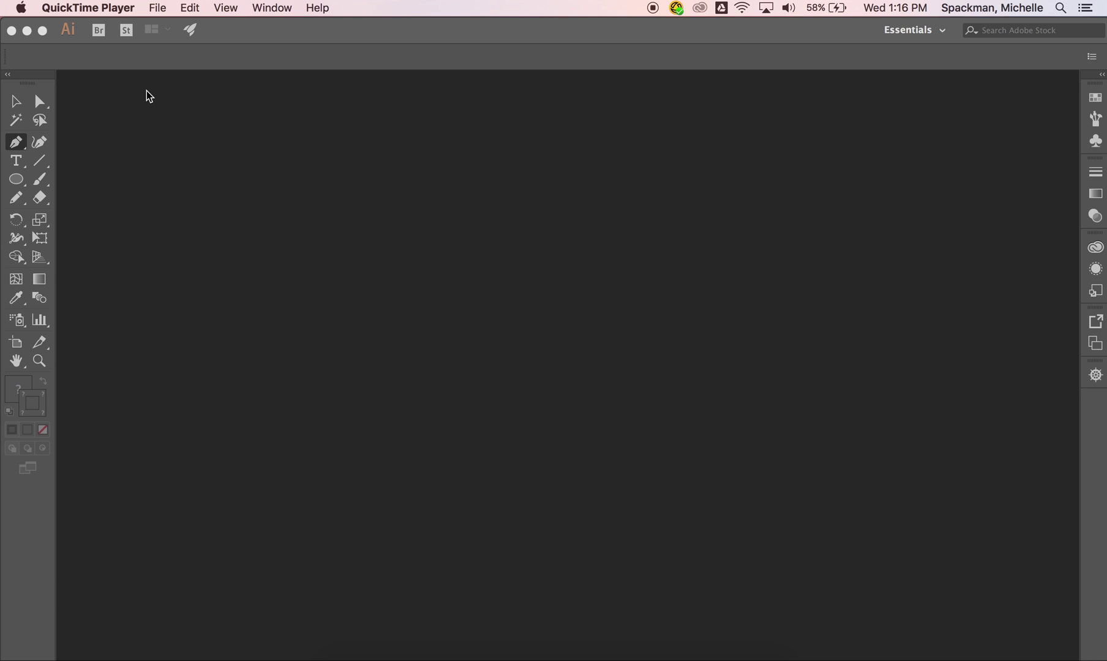
Step: Switch to Illustrator and close the floating Layers and Color panels
left_click(147, 91)
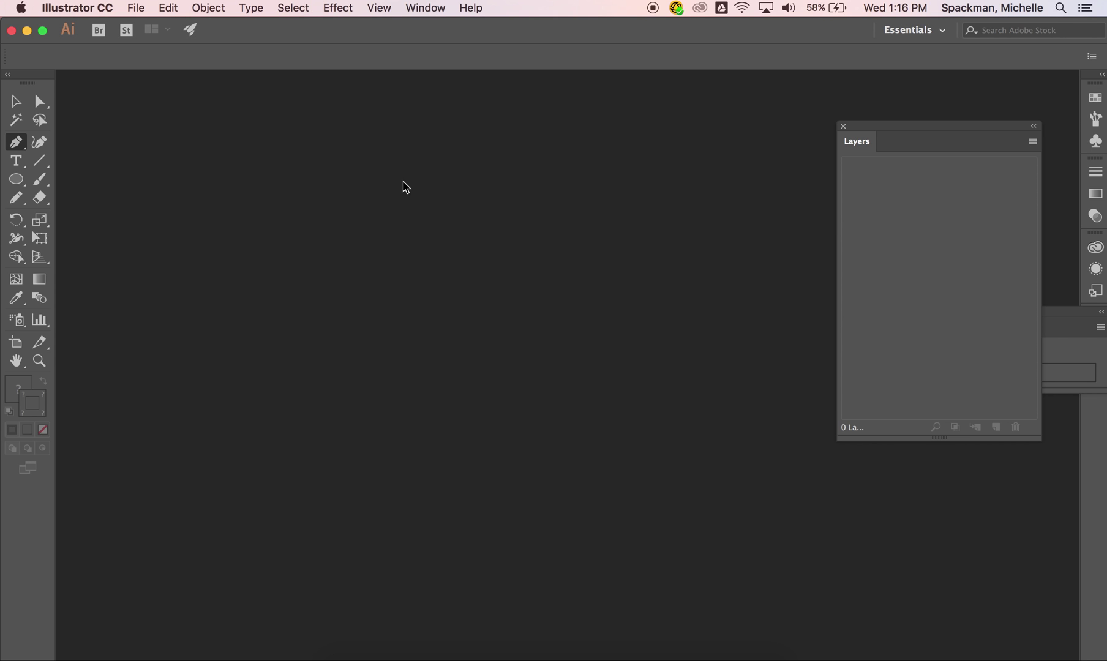
left_click(843, 127)
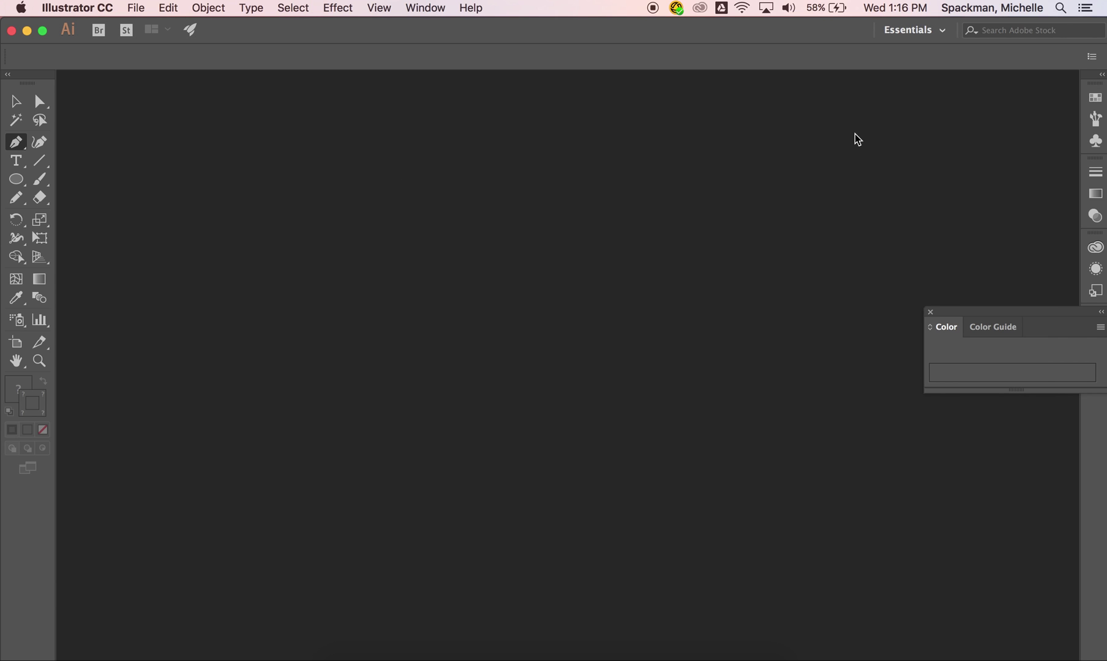
left_click(929, 314)
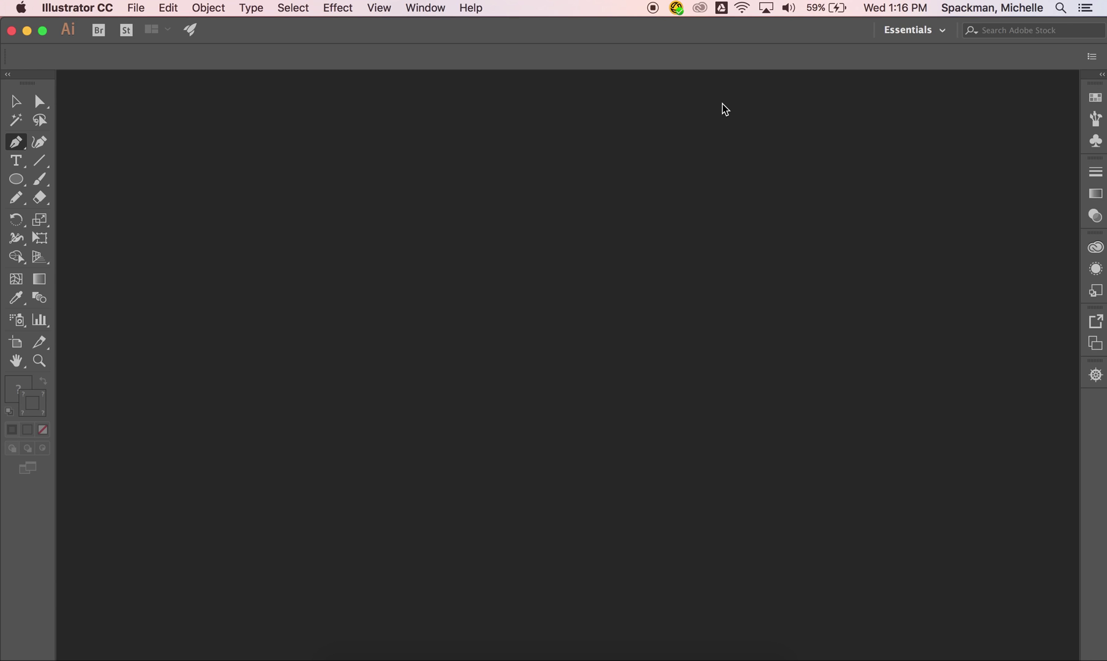
Step: Create a new print document from the Letter preset with units in inches, 8.5 x 11
left_click(134, 7)
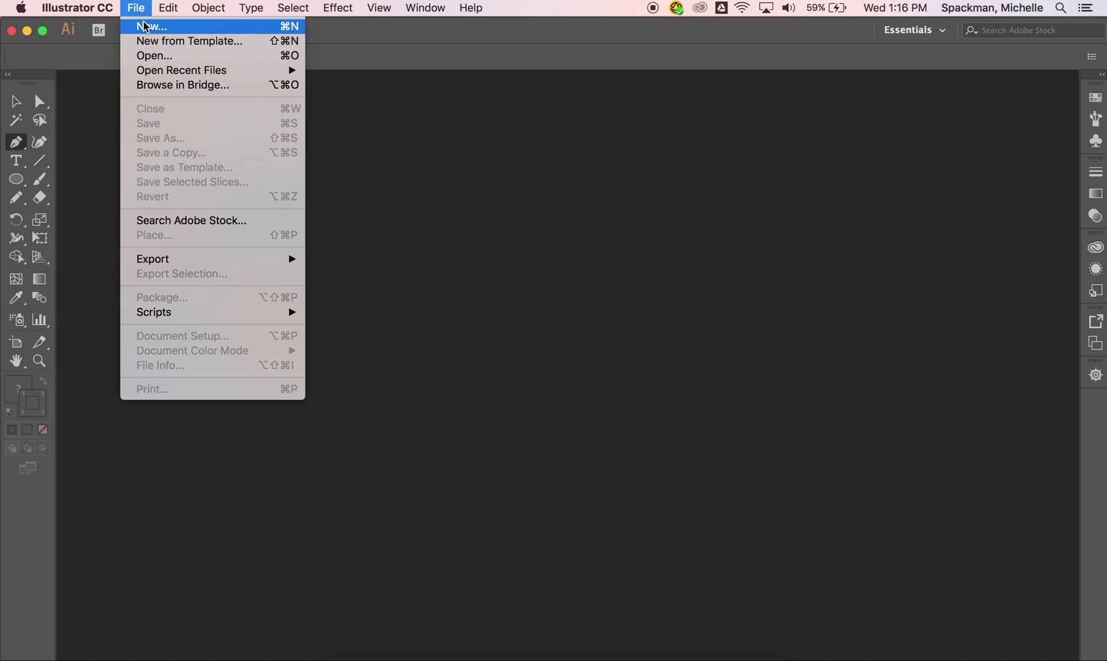
left_click(151, 26)
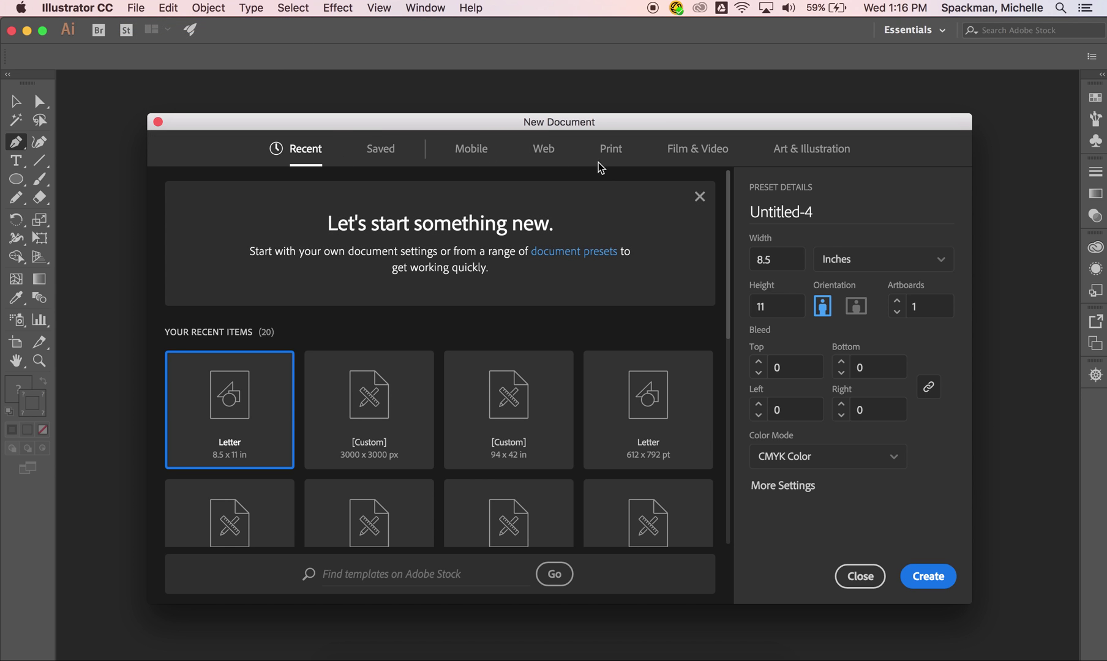
left_click(608, 150)
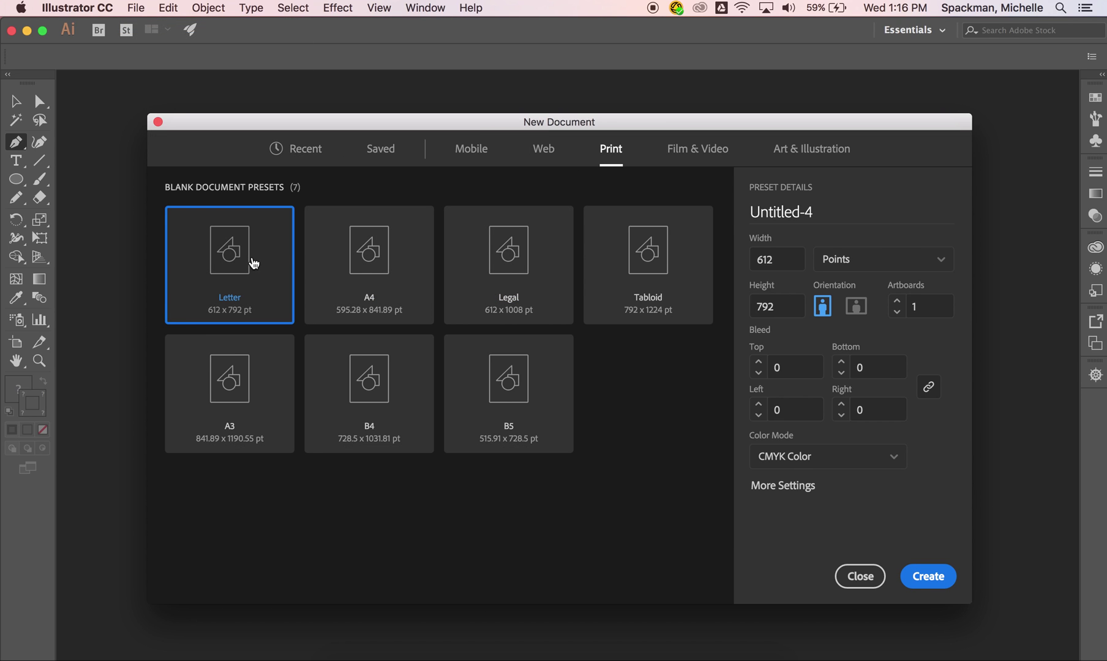
left_click(891, 263)
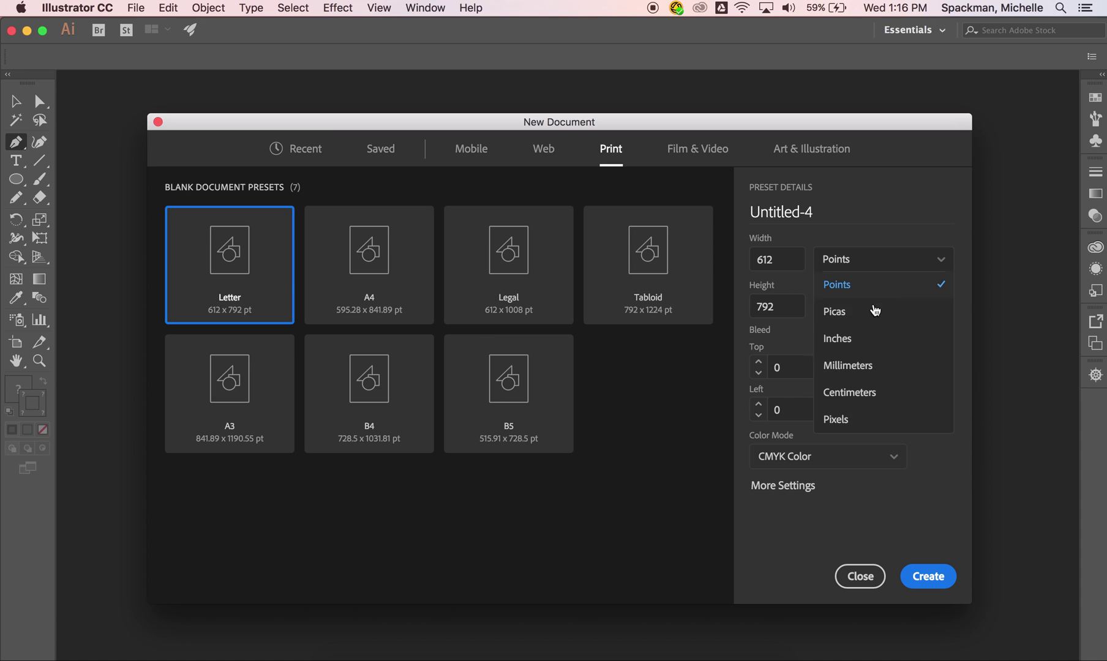
left_click(867, 341)
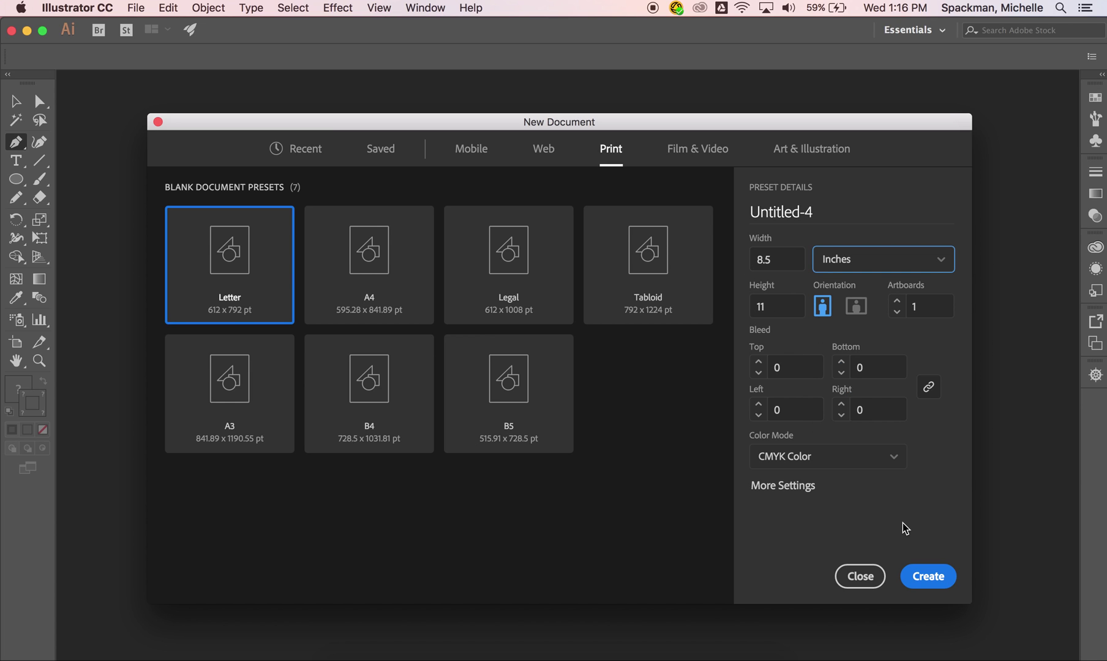
left_click(940, 579)
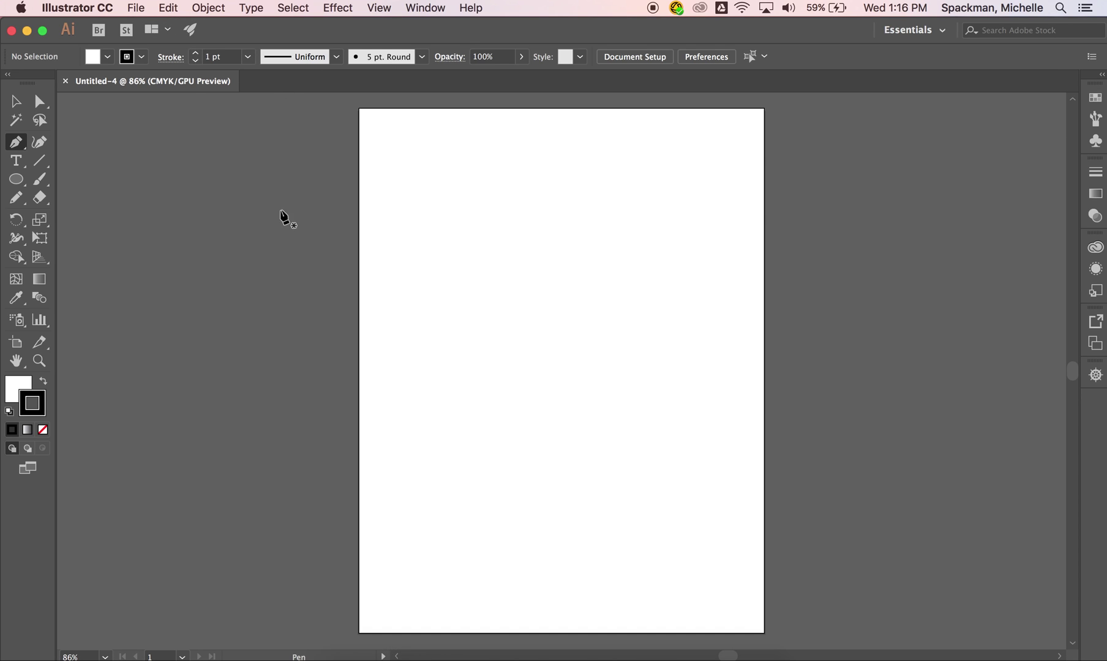
Step: Place the image spongebob.jpg from the Desktop into the document
left_click(136, 8)
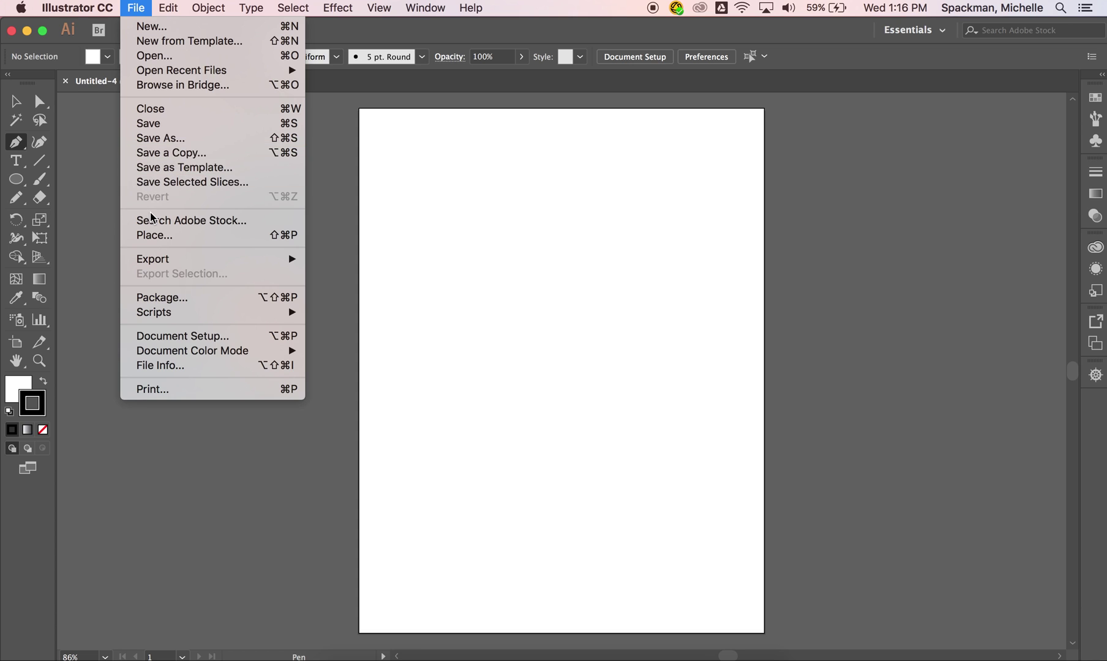
left_click(91, 264)
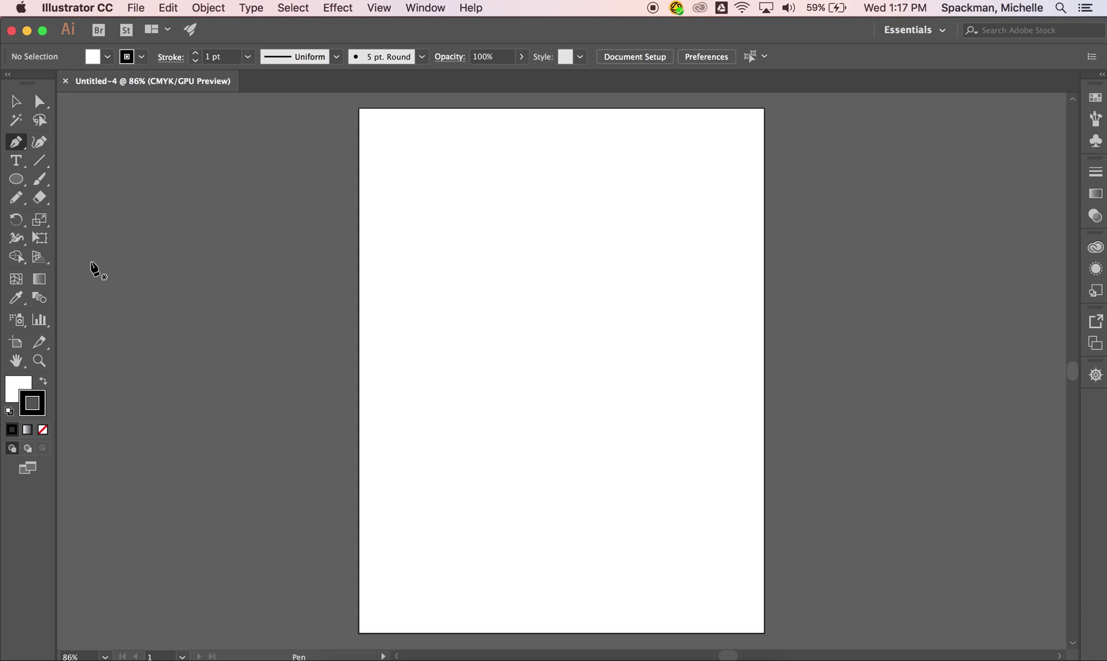
left_click(136, 8)
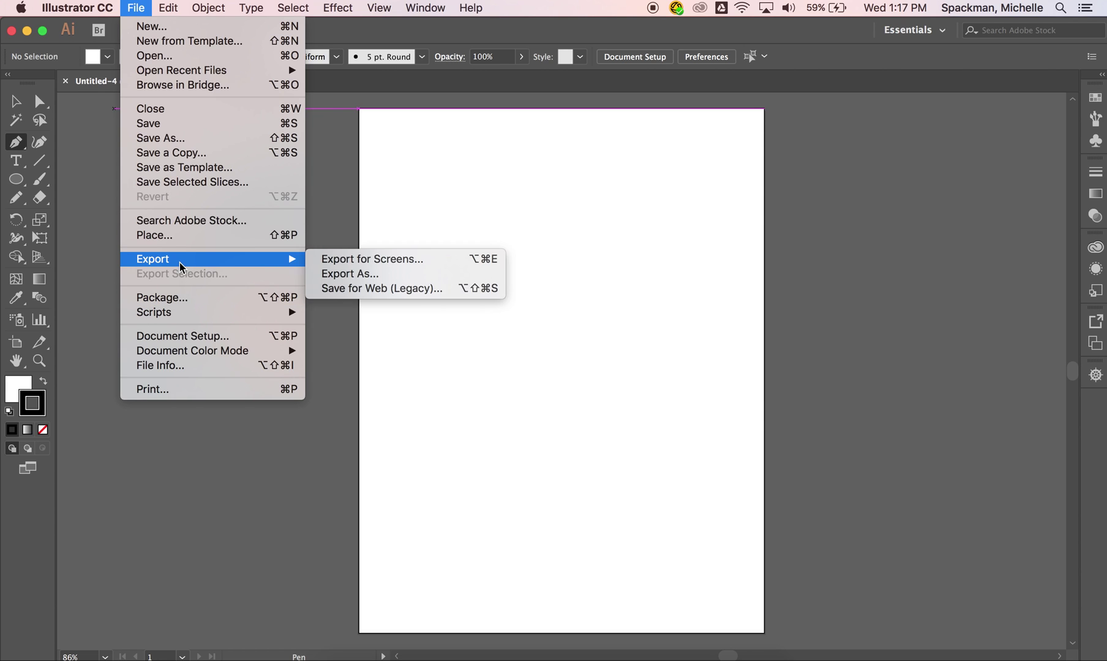
left_click(184, 236)
left_click(697, 173)
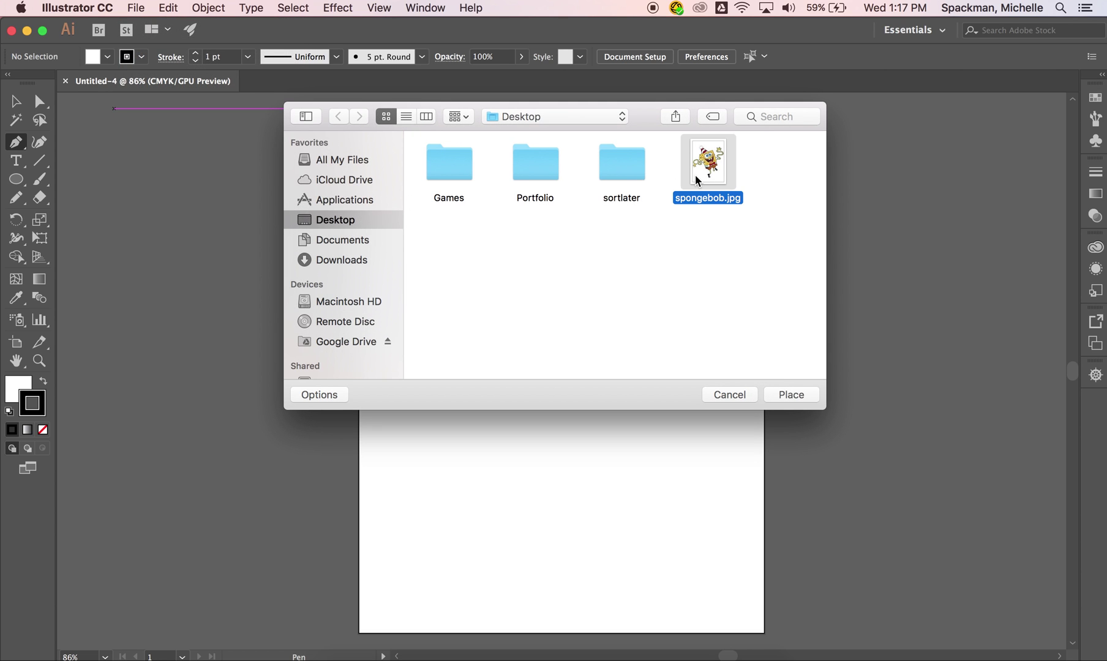
left_click(791, 395)
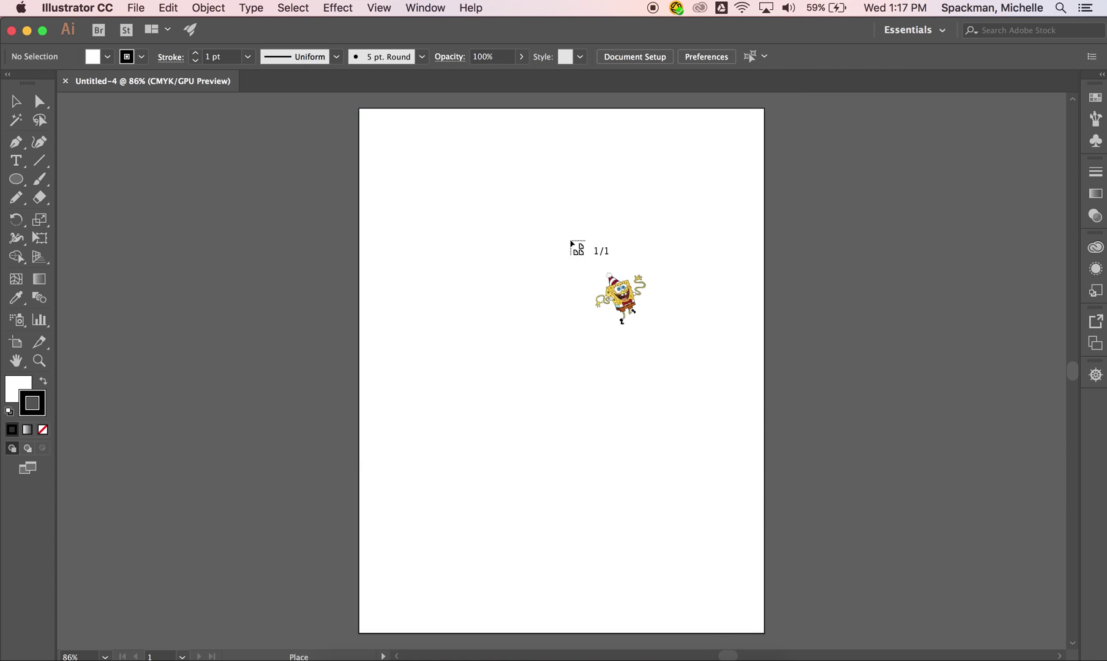
left_click(502, 244)
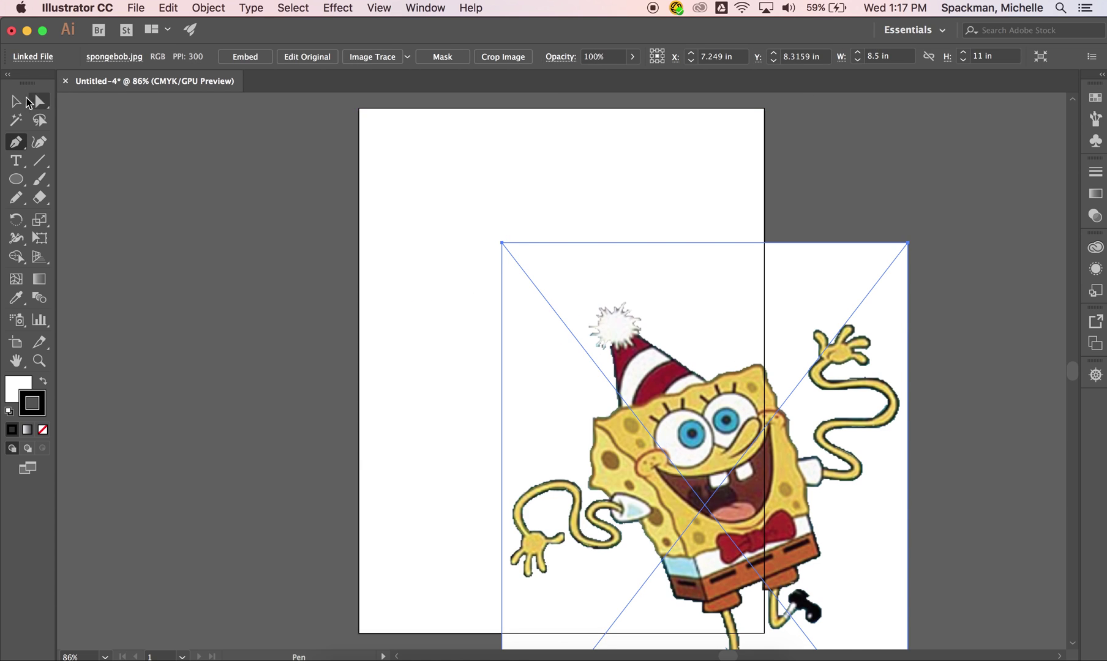
Step: Move the placed image so that it lines up exactly with the artboard, and deselect it
left_click(16, 104)
left_click_drag(622, 418, 480, 285)
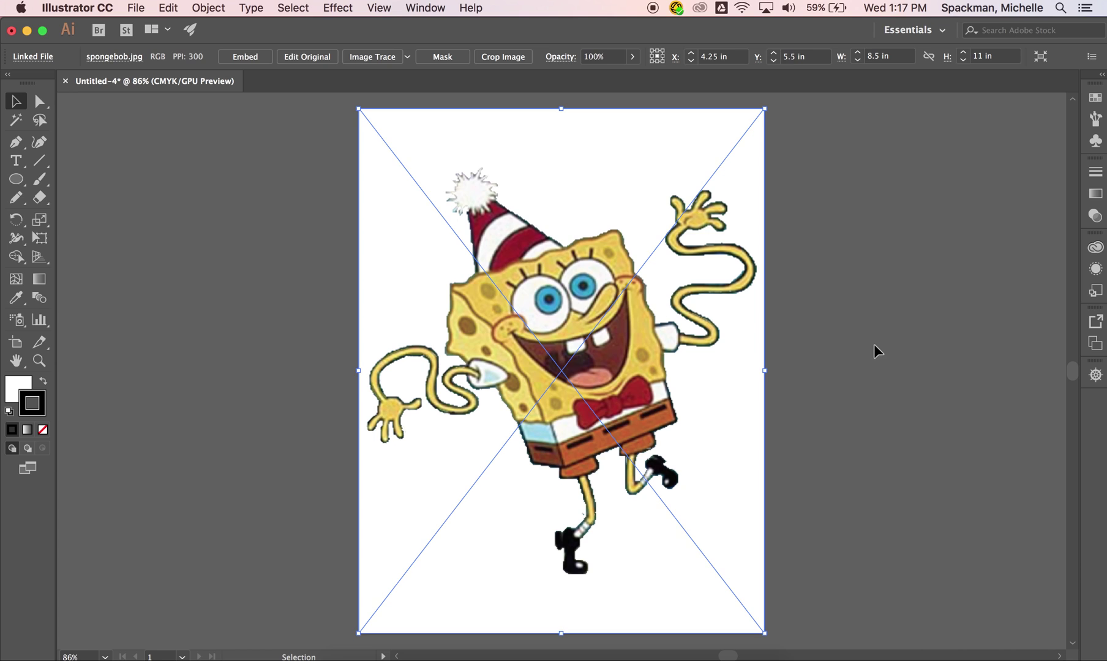
left_click(873, 346)
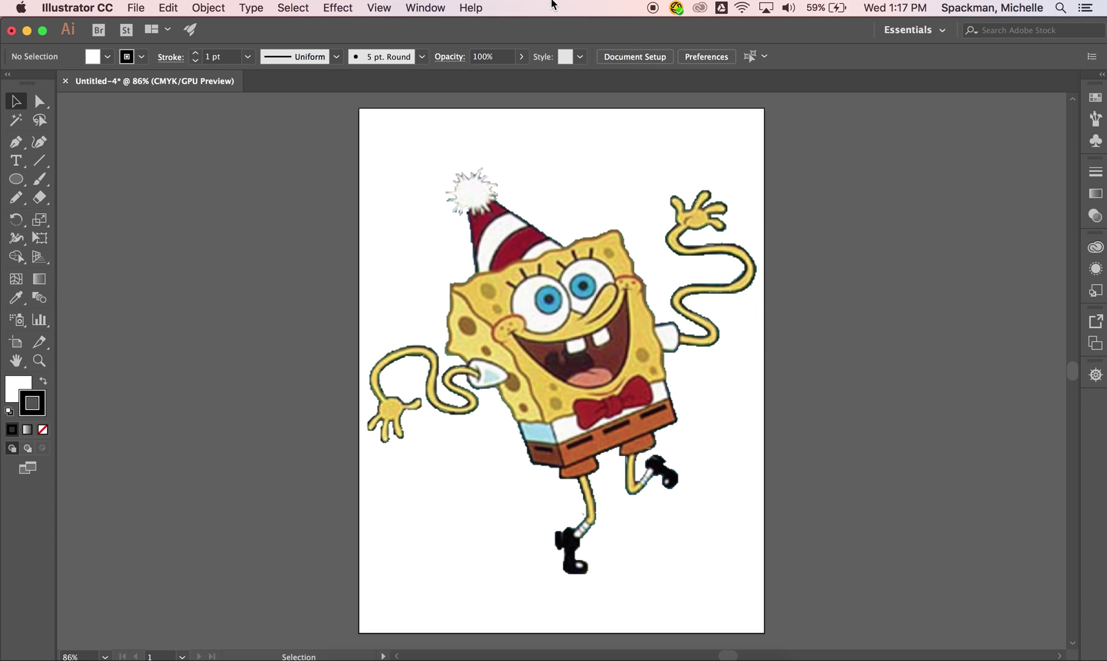
Step: Show the Layers panel and leave it floating beside the artboard
left_click(423, 8)
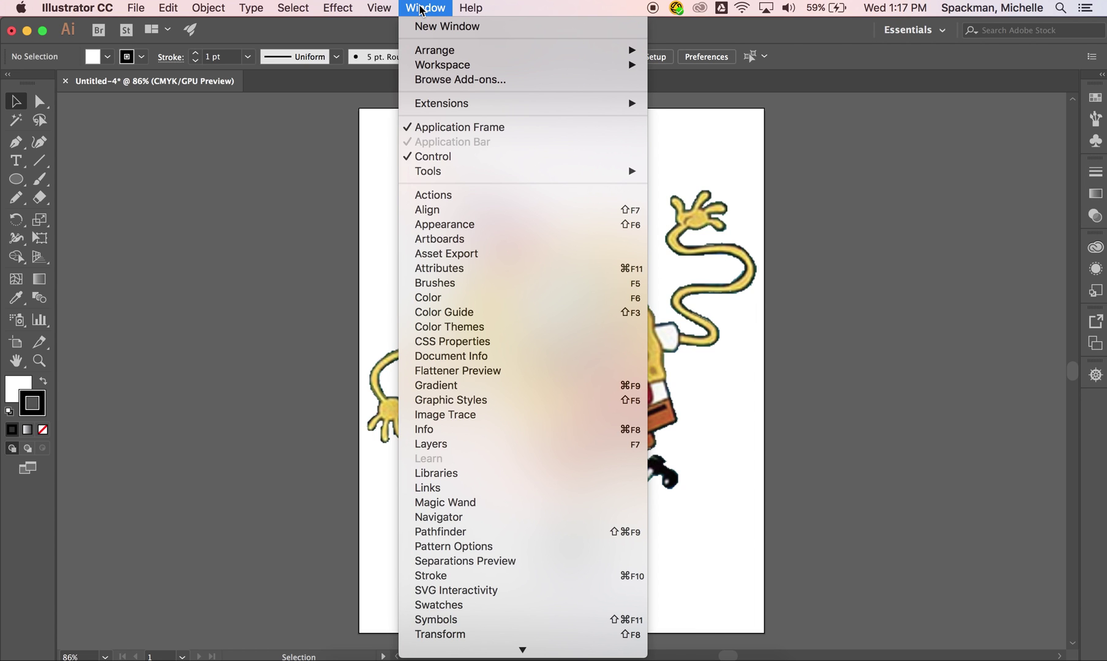
left_click(440, 446)
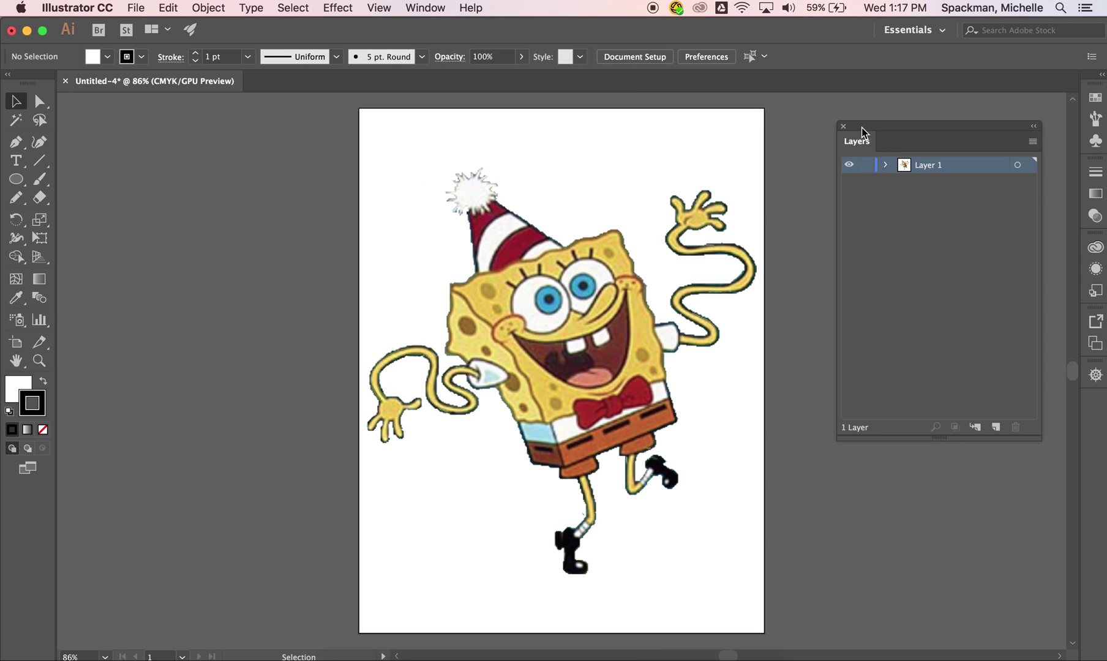
left_click_drag(860, 131, 1095, 407)
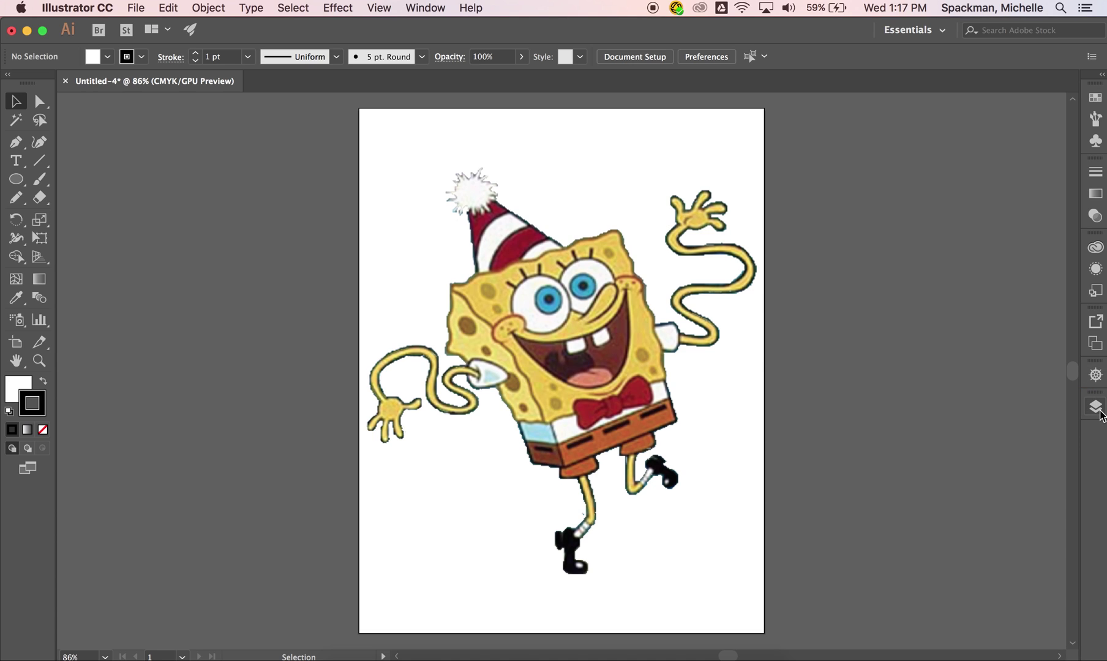
left_click(1100, 412)
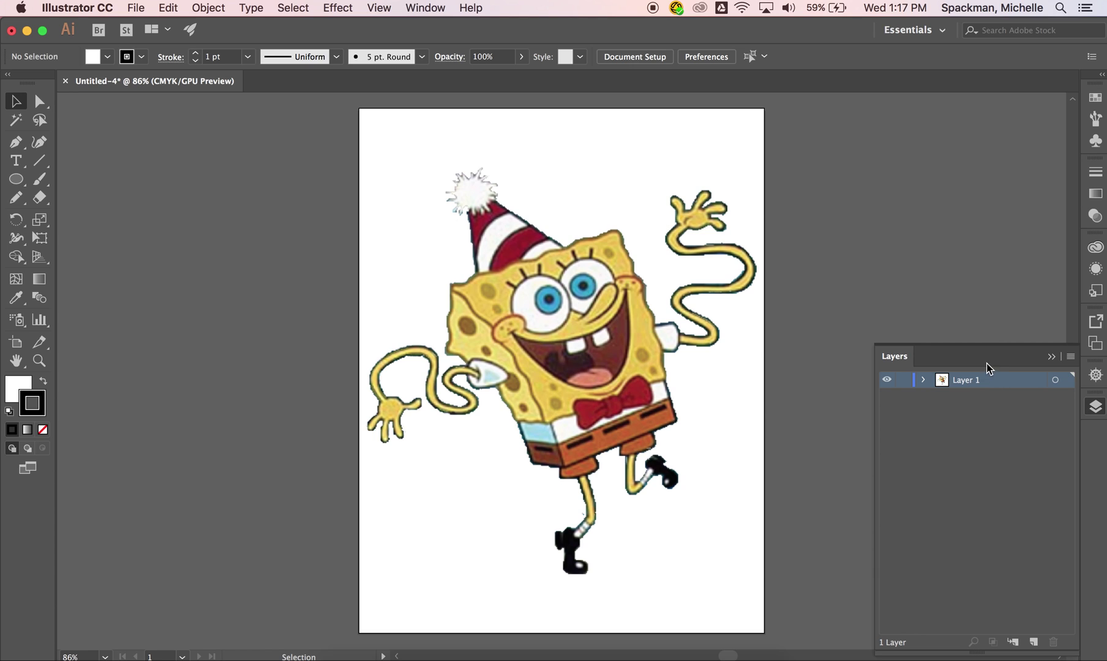
left_click_drag(986, 361, 904, 149)
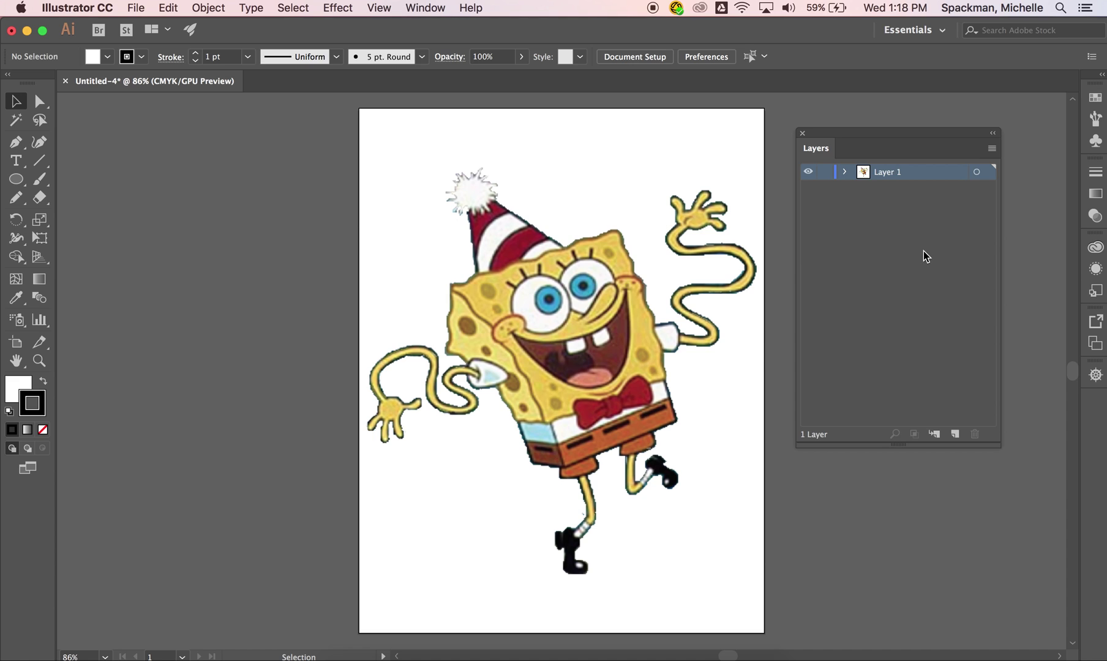
Step: Turn Layer 1 into a template layer and lower its Dim Images percentage
double_click(923, 176)
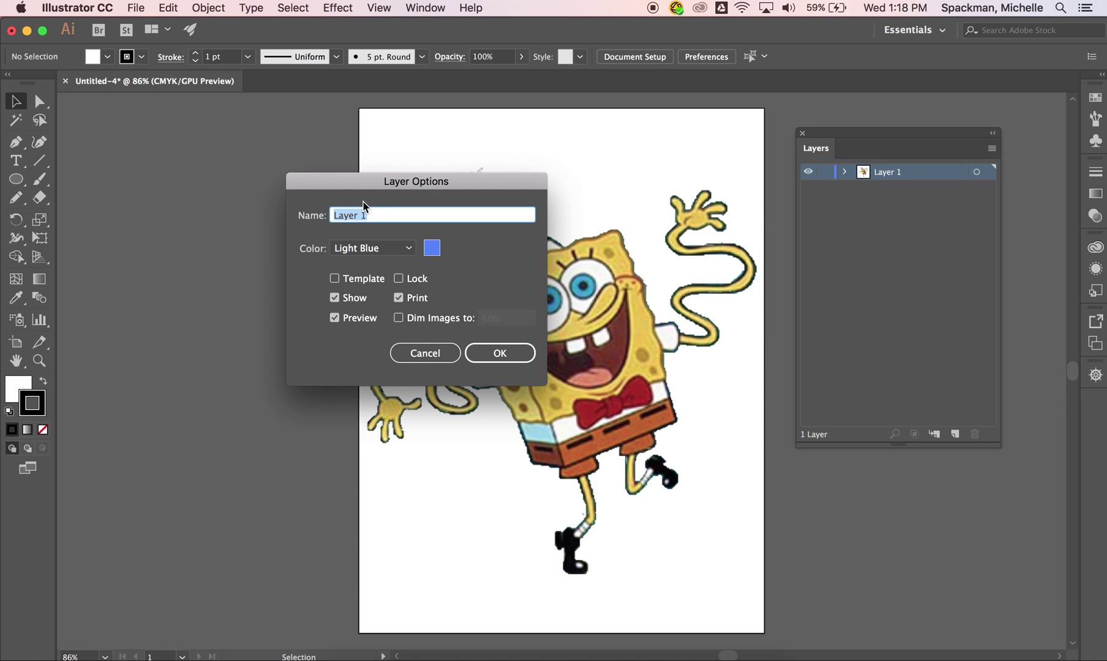
left_click(336, 279)
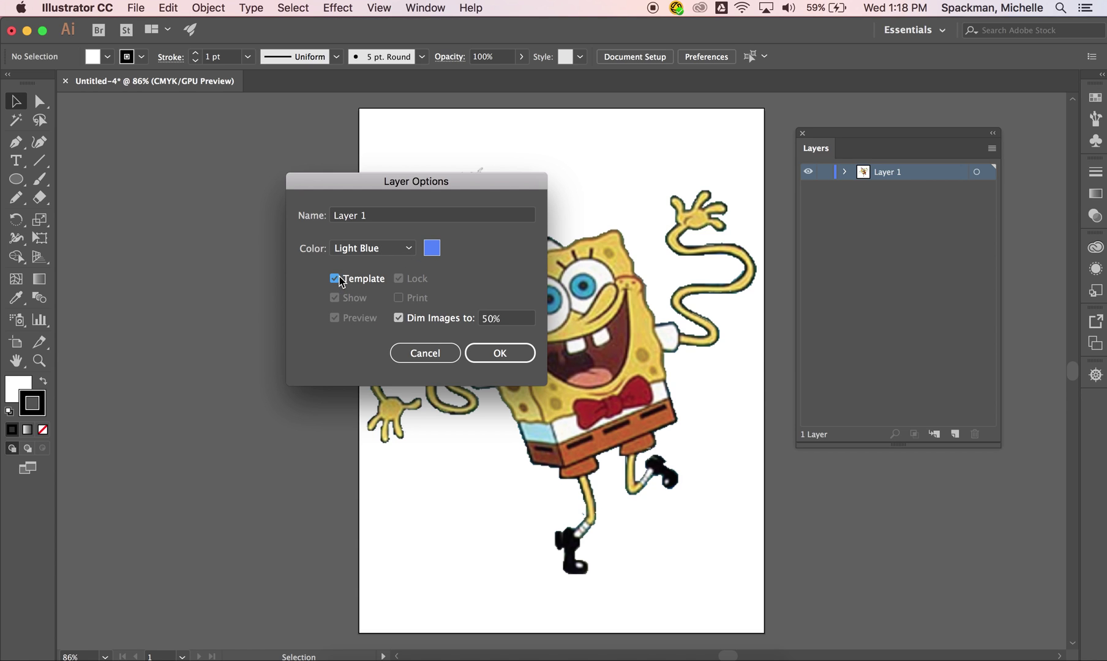
left_click(484, 323)
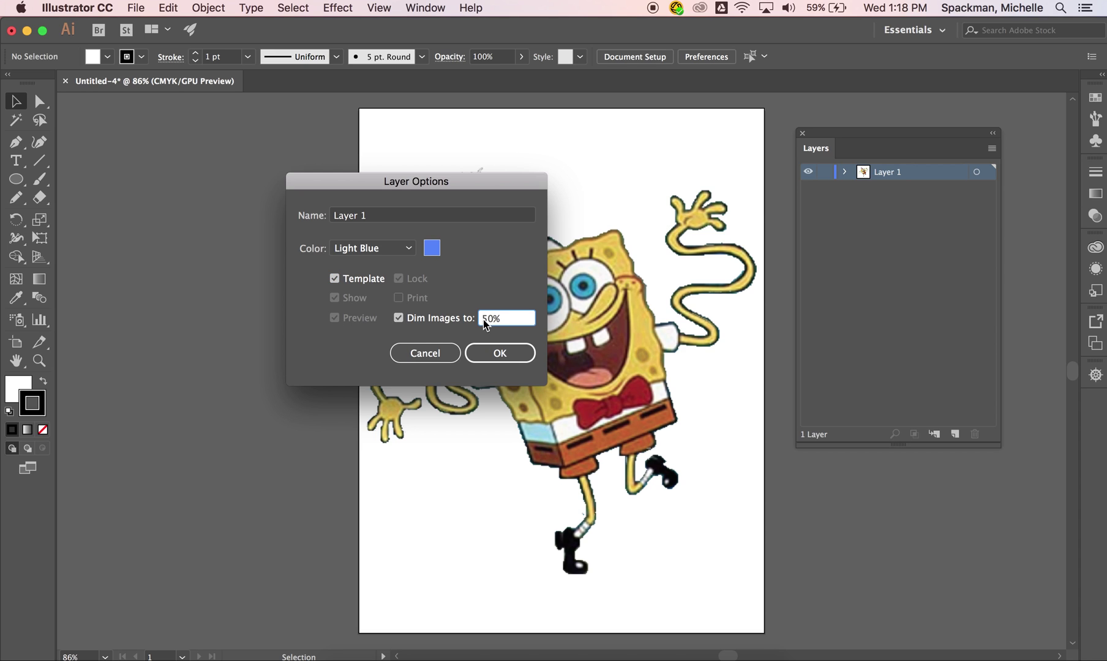
type("3")
left_click(510, 353)
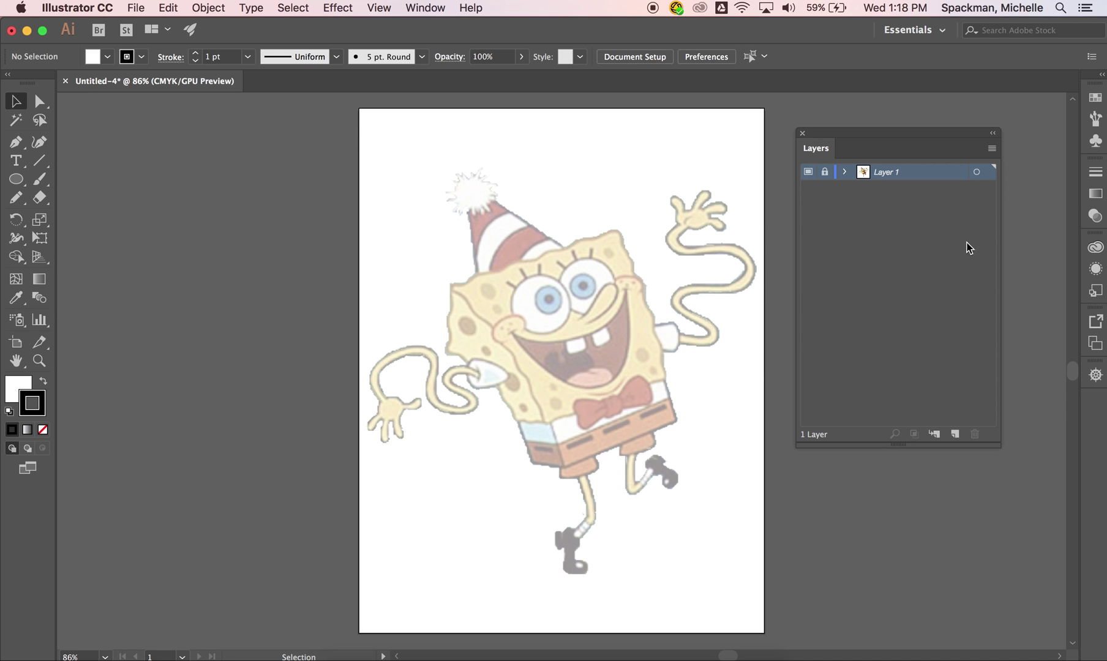
Step: Rename the locked template layer to "image" and add a new layer above it
double_click(890, 173)
type("image")
left_click(895, 222)
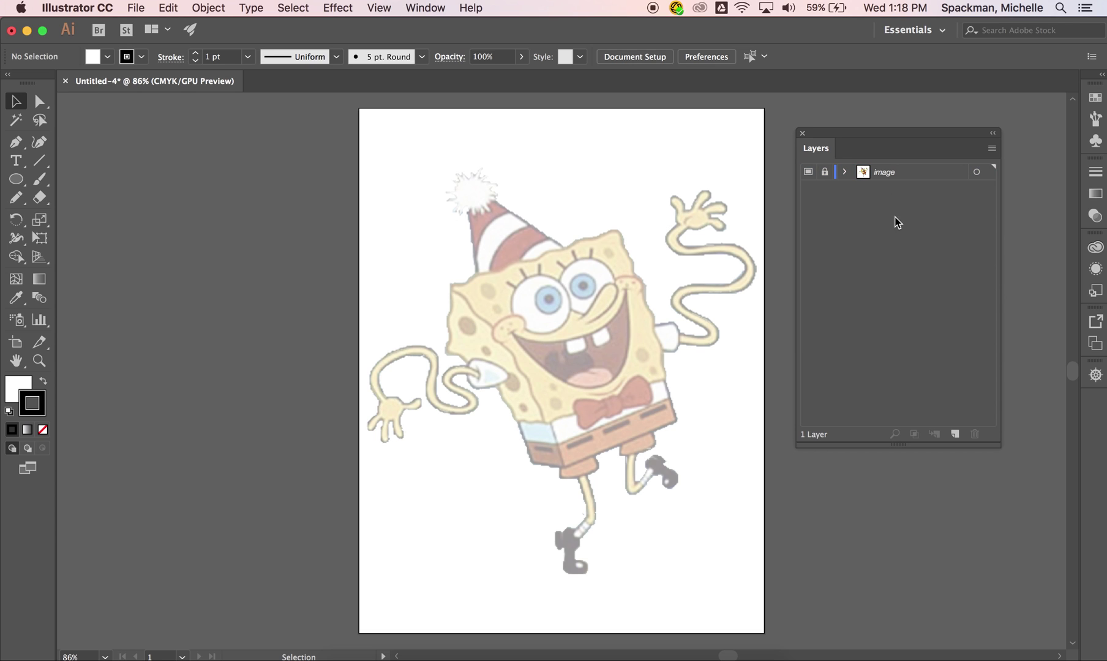
left_click(824, 174)
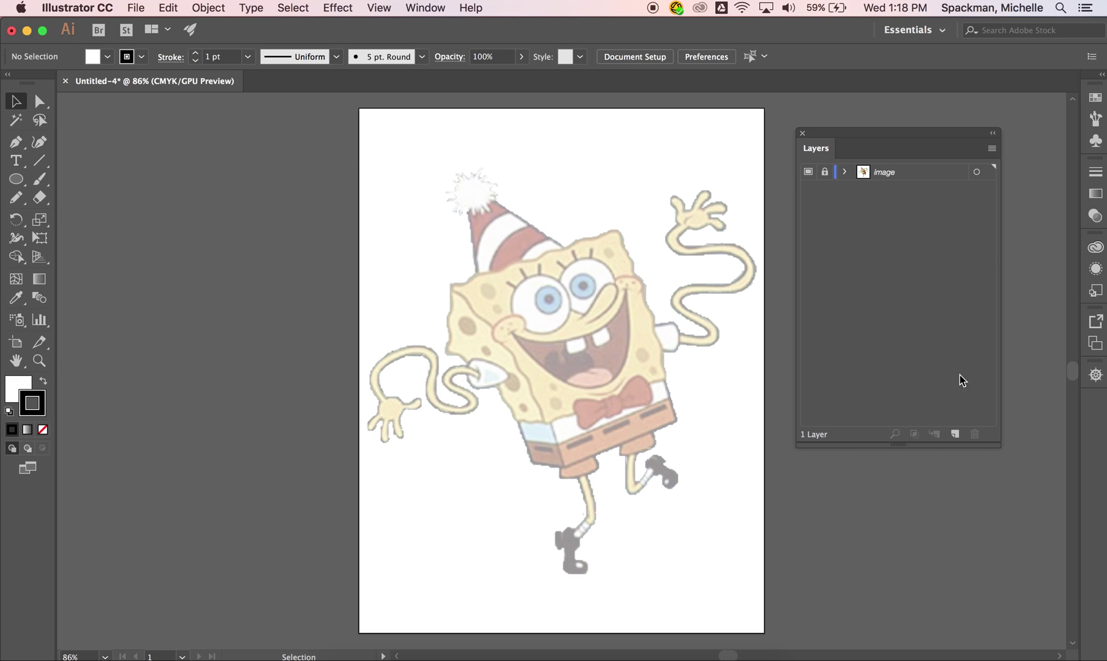
left_click(954, 434)
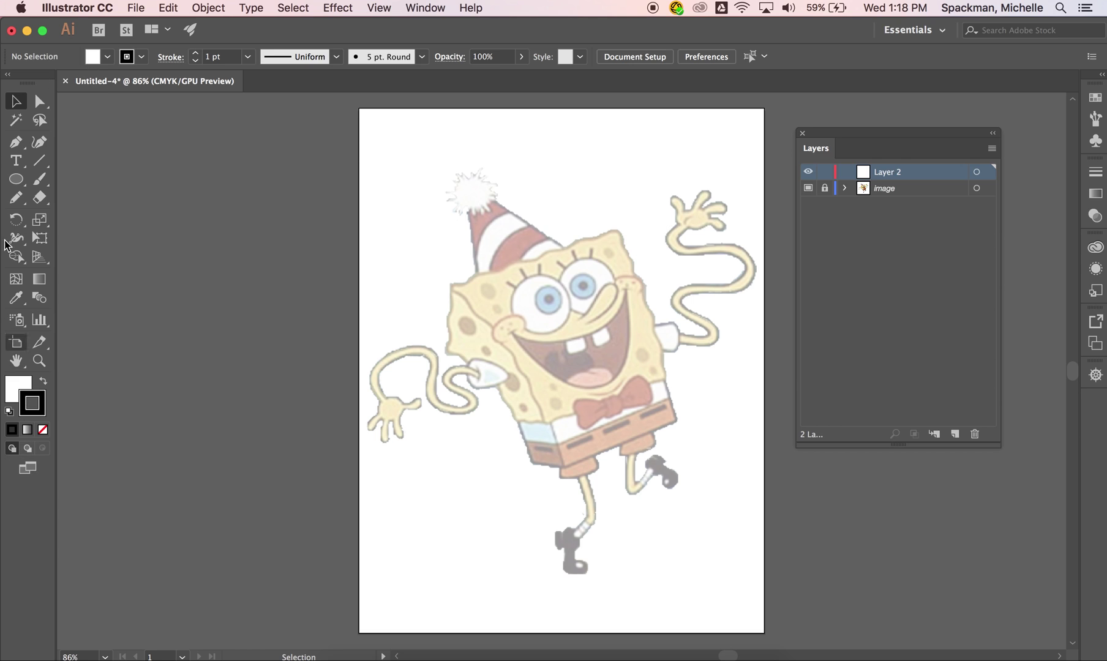
Step: Activate the Pen tool and set the fill color to None for tracing on the new layer
left_click(15, 147)
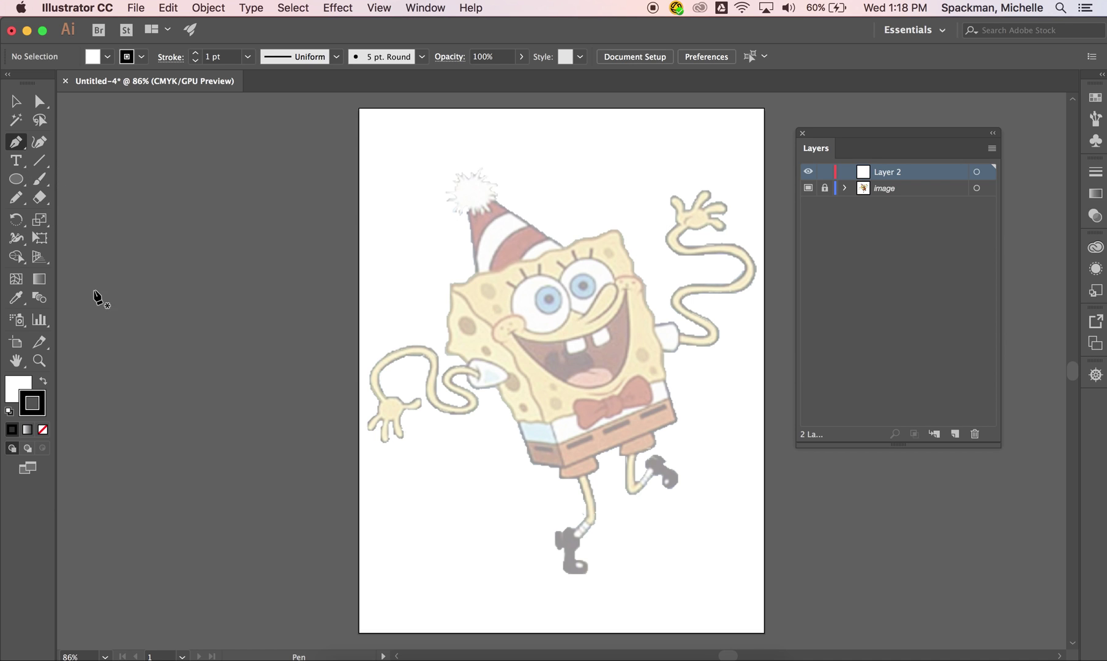
left_click(18, 387)
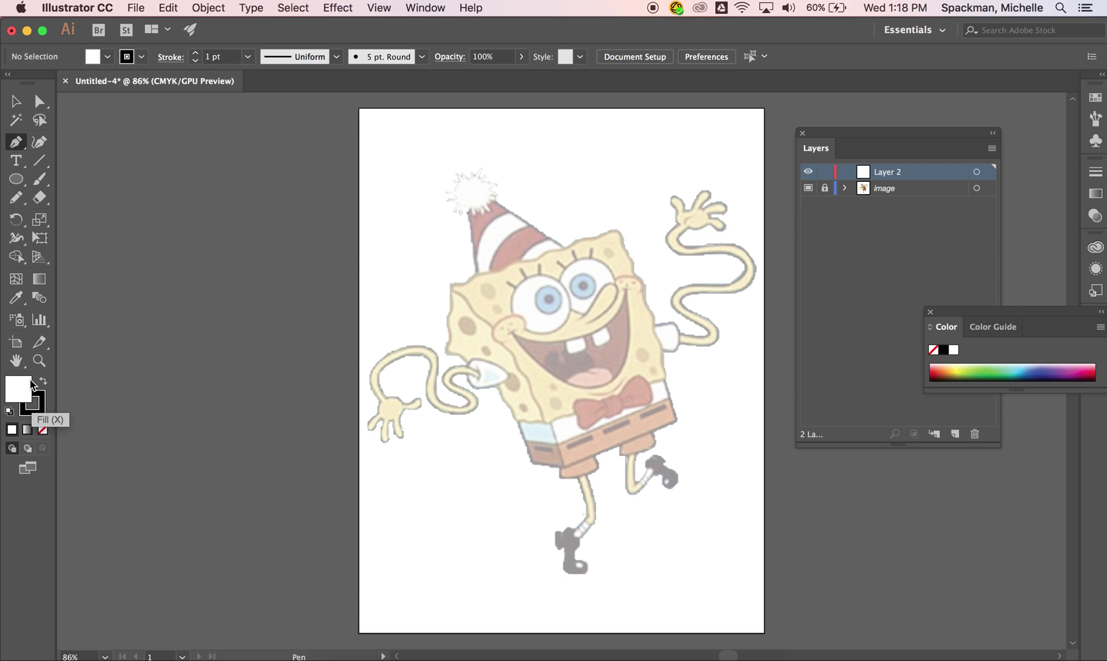
left_click(35, 406)
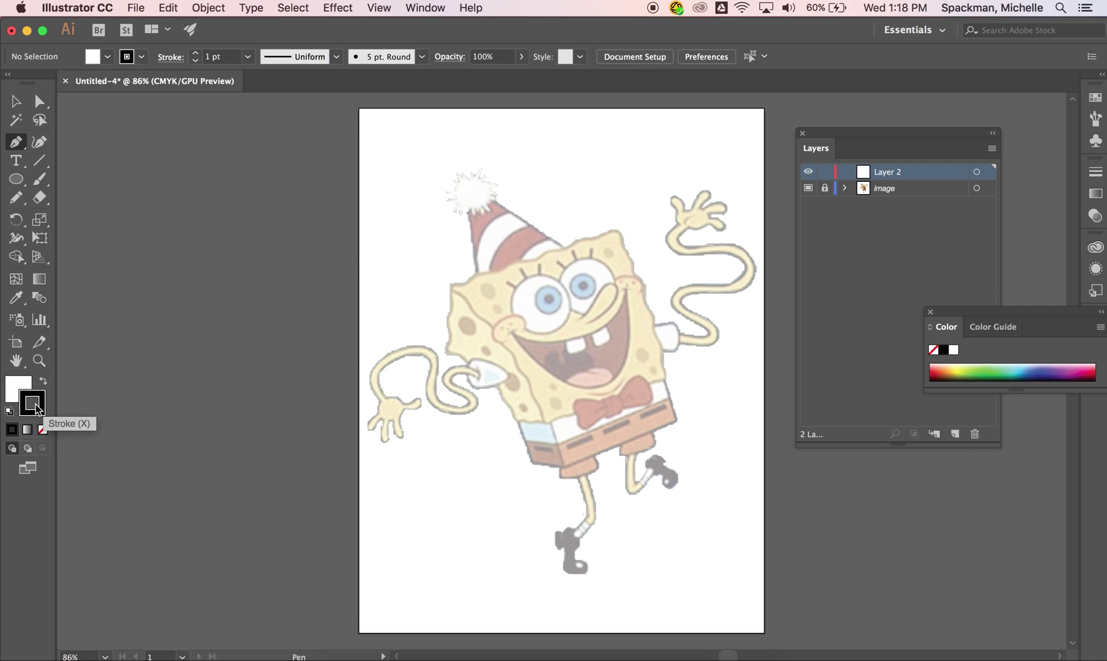
left_click(19, 387)
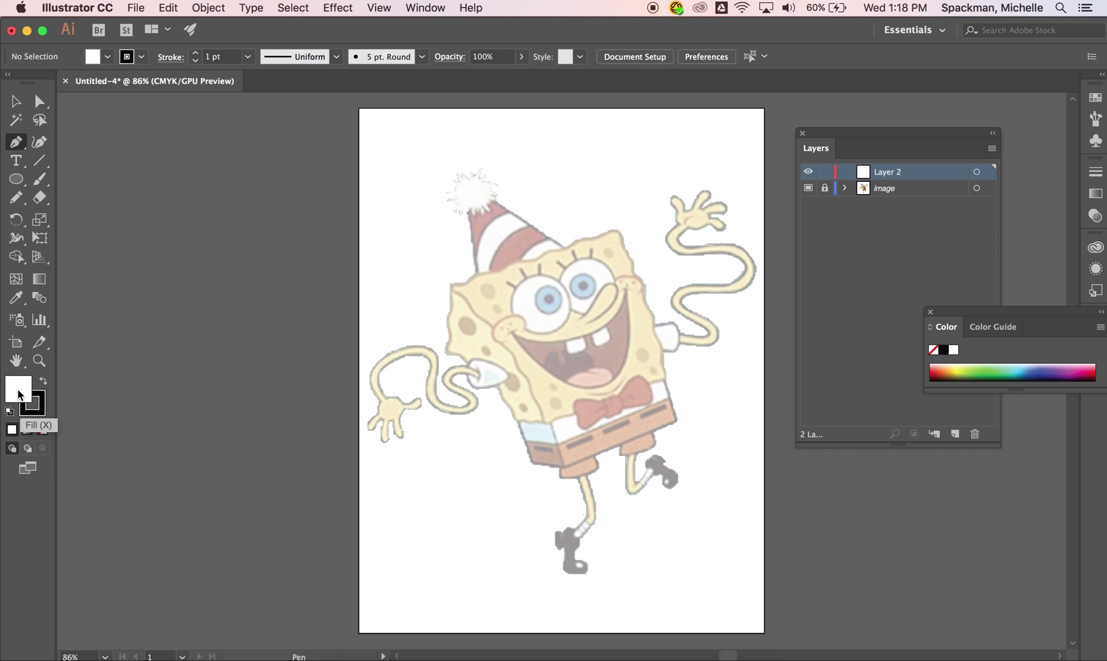
left_click(107, 56)
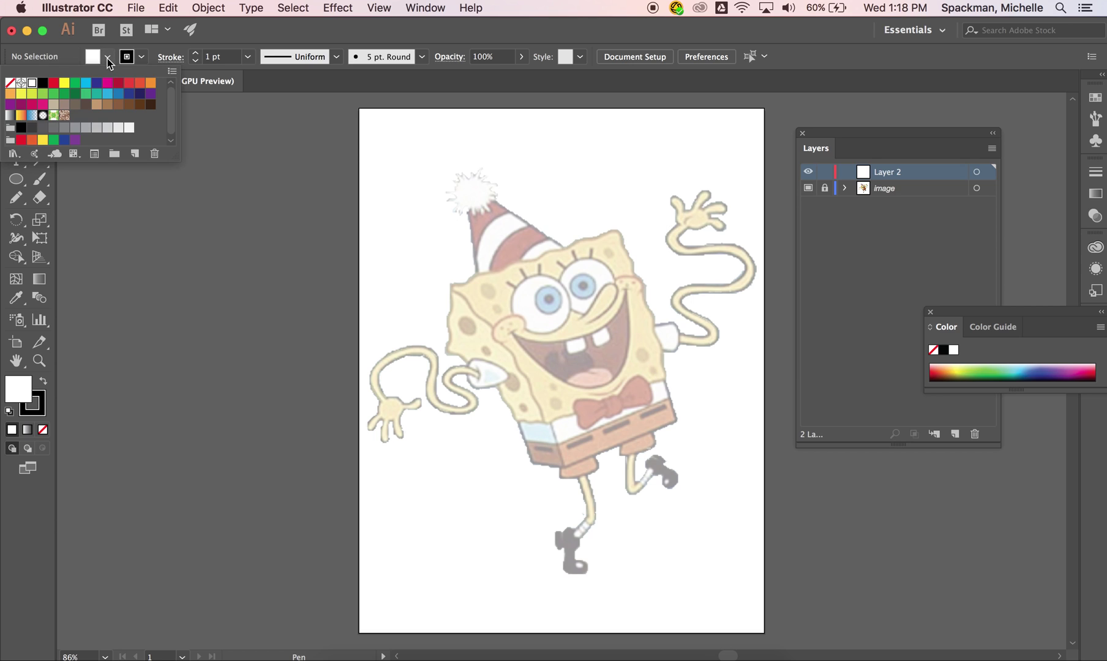
left_click(45, 430)
left_click(44, 430)
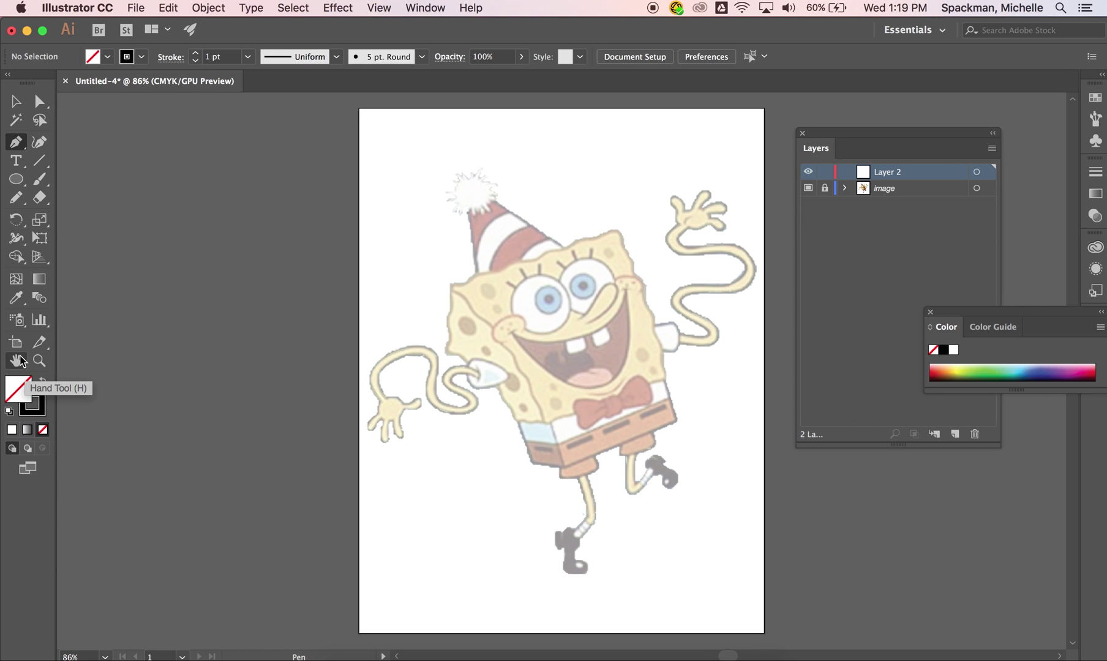
Step: Make the stroke color active and zoom in to 300% on SpongeBob's face for tracing
left_click(41, 411)
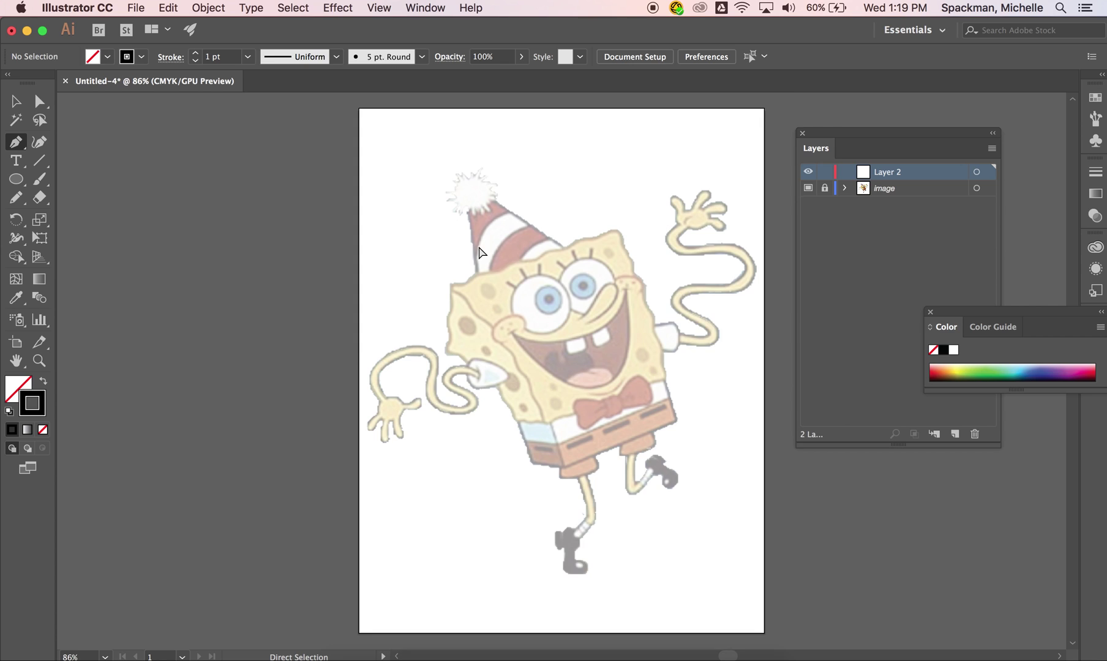
key("super+equal")
key("super+equal")
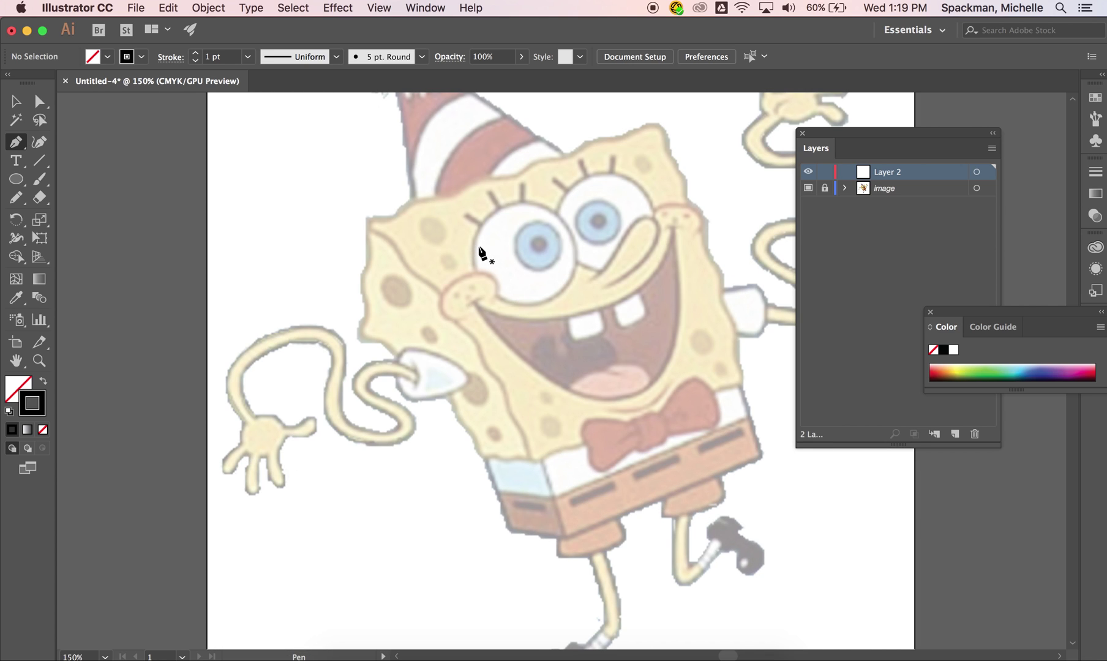
scroll(484, 248, "right", 2)
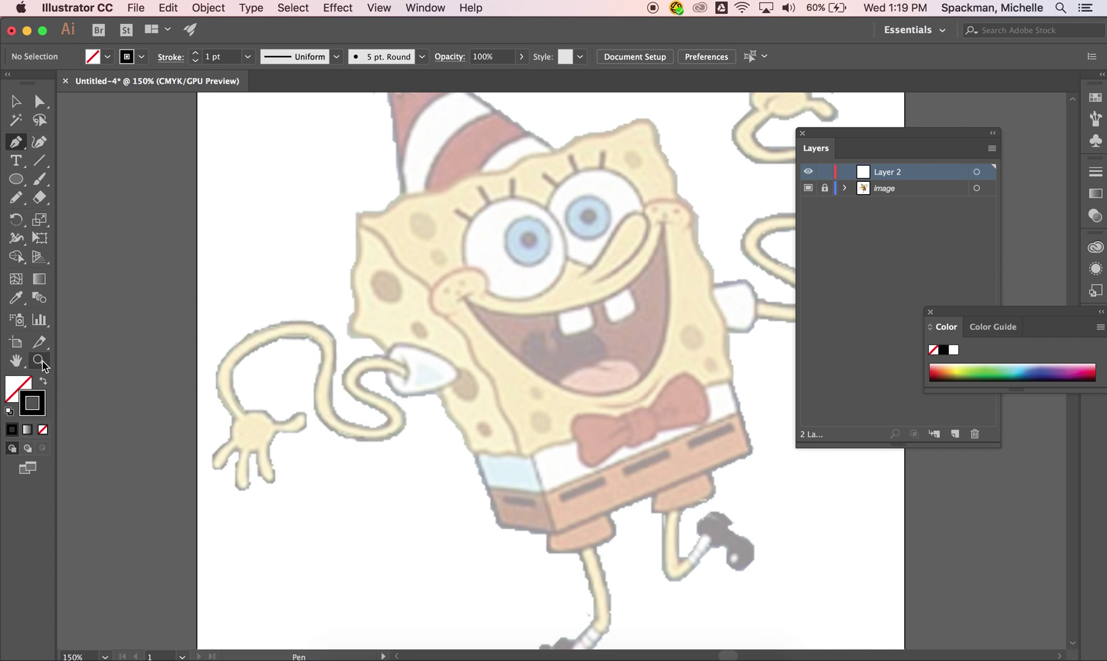
scroll(112, 337, "right", 5)
scroll(112, 336, "up", 2)
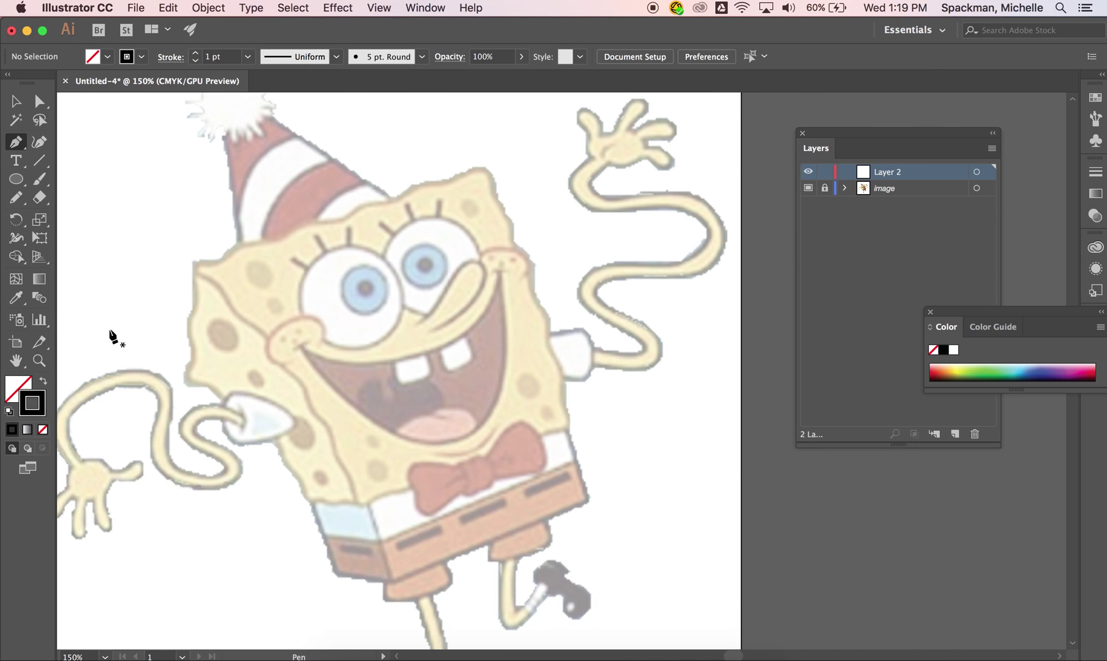
scroll(312, 367, "up", 2)
scroll(312, 367, "up", 1)
scroll(312, 367, "left", 1)
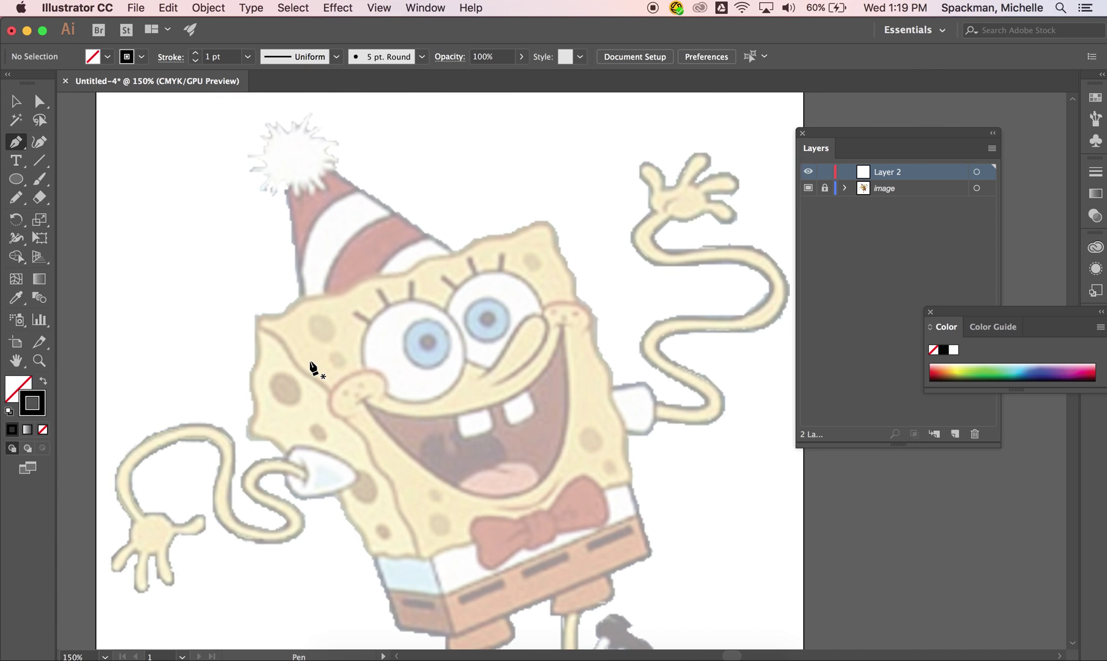
scroll(313, 368, "down", 2)
scroll(312, 368, "right", 2)
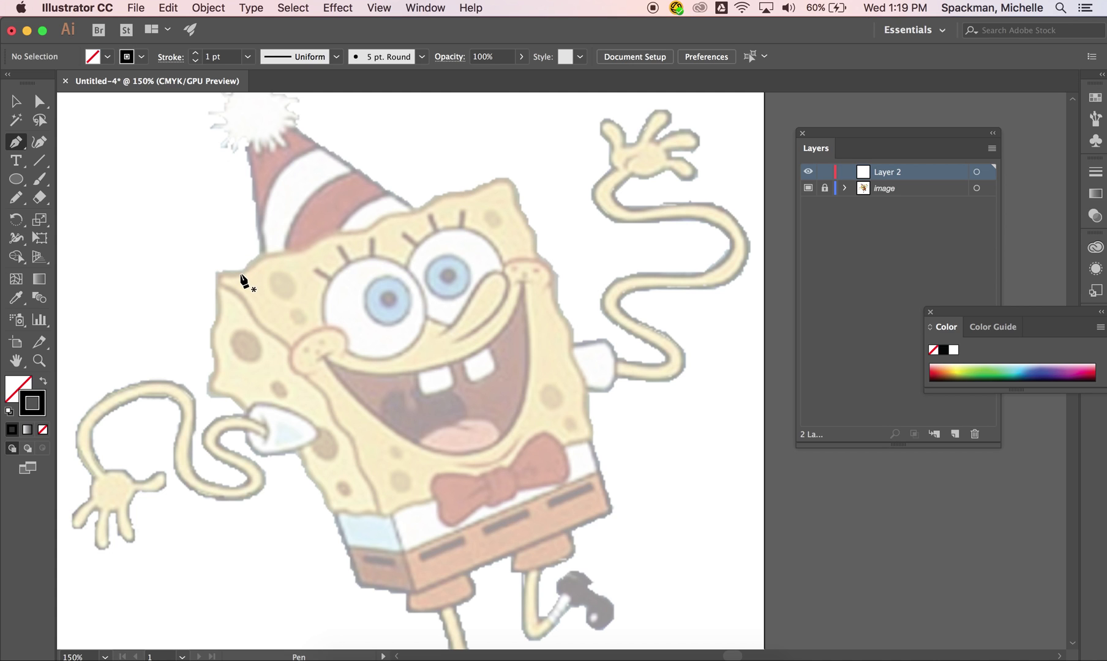
key("super+equal")
key("super+equal")
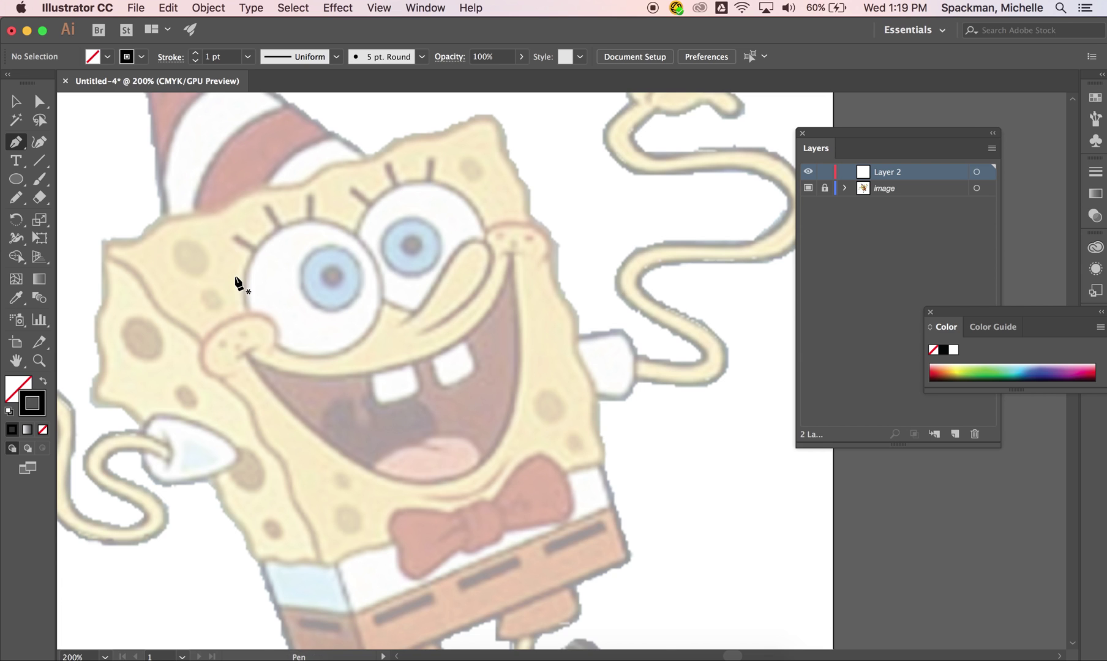
scroll(533, 300, "up", 5)
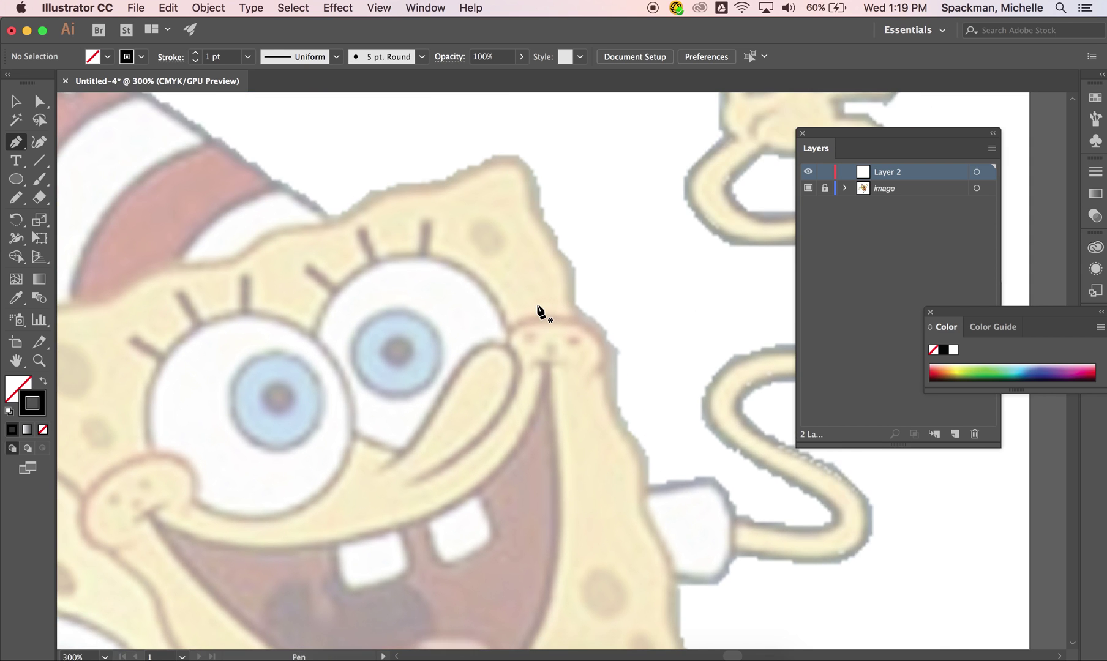
left_click(528, 184)
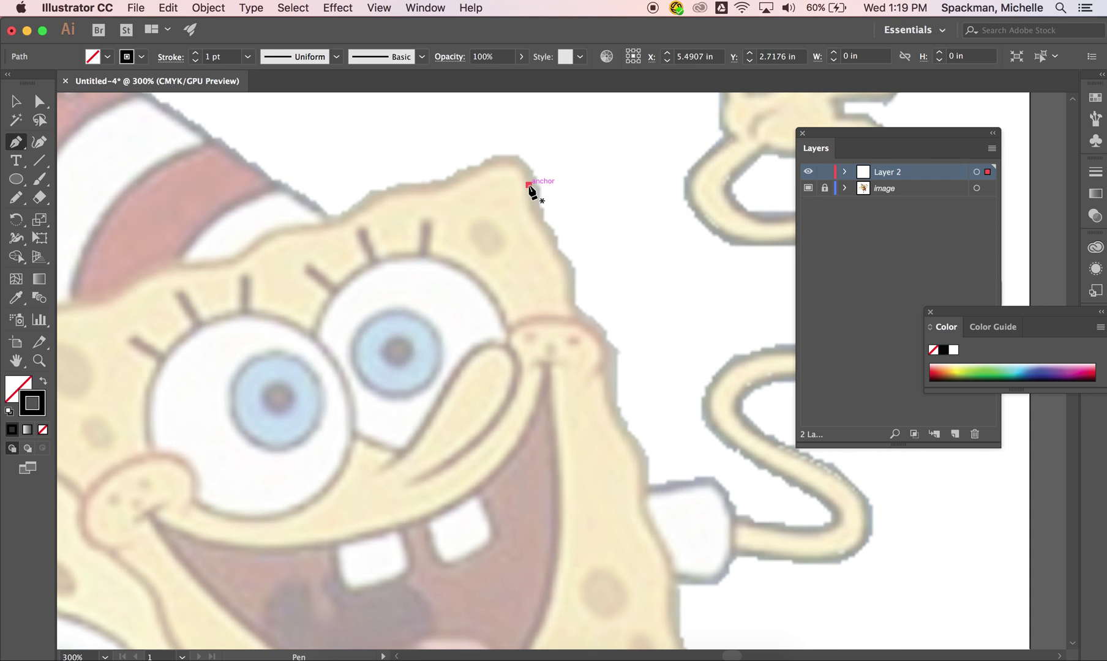
left_click(545, 239)
left_click_drag(546, 239, 567, 263)
key("super+z")
key("super+z")
Step: Start a curved Pen path at the face's upper-right corner and trace its edge down to the top of the right cheek
left_click(528, 180)
left_click(536, 217)
left_click_drag(537, 218, 548, 232)
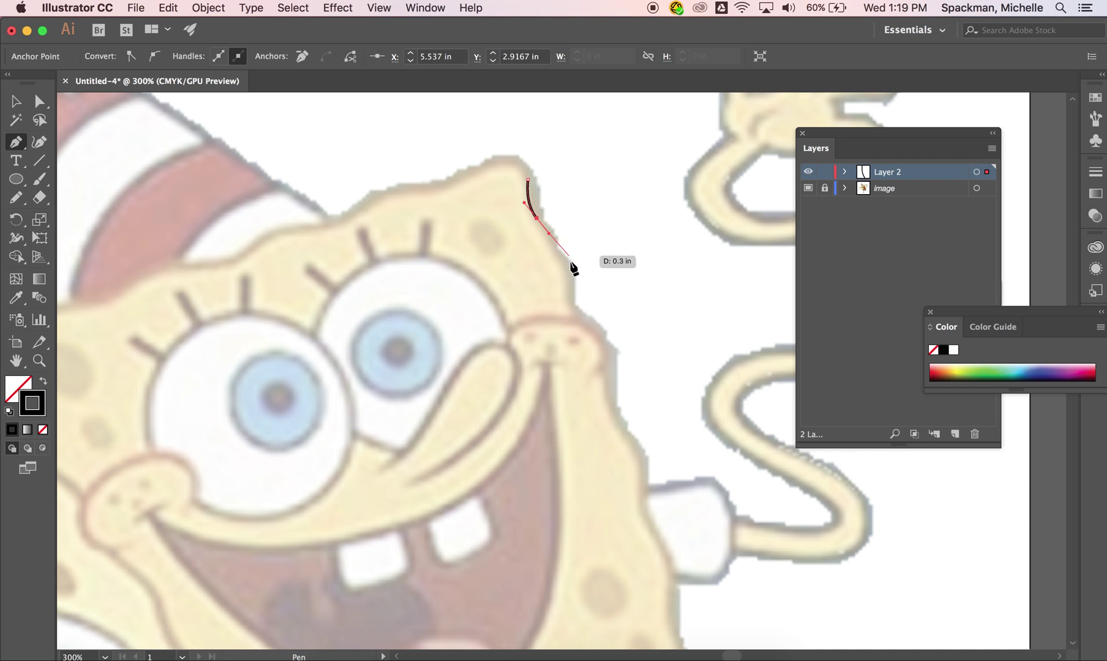
left_click_drag(568, 269, 568, 293)
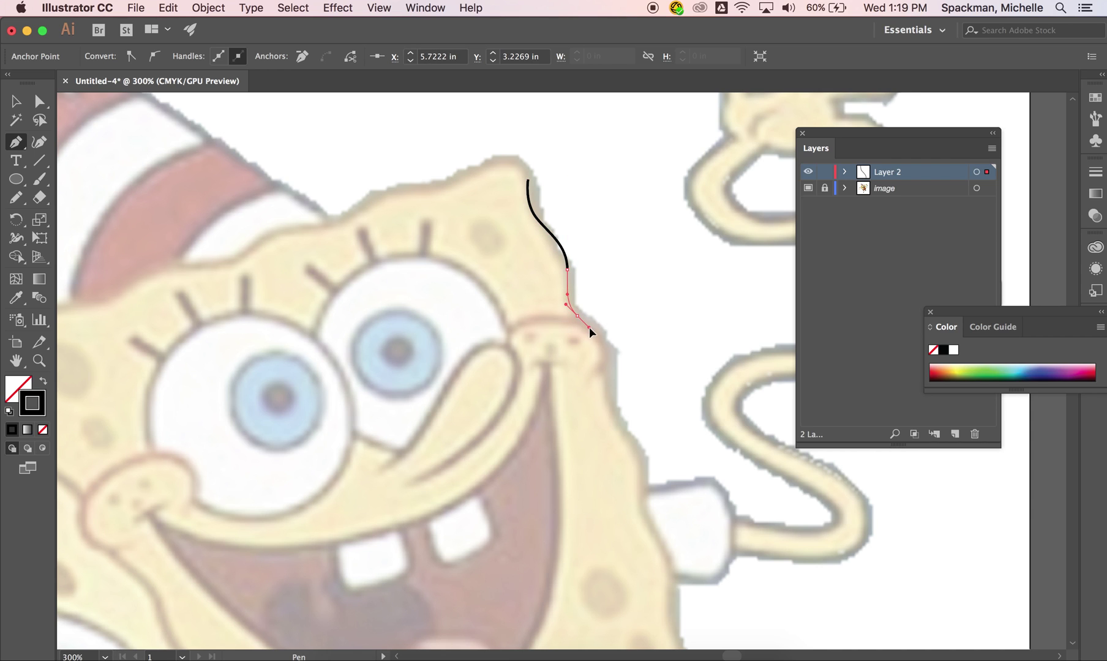
key("super")
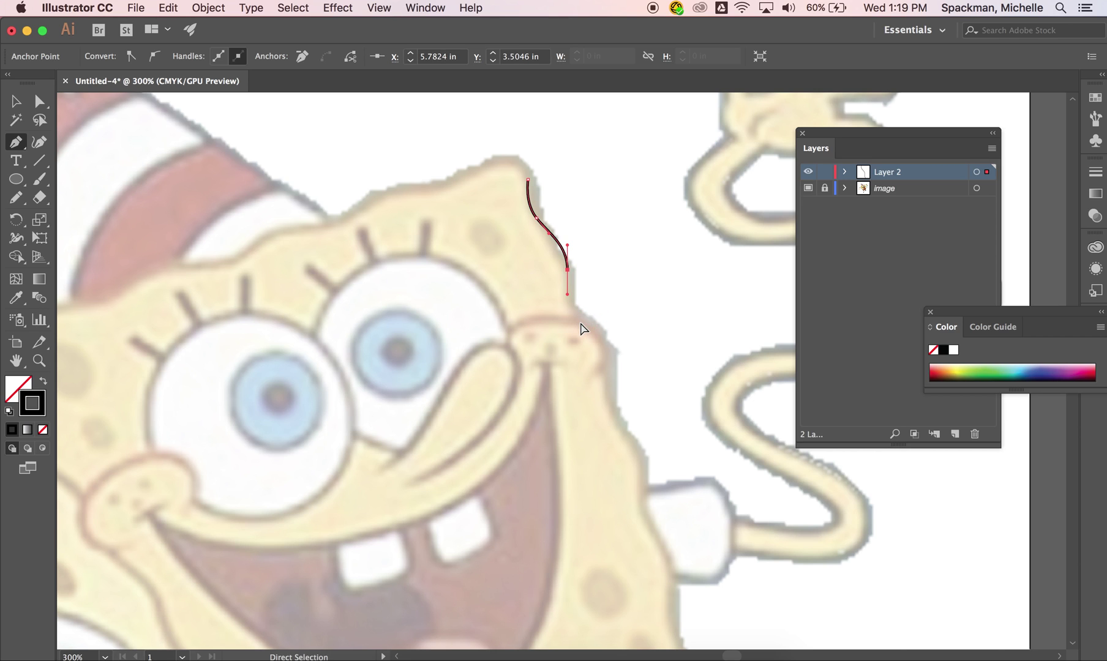
left_click_drag(580, 322, 599, 344)
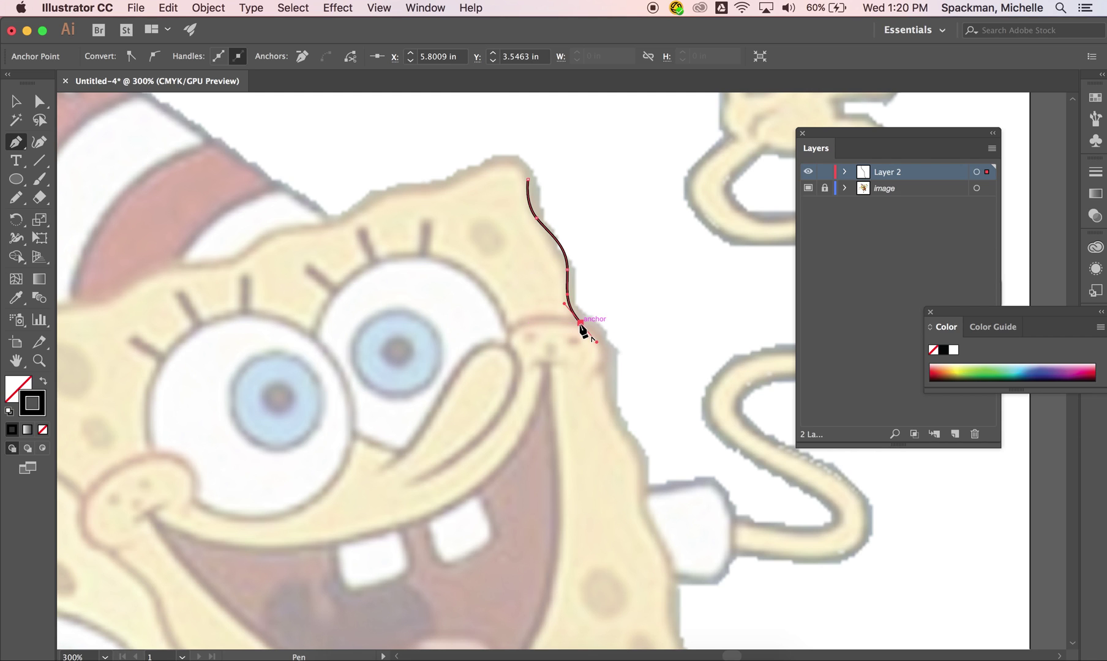
Step: Convert the cheek anchor to a corner, curve the path around the right cheek and continue to just above the sleeve
left_click_drag(581, 322, 604, 372)
mouse_move(604, 372)
left_mouse_down()
mouse_move(606, 336)
mouse_move(608, 371)
mouse_move(588, 398)
mouse_move(606, 395)
left_mouse_up()
left_click(601, 365)
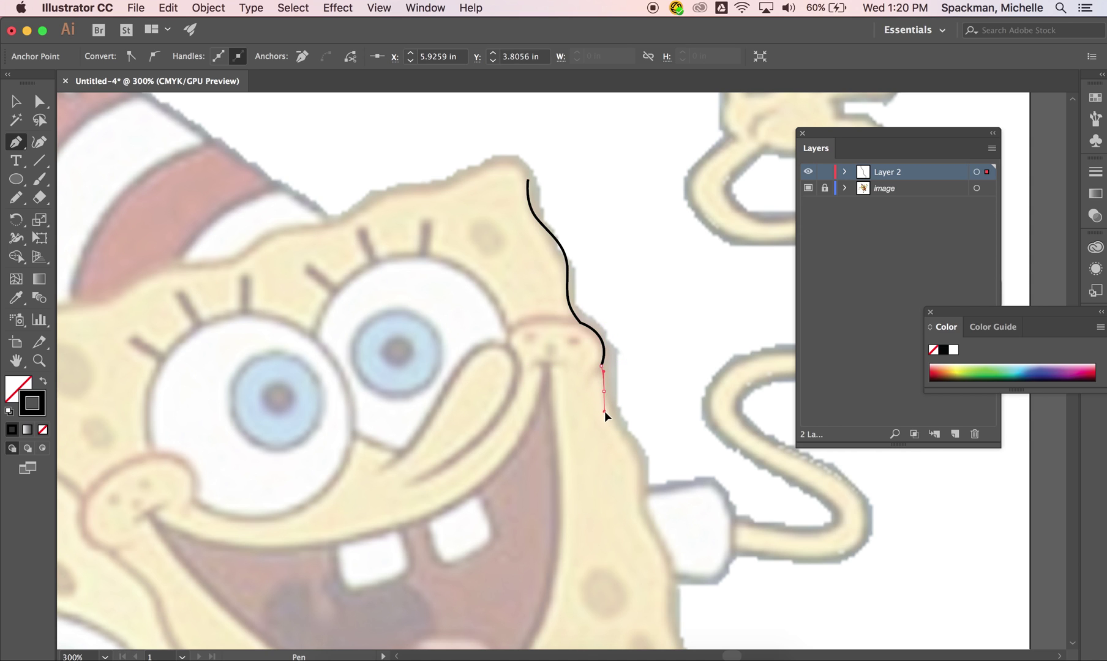
key("cmd+z")
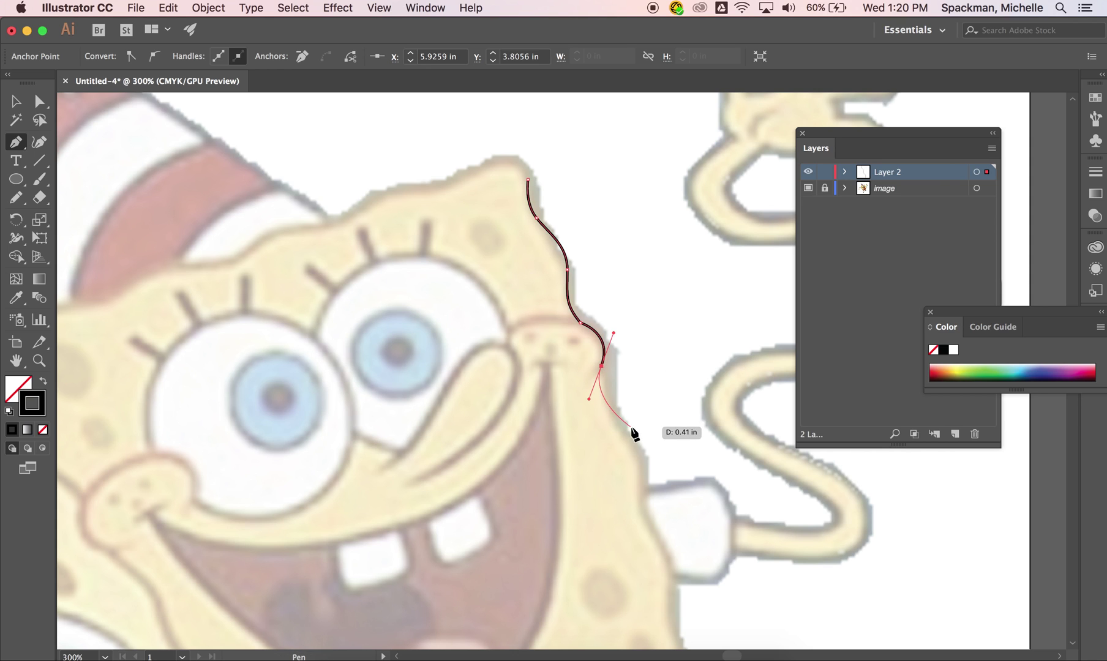
left_click_drag(637, 448, 642, 462)
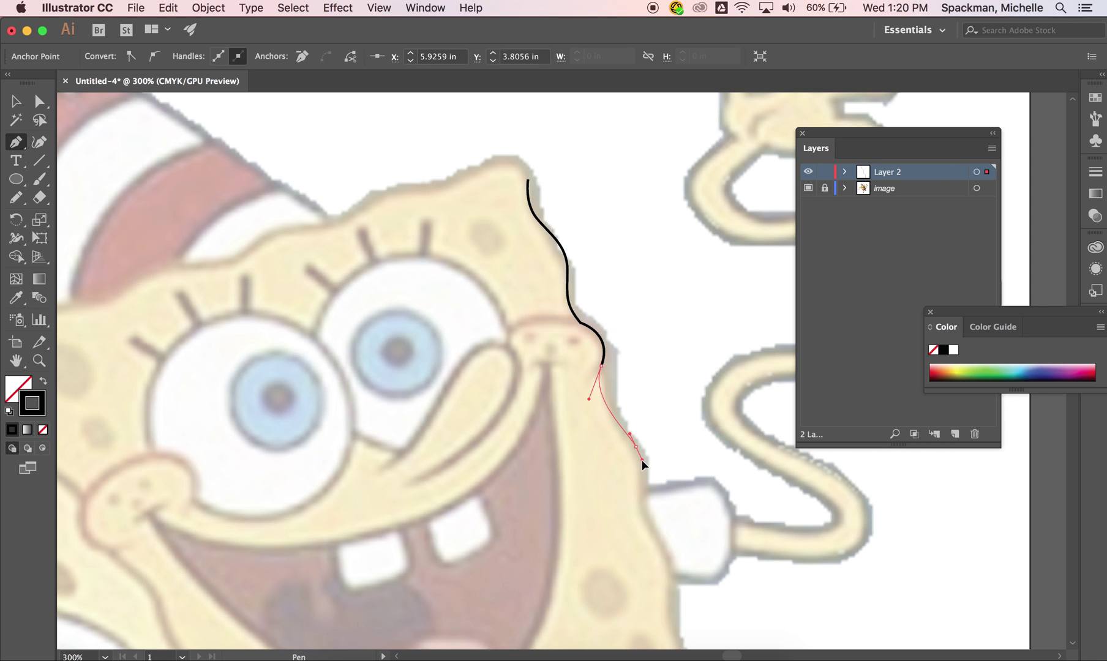
Step: Continue the curved outline past the right sleeve to just above the face's lower-right corner
left_click_drag(654, 535, 657, 536)
scroll(656, 536, "down", 5)
scroll(657, 536, "right", 2)
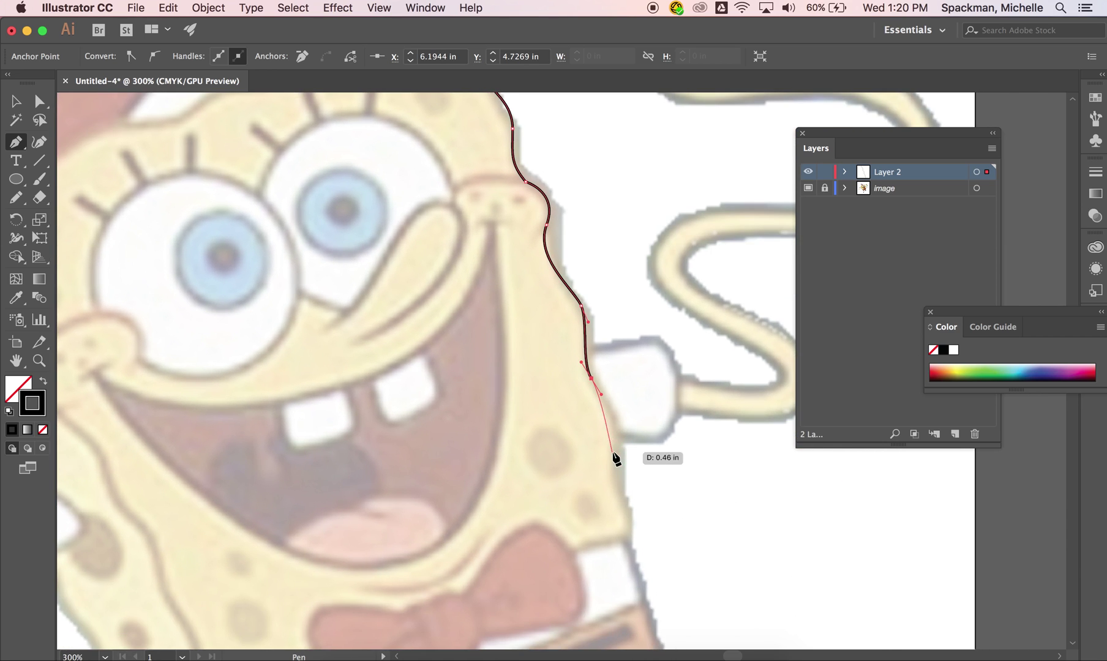
left_click_drag(617, 444, 614, 477)
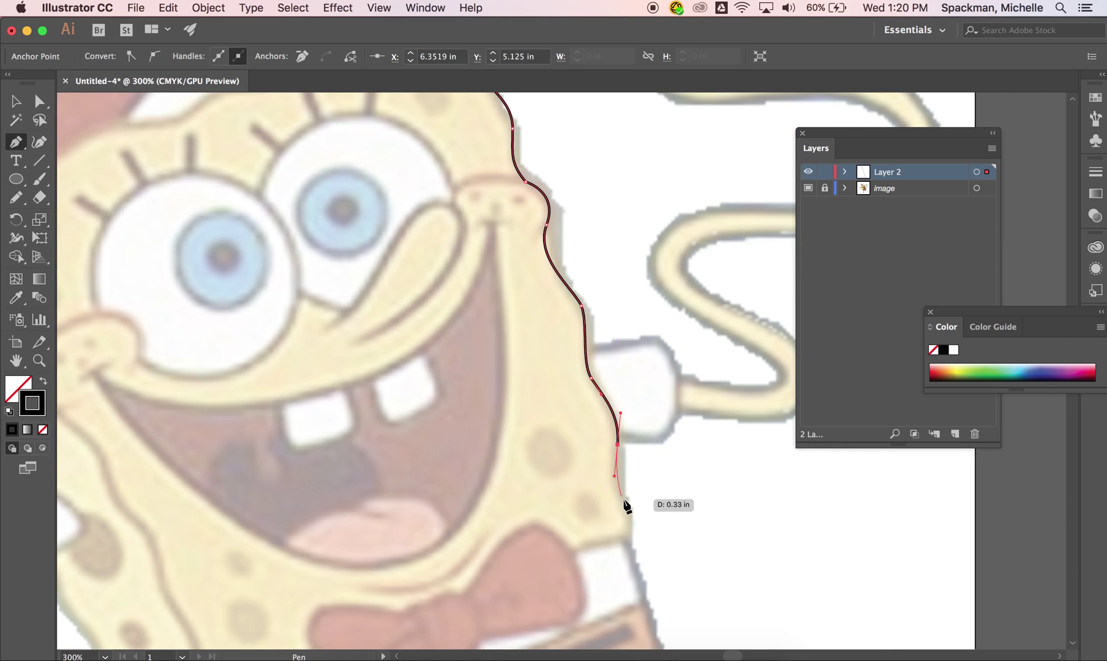
left_click_drag(634, 518, 634, 516)
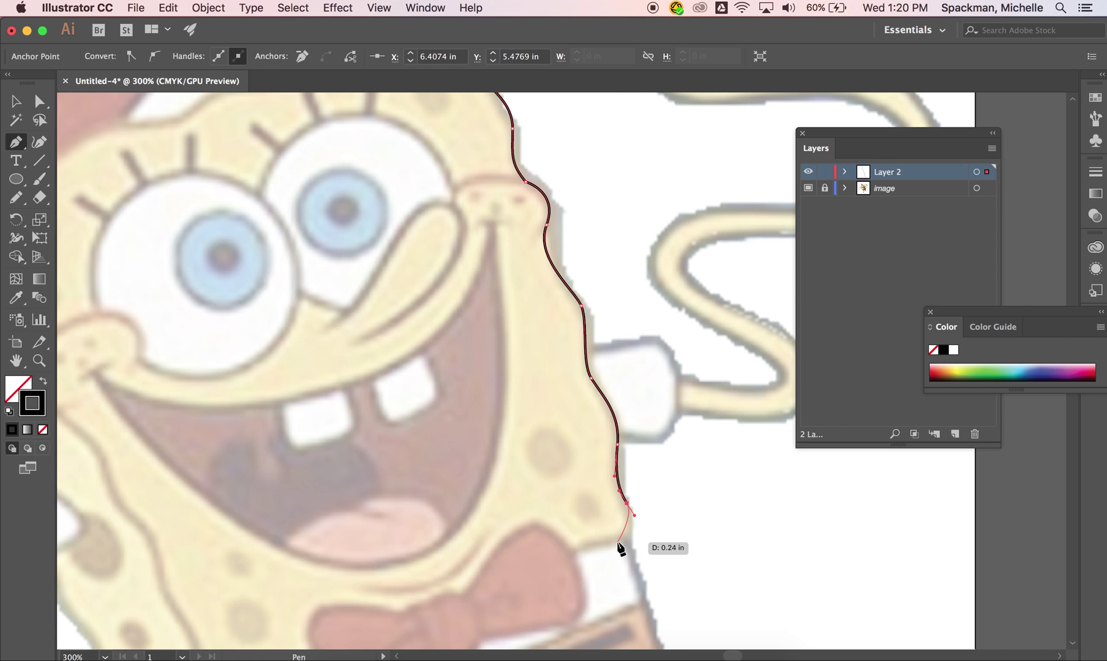
Step: Add a curved anchor at the face's lower-right corner and adjust its handles so the path follows the rounded corner
left_click_drag(563, 541, 535, 525)
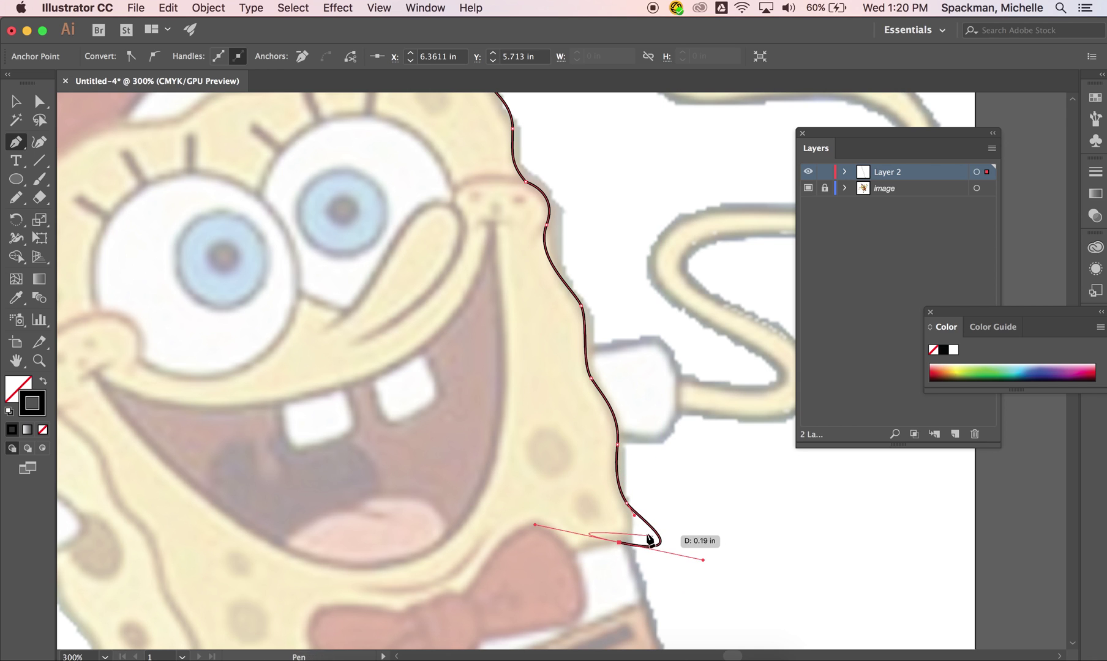
key("super")
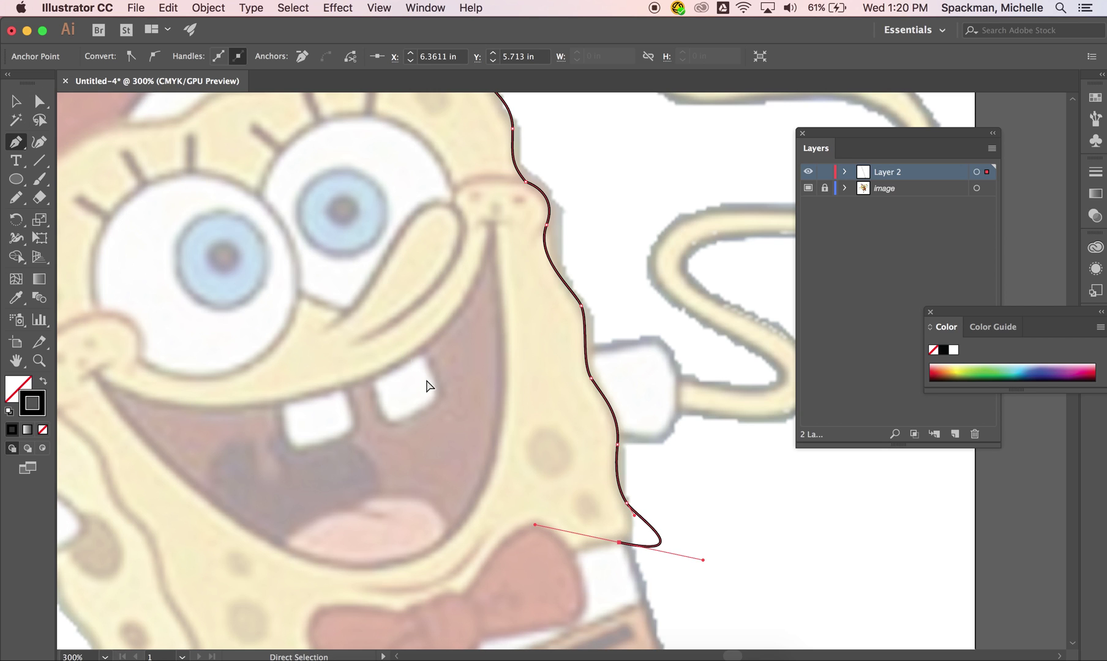
left_click_drag(704, 561, 640, 529)
left_click(635, 530)
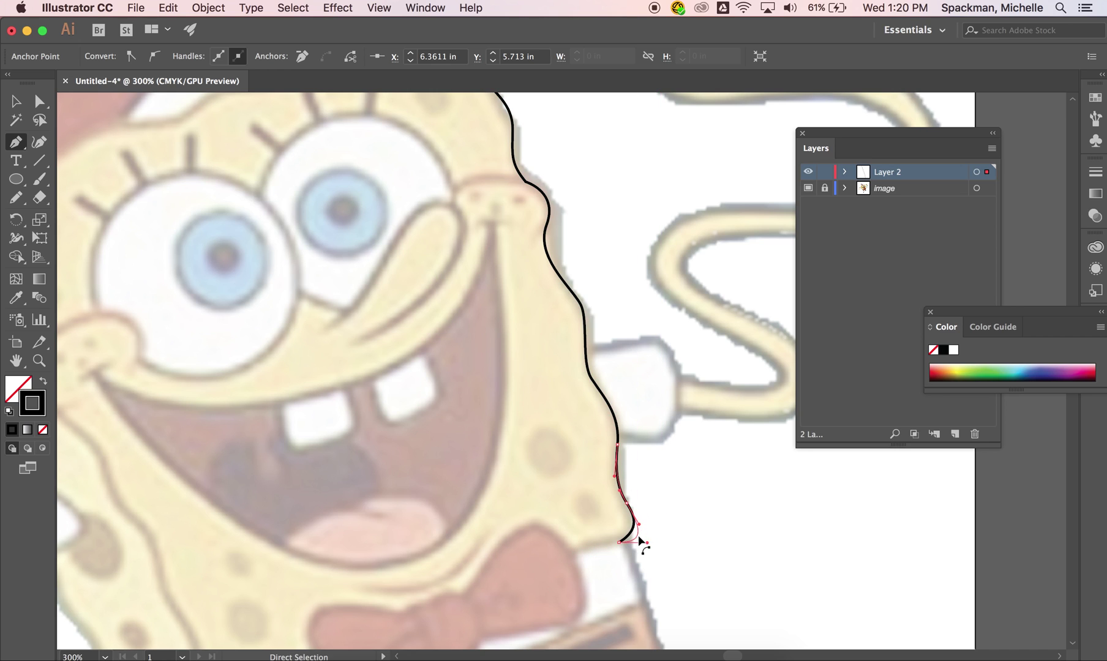
left_click_drag(645, 548, 635, 537)
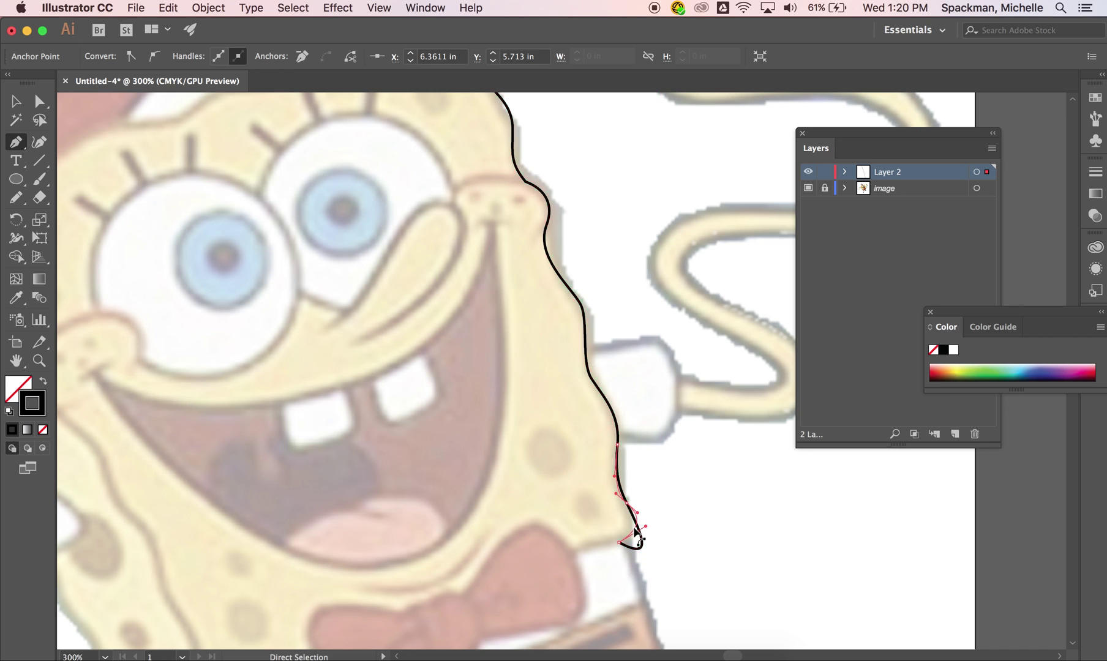
key("super+z")
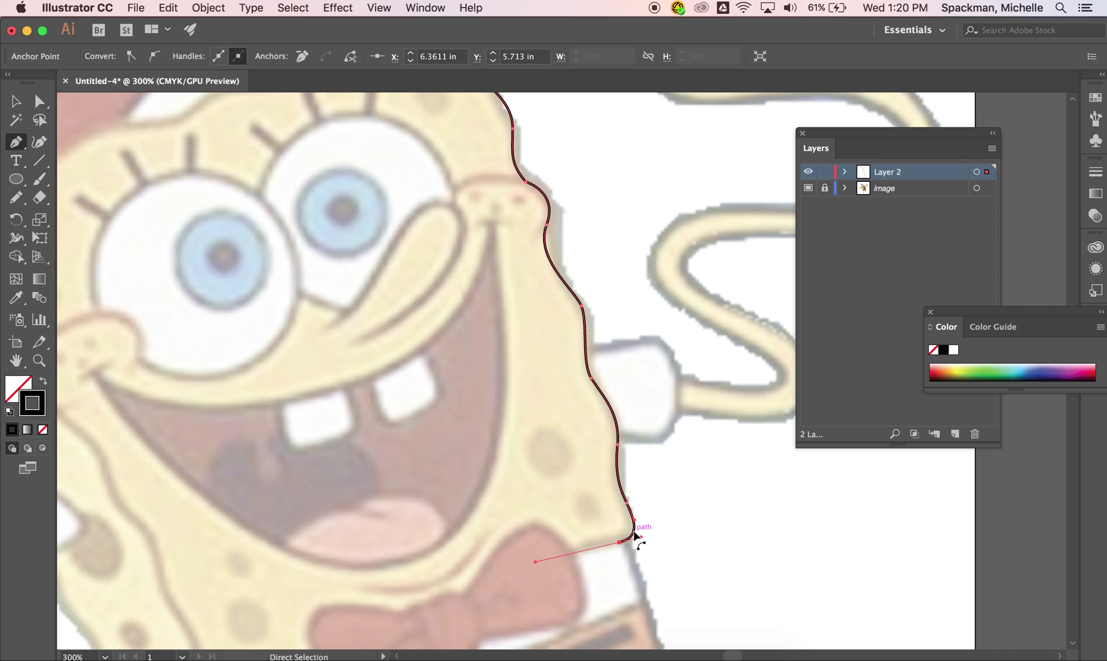
left_click(635, 535)
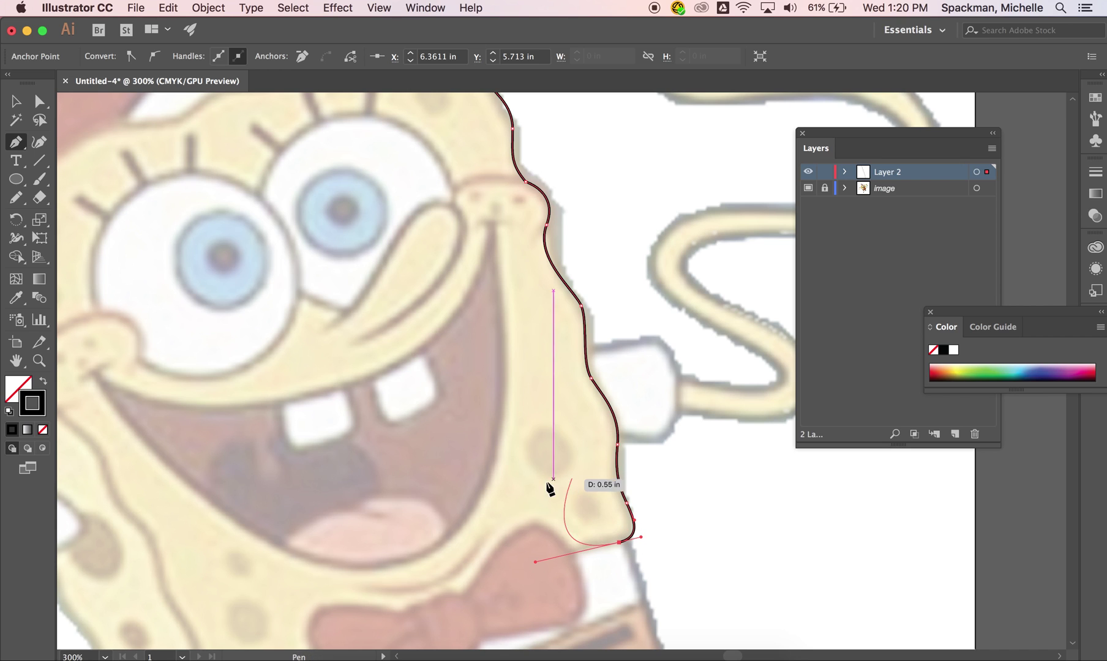
Step: Retract the corner anchor's outgoing handle and trace the face's bottom edge across the bow tie to its far side
left_click(618, 542)
left_click(568, 559)
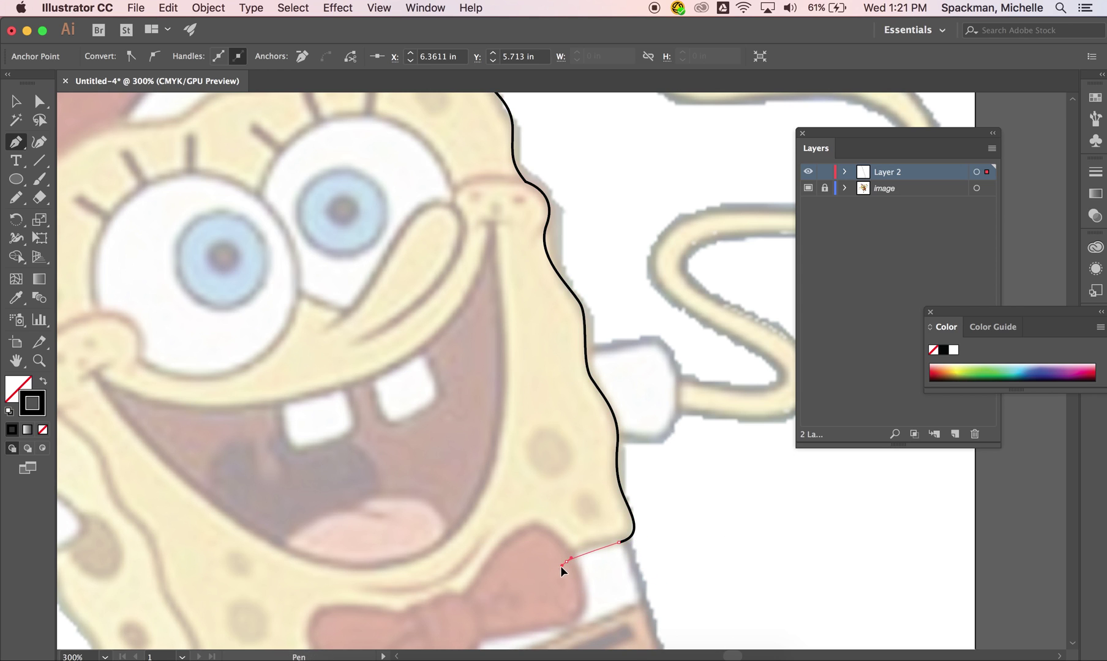
left_click_drag(543, 579, 541, 580)
scroll(542, 579, "down", 3)
scroll(542, 579, "left", 3)
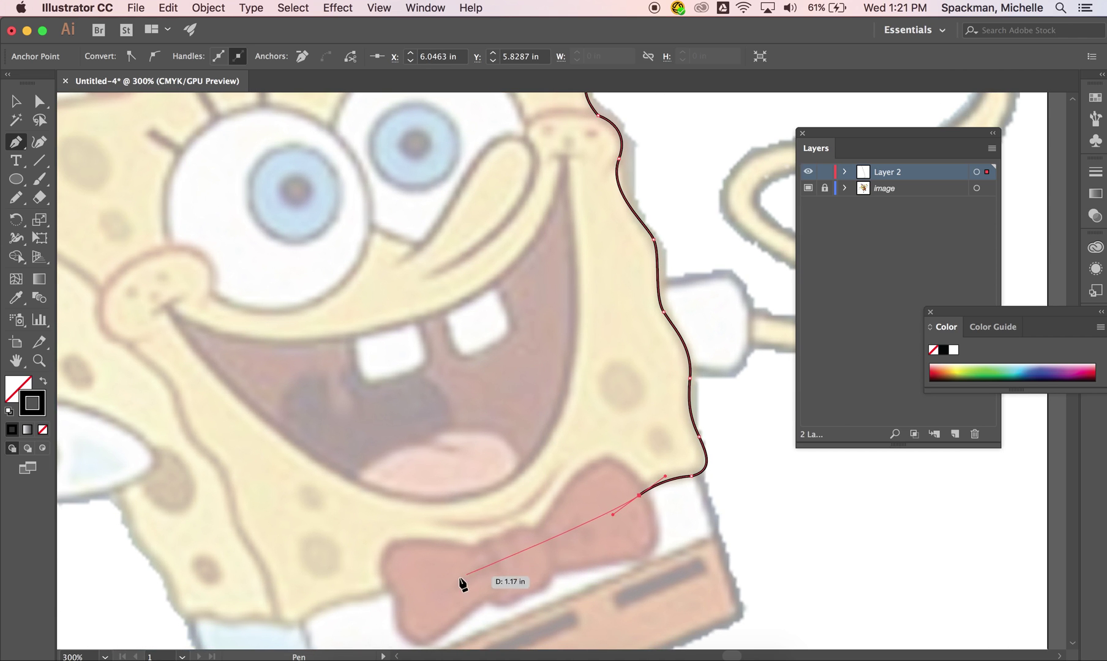
left_click(388, 588)
scroll(392, 594, "down", 3)
scroll(392, 593, "left", 2)
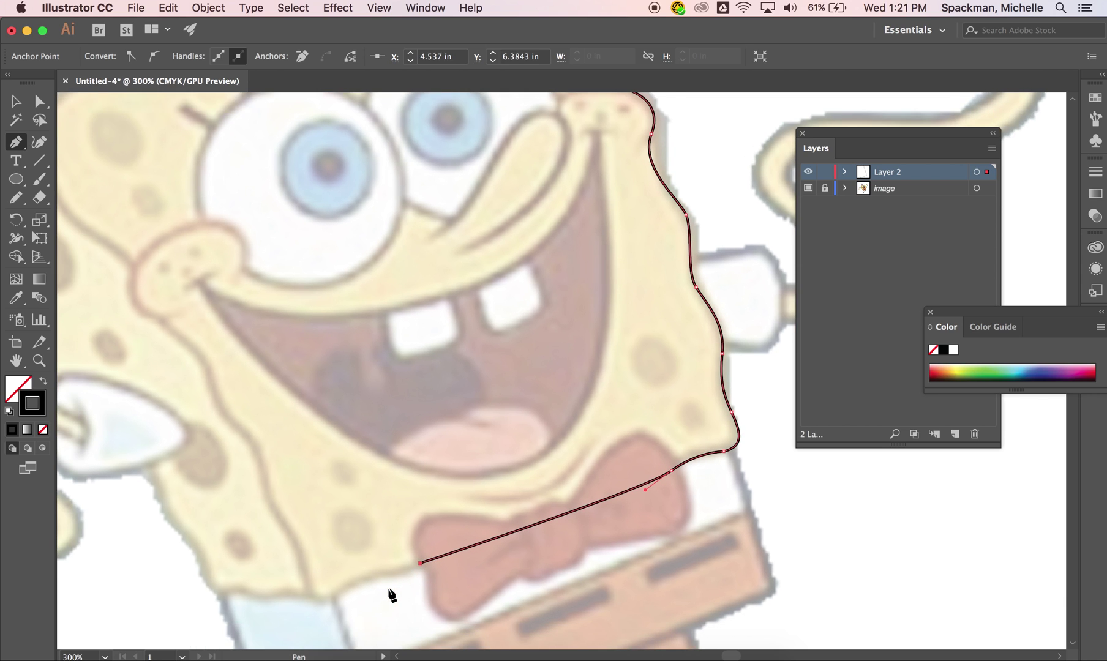
Step: Trace around the face's lower-left corner and up its wavy left edge to the bottom of the left cheek
left_click(409, 523)
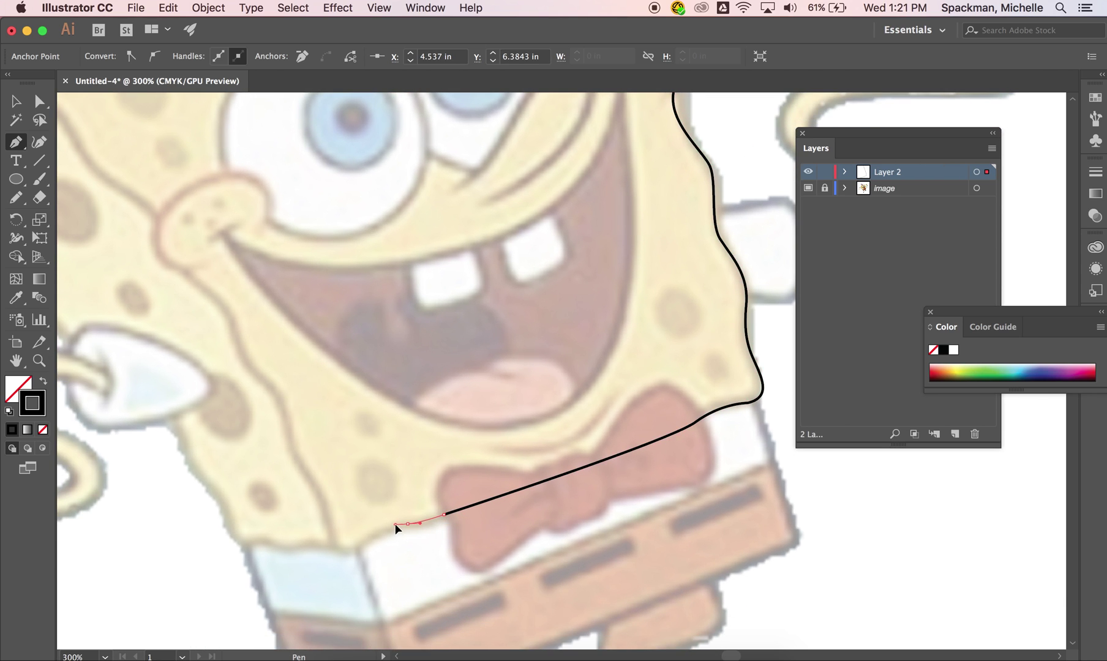
left_click_drag(351, 552, 324, 516)
left_click(291, 456)
left_click_drag(279, 436, 269, 431)
left_click(268, 386)
left_click_drag(243, 354, 240, 352)
left_click(229, 328)
left_click_drag(227, 302, 224, 298)
left_click(182, 269)
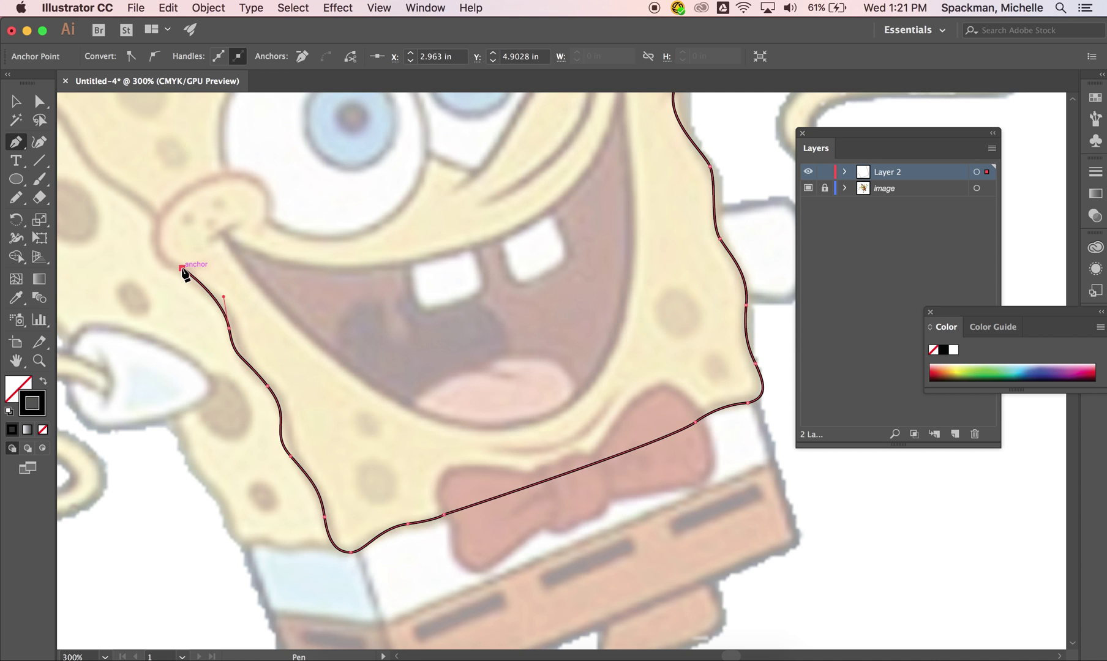
Step: Curve the path around the left cheek, convert its end anchor to a corner and trace up to the face's upper-left corner
scroll(184, 273, "up", 3)
scroll(185, 273, "left", 4)
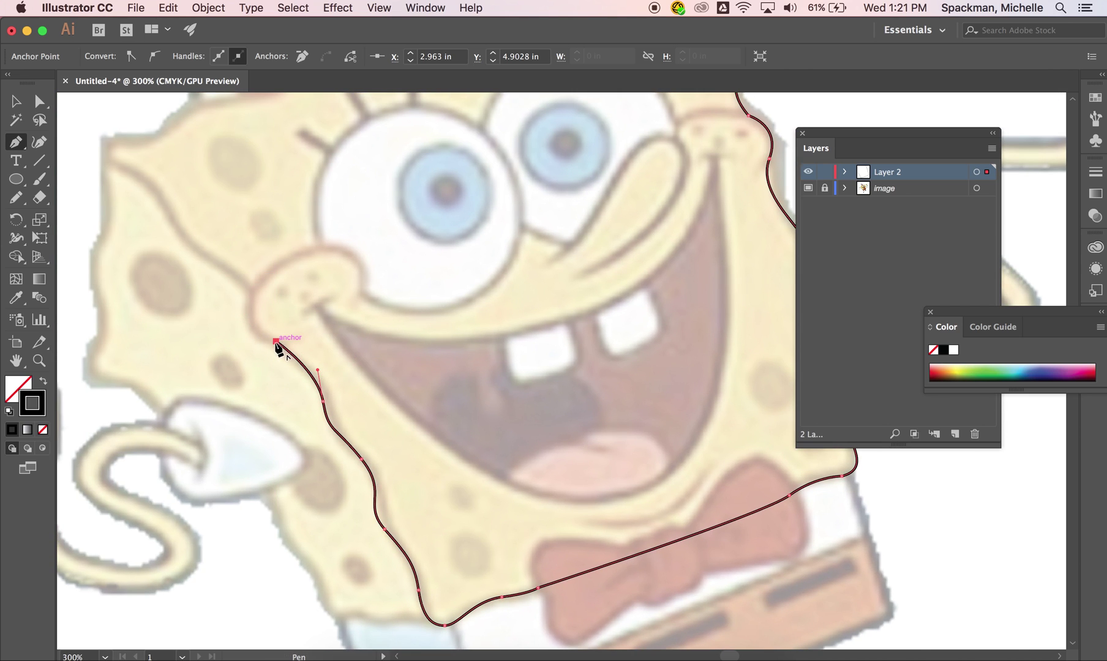
mouse_move(275, 342)
left_mouse_down()
mouse_move(373, 238)
mouse_move(315, 400)
mouse_move(265, 278)
mouse_move(263, 345)
mouse_move(236, 305)
mouse_move(254, 294)
mouse_move(272, 239)
left_mouse_up()
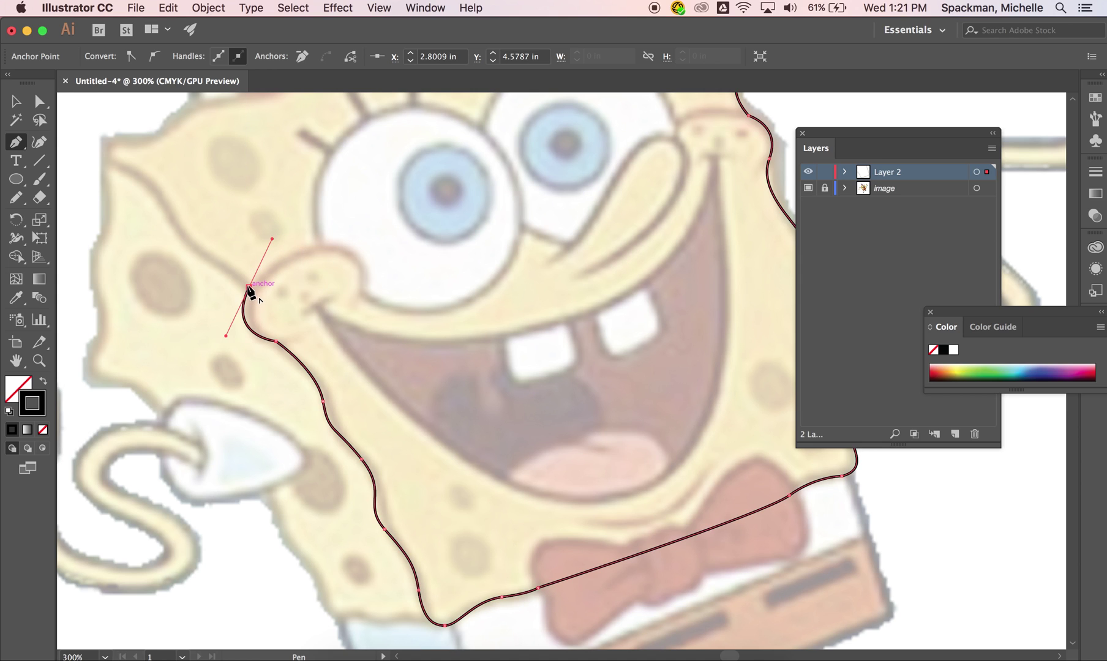
left_click(249, 287)
left_click_drag(203, 258, 142, 141)
Step: Trace the face's top edge from the upper-left corner to the base of the hat
scroll(140, 144, "up", 2)
scroll(142, 146, "up", 3)
left_click_drag(202, 216, 228, 182)
left_click(293, 182)
Step: Add a curved segment along the hat's base, redoing its anchor placement and adjusting its handle to fit the face's top edge
left_click_drag(317, 179, 372, 130)
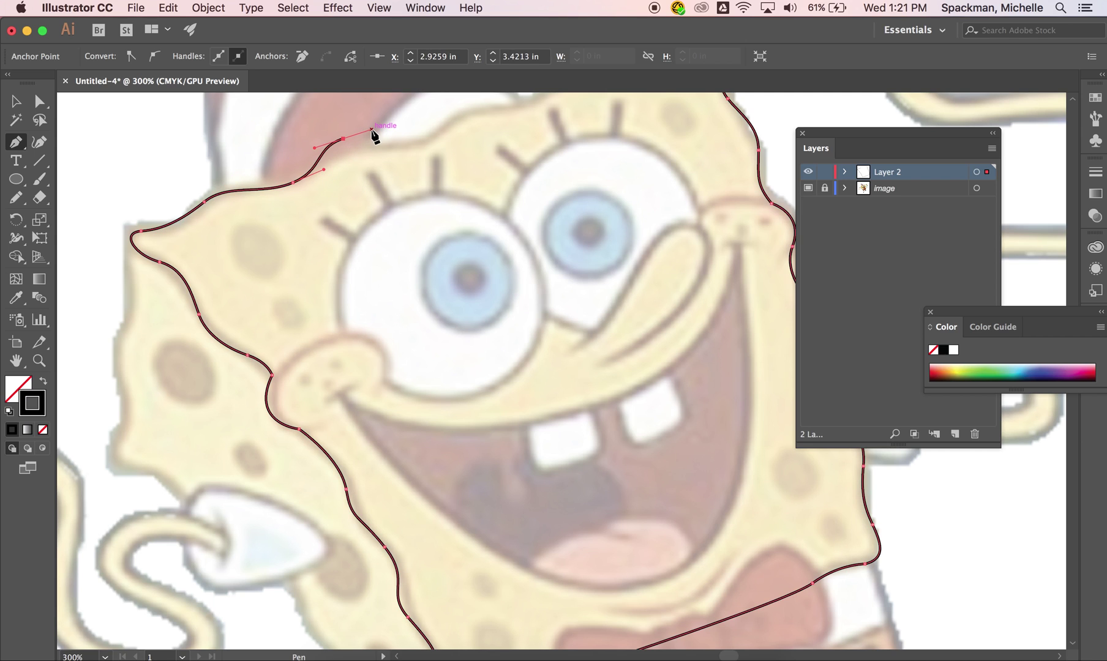
key("super+z")
left_click(368, 143)
left_click_drag(421, 151, 431, 155)
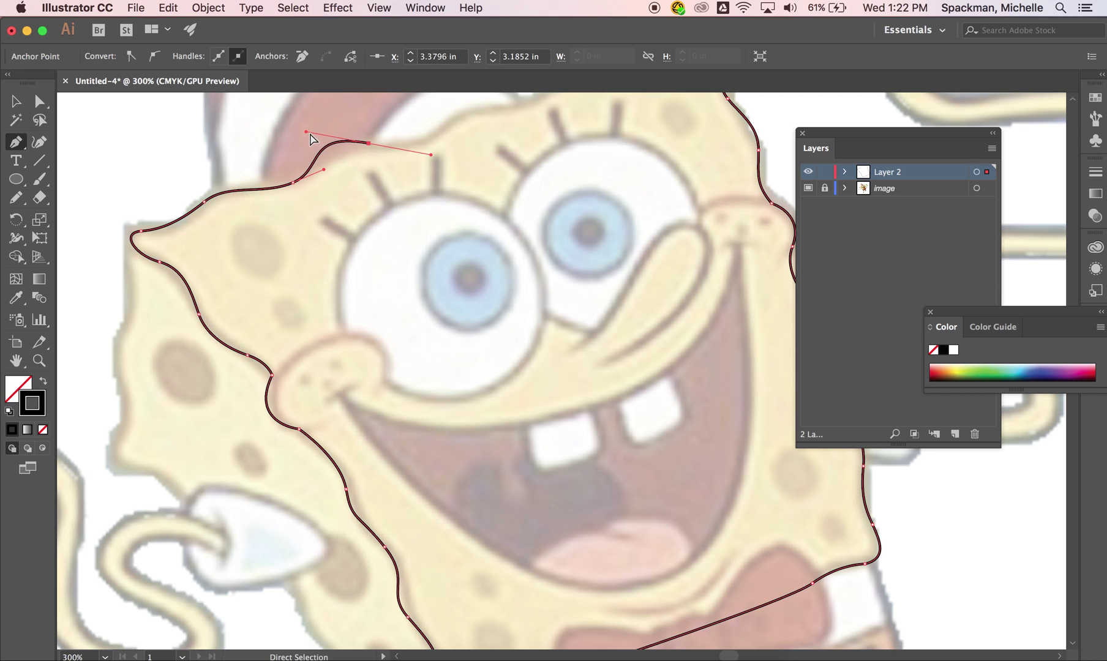
left_click_drag(307, 130, 331, 146)
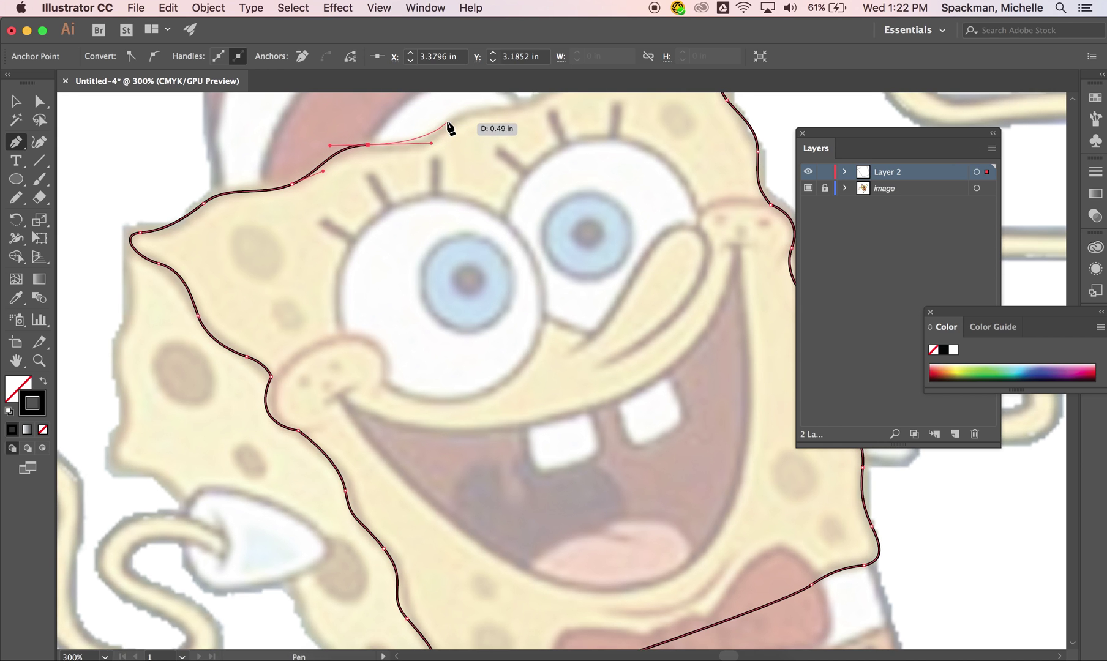
Step: Trace the rest of the face's top edge from the hat's base to the upper-right corner and close the outline
scroll(448, 127, "up", 2)
left_click(432, 146, "super")
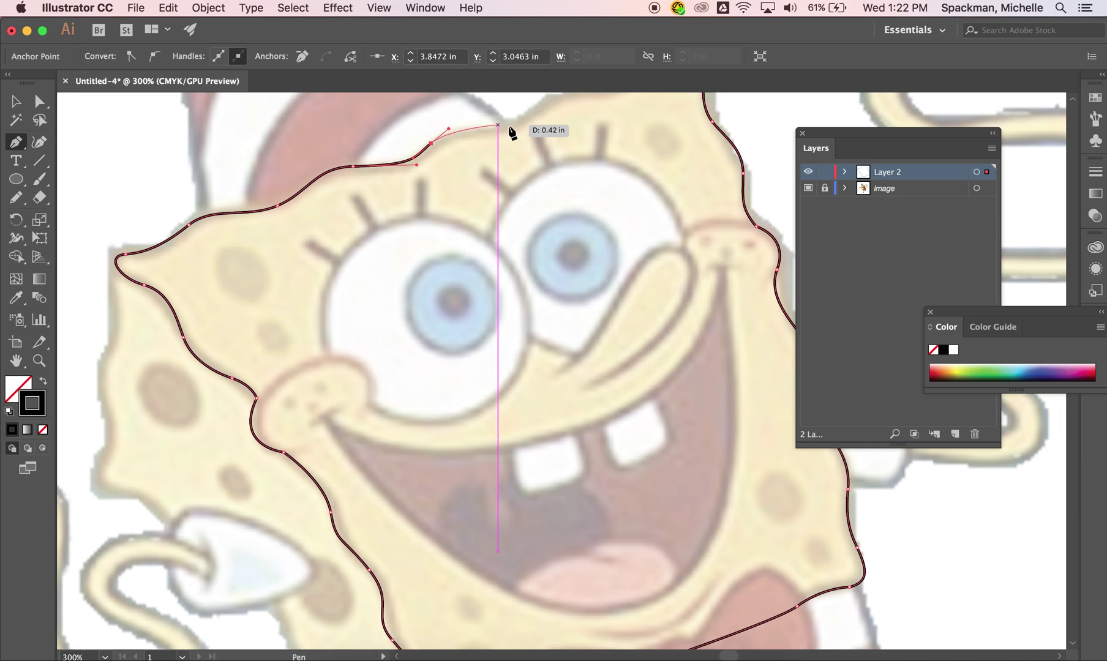
left_click_drag(511, 127, 558, 122)
scroll(561, 128, "up", 5)
scroll(560, 129, "right", 2)
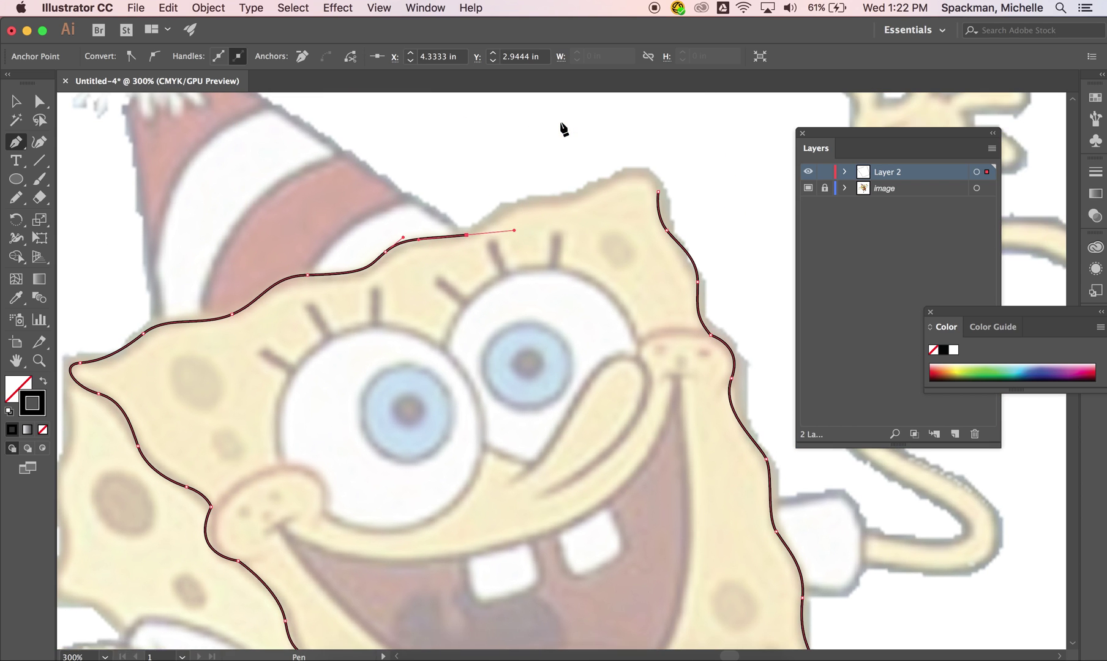
key("super+z")
left_click_drag(514, 205, 636, 175)
left_click(654, 200)
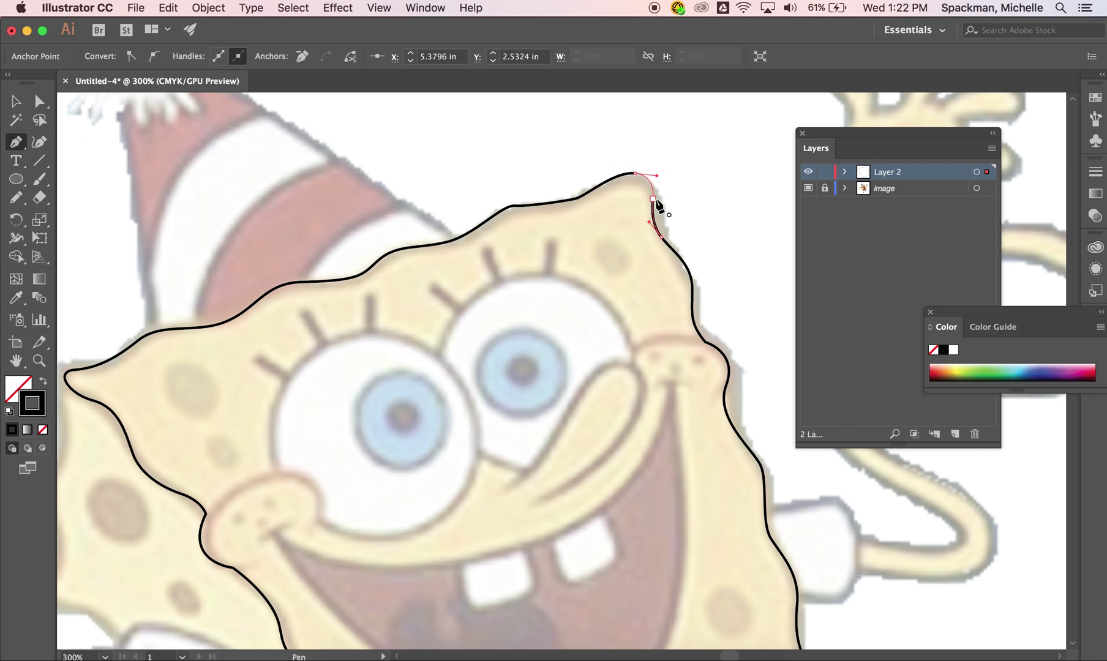
scroll(658, 205, "down", 2)
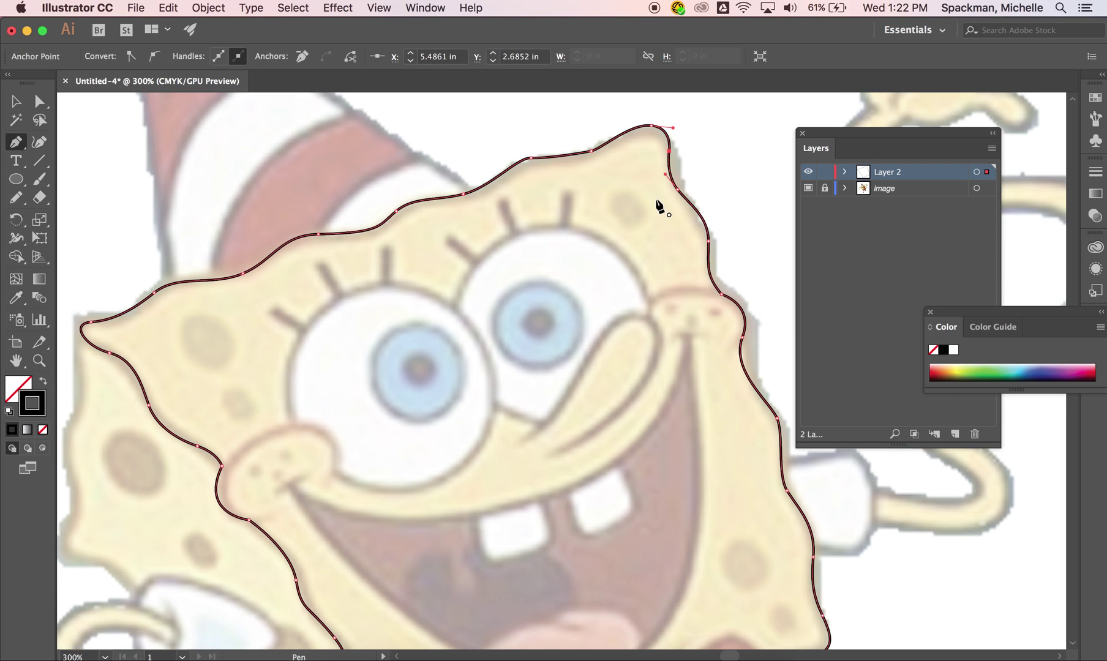
Step: Swap the fill and stroke so the closed face outline is filled with black
key("super+minus")
key("super+minus")
scroll(658, 206, "down", 5)
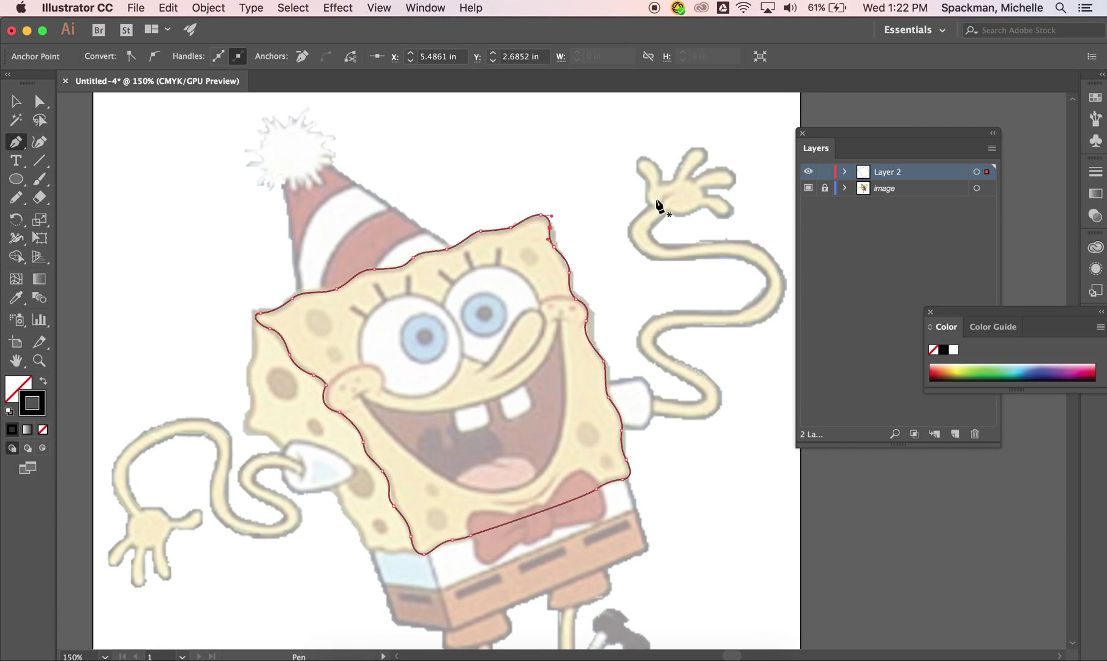
left_click(46, 383)
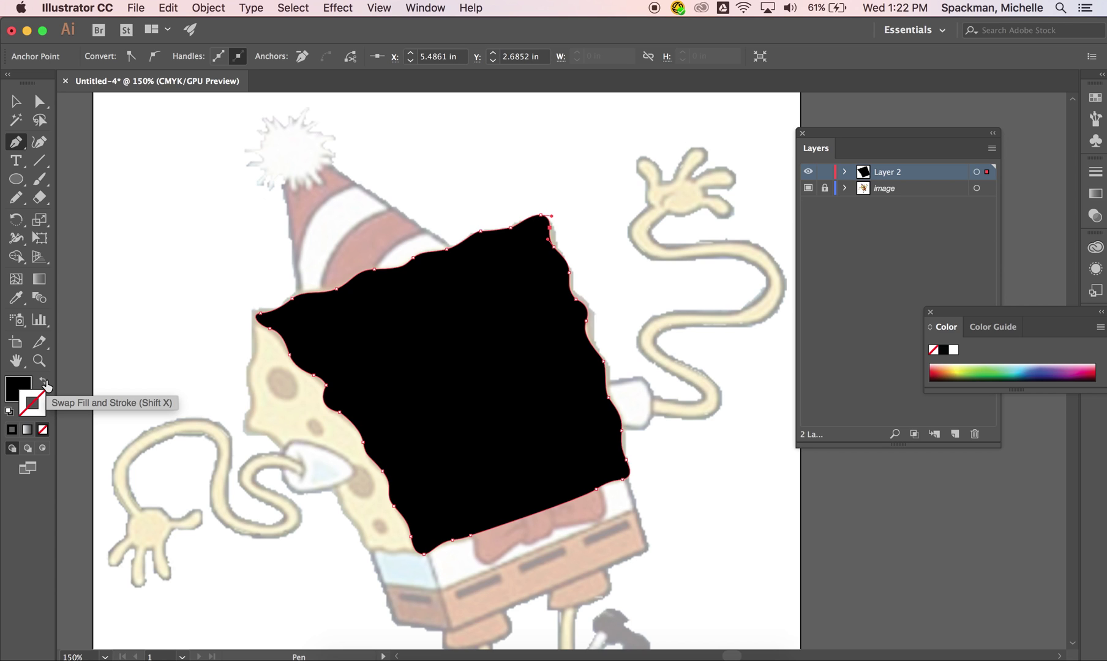
Step: Try deleting single segments from the face shape's top and bottom edges, then undo the deletions
left_click(39, 101)
key("super+shift+a")
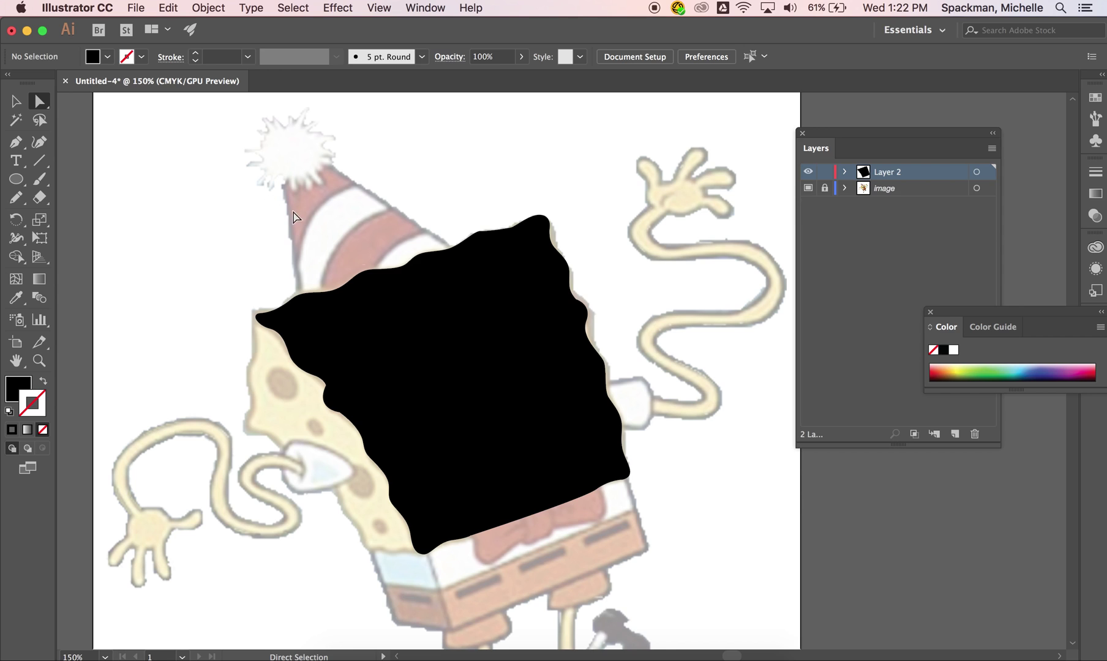
left_click(399, 270)
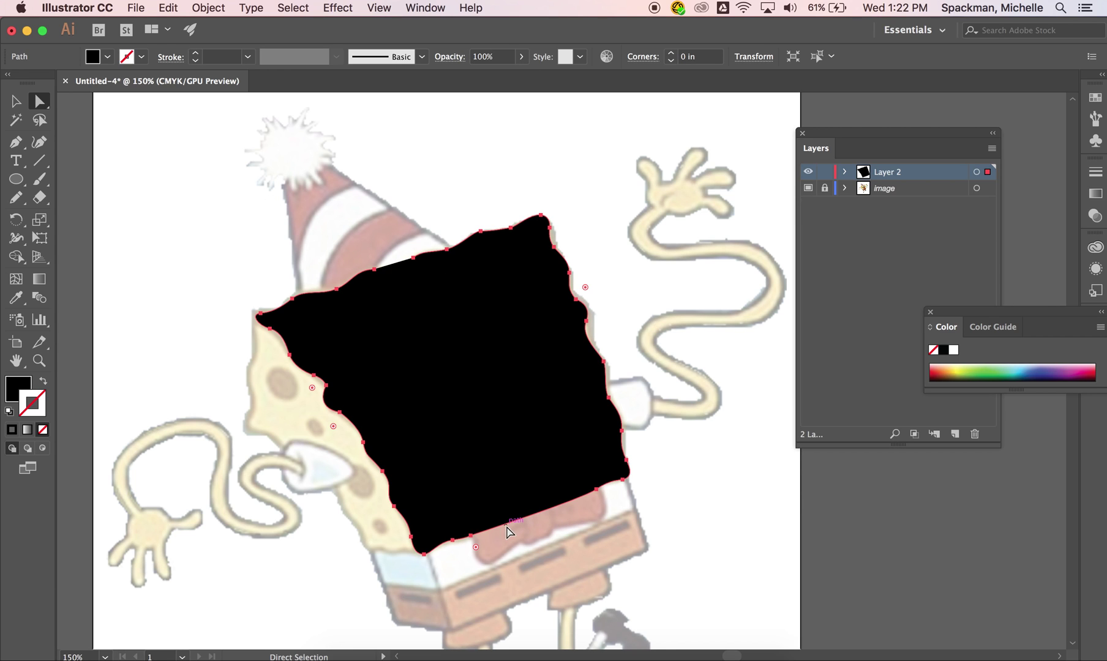
key("Delete")
key("super+z")
left_click(544, 538)
left_click(530, 523)
left_click(609, 581)
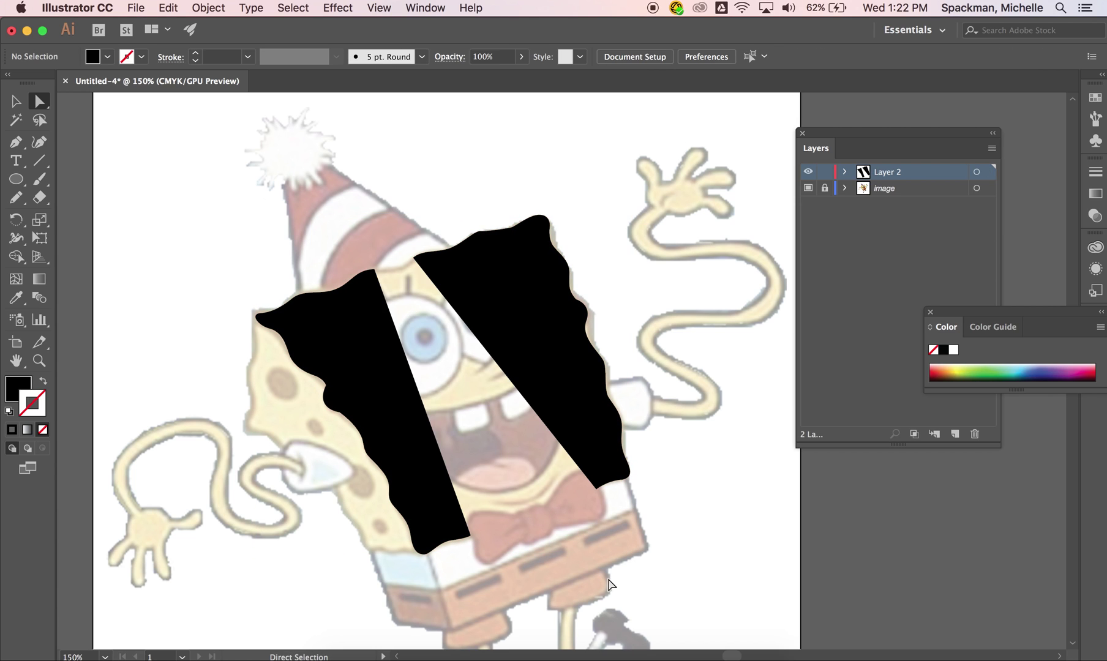
key("super+z")
key("super+z")
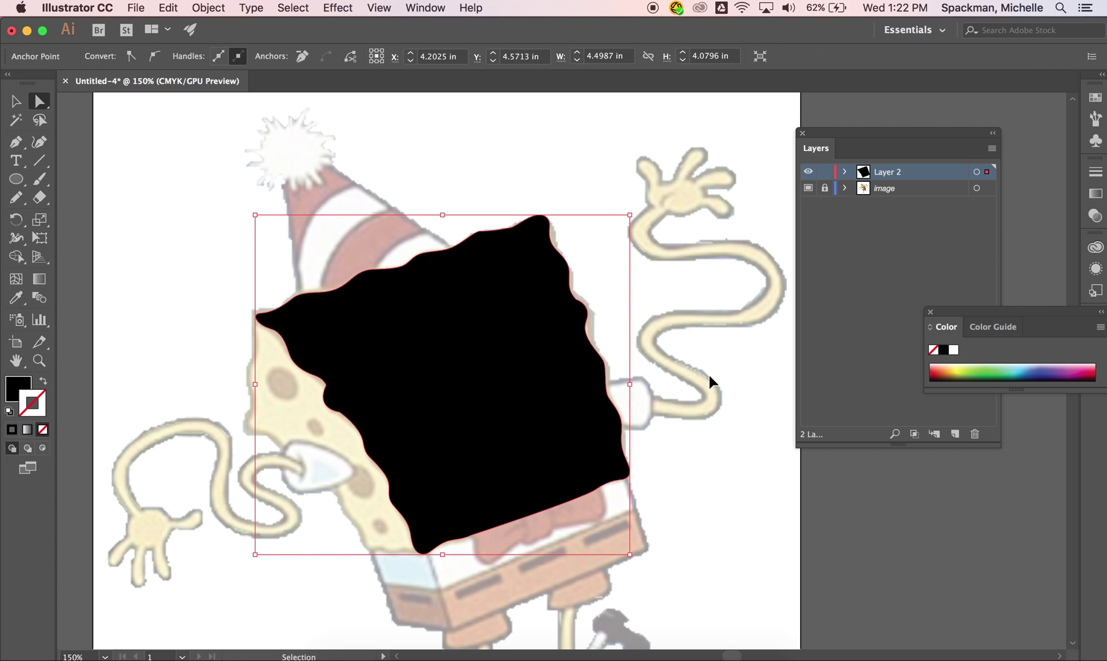
Step: Swap the face shape's fill and stroke back to a black outline with no fill
key("a")
key("super+equal")
key("super+equal")
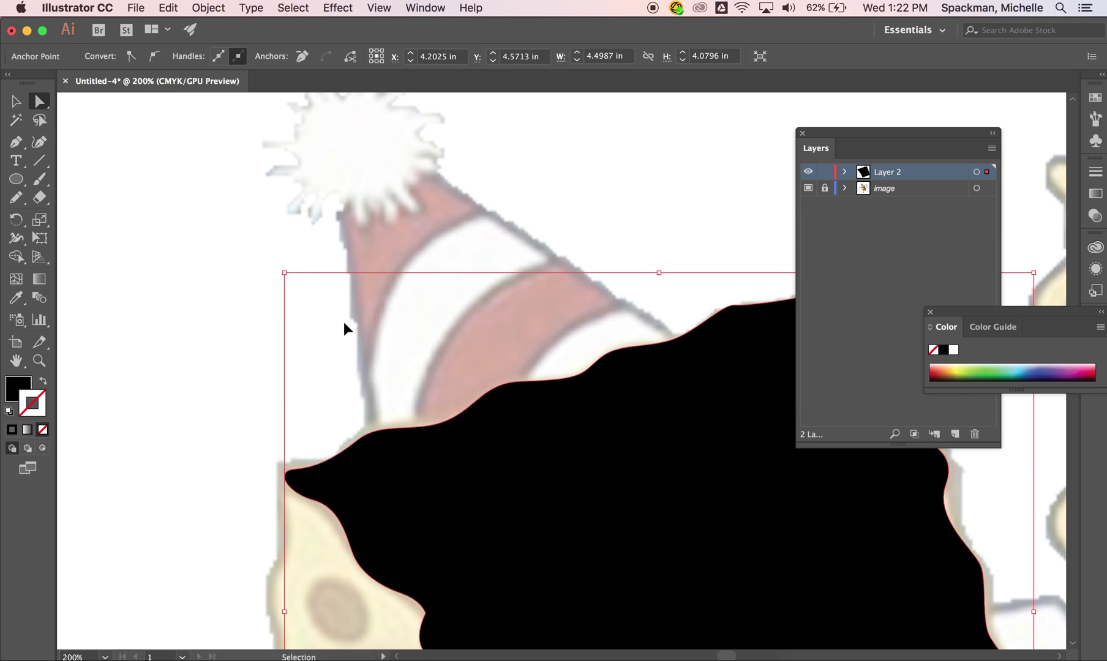
scroll(527, 392, "down", 2)
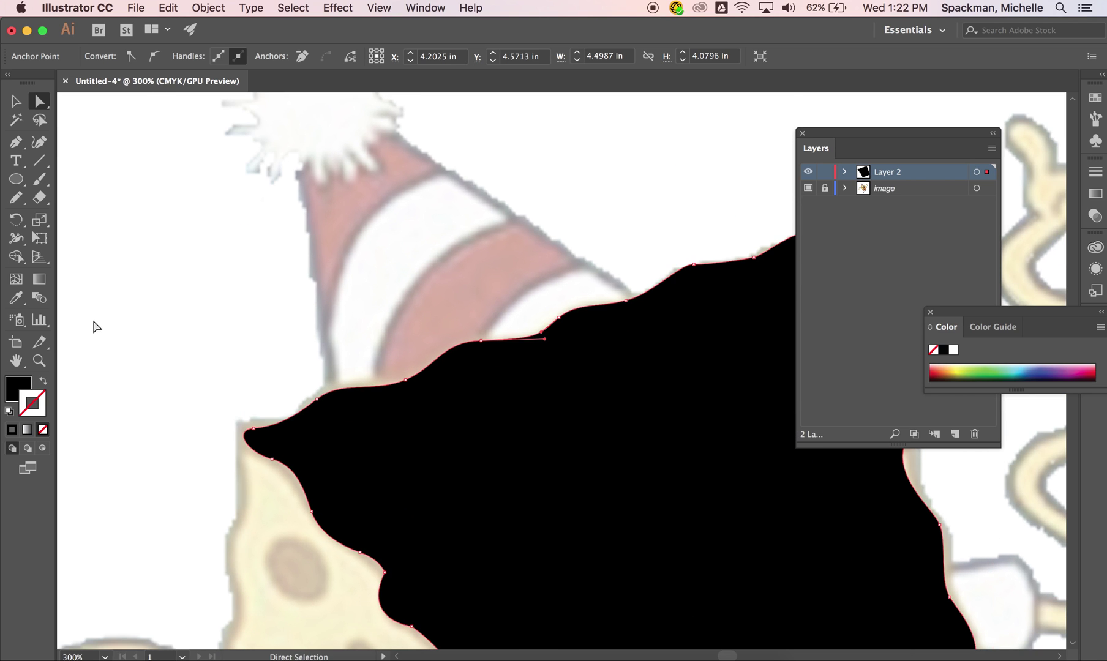
left_click(44, 382)
scroll(300, 251, "up", 5)
scroll(300, 251, "left", 5)
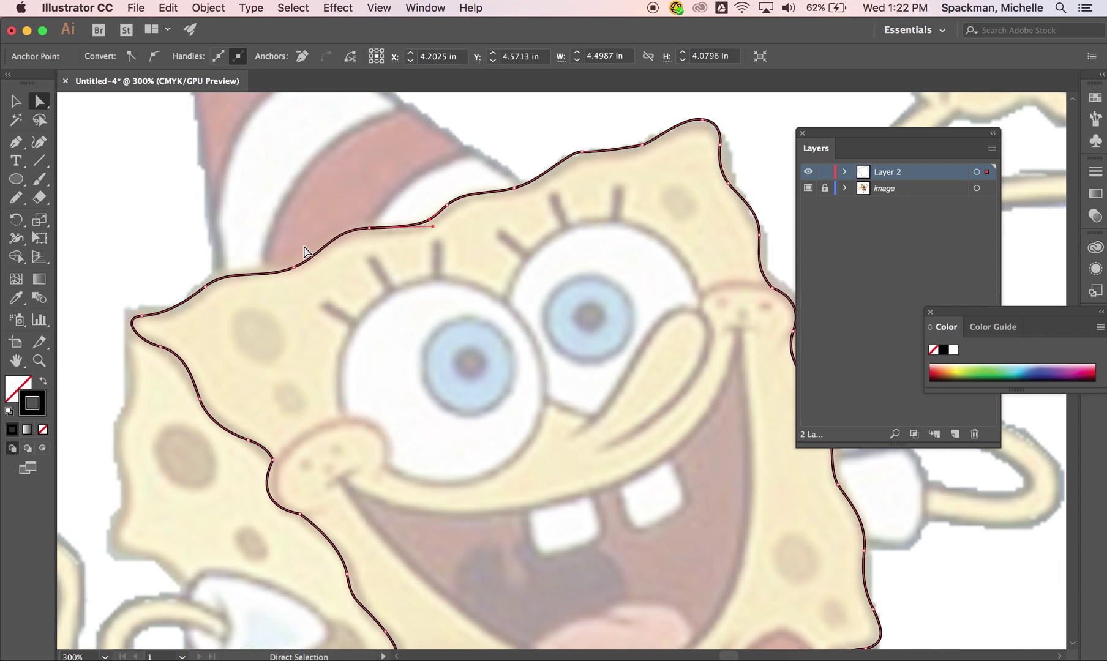
scroll(303, 245, "down", 5)
scroll(303, 245, "right", 6)
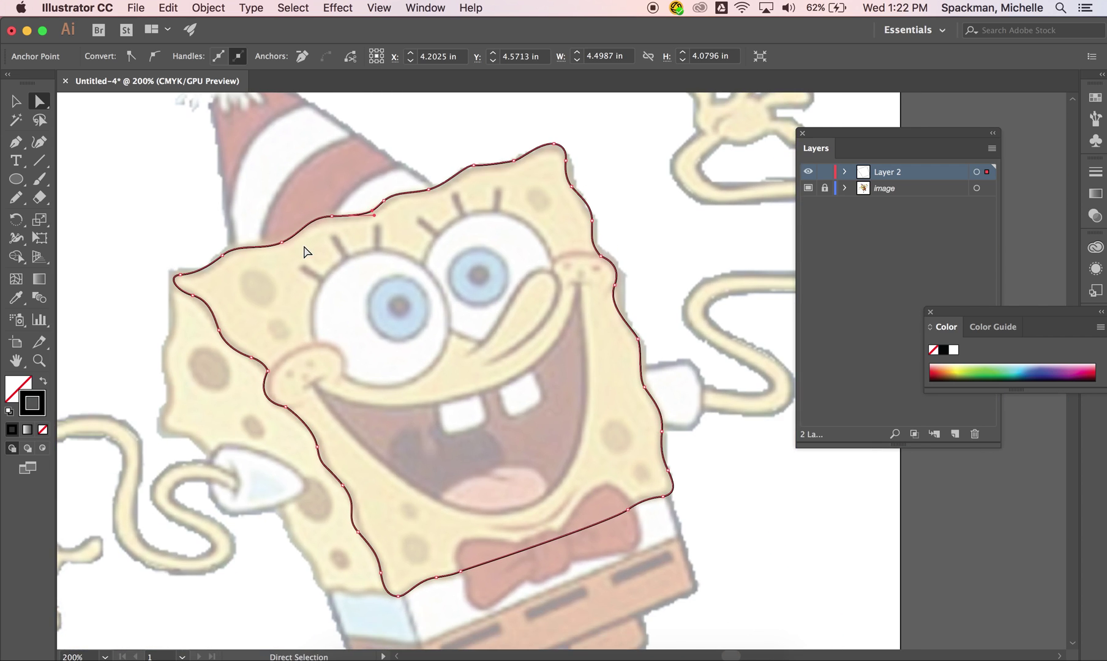
Step: Deselect the face outline and rename its layer "front"
left_click(18, 143)
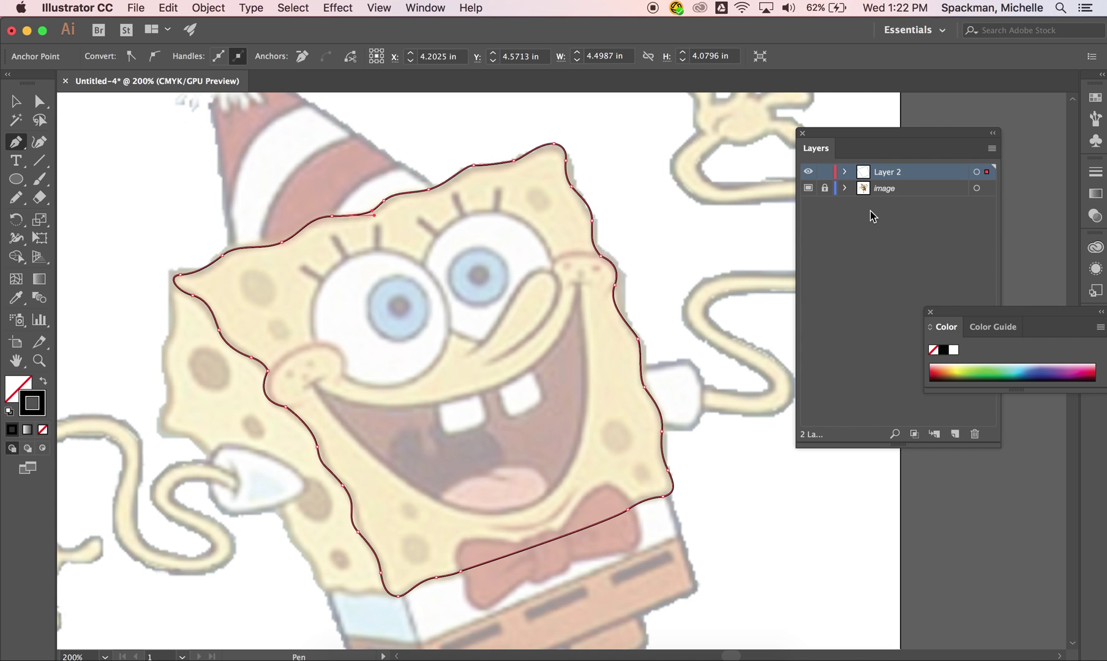
left_click(381, 354, "super")
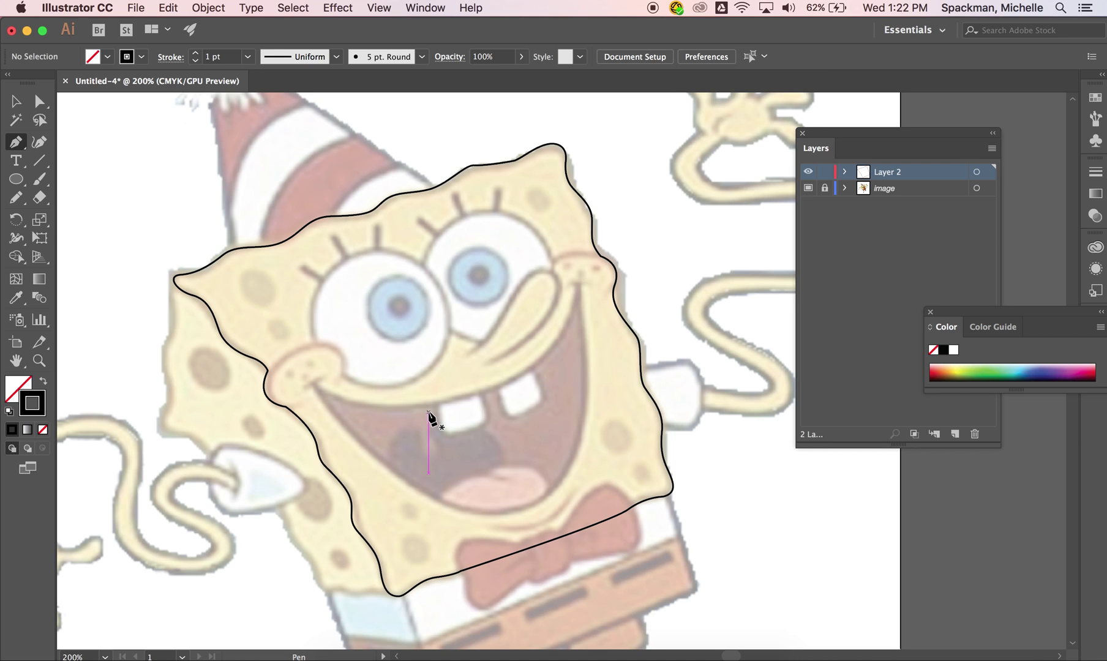
scroll(428, 419, "left", 2)
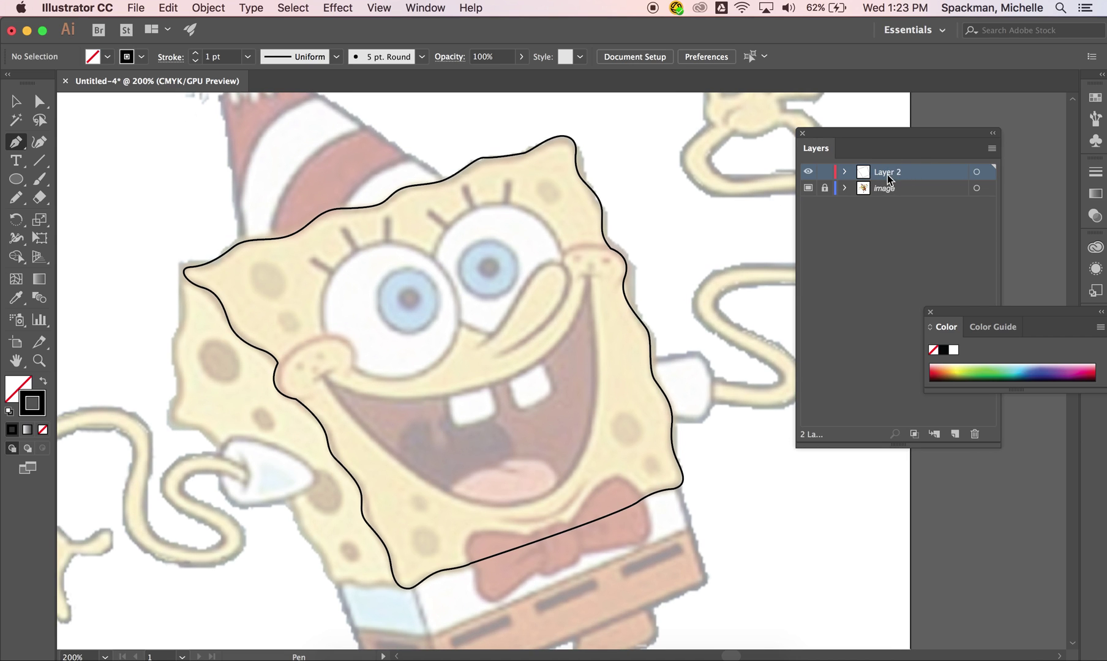
double_click(887, 174)
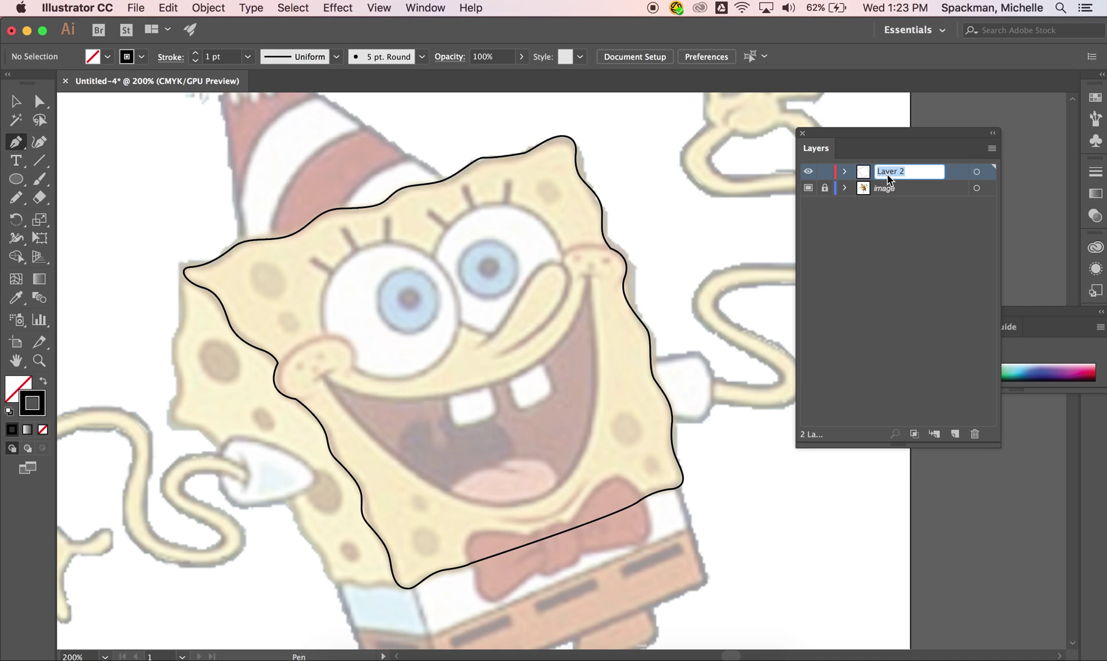
type("front")
key("Return")
Step: Add a new layer above the front layer and lock the front layer
left_click(955, 434)
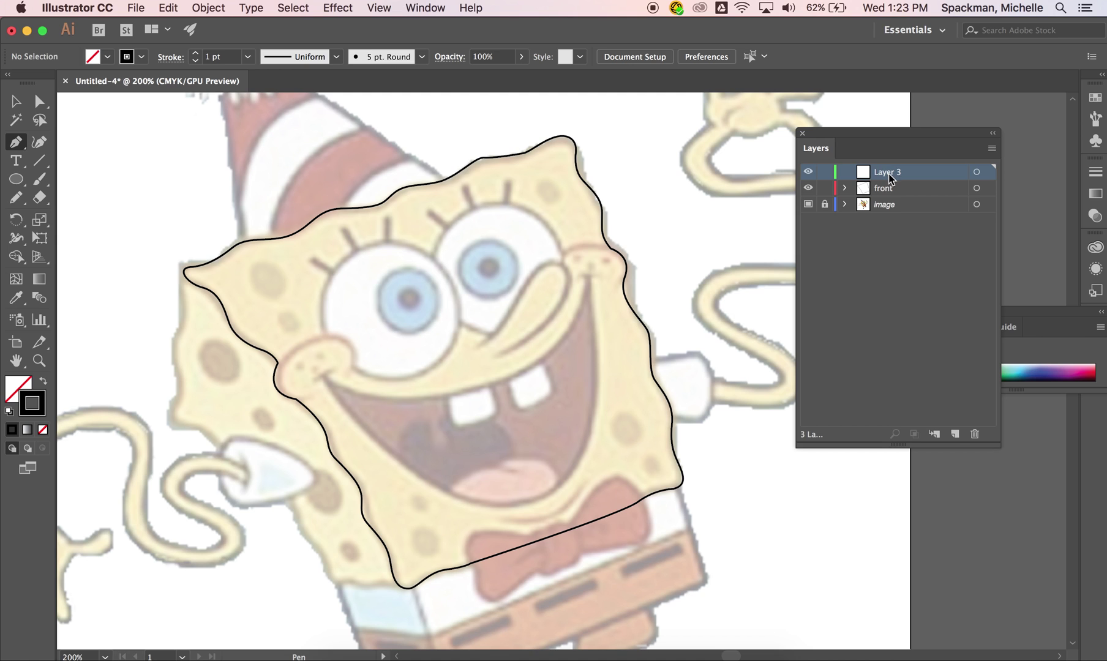
left_click(825, 188)
Step: Draw a circle about 1.2 in wide around the template's left eye on the new layer and deselect it
key("super+equal")
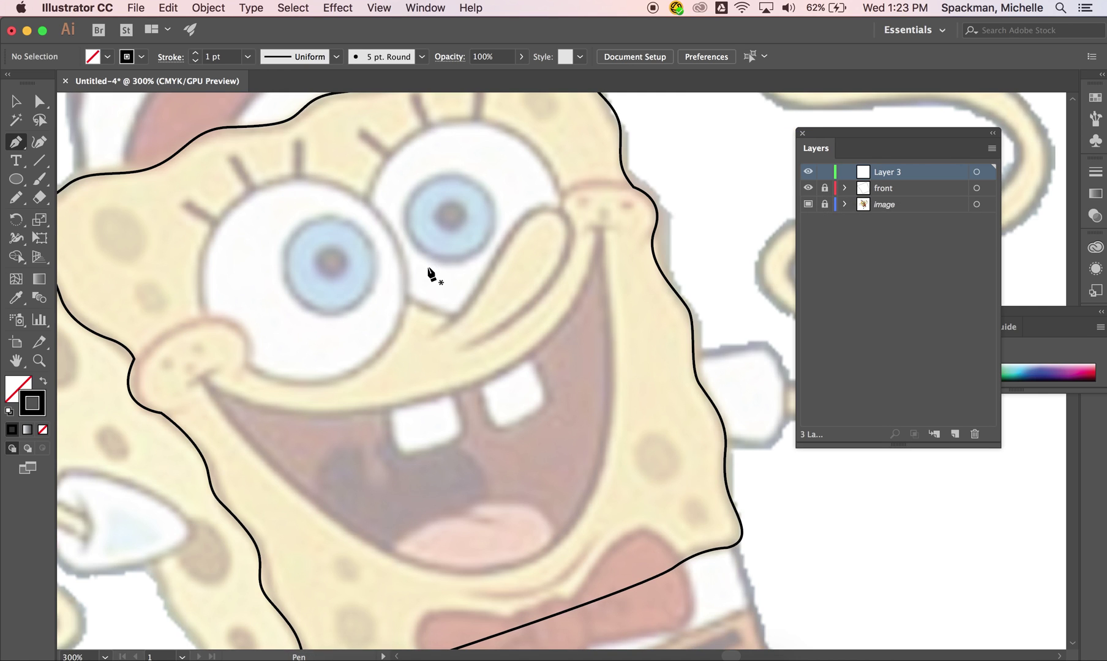
scroll(180, 315, "up", 2)
scroll(180, 316, "left", 3)
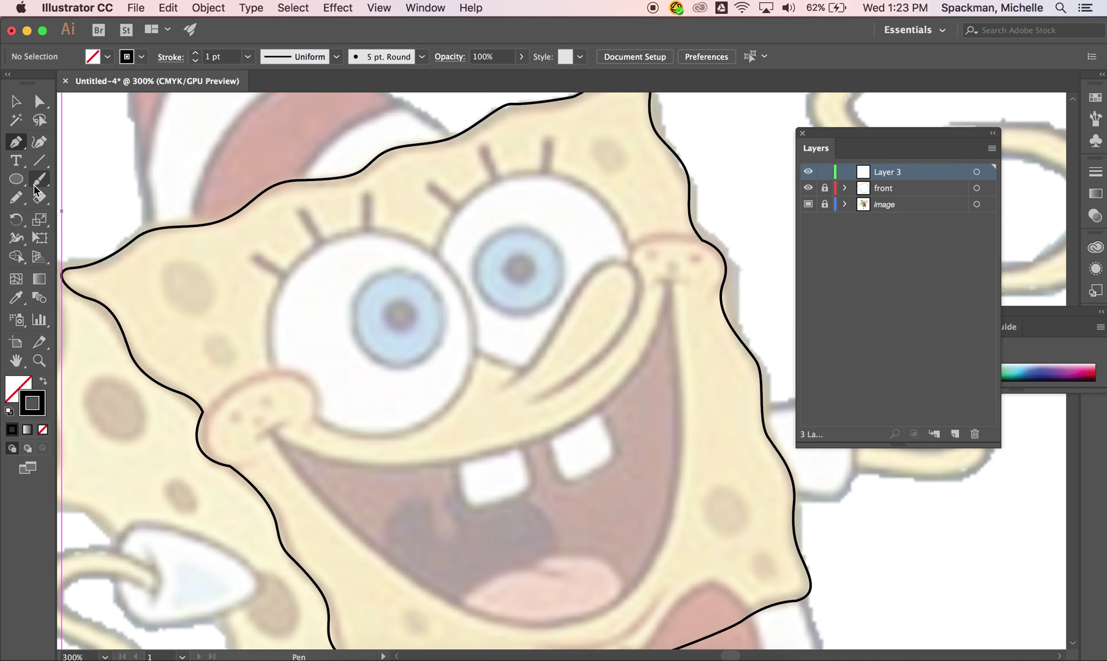
left_click(19, 181)
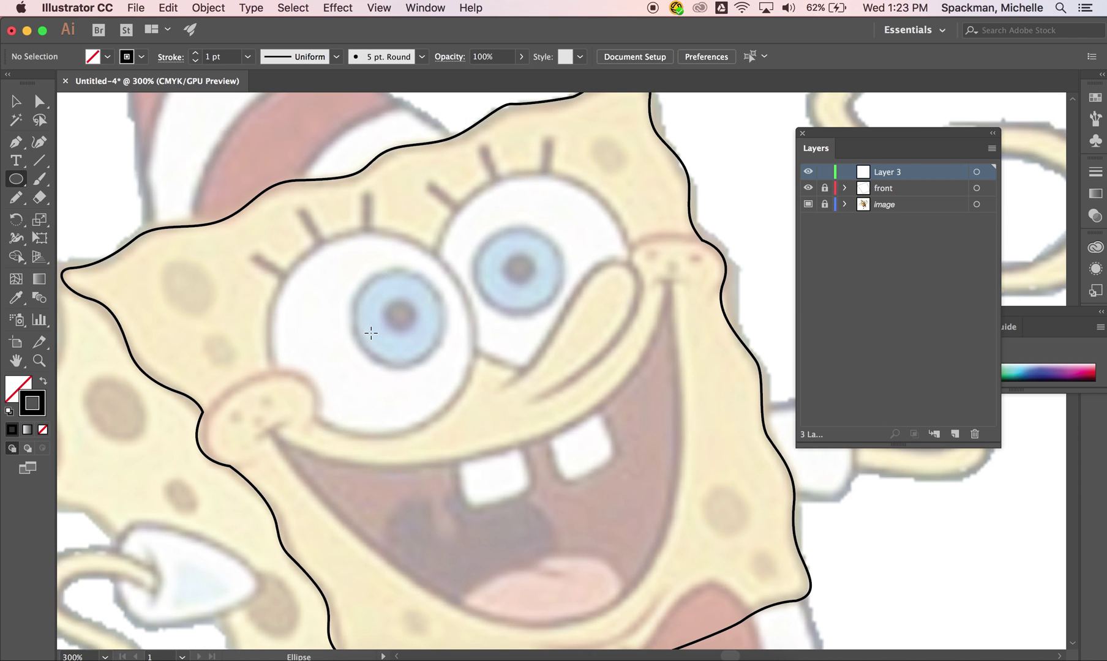
left_click(18, 181)
left_click_drag(371, 329, 271, 263)
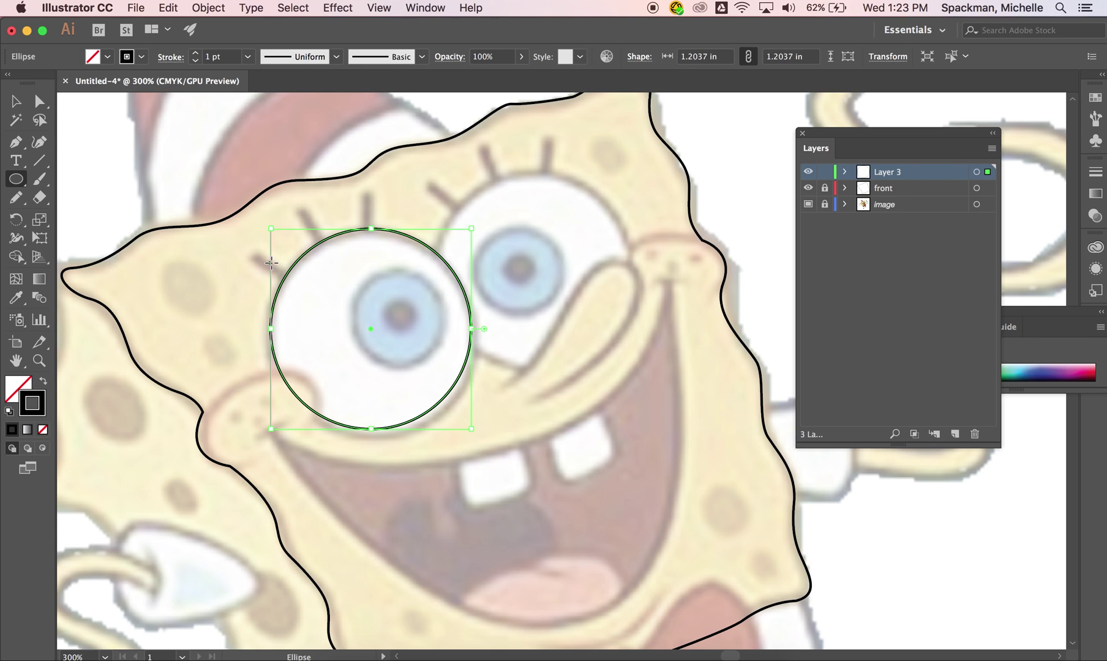
key("super+shift+a")
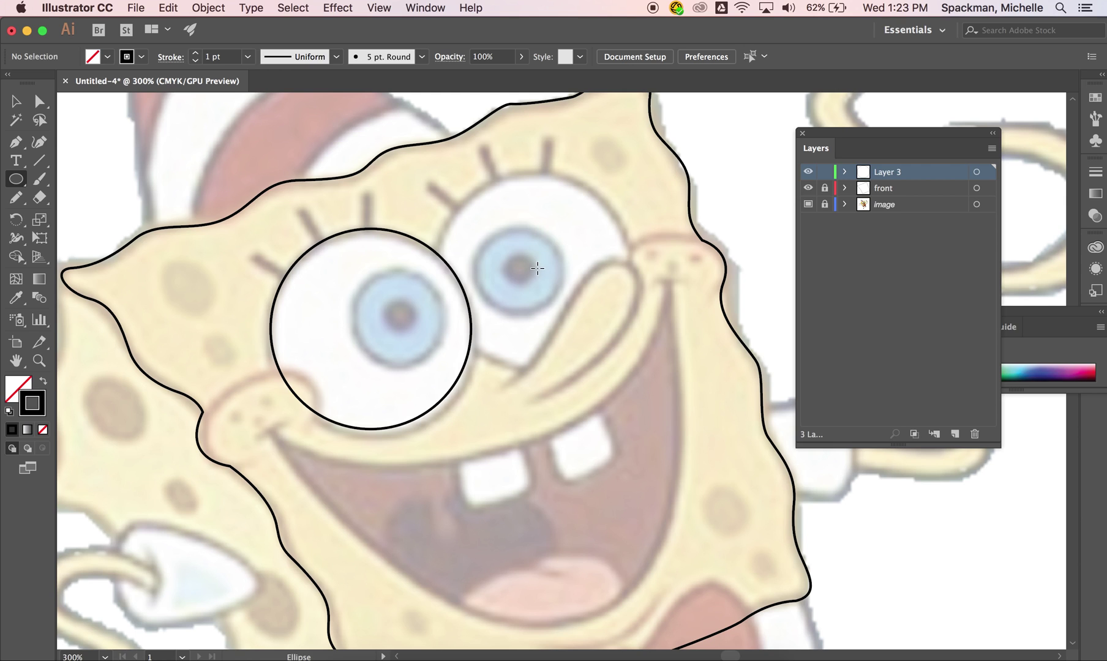
Step: Draw a circle about 1.19 in wide around the right eye and nudge it slightly left and down into place
left_click_drag(537, 267, 456, 170)
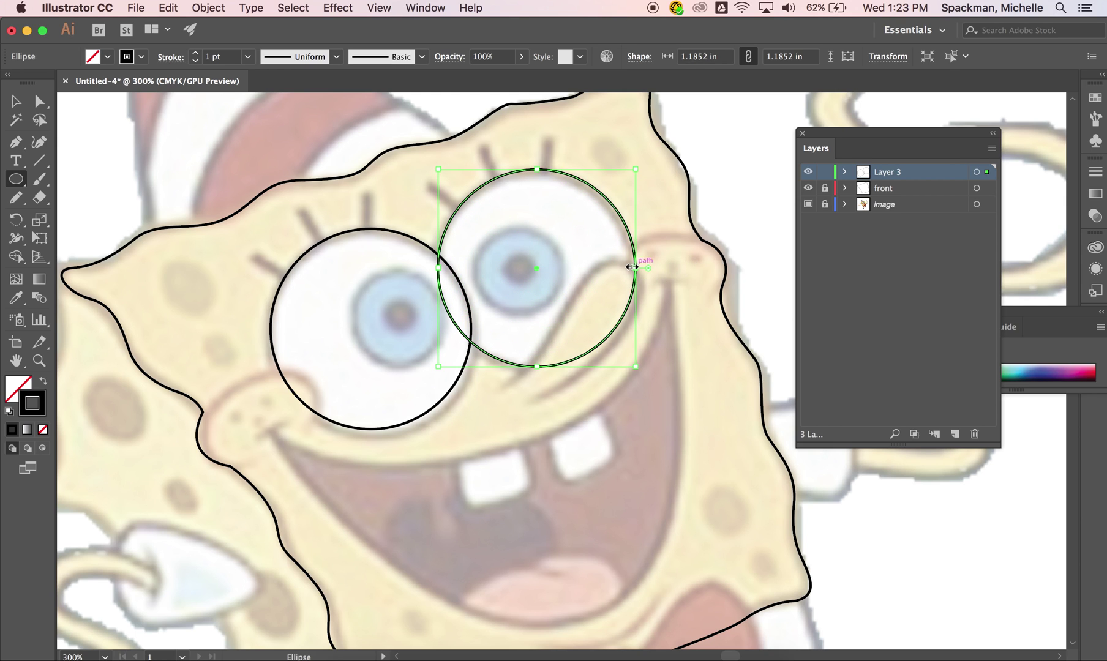
key("v")
key("Left")
key("Left")
key("Down")
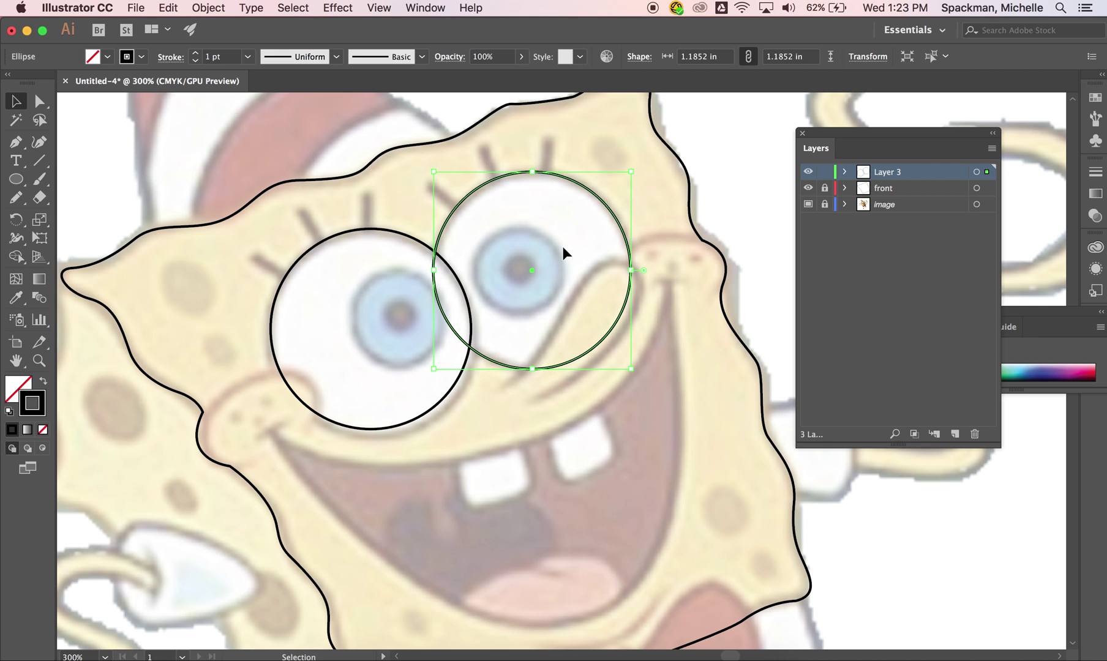
Step: Shrink the right eye's circle proportionally to about 1.16 in to fit the template
left_click(562, 247)
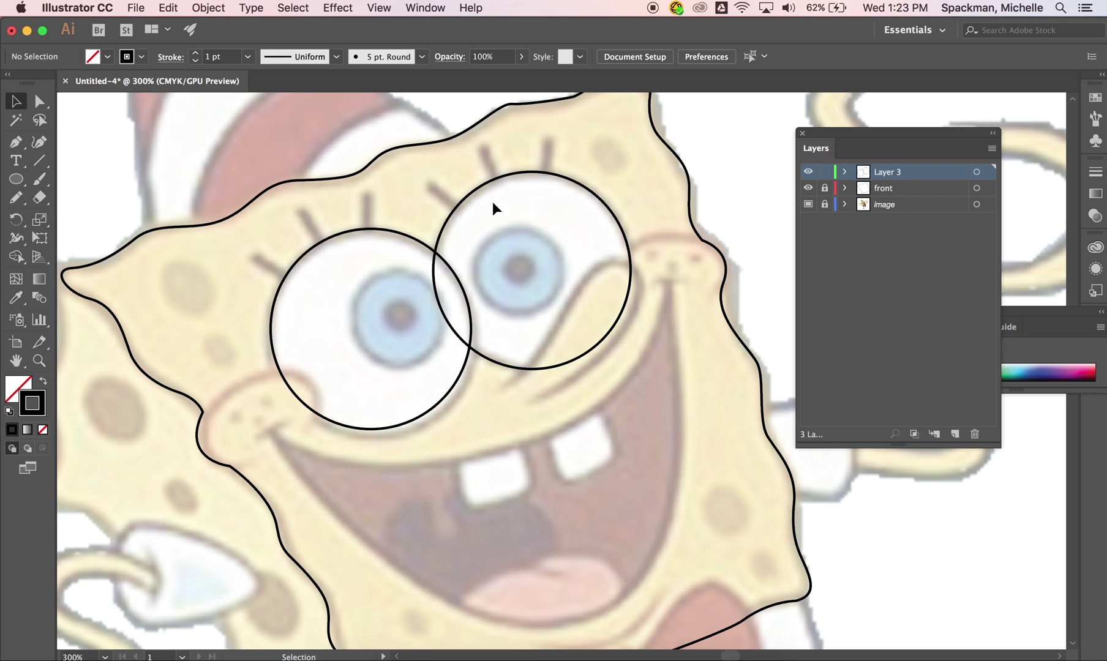
left_click(534, 179)
left_click_drag(630, 369, 626, 364)
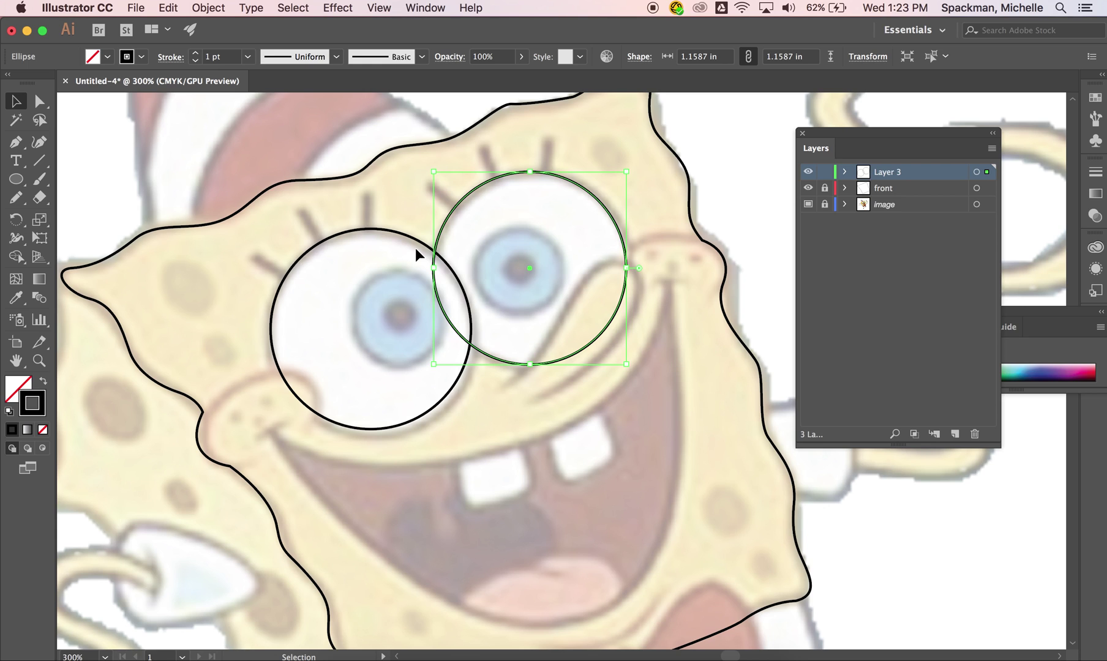
Step: Try to drag part of the right eye's circle down and to the left, then undo the changes and deselect it
left_click(48, 101)
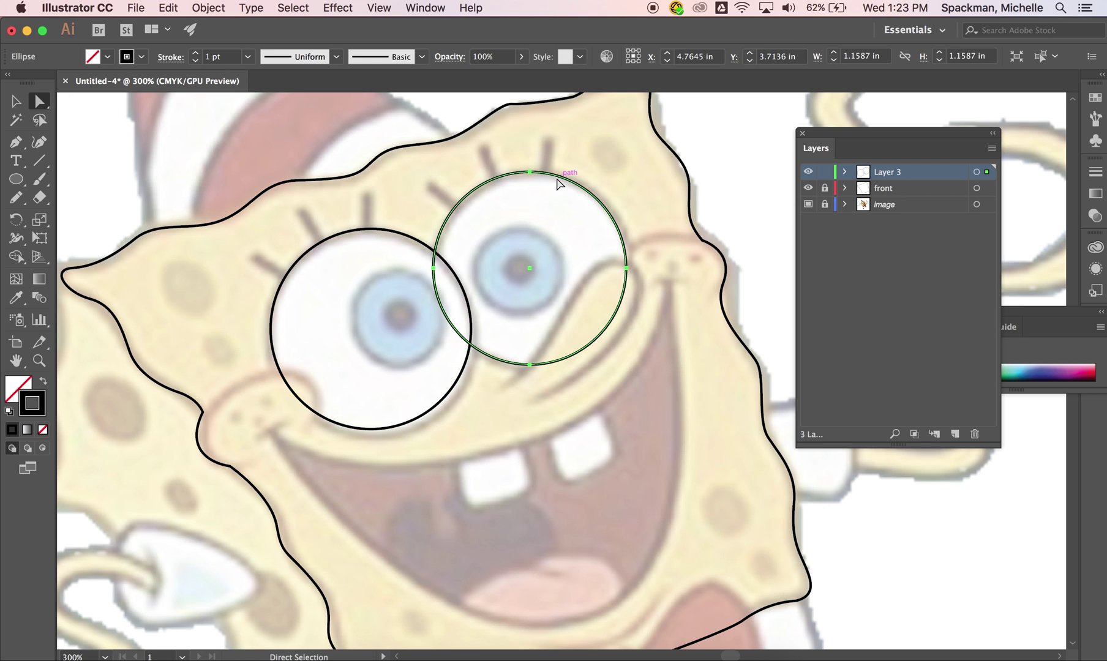
left_click_drag(599, 197, 532, 246)
key("cmd+z")
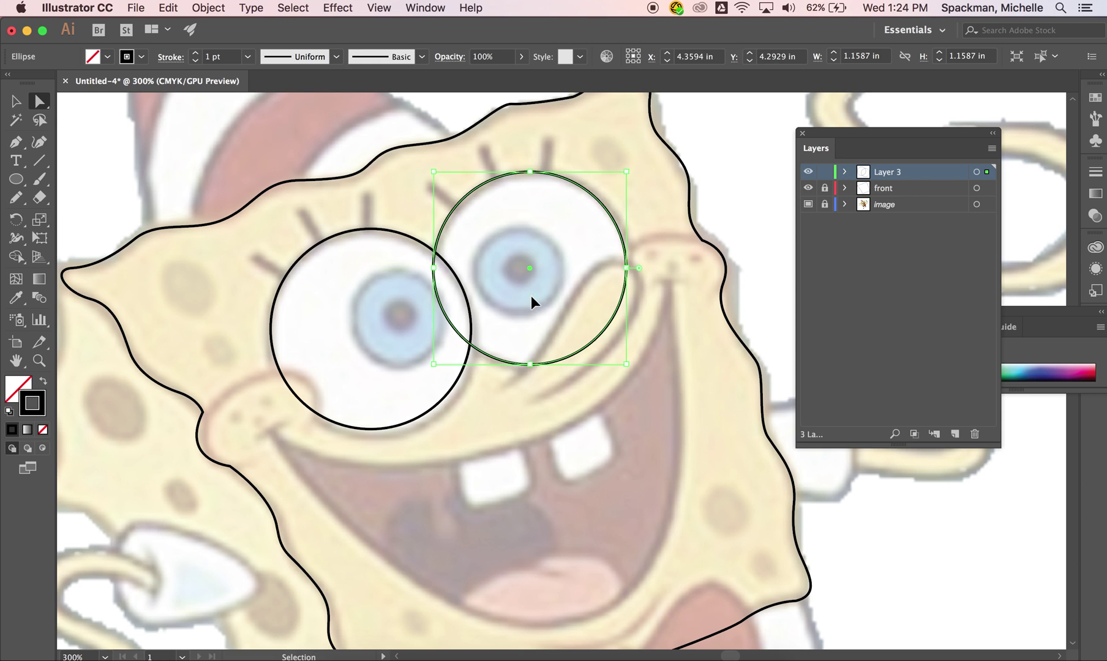
left_click(627, 195)
left_click_drag(610, 208, 548, 263)
key("cmd+z")
left_click(531, 246)
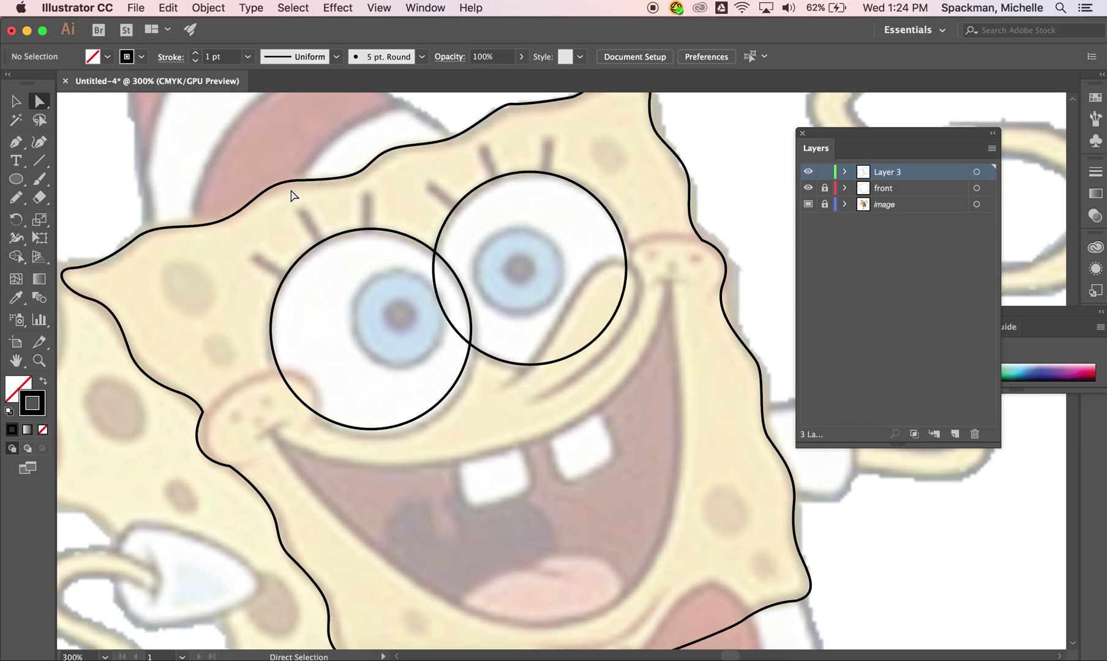
Step: Add an anchor point to the right eye's circle where it crosses the left eye's circle at the top
key("cmd+equal")
key("cmd+equal")
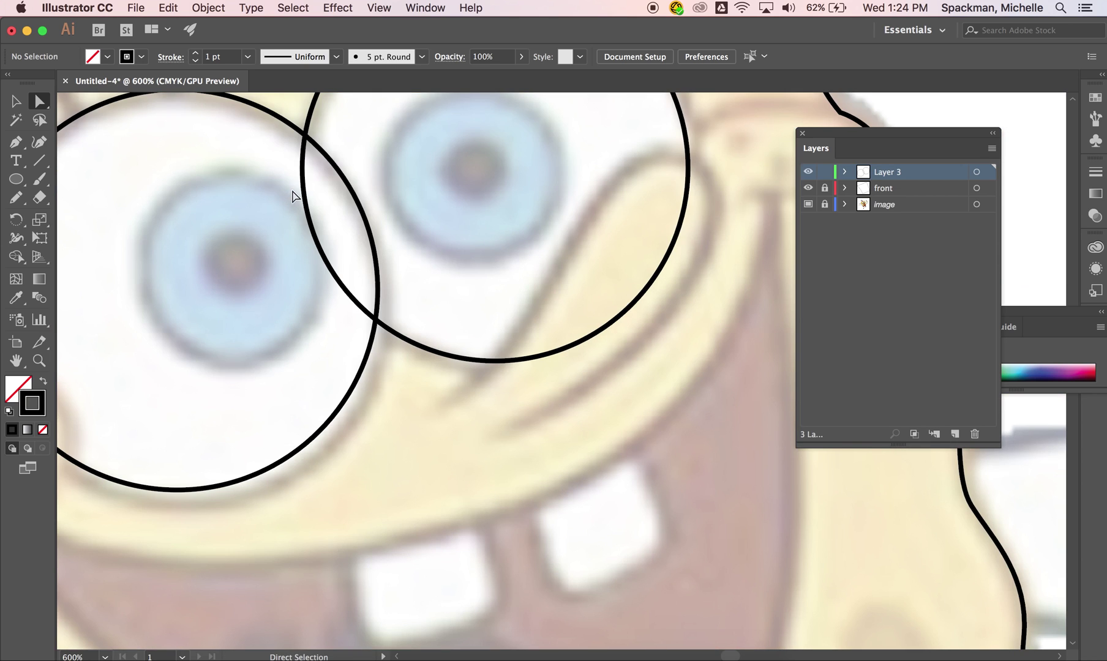
left_click(319, 237)
scroll(321, 239, "up", 3)
scroll(437, 289, "up", 3)
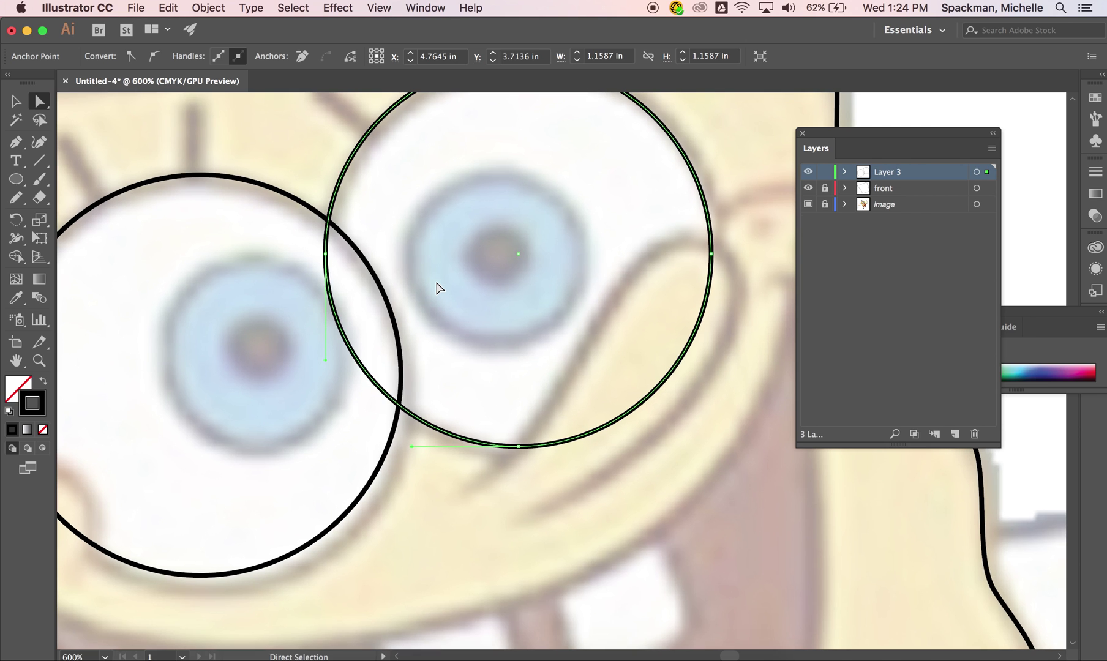
scroll(437, 288, "up", 1)
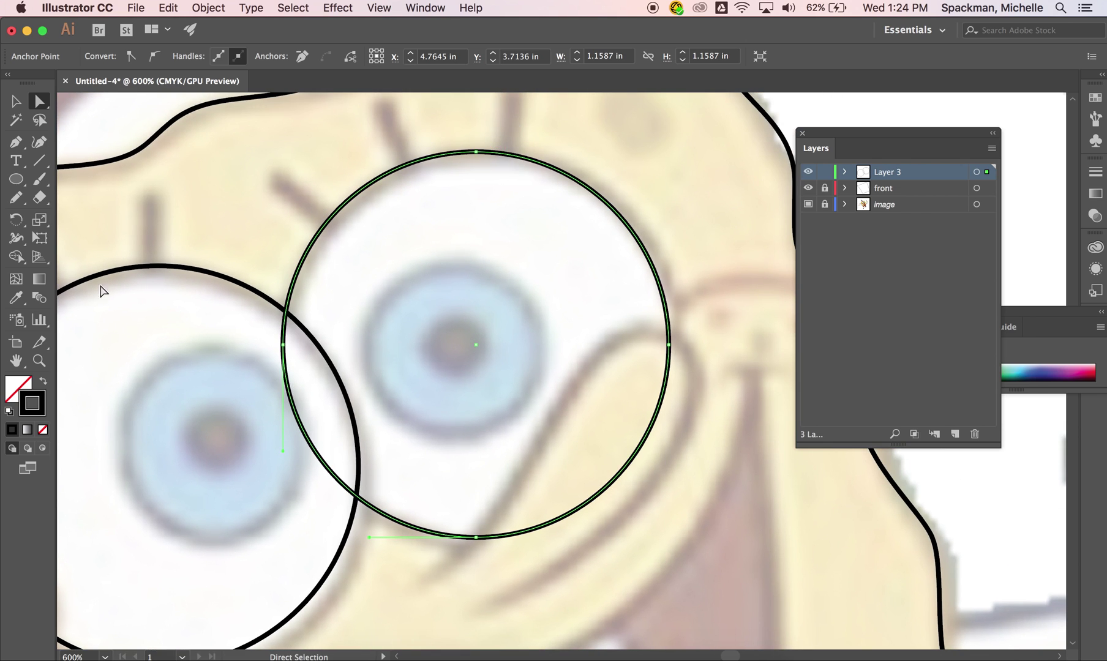
left_click(18, 145)
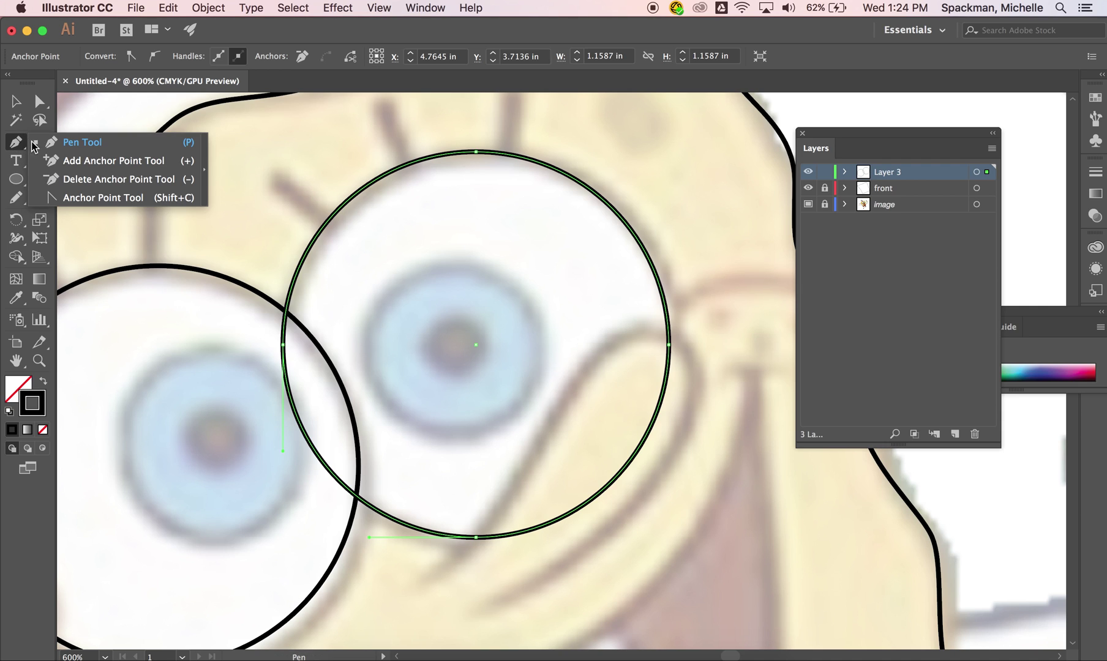
left_click(71, 165)
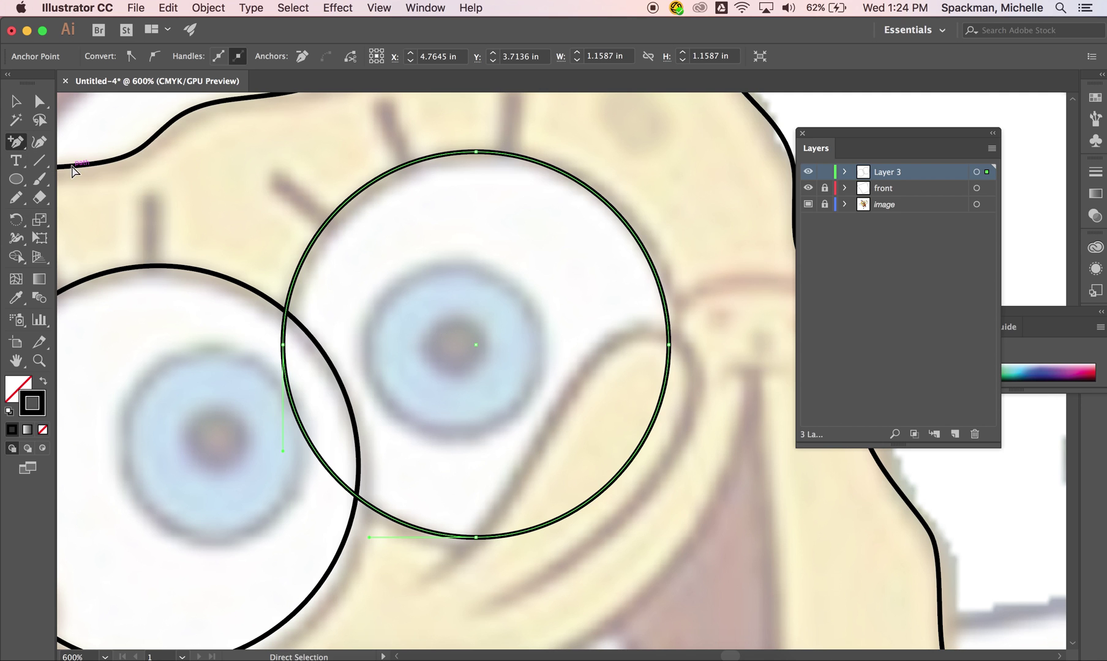
key("super+equal")
key("super+equal")
scroll(365, 371, "up", 5)
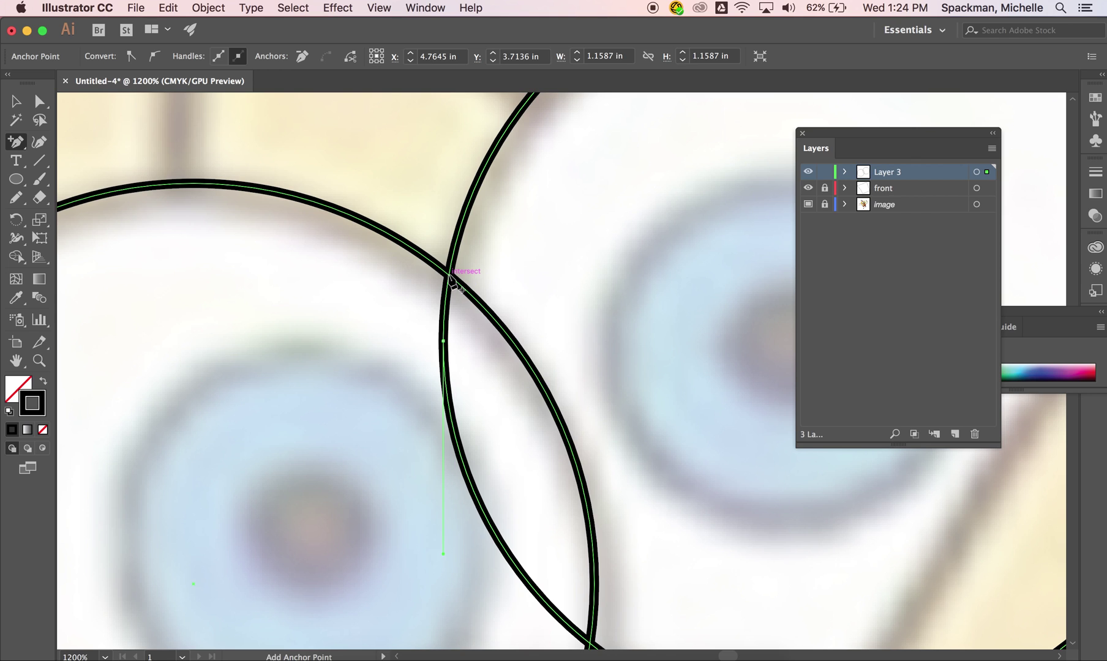
left_click(450, 276)
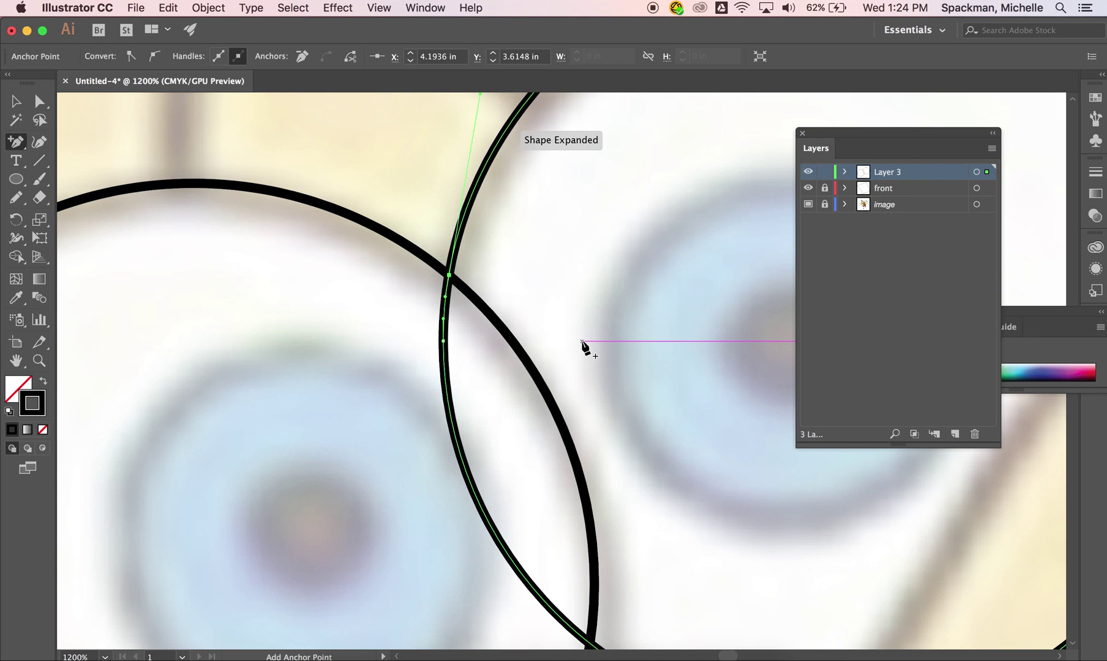
Step: Add an anchor point to the right eye's circle at its lower crossing with the left eye's circle
scroll(500, 240, "up", 3)
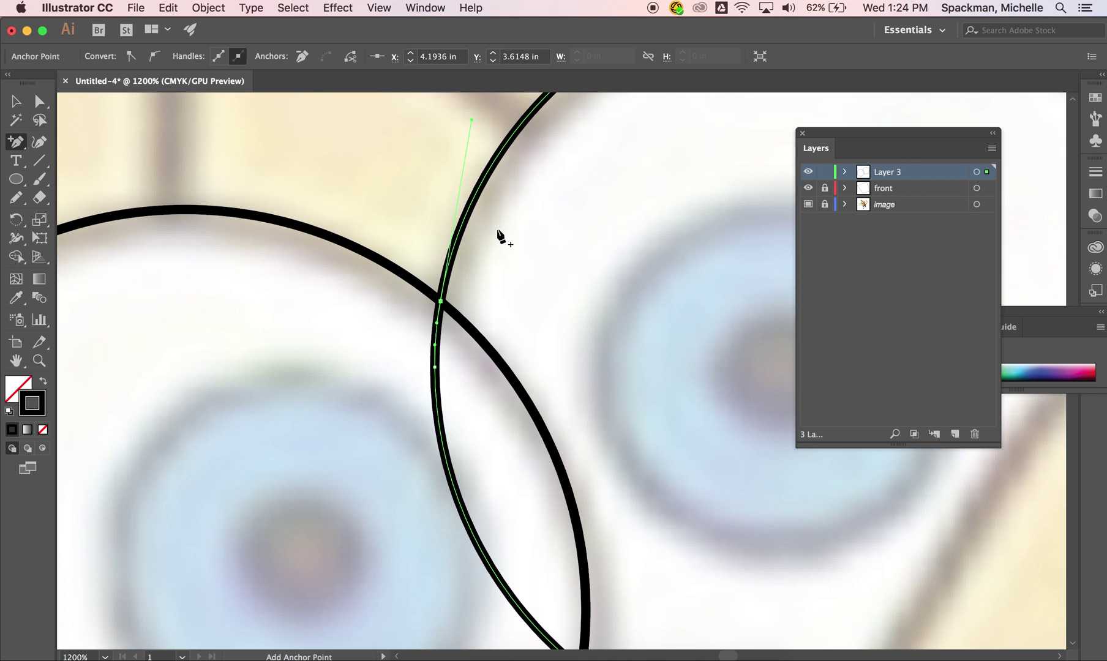
scroll(501, 238, "down", 8)
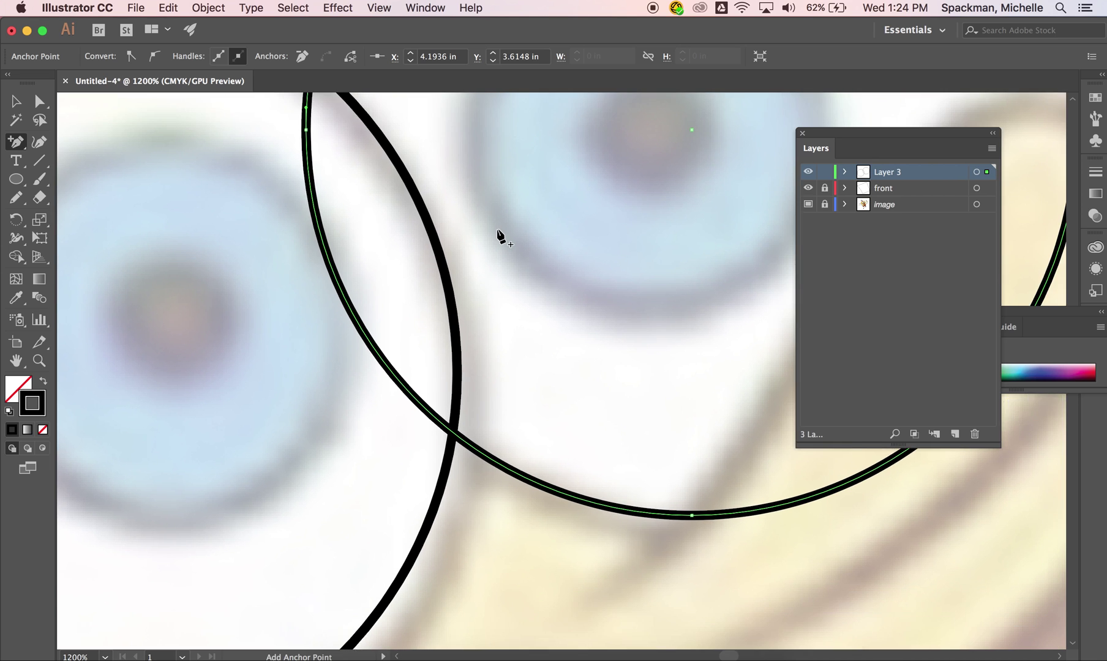
scroll(501, 237, "down", 3)
scroll(501, 237, "right", 2)
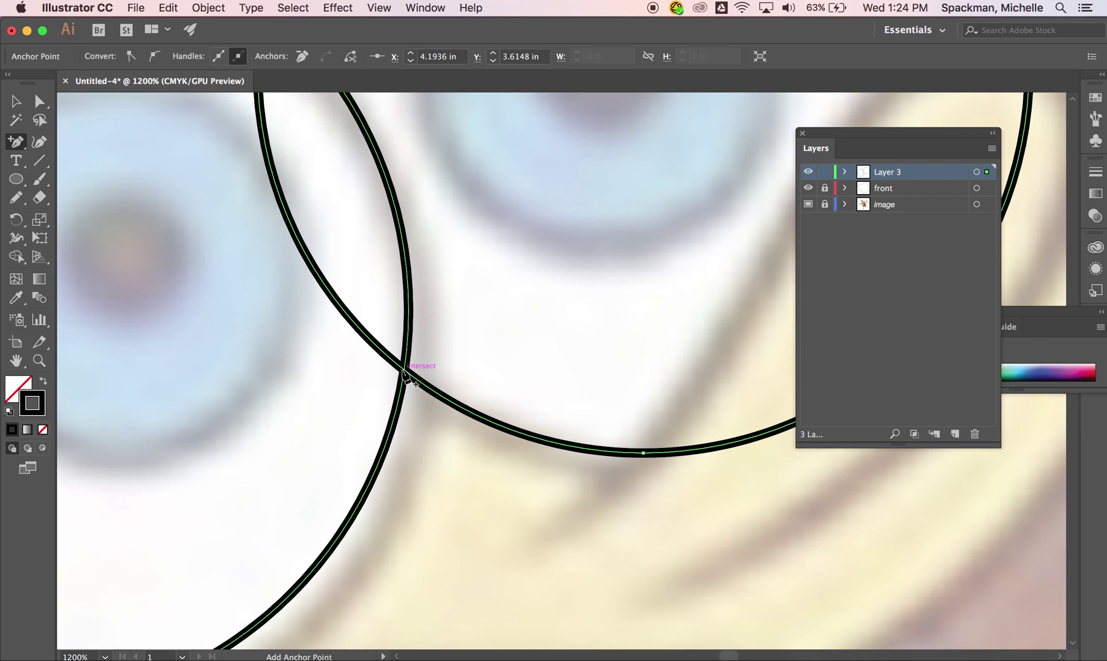
left_click(403, 370)
Step: Add two anchor points to the right eye's circle where the template's nose meets its bottom and its right side
scroll(404, 377, "down", 2)
scroll(404, 377, "right", 3)
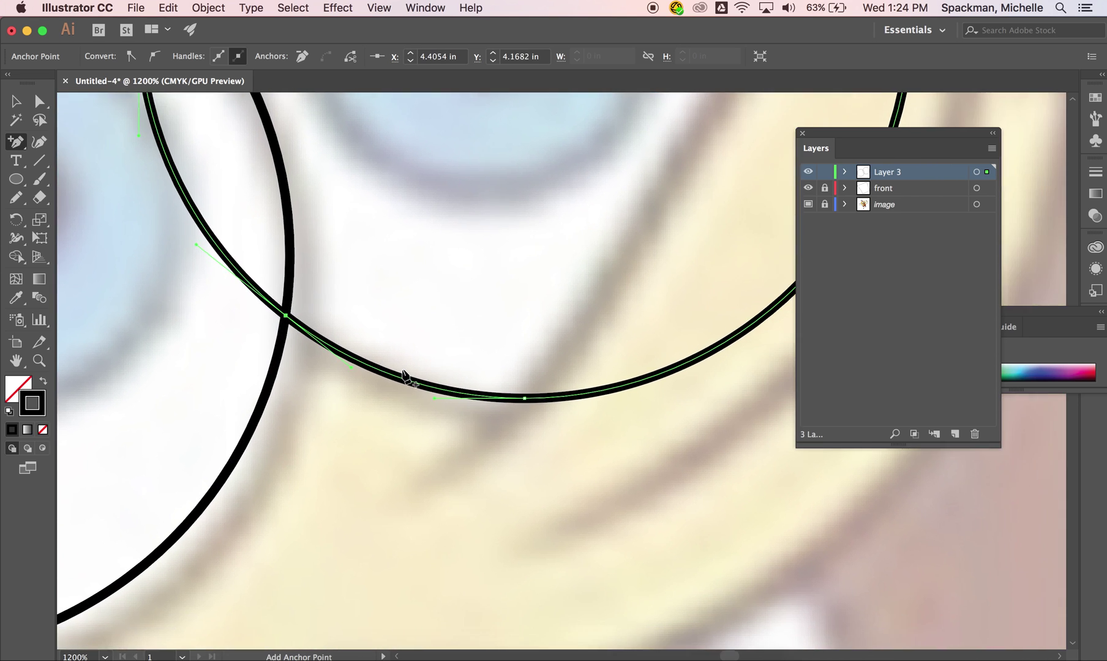
left_click(496, 382)
scroll(496, 384, "up", 6)
scroll(496, 384, "right", 5)
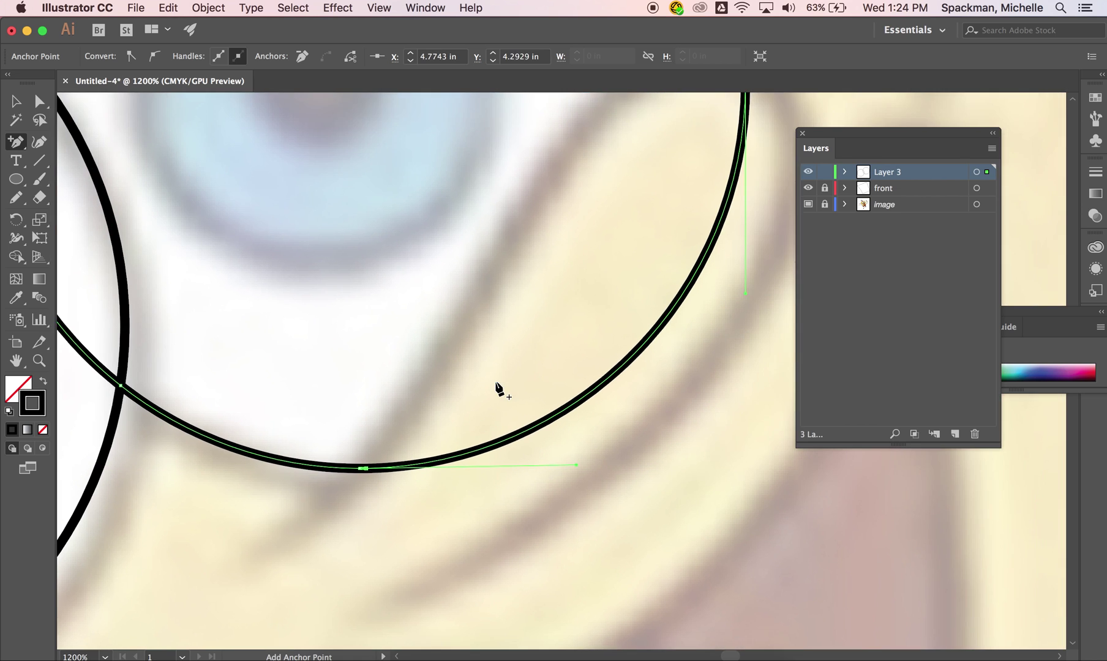
scroll(497, 383, "up", 1)
scroll(497, 383, "right", 1)
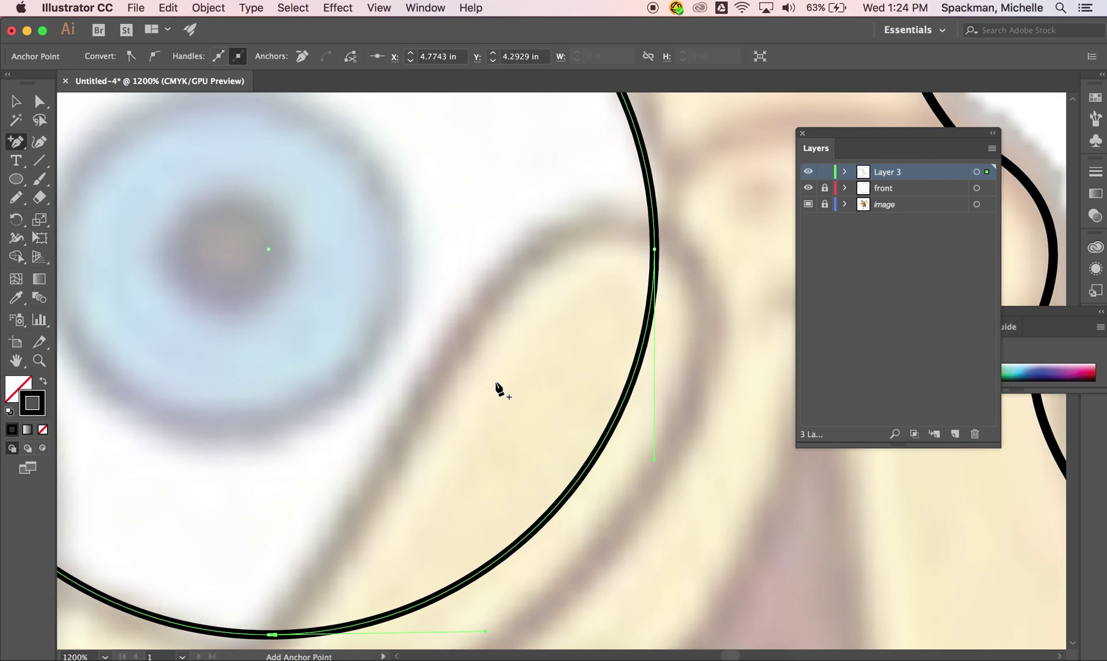
left_click(655, 231)
Step: Delete the right eye's arc that lies inside the left eye's circle
key("super+minus")
scroll(657, 234, "down", 1)
scroll(657, 234, "left", 3)
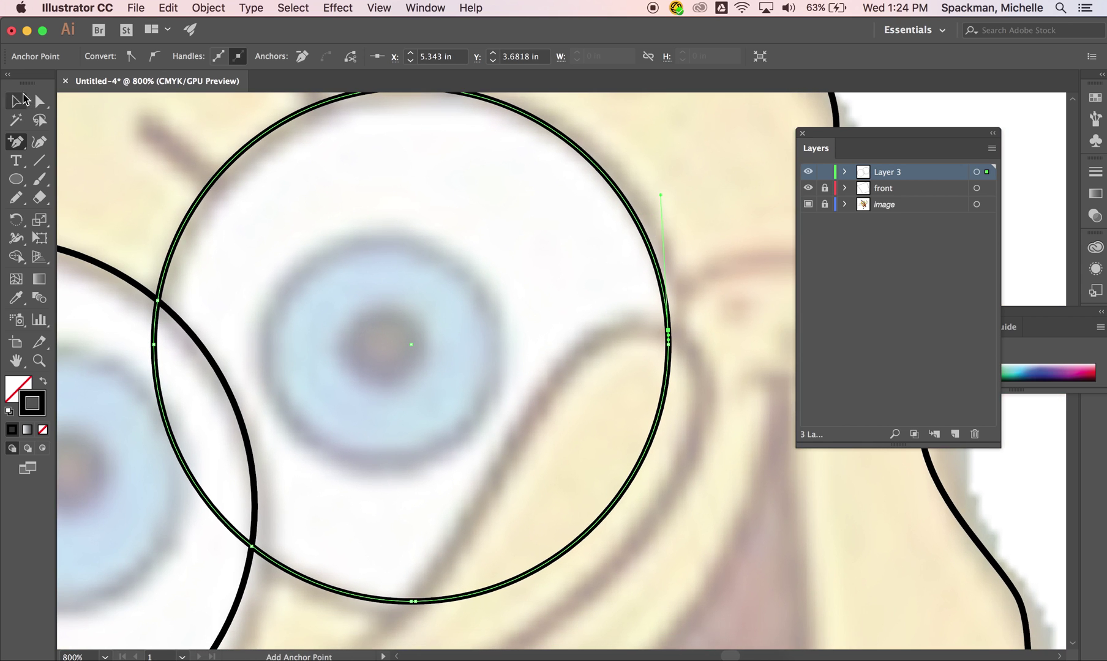
left_click(40, 102)
left_click(323, 374)
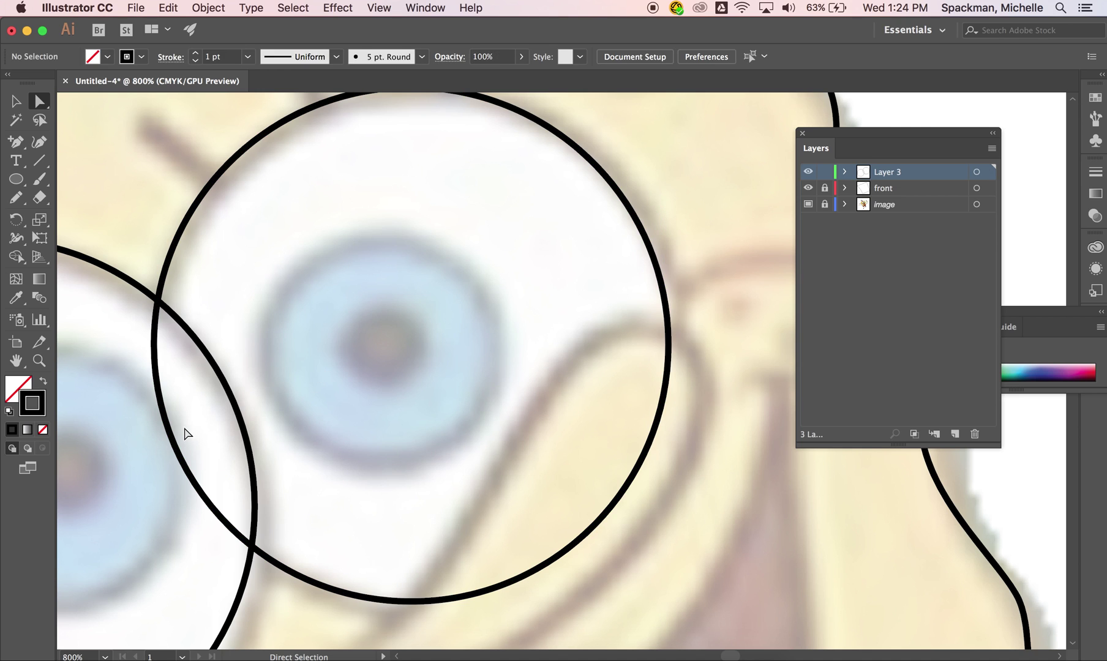
left_click(174, 437)
left_click(155, 403)
left_click(153, 344)
left_click(417, 400)
Step: Delete the right eye's arc that crosses the nose, including the short leftover segment at its upper end
left_click(628, 484)
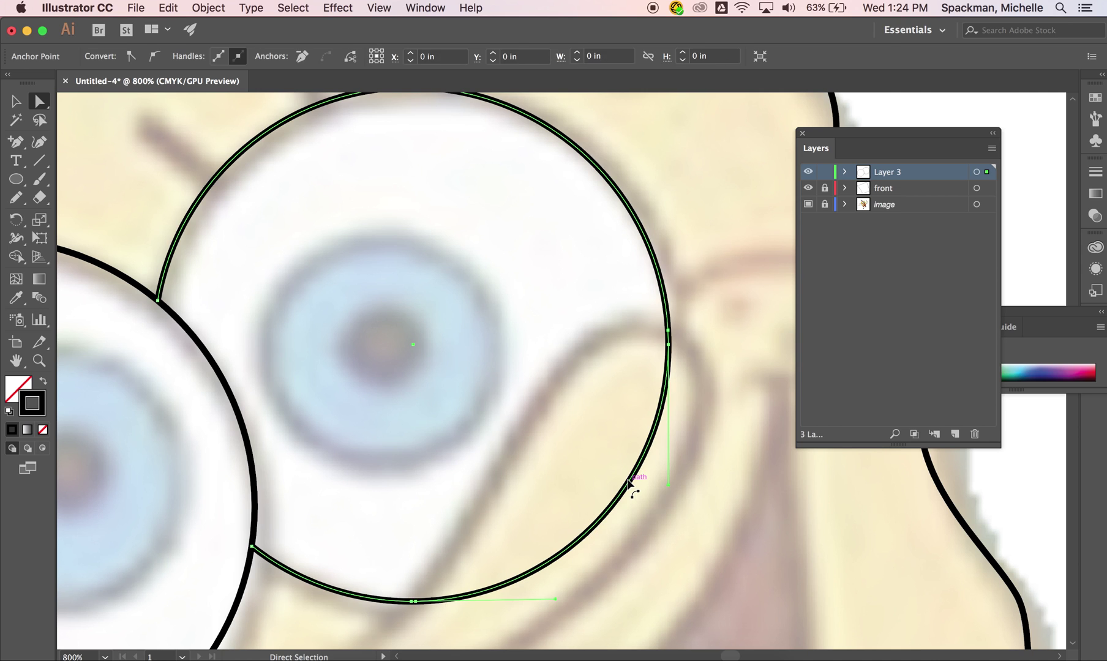
key("Delete")
left_click(659, 397)
left_click(668, 344)
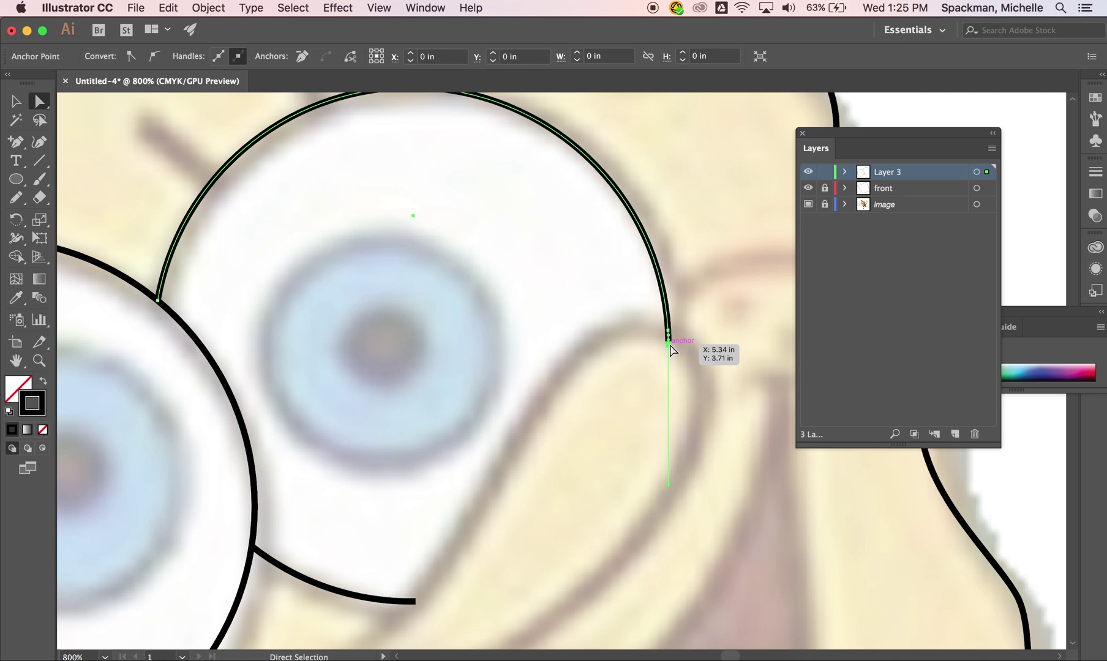
left_click(556, 505)
Step: Trace the nose's upper edge with the Pen tool, joining the right eye's bottom end to its right end
key("p")
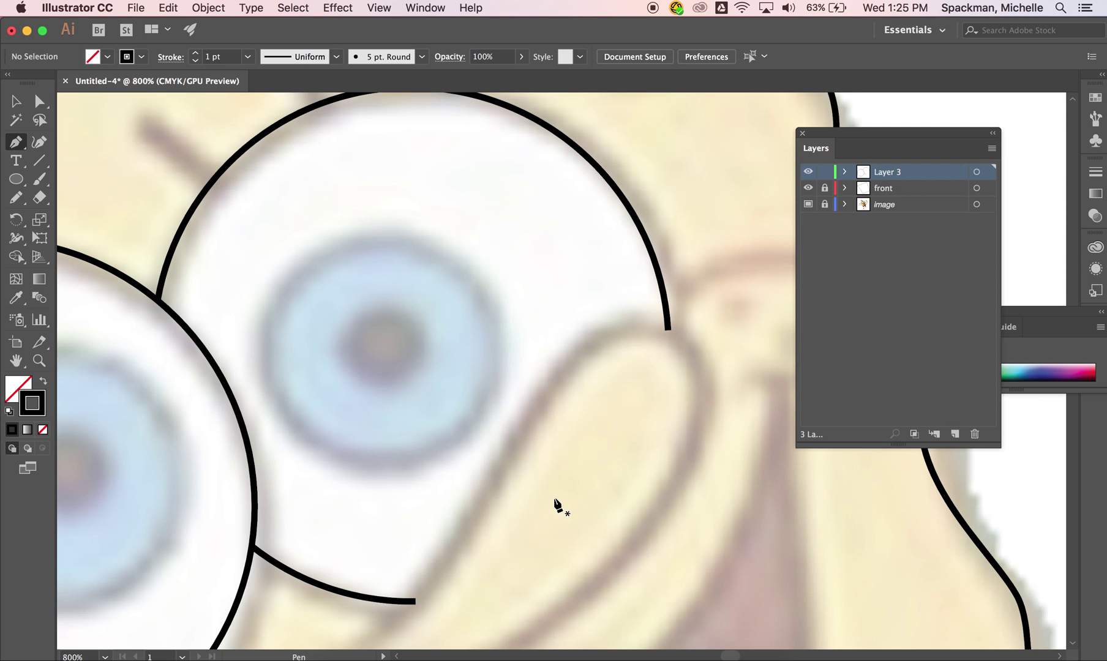
left_click(415, 601)
left_click(492, 475)
left_click_drag(495, 471, 520, 434)
left_click_drag(668, 331, 714, 354)
key("super+z")
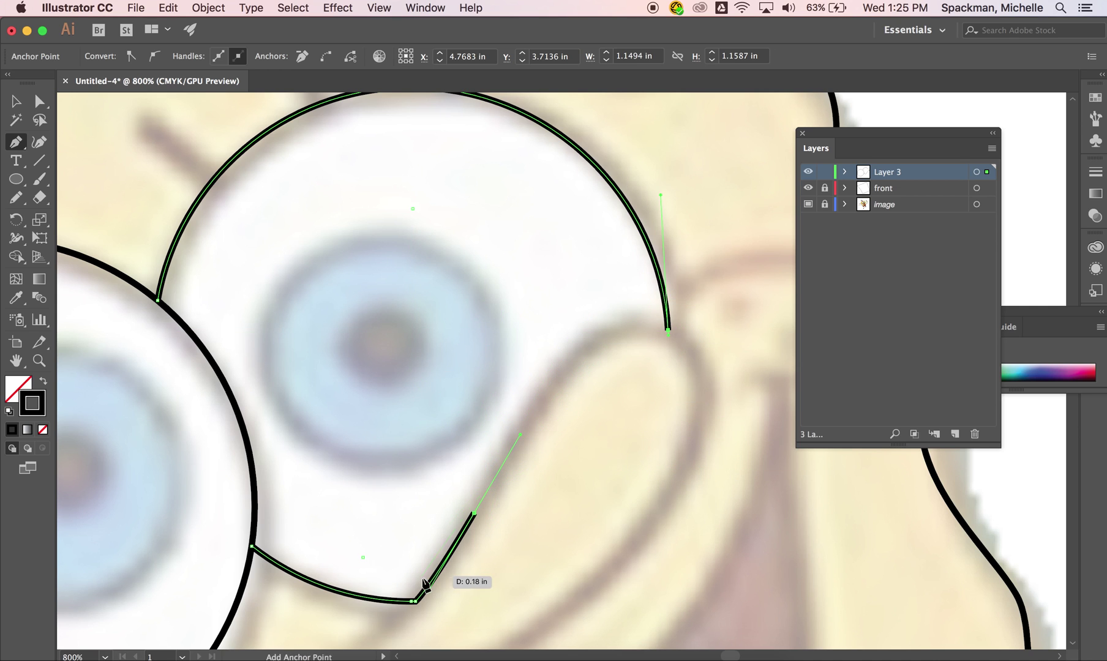
key("super+z")
left_click_drag(477, 510, 507, 451)
left_click_drag(668, 331, 756, 413)
key("super+z")
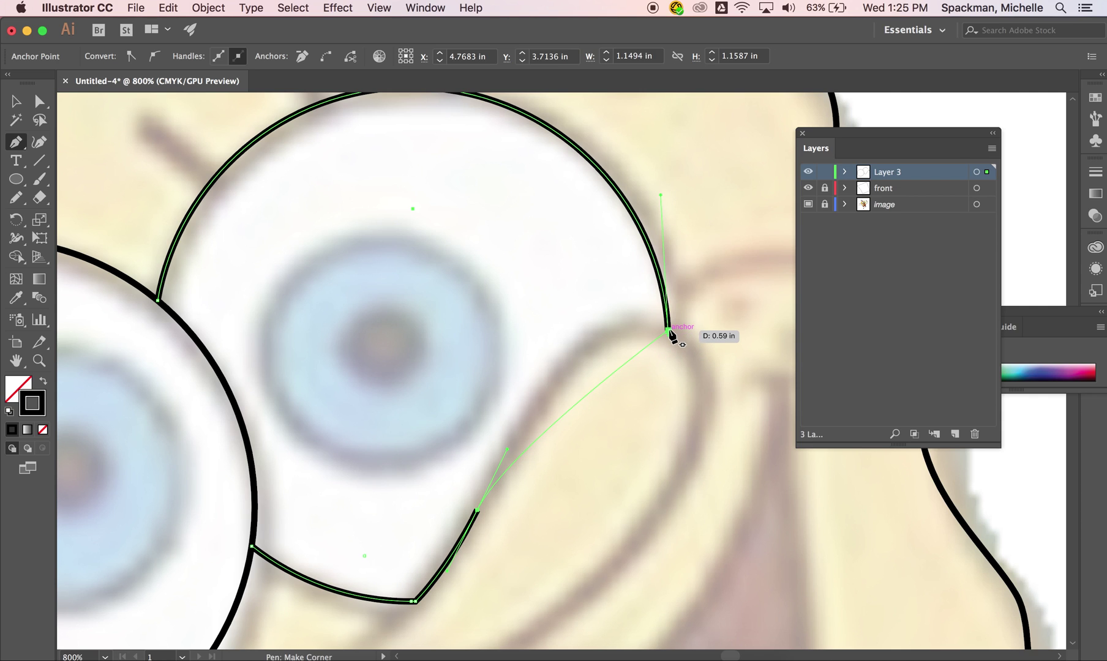
left_click(669, 332)
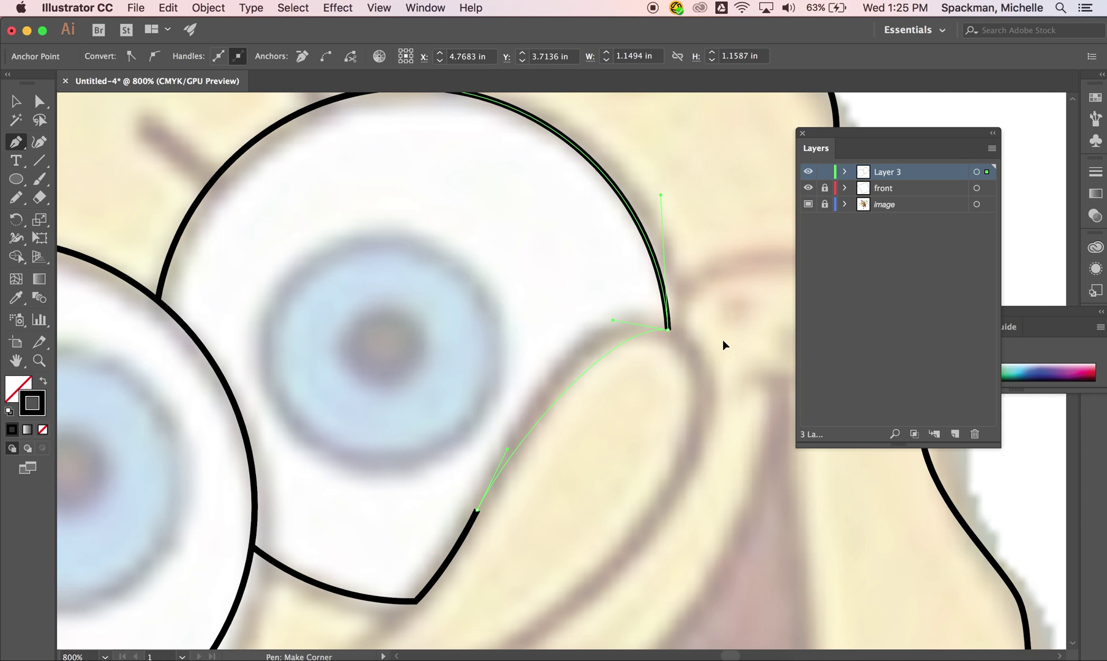
left_click_drag(721, 336, 775, 385)
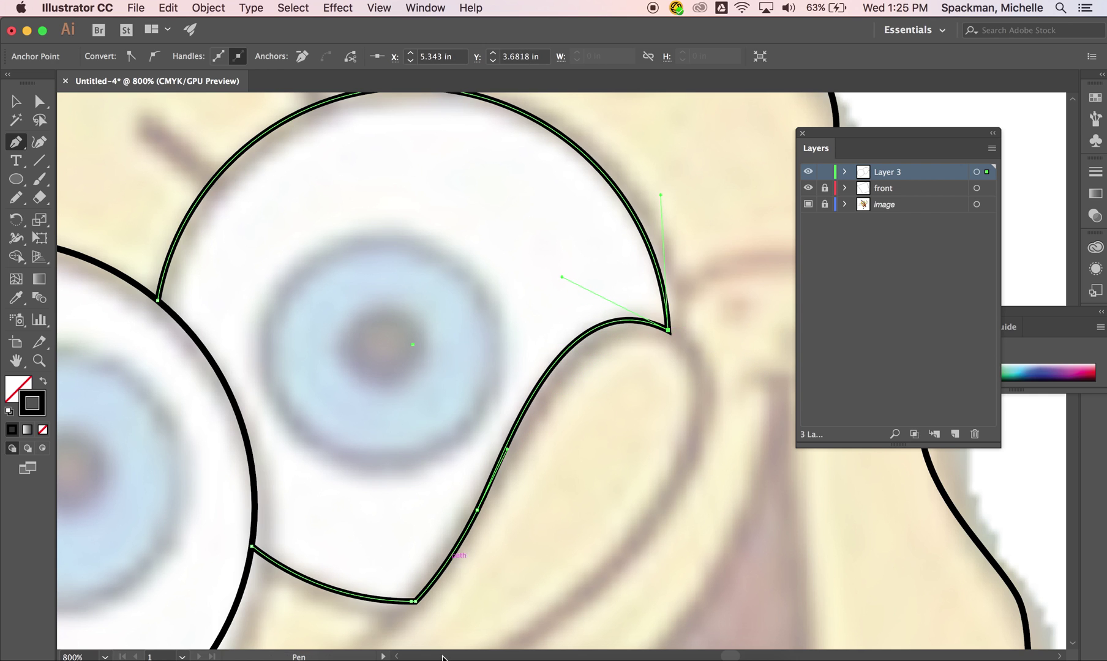
left_click(444, 637, "super")
Step: Close the right eye's outline with a curved segment that follows the left eye's edge, and deselect it
scroll(499, 494, "left", 5)
left_click(386, 497)
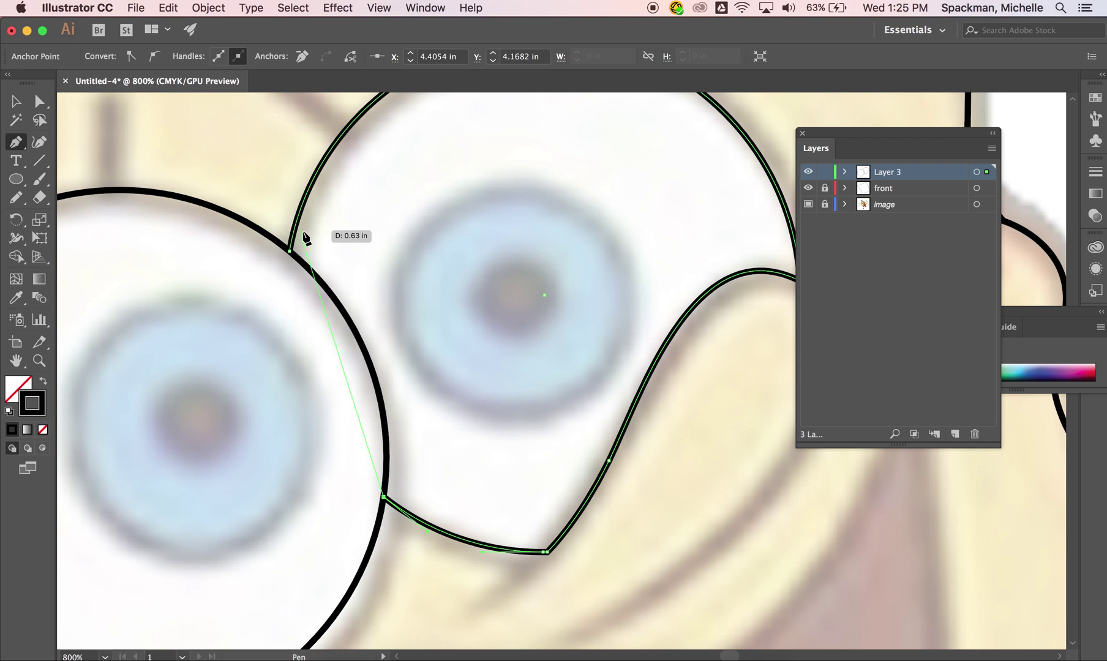
scroll(306, 239, "up", 2)
scroll(306, 239, "left", 1)
scroll(307, 238, "down", 3)
scroll(539, 198, "up", 3)
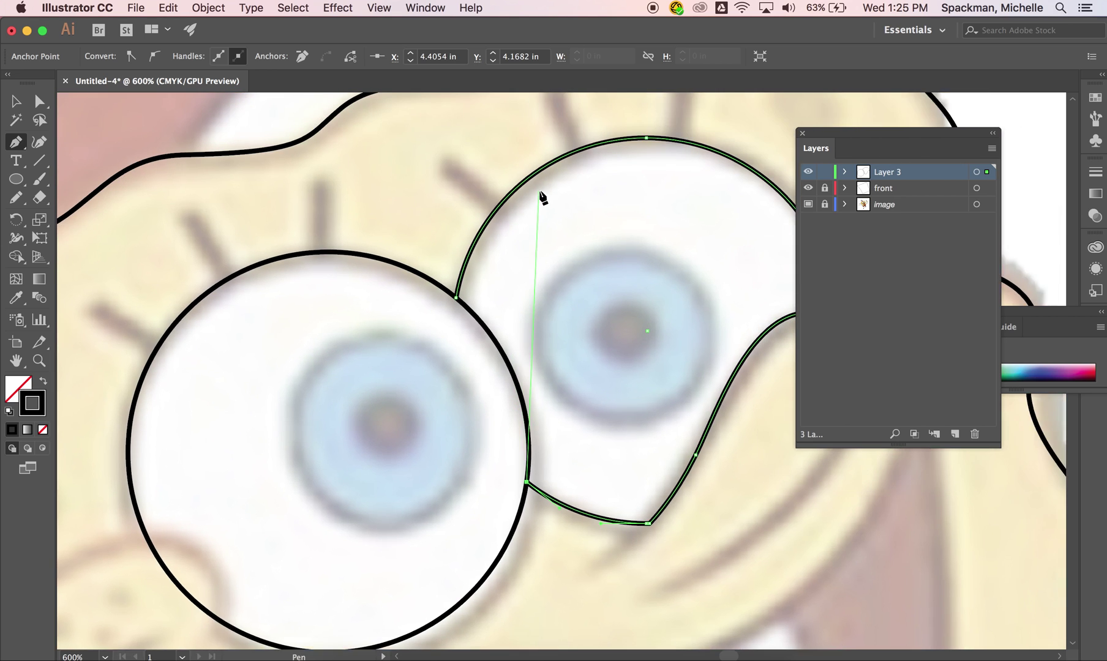
left_click_drag(415, 336, 323, 330)
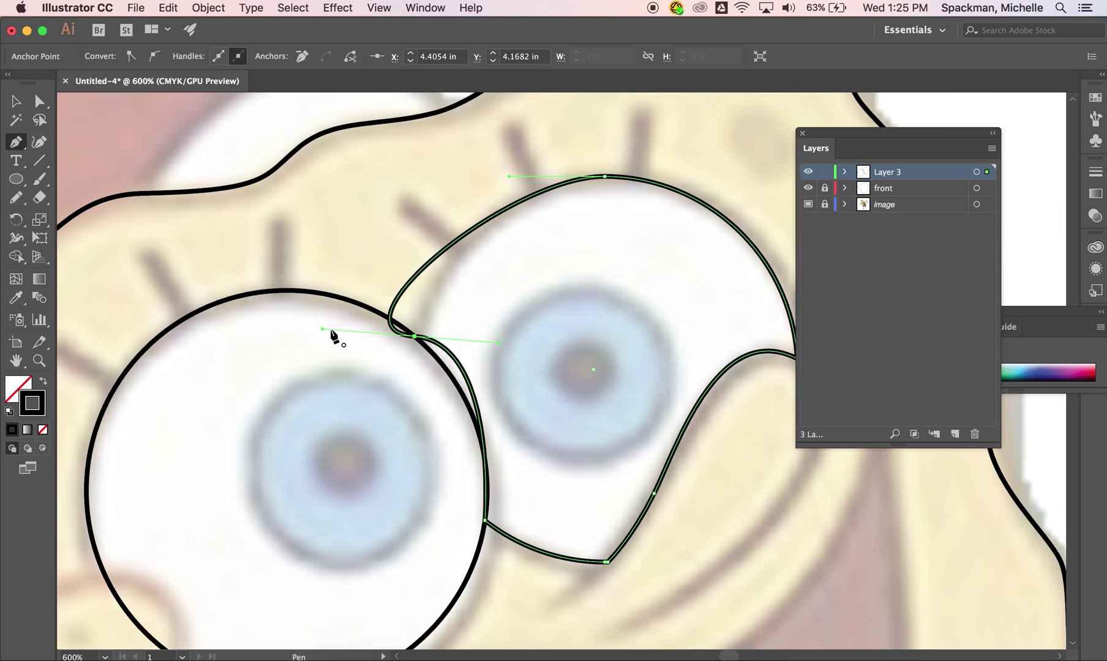
key("super+z")
left_click_drag(415, 336, 323, 258)
left_click(321, 260, "super")
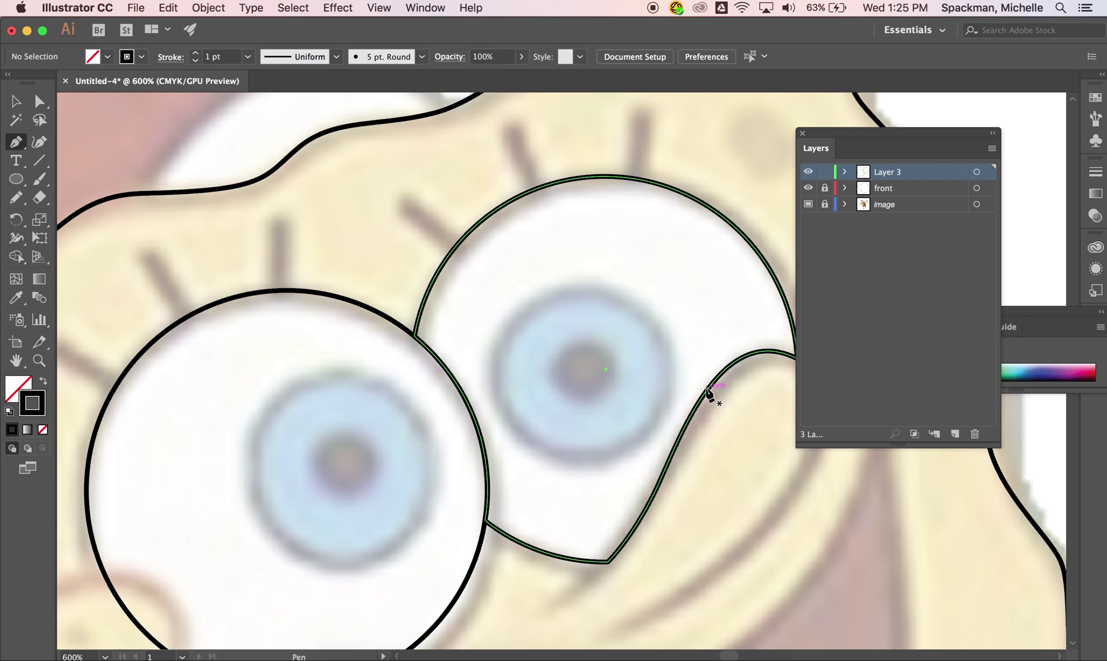
Step: Try to trace the nose's lower edge as a single curve from the right eye's corner, and undo it
scroll(709, 392, "down", 1)
scroll(709, 392, "right", 1)
scroll(709, 397, "down", 2)
scroll(708, 396, "right", 1)
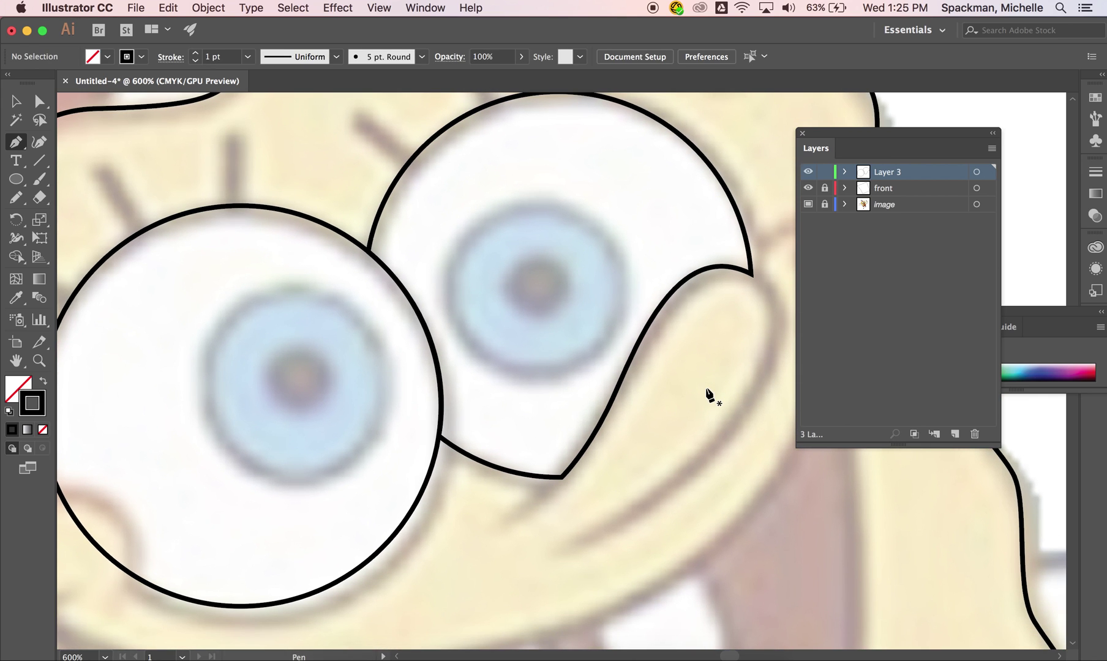
scroll(708, 397, "down", 3)
scroll(708, 396, "right", 2)
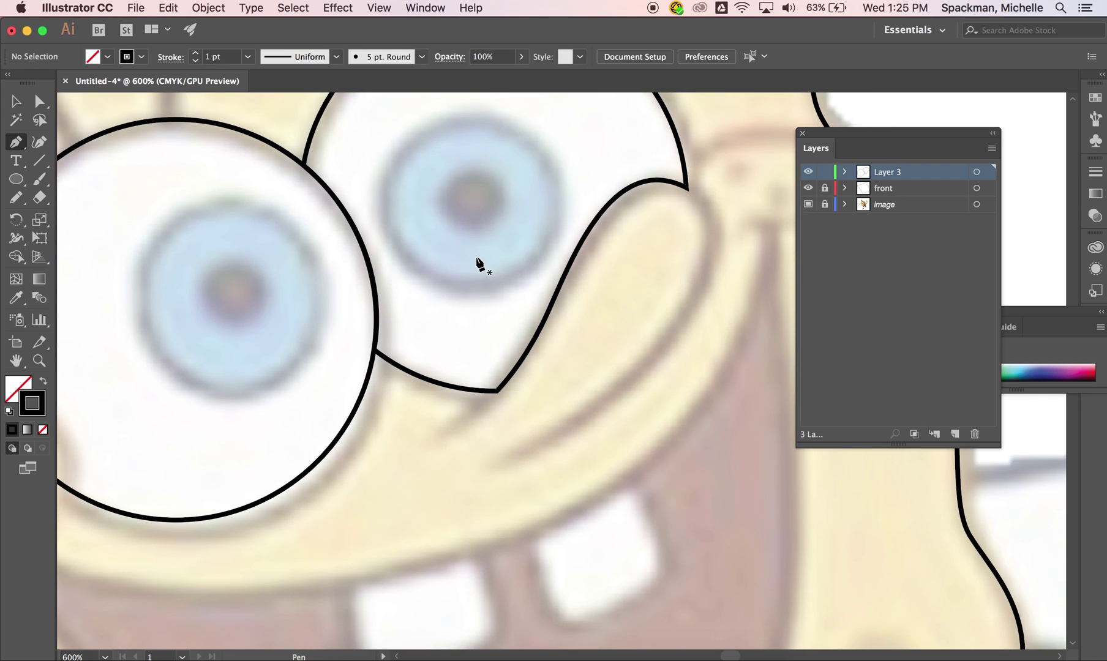
scroll(467, 268, "down", 5)
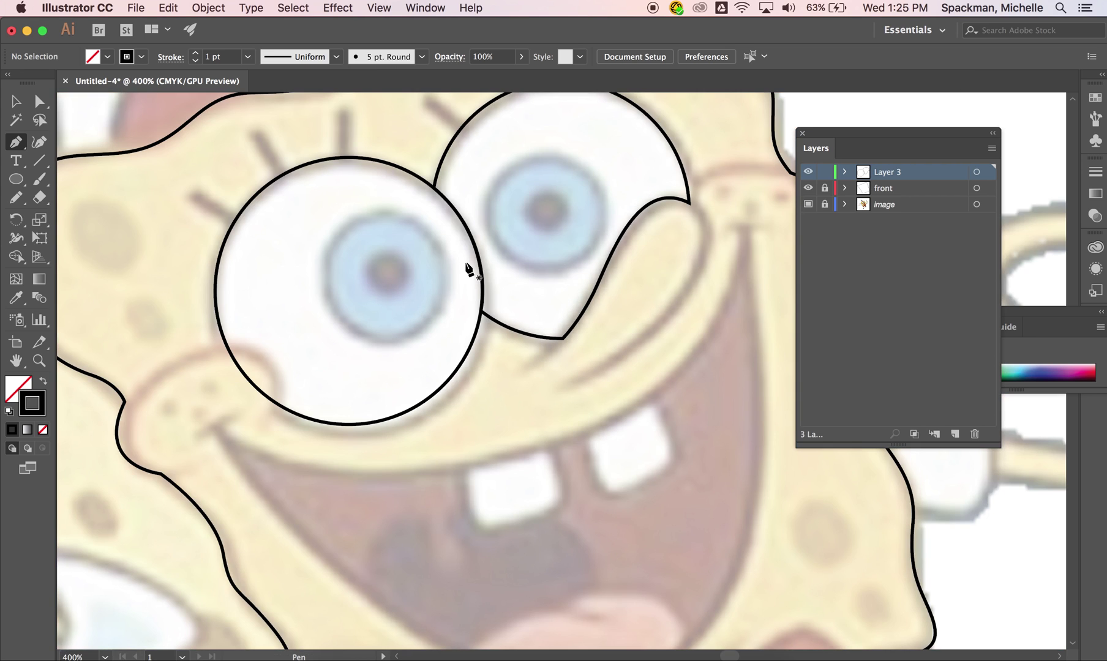
scroll(470, 272, "right", 3)
scroll(470, 272, "up", 2)
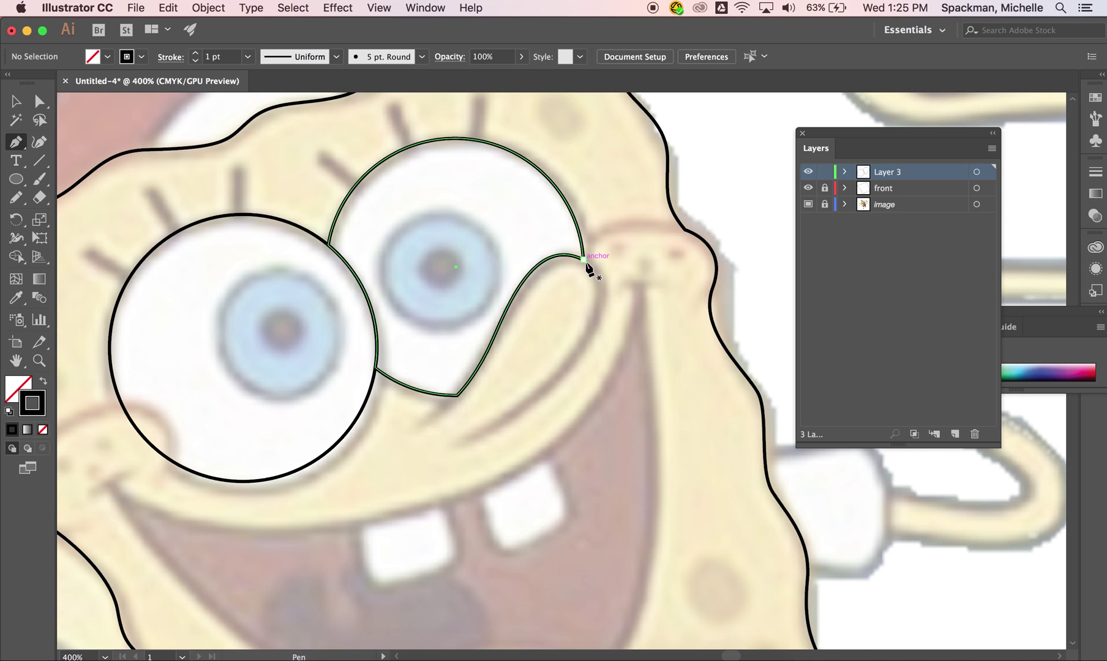
left_click(584, 260)
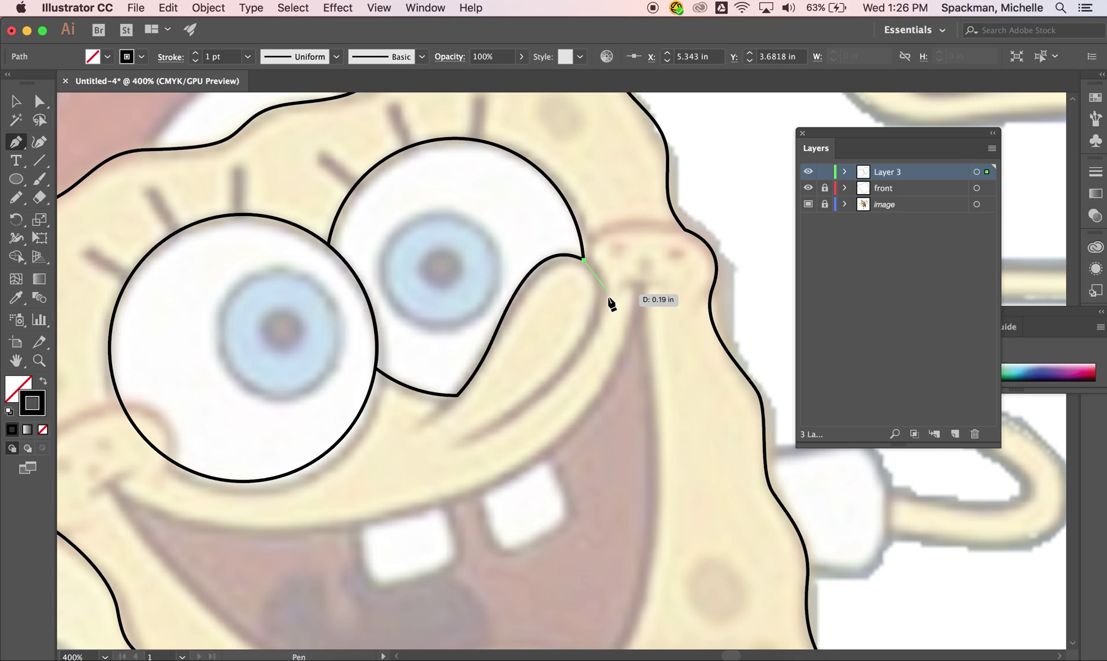
left_click_drag(456, 440, 228, 541)
left_click(231, 546, "super")
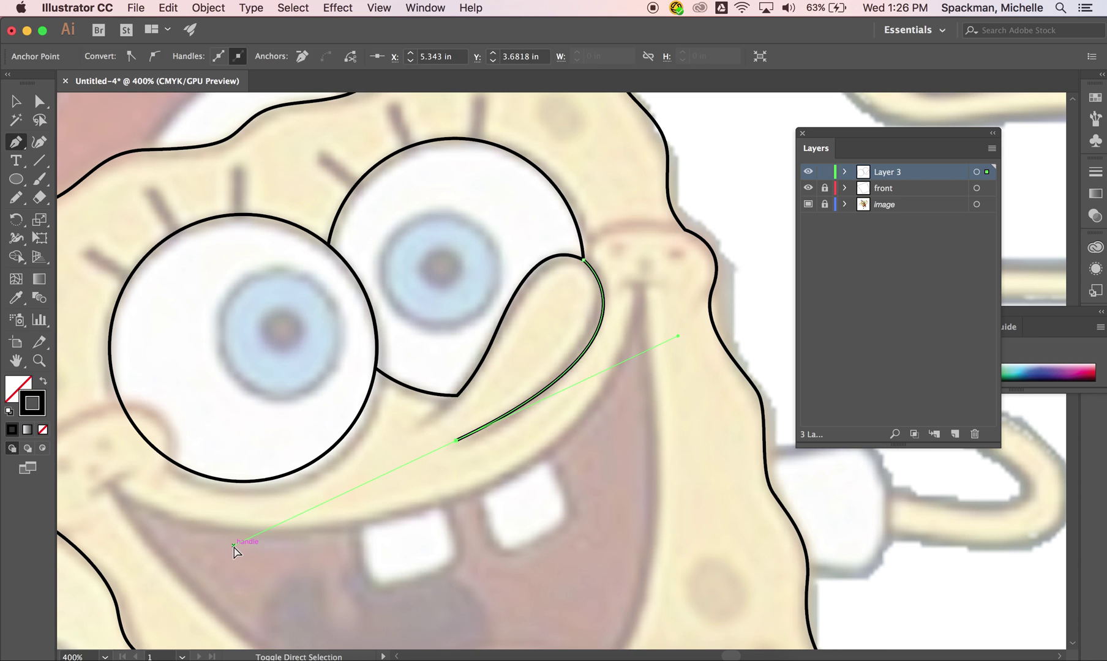
key("super+z")
key("super+z")
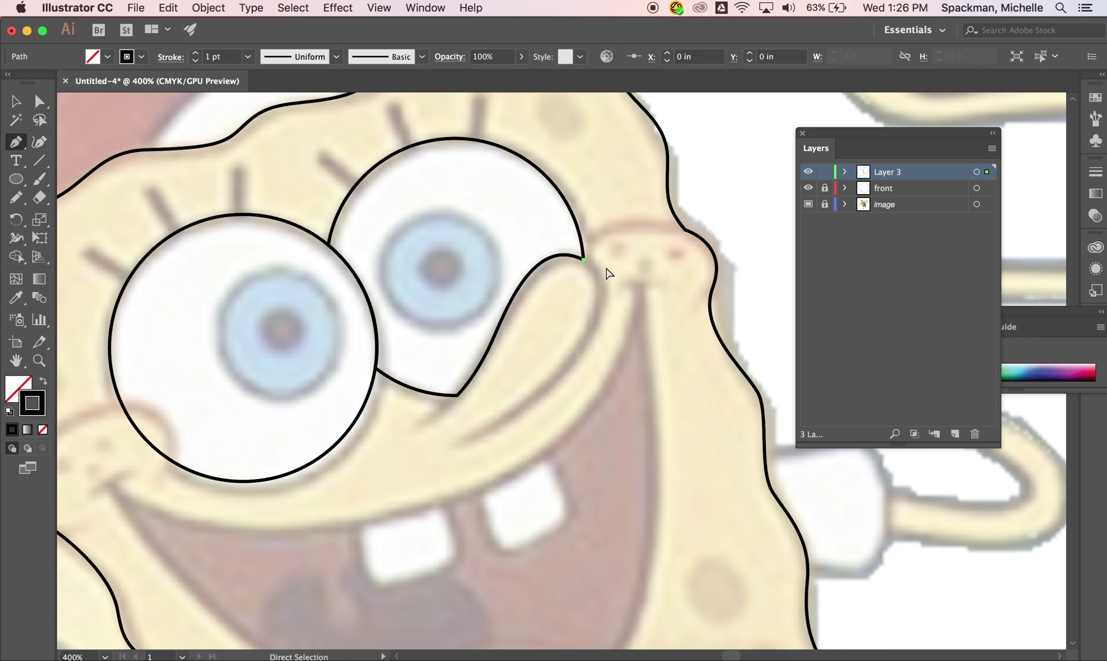
Step: Draw the nose's tip and lower edge as a curved open path from the right eye's corner, and deselect it
left_click(601, 306, "super")
left_click_drag(591, 335, 592, 334)
left_click_drag(455, 442, 363, 474)
left_click(363, 475, "super")
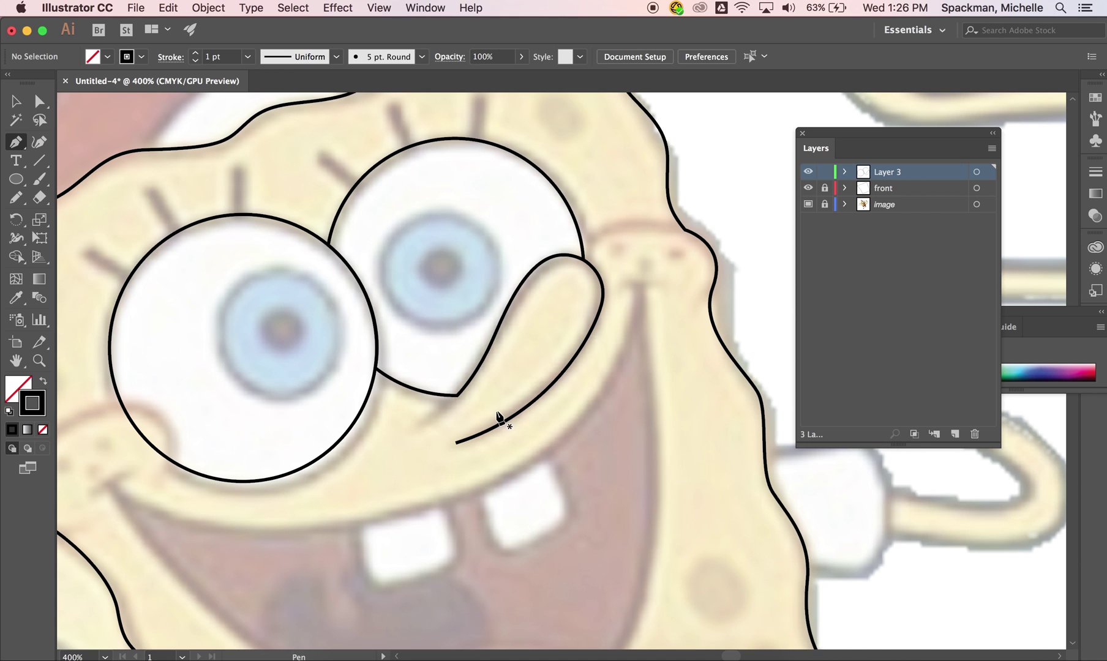
Step: Extend the nose's upper edge with a short straight open path from the right eye's bottom corner, and deselect it
left_click(456, 395)
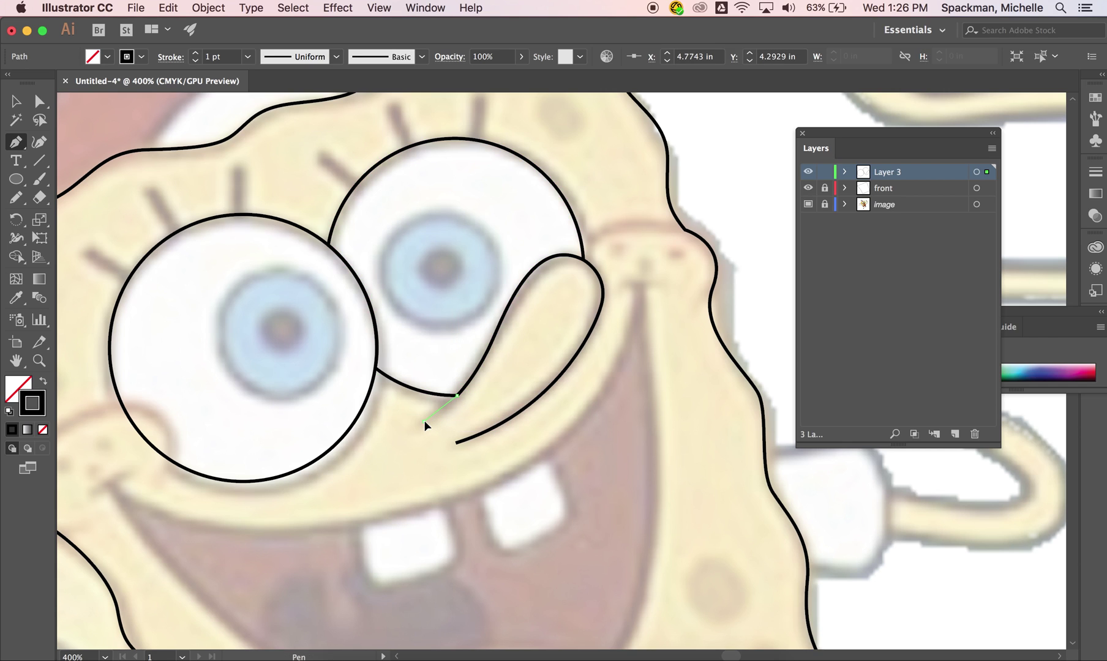
left_click(424, 421)
left_click(408, 433, "super")
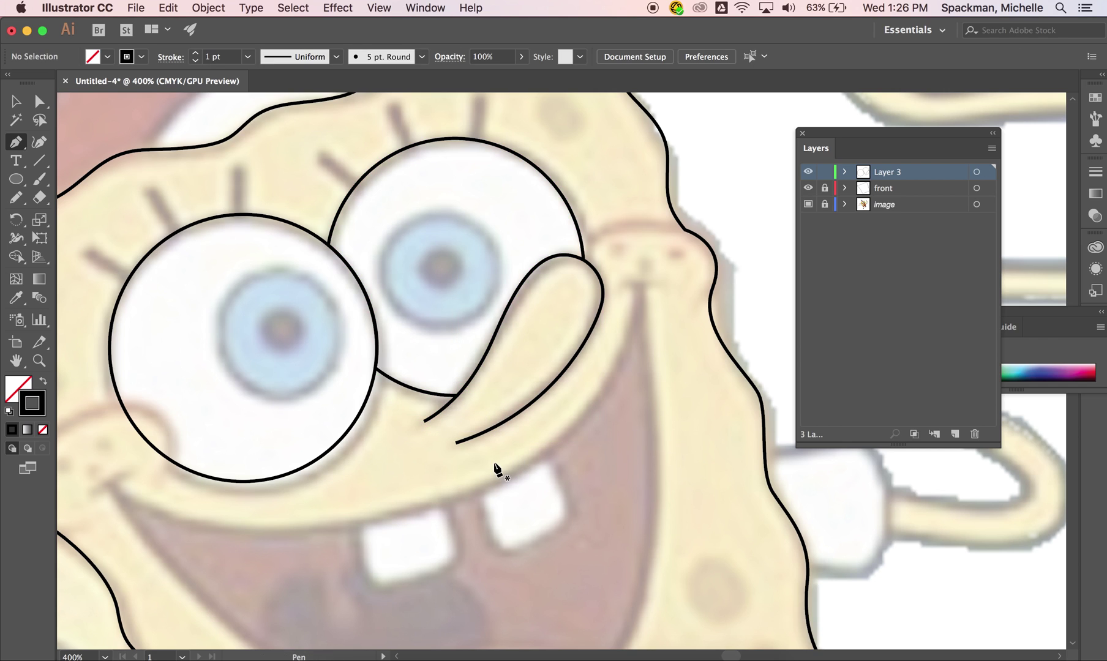
Step: Trace the right cheek with two short curved open paths from the face outline, one for its upper and one for its lower edge
left_click(684, 231)
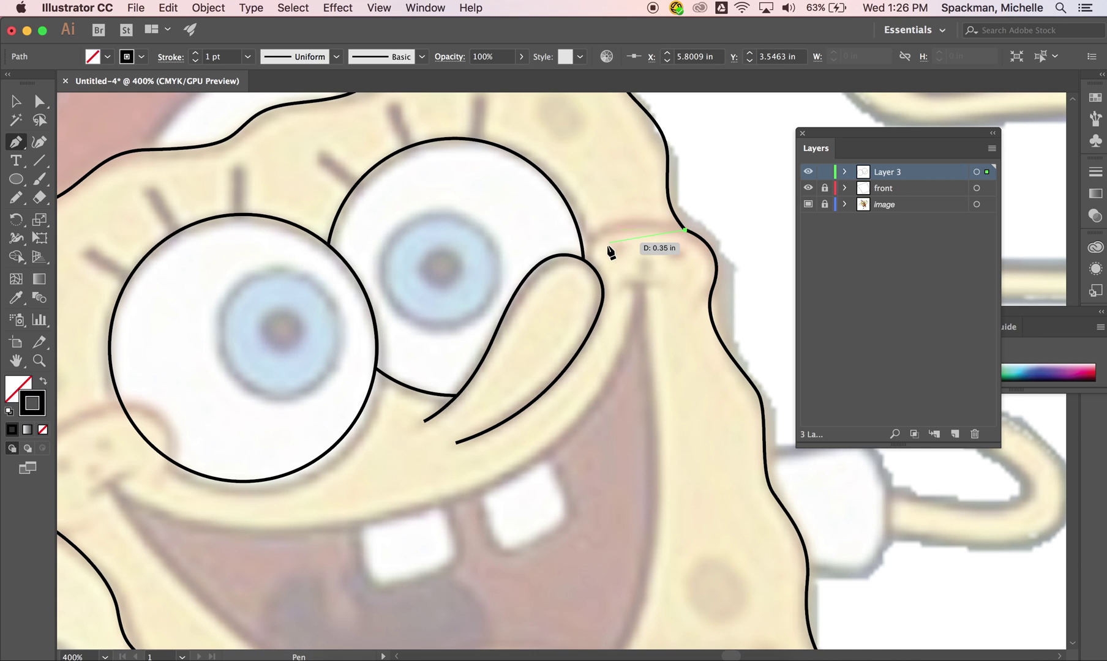
left_click_drag(568, 281, 565, 288)
key("Escape")
left_click(713, 288)
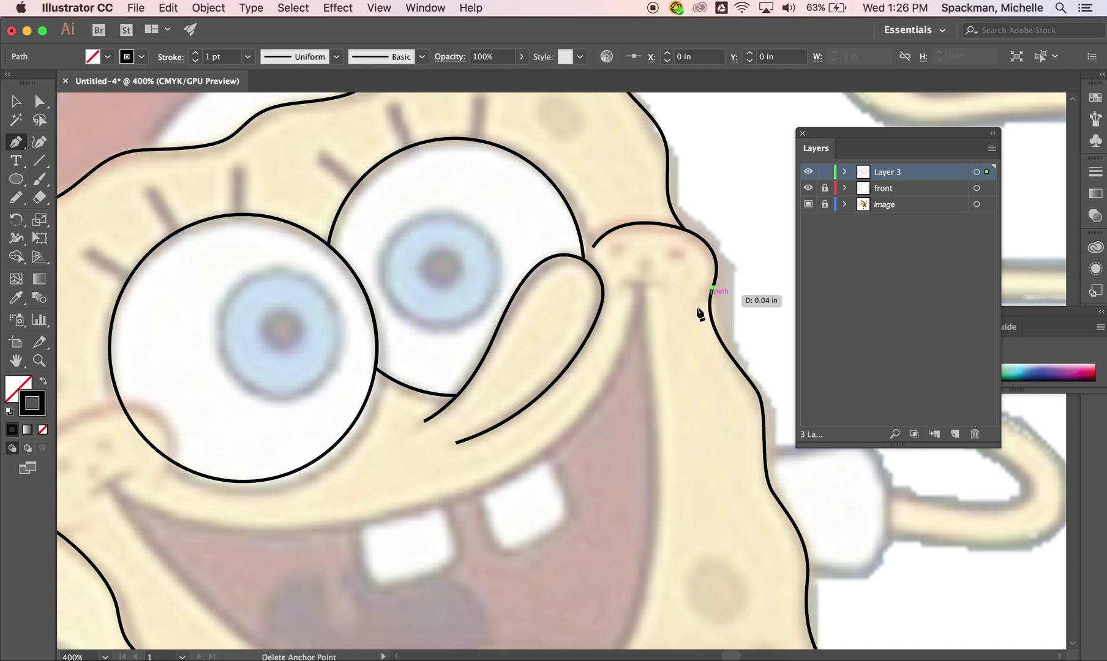
left_click(659, 333, "super")
Step: Start the left cheek's outline at the face outline's anchor beside the cheek's upper edge
scroll(661, 331, "left", 8)
scroll(662, 330, "down", 3)
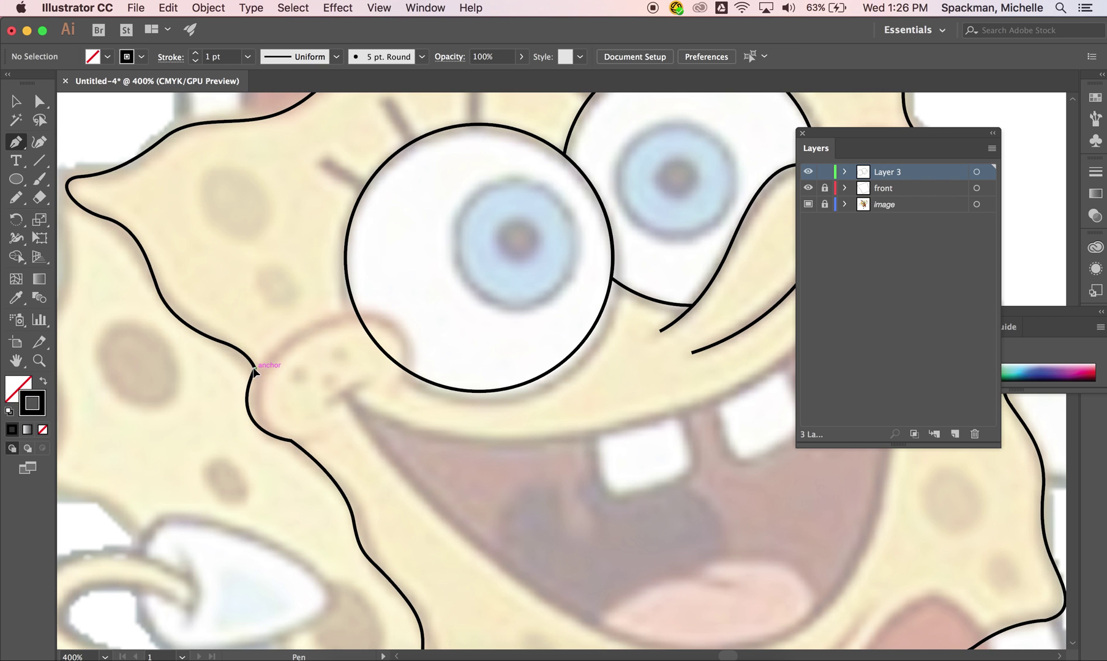
left_click(254, 368)
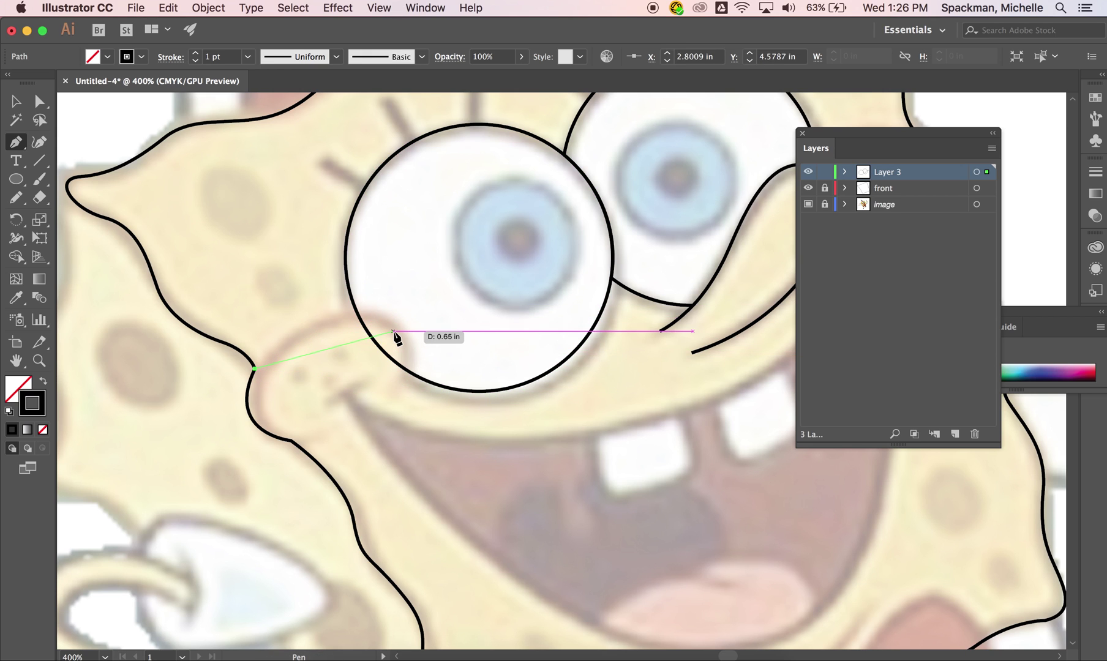
Step: Try to trace the left cheek's upper edge and rounded end from that anchor, and undo both curve points
left_click_drag(330, 318, 370, 307)
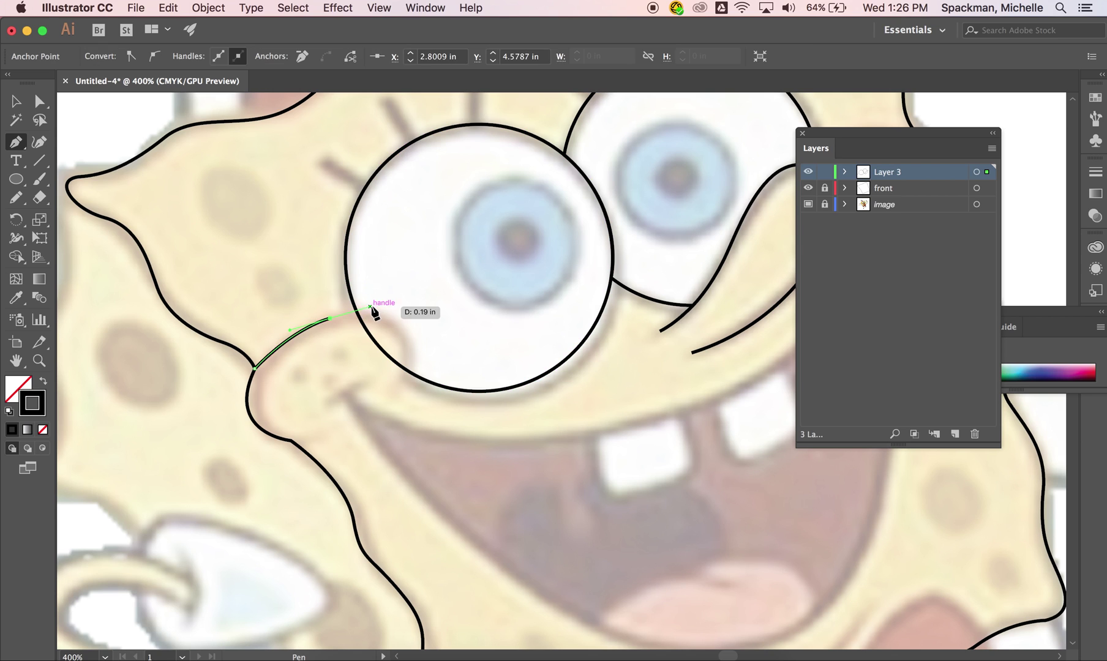
left_click_drag(395, 393, 353, 457)
key("ctrl+z")
key("ctrl+z")
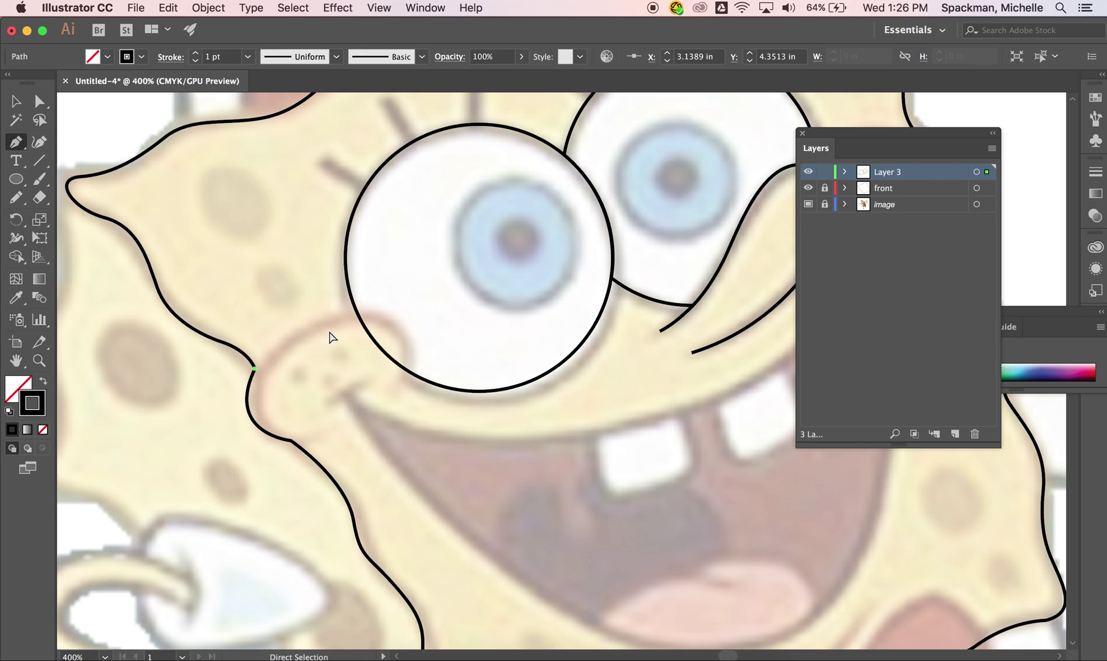
Step: Trace the left cheek's upper curve across the left eye, and add a short curved path for its lower edge
left_click_drag(327, 319, 369, 303)
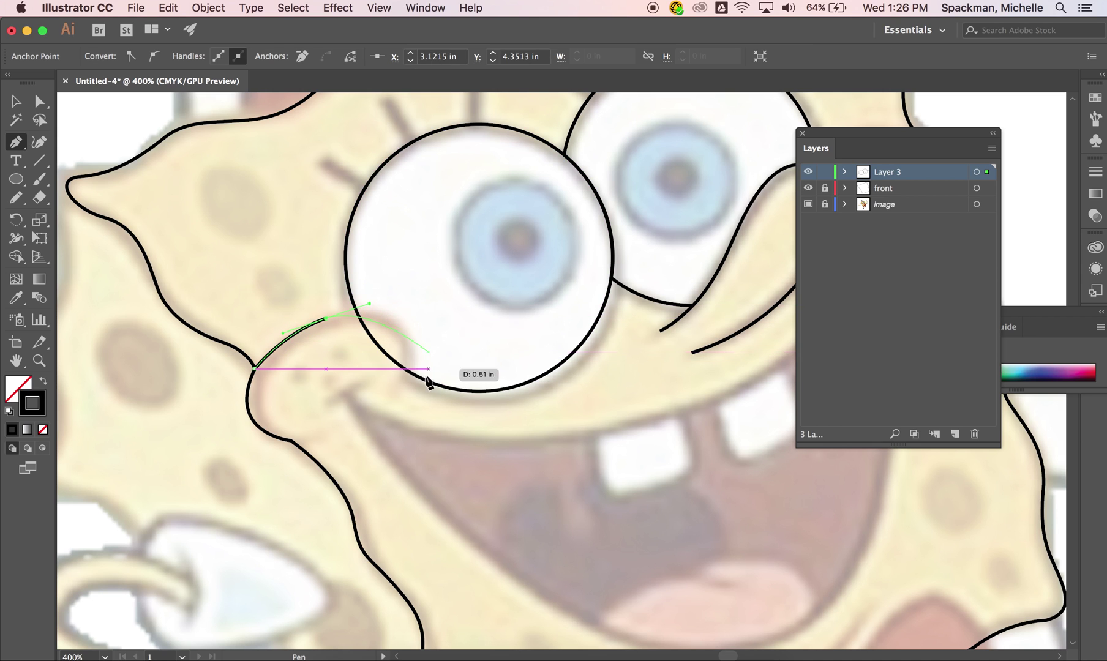
left_click(398, 392)
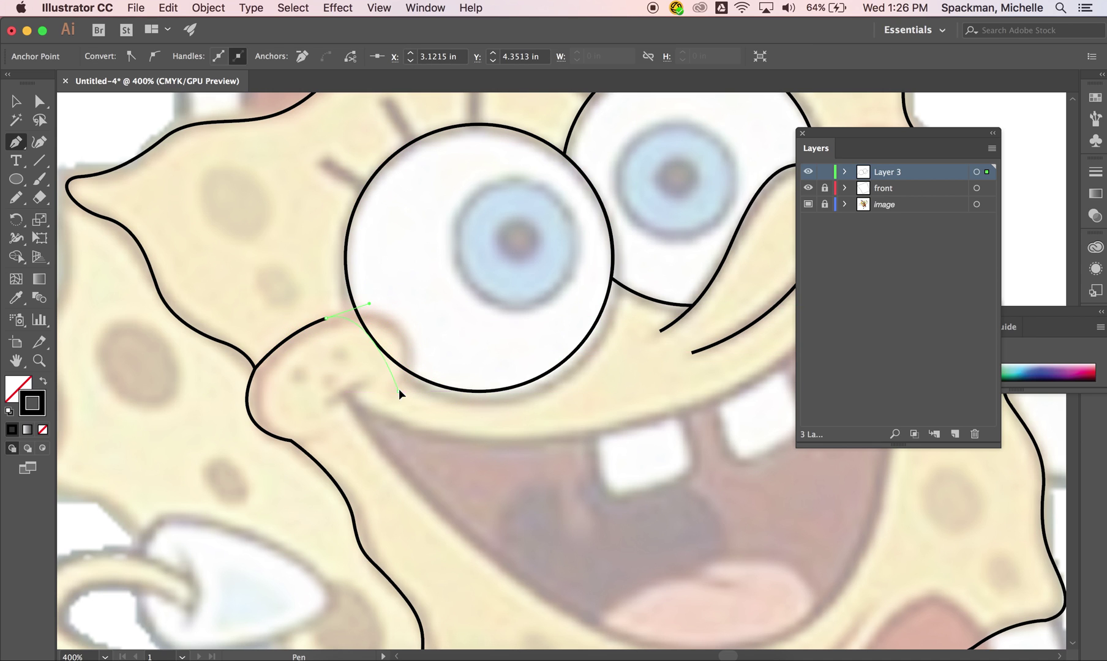
left_click_drag(363, 456, 354, 457)
left_click(353, 457, "super")
left_click_drag(291, 439, 325, 443)
left_click(339, 439, "super")
Step: Add anchor points to the left eye's circle at both places where the left cheek's curve crosses it
scroll(462, 366, "down", 3)
scroll(462, 365, "up", 3)
scroll(463, 365, "left", 2)
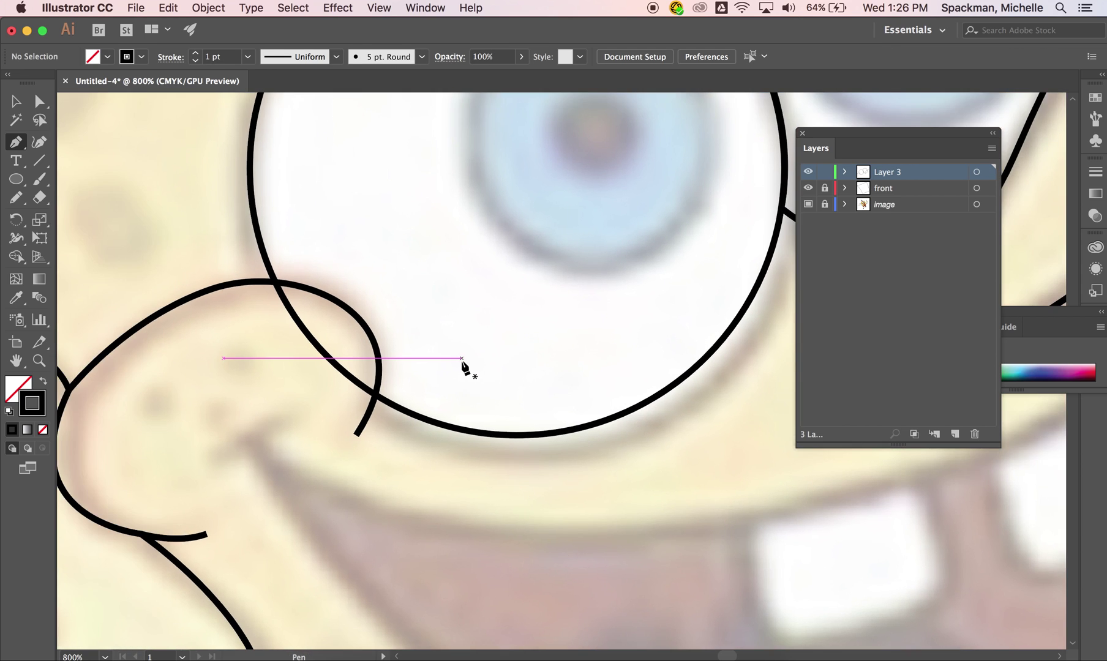
scroll(462, 366, "up", 2)
key("v")
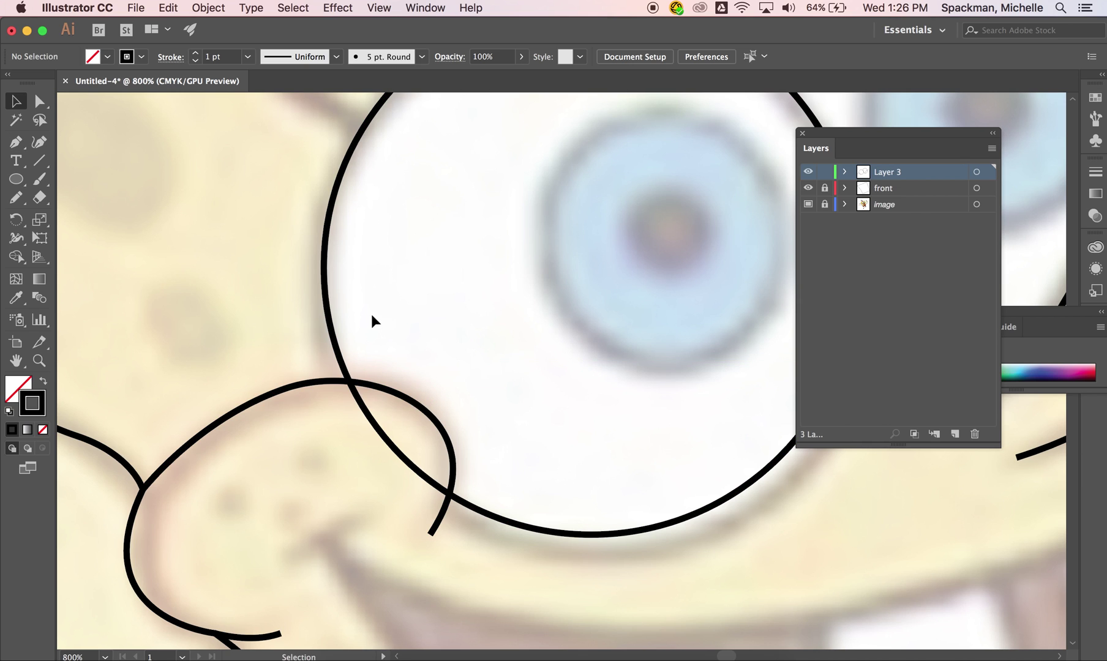
left_click(329, 327)
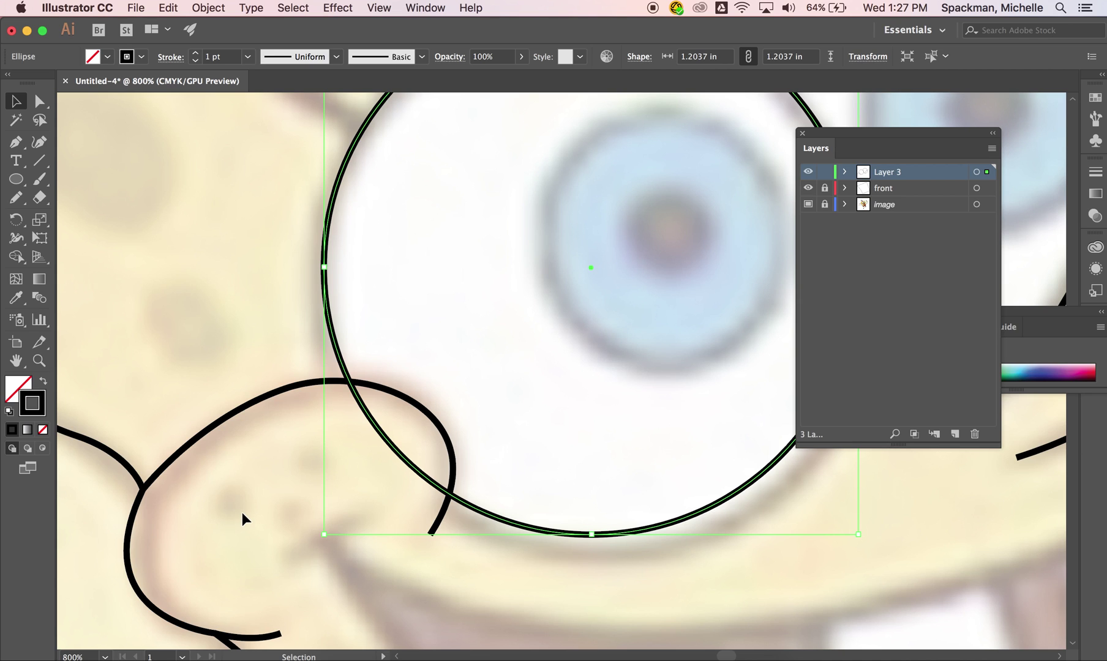
left_click(410, 324)
left_click(337, 325)
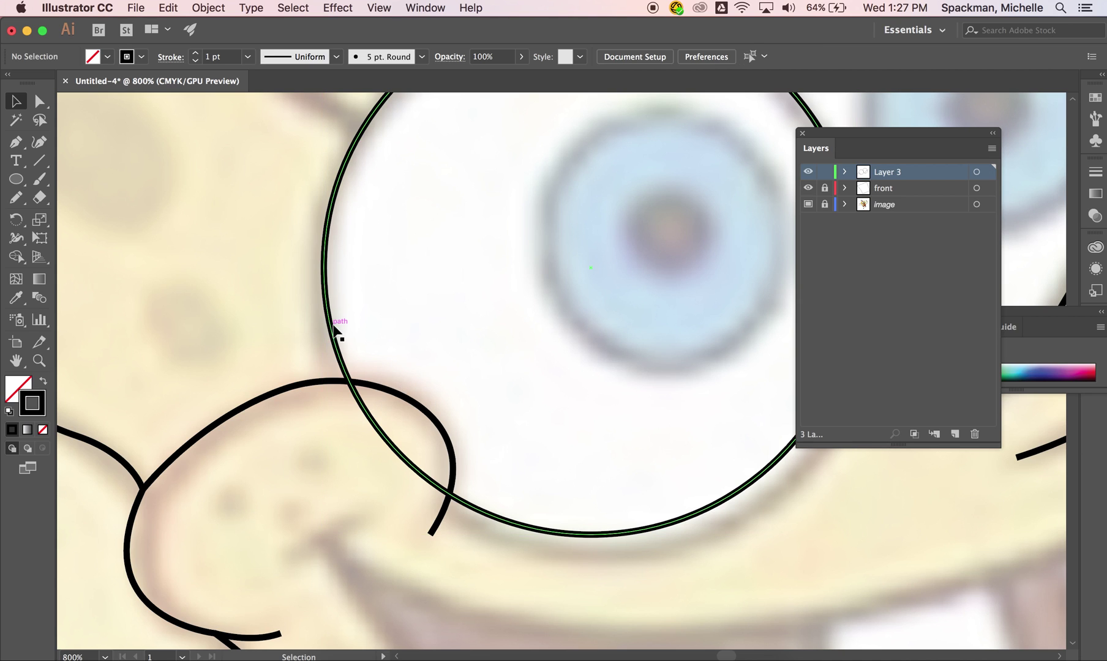
left_click(19, 145)
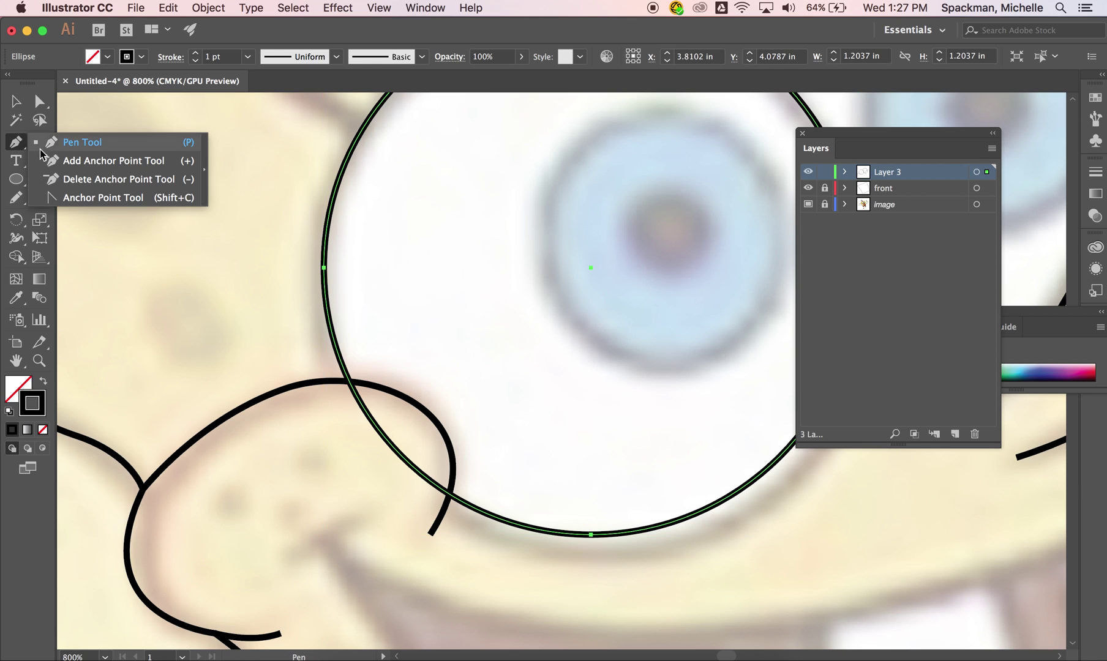
left_click(55, 161)
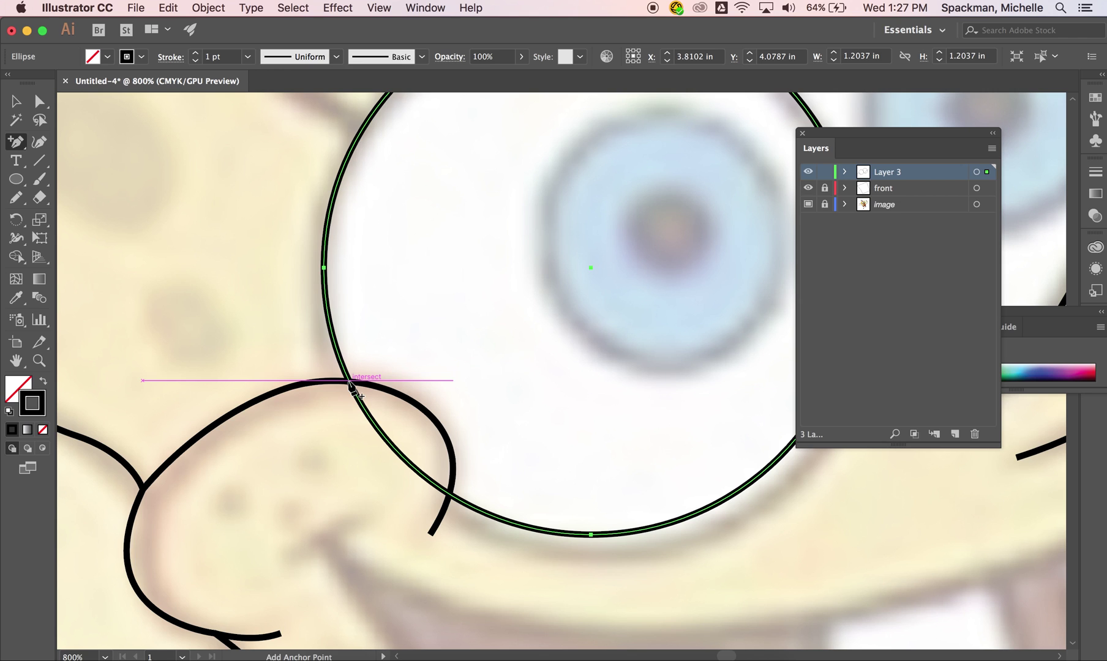
left_click(349, 382)
left_click(451, 496)
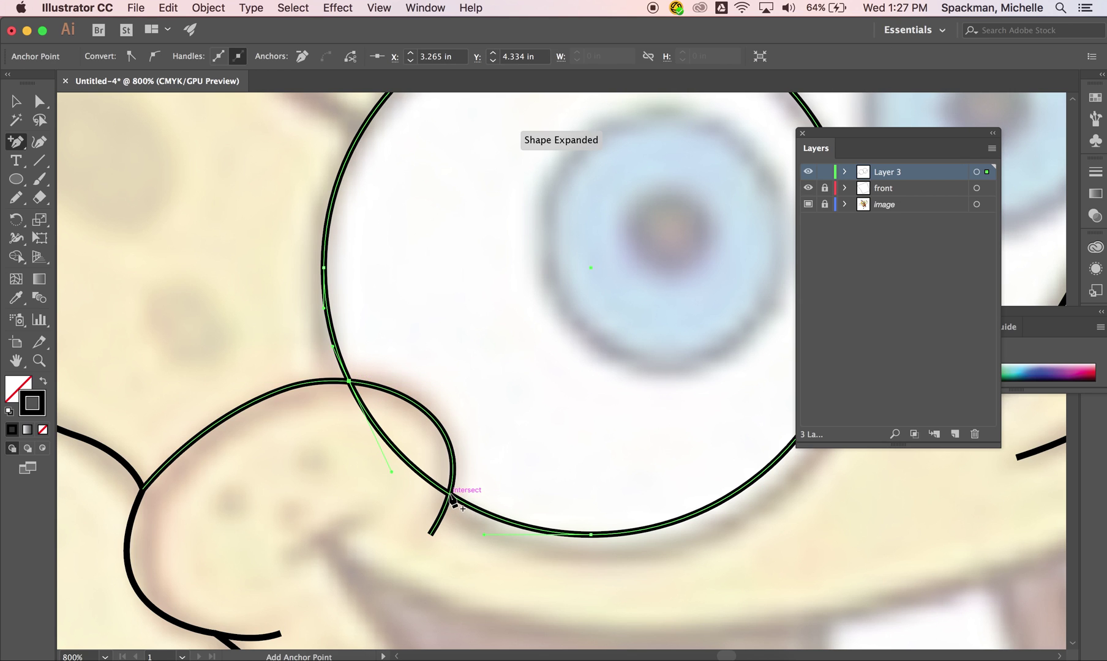
left_click(459, 364)
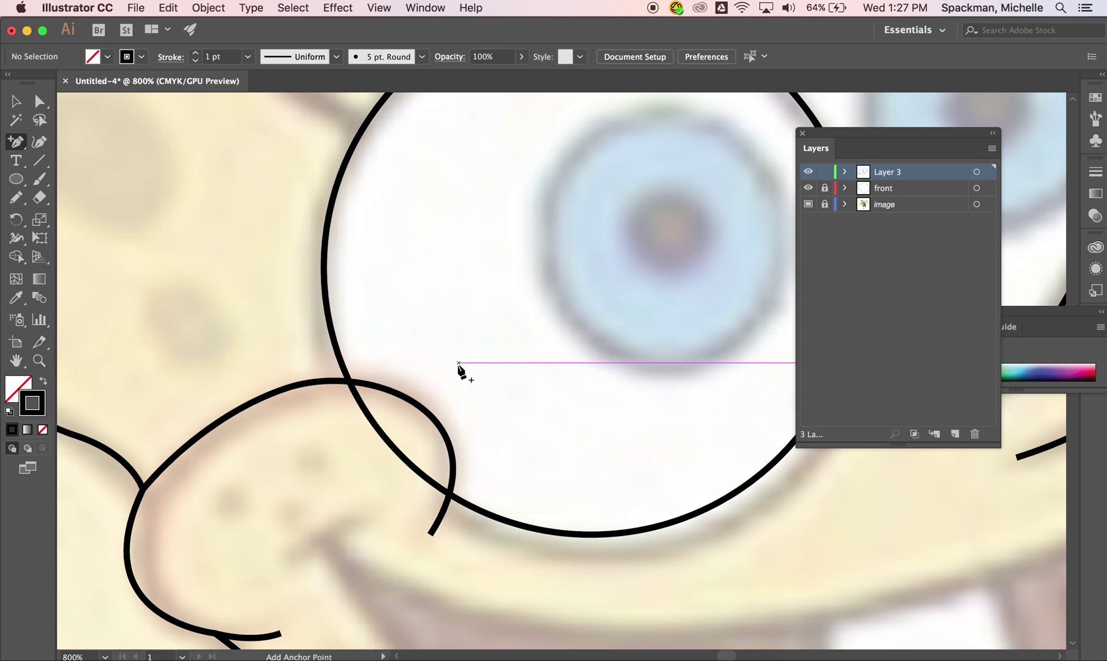
Step: Delete the segment of the left eye's outline that lies inside the left cheek, and deselect the path
key("a")
left_click(392, 450)
key("Delete")
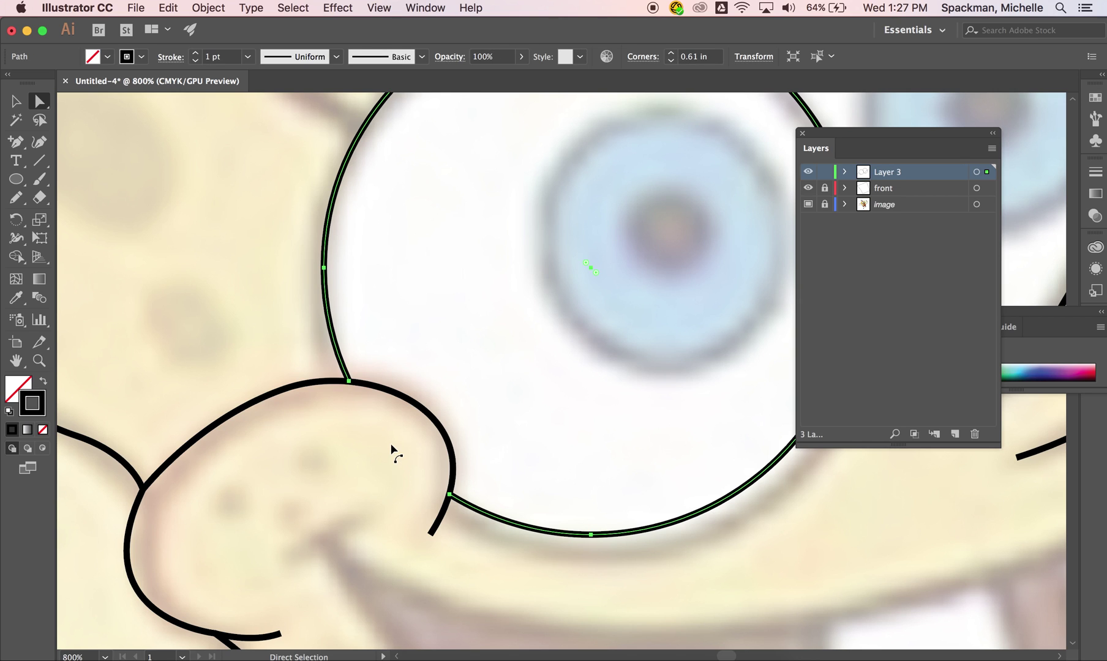
left_click(392, 450)
Step: Try to continue the left eye's open outline along the cheek from its upper end with the Pen tool, and undo it
key("p")
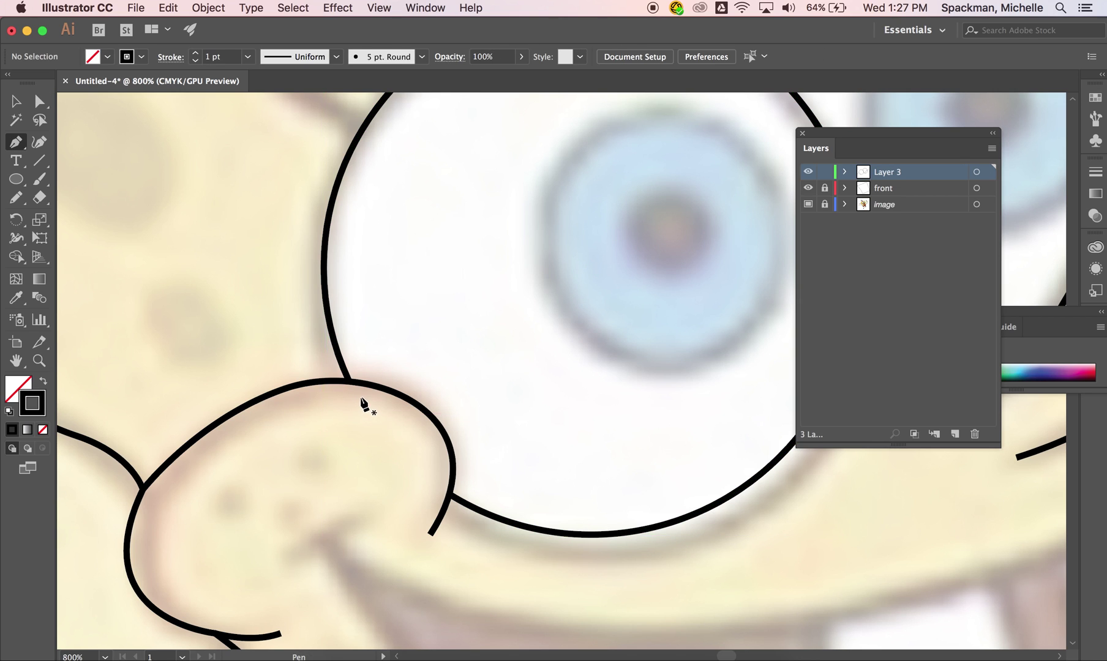
left_click(349, 381)
left_click_drag(449, 494, 454, 504)
left_click(391, 419, "super")
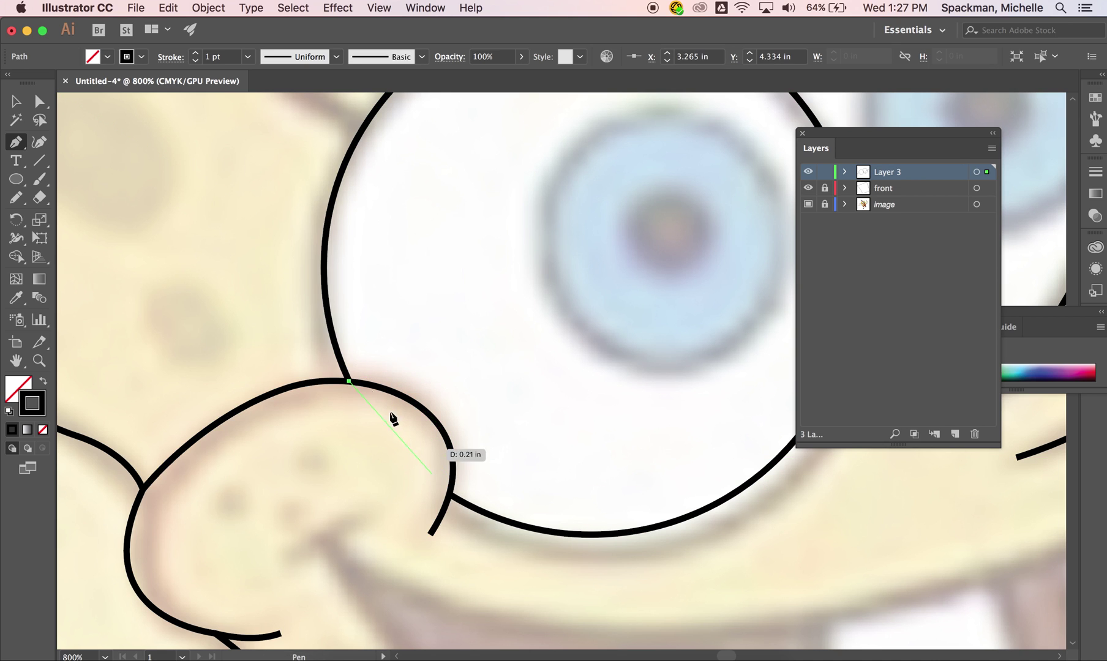
left_click(350, 382)
left_click(355, 362, "super")
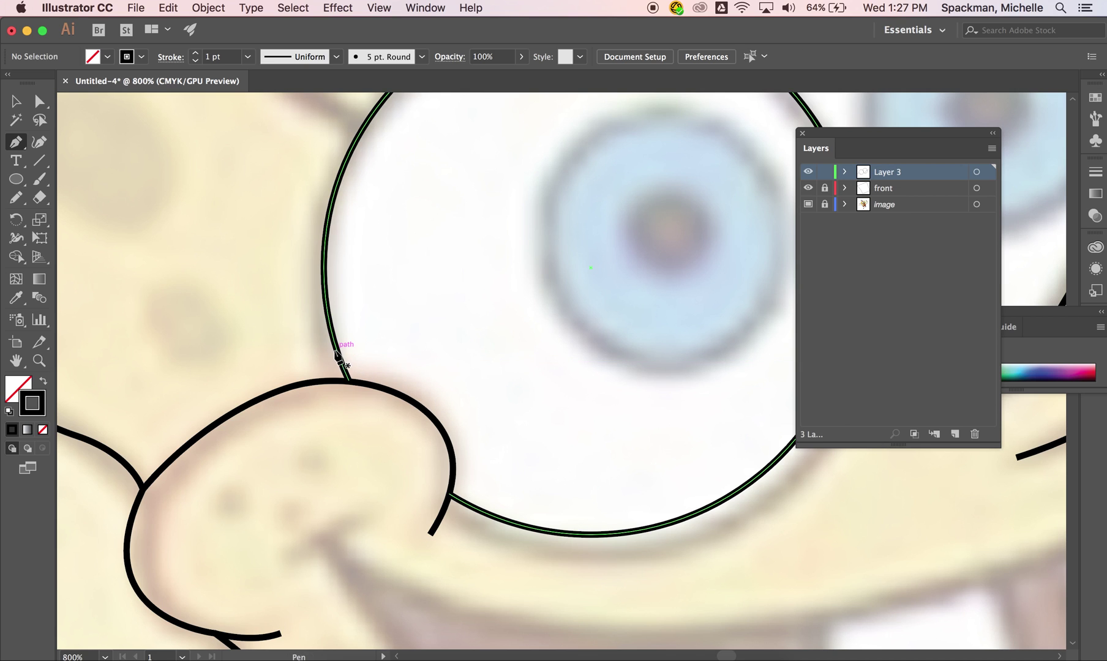
key("v")
left_click(338, 351)
key("p")
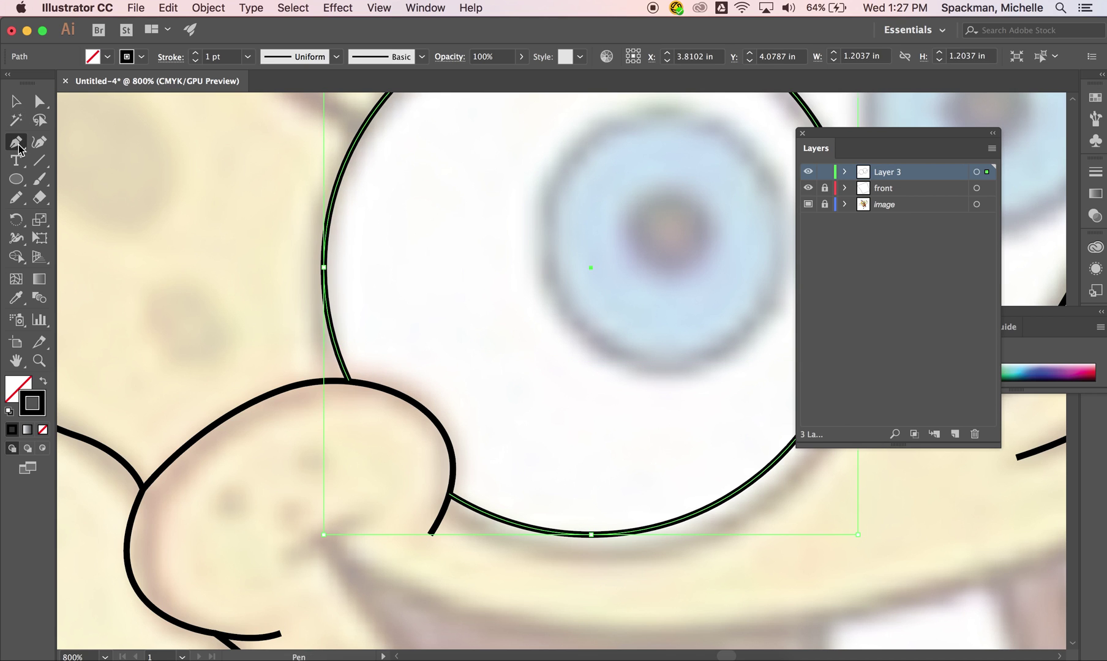
left_click(350, 383)
key("super+z")
key("shift+super+a")
key("v")
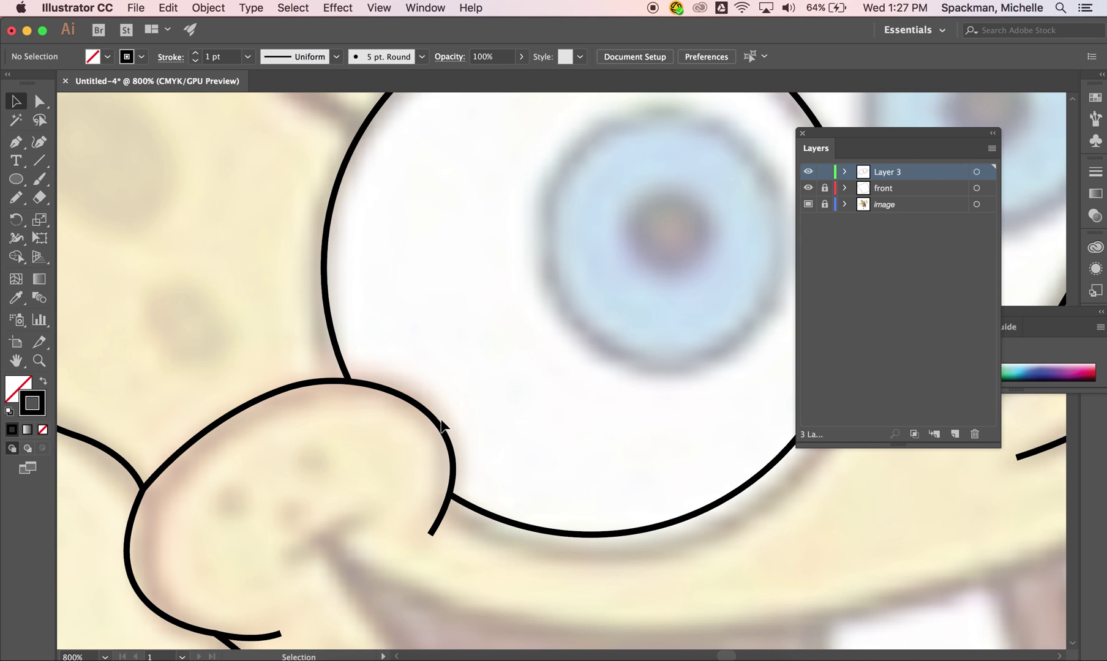
Step: Bring the left eye's open outline to the front of its layer, and deselect it
left_click(346, 376)
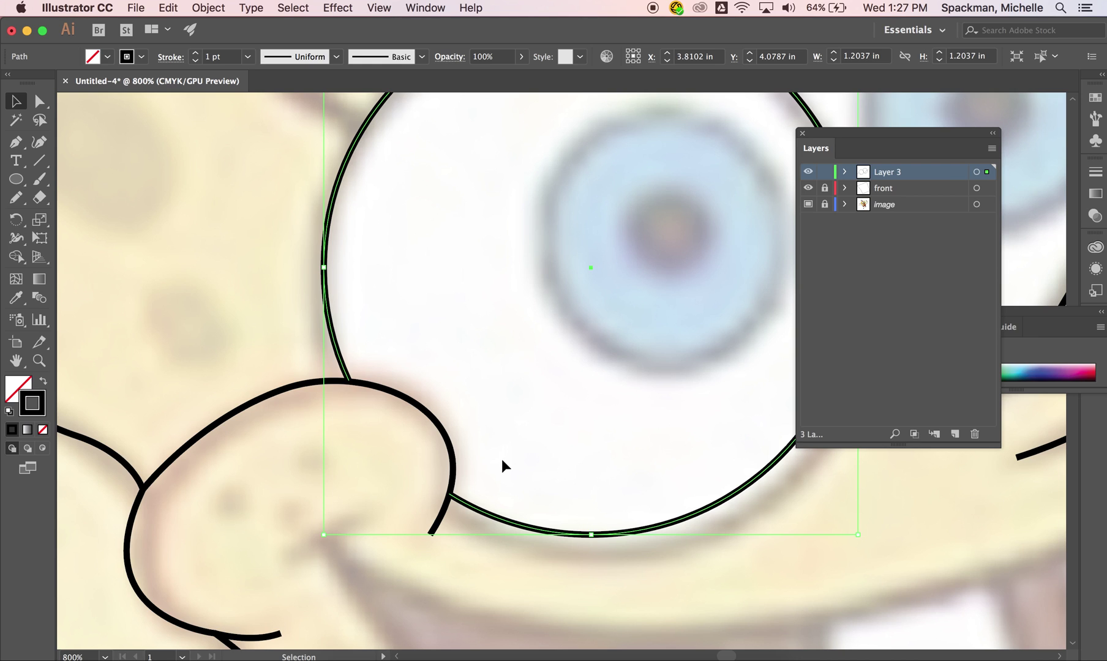
right_click(493, 517)
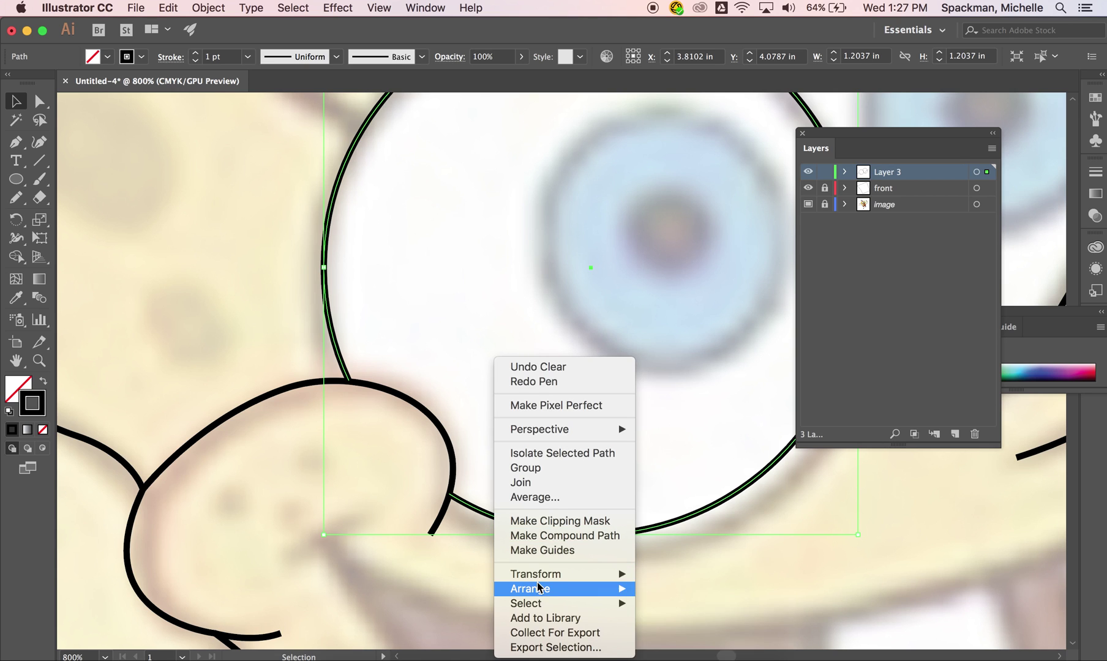
mouse_move(566, 588)
left_click(689, 582)
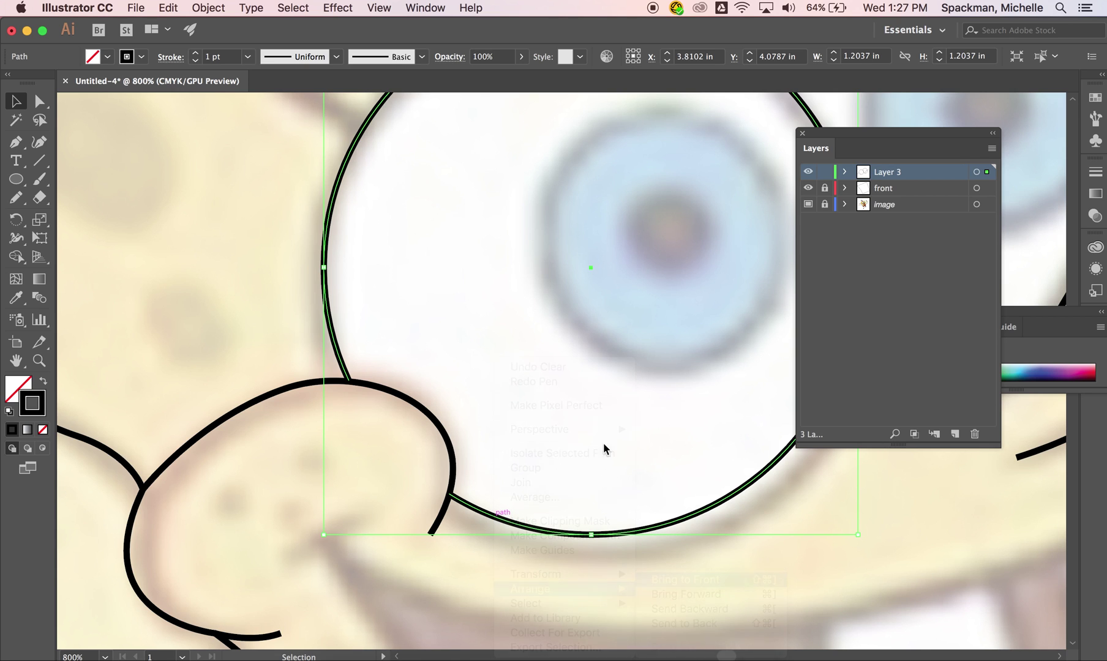
left_click(477, 296)
Step: Close the left eye's outline with a curved segment that follows the left cheek's edge, and deselect it
key("p")
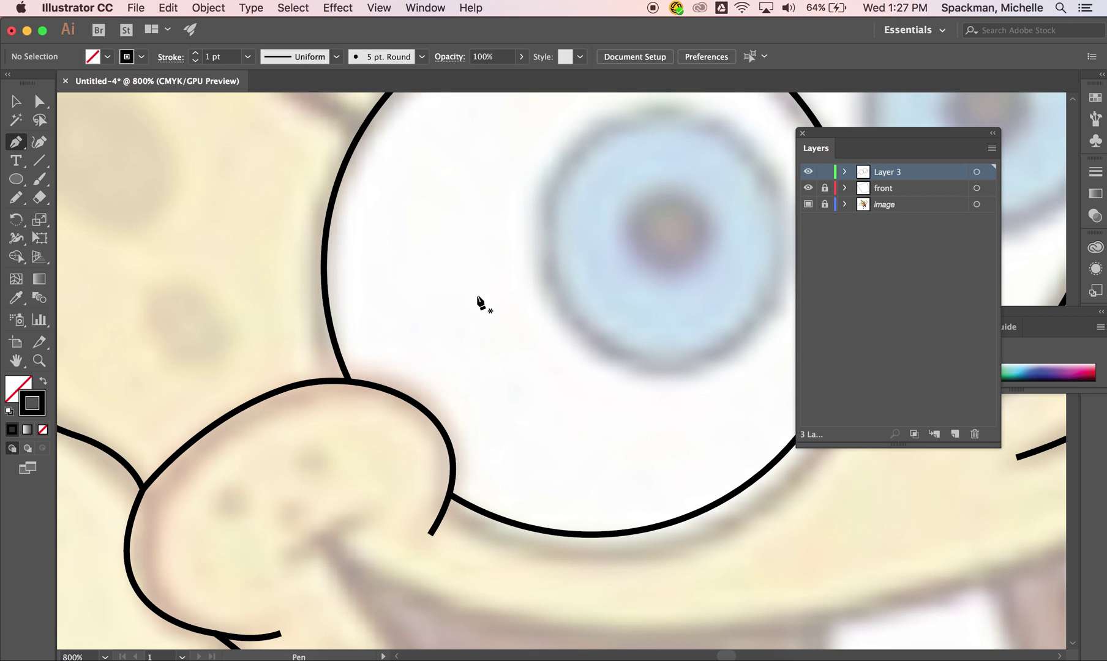
left_click_drag(350, 383, 422, 415)
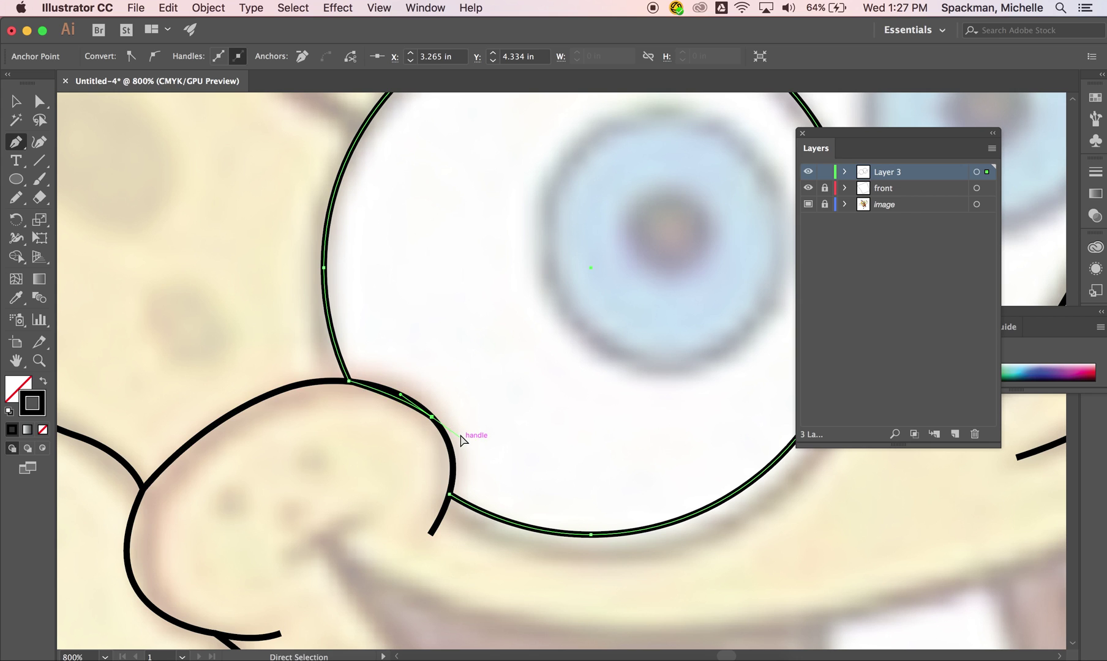
left_click_drag(450, 493, 421, 594)
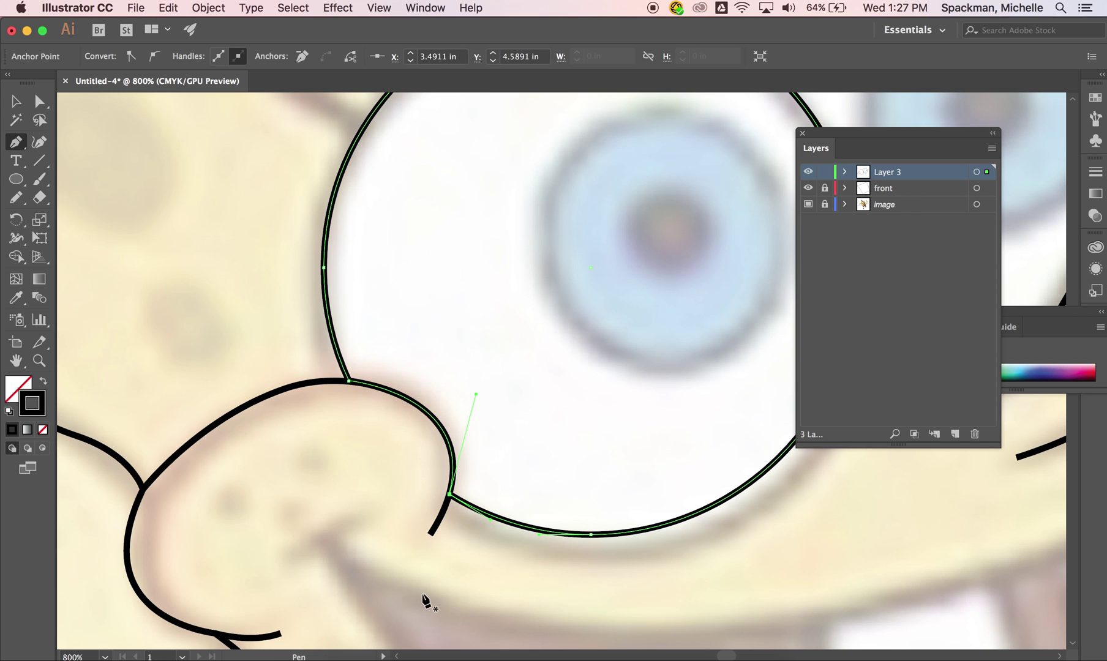
left_click(422, 595, "super")
Step: Start the mouth path with the Pen tool at the mouth's left corner, inside the left cheek
key("super+minus")
key("super+minus")
scroll(422, 598, "right", 5)
scroll(423, 599, "down", 2)
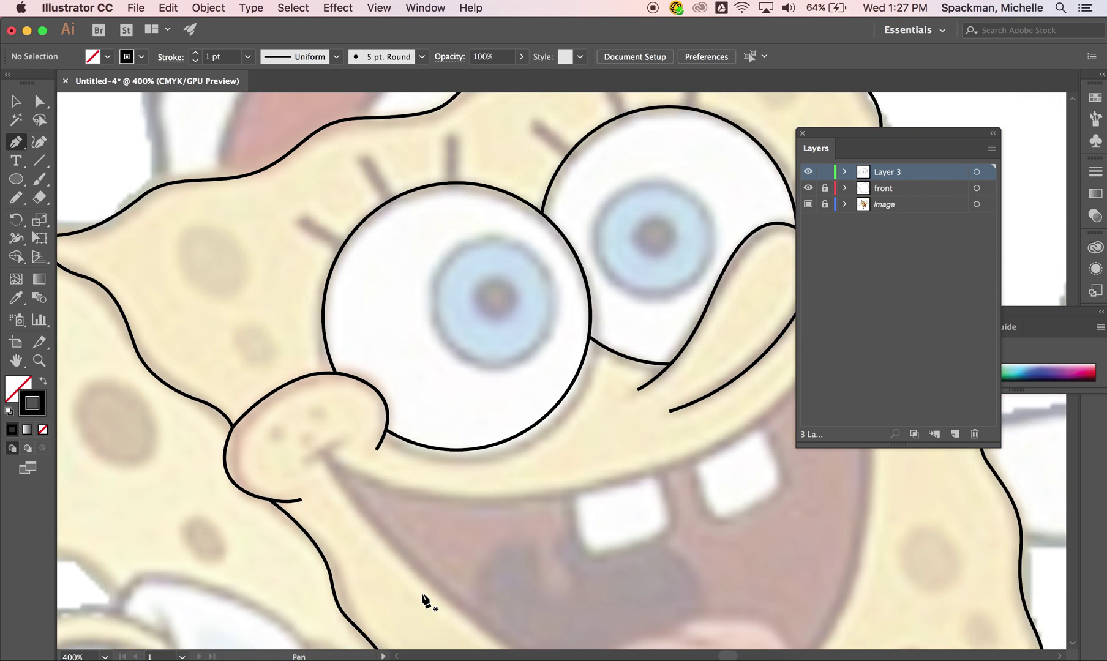
key("super+minus")
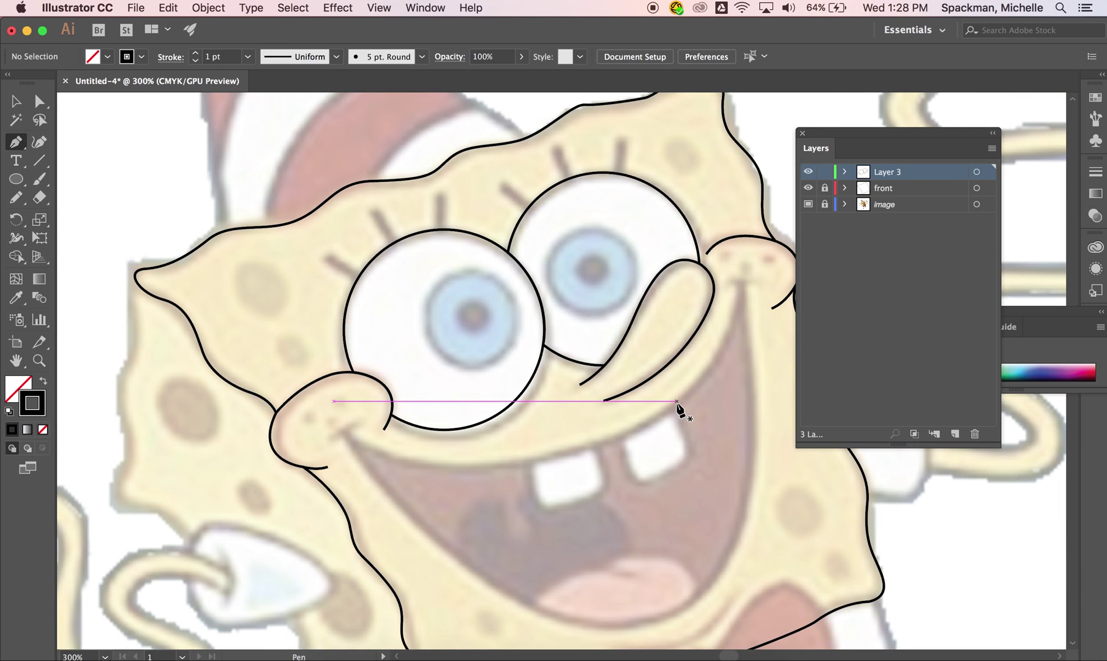
scroll(677, 405, "down", 1)
scroll(677, 405, "right", 2)
scroll(679, 411, "down", 1)
scroll(679, 412, "right", 2)
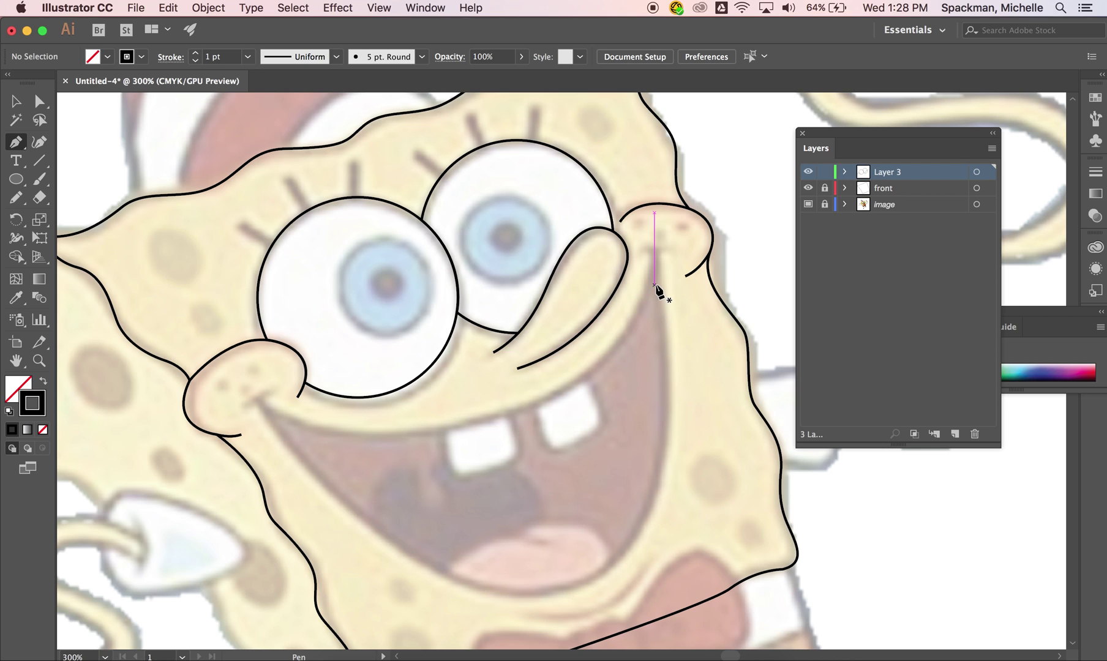
left_click(257, 403)
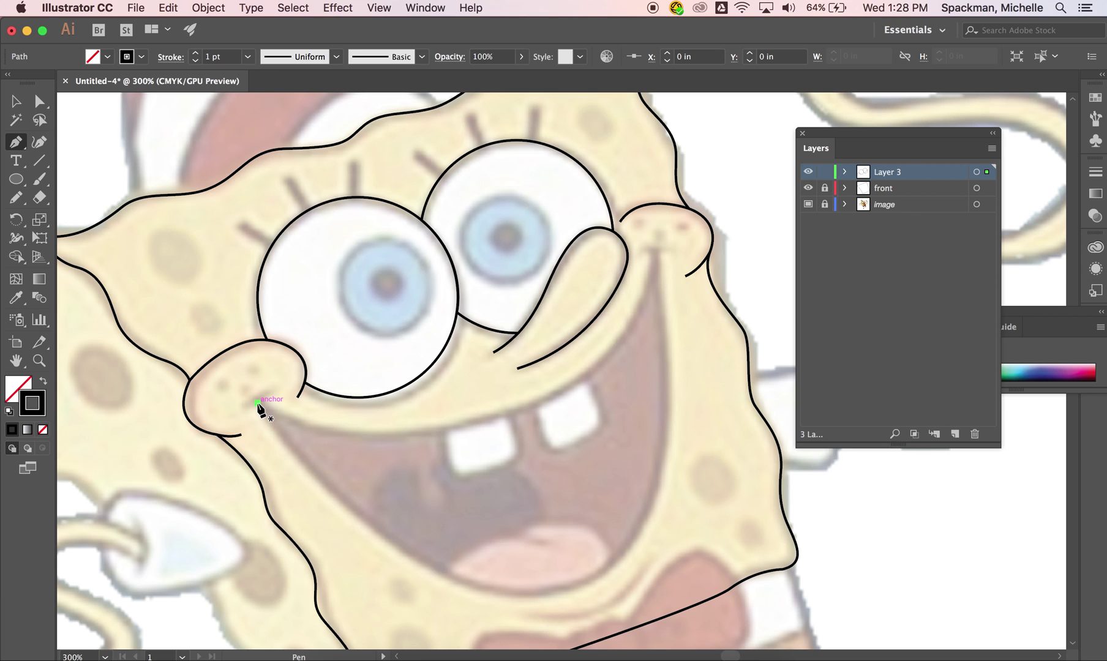
left_click(518, 376, "ctrl")
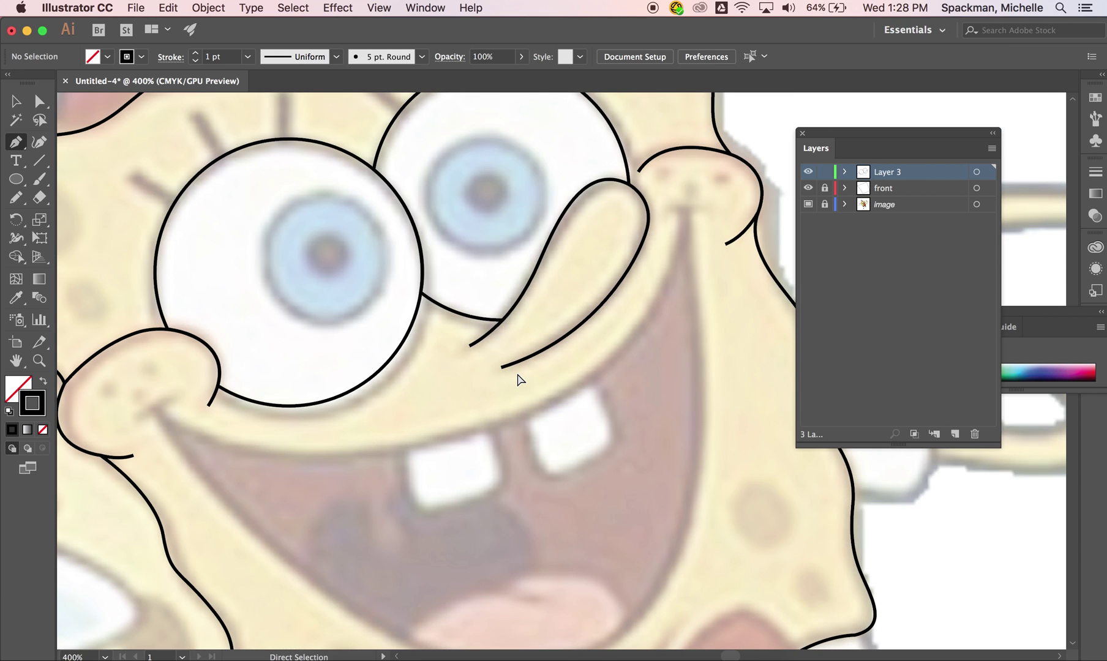
key("ctrl+minus")
key("ctrl+minus")
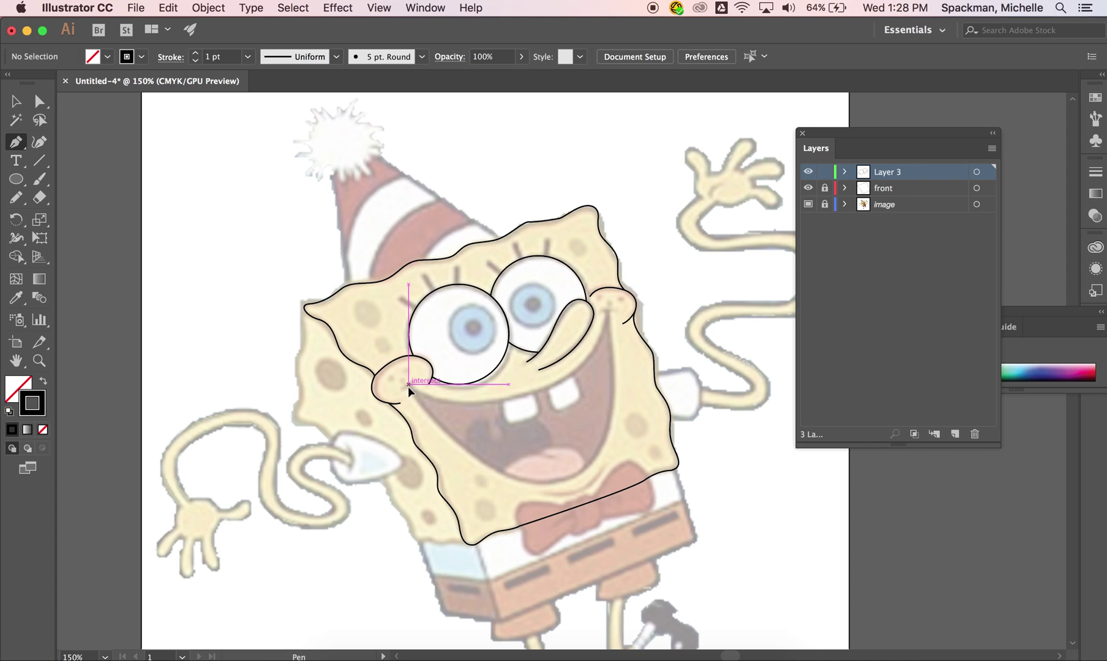
left_click(408, 385)
Step: Try to trace the mouth's upper edge with a curve towards the right cheek, undoing each attempt
left_click_drag(608, 313, 644, 178)
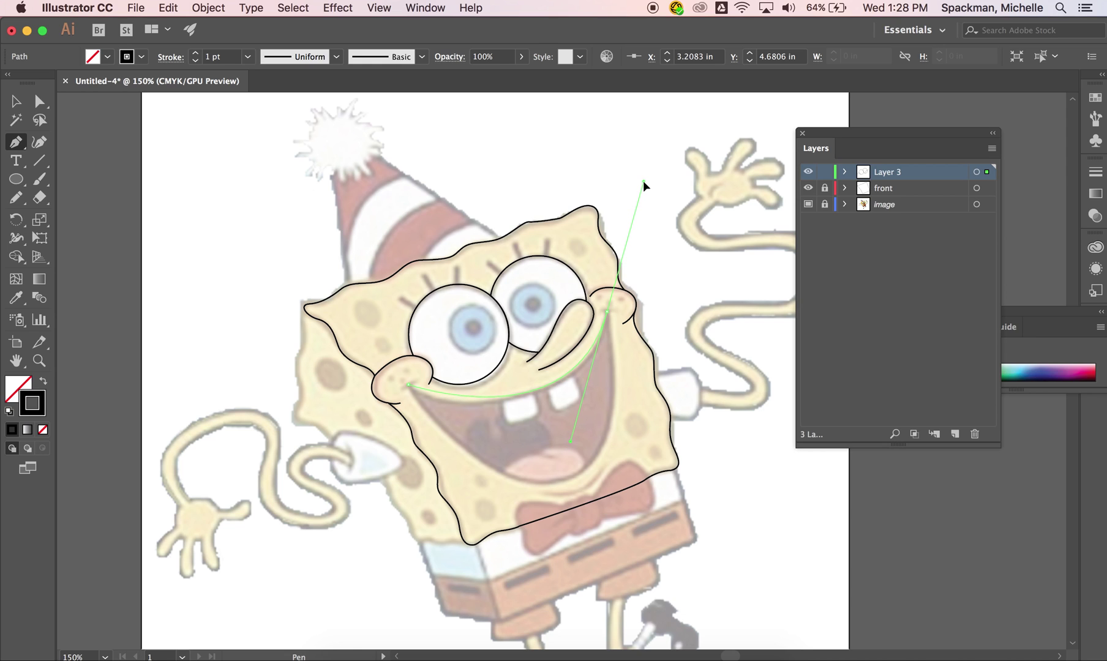
key("super")
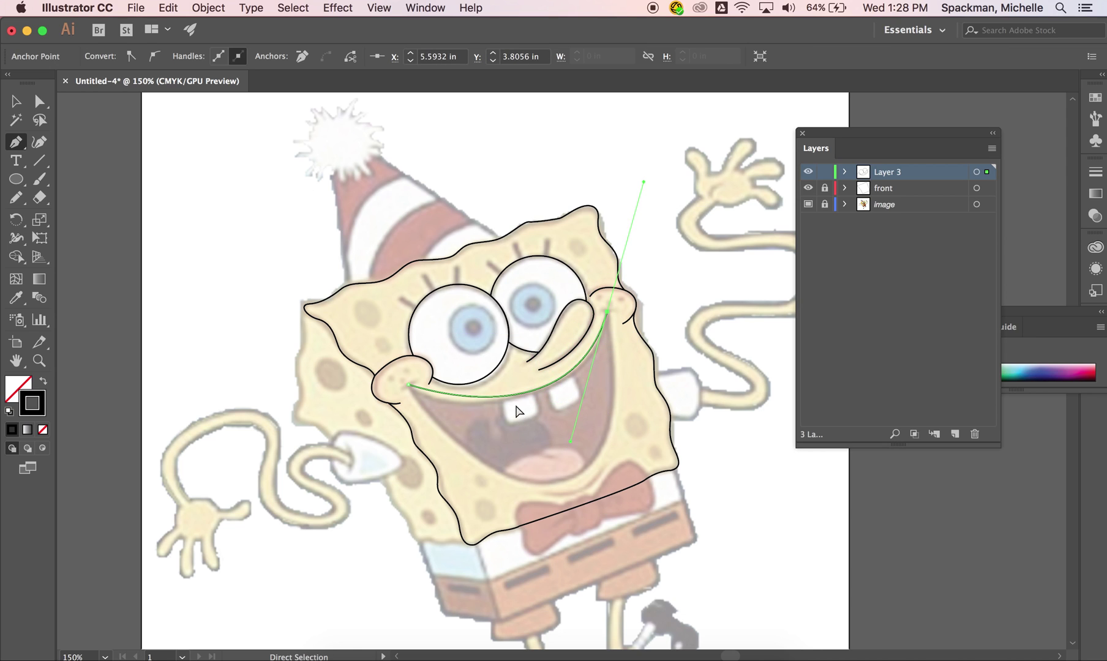
key("super+z")
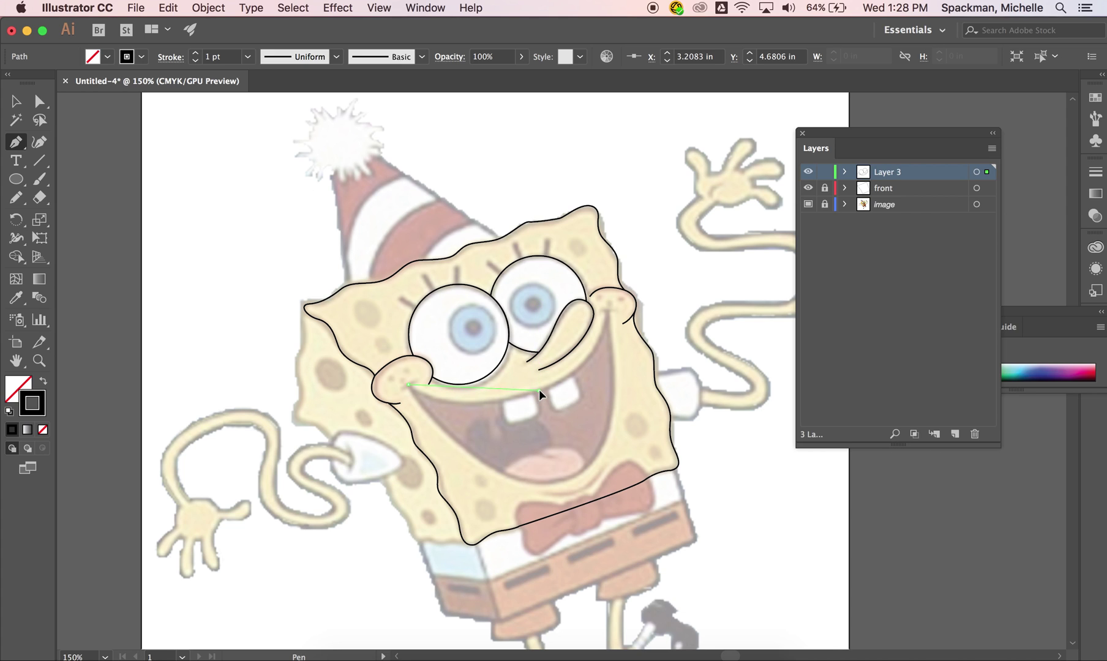
left_click_drag(613, 363, 633, 363)
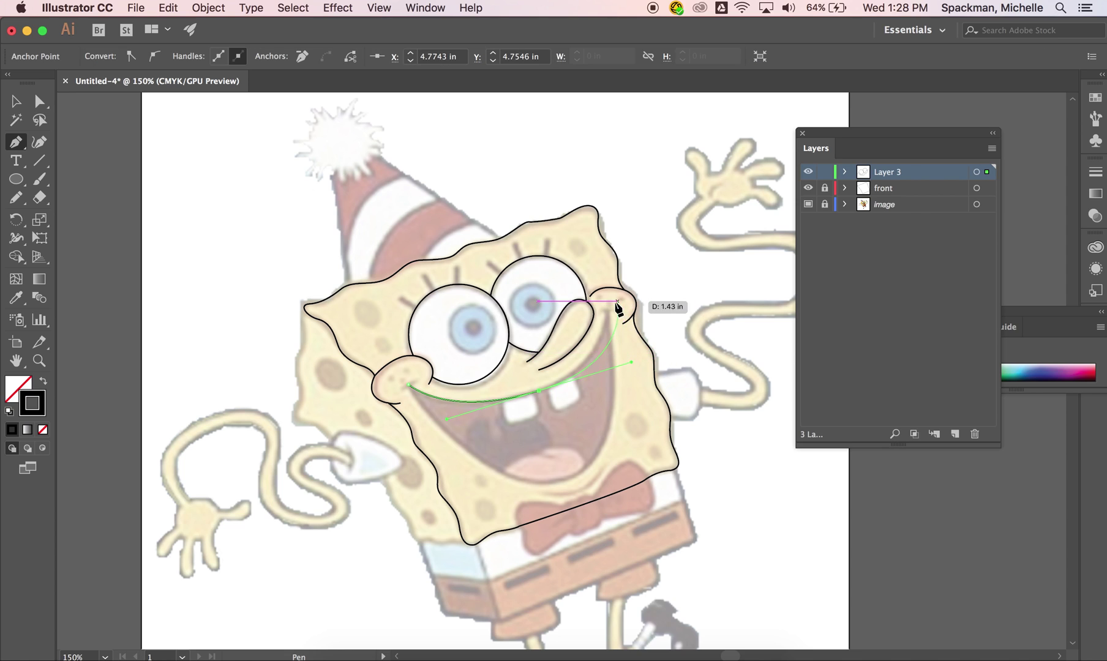
key("super+z")
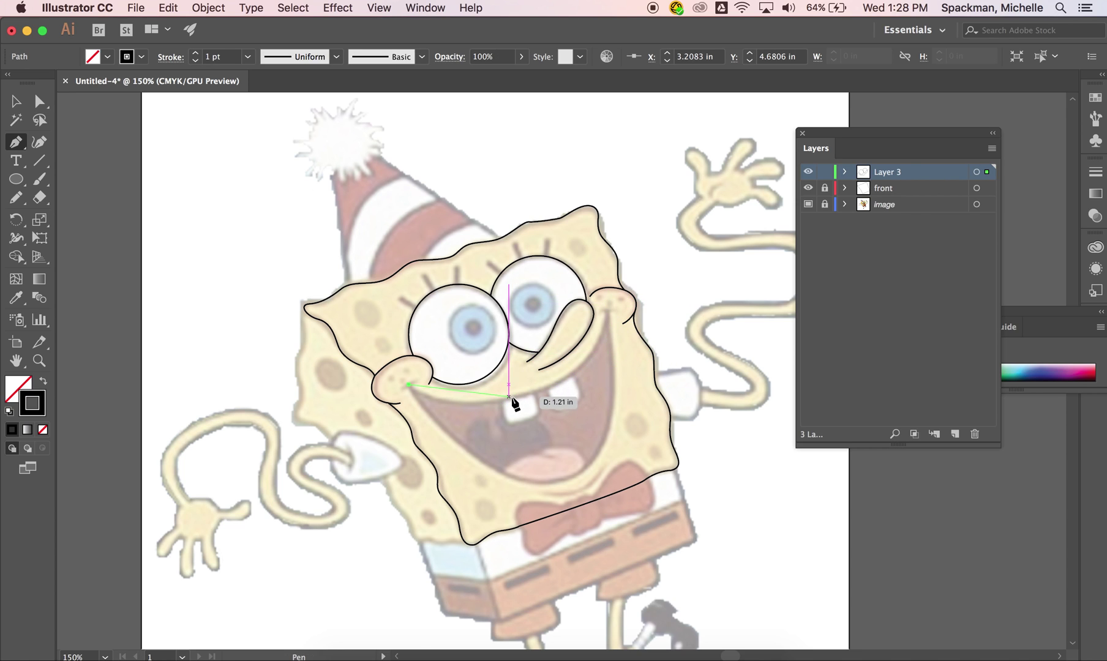
Step: Trace the mouth's upper edge with one smooth anchor above the teeth and an end anchor at the mouth's right corner
left_click_drag(574, 381, 610, 283)
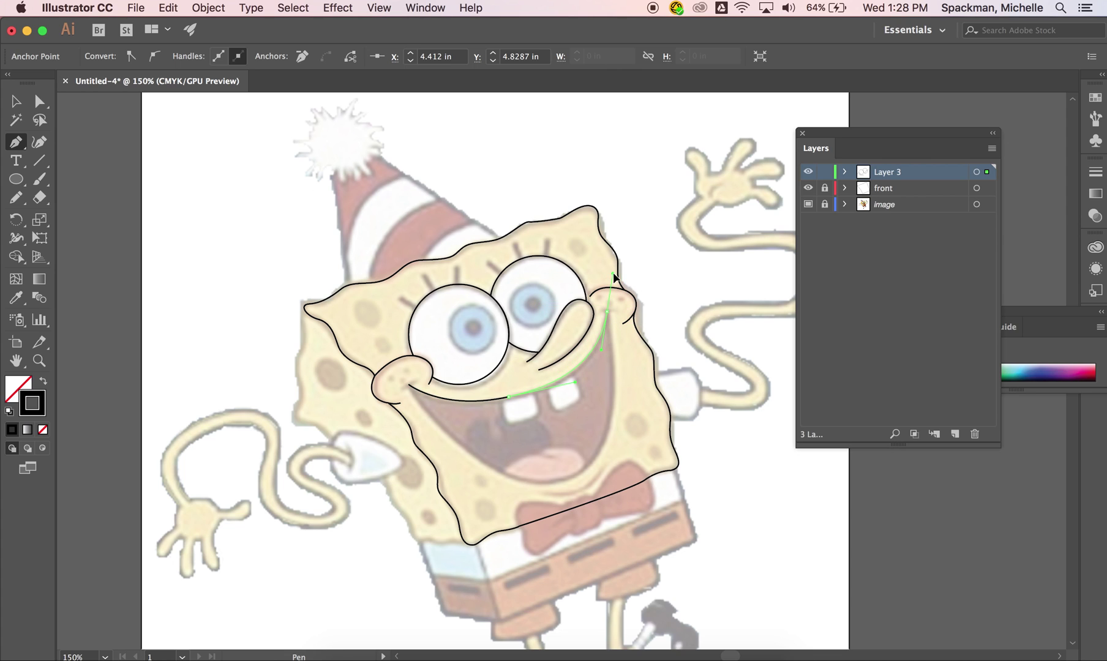
left_click(615, 279, "super")
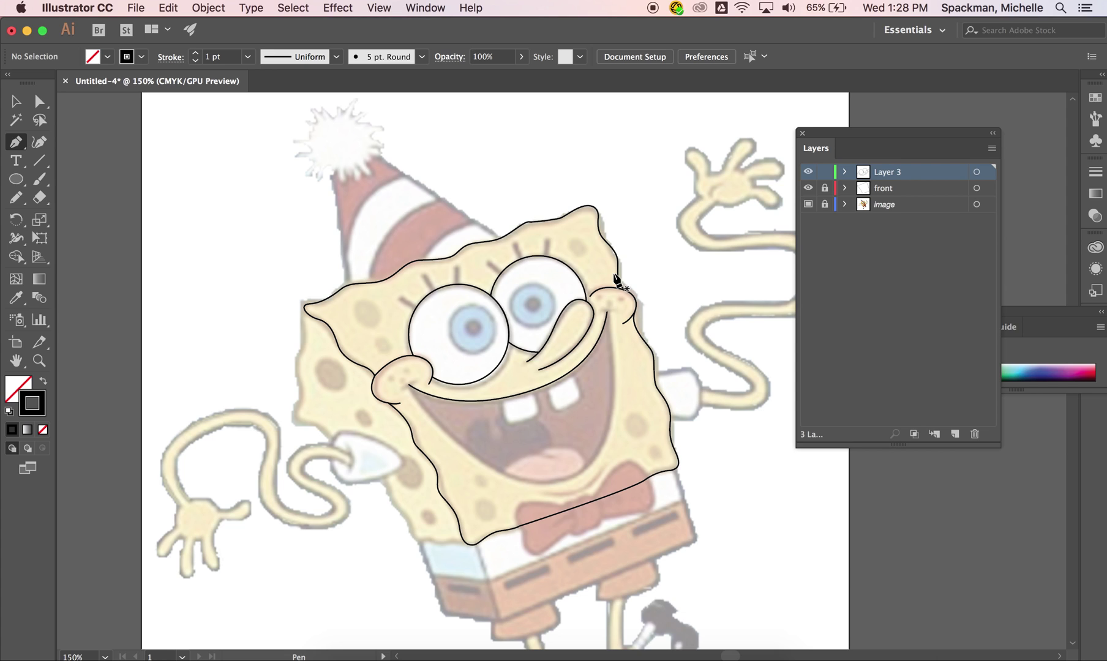
left_click(607, 314)
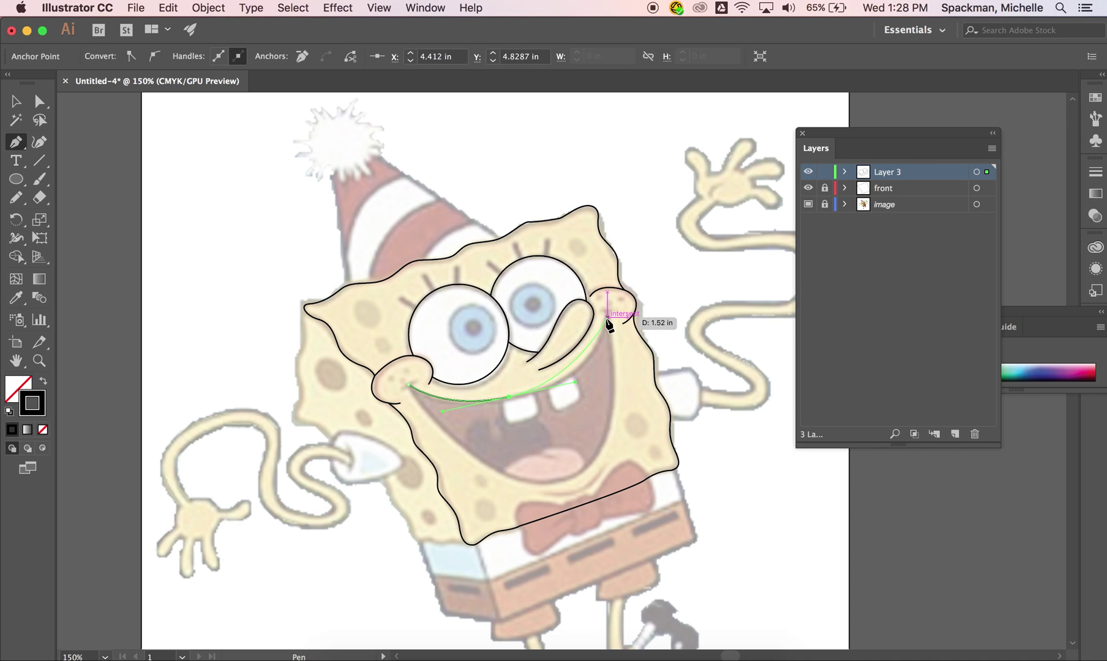
left_click_drag(607, 321, 604, 316)
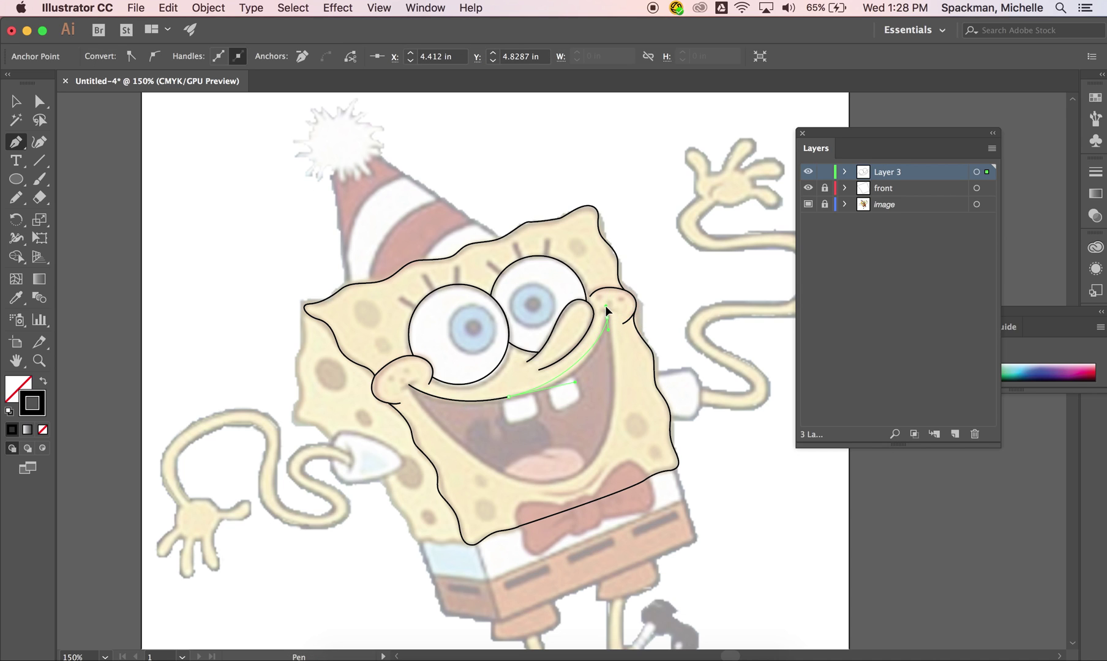
left_click_drag(539, 396, 589, 384)
Step: Trace the mouth's right side and lower edge with smooth curves, close the outline at the left corner, and deselect it
mouse_move(639, 315)
left_mouse_down()
mouse_move(637, 417)
mouse_move(622, 314)
mouse_move(634, 292)
mouse_move(612, 452)
mouse_move(637, 338)
mouse_move(620, 314)
mouse_move(627, 298)
mouse_move(650, 303)
mouse_move(630, 319)
mouse_move(654, 307)
mouse_move(689, 324)
mouse_move(614, 516)
mouse_move(601, 520)
left_mouse_up()
key("super+equal")
left_click_drag(575, 559, 548, 585)
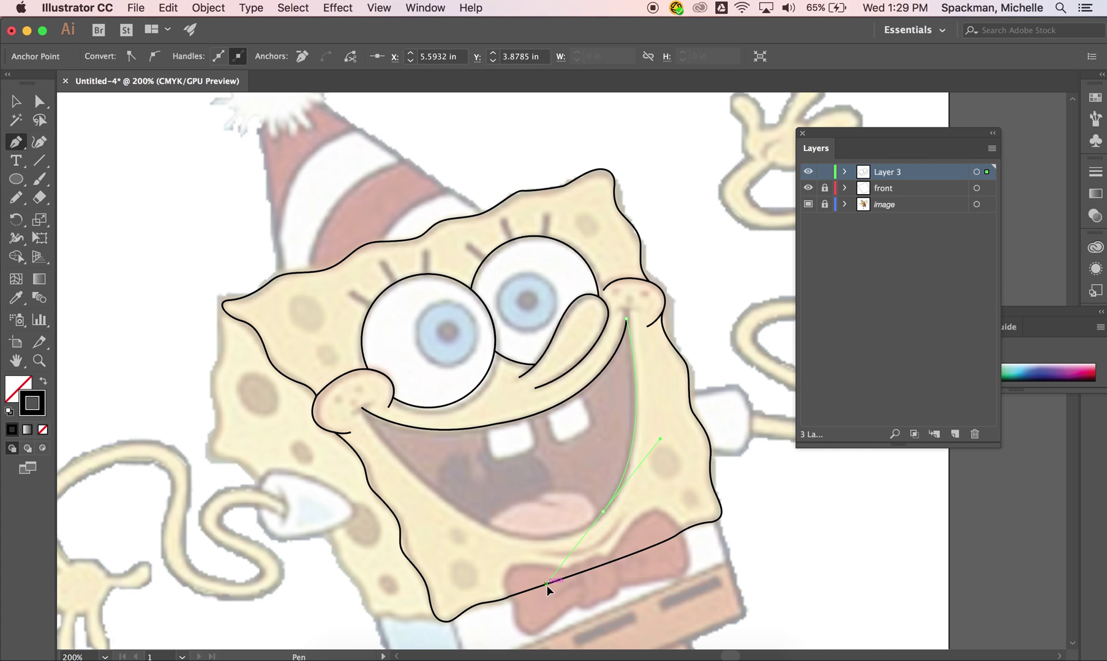
left_click_drag(548, 589, 548, 587)
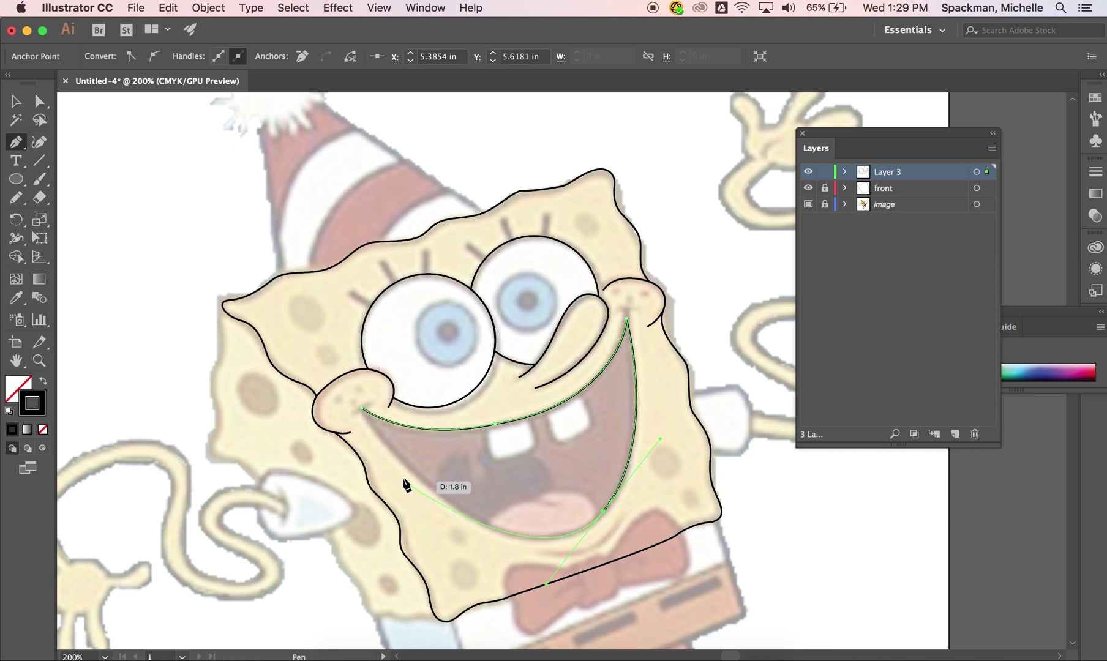
left_click(361, 406)
left_click_drag(342, 375, 303, 304)
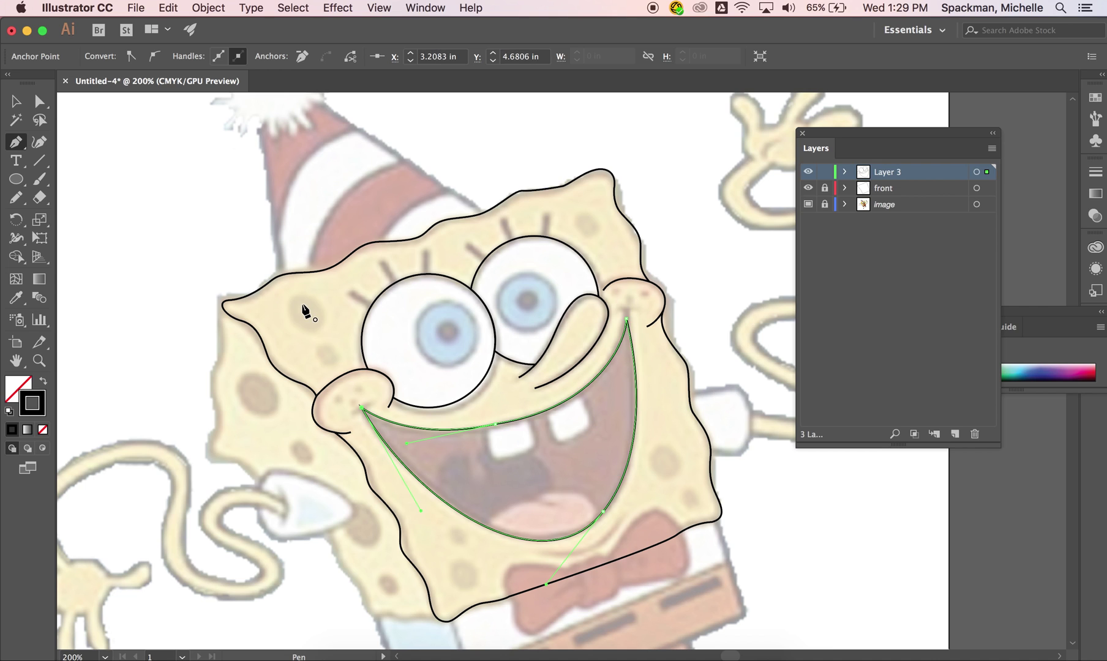
left_click(609, 307, "super")
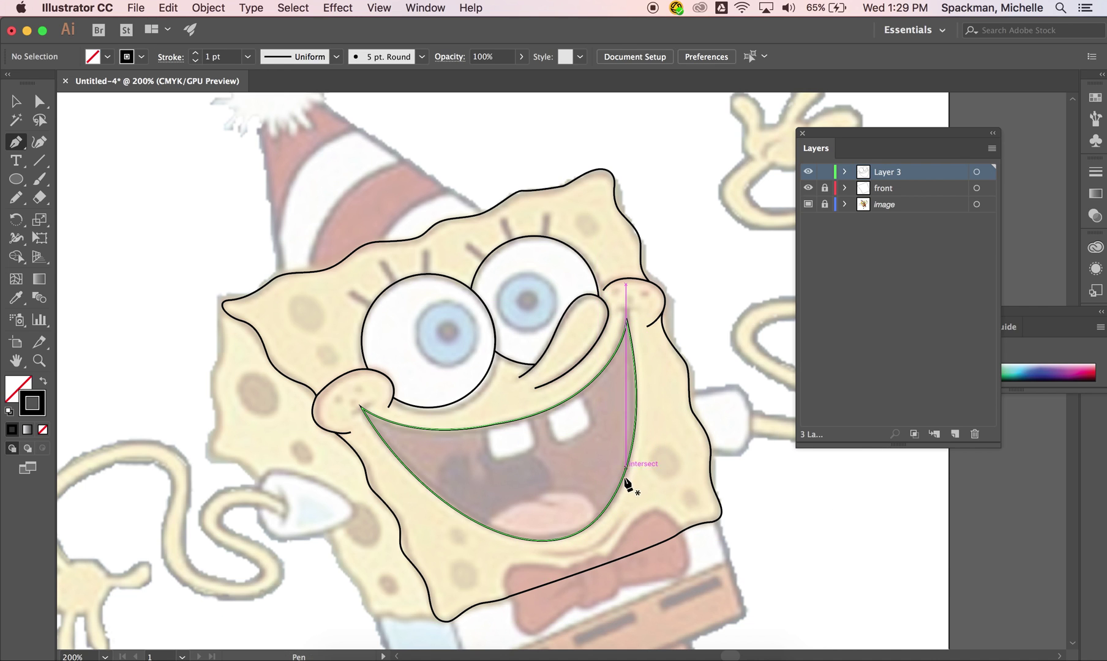
Step: Nudge the mouth outline's lower-right anchor and adjust its curve handle to fit the template, and deselect the outline
key("a")
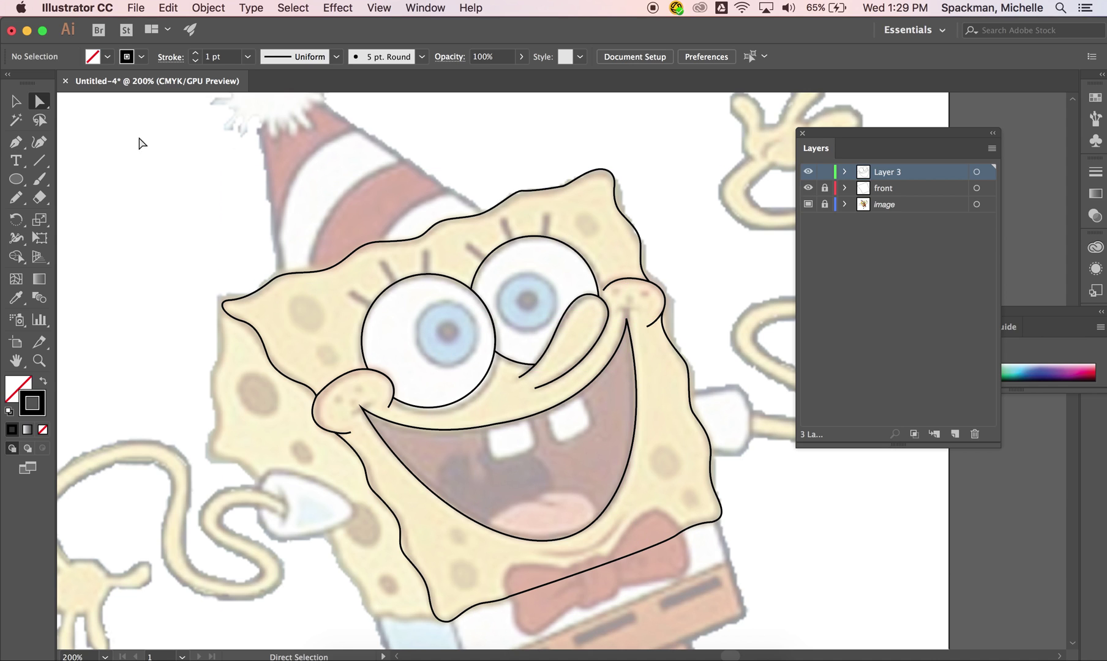
left_click(585, 527)
left_click(603, 510)
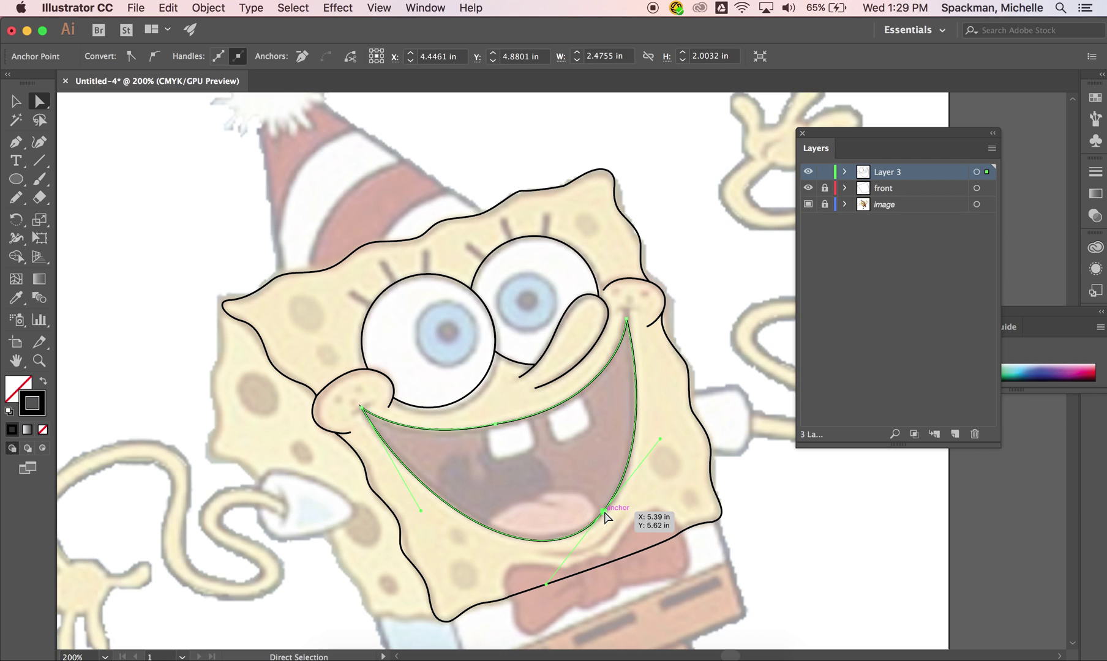
left_click_drag(604, 513, 605, 516)
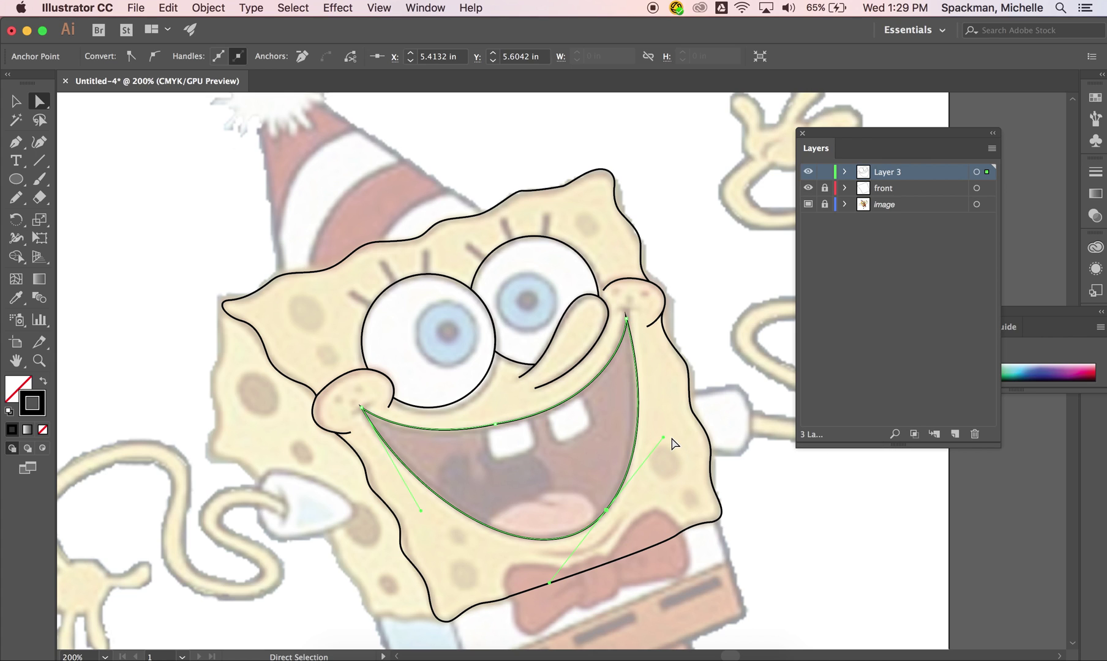
left_click_drag(664, 441, 659, 437)
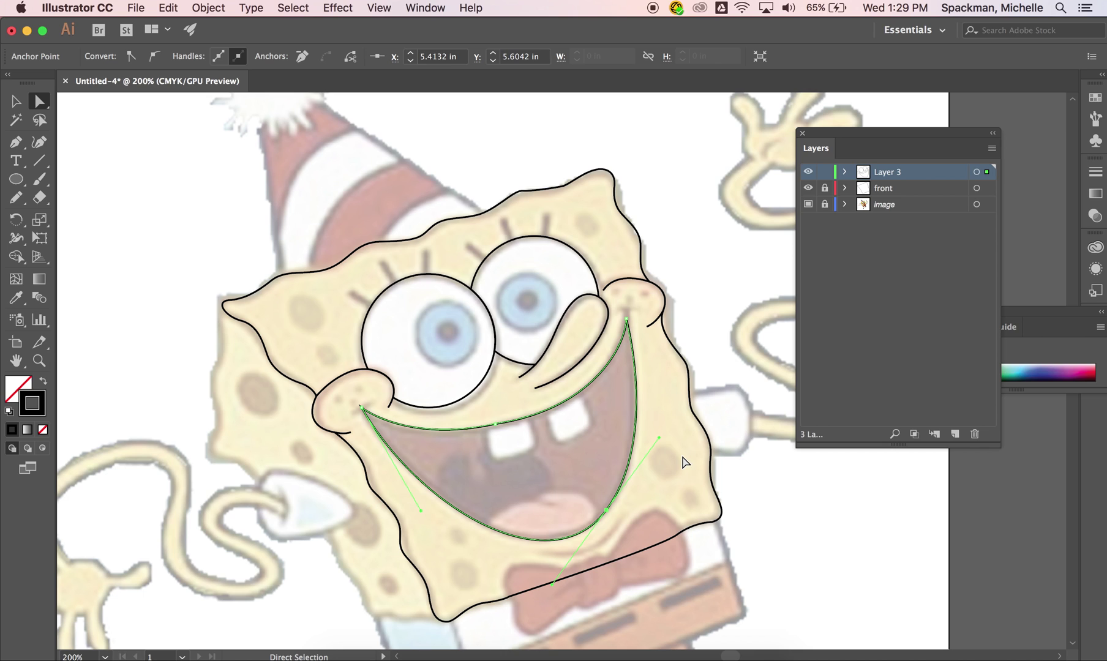
left_click(684, 464)
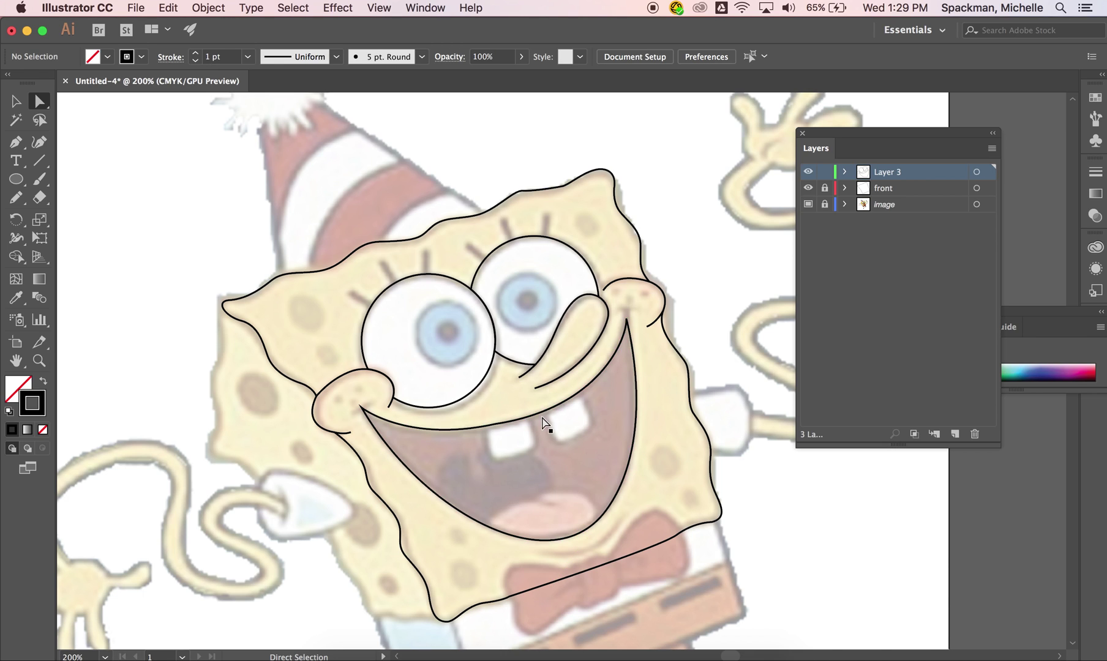
left_click(496, 423)
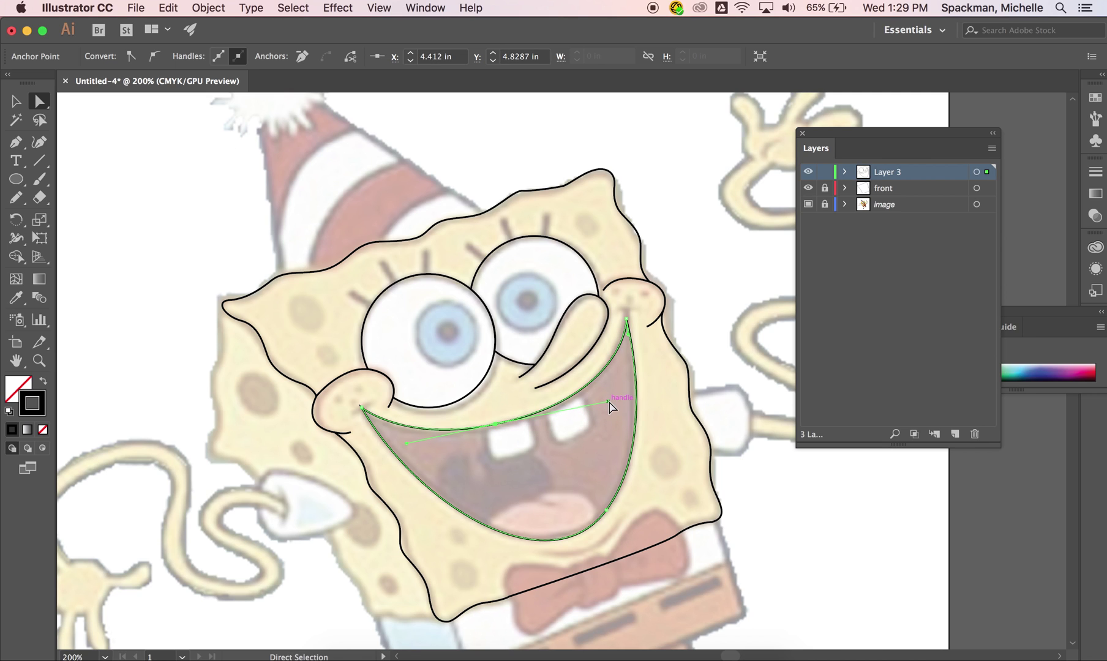
left_click(595, 448)
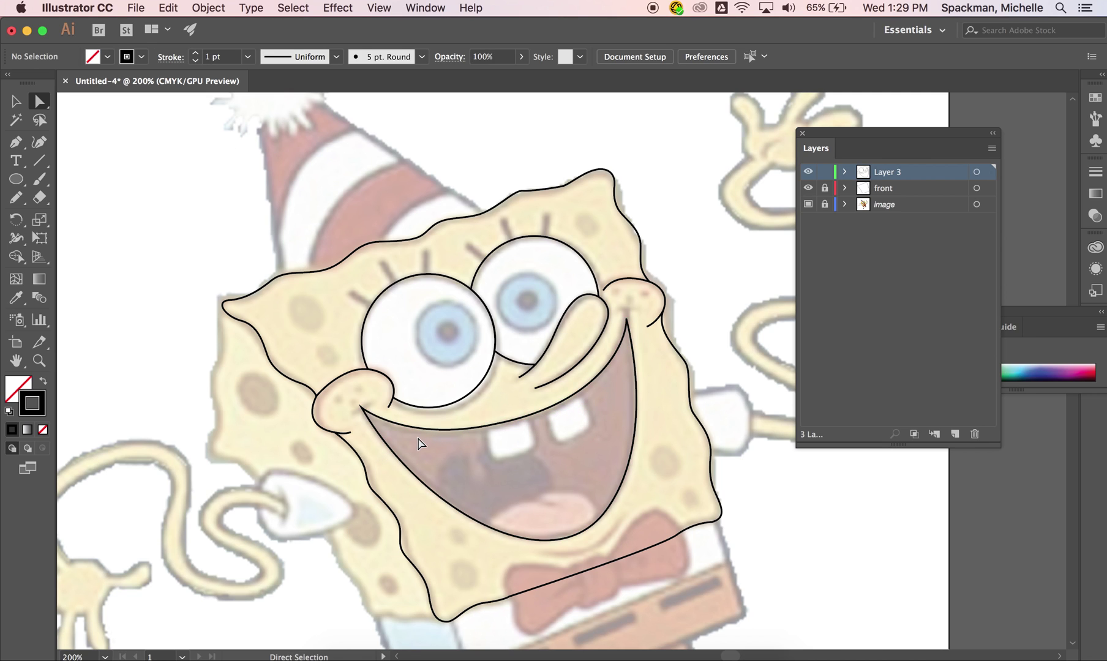
Step: Draw a short curved crease across the mouth's left corner on the left cheek with the Pen tool
scroll(417, 436, "up", 4)
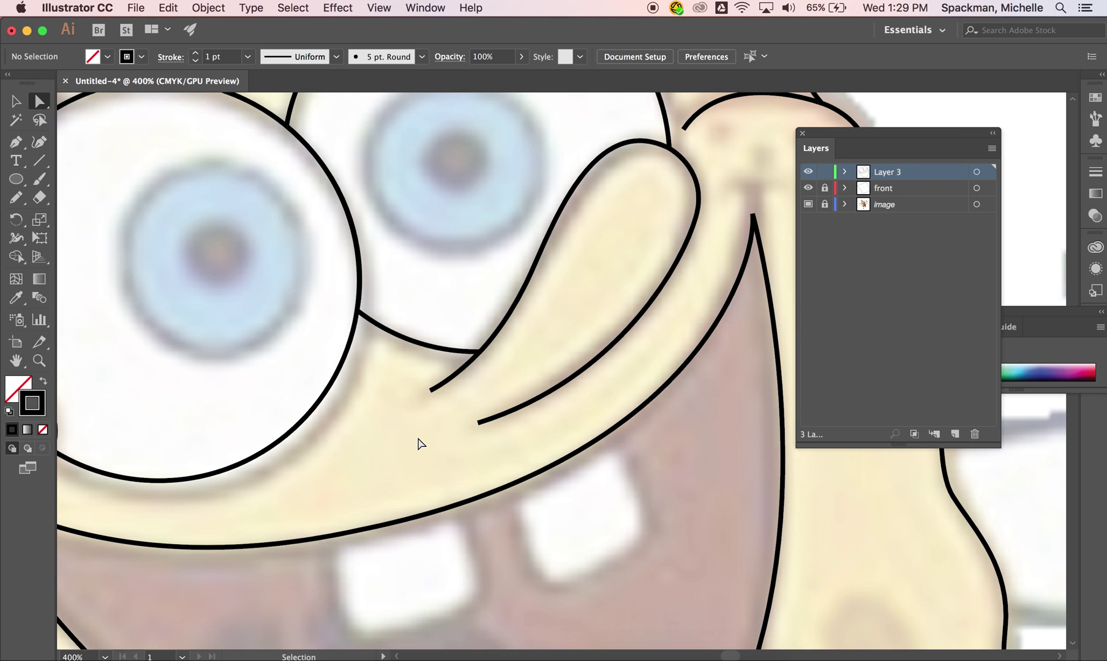
scroll(419, 438, "left", 3)
key("p")
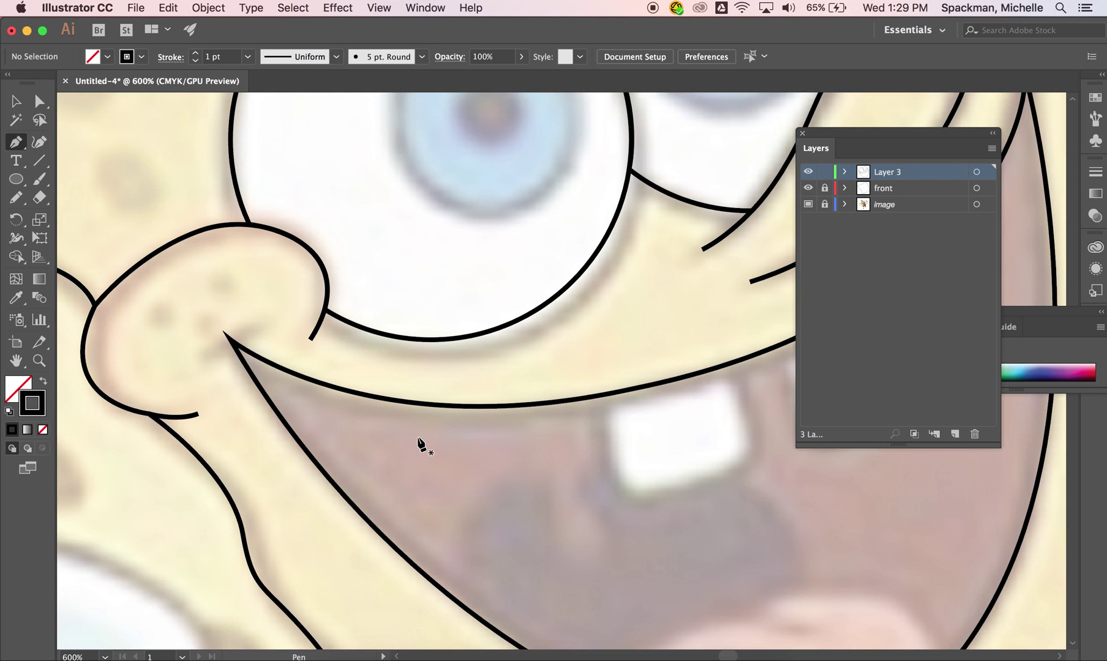
left_click(211, 365)
left_click(265, 327)
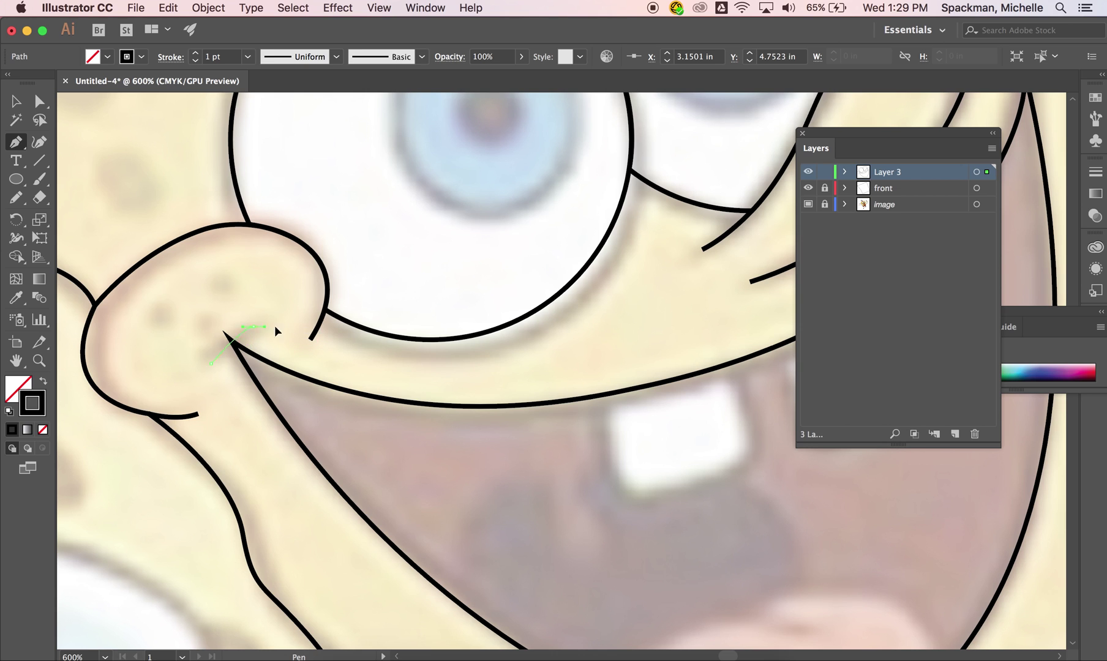
scroll(300, 333, "right", 10)
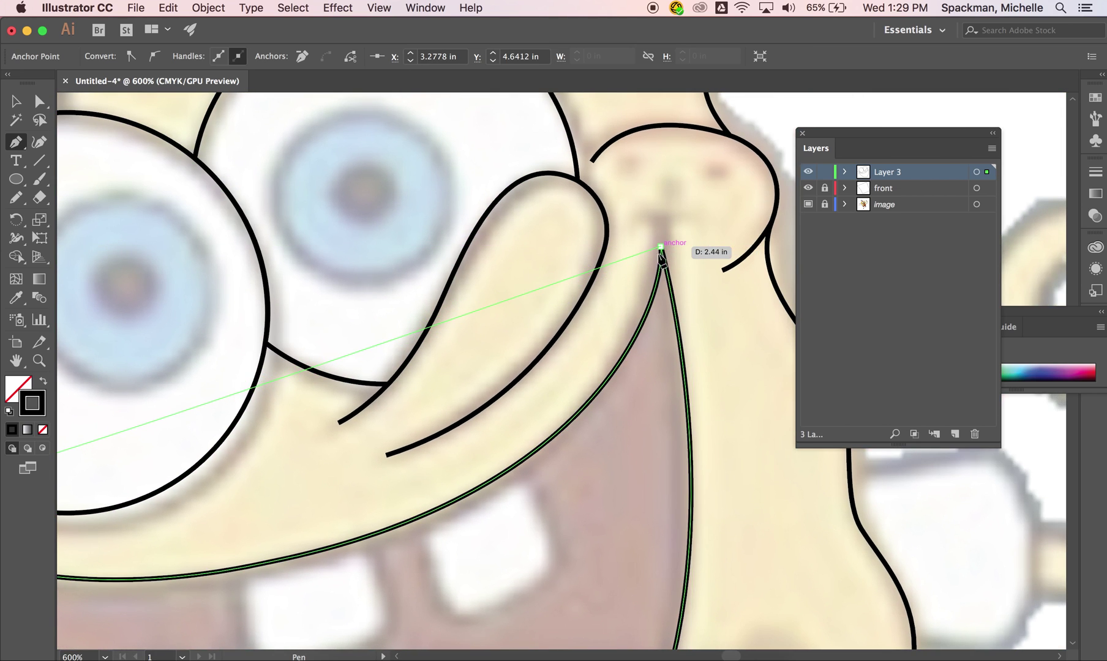
left_click(647, 246)
key("super+z")
key("super+z")
Step: Move the anchor at the mouth's right corner up to X 5.59 in, Y 3.79 in, inside the right cheek
key("a")
left_click_drag(661, 252, 661, 217)
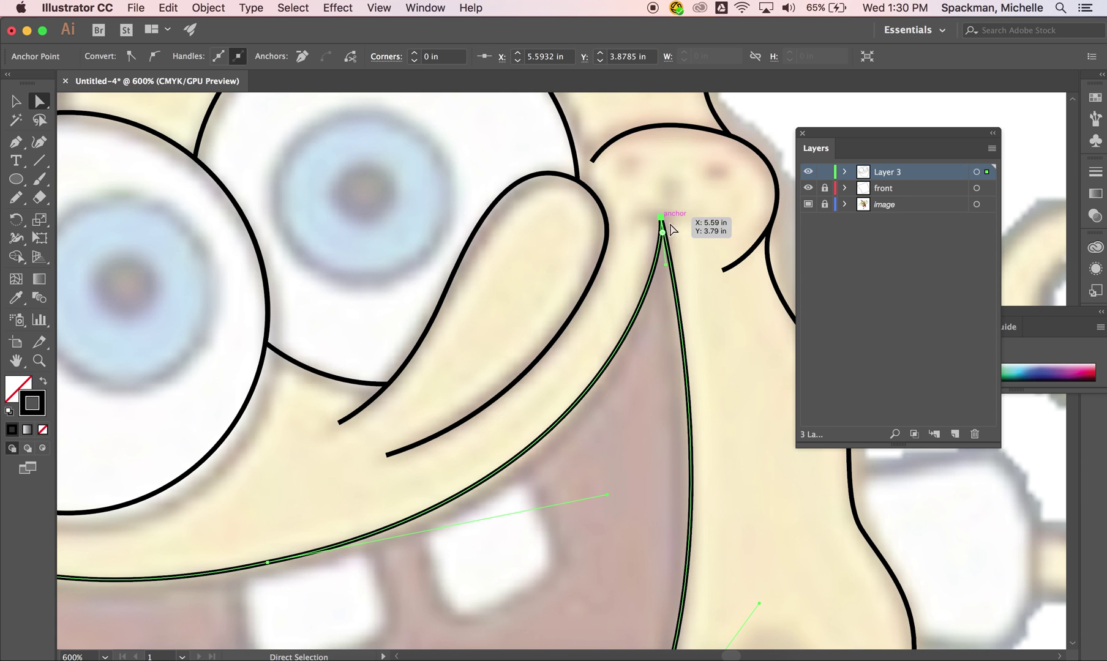
left_click_drag(606, 494, 591, 507)
left_click(725, 367)
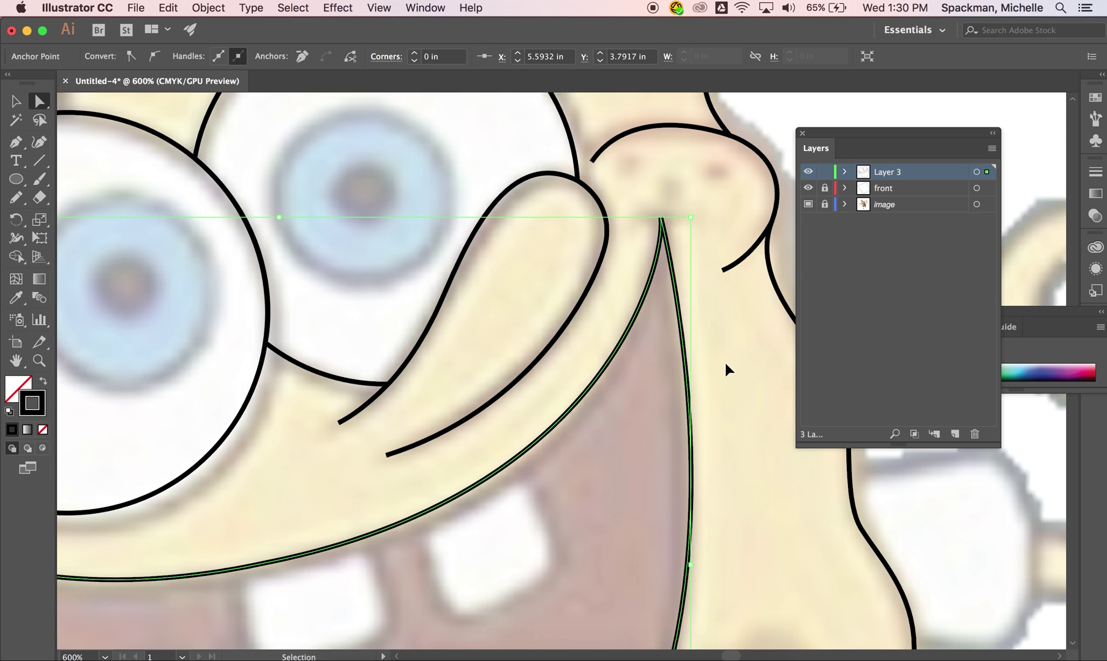
Step: Draw a short curved crease across the mouth's right corner on the right cheek with the Pen tool, and deselect it
key("p")
mouse_move(630, 221)
left_mouse_down()
mouse_move(701, 227)
mouse_move(715, 243)
left_mouse_up()
key("super+shift+a")
key("super+minus")
key("super+minus")
key("super+minus")
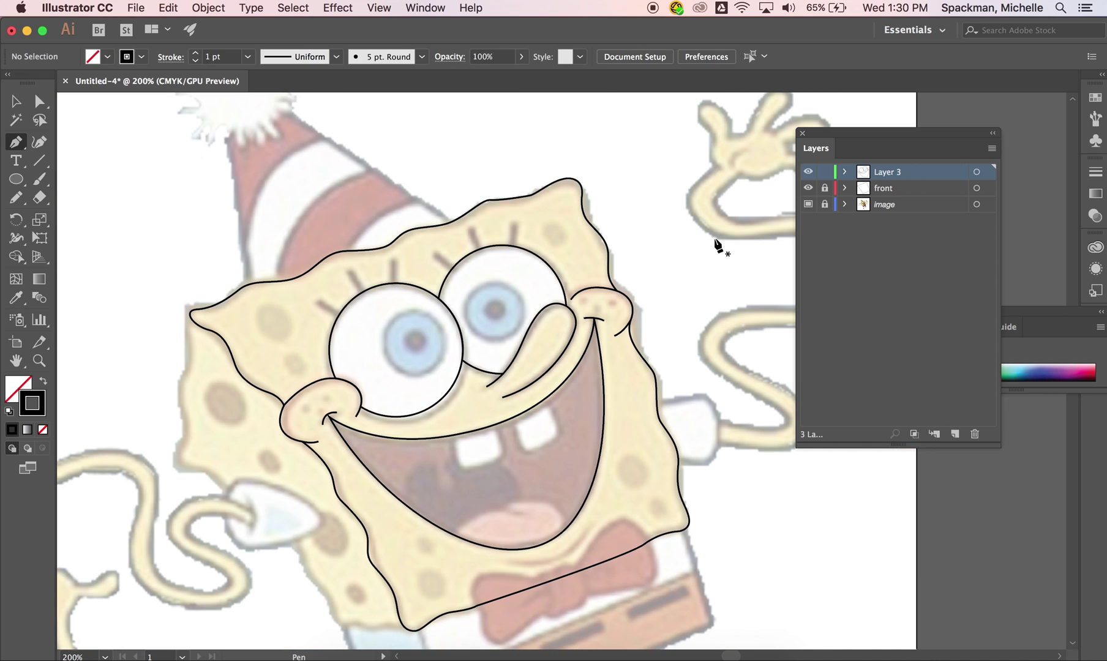
scroll(561, 216, "left", 3)
scroll(560, 216, "down", 2)
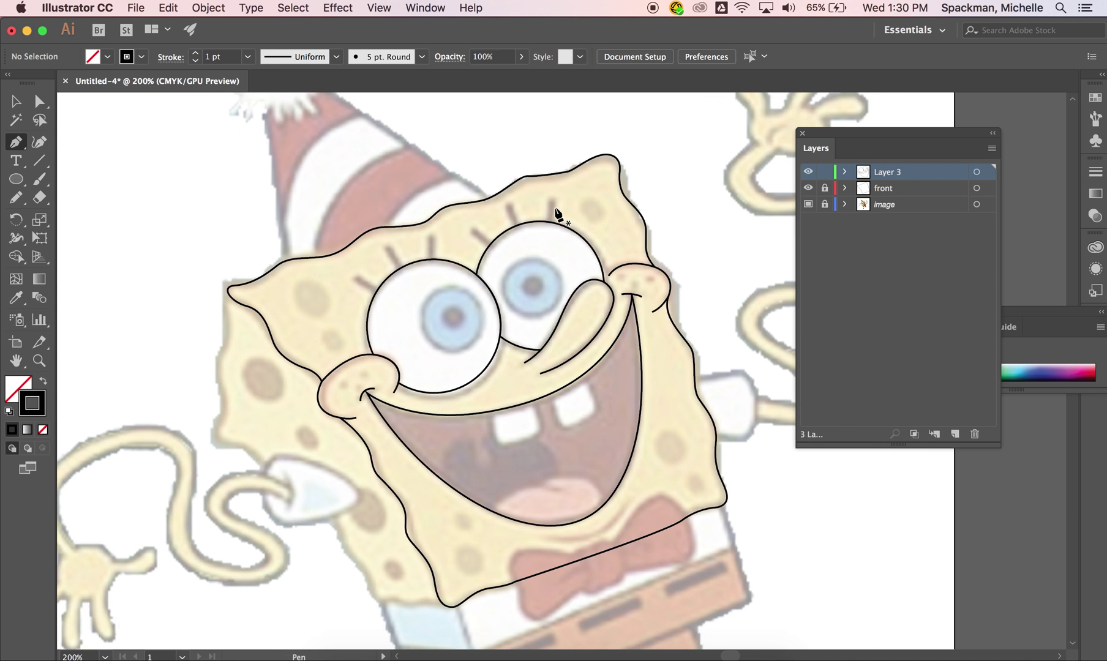
key("super+plus")
key("super+plus")
key("super+plus")
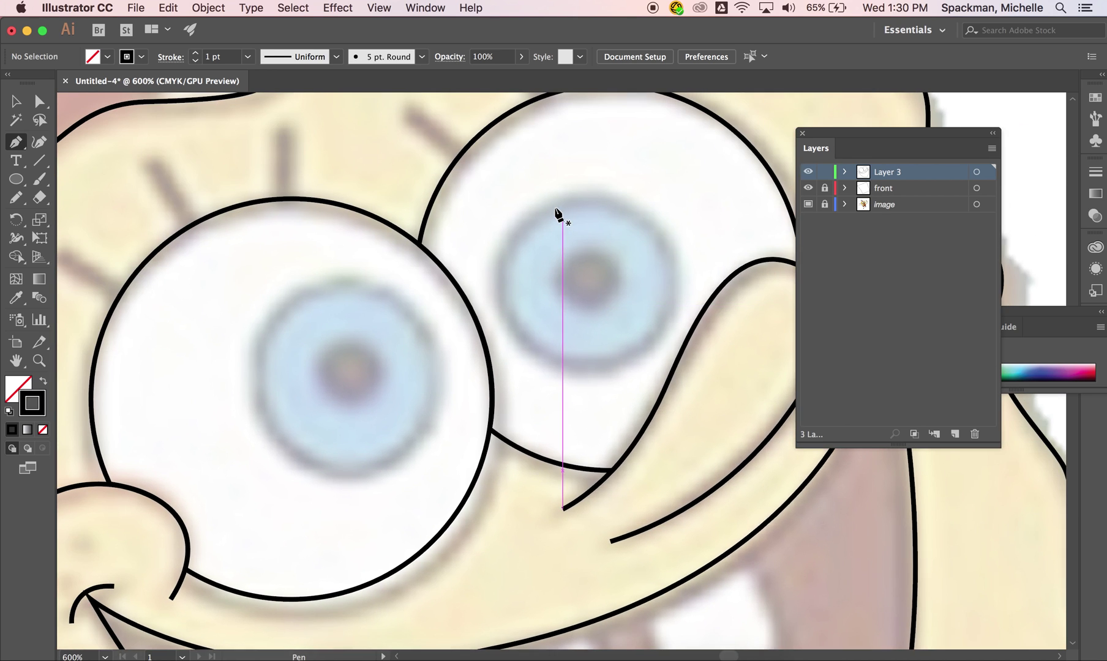
Step: Trace the three eyelashes above the right eye as straight lines with the Line Segment tool, deselecting each one
scroll(558, 215, "up", 3)
scroll(558, 216, "left", 1)
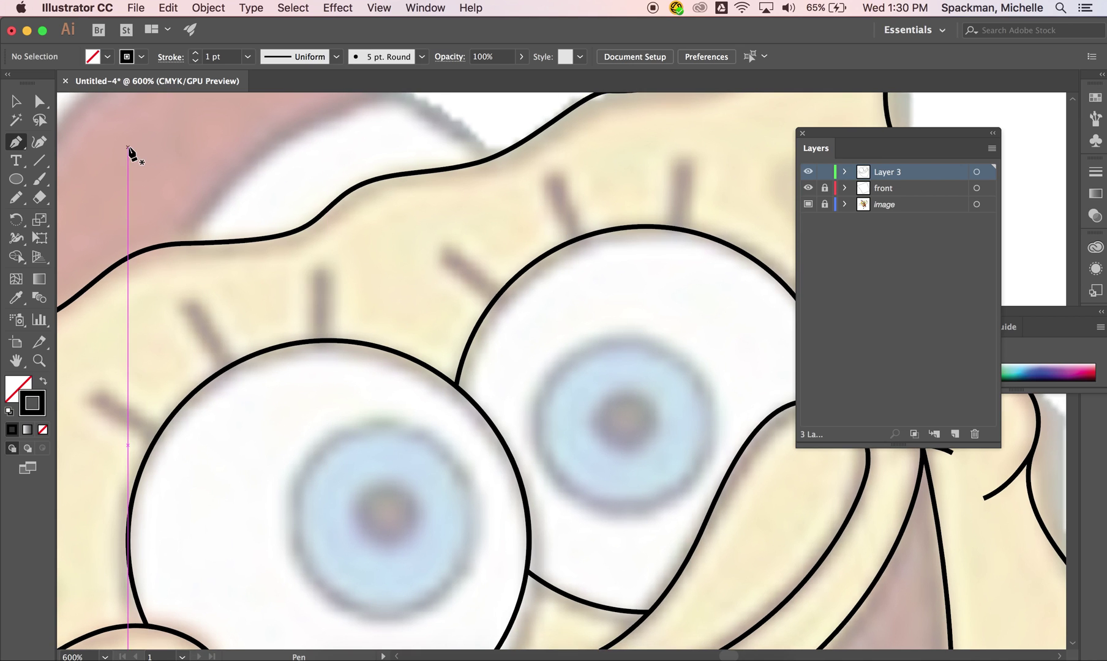
left_click(40, 162)
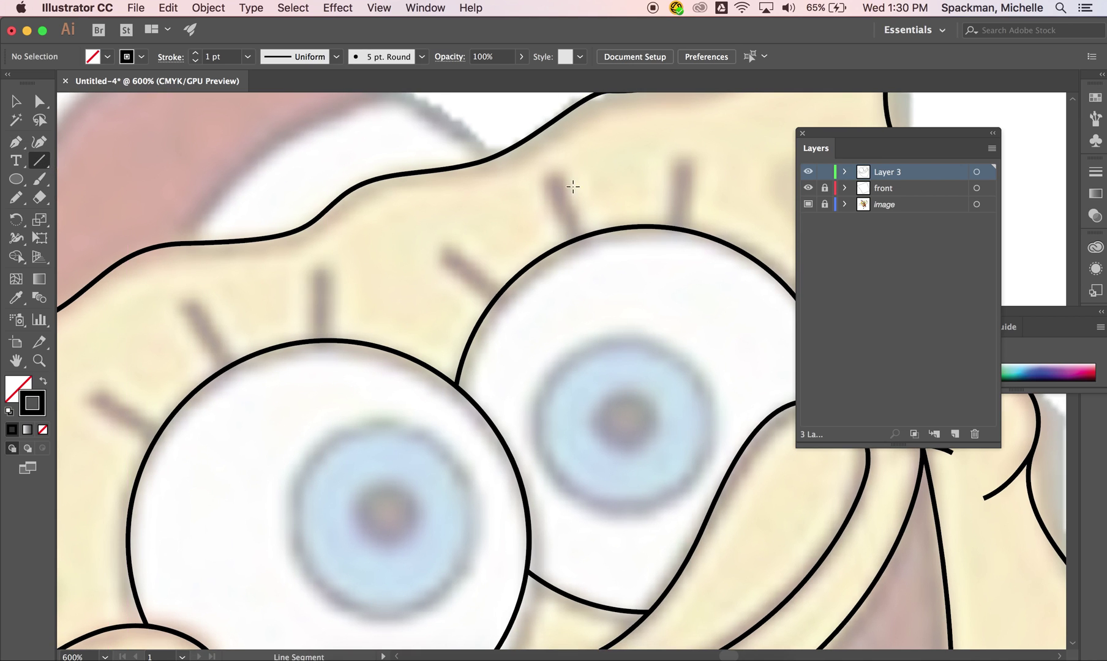
left_click_drag(579, 237, 554, 179)
key("super+shift+a")
left_click_drag(679, 228, 692, 165)
key("super+shift+a")
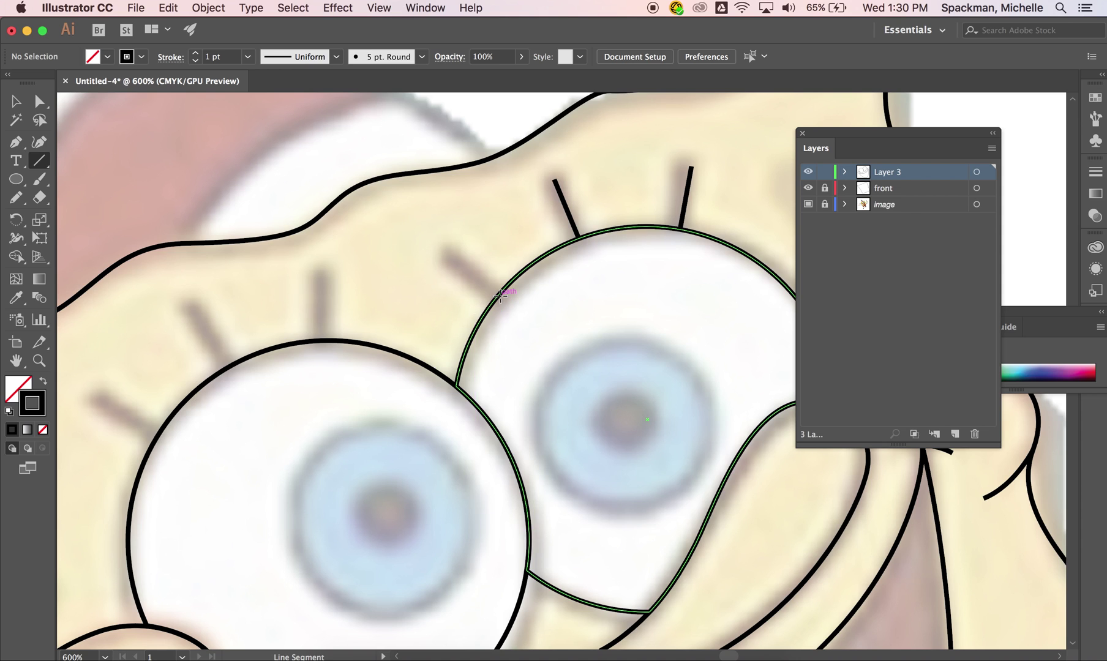
left_click_drag(498, 295, 441, 250)
key("super+shift+a")
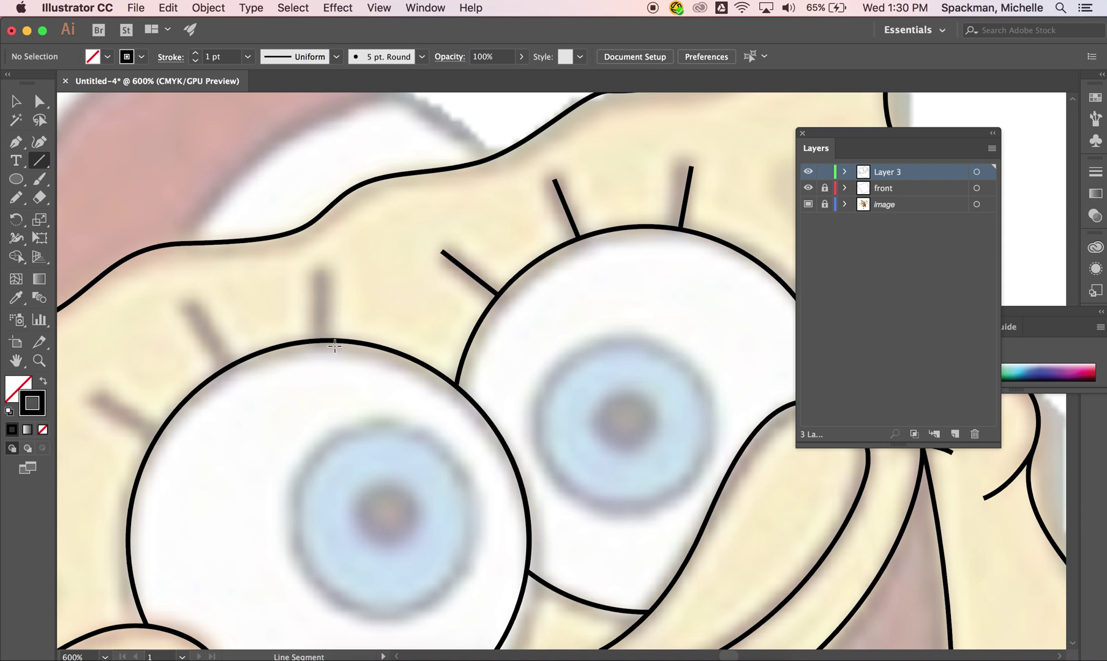
Step: Trace the three eyelashes above the left eye as straight lines, deselecting each one
mouse_move(328, 340)
left_mouse_down()
mouse_move(365, 345)
mouse_move(365, 284)
mouse_move(333, 278)
left_mouse_up()
key("super+shift+a")
mouse_move(229, 366)
left_mouse_down()
mouse_move(244, 359)
mouse_move(193, 313)
left_mouse_up()
key("super+shift+a")
mouse_move(158, 435)
left_mouse_down()
mouse_move(190, 437)
mouse_move(144, 398)
mouse_move(101, 399)
left_mouse_up()
key("super+shift+a")
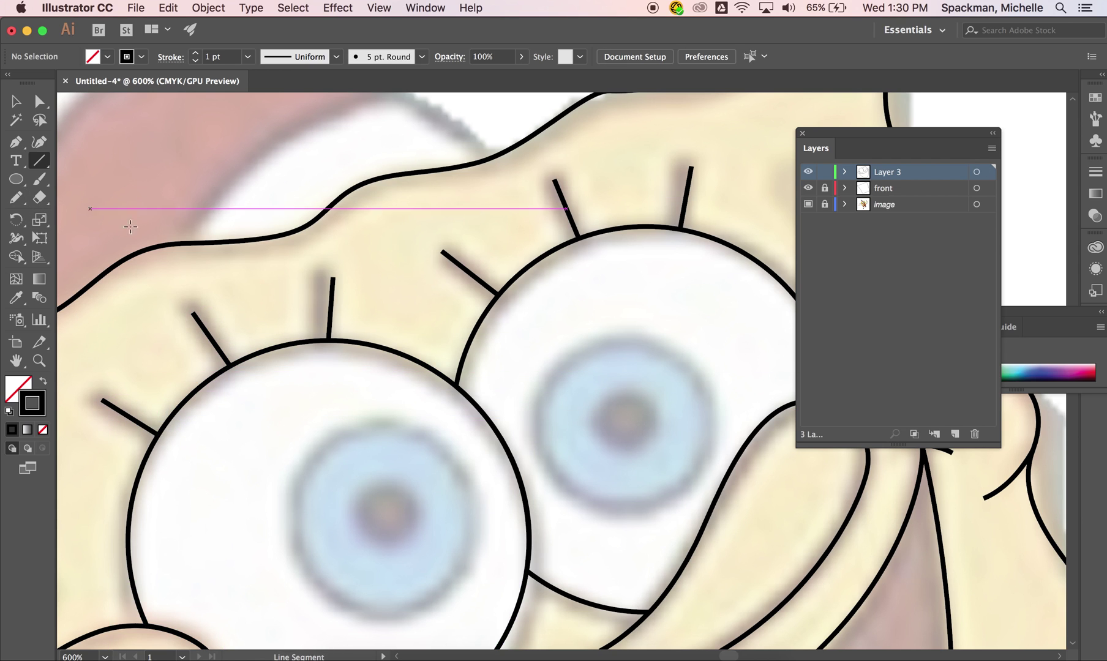
Step: Draw a circle about 0.57 in wide around the left eye's iris with the Ellipse tool and fit it to the template
left_click(16, 179)
scroll(289, 394, "down", 5)
scroll(289, 395, "right", 3)
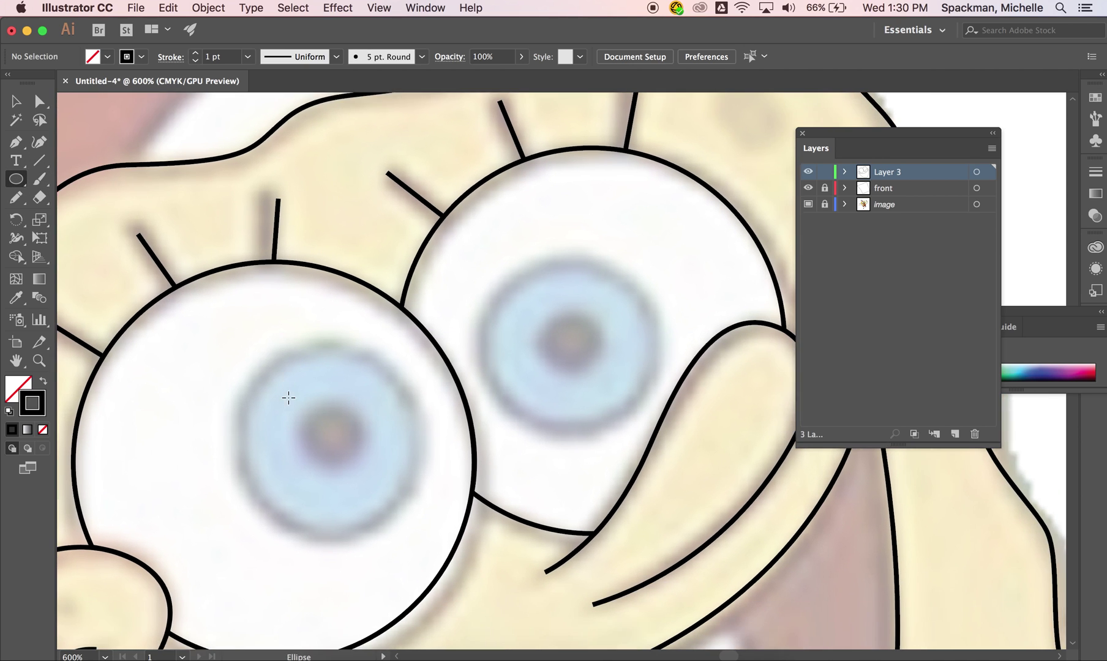
left_click_drag(310, 402, 228, 308)
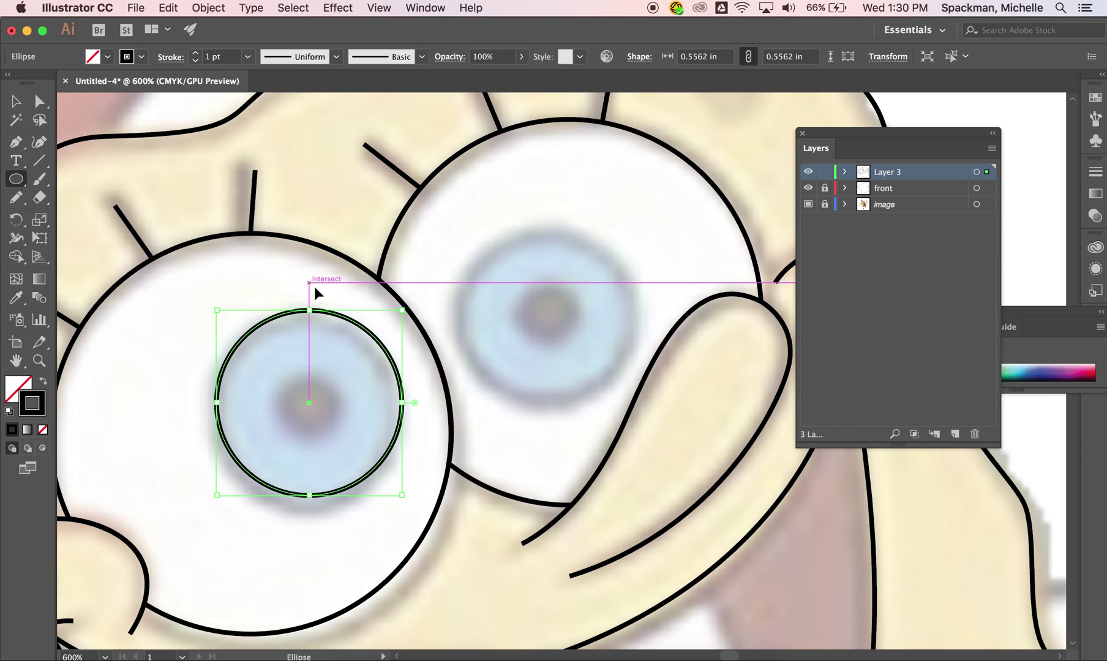
key("v")
left_click_drag(352, 325, 347, 330)
left_click_drag(212, 503, 206, 510)
left_click(207, 519)
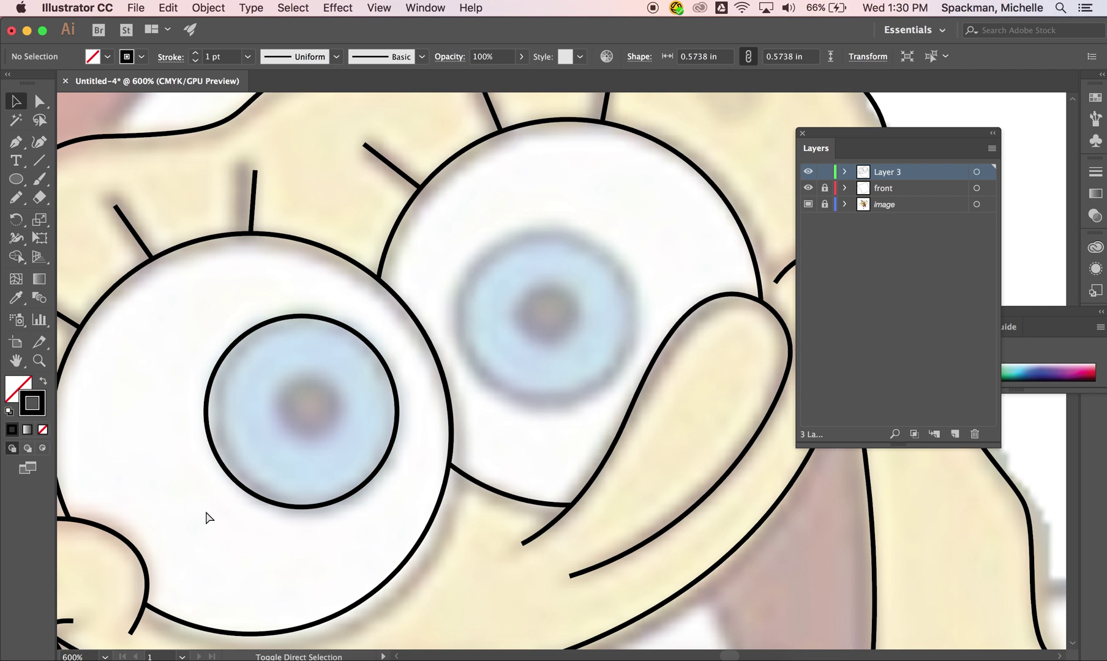
Step: Copy the left eye's iris circle and paste the duplicate in place
left_click(385, 460)
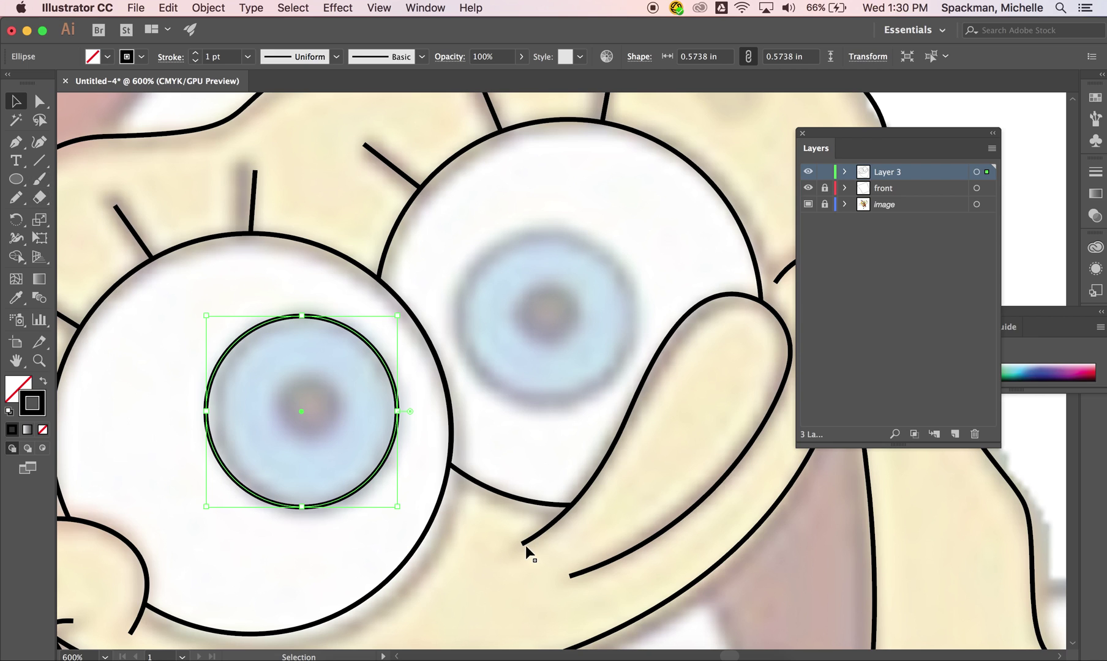
left_click(320, 388)
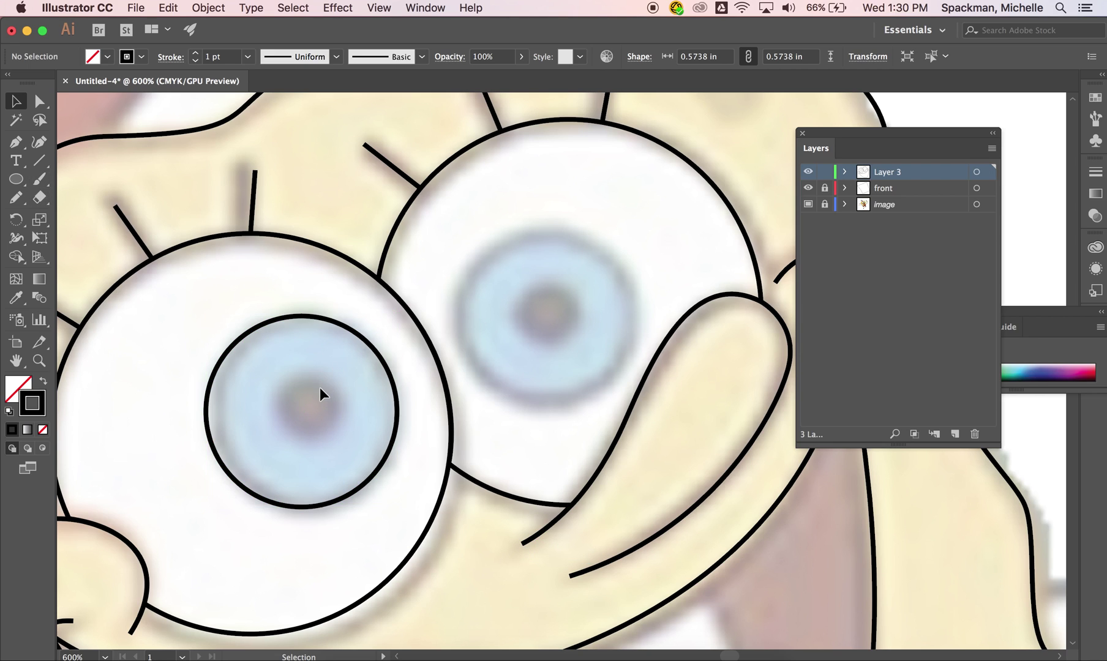
left_click(370, 354)
key("a")
key("v")
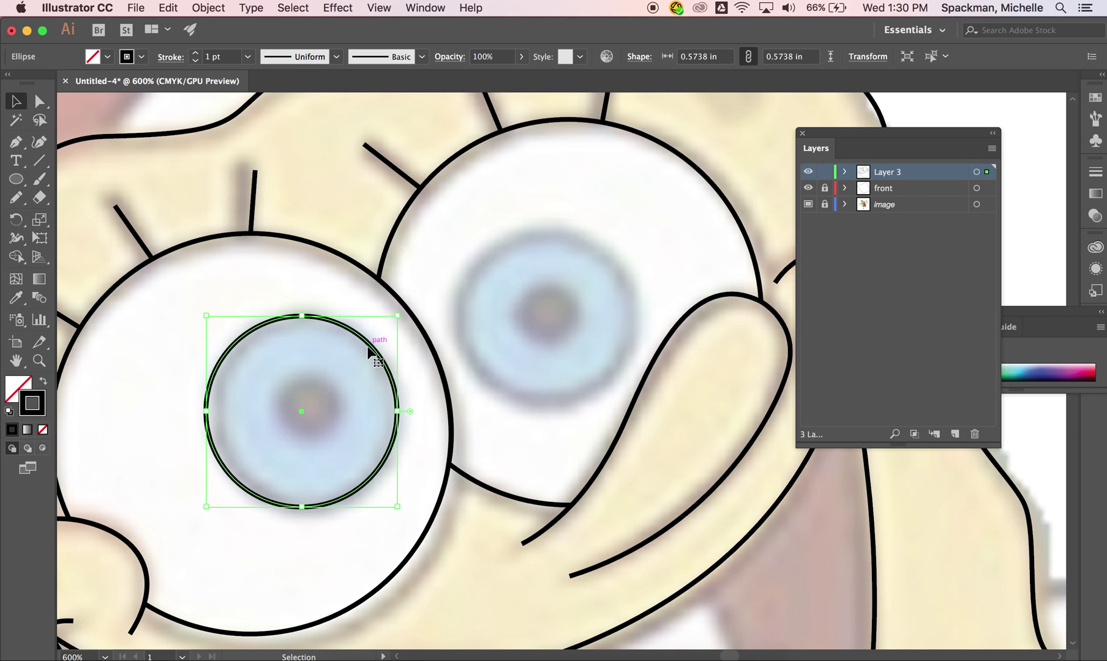
left_click(169, 8)
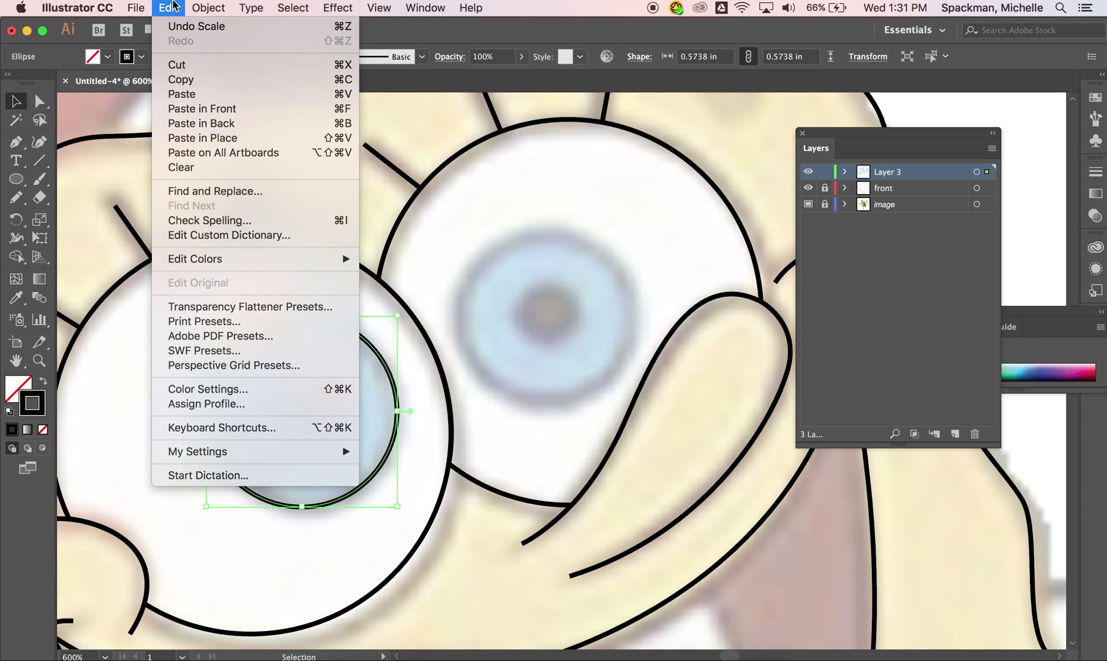
left_click(218, 141)
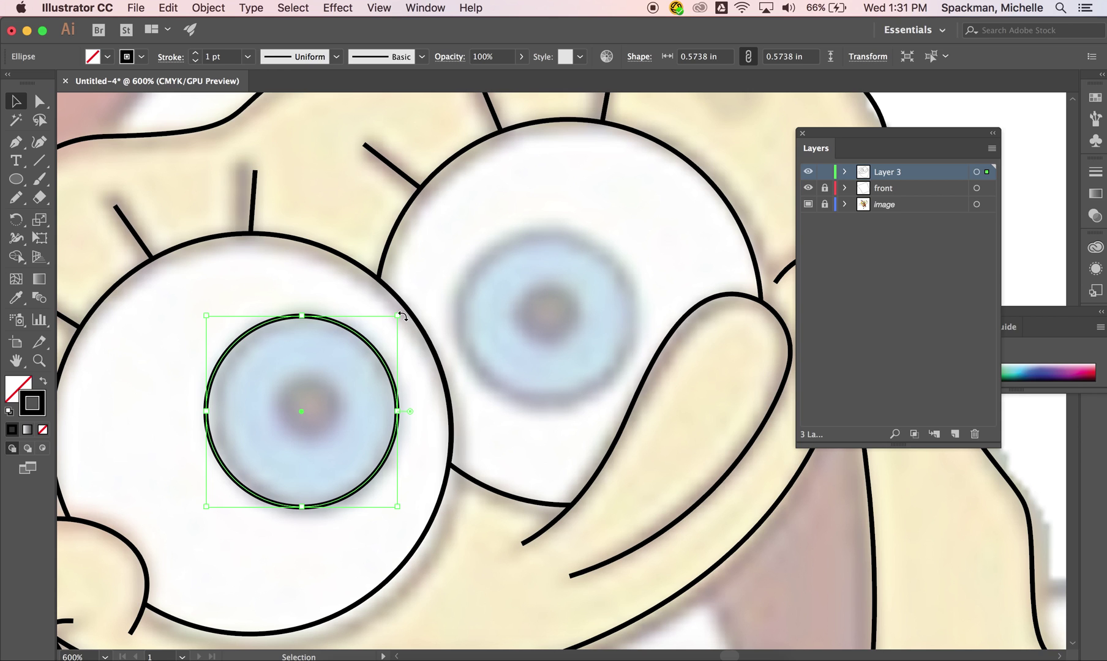
Step: Scale the duplicate circle down to about 0.16 in, nudge it over the left eye's pupil, and deselect it
left_click_drag(402, 317, 328, 384)
key("Left")
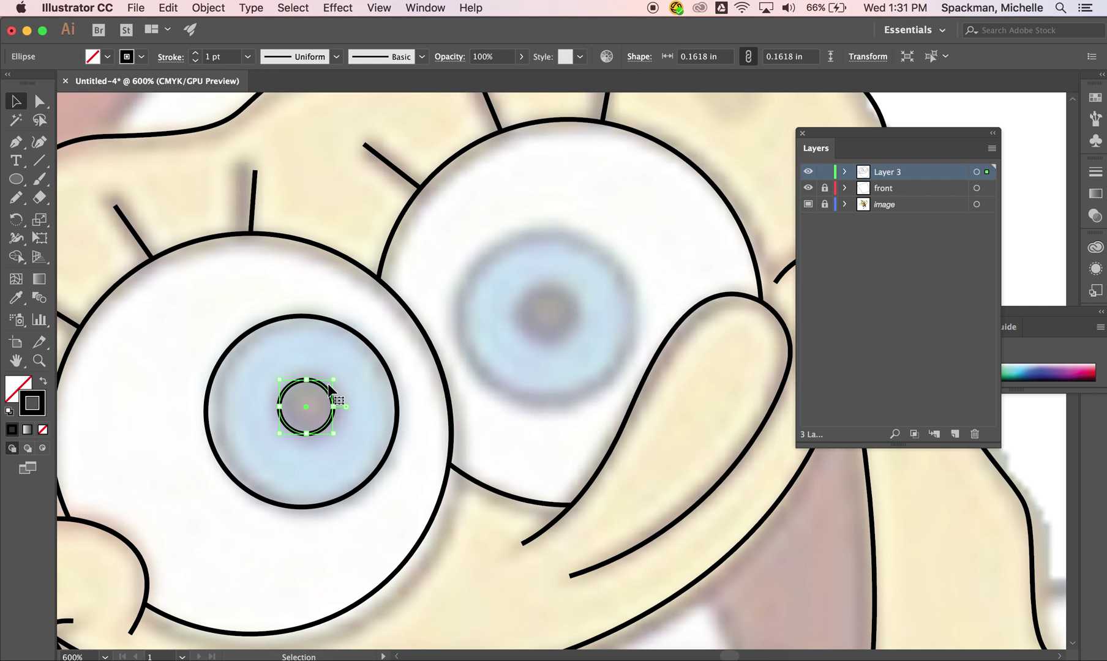
key("Right")
key("Up")
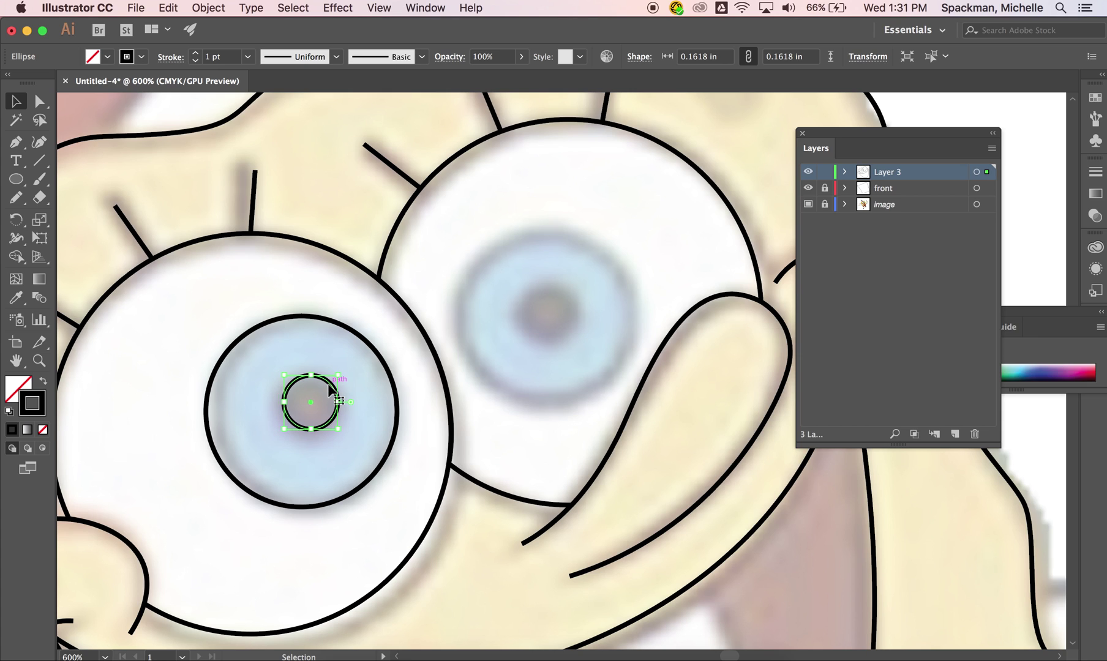
left_click(365, 396)
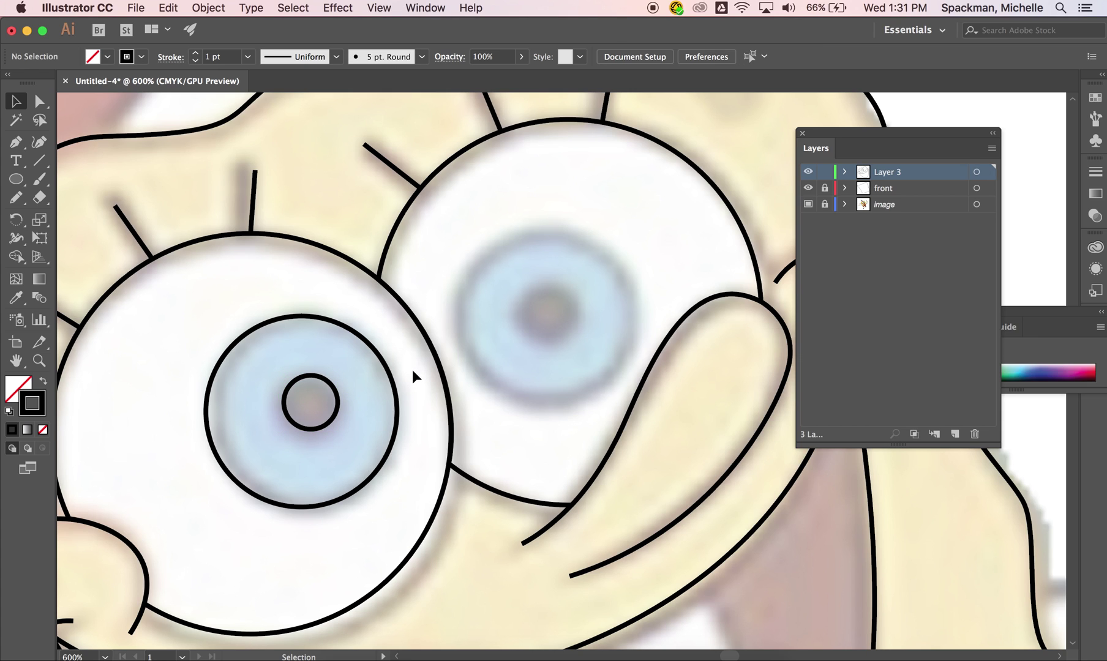
Step: Copy the left eye's iris and pupil circles together, paste them, and move the copy over the right eye's iris
left_click(316, 397)
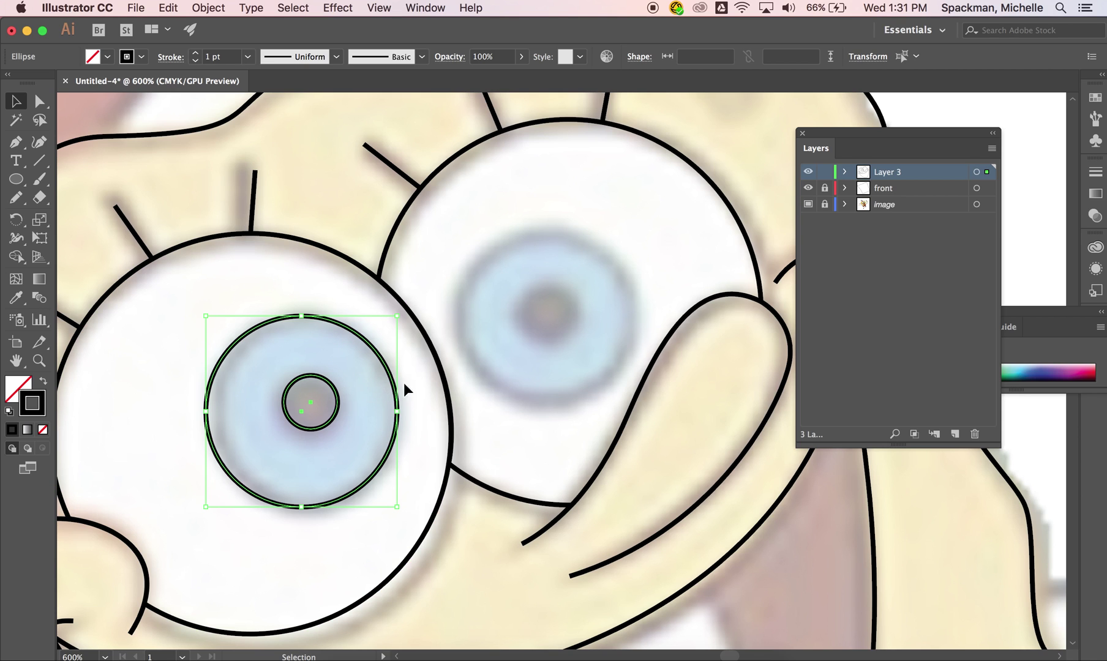
left_click(168, 8)
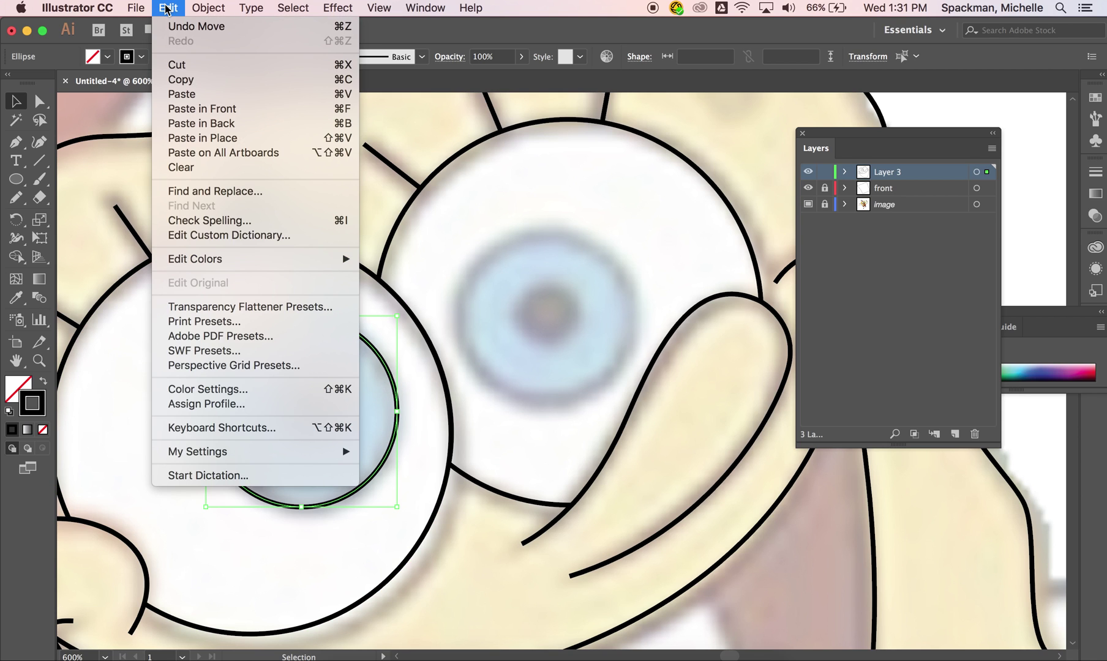
left_click(187, 77)
left_click(168, 7)
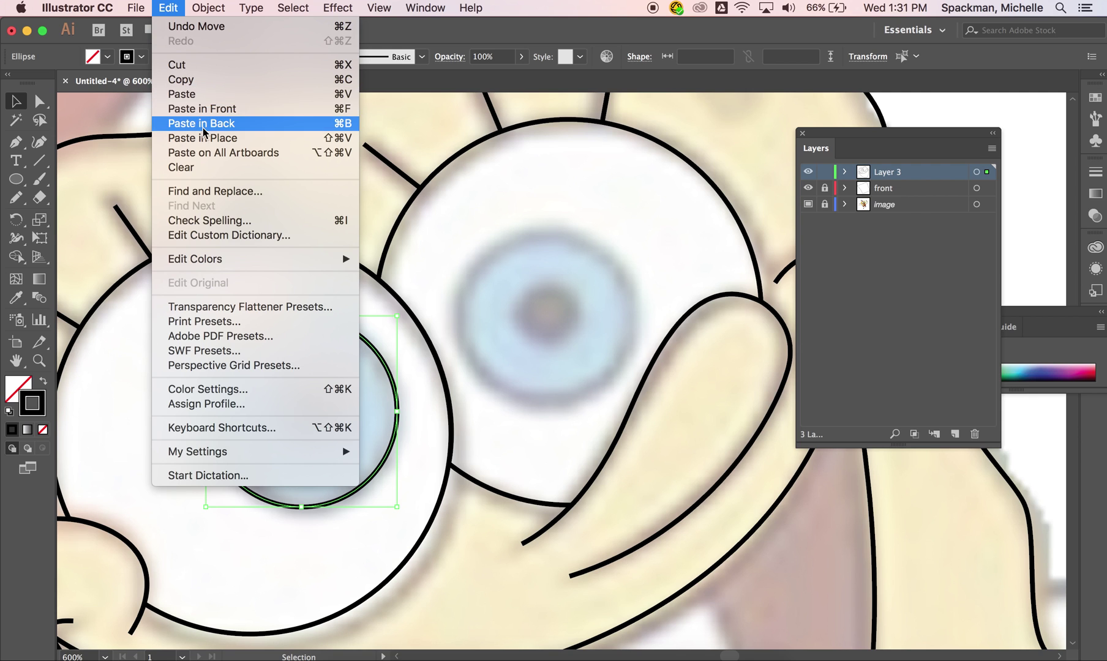
left_click(184, 94)
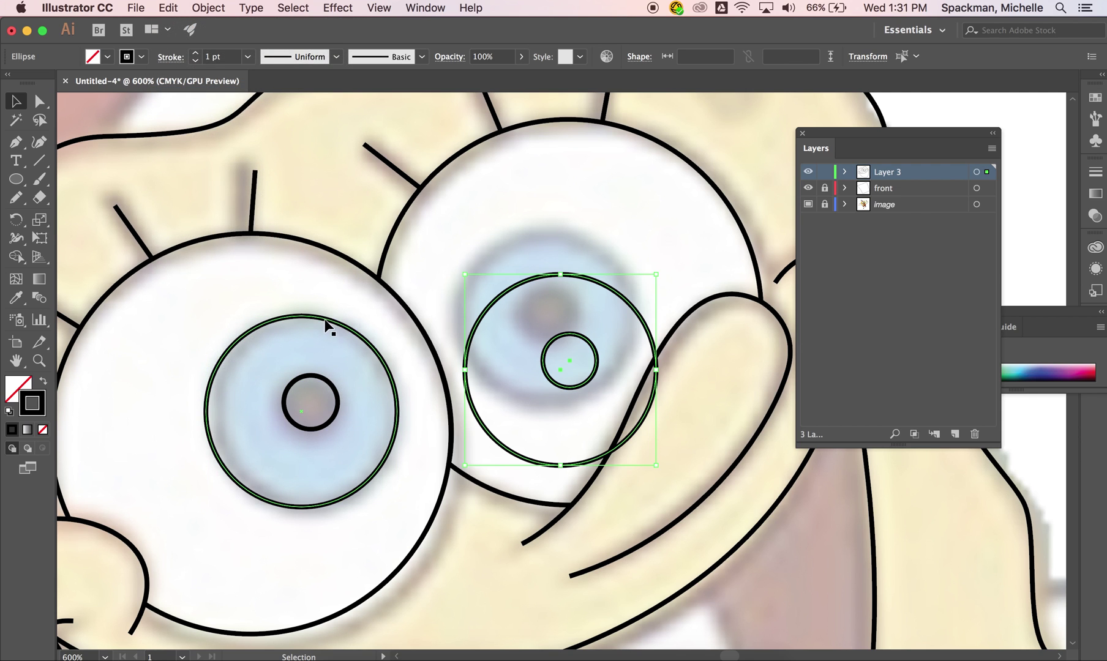
left_click_drag(478, 327, 470, 257)
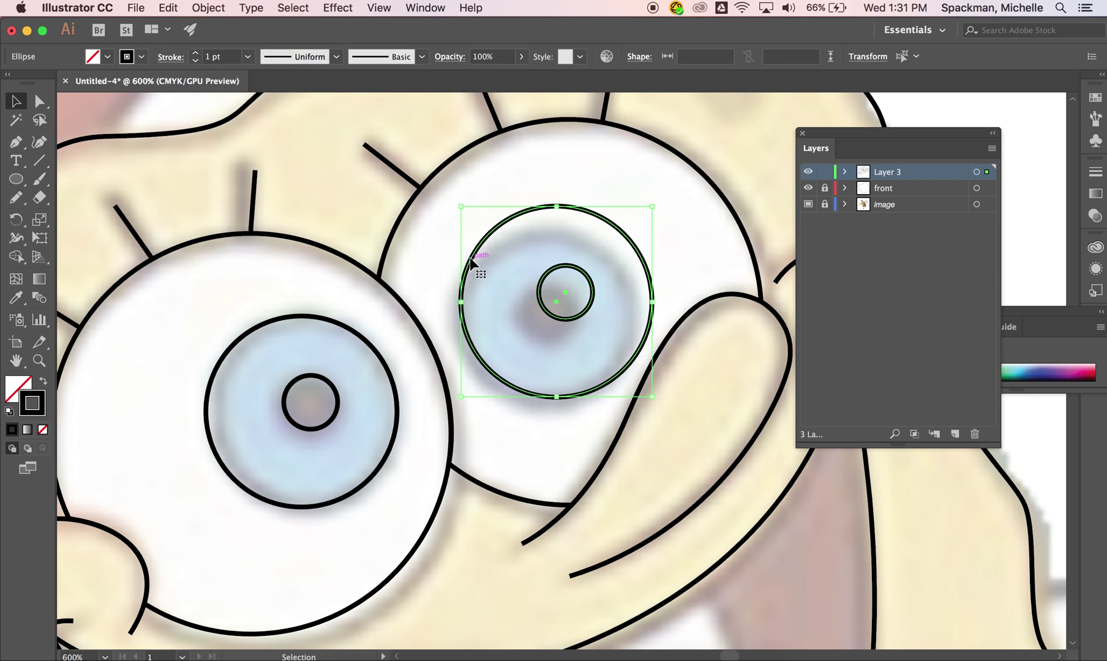
Step: Nudge the pasted iris and pupil down-left and scale them down slightly to match the right eye's template iris
key("Left")
key("Left")
key("Down")
key("Down")
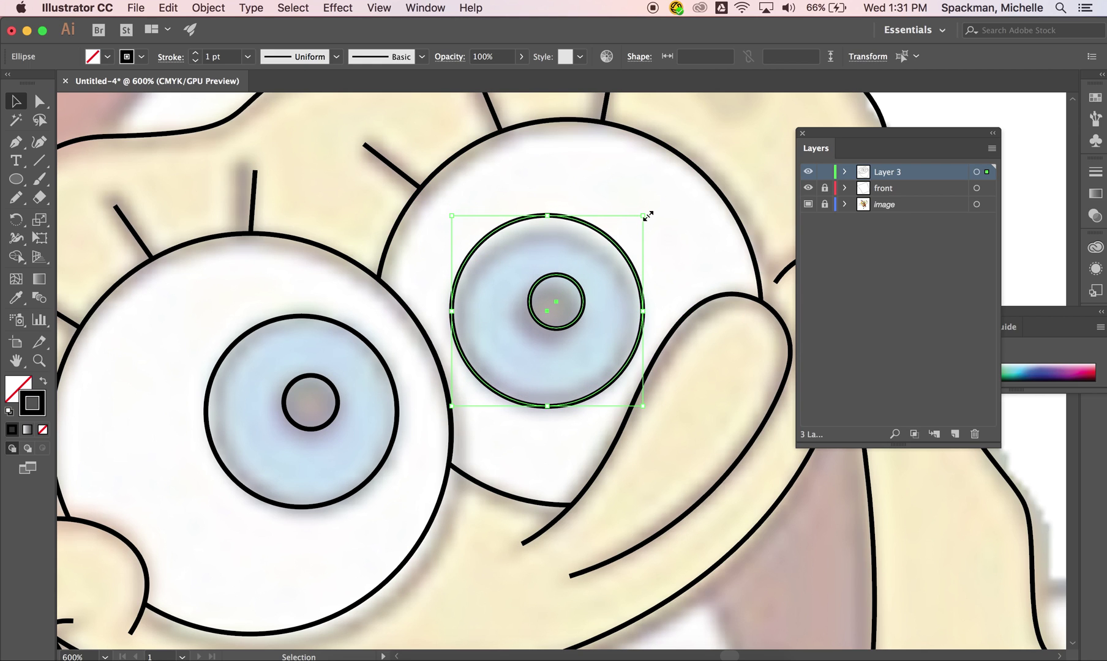
left_click_drag(647, 216, 639, 222)
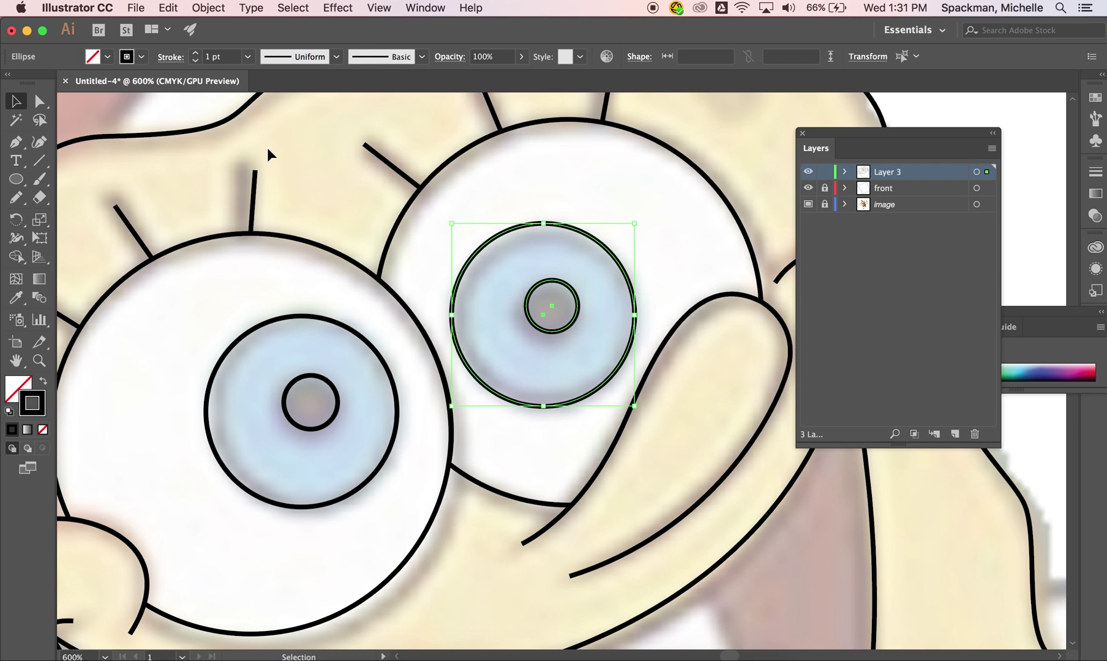
Step: Reflect the right eye's iris and pupil across the vertical axis
left_click(165, 8)
mouse_move(196, 6)
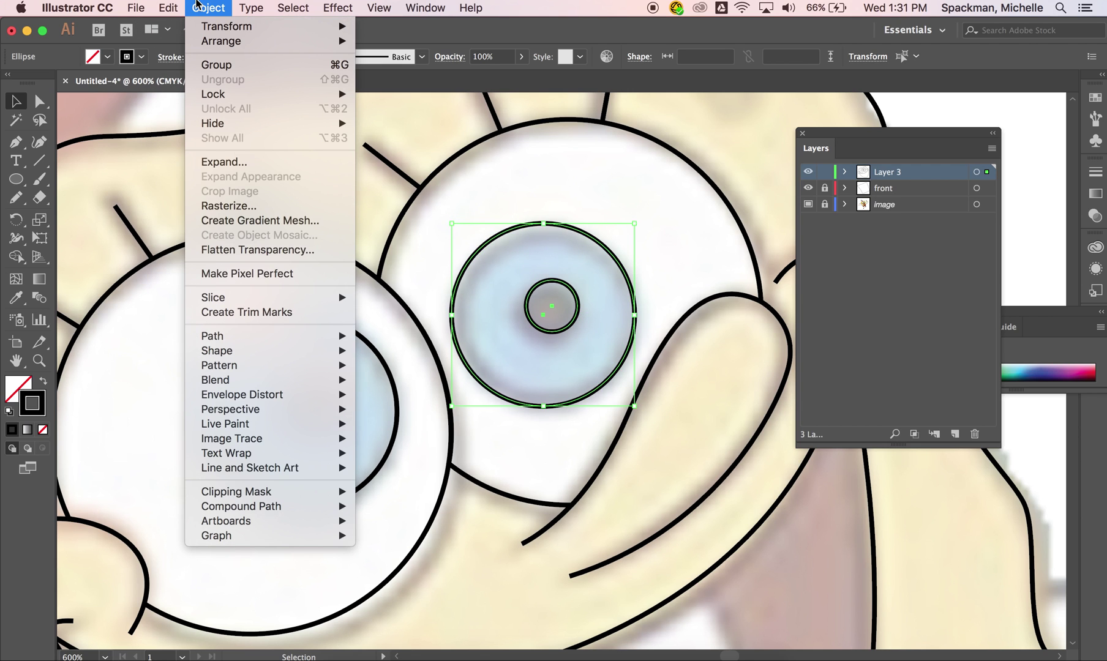
mouse_move(219, 27)
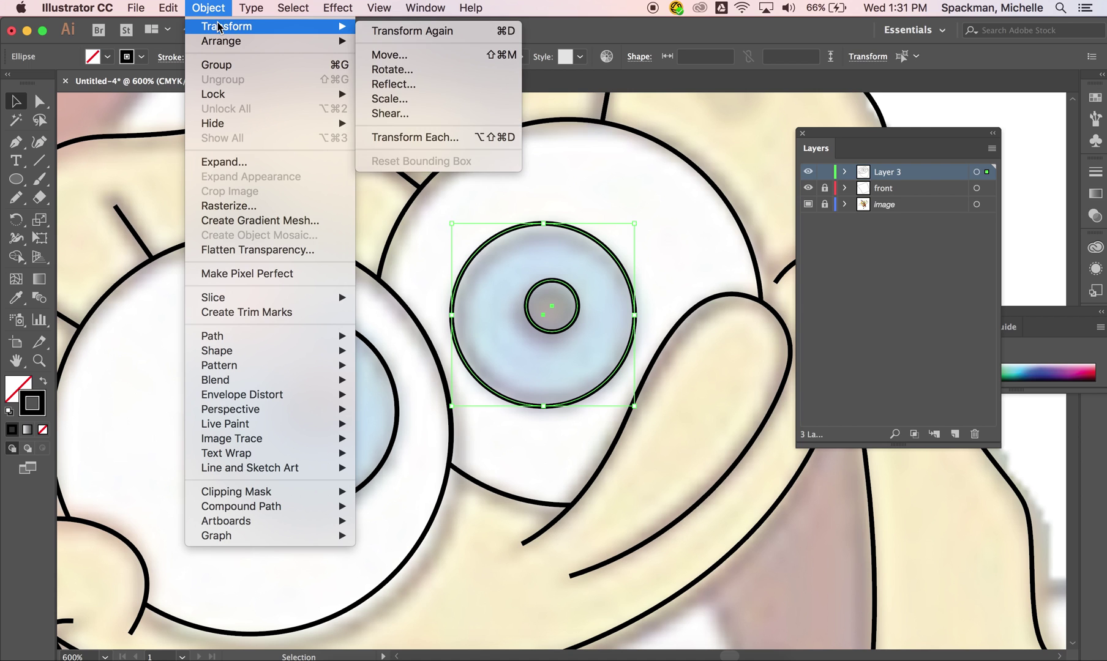
left_click(392, 84)
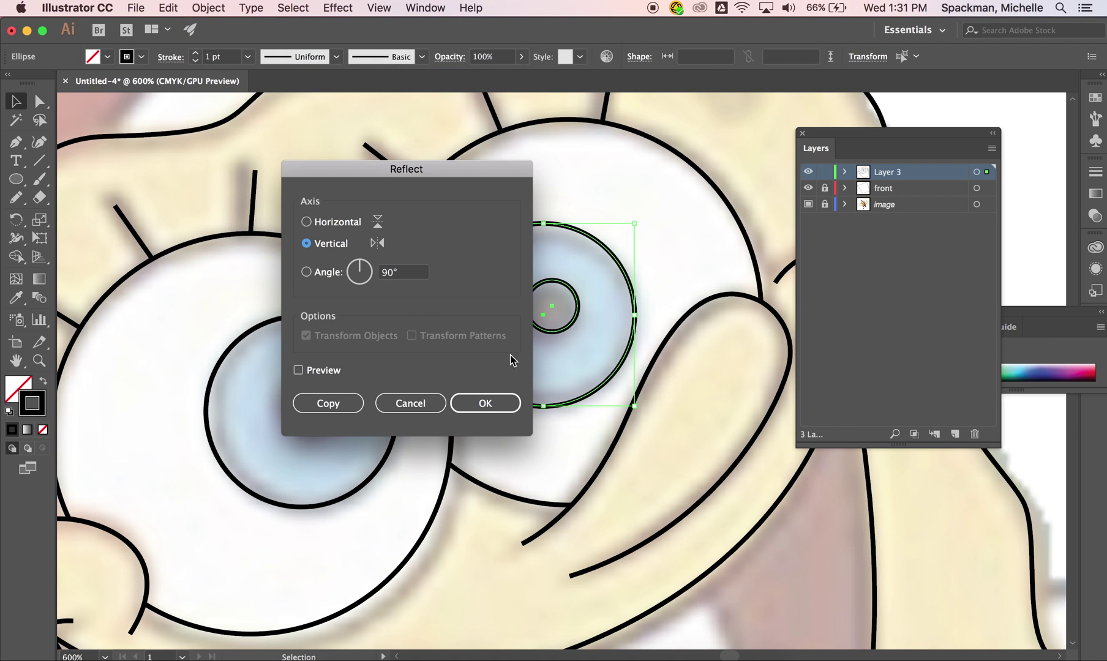
left_click(506, 409)
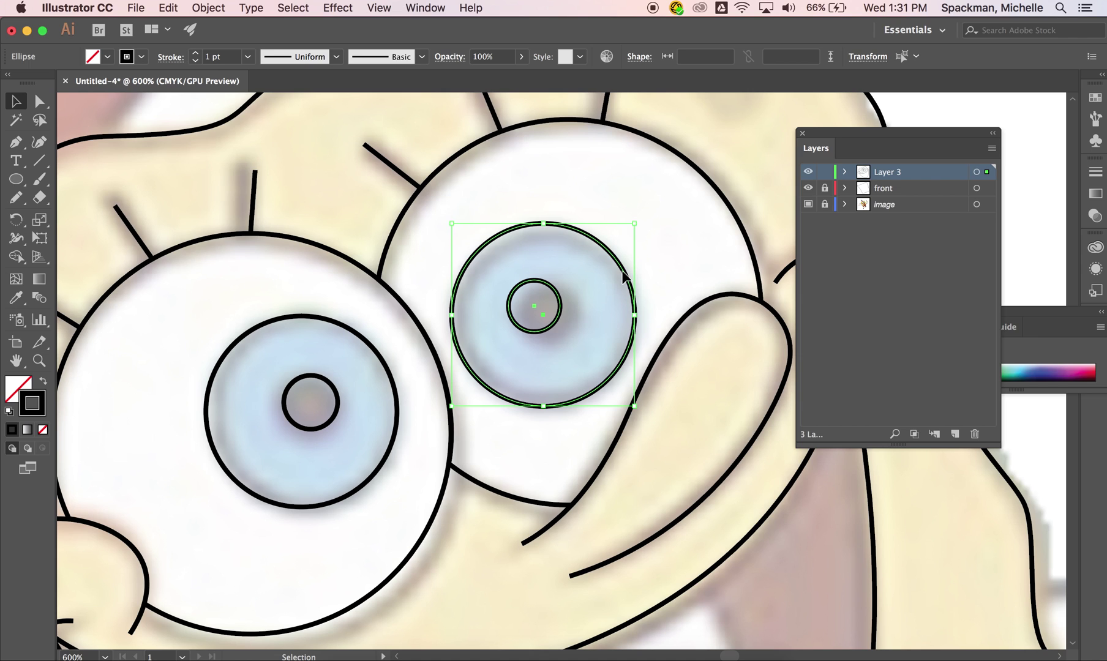
Step: Rotate the right eye's iris and pupil counterclockwise to fit the template, hide the bounding box, and deselect them
left_click_drag(641, 217, 608, 168)
key("Right")
key("super+shift+b")
key("super+minus")
key("super+minus")
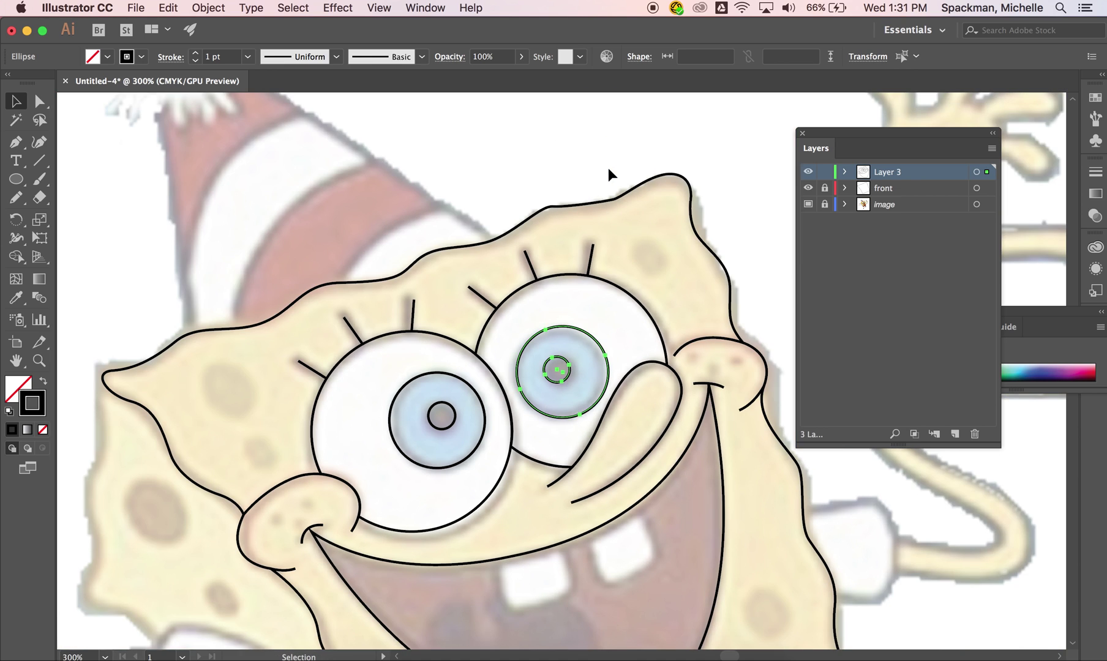
left_click(600, 226)
Step: Start outlining the left tooth with the Pen tool, following the upper lip line across the tooth's top edge
scroll(600, 226, "down", 5)
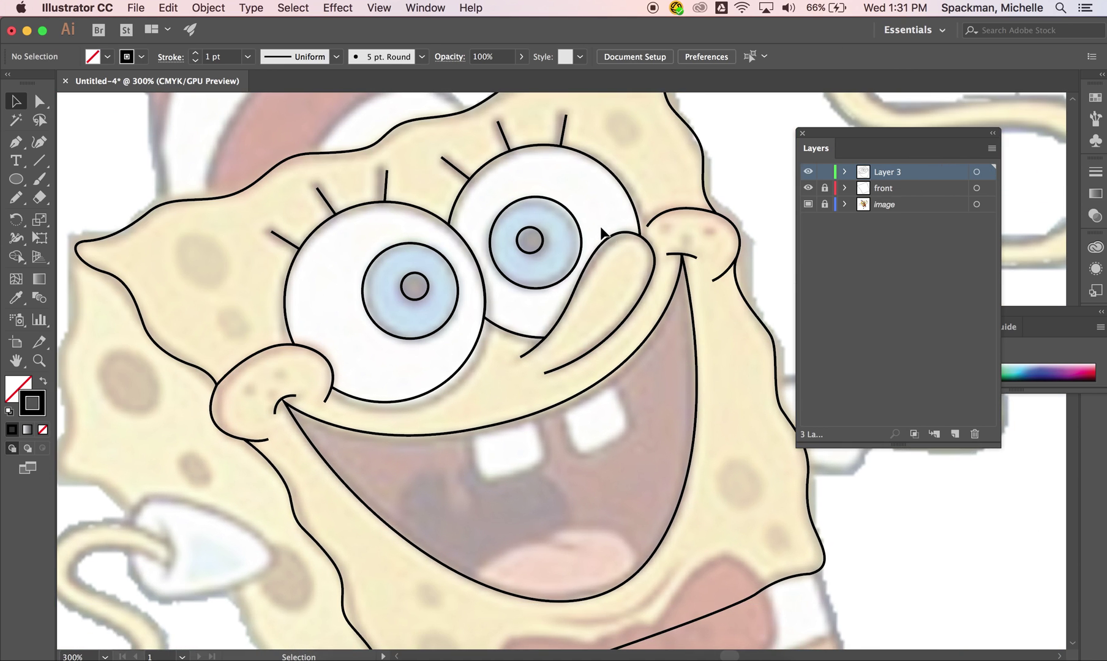
scroll(601, 228, "down", 4)
scroll(600, 227, "right", 4)
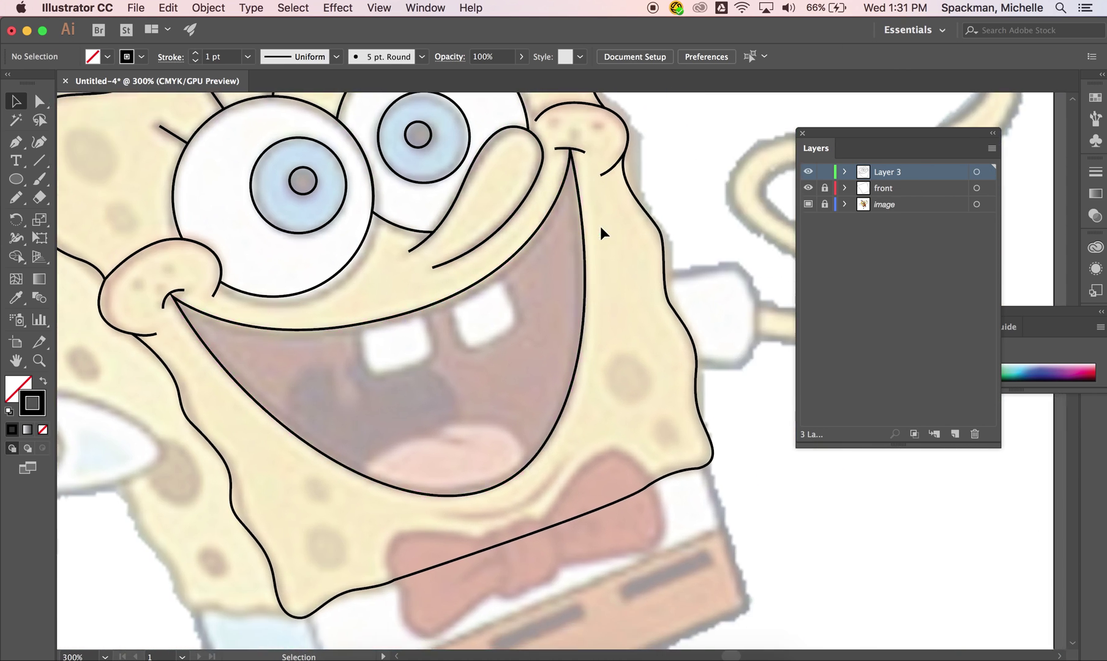
key("super+equal")
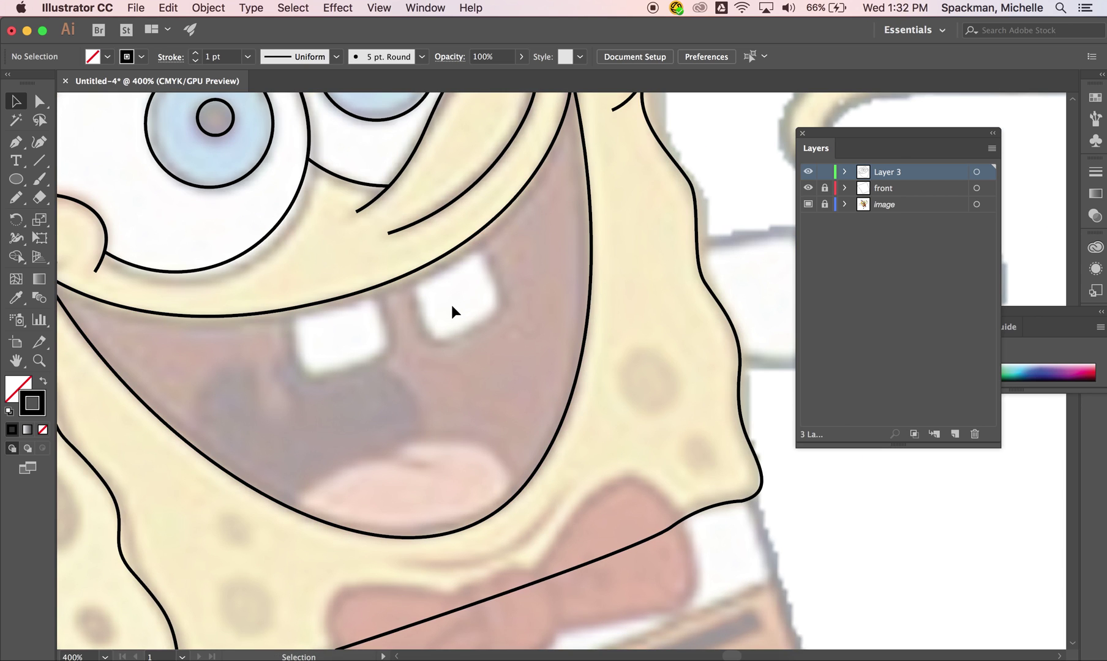
key("p")
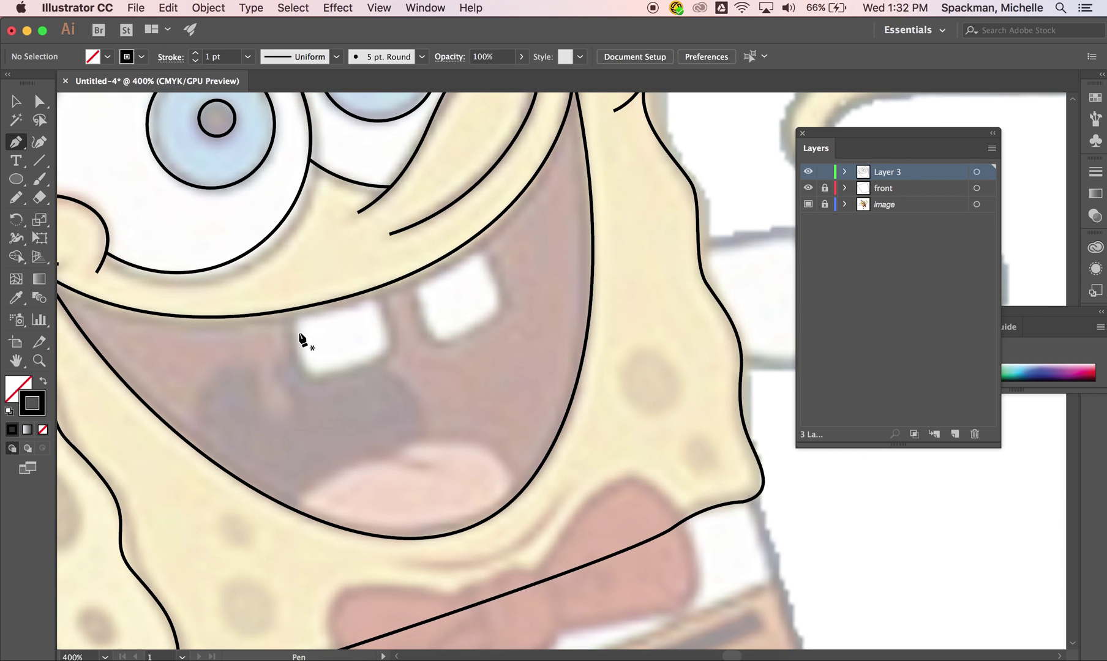
scroll(302, 340, "up", 2)
scroll(301, 341, "left", 2)
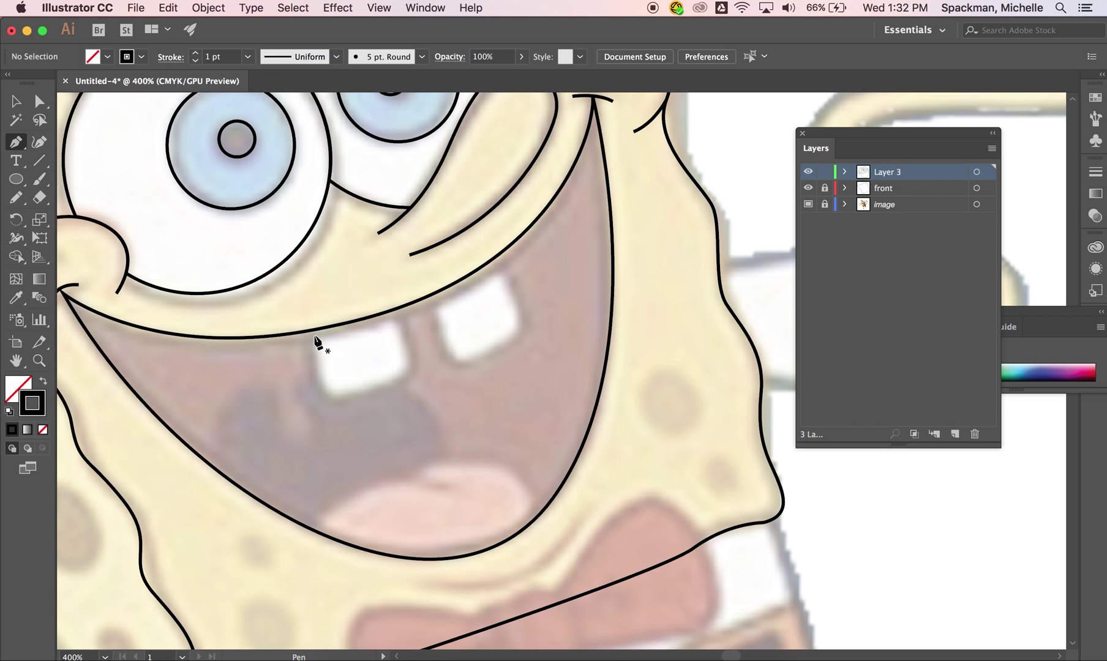
key("super+equal")
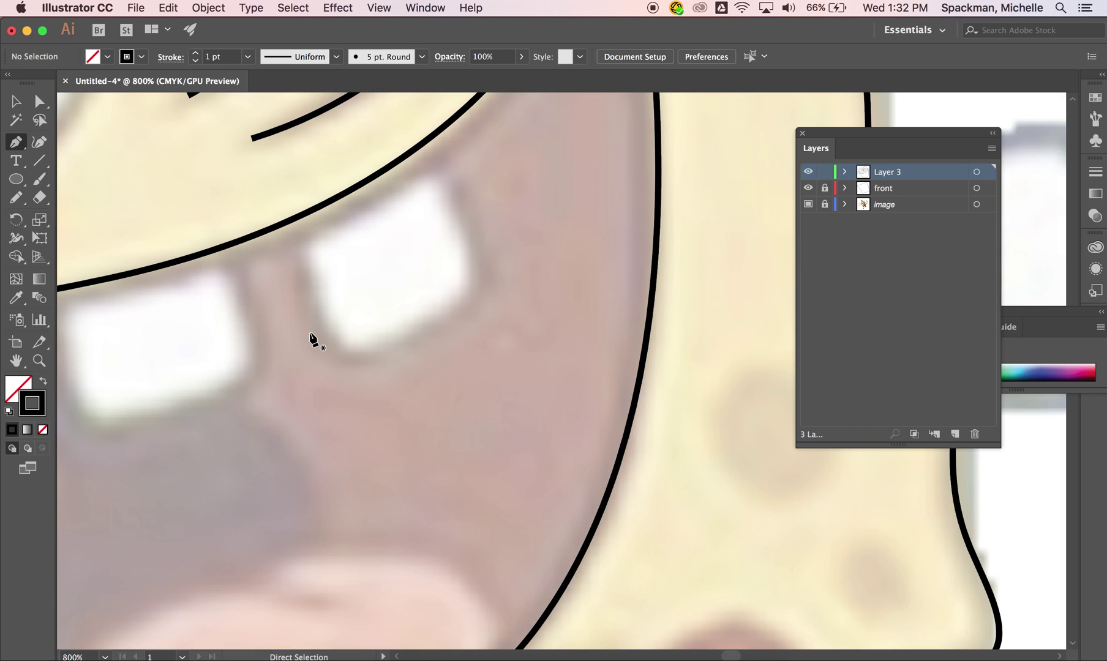
scroll(311, 341, "up", 3)
scroll(311, 341, "left", 4)
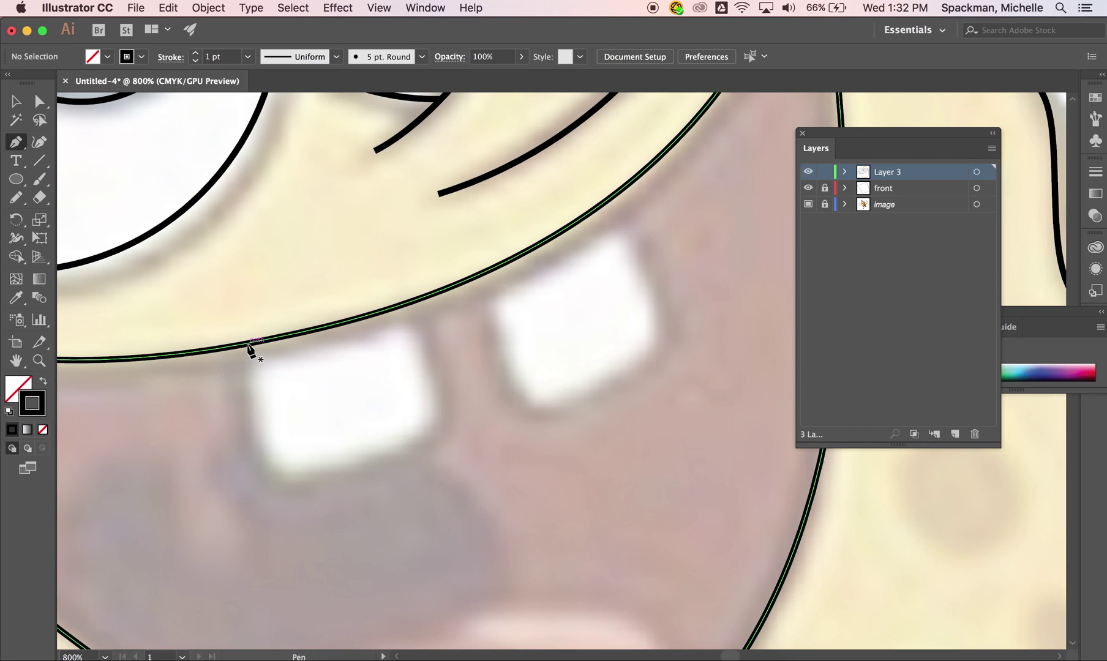
left_click(247, 343)
left_click_drag(409, 302, 489, 276)
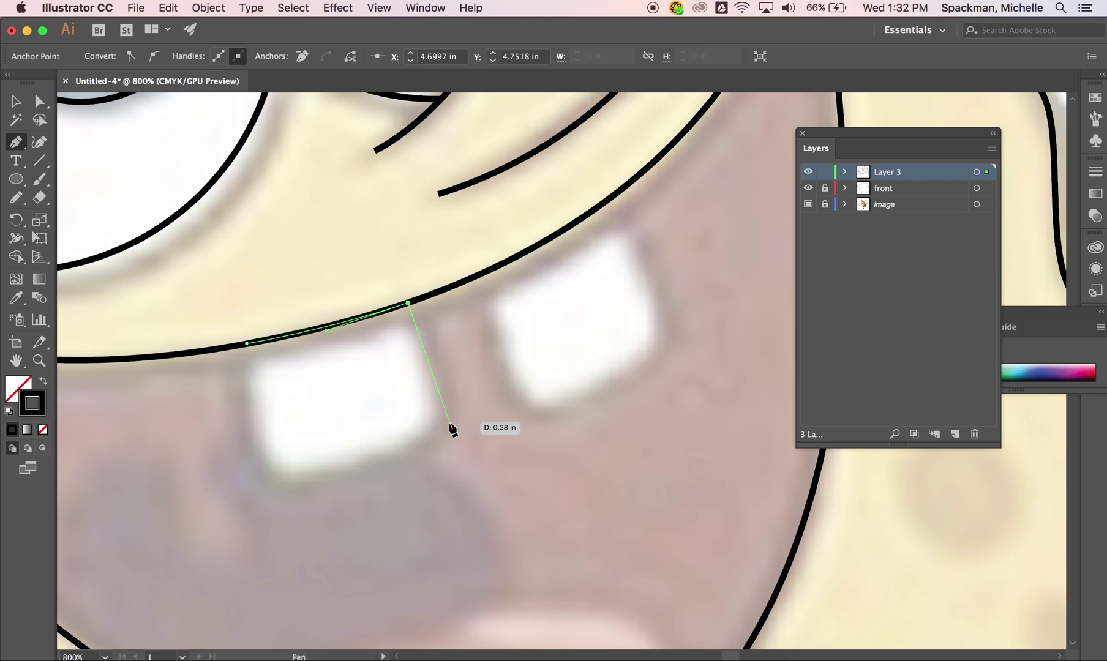
left_click(450, 422)
left_click(273, 473)
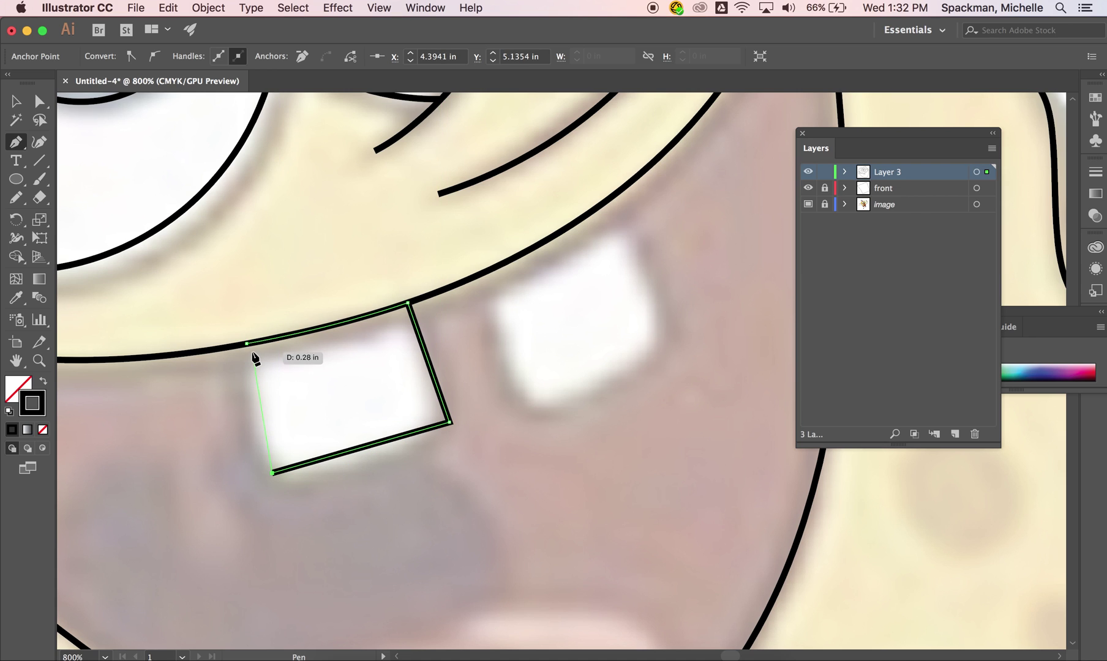
left_click(246, 344)
key("super+z")
key("super+z")
key("super+z")
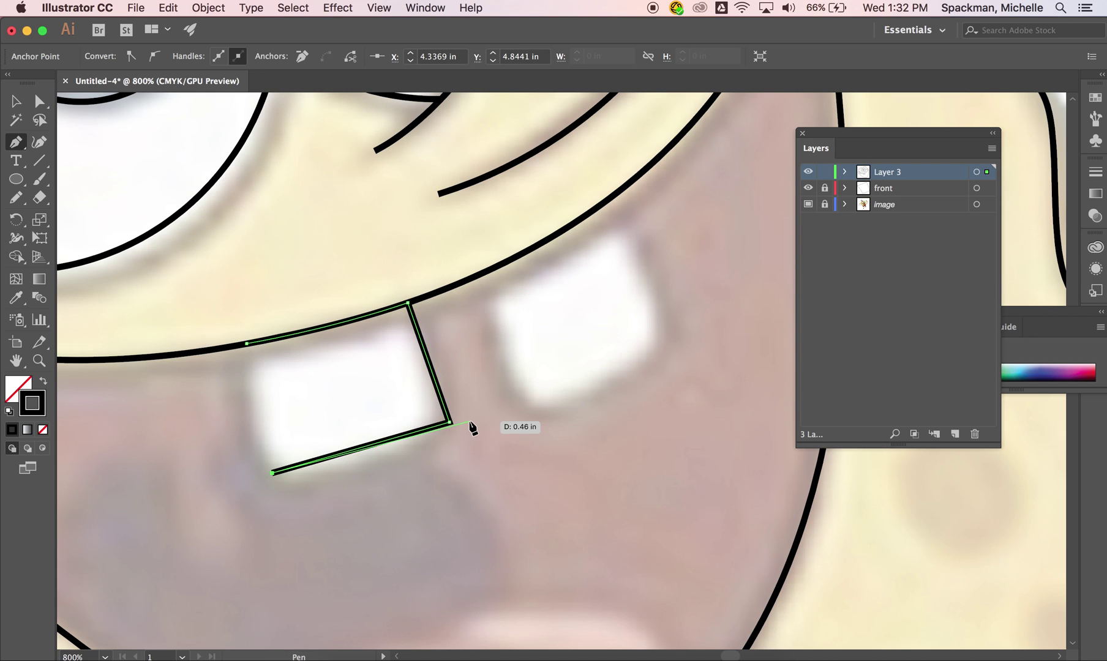
Step: Trace the left tooth's sides and bottom with rounded lower corners, close the outline and deselect it
left_click_drag(446, 410, 449, 441)
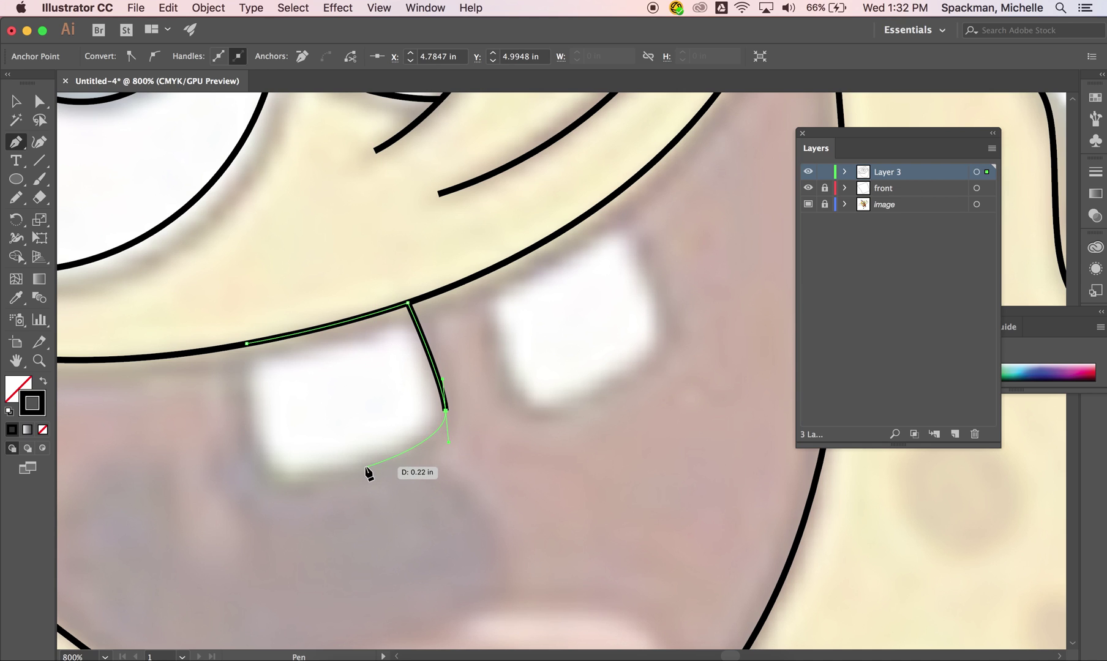
left_click_drag(298, 477, 237, 456)
key("ctrl+z")
left_click_drag(246, 344, 248, 347)
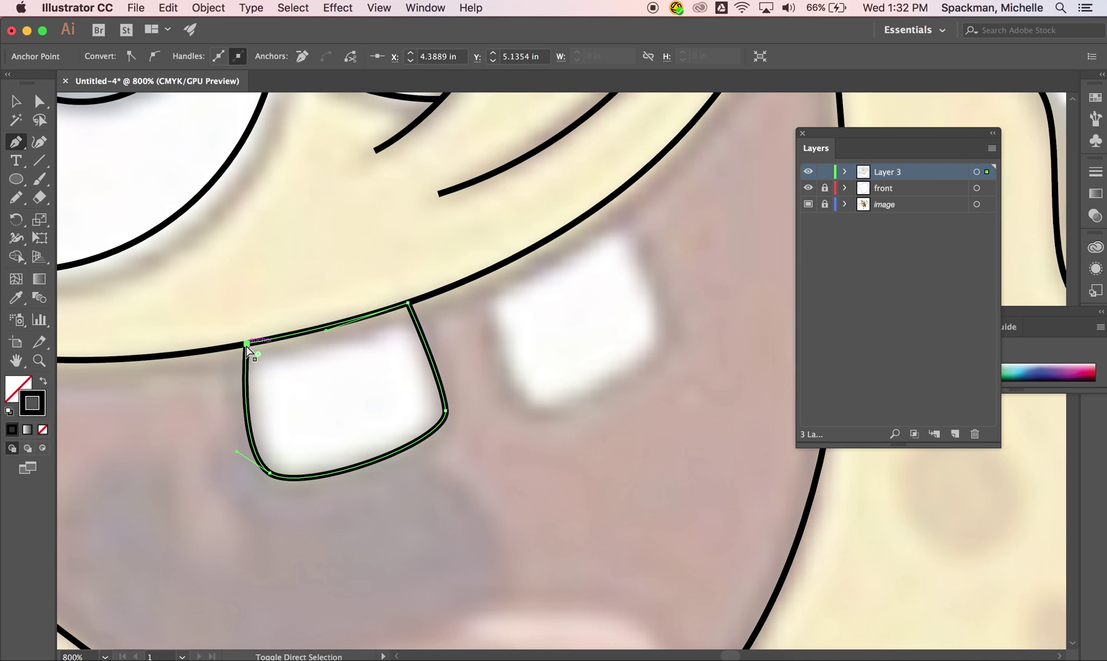
left_click(554, 344, "super")
Step: Outline the right tooth from the upper lip line with rounded lower corners, close the path and deselect it
left_click(538, 241, "super")
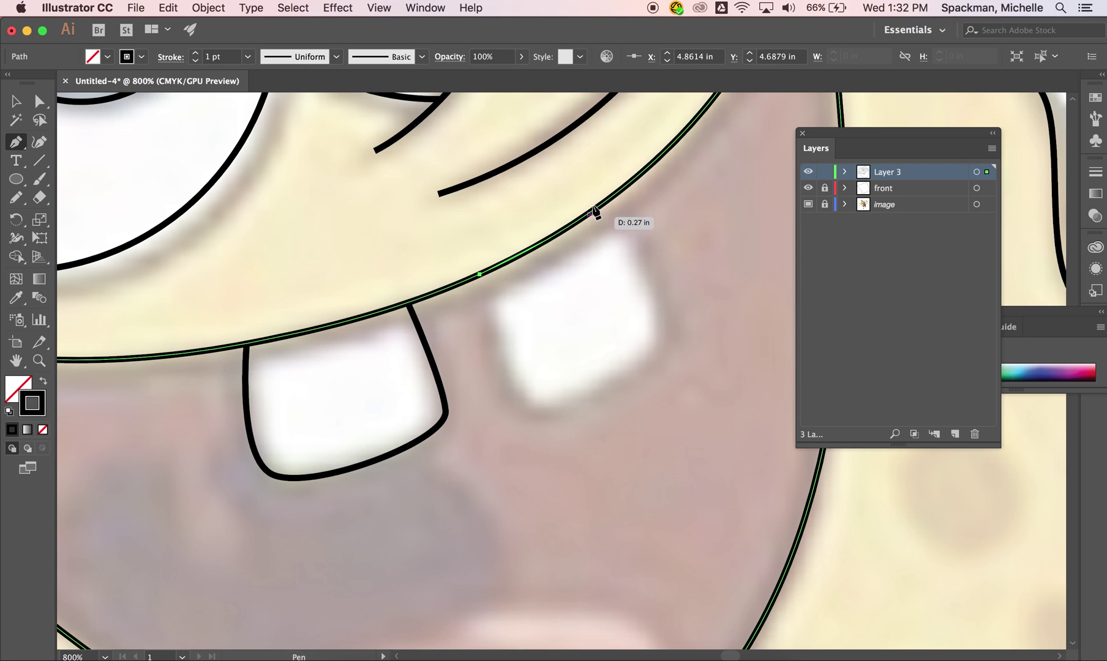
left_click(608, 202)
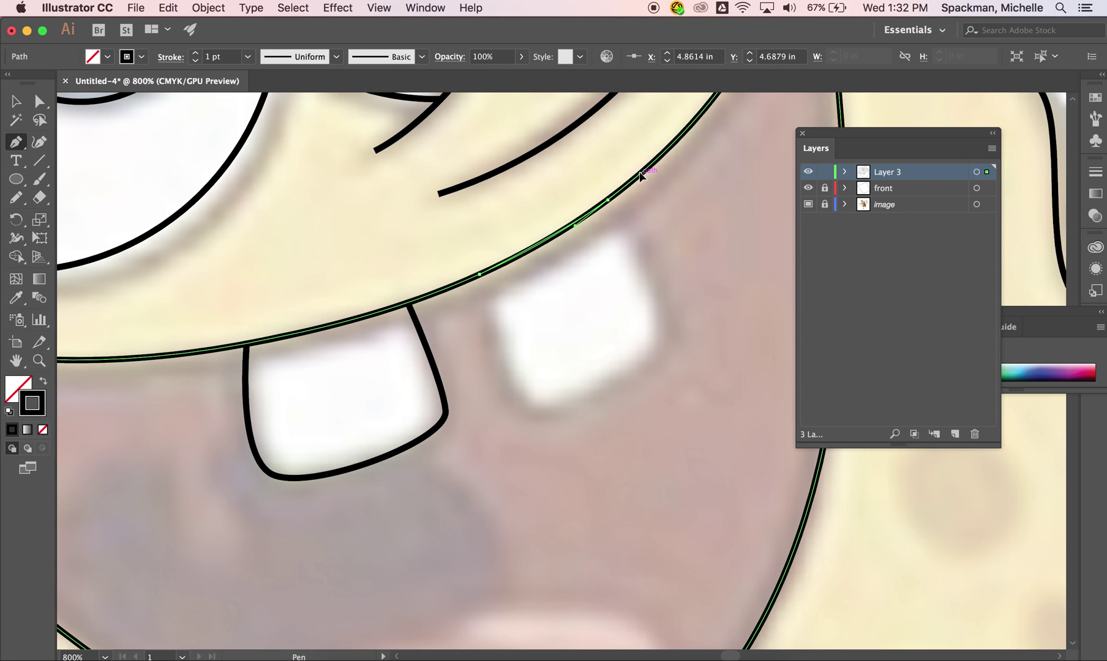
left_click_drag(608, 202, 674, 342)
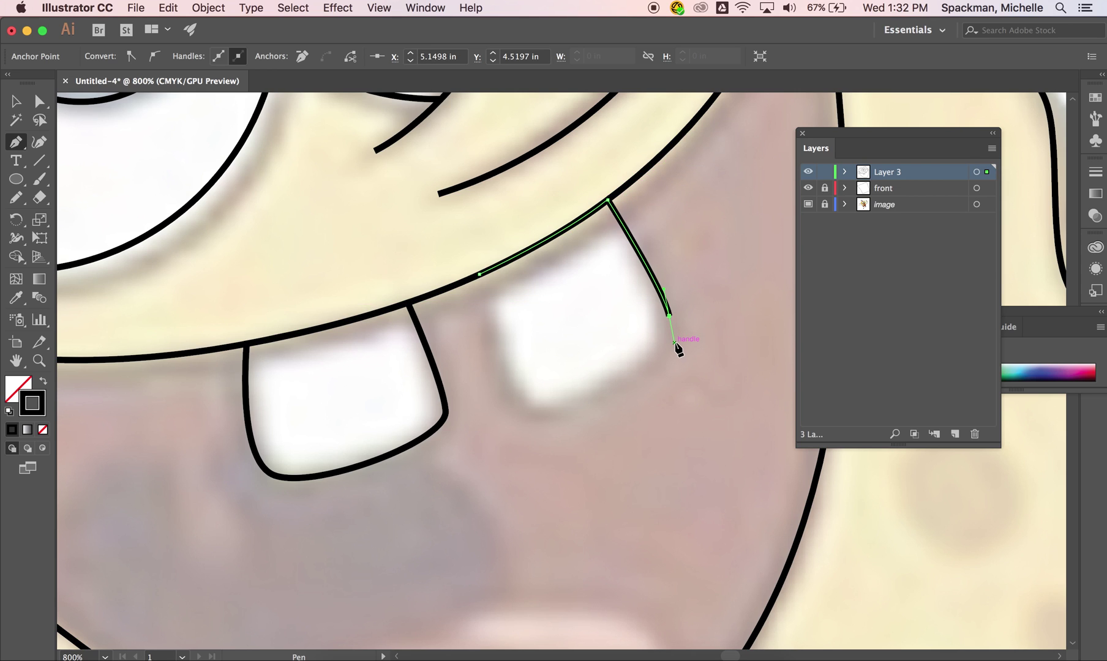
left_click_drag(545, 408, 519, 411)
left_click(480, 275)
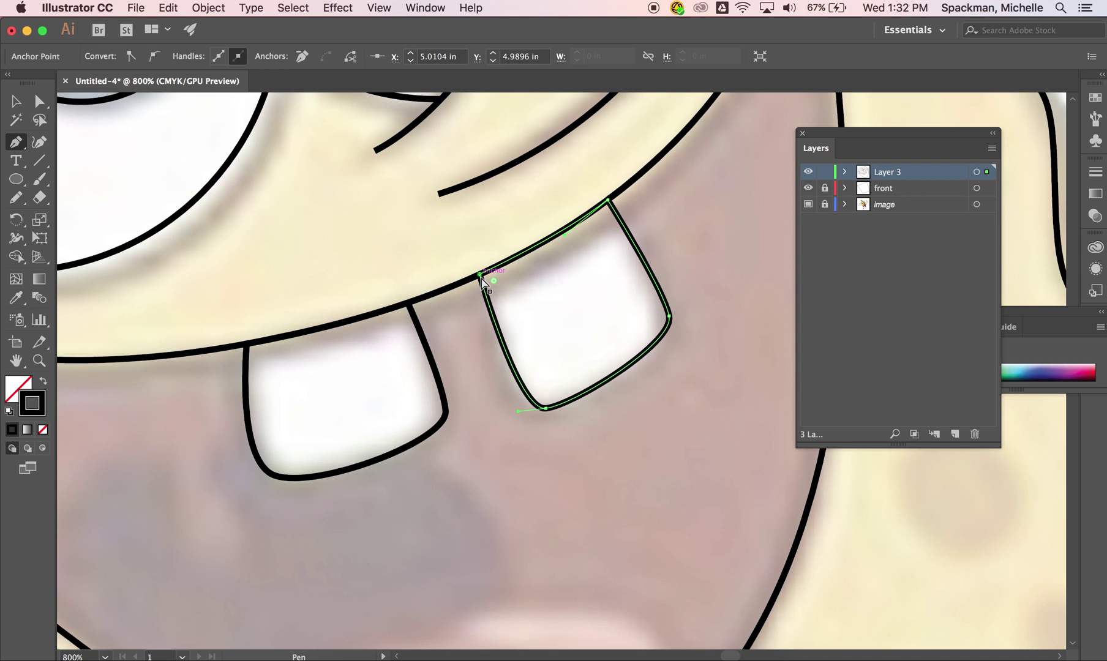
key("super+shift+a")
Step: Nudge the right tooth's lower-left anchor point left and up to match the template, and deselect it
key("a")
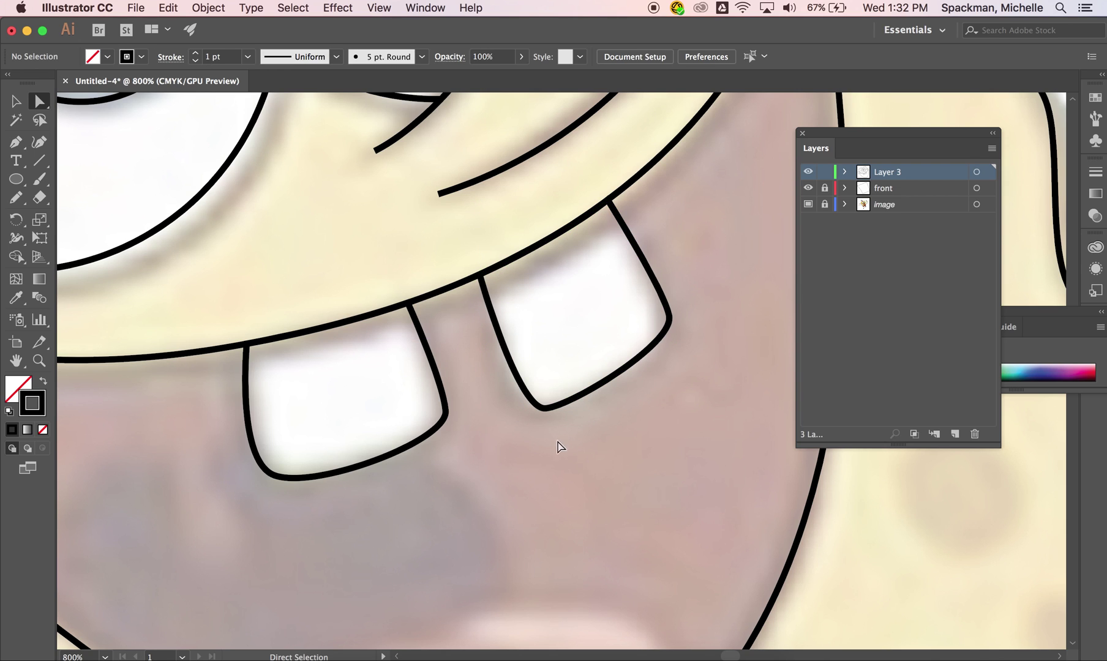
left_click(545, 409)
key("Left")
key("Up")
left_click(680, 423)
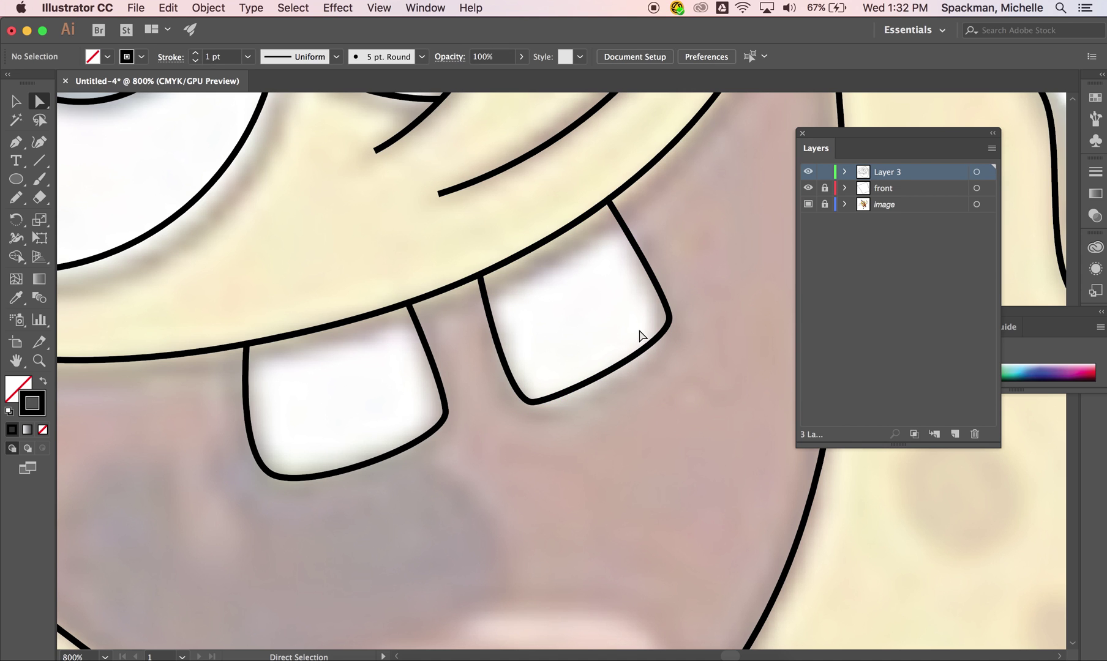
Step: Start the tongue outline with a Pen curve that follows the mouth's lower edge from the tongue's right end to its left end
key("super+minus")
key("super+minus")
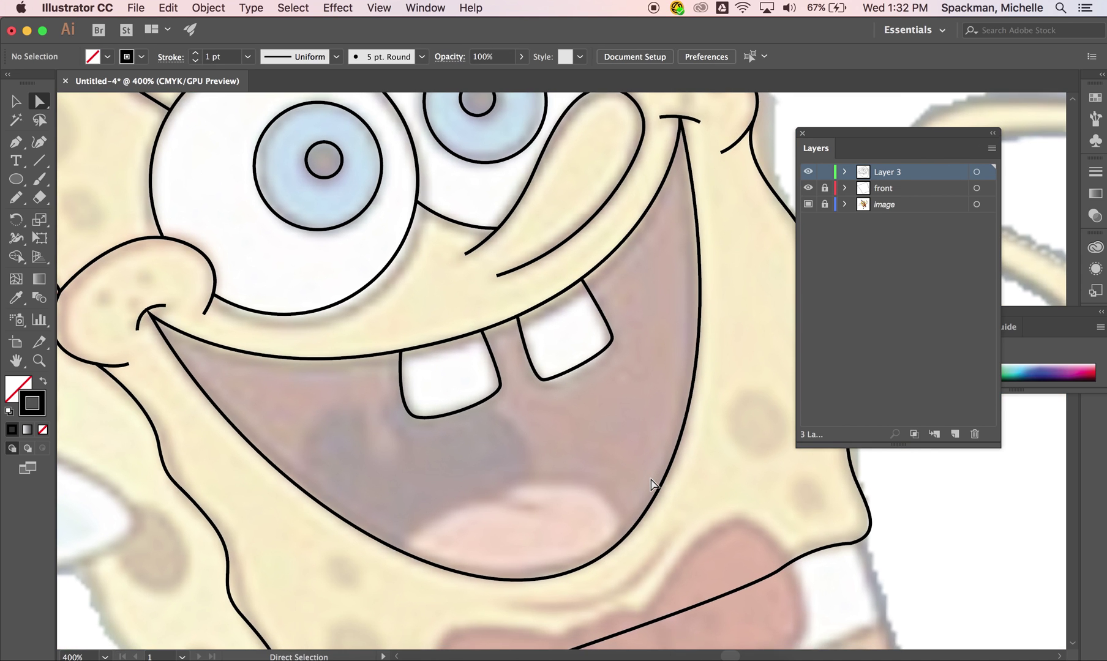
key("super+plus")
key("super+plus")
key("p")
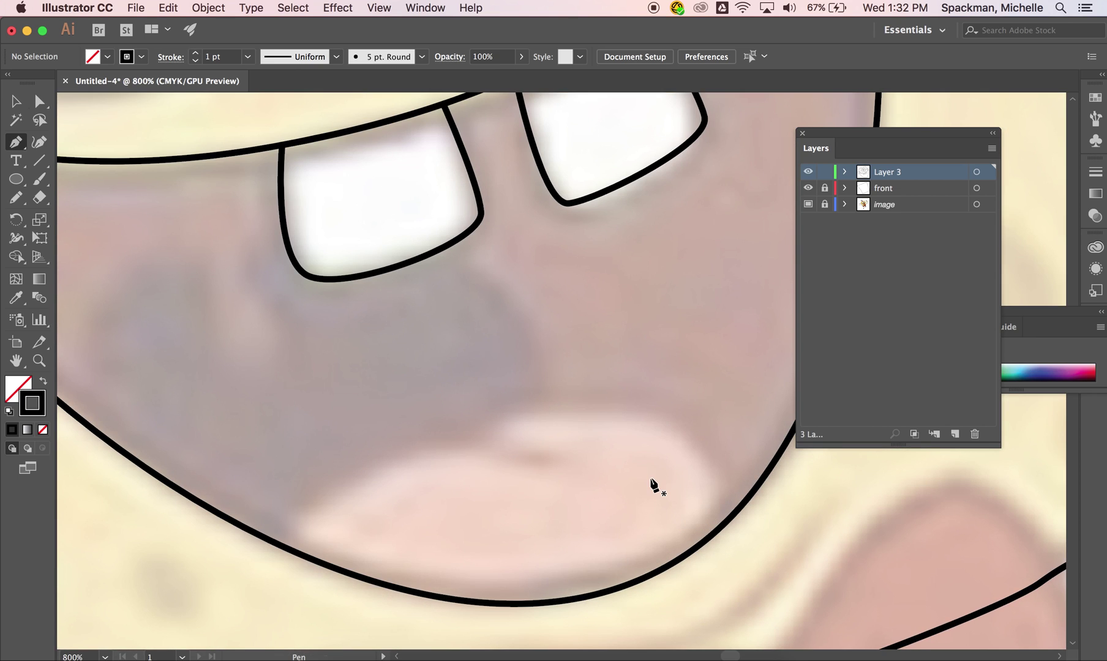
scroll(651, 479, "down", 2)
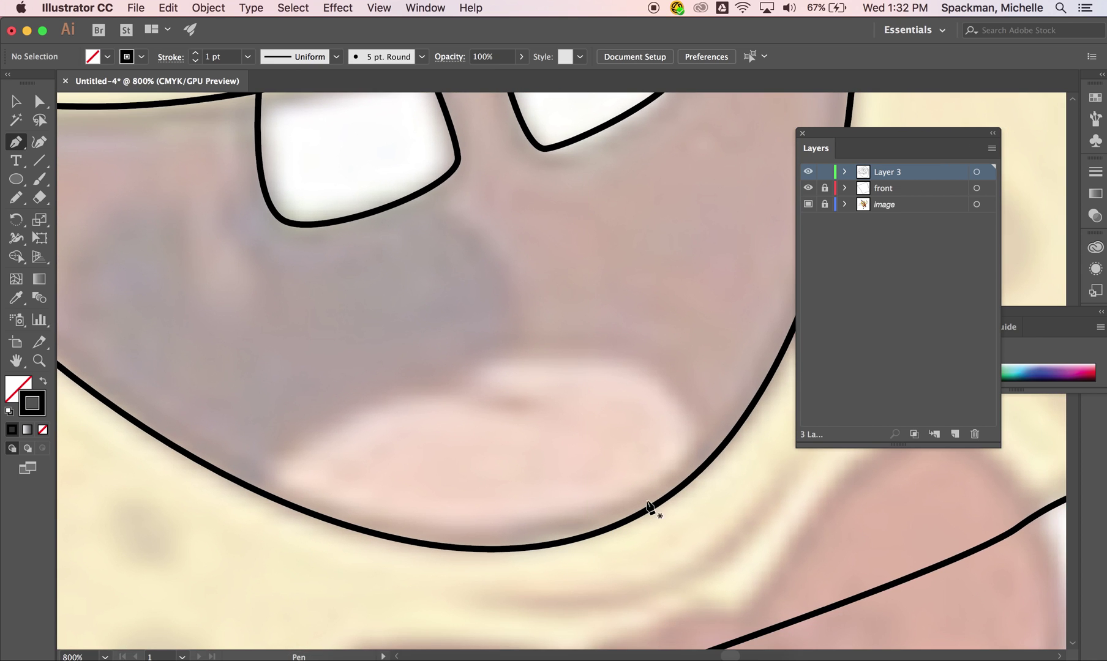
left_click(689, 480)
left_click_drag(267, 497, 161, 360)
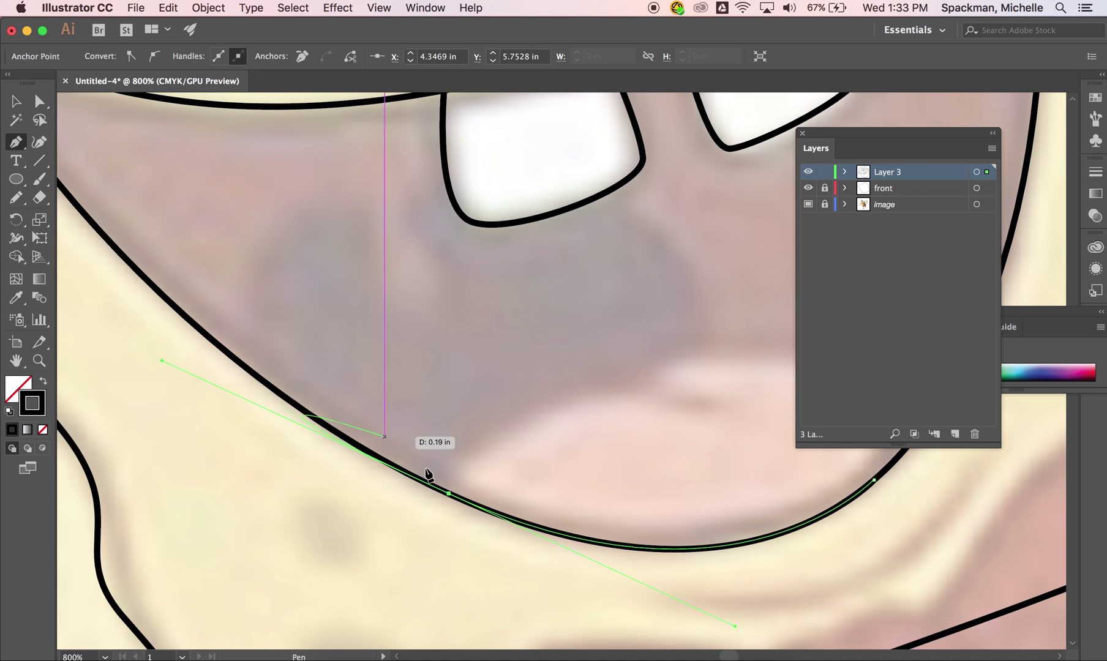
Step: Trace the tongue's two-humped upper edge, close the outline, and draw a short curved crease from the notch between the humps
scroll(428, 480, "right", 6)
left_click_drag(279, 527, 558, 449)
left_click_drag(555, 441, 628, 437)
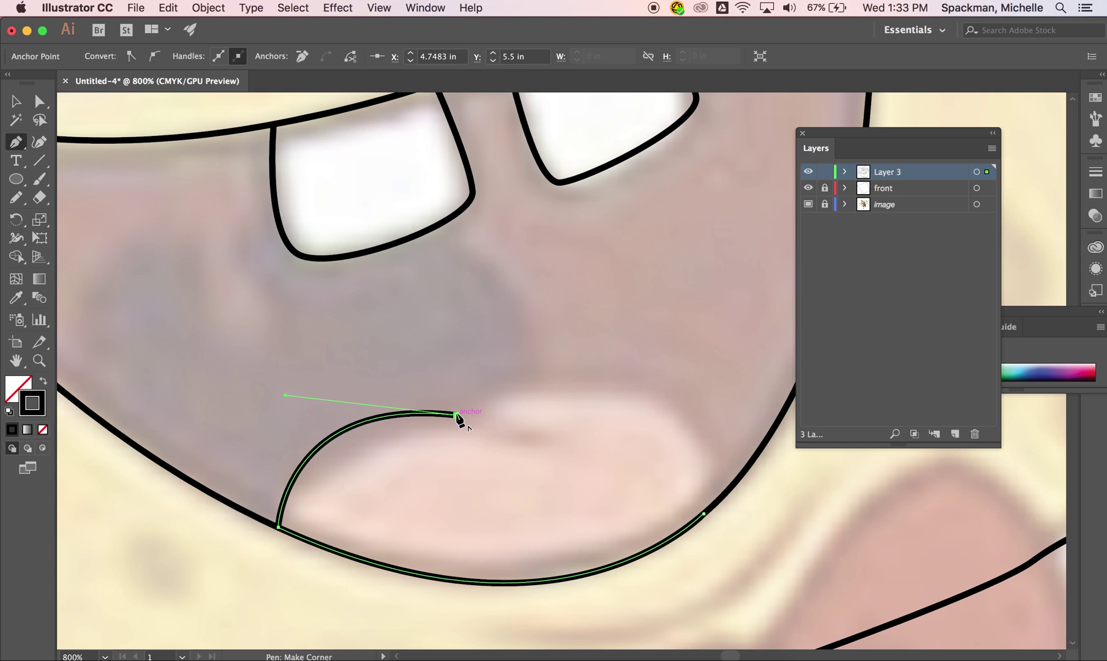
mouse_move(636, 385)
left_mouse_down()
mouse_move(741, 397)
mouse_move(766, 415)
left_mouse_up()
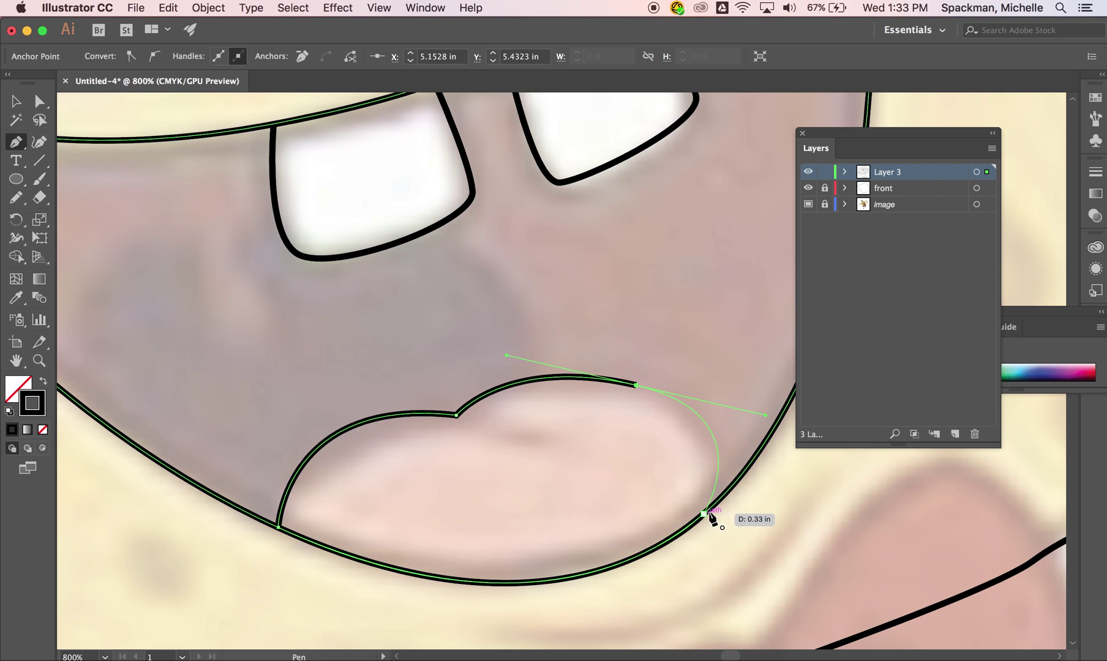
left_click_drag(703, 513, 680, 541)
left_click(680, 541, "super")
left_click_drag(457, 416, 582, 493)
left_click(583, 493, "super")
Step: Start outlining the dark throat area at the tongue's left end, following the mouth's lower-left edge upward
key("super+minus")
scroll(583, 493, "up", 3)
scroll(583, 492, "left", 3)
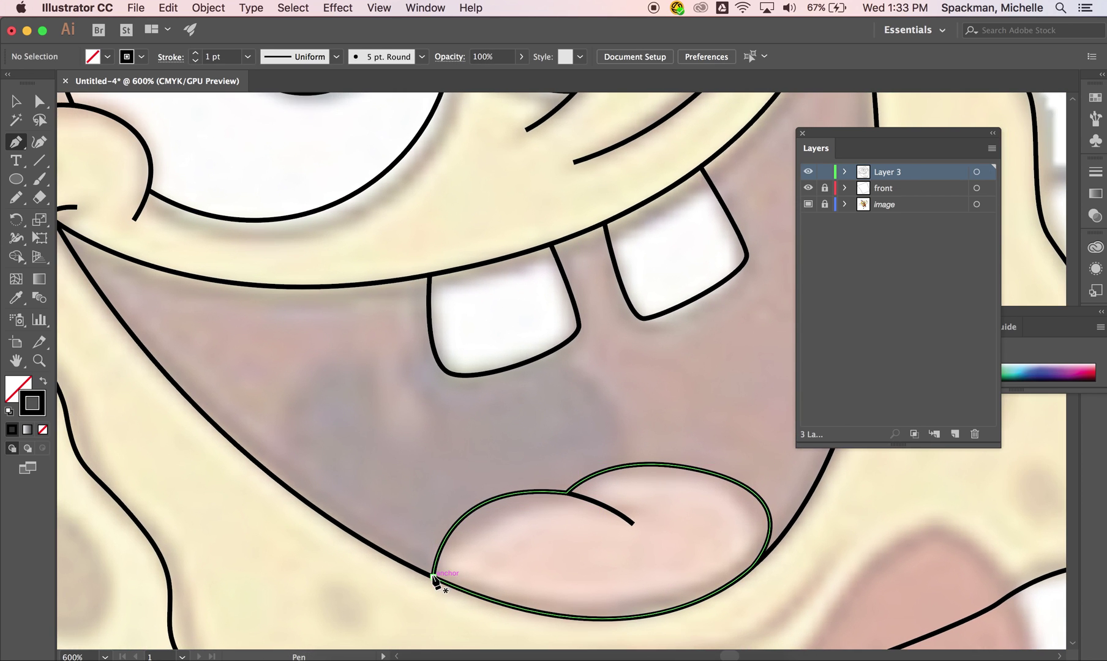
left_click(434, 575)
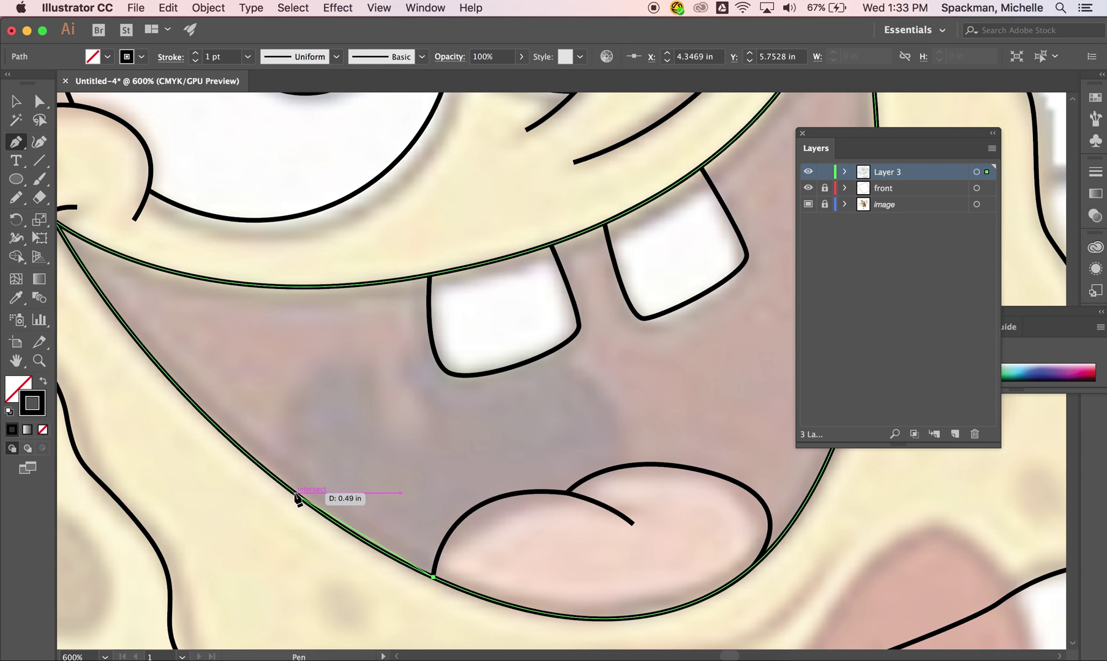
left_click_drag(291, 491, 217, 432)
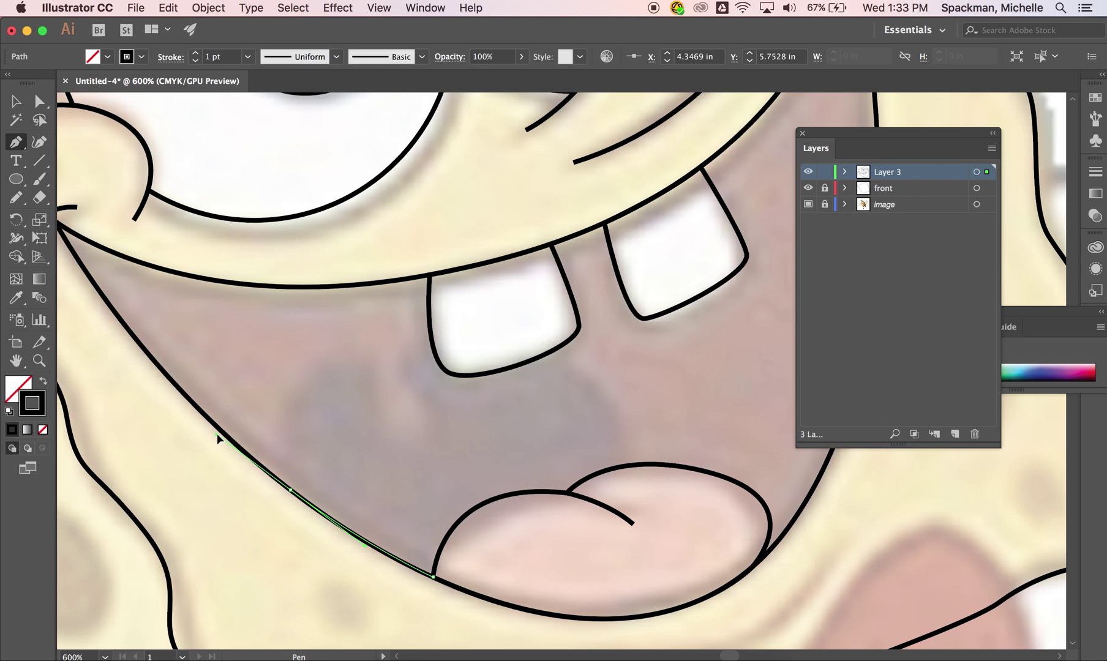
left_click(292, 491)
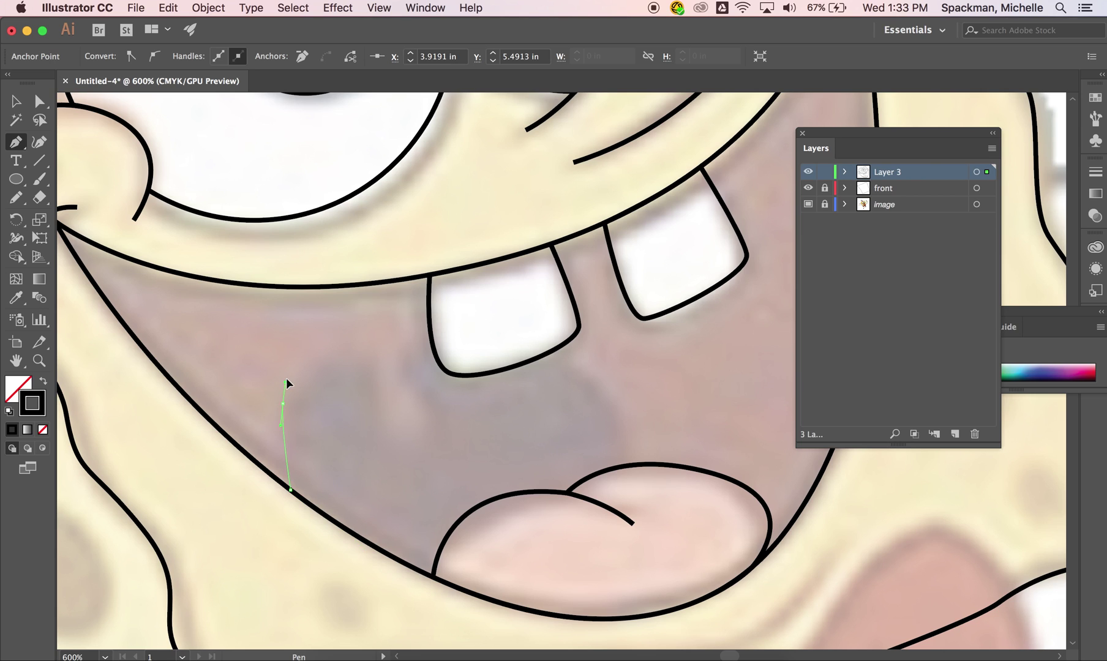
Step: Trace the throat area's left lobe and the rounded dip beside it, bringing the curve up to the left tooth's side
left_click_drag(290, 353, 289, 351)
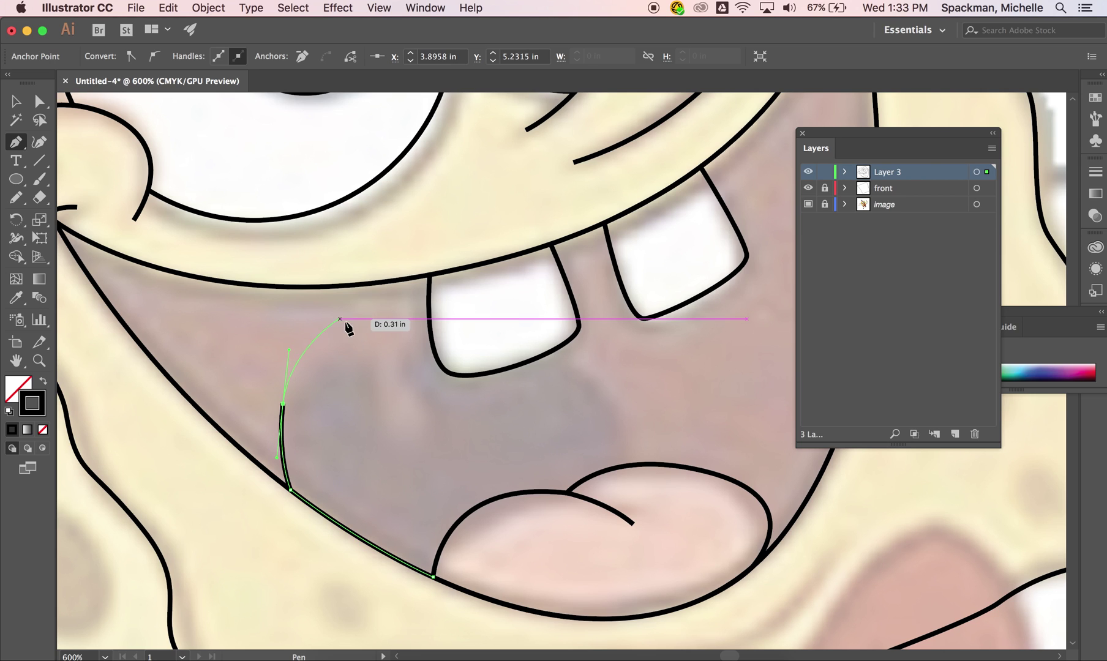
left_click_drag(367, 353, 376, 369)
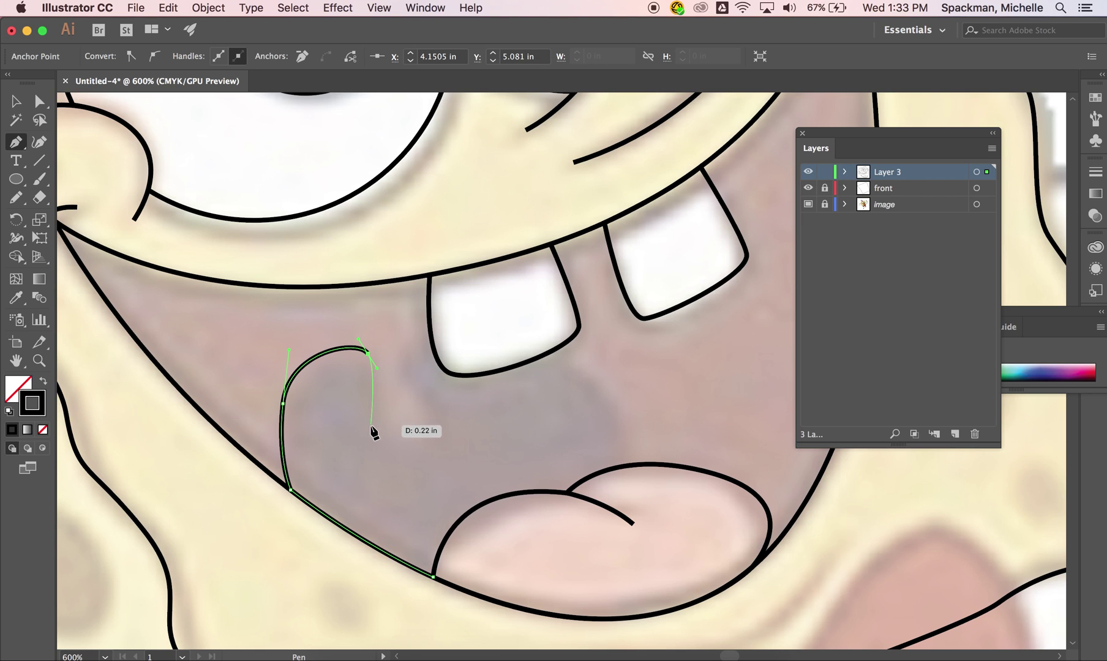
left_click_drag(374, 438, 453, 426)
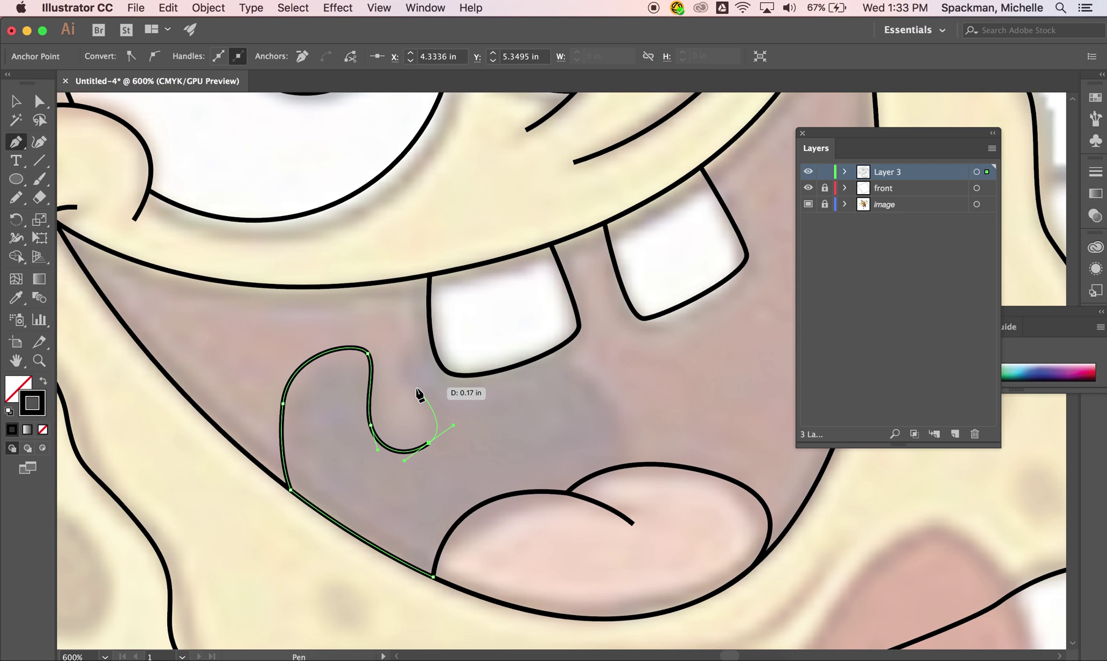
left_click_drag(412, 373, 432, 334)
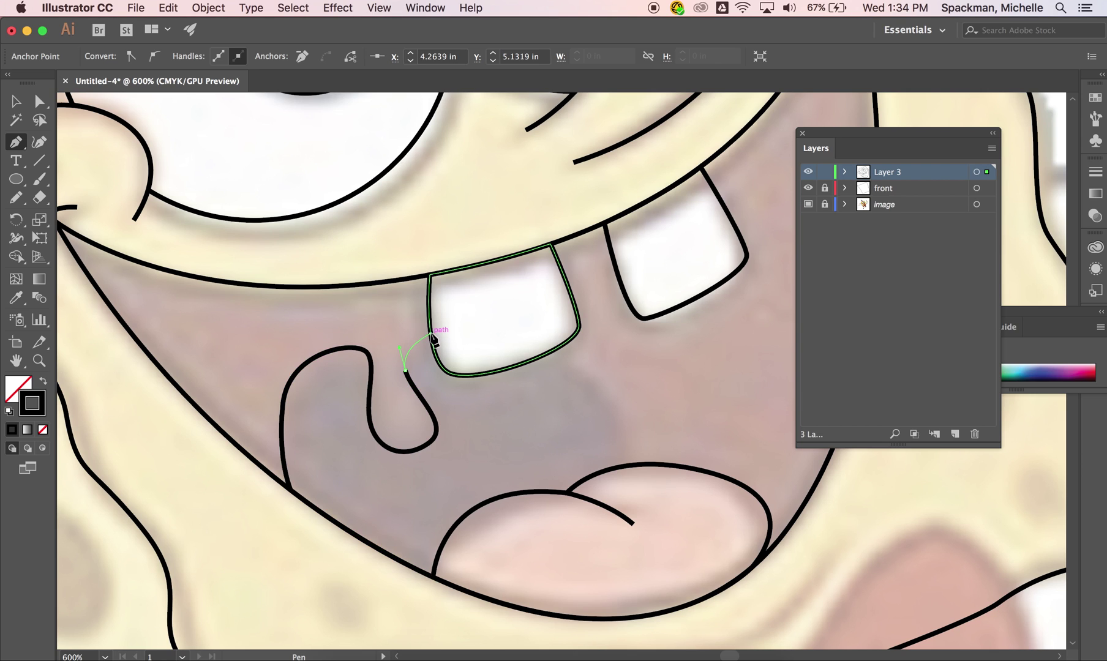
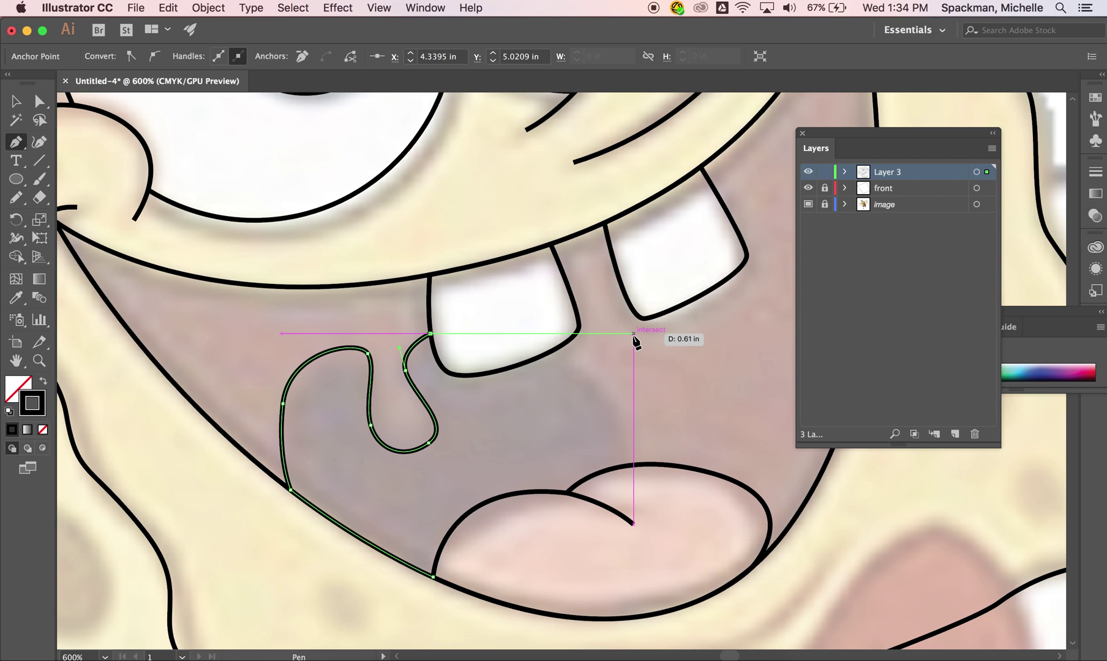
Step: Finish the throat outline across the left tooth, curving down to the tongue, then through the tongue to close at its left end, and deselect it
left_click(555, 350)
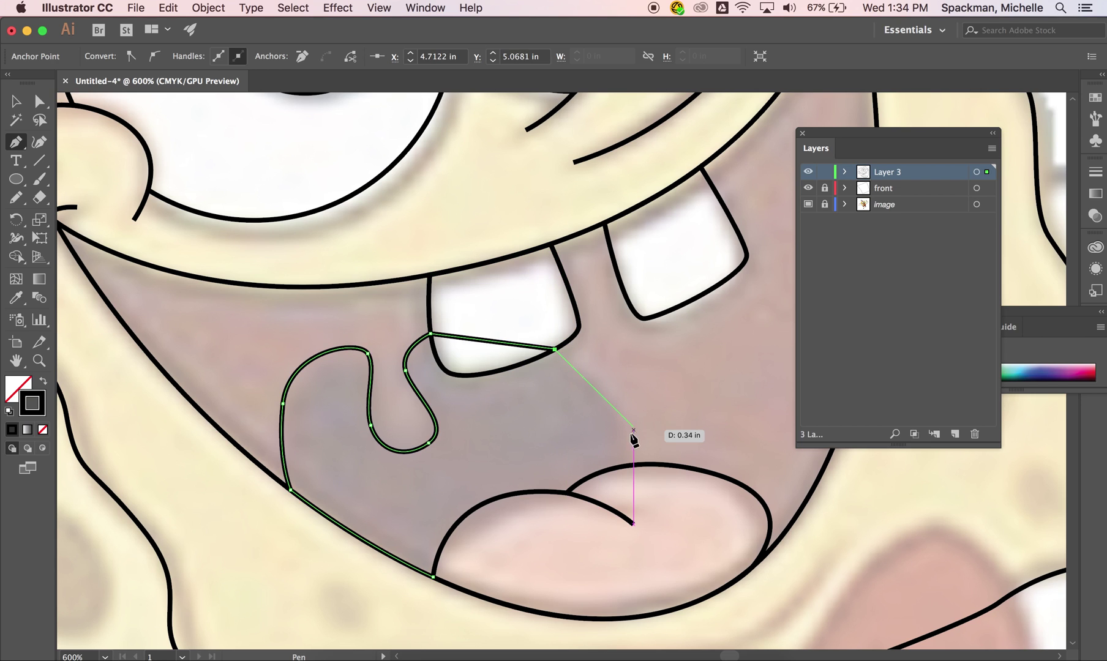
left_click_drag(623, 466, 624, 557)
left_click(623, 466)
left_click(560, 559)
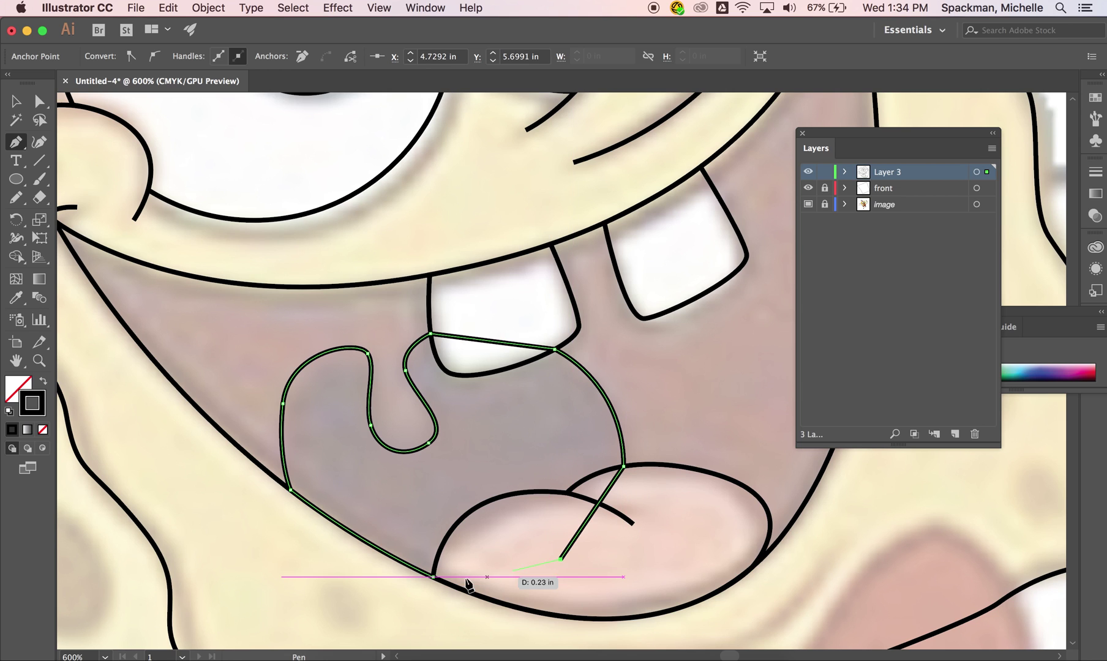
left_click(434, 577)
key("super+shift+a")
key("v")
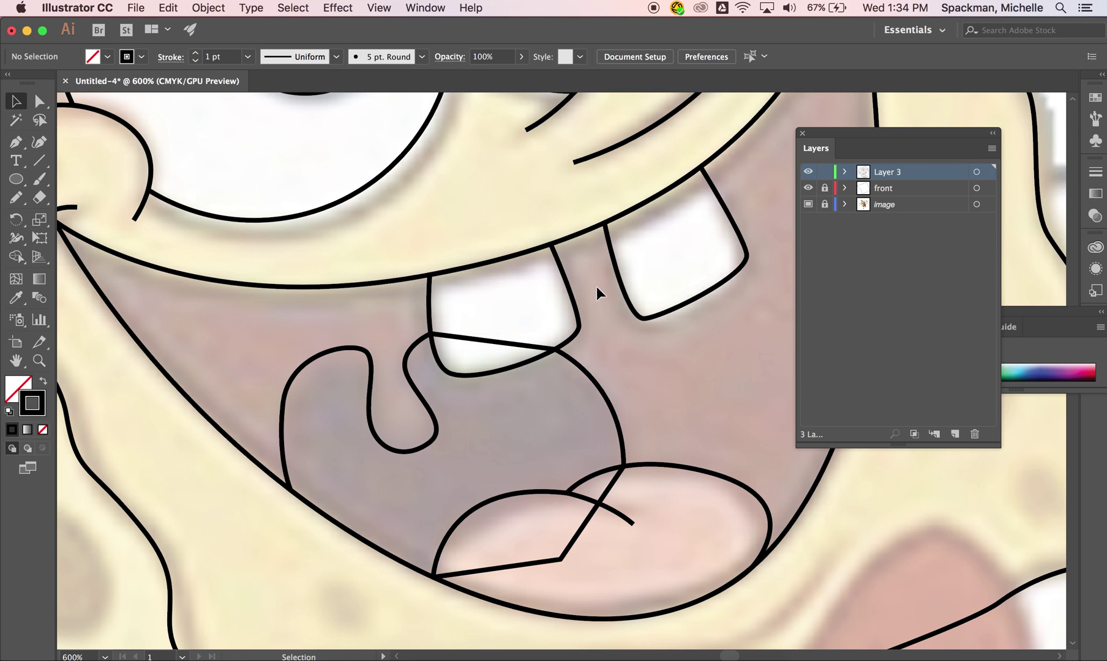
Step: Bring the left tooth's outline to the front of the stacking order and deselect it
left_click(570, 292)
right_click(569, 294)
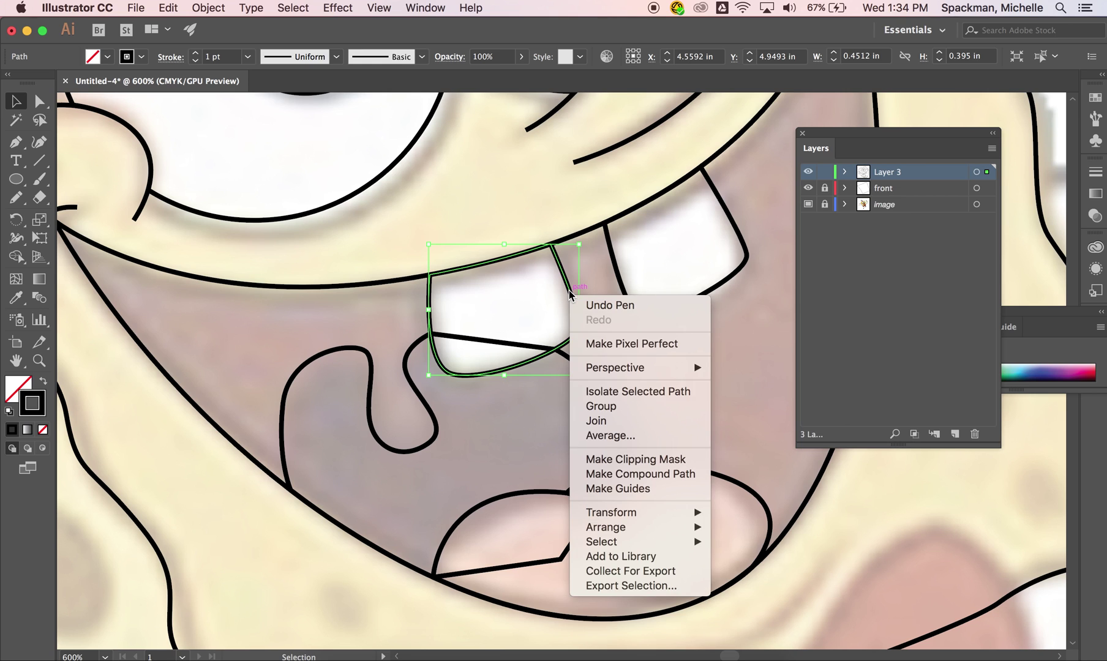
mouse_move(620, 528)
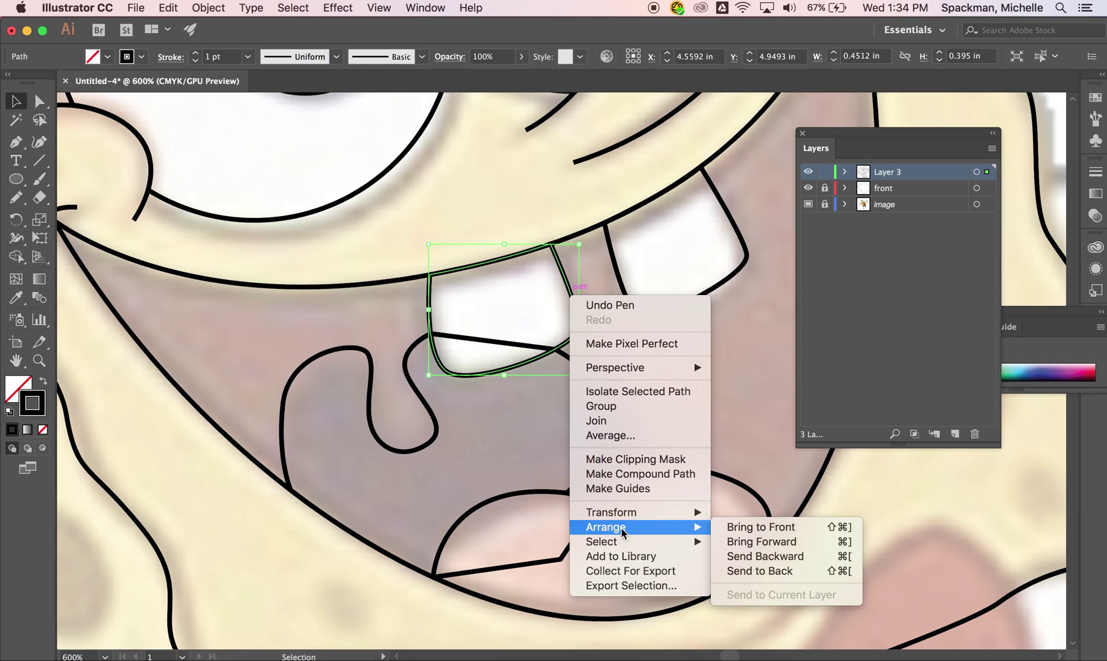
left_click(772, 533)
left_click(737, 367)
Step: Bring the tongue outline forward one level in the stacking order
left_click(682, 466)
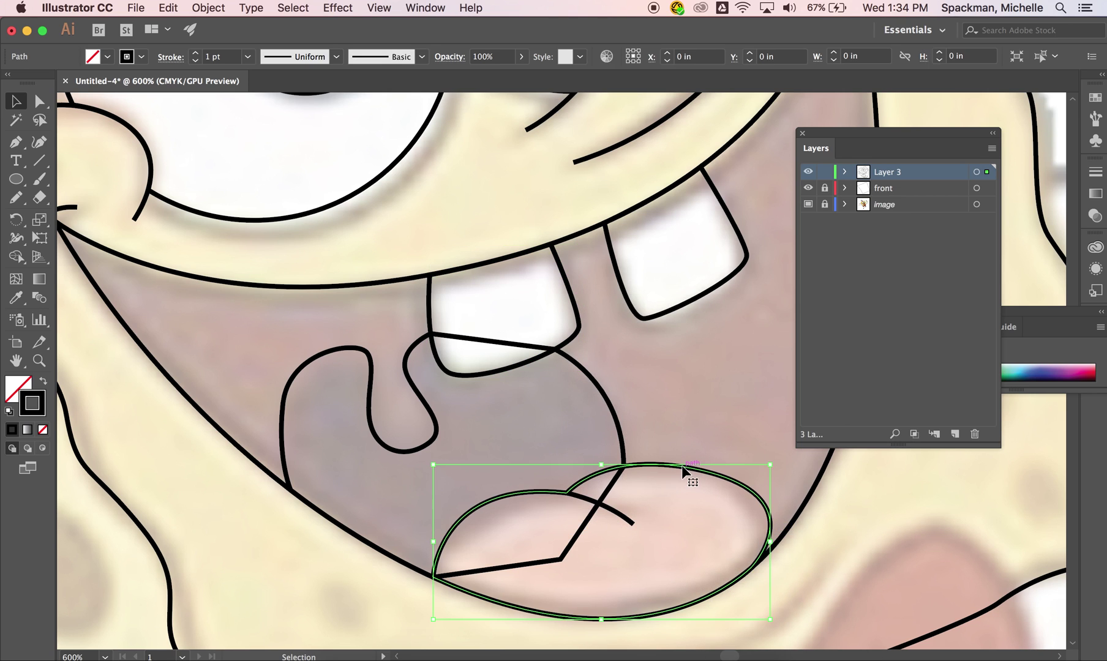
right_click(682, 469)
mouse_move(814, 590)
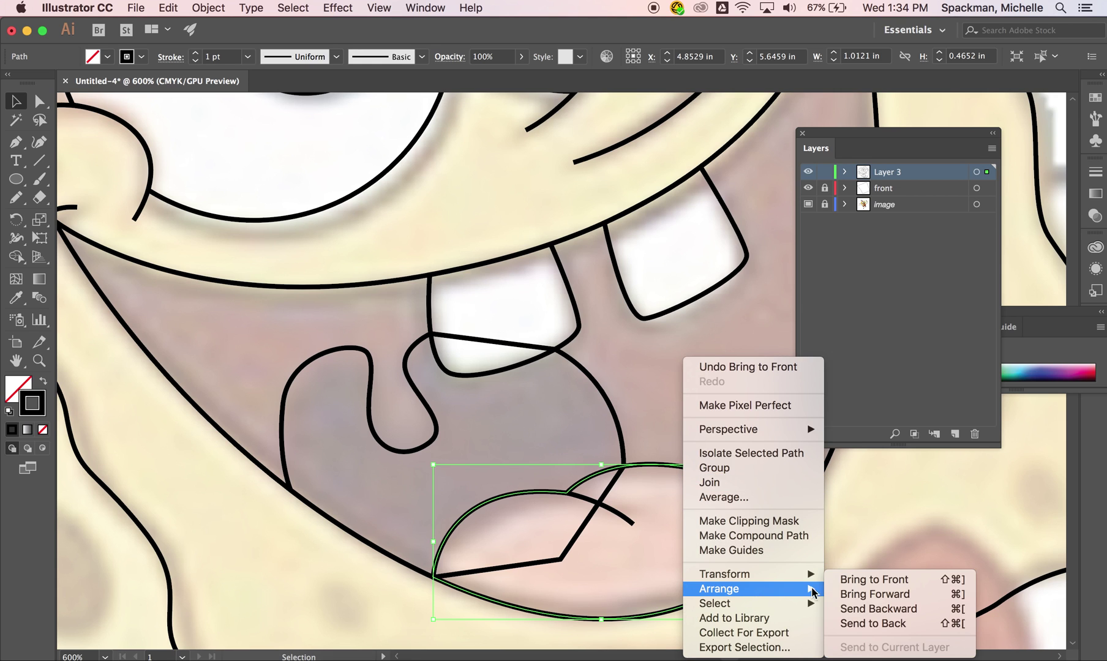
left_click(856, 595)
Step: Select the short crease line on the tongue and open its stacking-order options
left_click(622, 520)
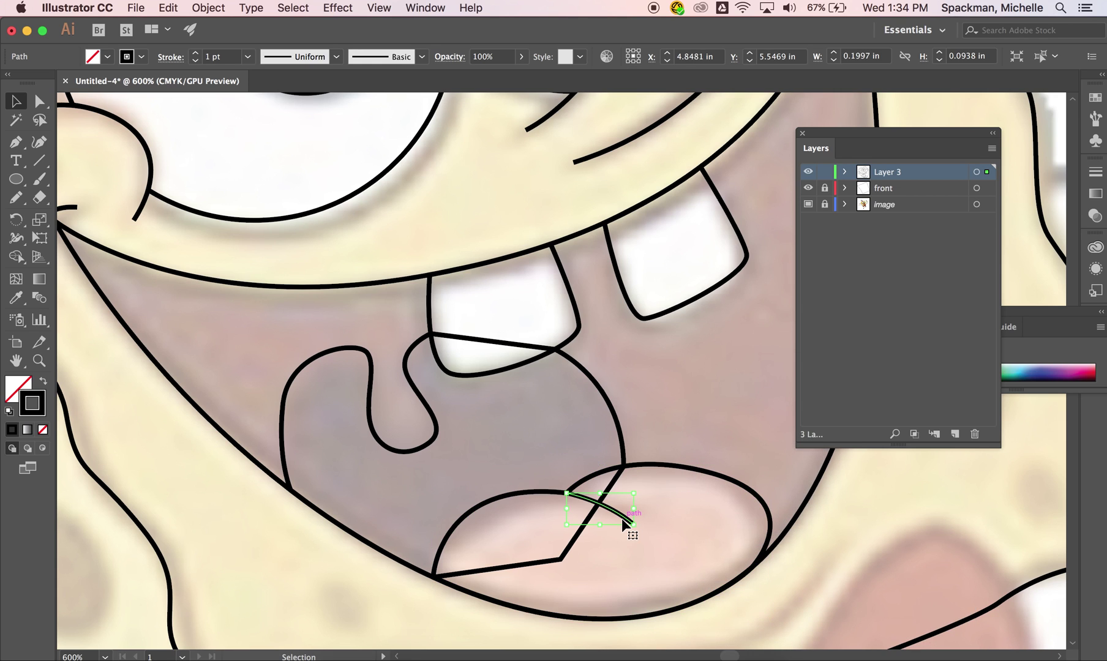
right_click(622, 519)
mouse_move(673, 587)
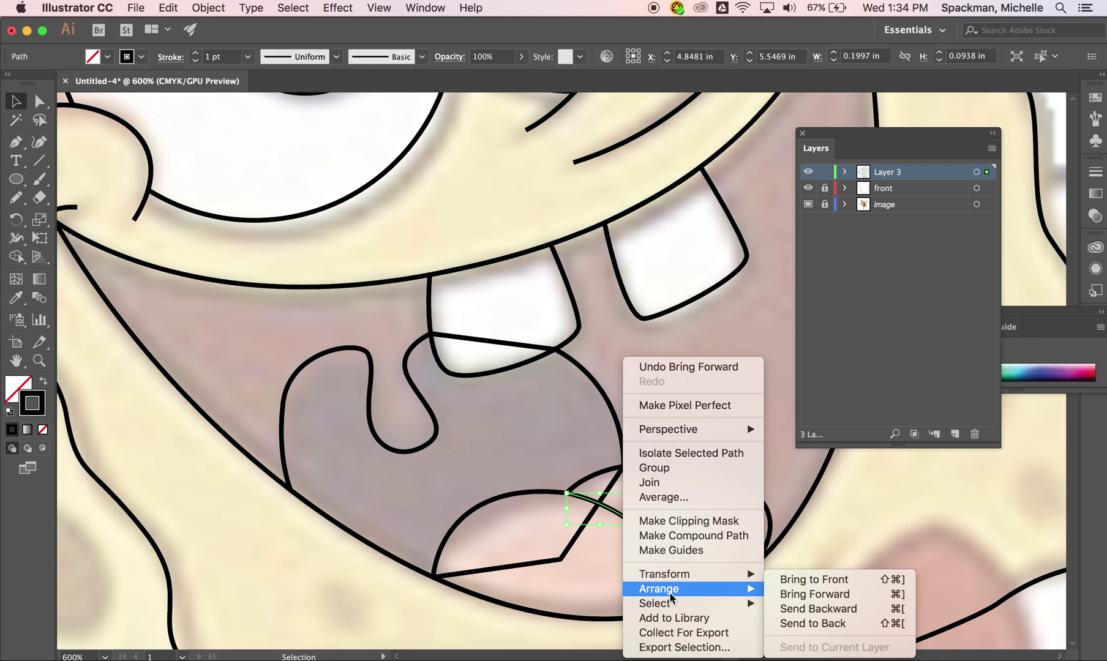
Step: Bring the selected short curve in the middle of the tongue to the front of the stacking order
left_click(823, 580)
left_click(727, 368)
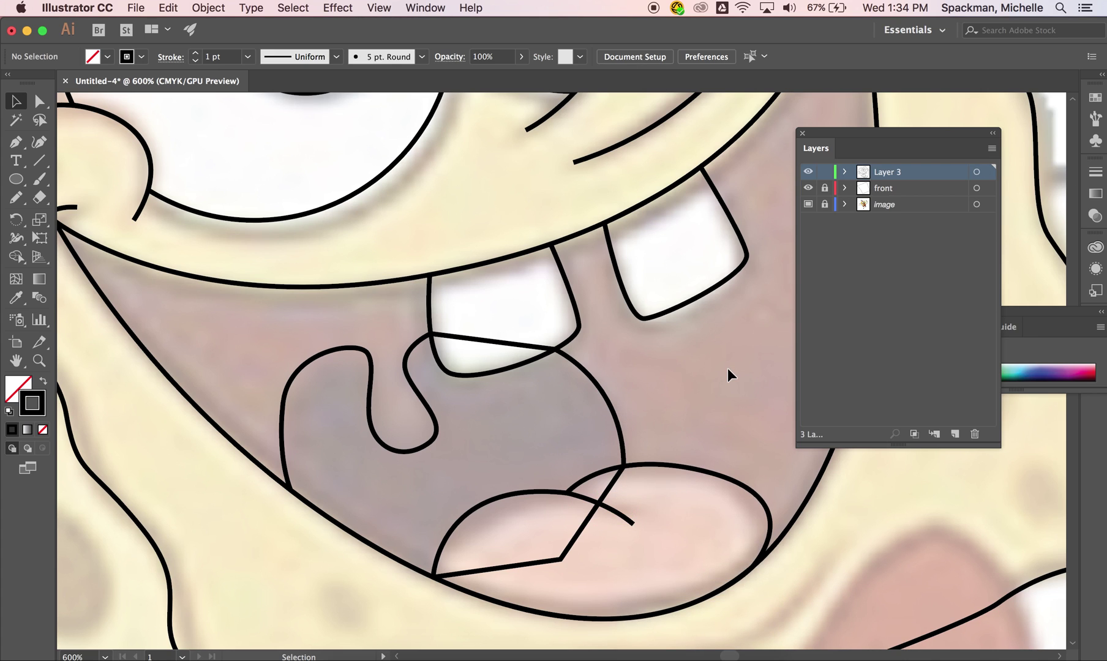
Step: Examine the whole traced face against the faded reference image
key("super+minus")
key("super+minus")
scroll(727, 375, "up", 3)
scroll(727, 375, "right", 4)
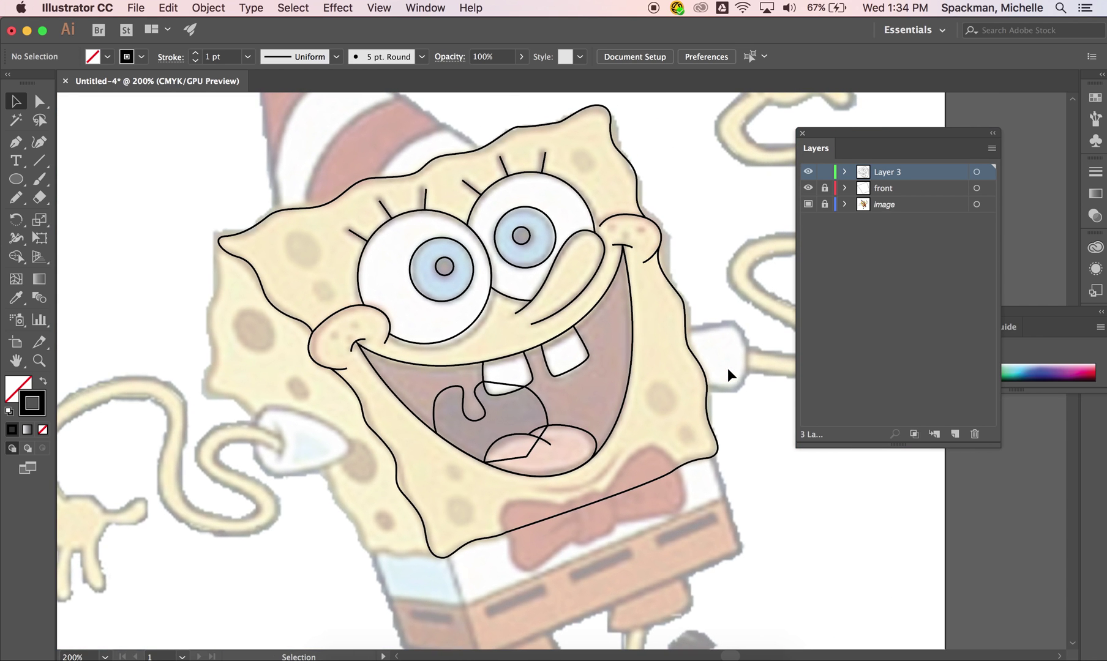
scroll(728, 370, "down", 5)
scroll(728, 369, "right", 7)
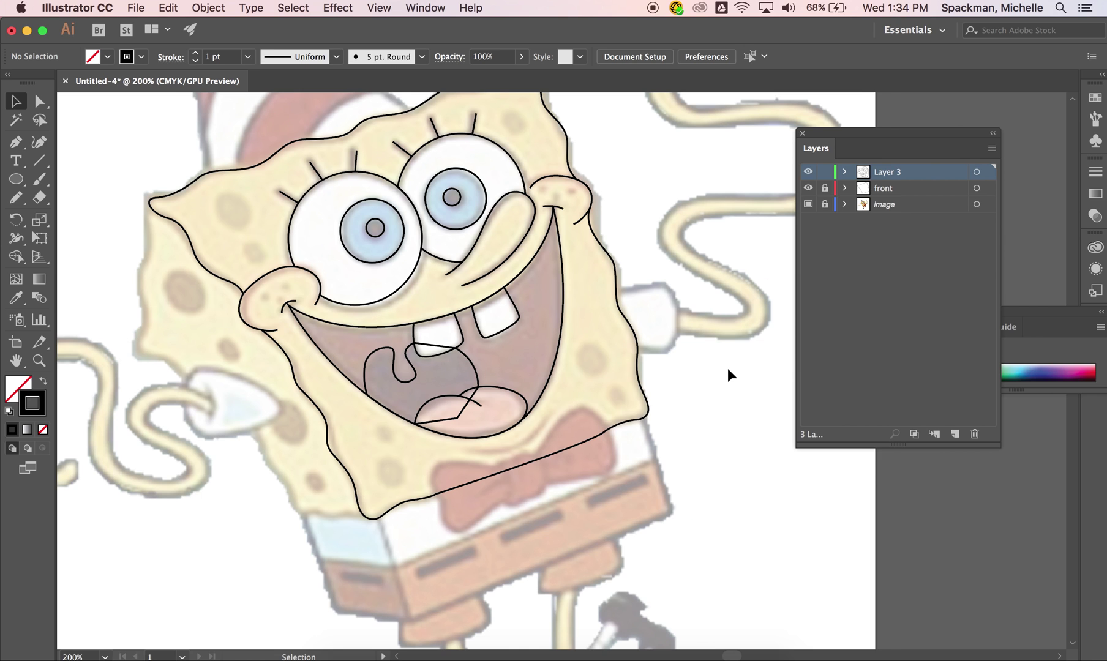
scroll(728, 373, "down", 5)
scroll(727, 373, "up", 6)
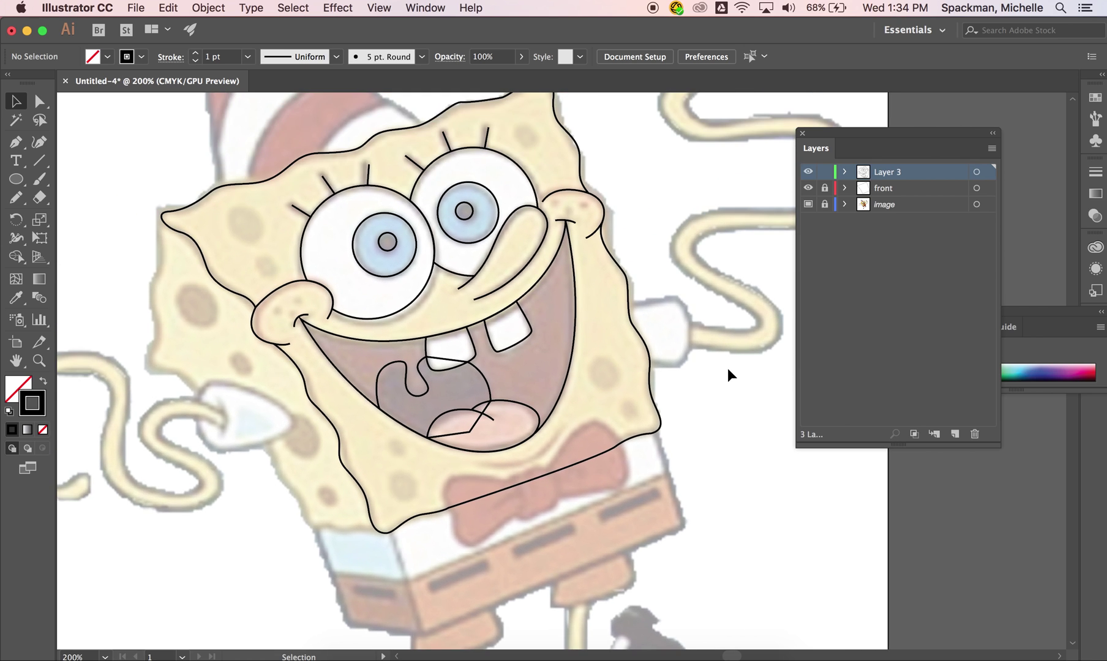
Step: Start the bow tie outline with the Pen tool, tracing the left wing's upper lobe from the knot to the side notch
key("super+equal")
key("super+equal")
key("super+equal")
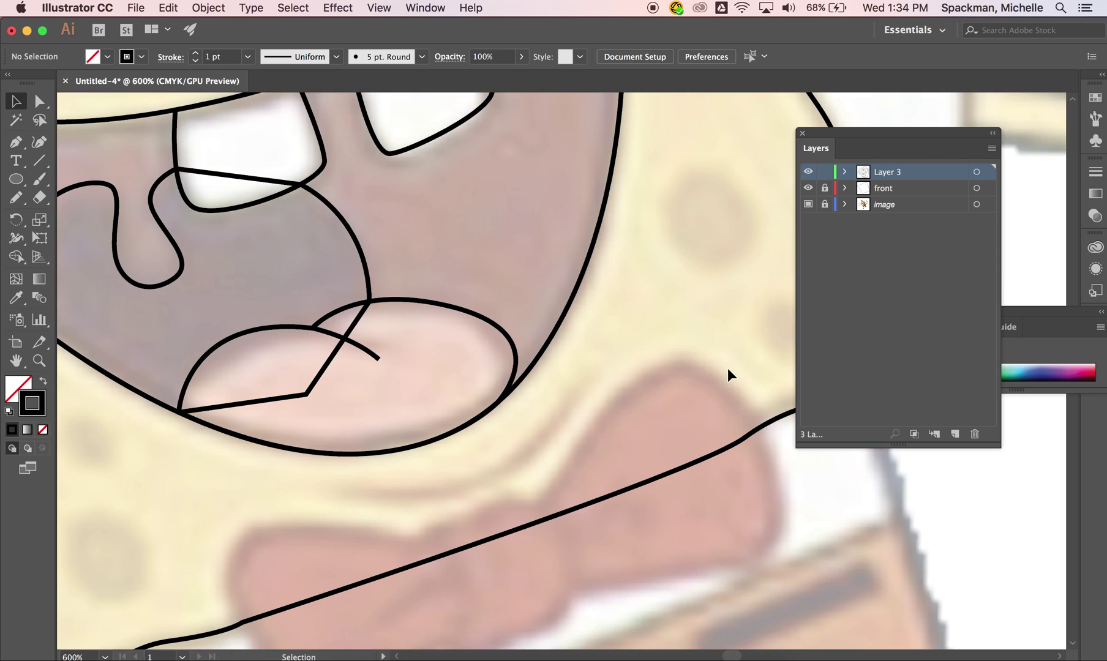
scroll(728, 374, "down", 10)
scroll(727, 373, "left", 3)
key("p")
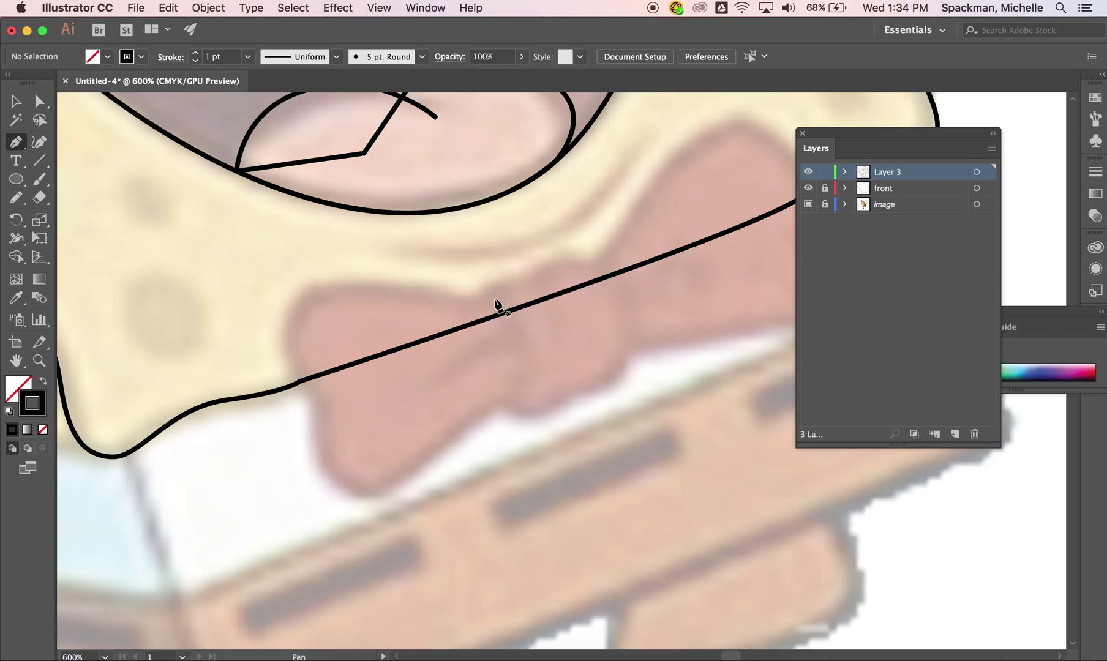
left_click_drag(483, 297, 522, 411)
key("super+z")
key("super+z")
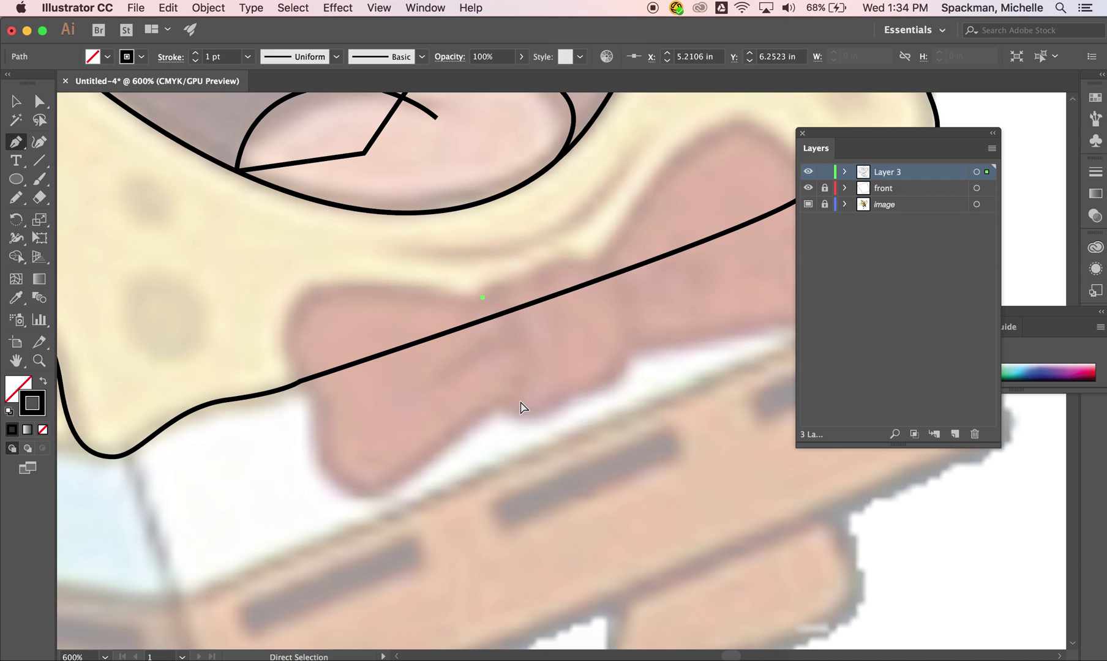
left_click_drag(480, 301, 277, 309)
left_click_drag(323, 397, 366, 418)
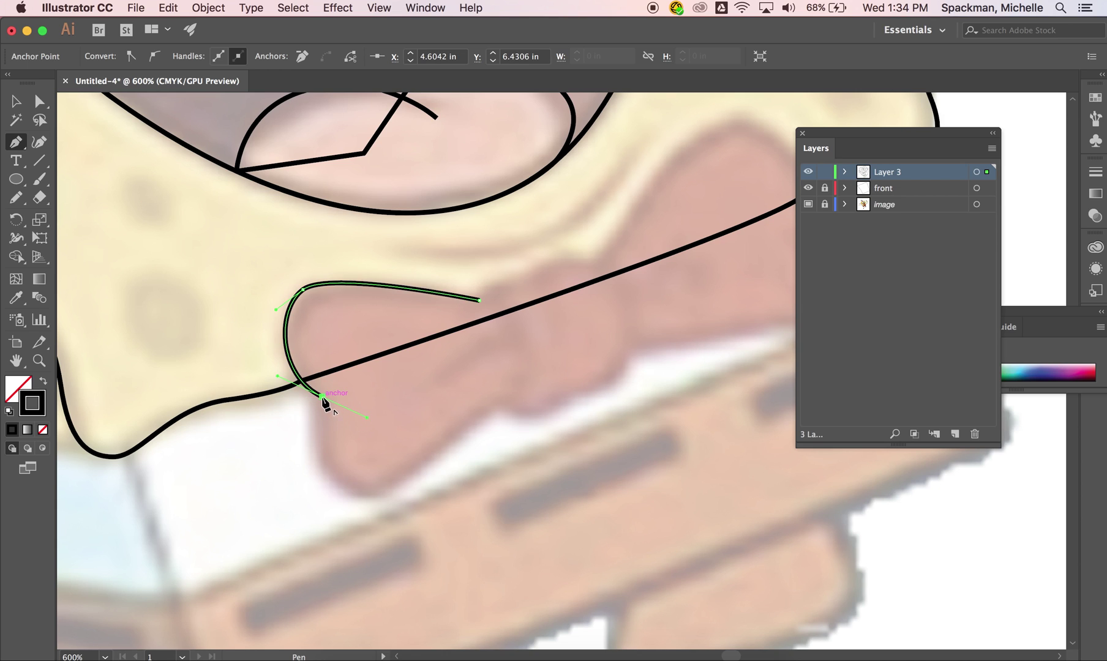
Step: Continue the bow tie path around the left wing's lower lobe and along the two bumps of the knot's lower edge
left_click_drag(371, 497, 451, 508)
key("super+z")
left_click_drag(357, 490, 416, 502)
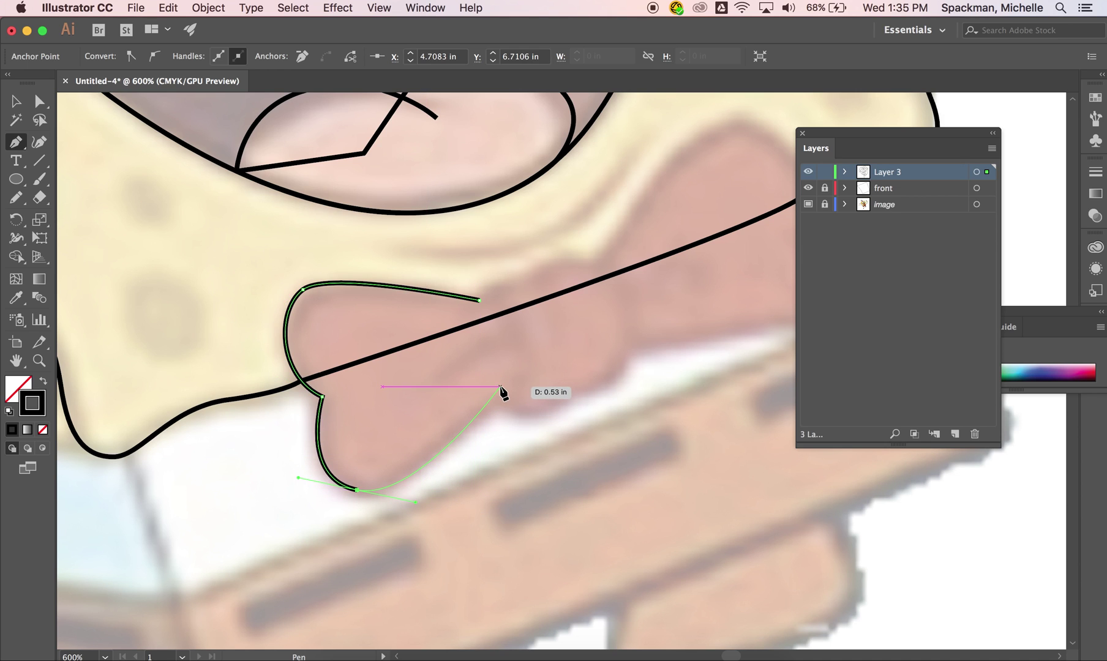
left_click_drag(503, 393, 613, 350)
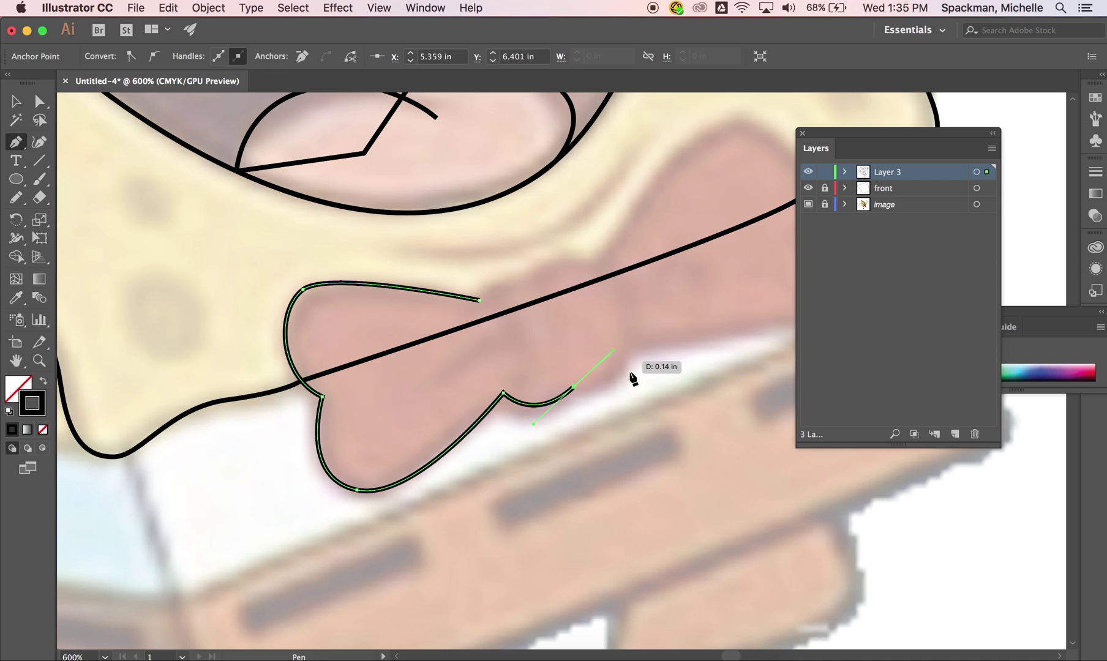
left_click(574, 387)
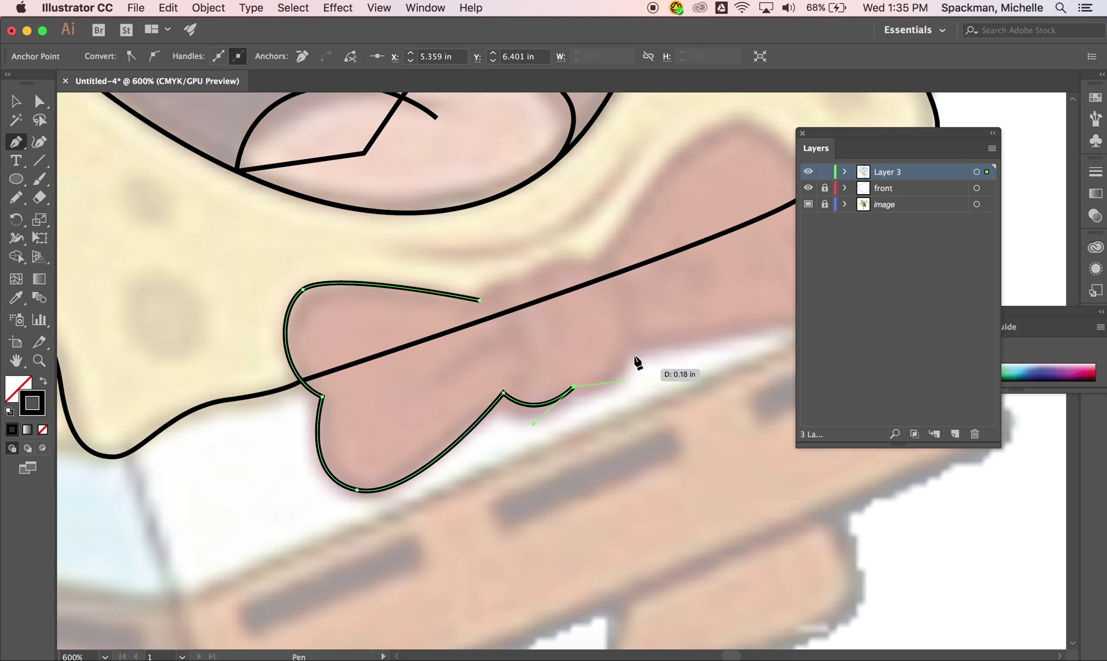
left_click_drag(629, 346, 637, 297)
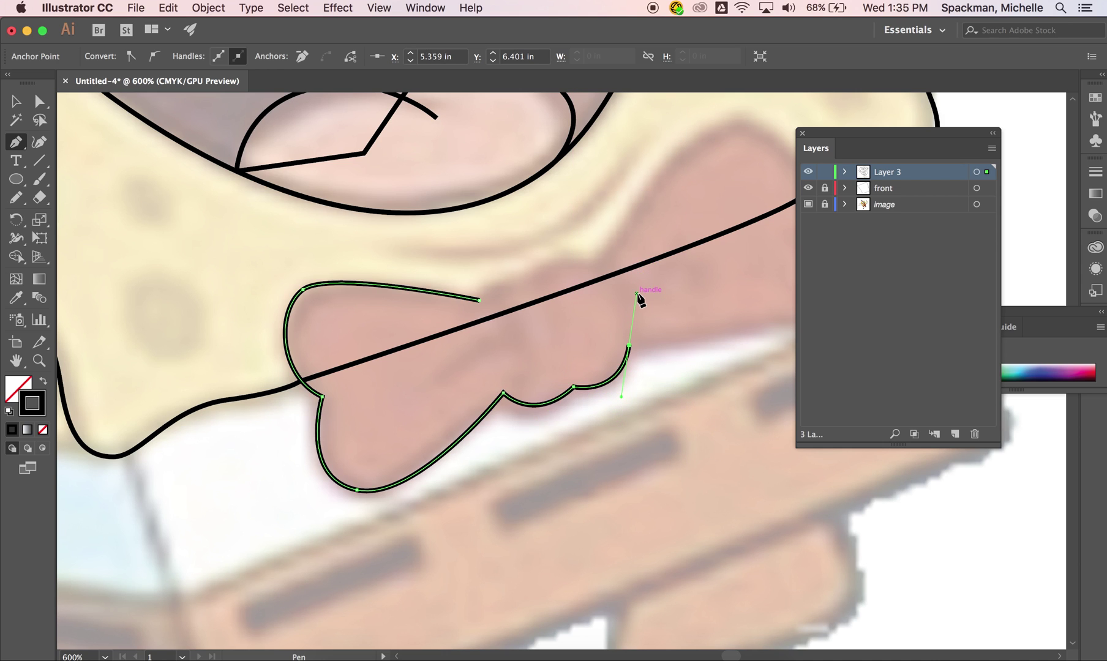
scroll(637, 298, "right", 5)
left_click(478, 386)
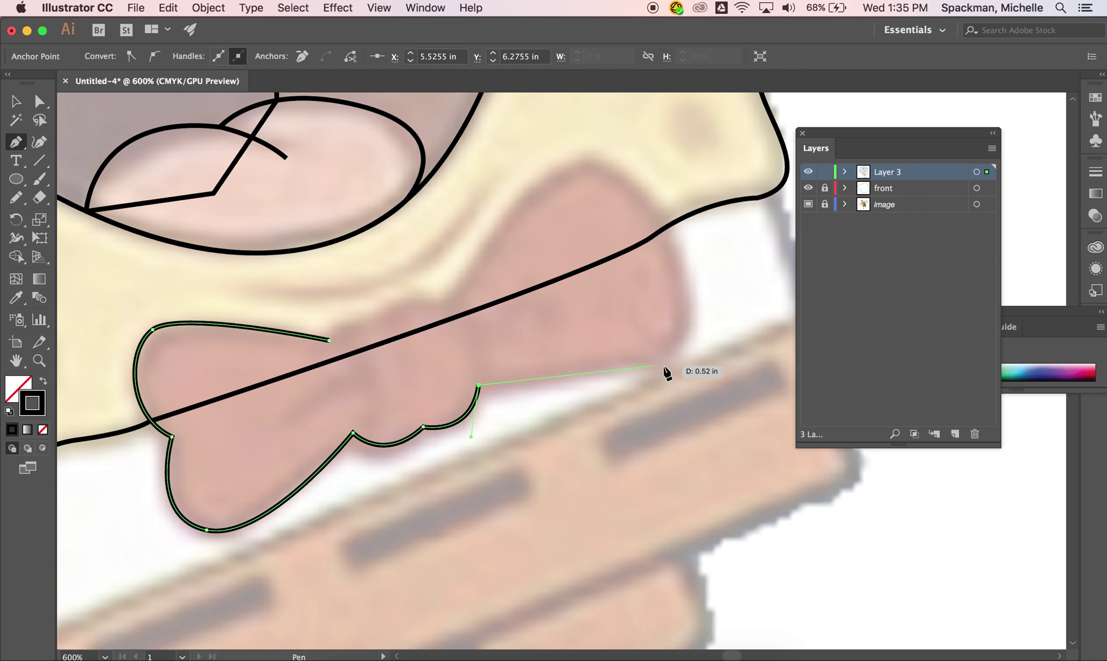
Step: Trace the bow tie's right wing and the knot's upper bumps, closing the path at its starting anchor
left_click_drag(714, 330, 713, 327)
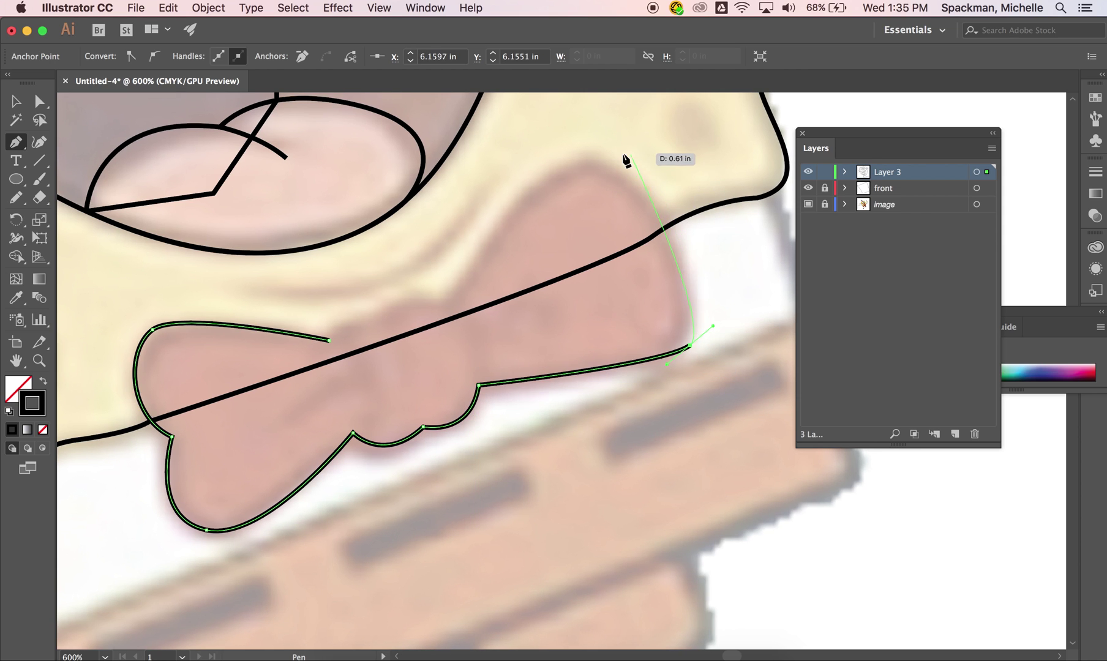
left_click_drag(606, 164, 537, 150)
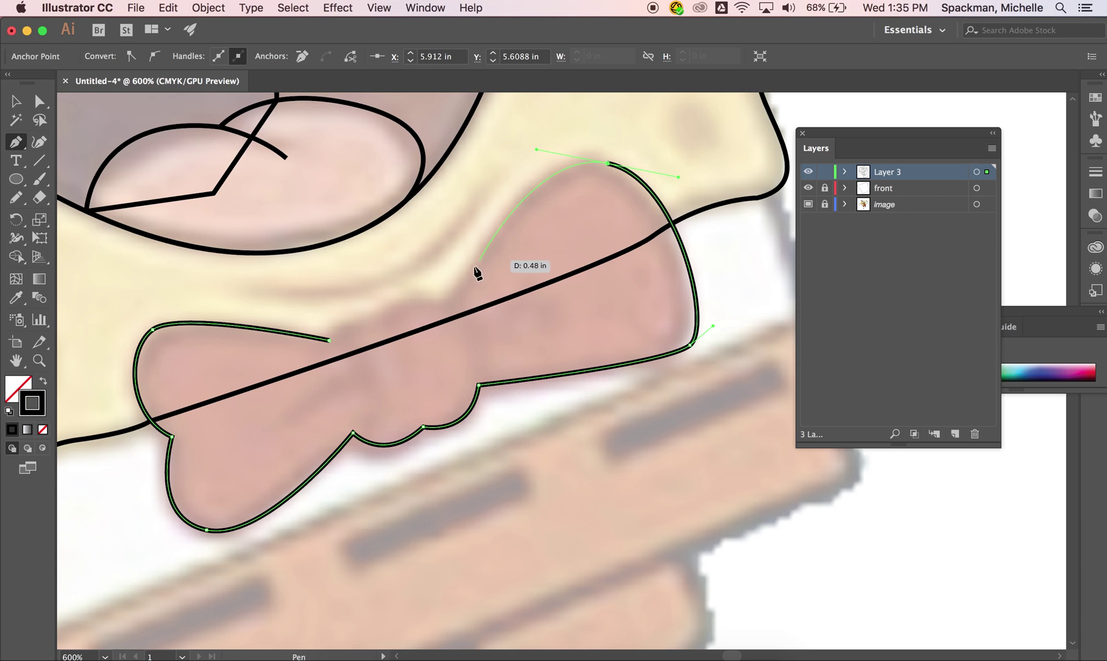
left_click(447, 303)
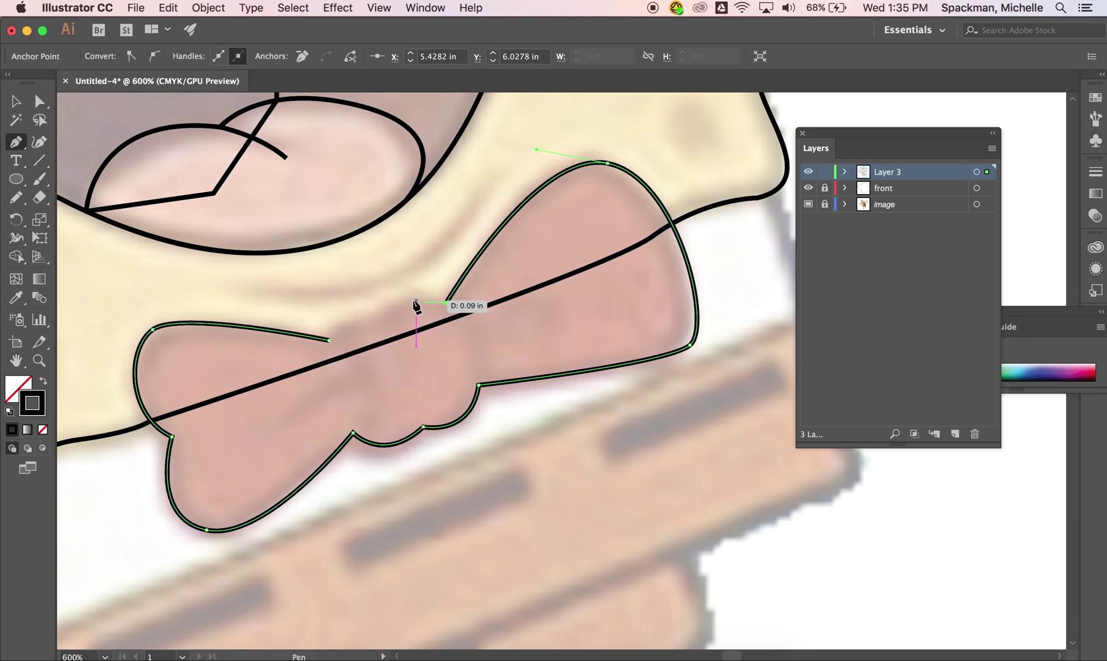
mouse_move(386, 315)
left_mouse_down()
mouse_move(370, 349)
mouse_move(388, 316)
left_mouse_up()
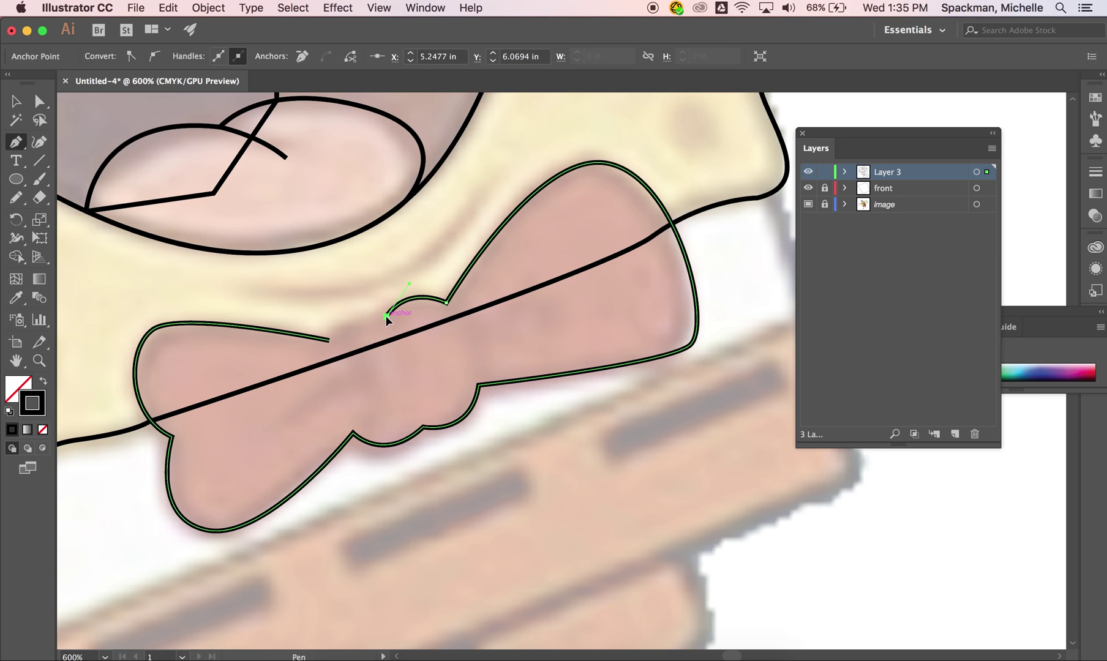
left_click(329, 340)
left_click_drag(329, 341, 316, 372)
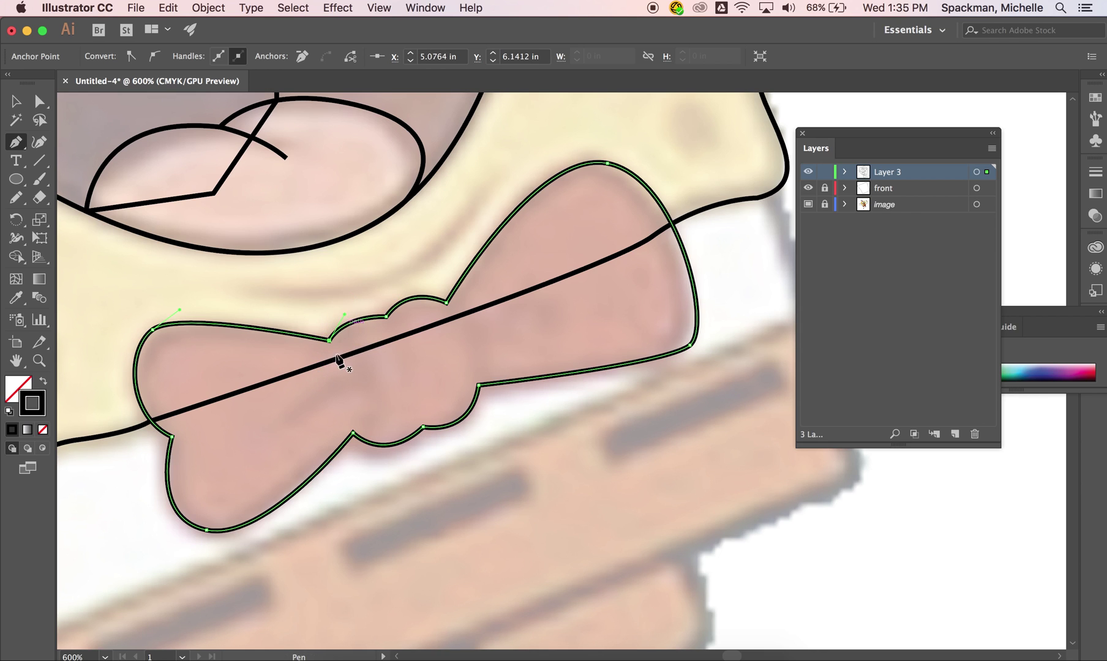
Step: Draw three curved lines across the bow tie's knot for its middle fold, right edge and left edge
left_click(371, 366, "super")
left_click(386, 316)
left_click_drag(423, 427, 417, 518)
left_click(452, 320, "super")
left_click(446, 303)
left_click_drag(477, 385, 469, 458)
left_click(469, 458, "super")
left_click(330, 340)
left_click(353, 434)
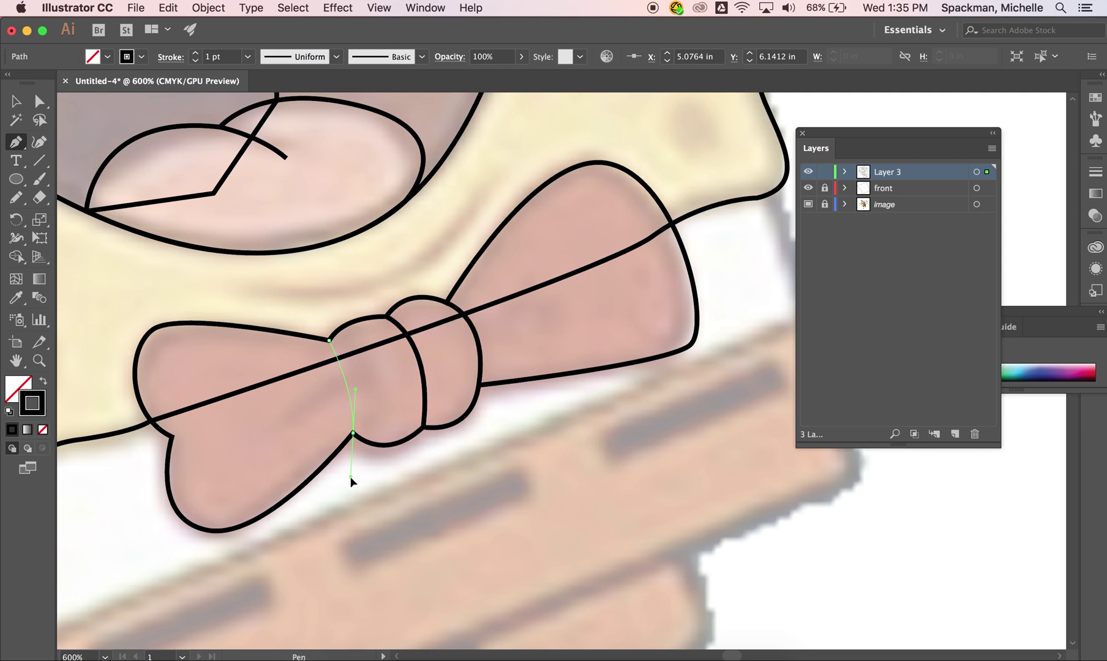
left_click_drag(350, 477, 350, 477)
left_click(519, 288, "super")
Step: Add two crease lines extending from the knot into the bow tie's right wing
left_click(469, 320)
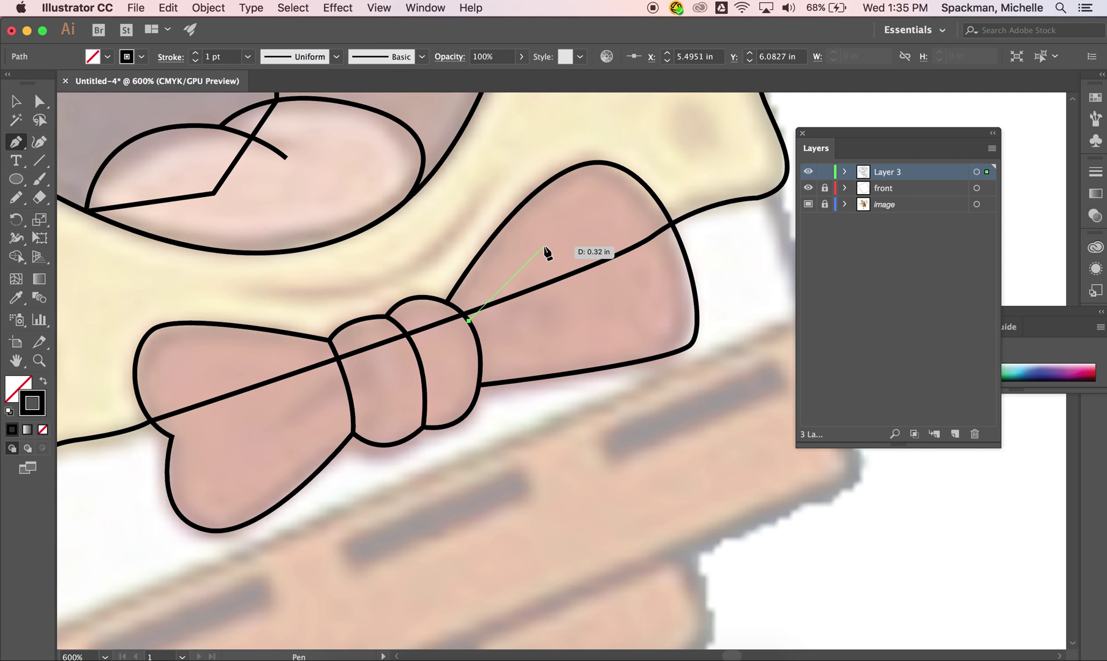
left_click_drag(558, 244, 560, 243)
left_click(569, 239, "super")
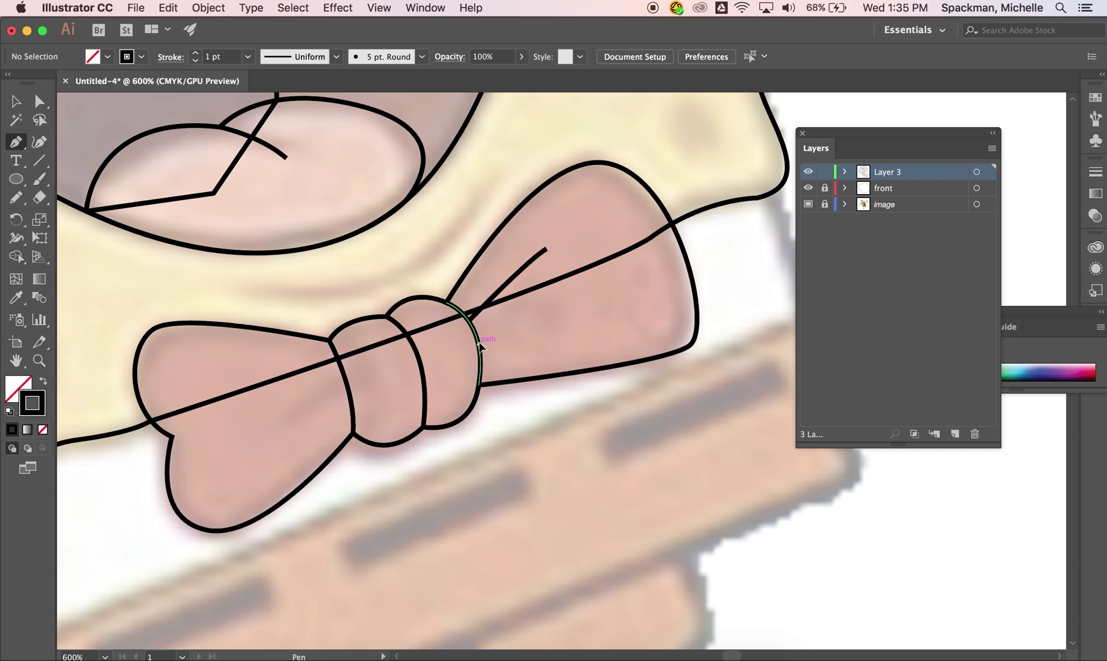
left_click(479, 344)
left_click_drag(608, 331, 607, 331)
left_click(457, 349, "super")
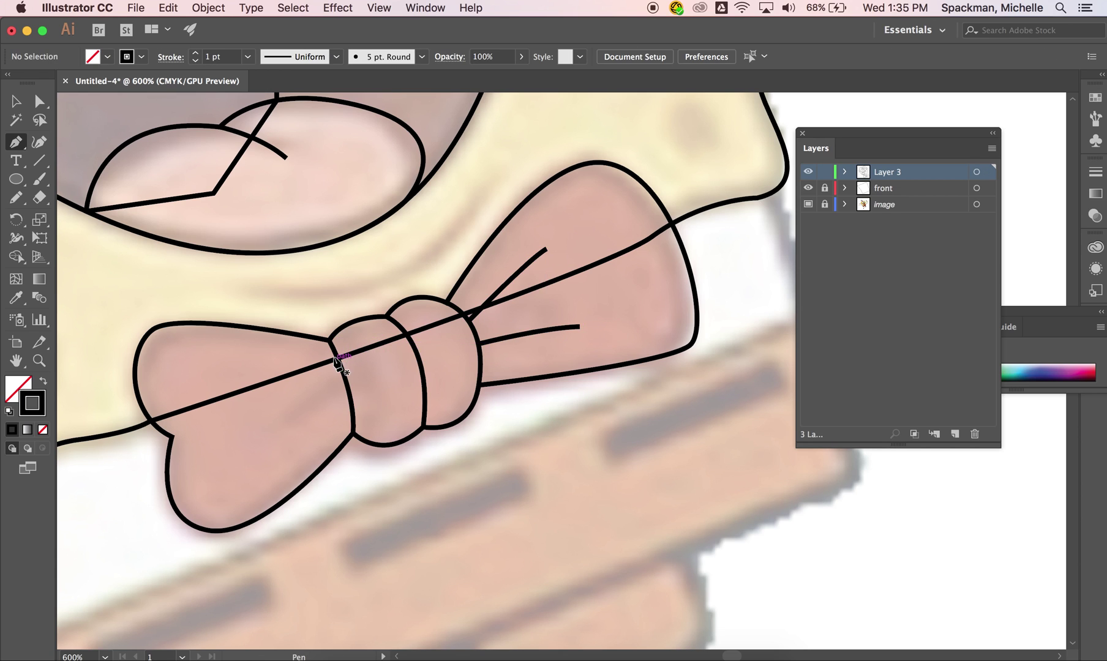
Step: Add two crease lines extending from the knot into the bow tie's left wing
left_click(338, 362)
left_click(233, 376)
left_click(342, 374, "super")
left_click(343, 376, "super")
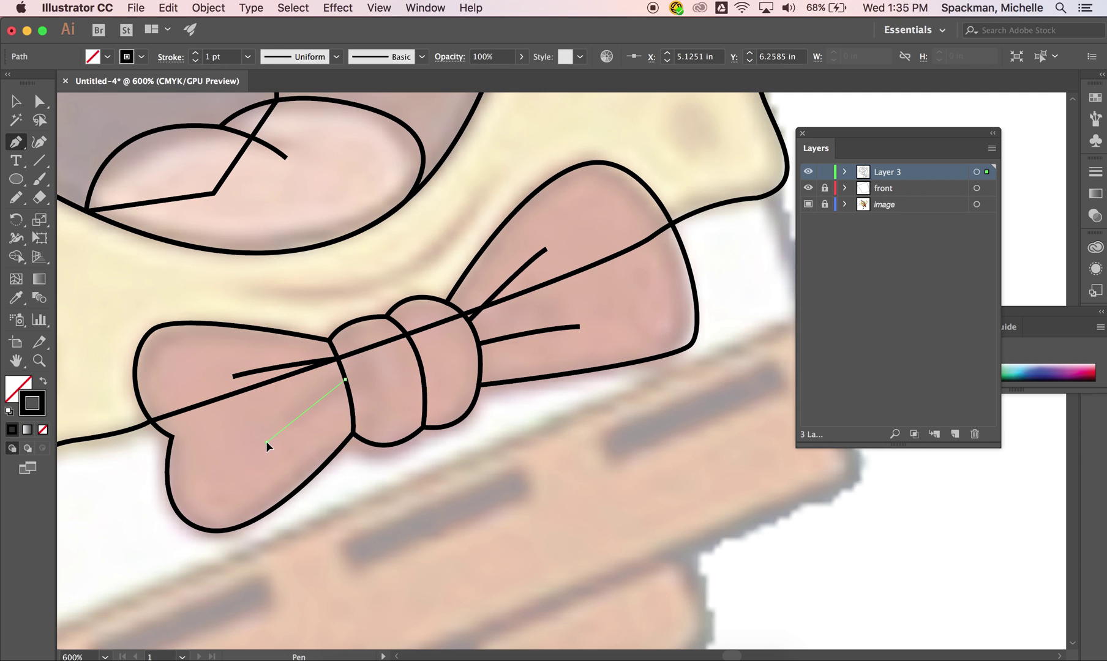
left_click_drag(246, 470, 246, 471)
left_click(549, 346, "super")
Step: Trace the curved chin line between the mouth and the bow tie as an open path
scroll(539, 349, "left", 5)
scroll(538, 348, "up", 2)
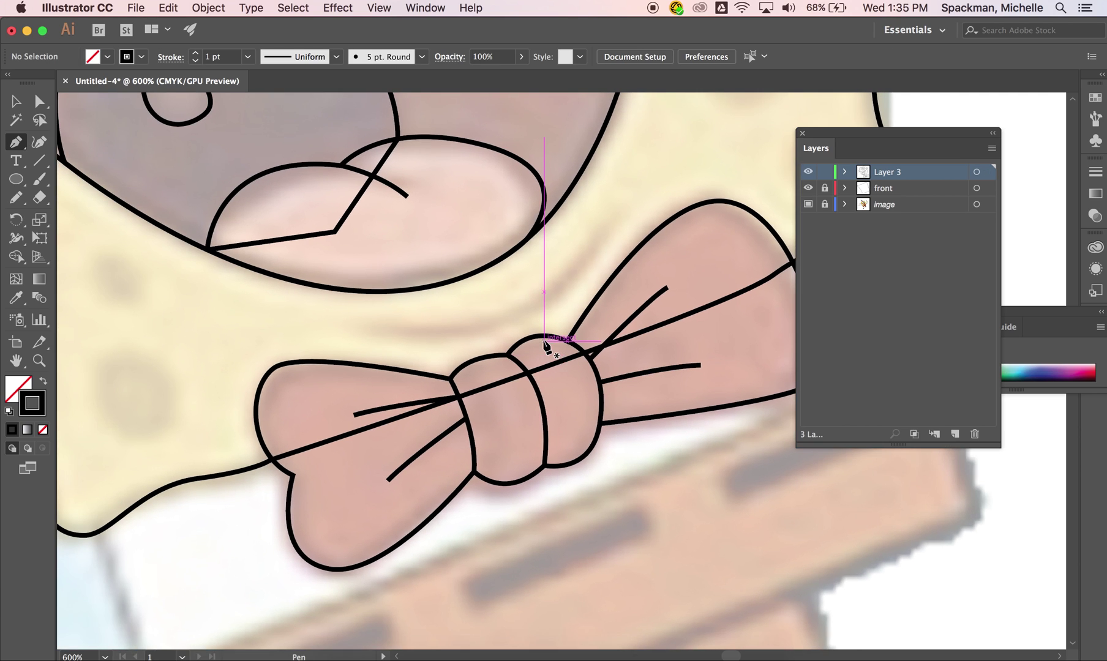
scroll(490, 275, "up", 1)
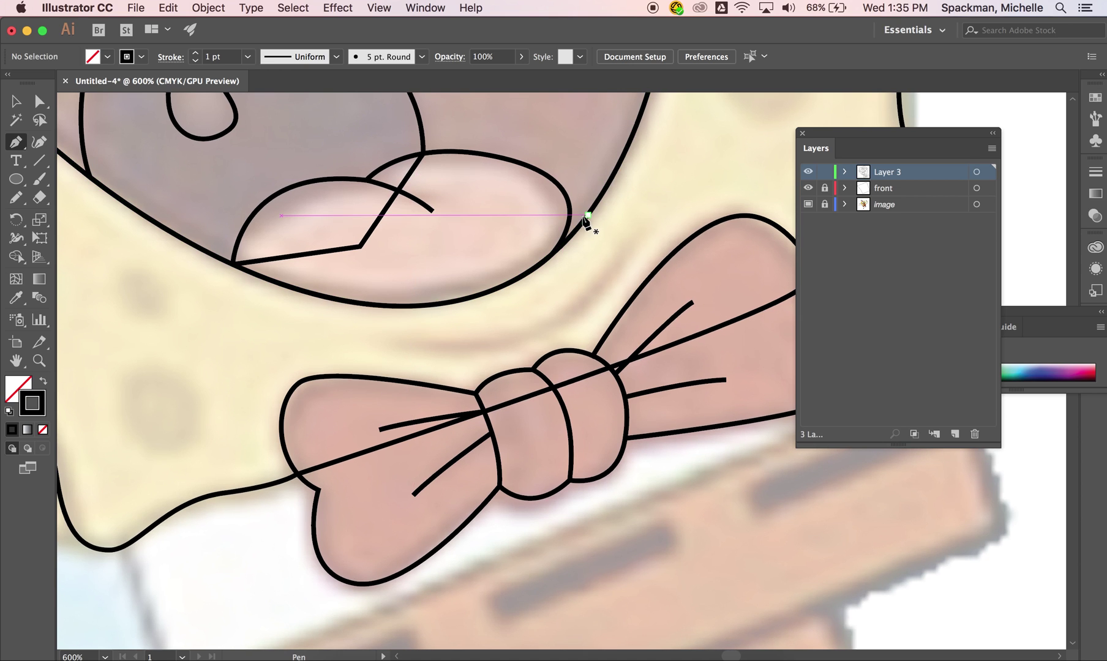
left_click(642, 224)
left_click_drag(614, 248, 633, 236)
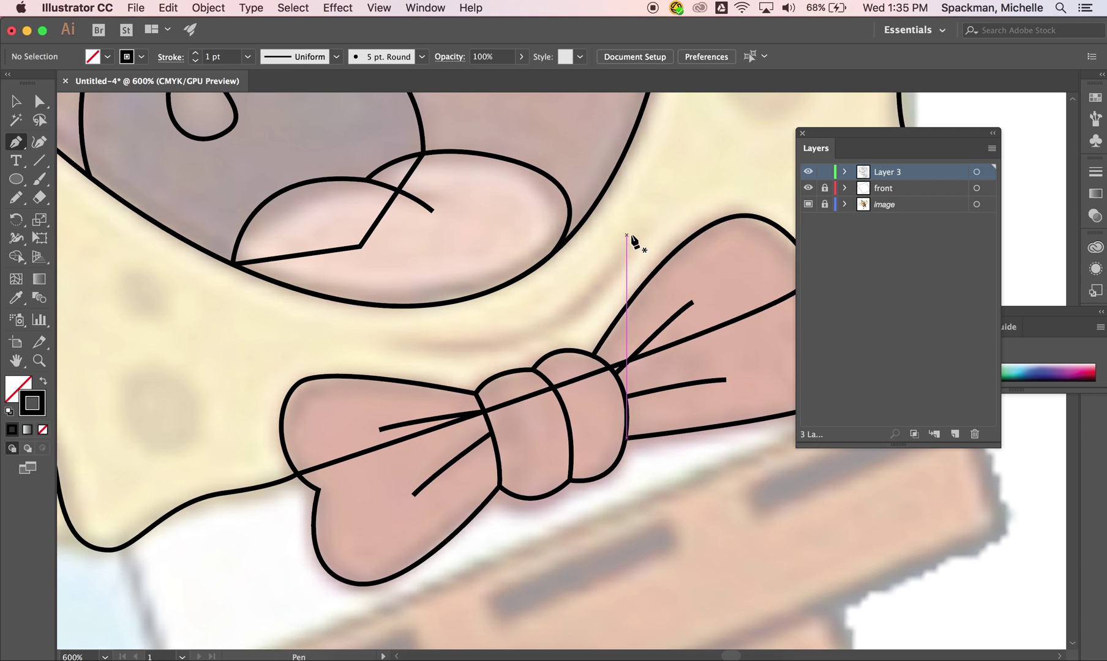
left_click_drag(379, 334, 372, 334)
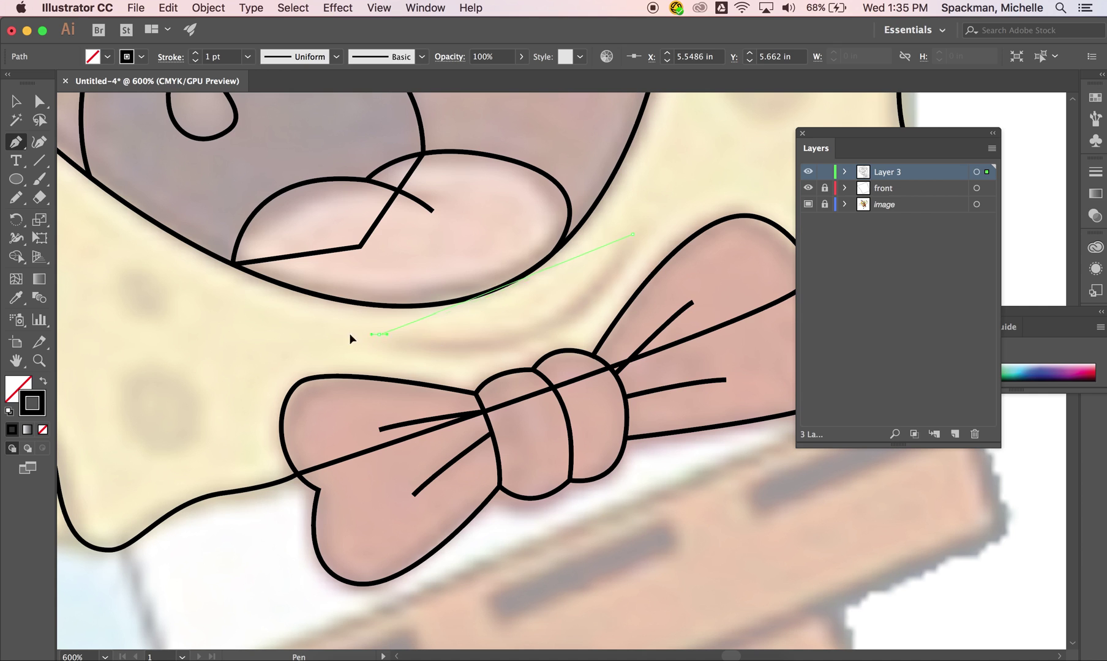
left_click_drag(174, 286, 169, 290)
left_click(168, 292, "super")
key("super+z")
left_click_drag(371, 348, 144, 319)
left_click(143, 320, "super")
Step: Check the traced face, chin line and bow tie against the reference image
key("super+minus")
key("super+minus")
key("super+minus")
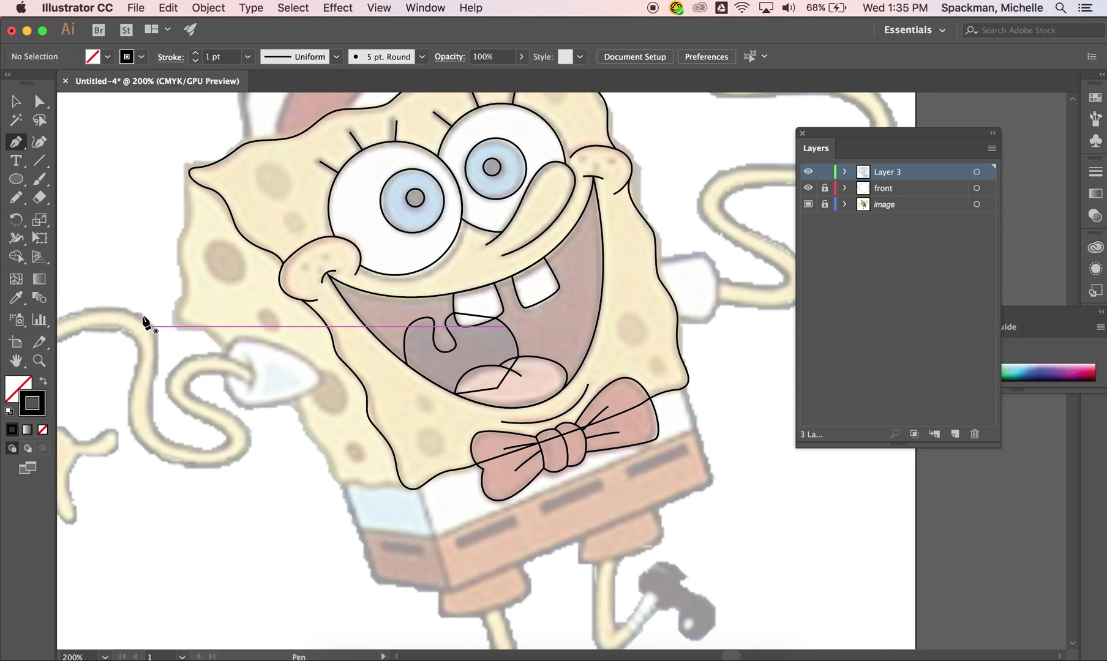
scroll(144, 320, "up", 3)
scroll(144, 320, "down", 3)
scroll(144, 320, "left", 2)
scroll(143, 320, "up", 3)
scroll(143, 319, "left", 2)
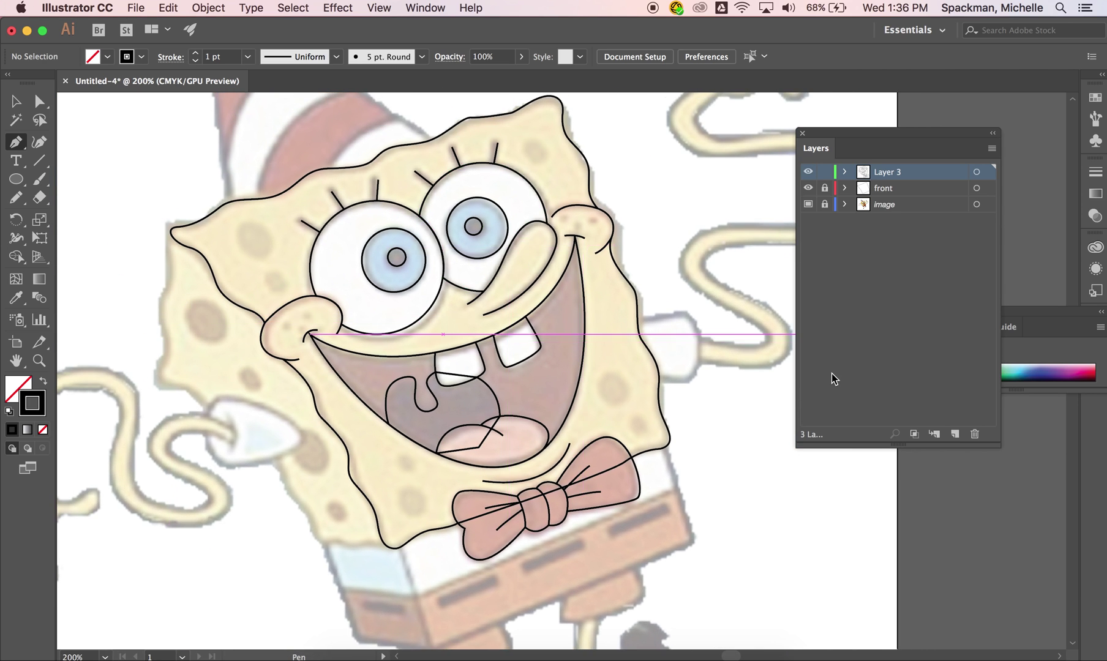
Step: Lock Layer 3, unlock the front layer and make it the active layer
left_click(16, 108)
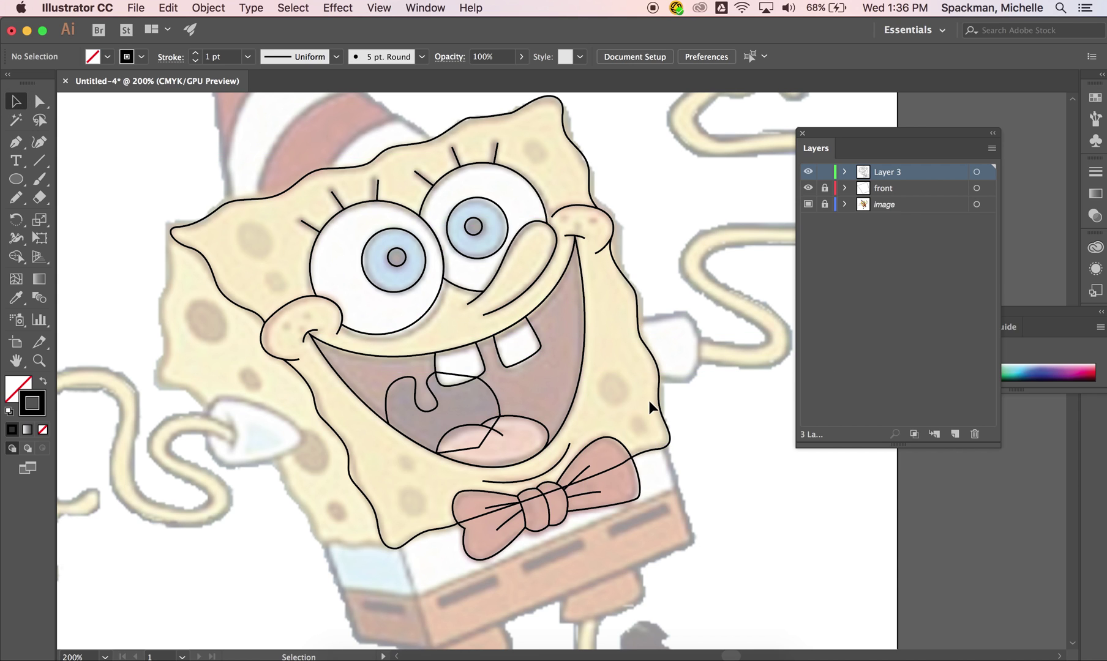
scroll(408, 411, "up", 2)
scroll(408, 411, "right", 1)
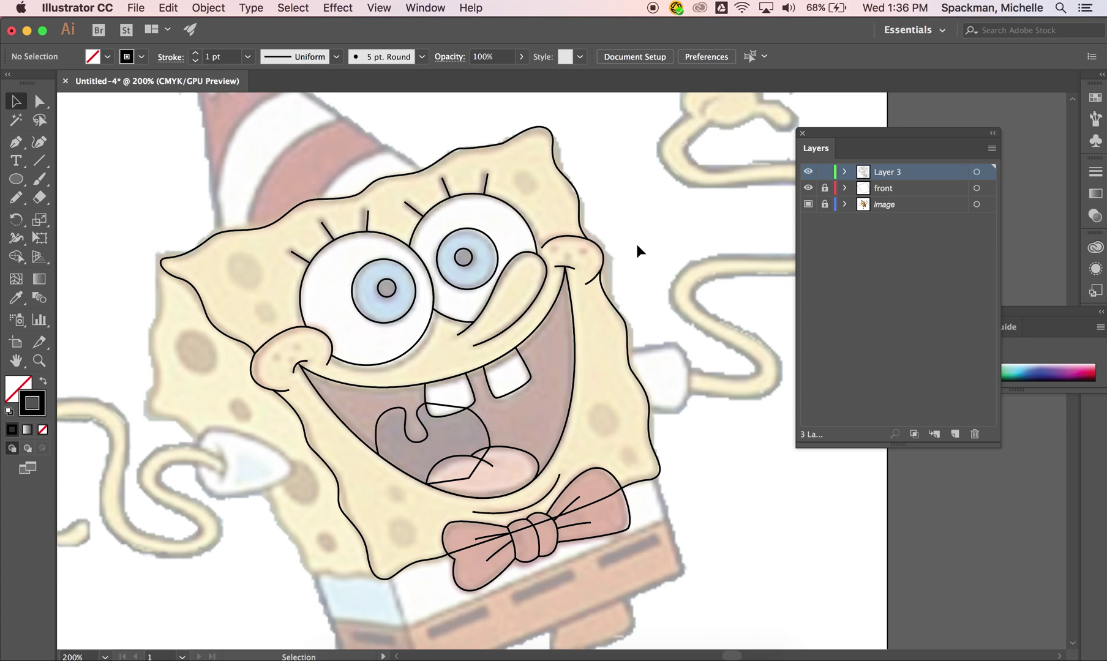
left_click(824, 172)
left_click(825, 193)
left_click(898, 189)
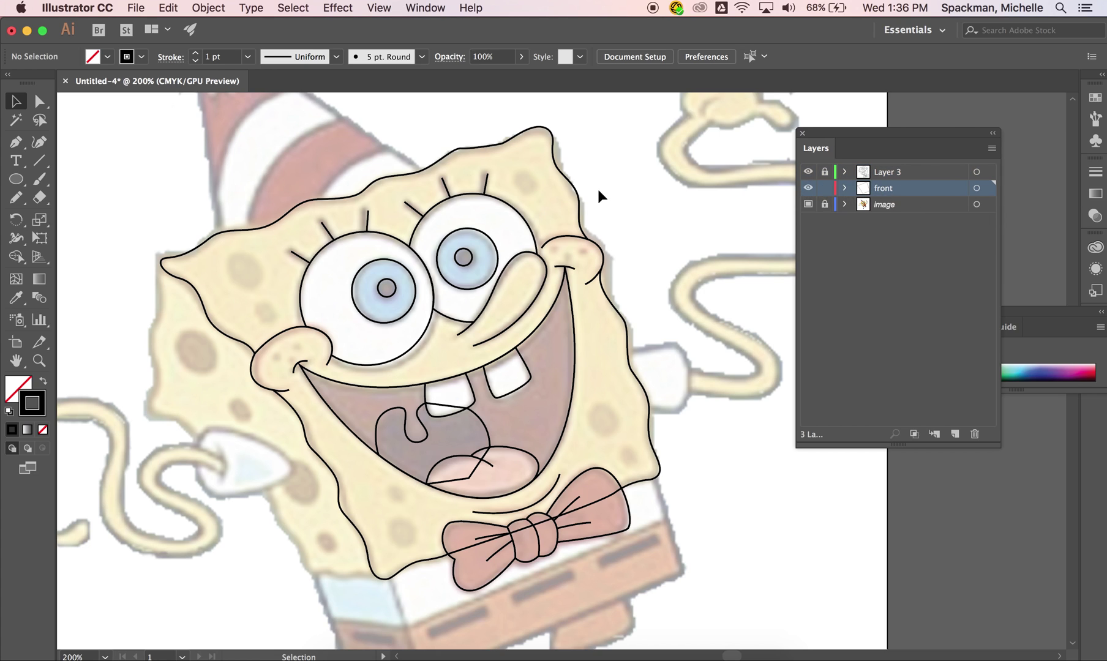
Step: Fill the large front face outline with the yellow colour FFDB45
left_click(579, 191)
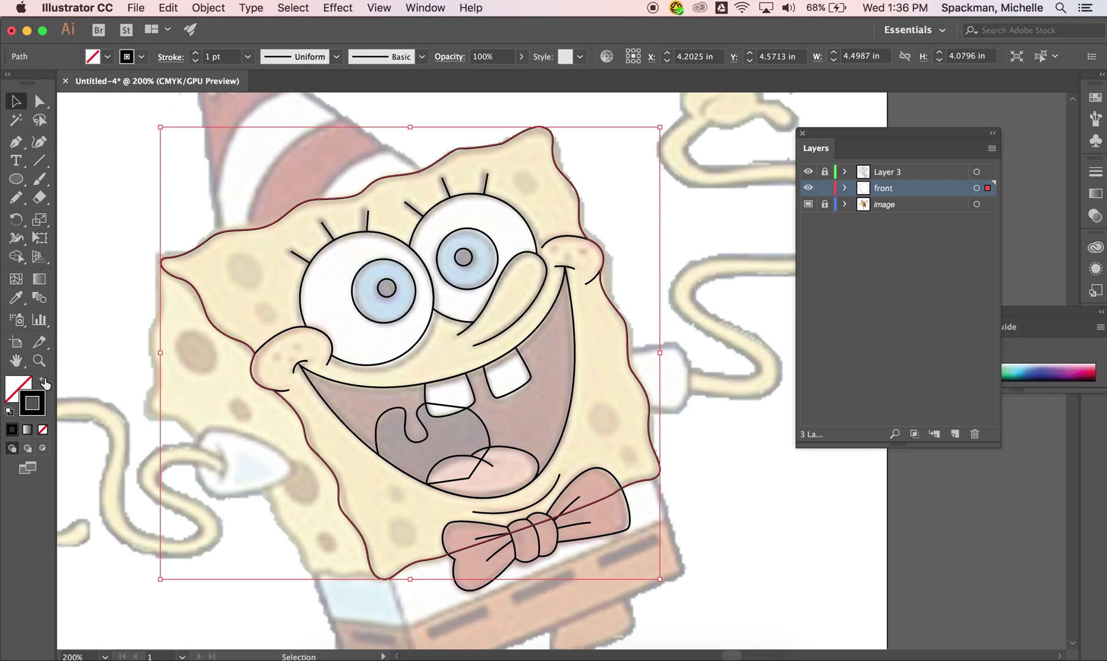
left_click(18, 387)
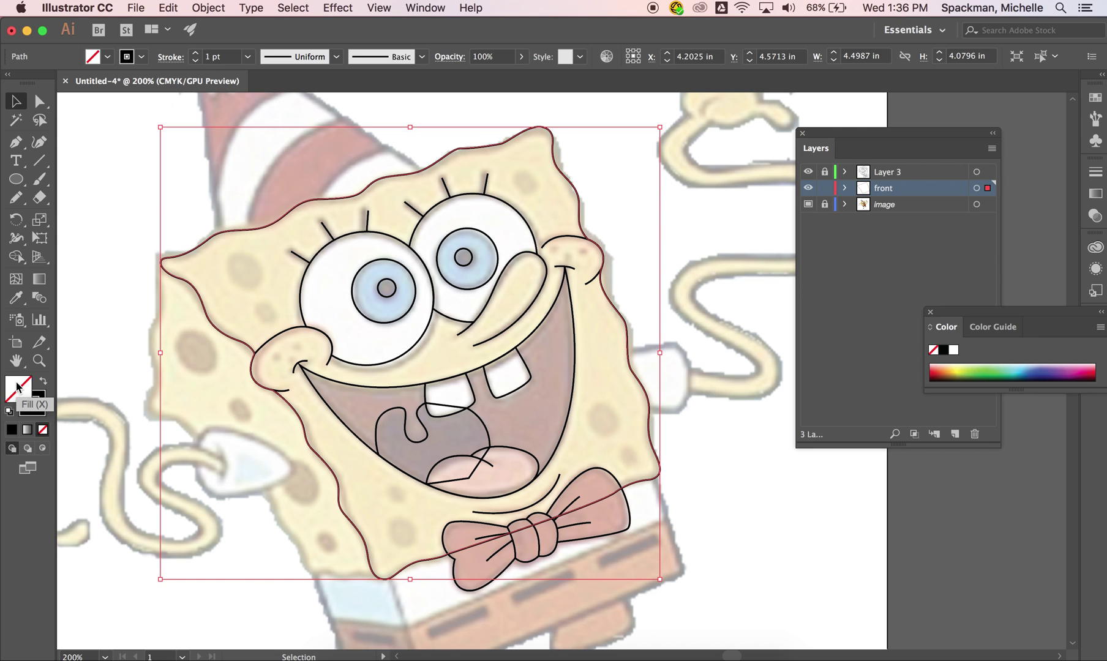
double_click(20, 392)
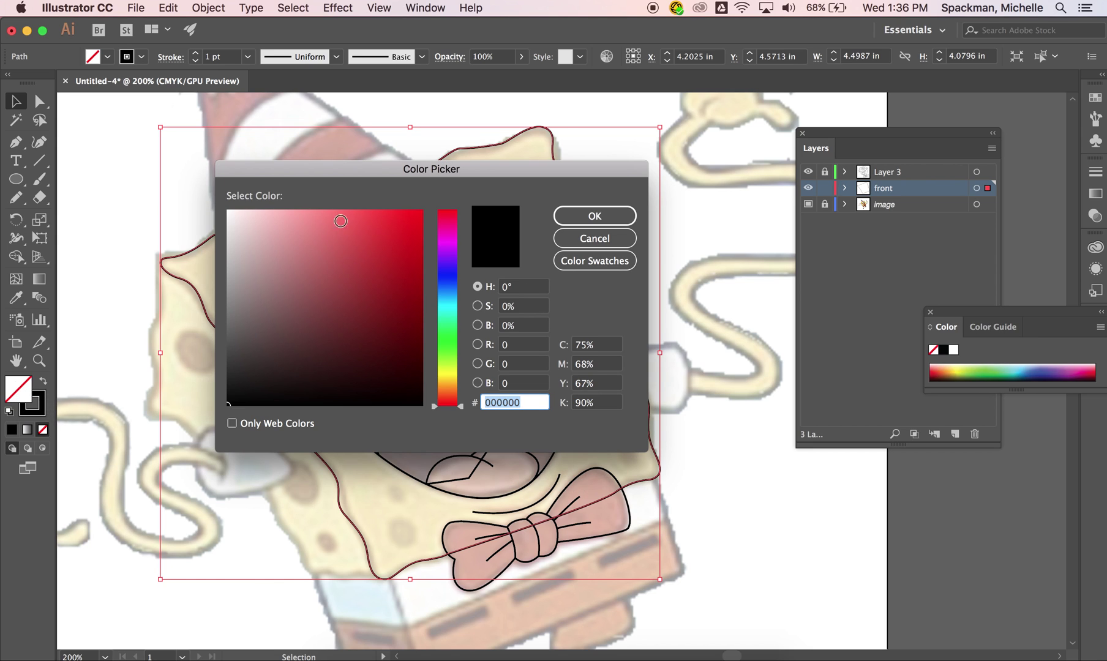
left_click(574, 242)
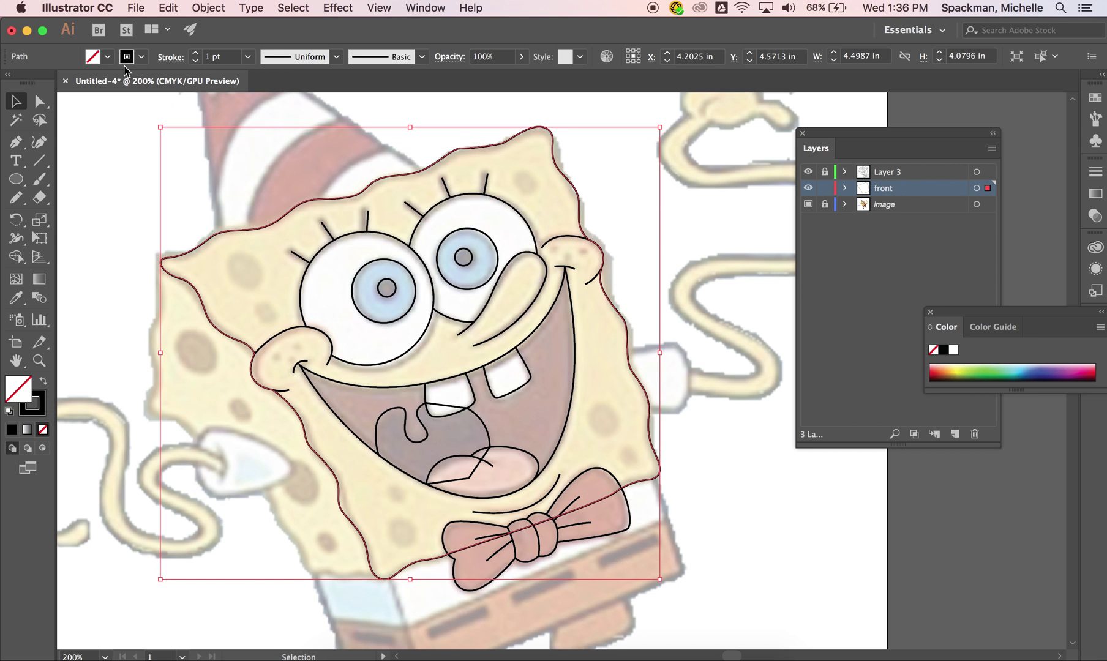
left_click(107, 56)
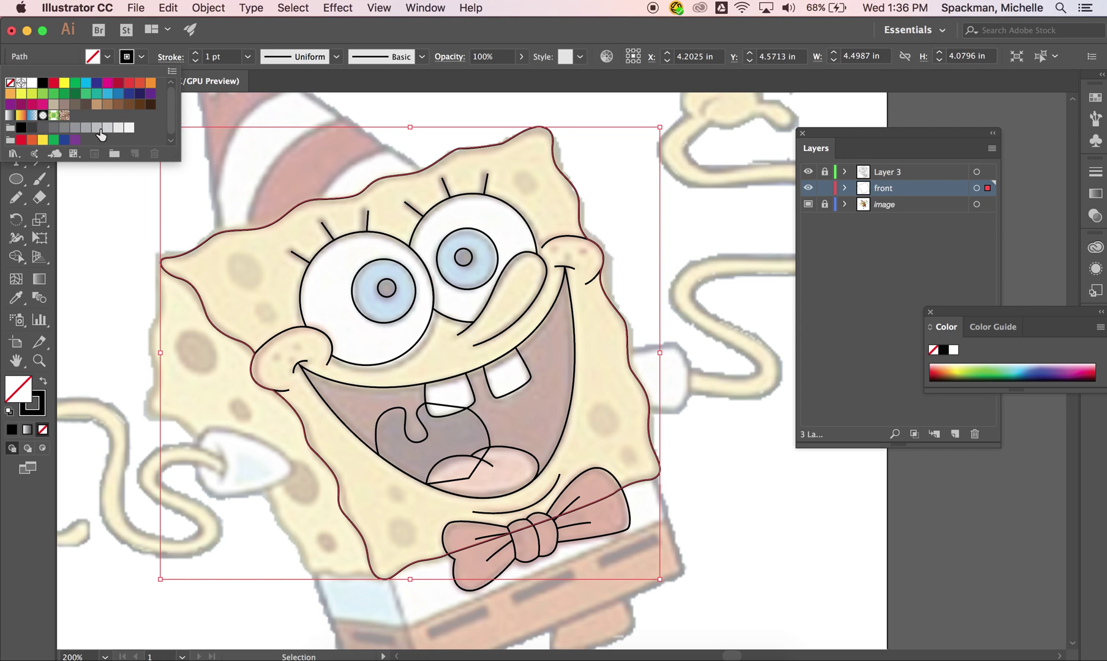
left_click(26, 397)
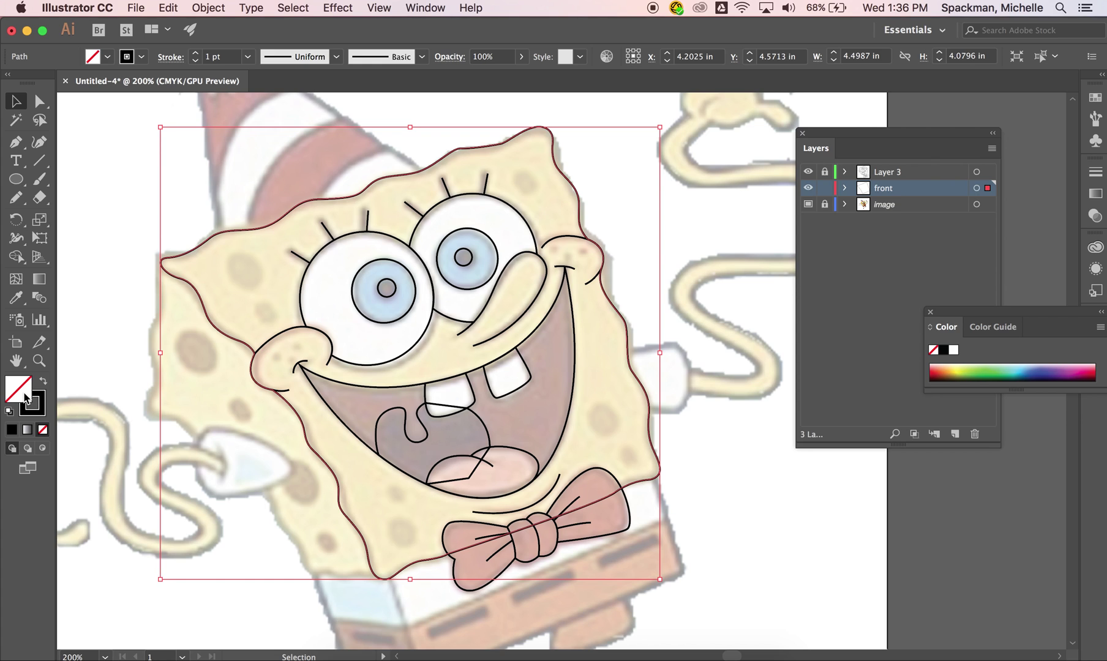
double_click(25, 398)
left_click(454, 382)
left_click_drag(389, 252, 370, 210)
left_click(461, 385)
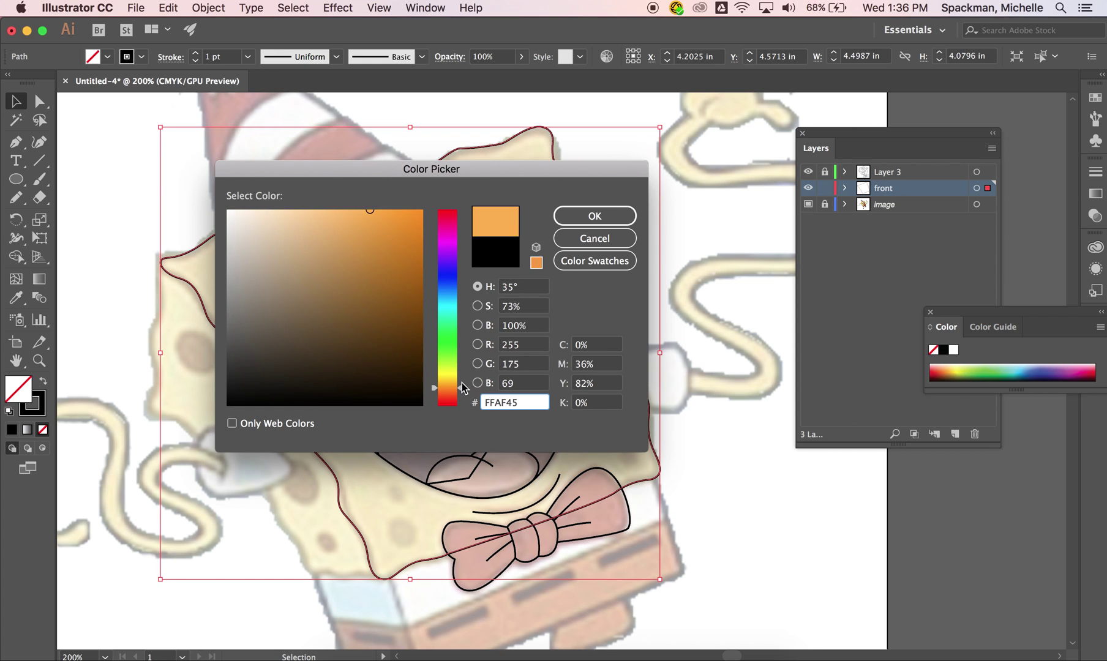
left_click_drag(461, 382, 463, 381)
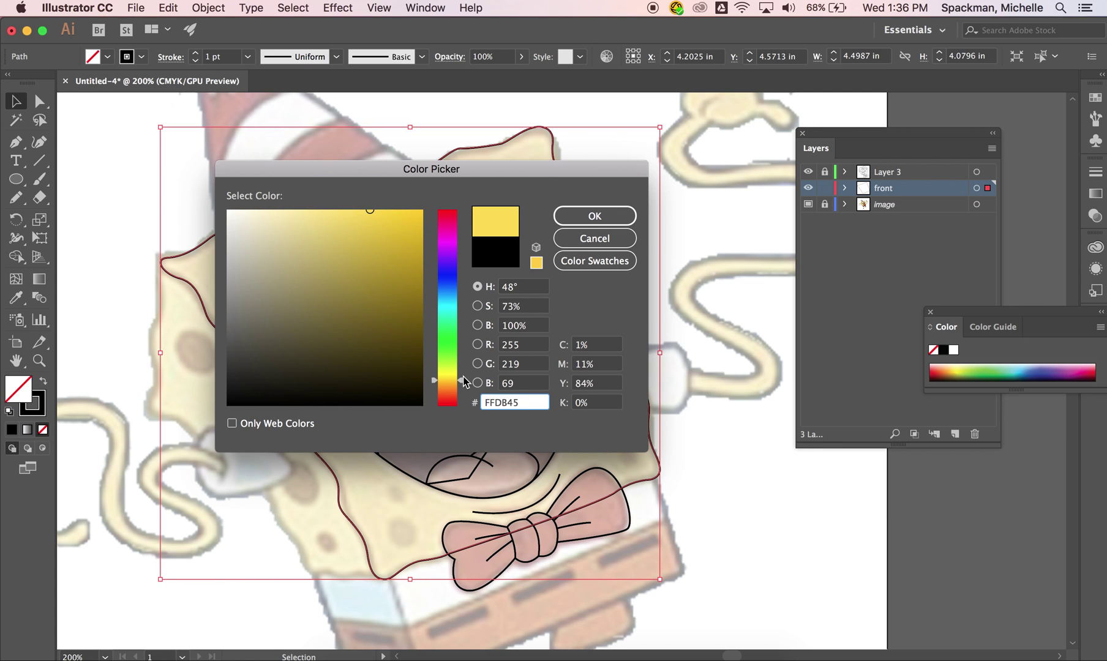
left_click(587, 211)
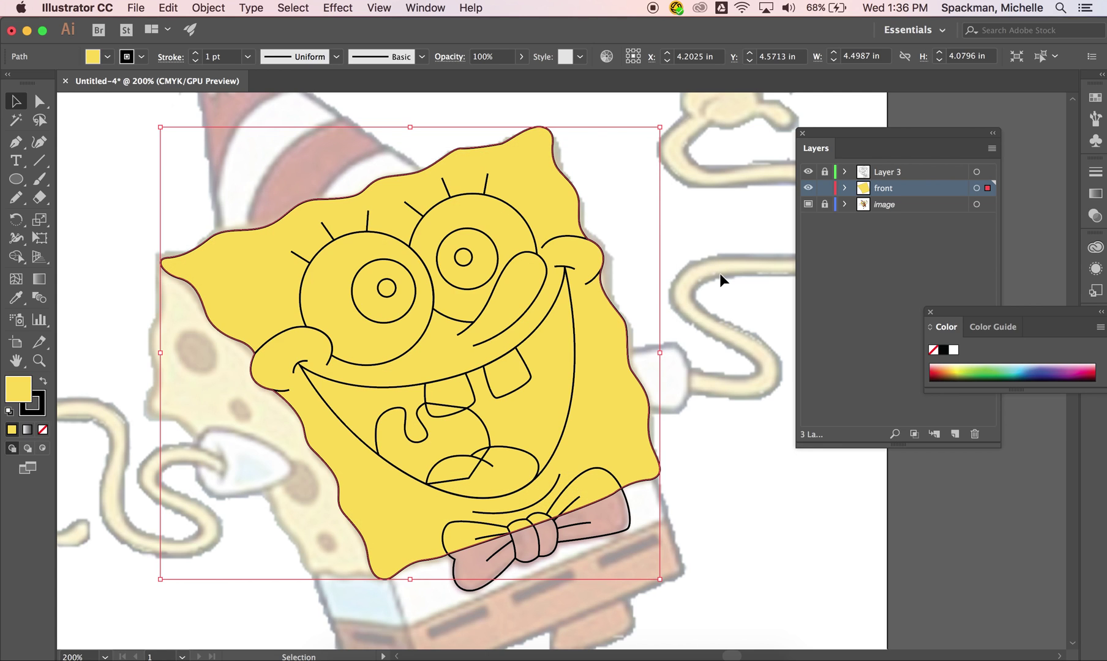
left_click(591, 208)
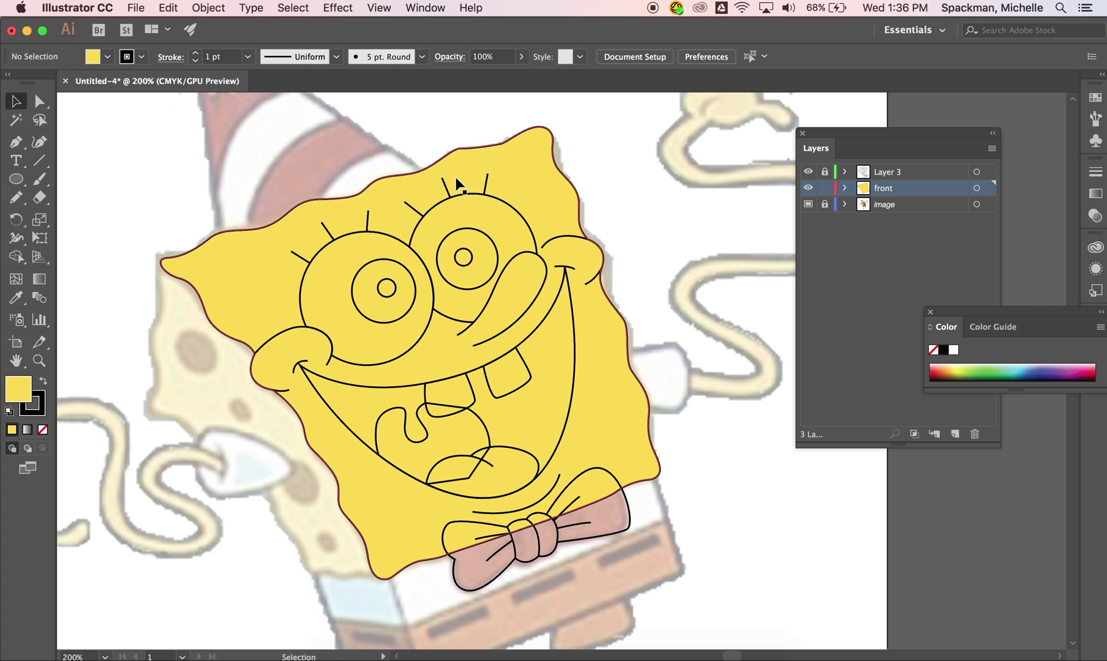
Step: Change the face outline's stroke colour to the orange E09336
left_click(434, 165)
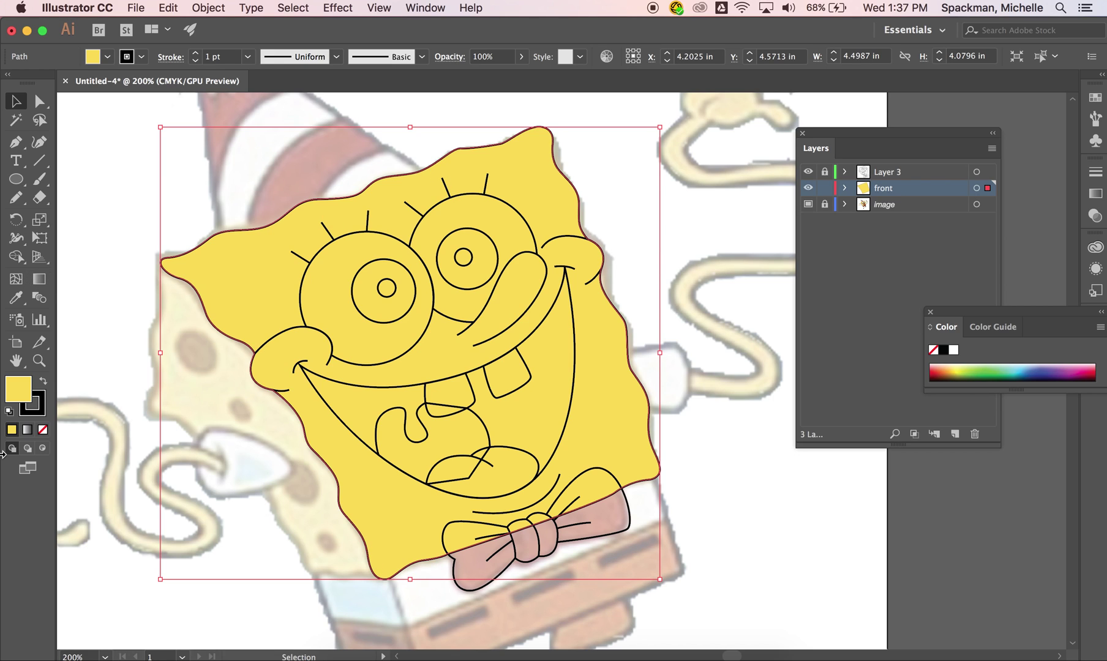
double_click(41, 414)
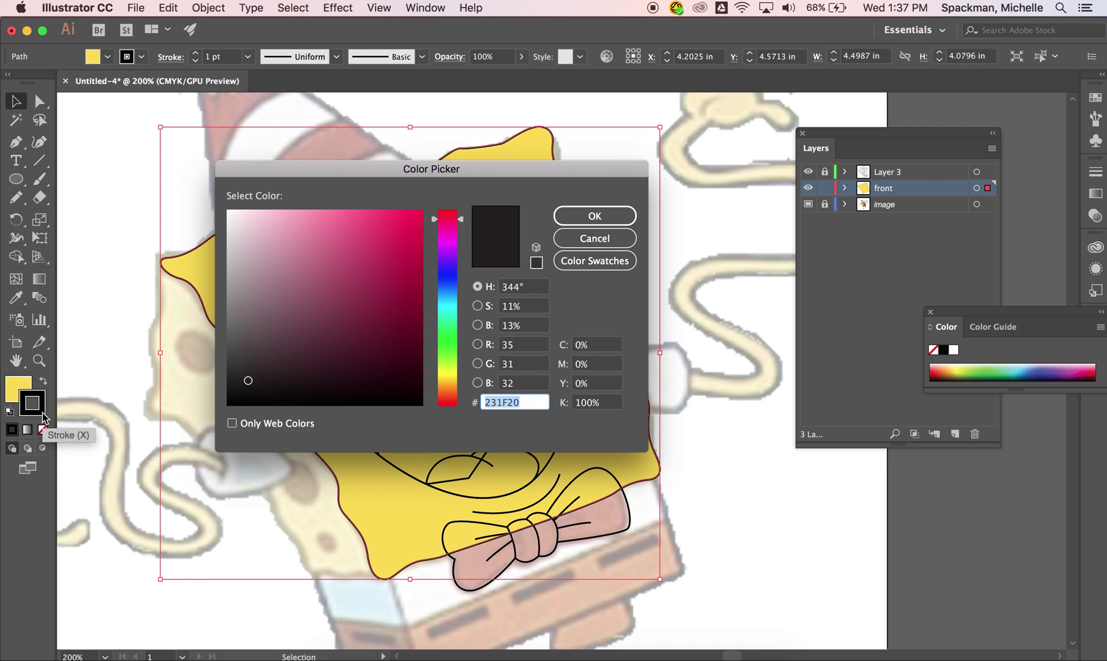
left_click(452, 397)
mouse_move(377, 227)
left_mouse_down()
mouse_move(389, 210)
mouse_move(376, 233)
left_mouse_up()
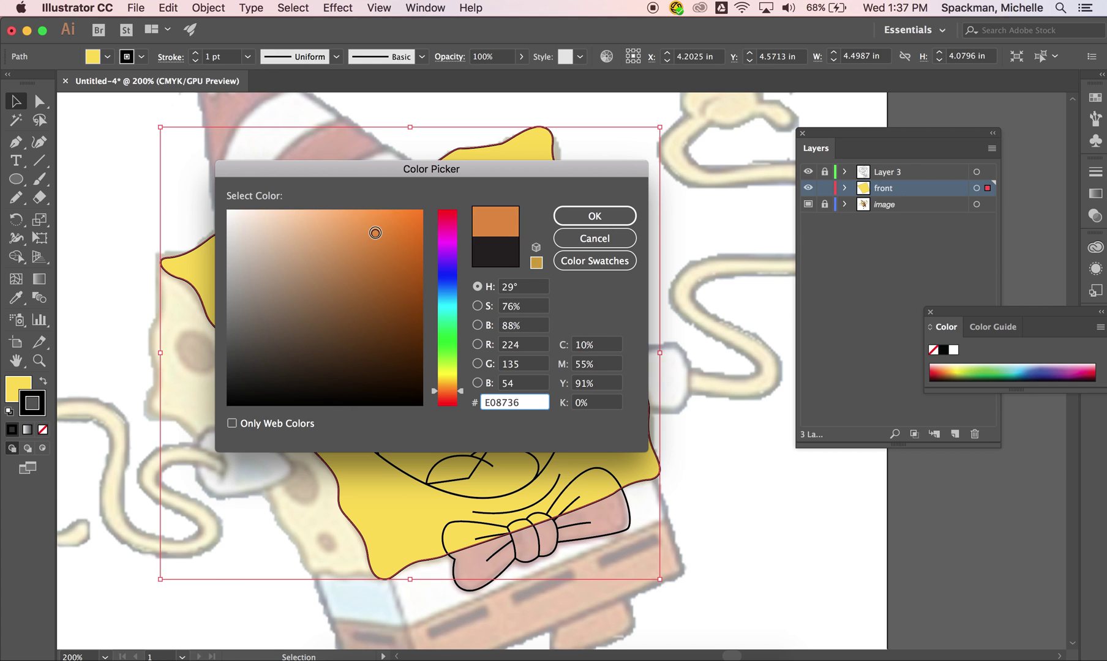
left_click(459, 397)
left_click(459, 388)
left_click(594, 216)
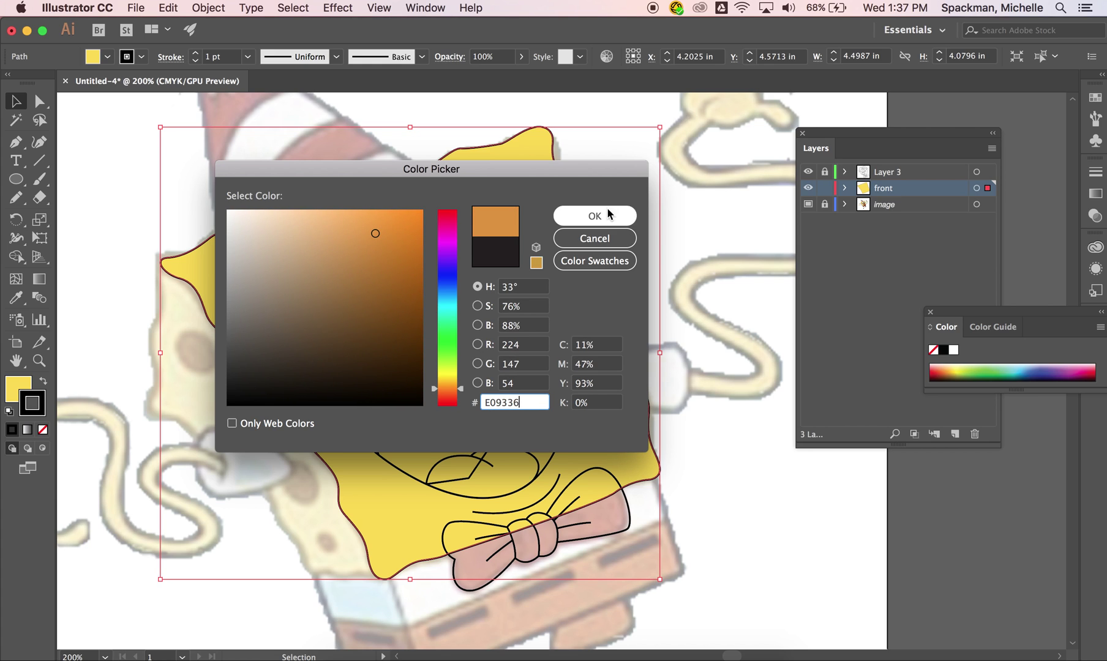
left_click(629, 180)
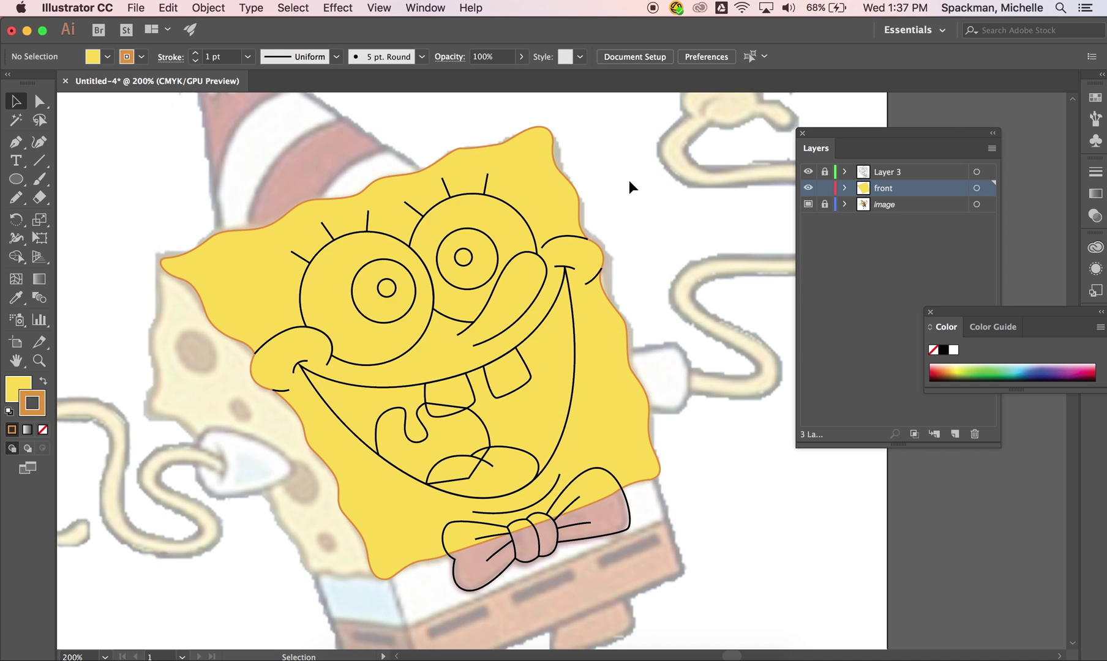
Step: Set the face outline's stroke weight to 2 pt
left_click(289, 213)
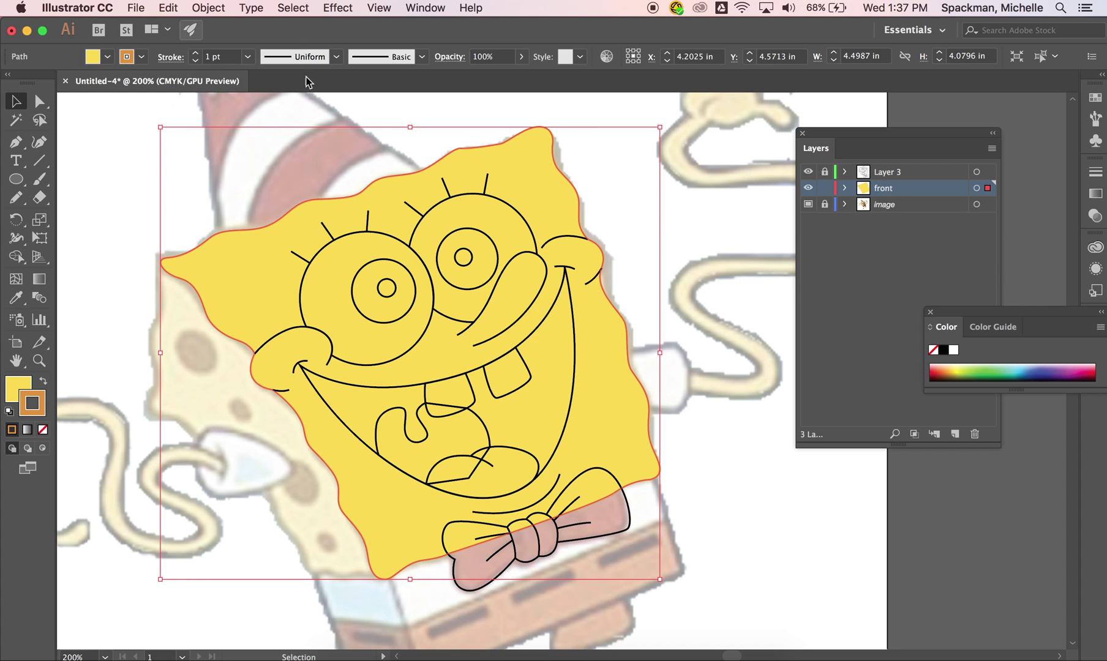
left_click(196, 53)
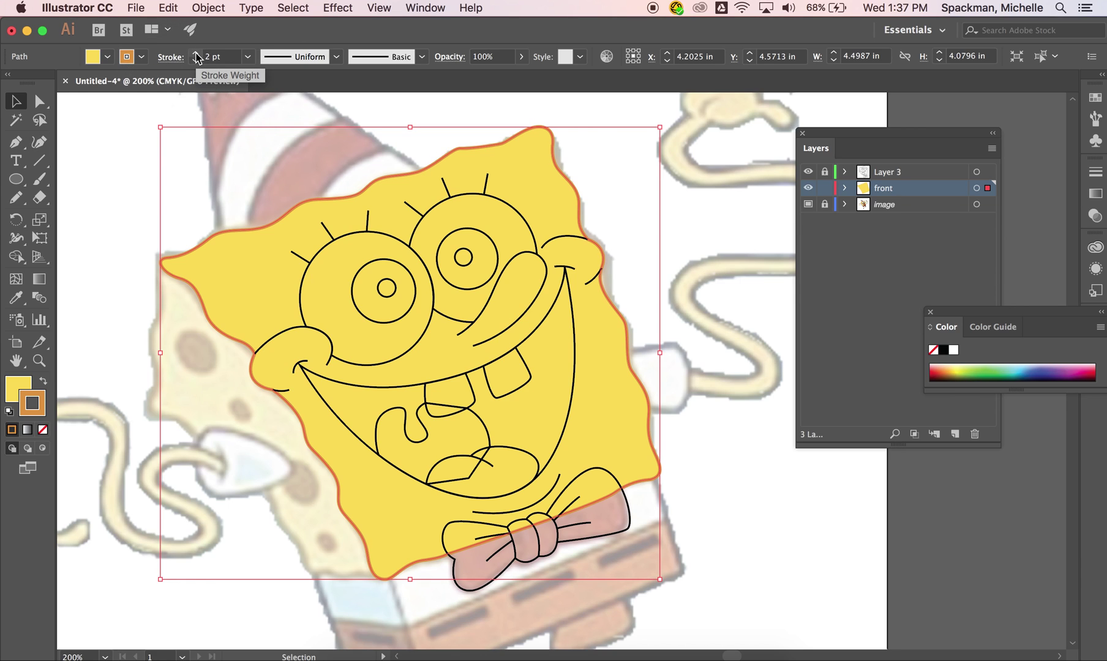
left_click(251, 174)
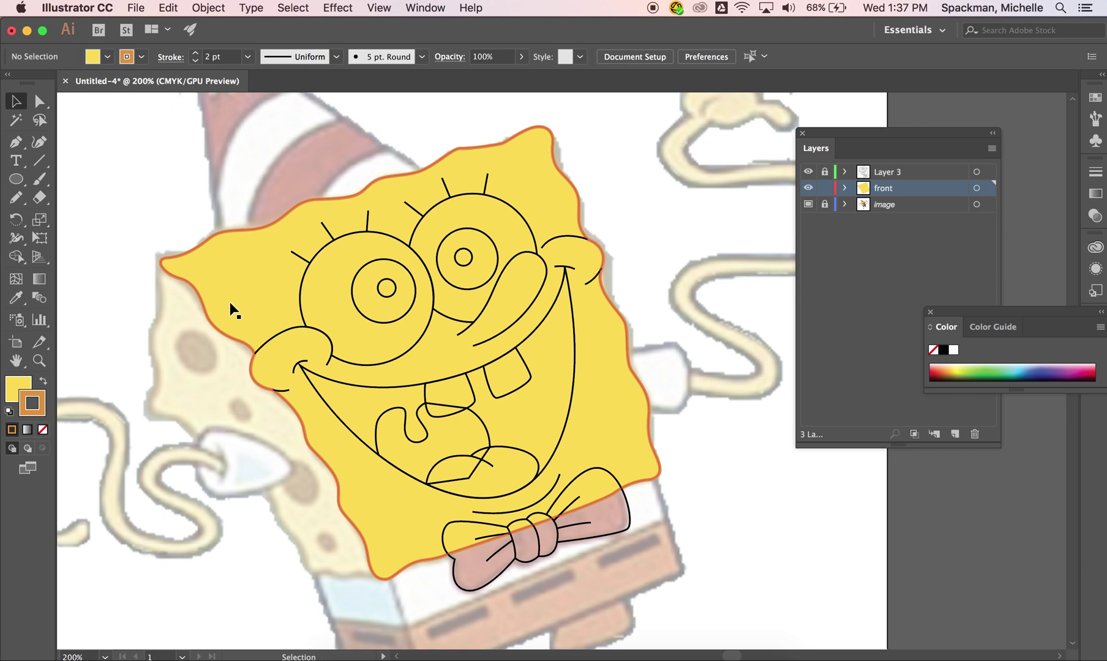
Step: Lock the front layer, and unlock Layer 3 and rename it front details
left_click(824, 188)
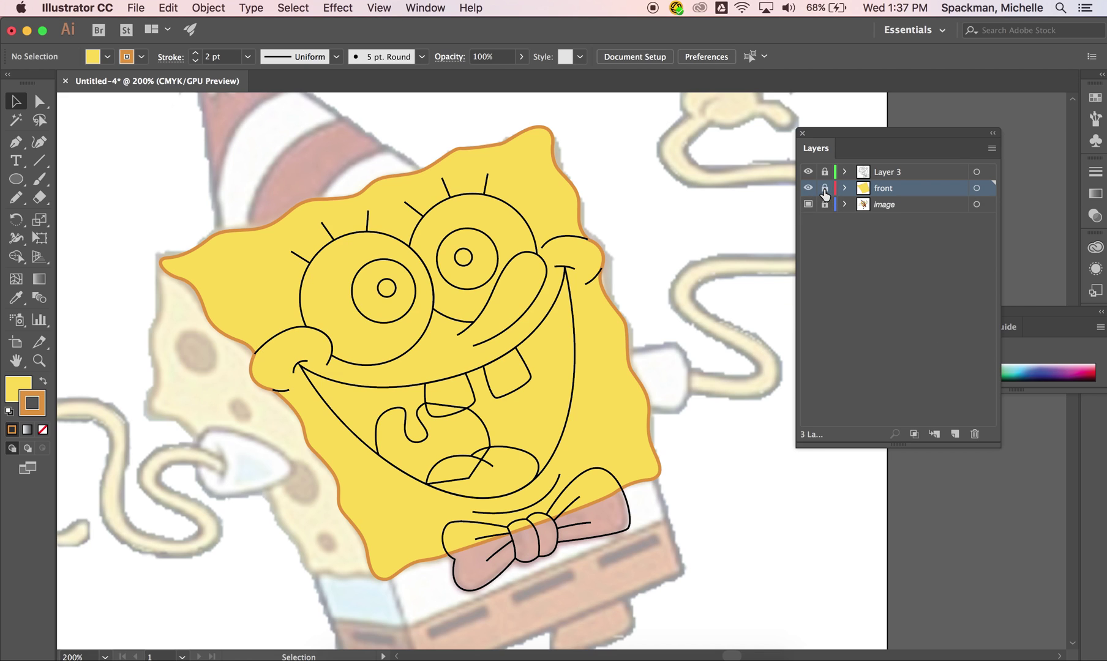
left_click(895, 173)
double_click(895, 173)
type("details")
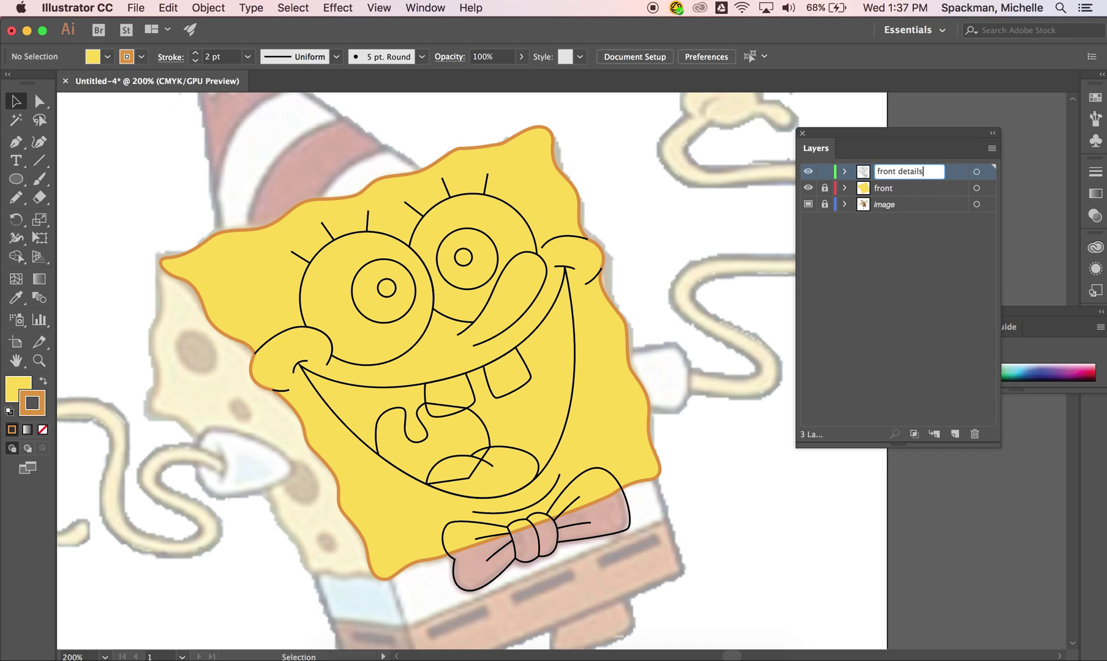
left_click(934, 222)
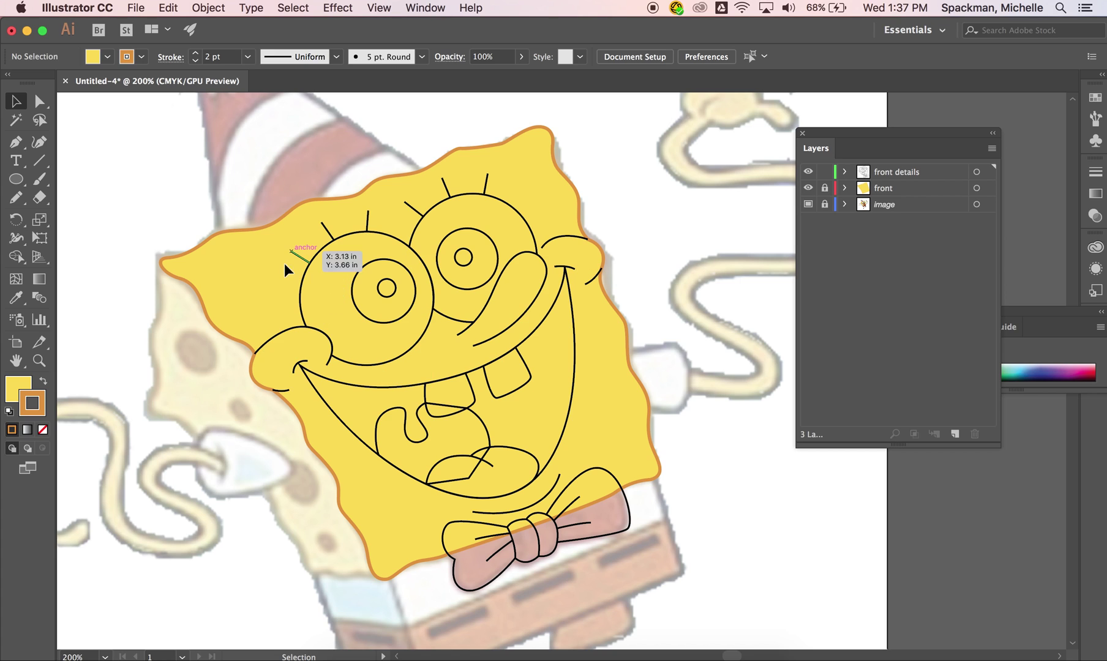
Step: Copy the face outline's yellow fill and orange stroke onto the cheek curves, mouth-corner creases and chin line with the Eyedropper
left_click(302, 335)
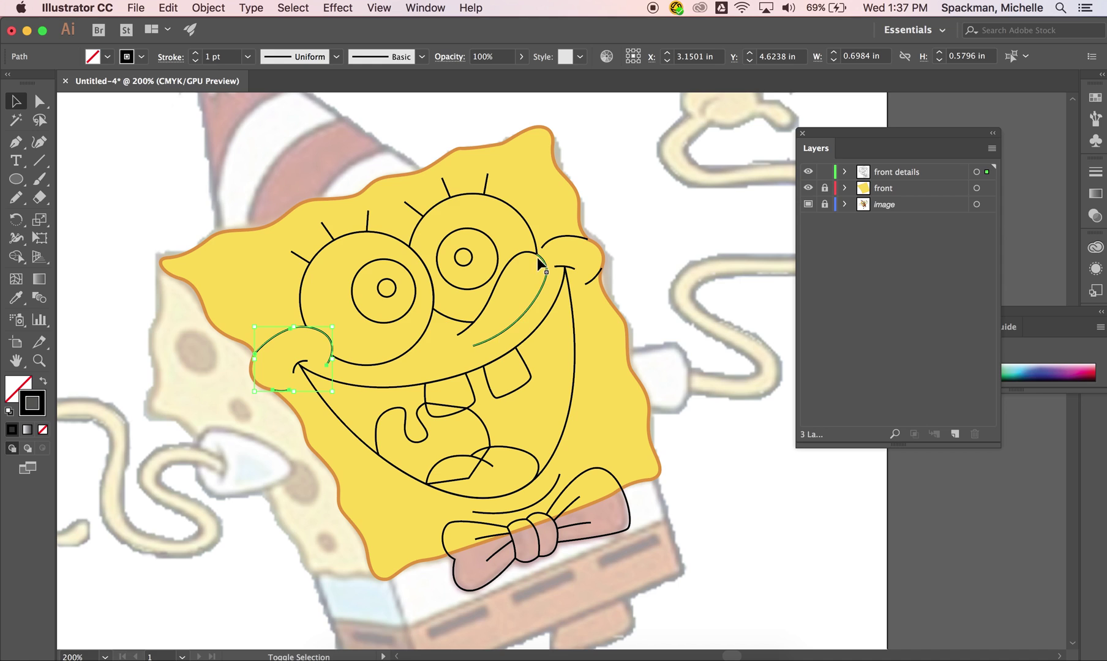
left_click(172, 333)
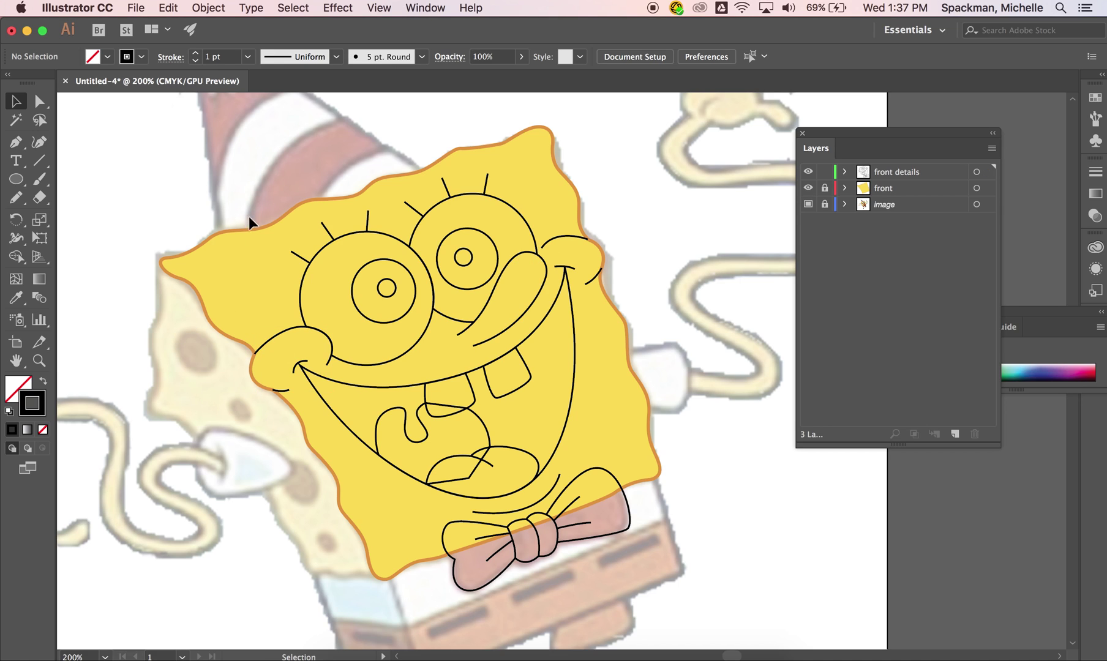
left_click(289, 389)
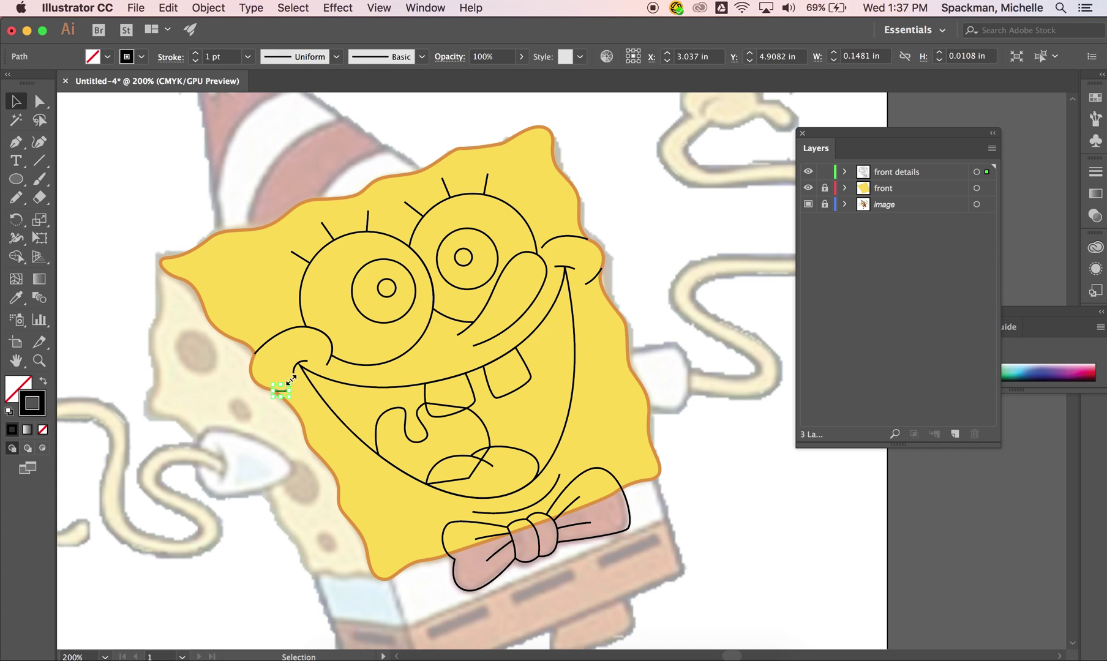
left_click(275, 341, "shift")
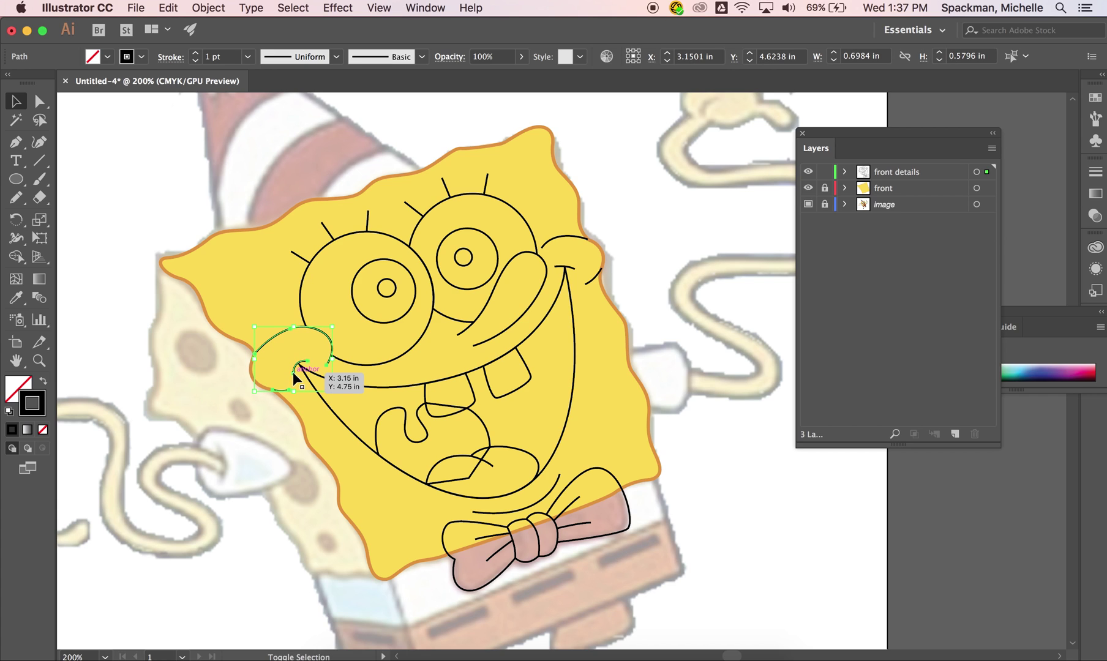
left_click(576, 270, "shift")
left_click(571, 239, "shift")
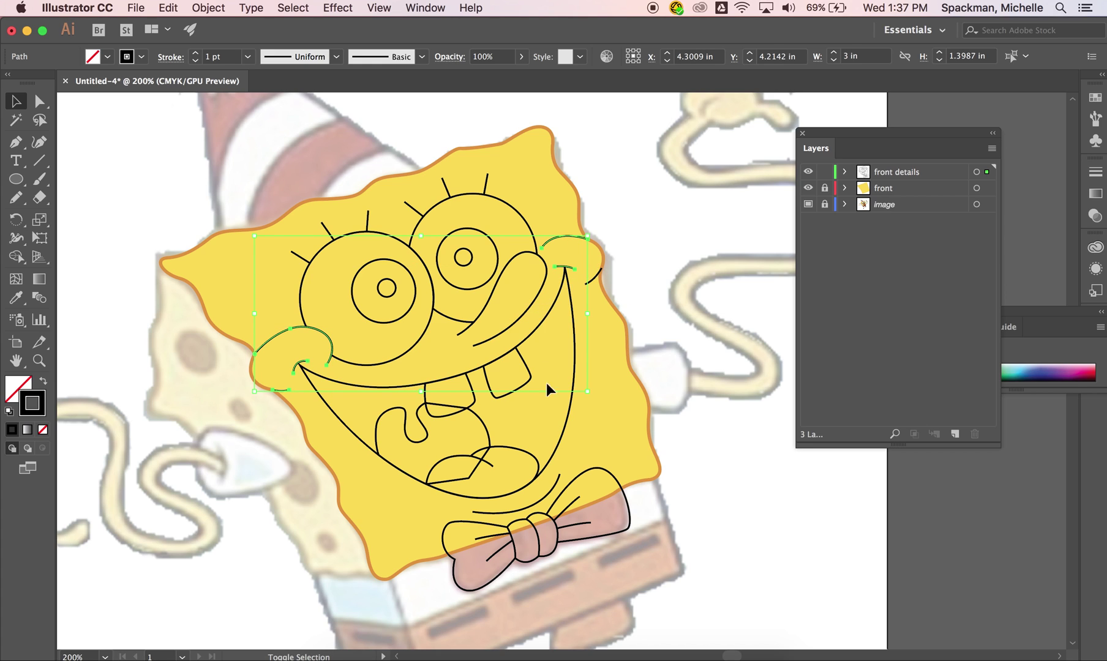
left_click(547, 495, "shift")
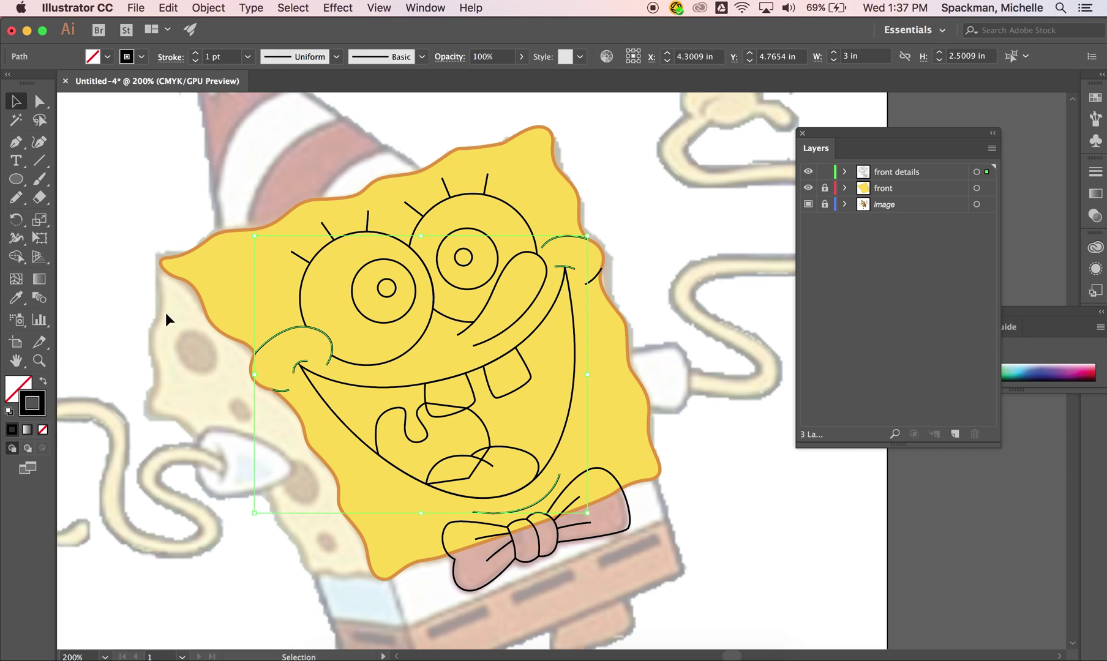
left_click(17, 299)
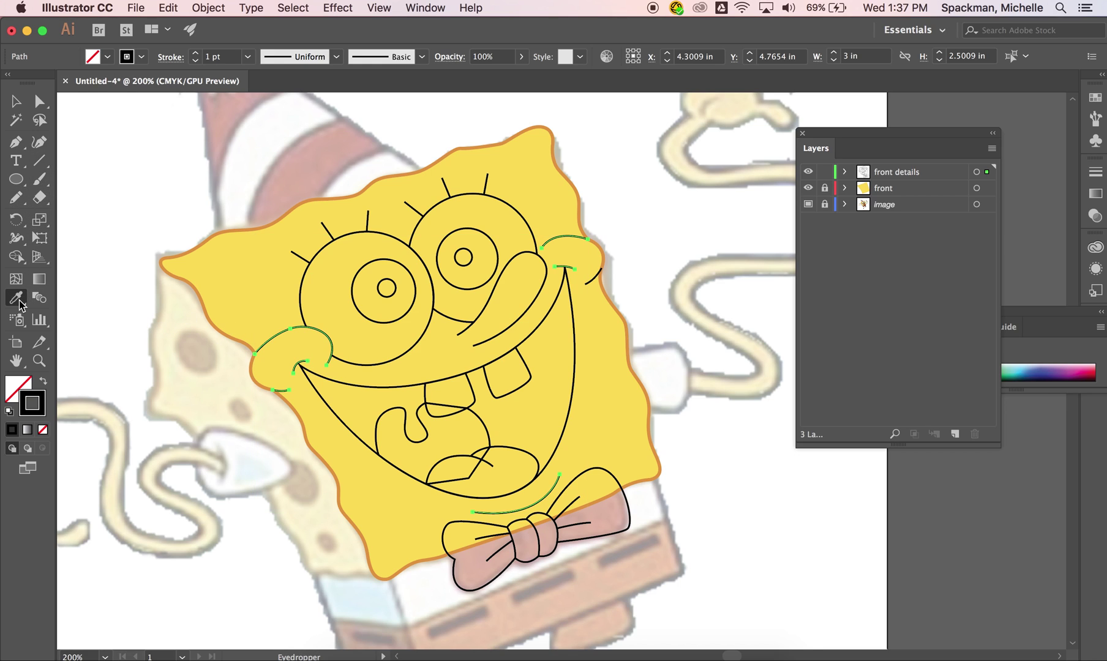
left_click(189, 247)
left_click(659, 377, "super")
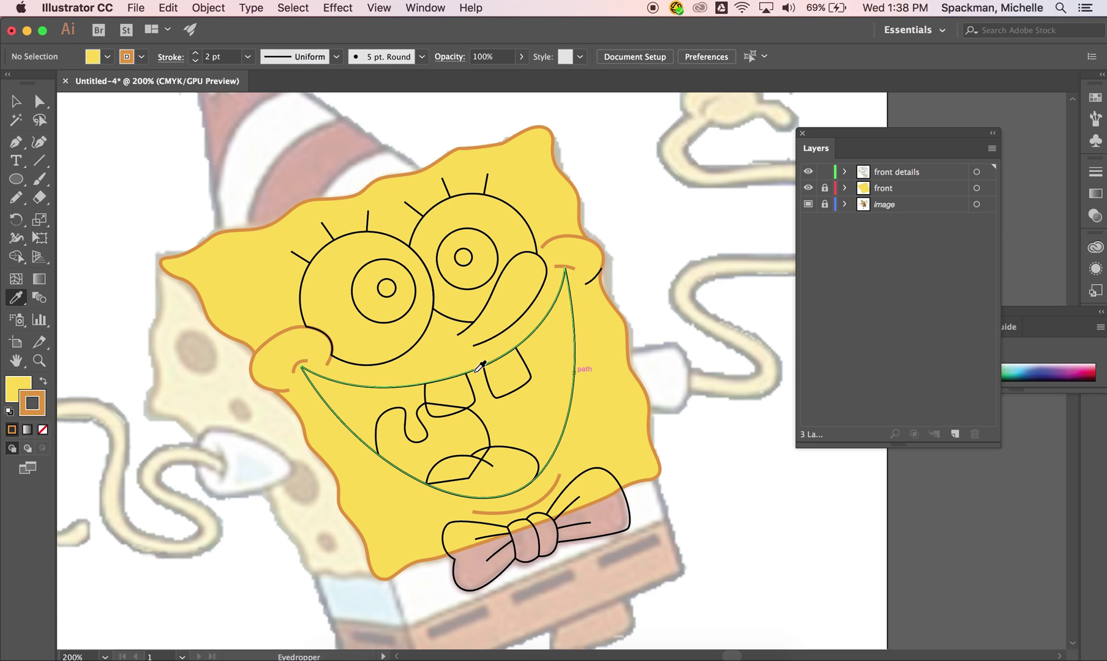
Step: Arrange the left cheek's curve in front of the overlapping black eye outline
key("v")
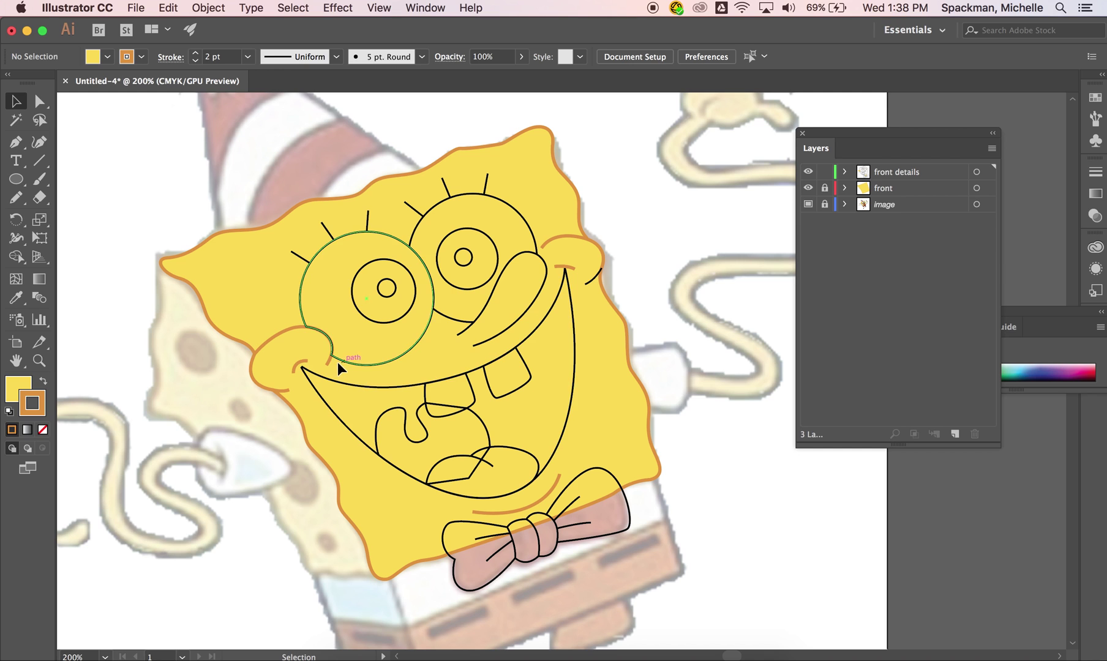
key("super+equal")
key("super+equal")
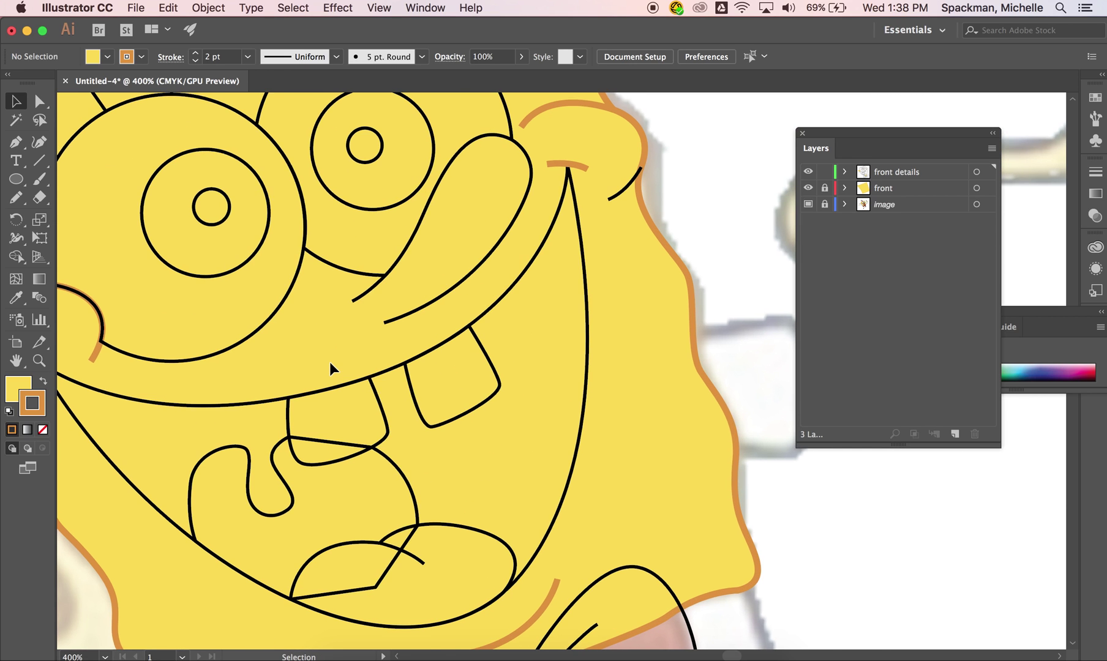
scroll(321, 356, "left", 3)
scroll(320, 357, "down", 2)
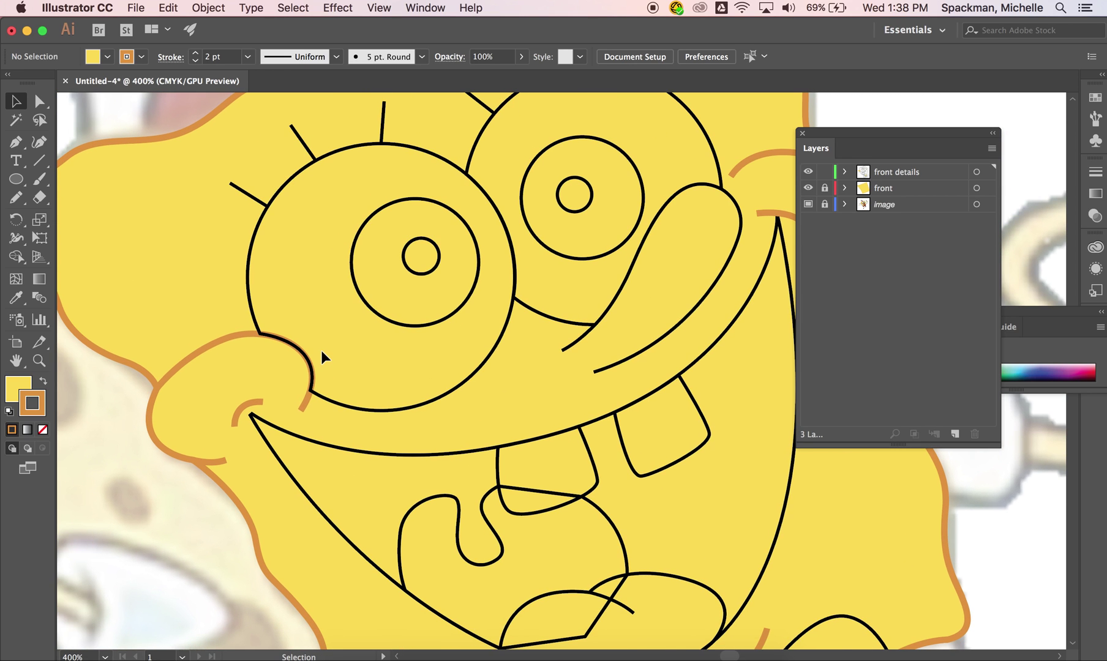
left_click(309, 399)
right_click(308, 400)
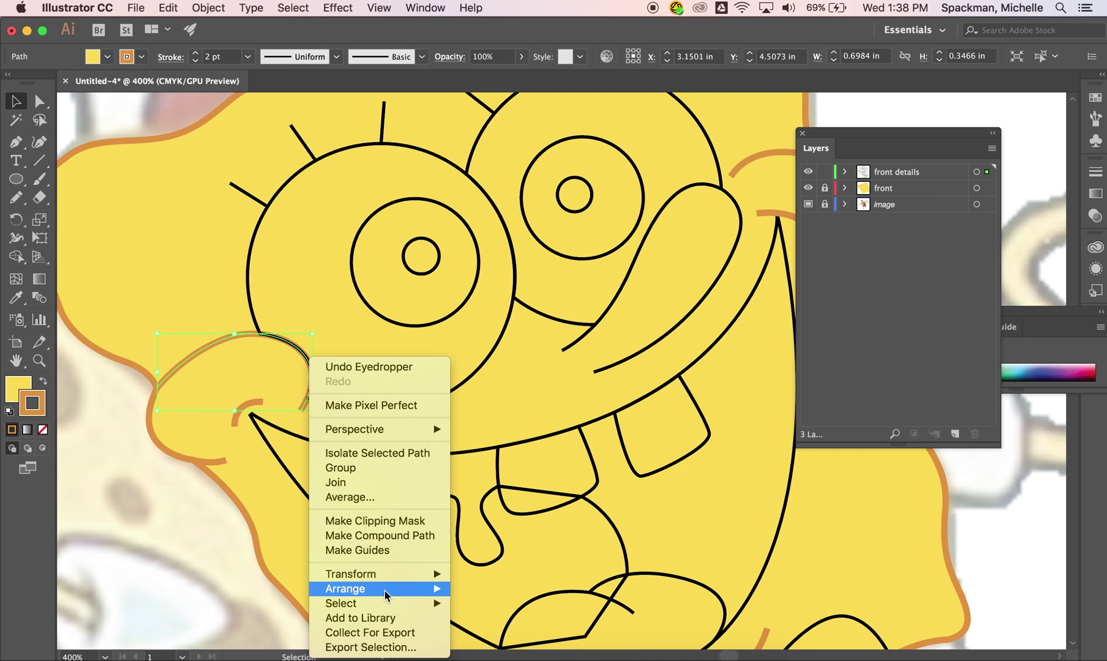
mouse_move(386, 593)
left_click(508, 582)
left_click(538, 374)
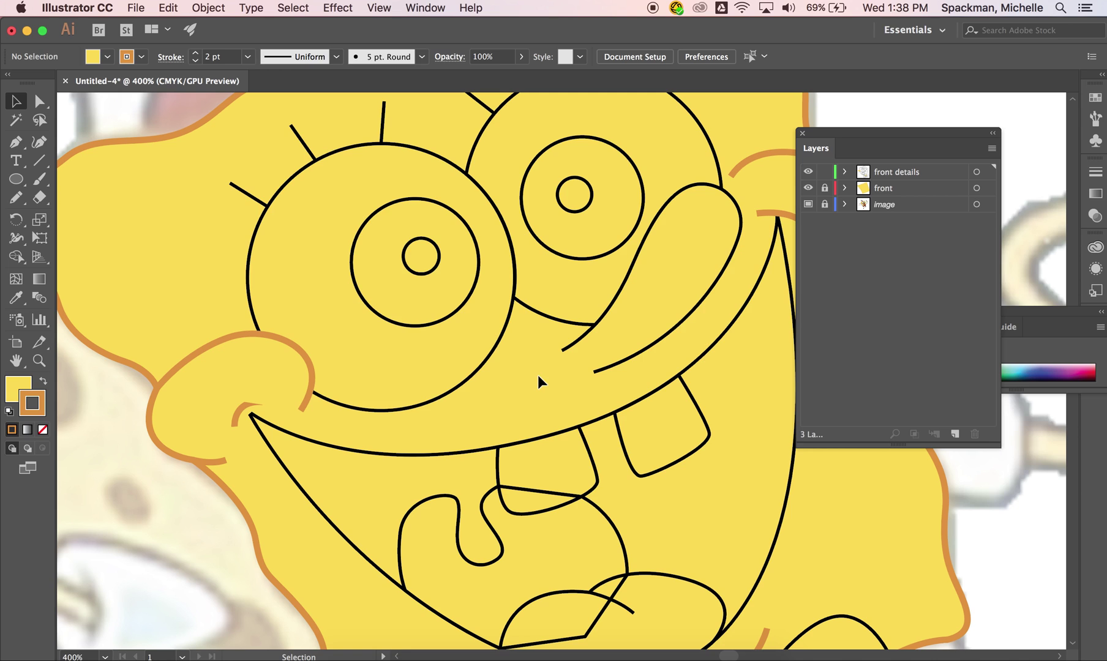
Step: Remove the yellow fill from the left cheek's curve and the right cheek's upper curve, keeping their orange strokes
left_click(266, 375)
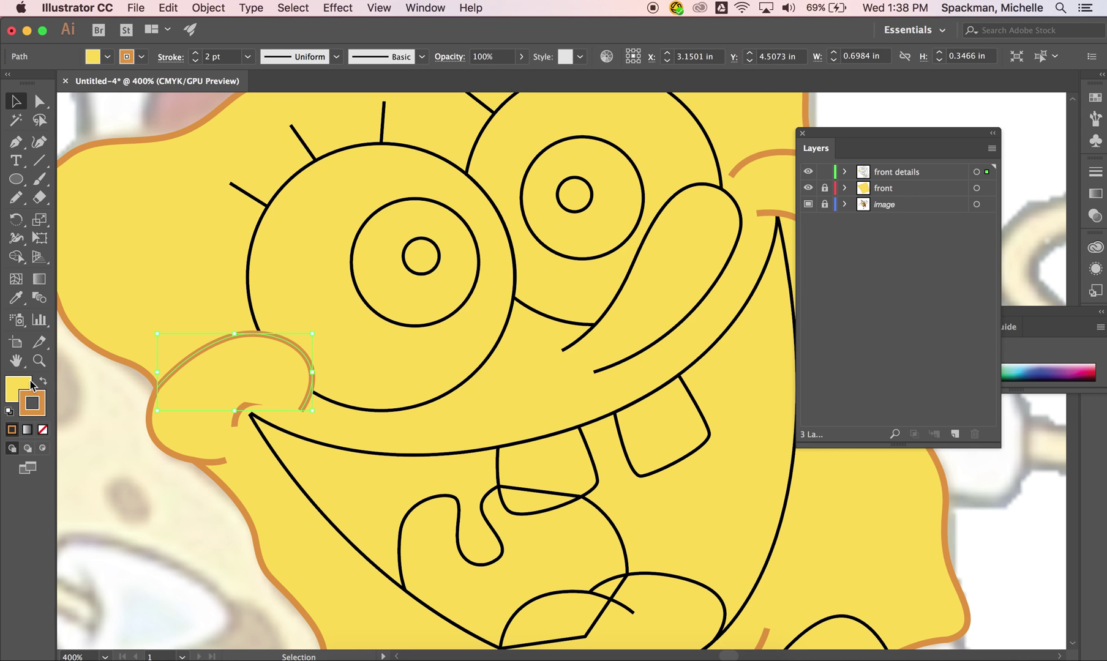
scroll(389, 373, "right", 5)
scroll(388, 373, "up", 3)
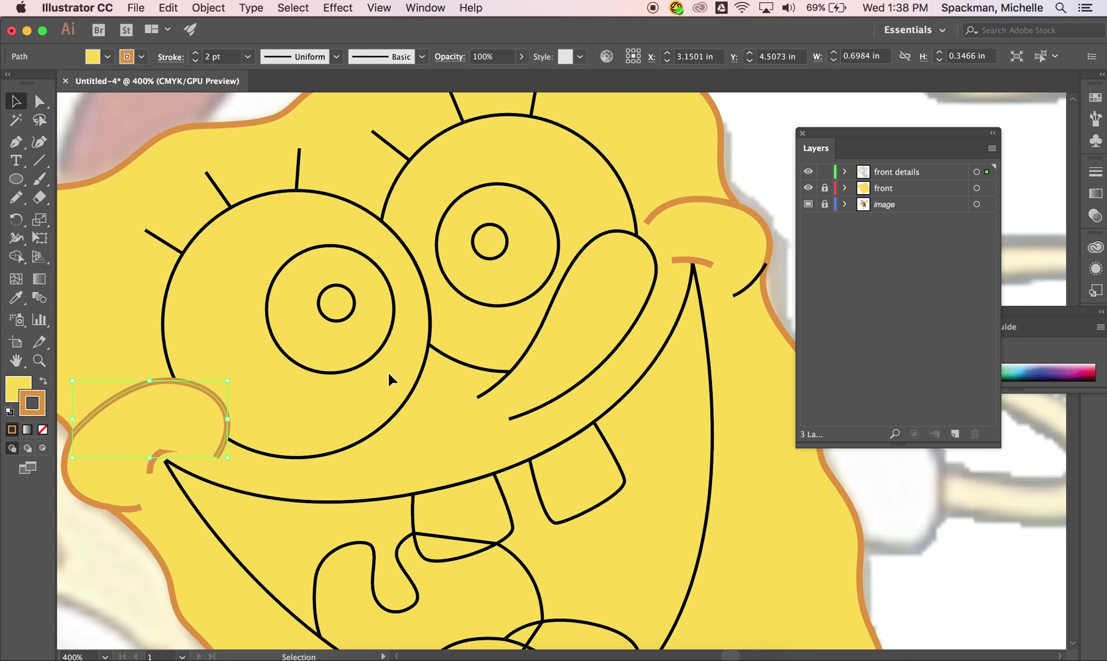
left_click(18, 391)
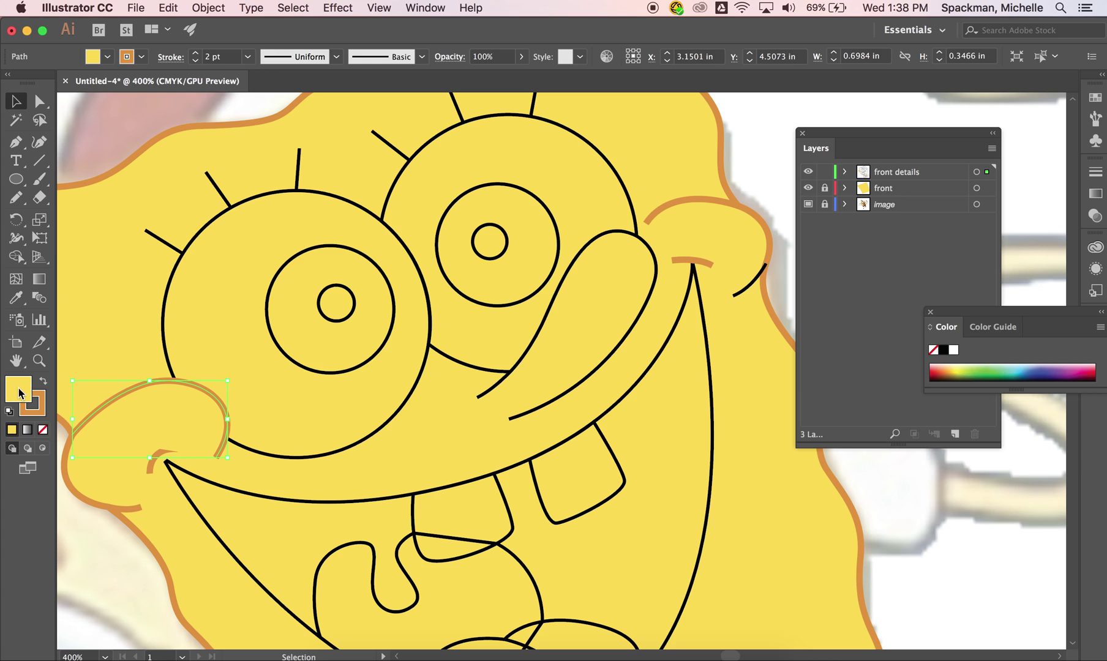
left_click(45, 430)
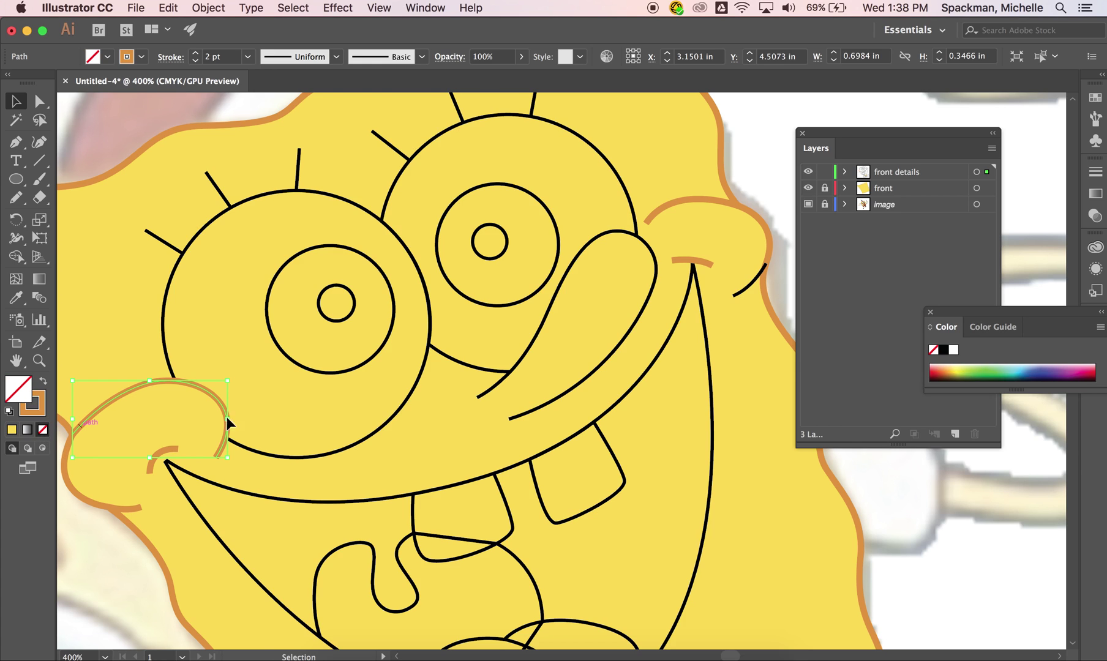
left_click(379, 385)
left_click(704, 208)
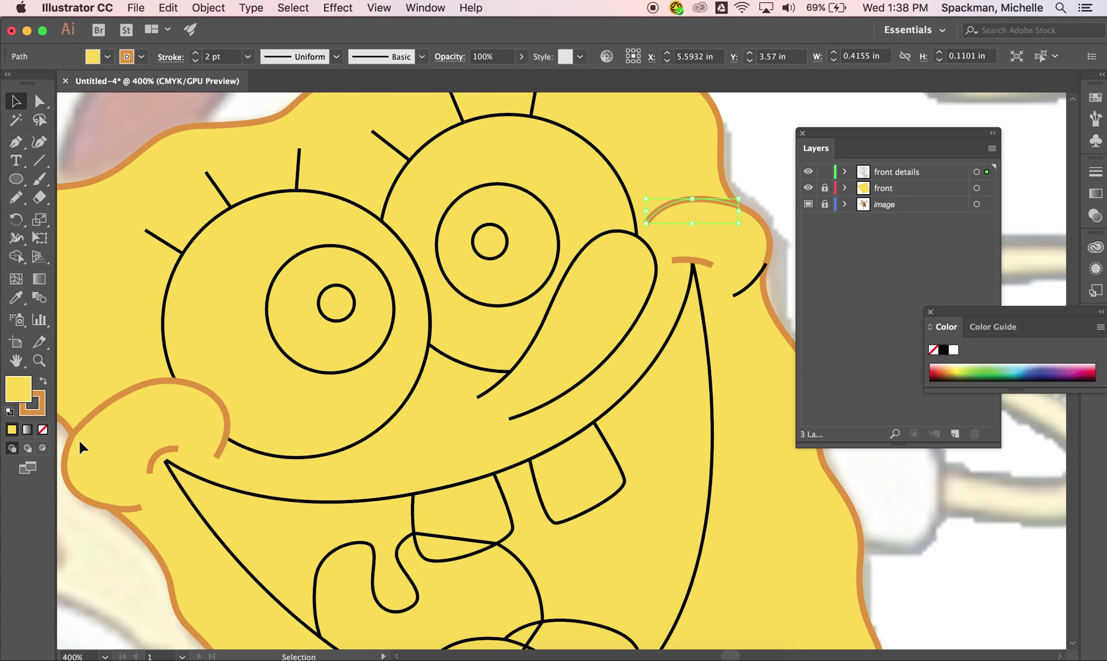
left_click(44, 432)
Step: Copy the right cheek's unfilled 2 pt orange stroke style onto its lower black curve with the Eyedropper
left_click(766, 231)
left_click(748, 282)
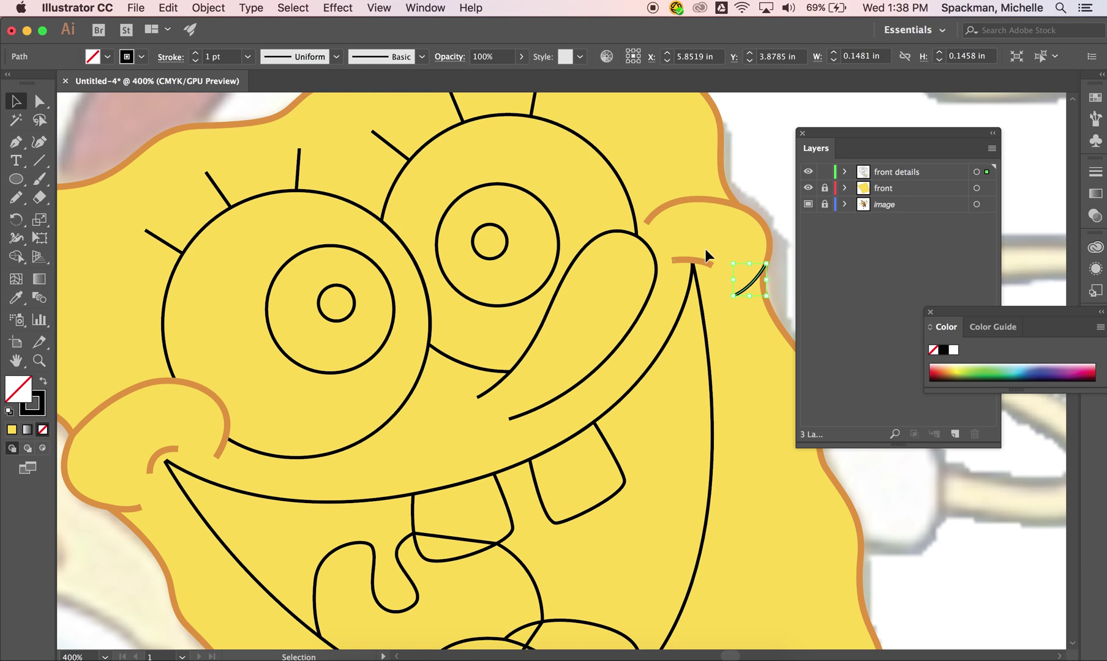
key("i")
left_click(688, 200)
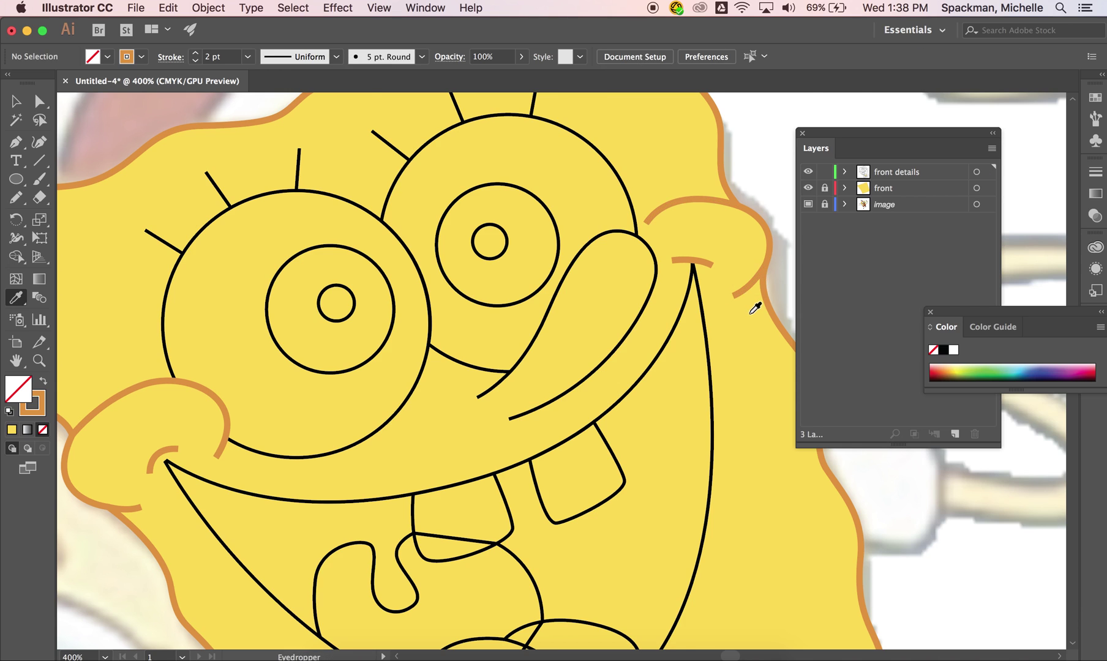
Step: Fill both large eye shapes with white and set their black outlines to 2 pt
key("super+minus")
key("super+minus")
key("v")
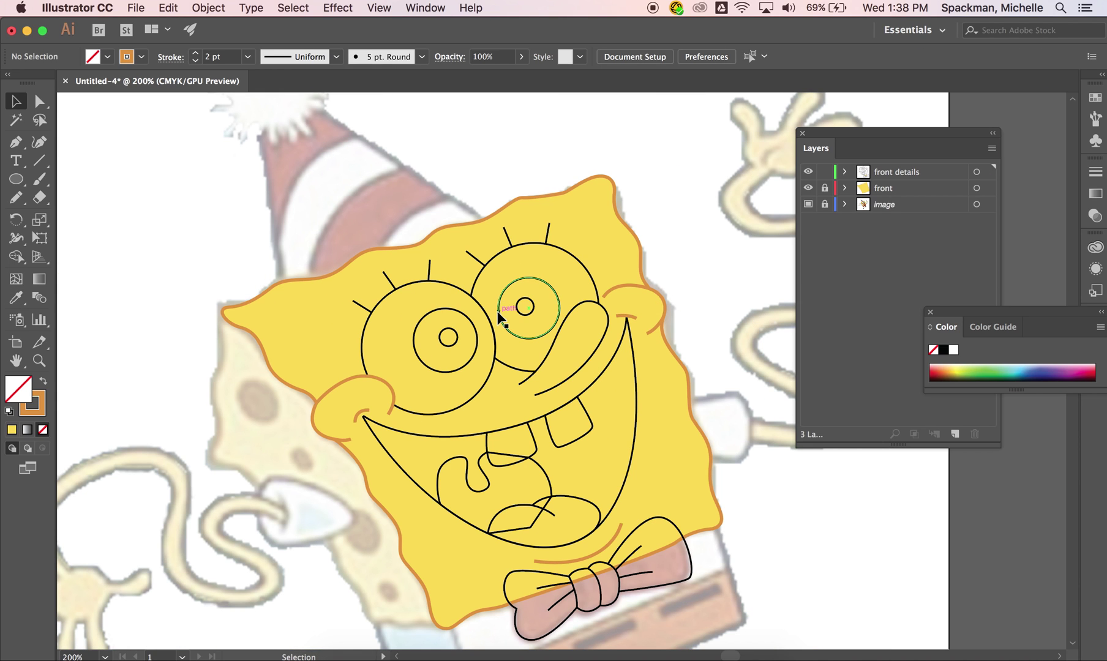
left_click(482, 305)
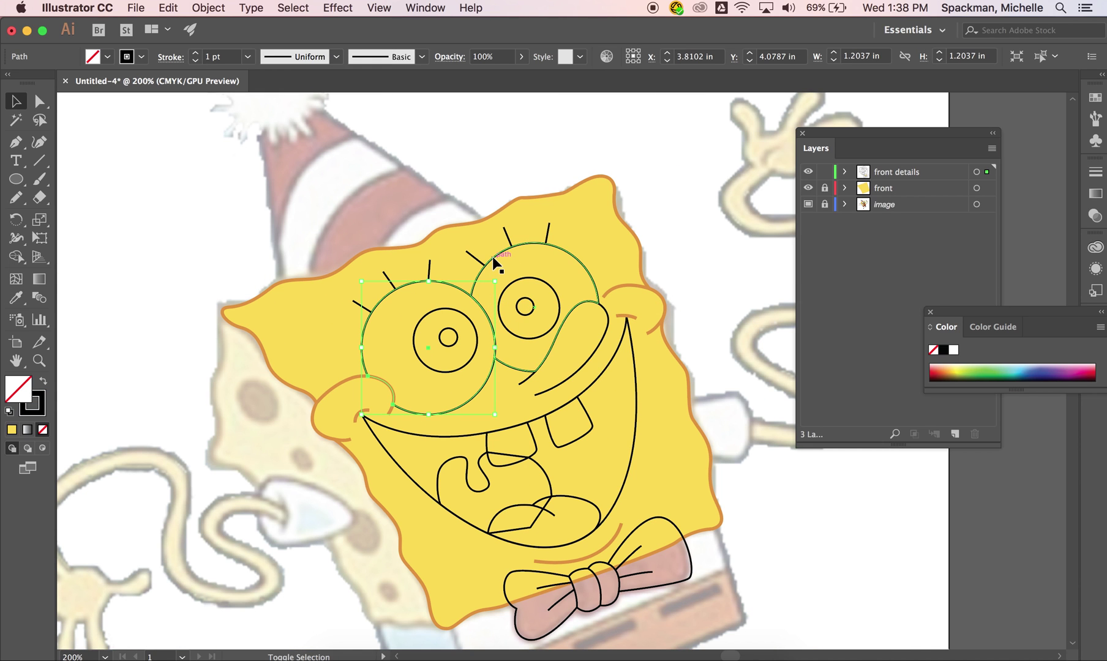
left_click(493, 260, "shift")
left_click(110, 58)
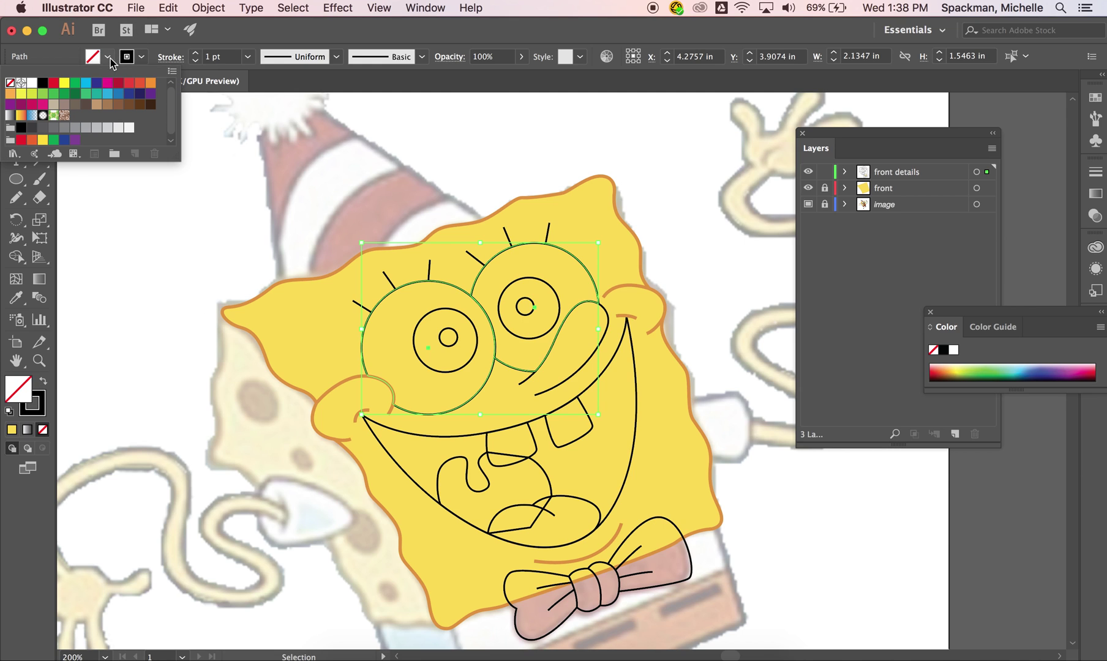
left_click(32, 85)
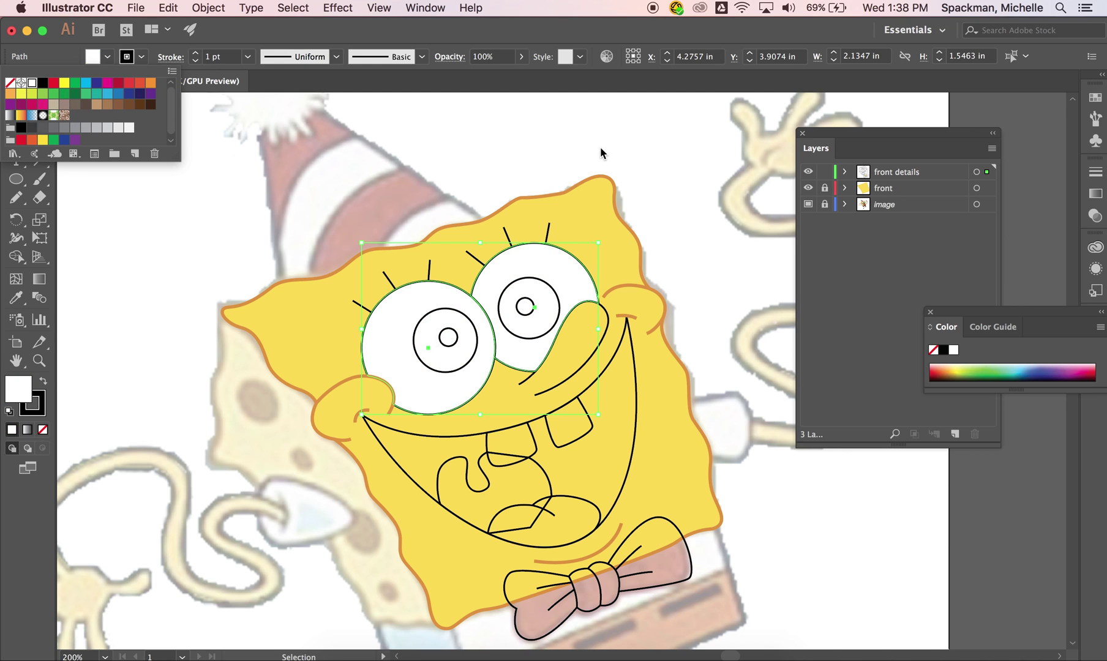
left_click(197, 56)
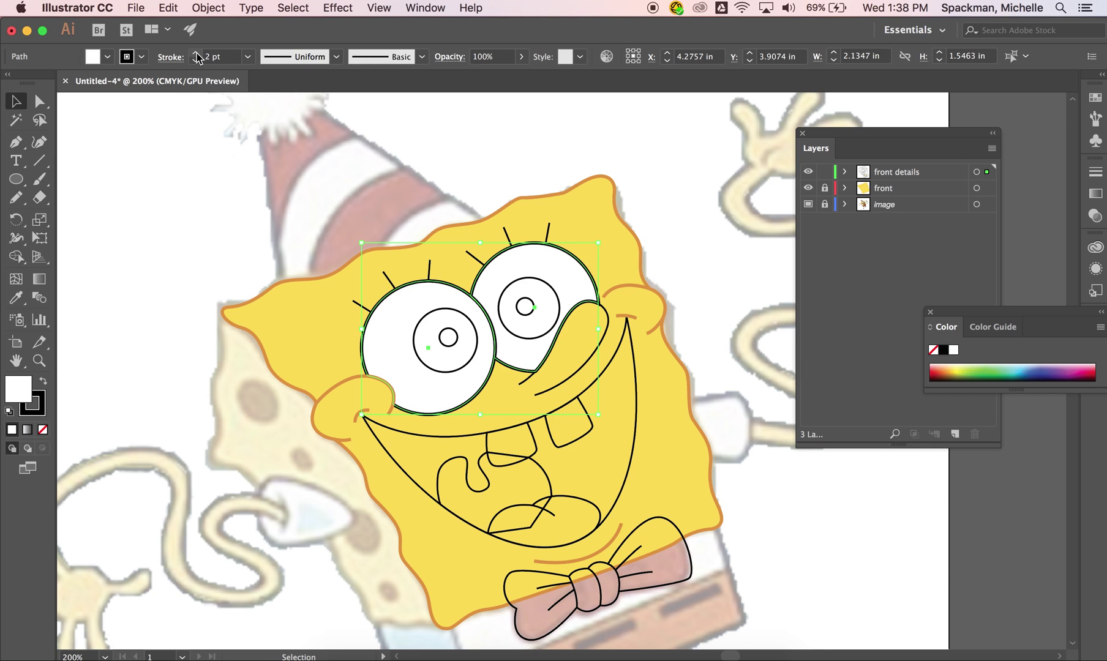
left_click(222, 232)
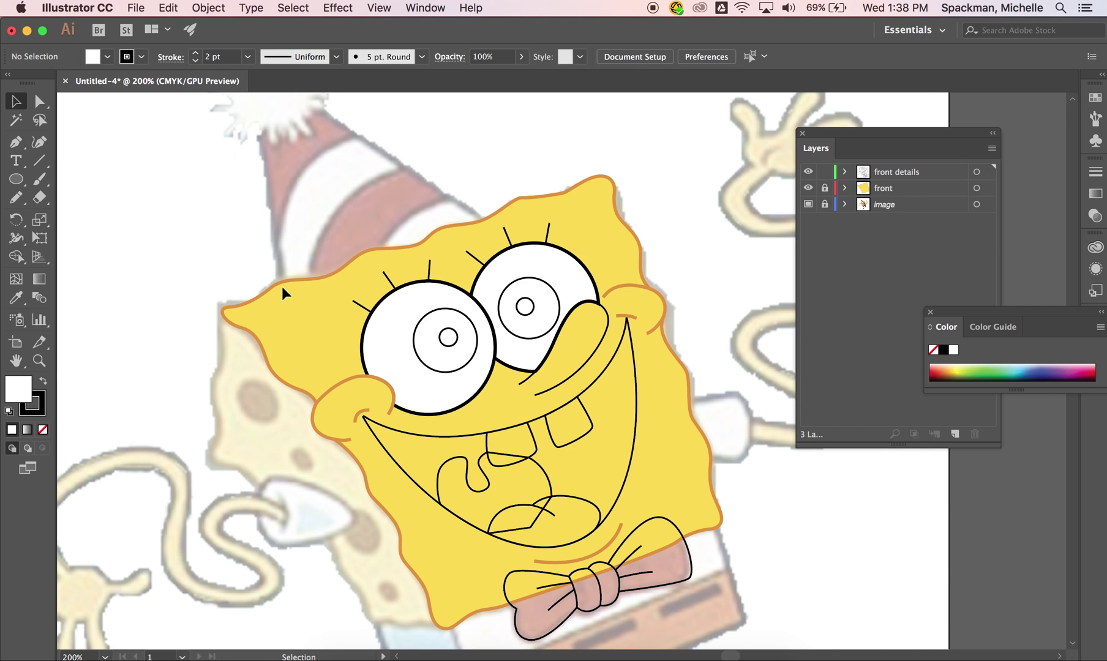
Step: Set the stroke weight of all six eyelash lines to 5 pt, hiding the front layer temporarily to compare them with the reference image
scroll(282, 286, "right", 3)
key("backslash")
left_click_drag(341, 308, 322, 295)
key("v")
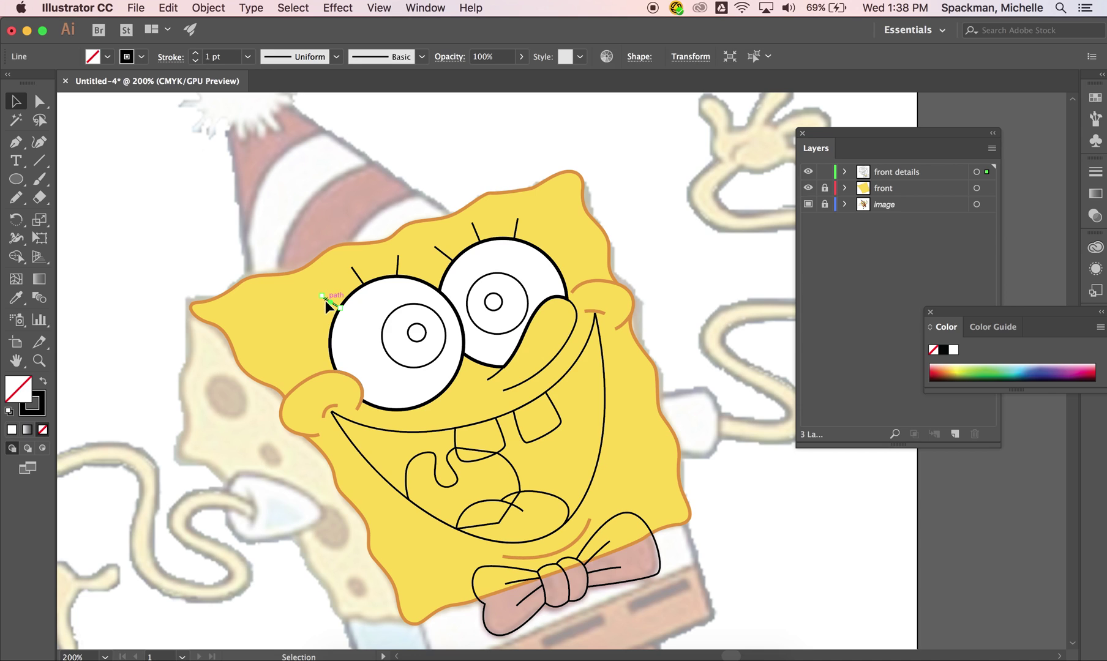
left_click(357, 276, "shift")
left_click(398, 265, "shift")
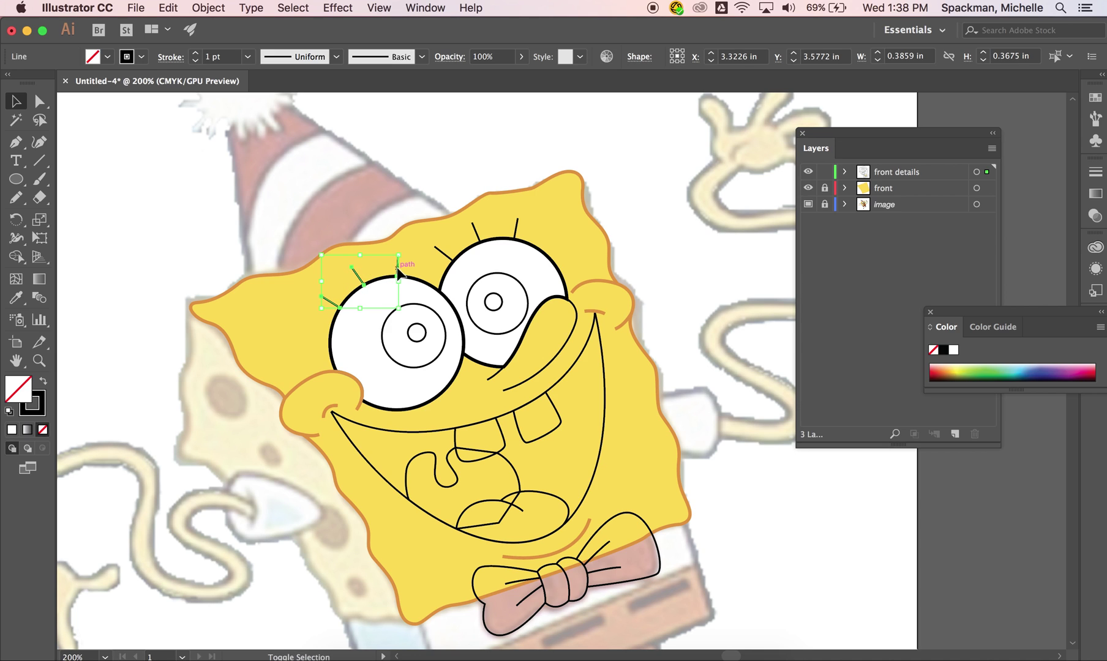
left_click(445, 254, "shift")
left_click(475, 232, "shift")
left_click(516, 229, "shift")
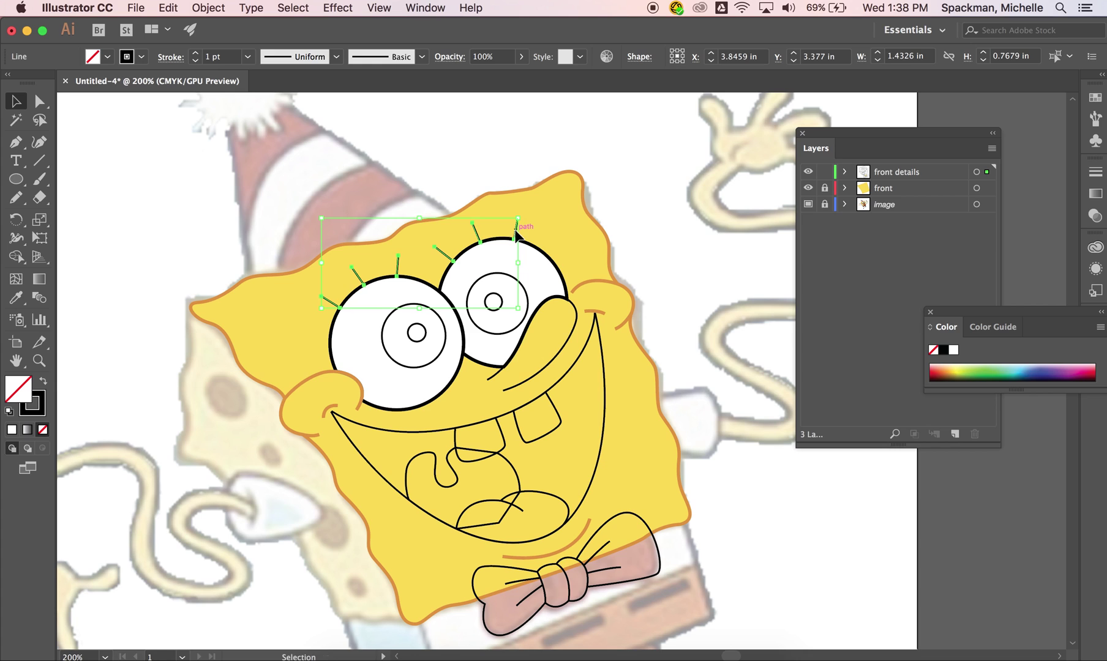
left_click(809, 188)
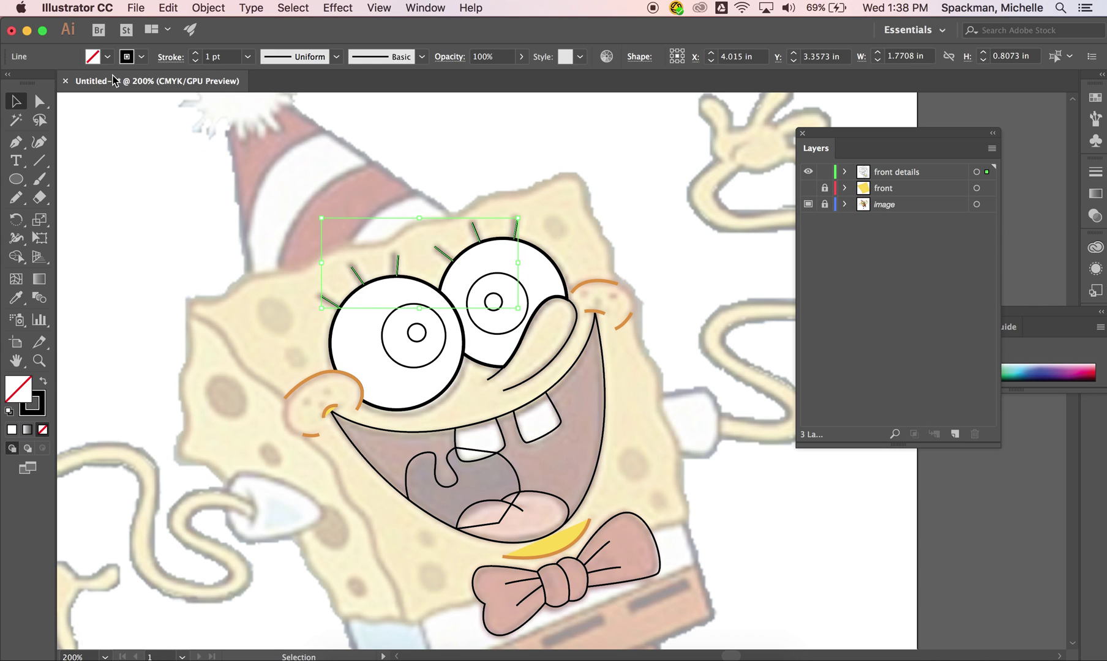
left_click(195, 52)
left_click(196, 53)
left_click(196, 53)
left_click(196, 52)
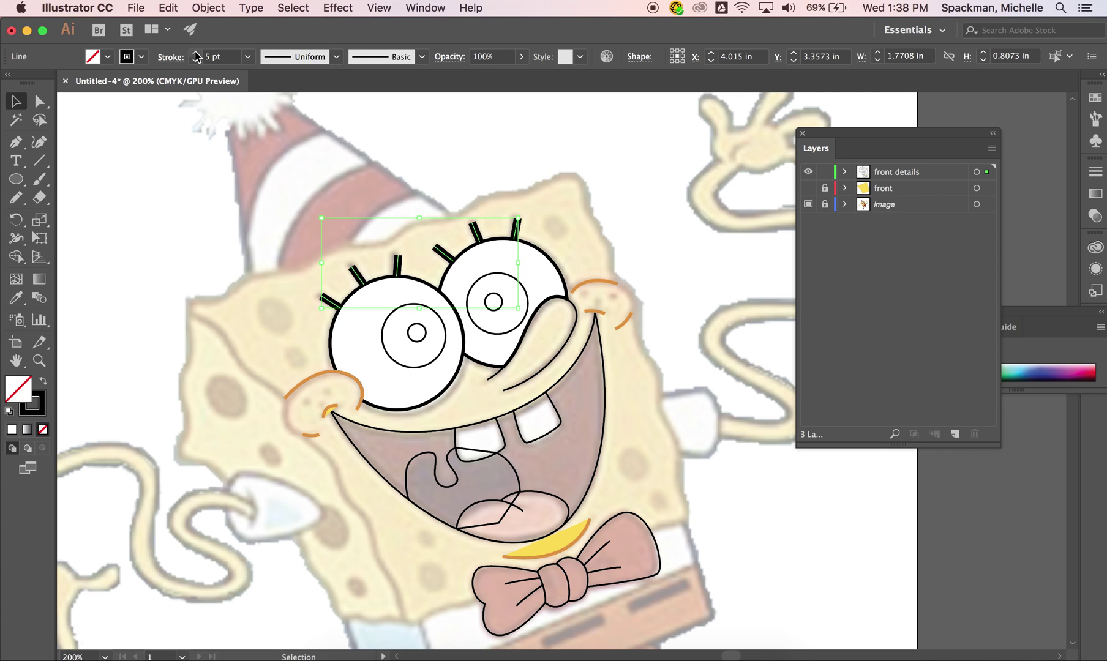
left_click(589, 285)
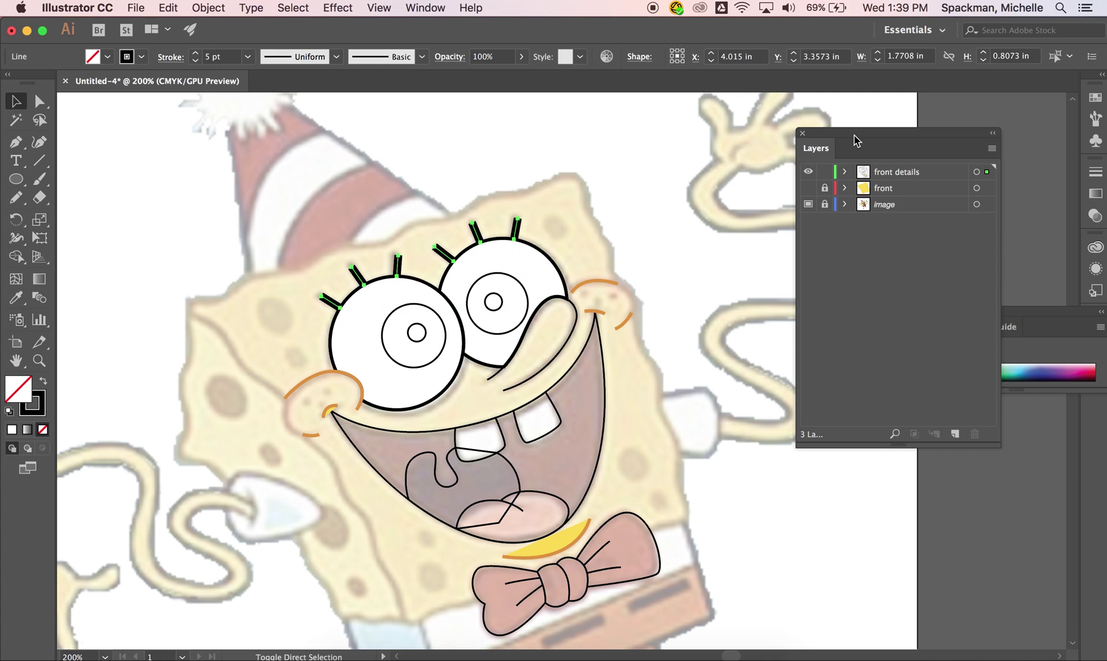
left_click(808, 188)
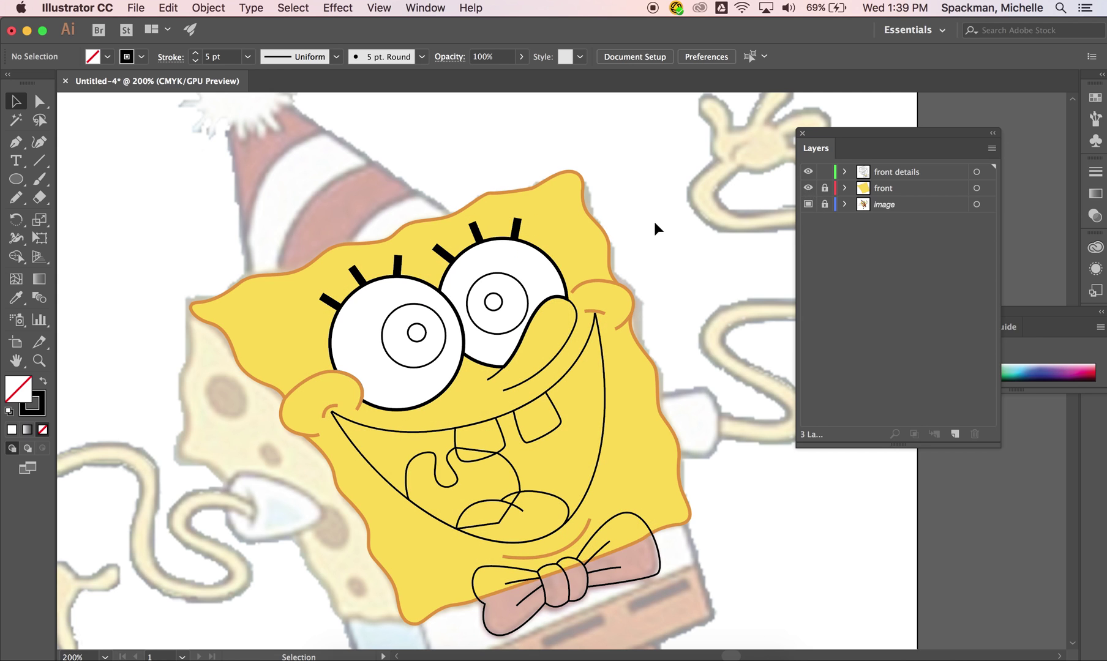
Step: Swap fill and stroke on both small pupil circles so they have a solid black fill and no outline
left_click(416, 334)
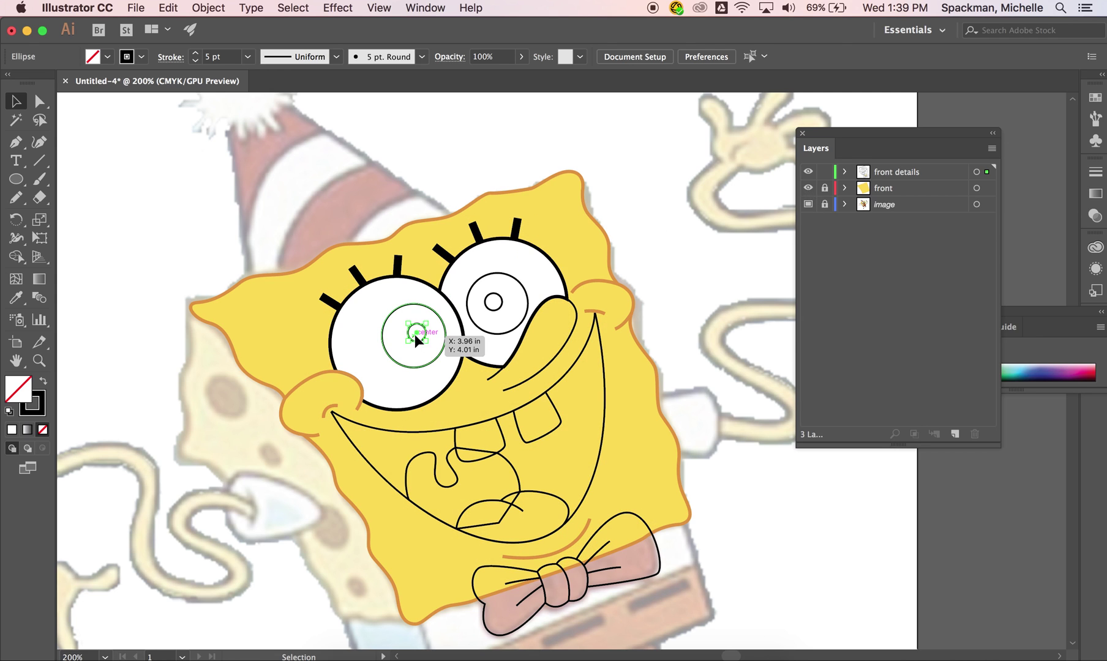
left_click(808, 190)
left_click(807, 190)
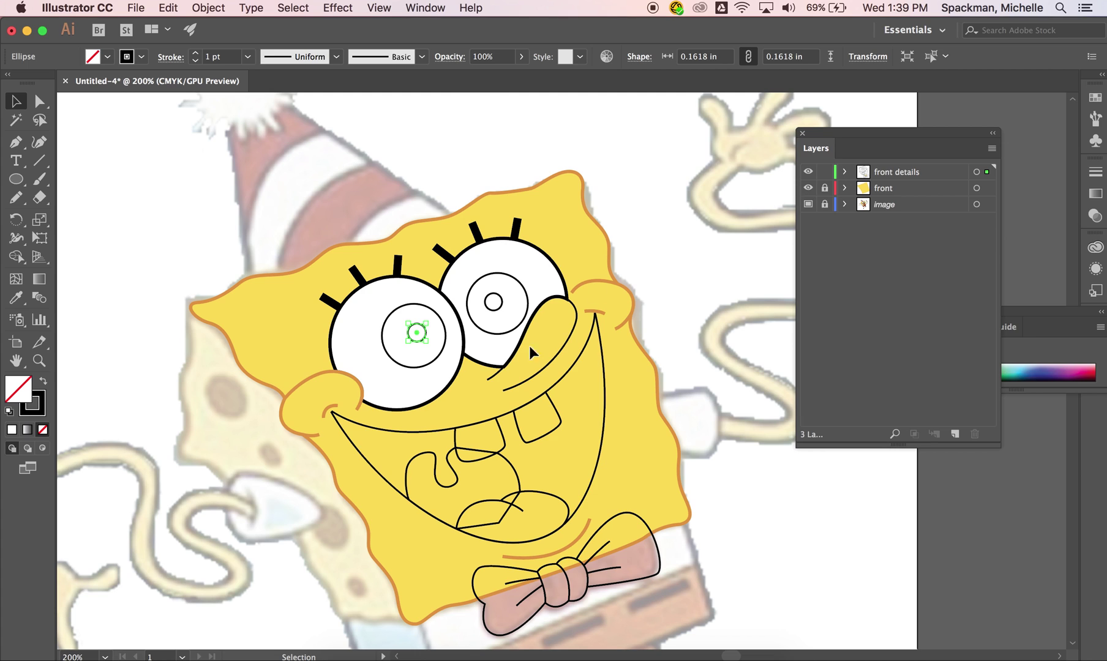
left_click(489, 308, "shift")
key("shift+x")
left_click(596, 355)
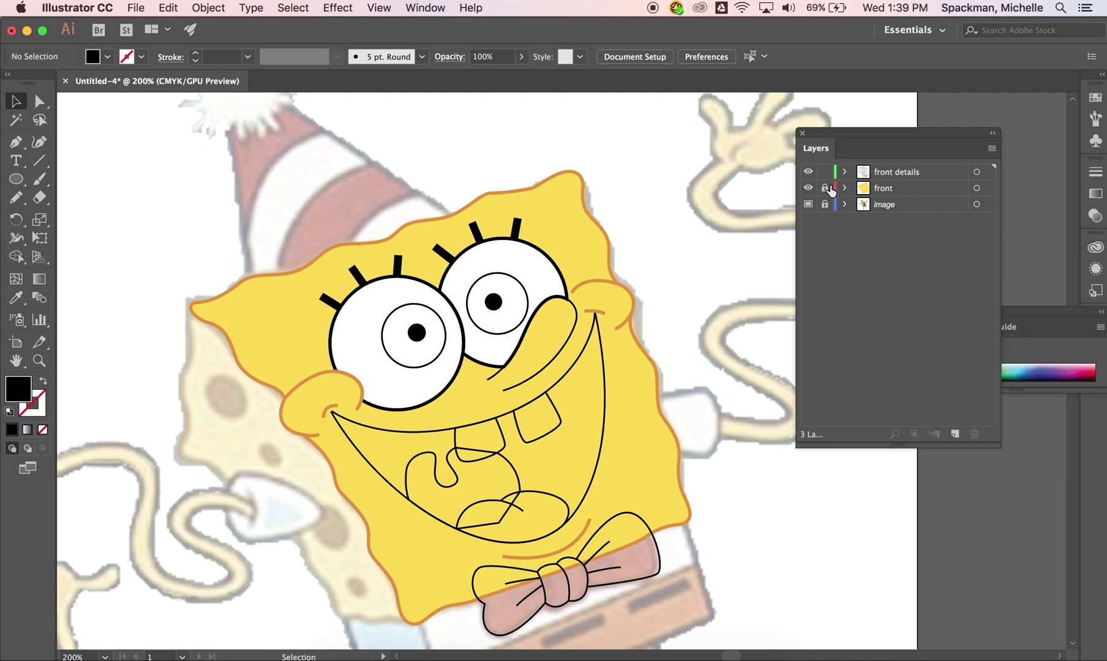
Step: Keep the front and front details layers visible, lock the front layer, and make front details the active layer
left_click(808, 172)
left_click(808, 172)
left_click(808, 172)
left_click(808, 188)
left_click(808, 188)
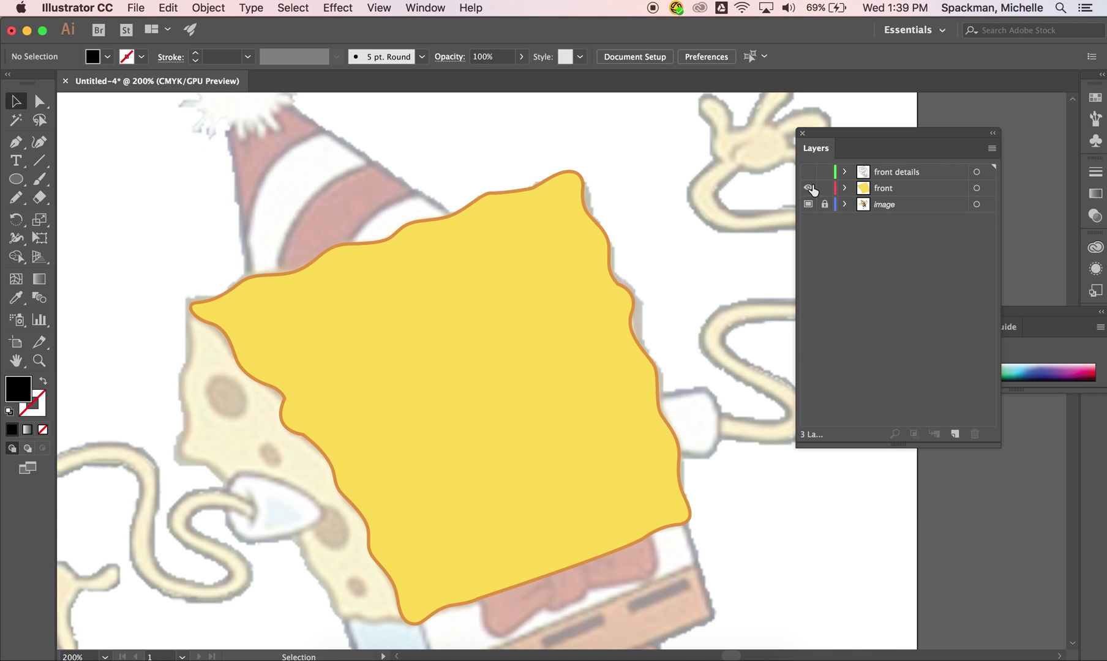
left_click(808, 172)
left_click(825, 189)
left_click(893, 172)
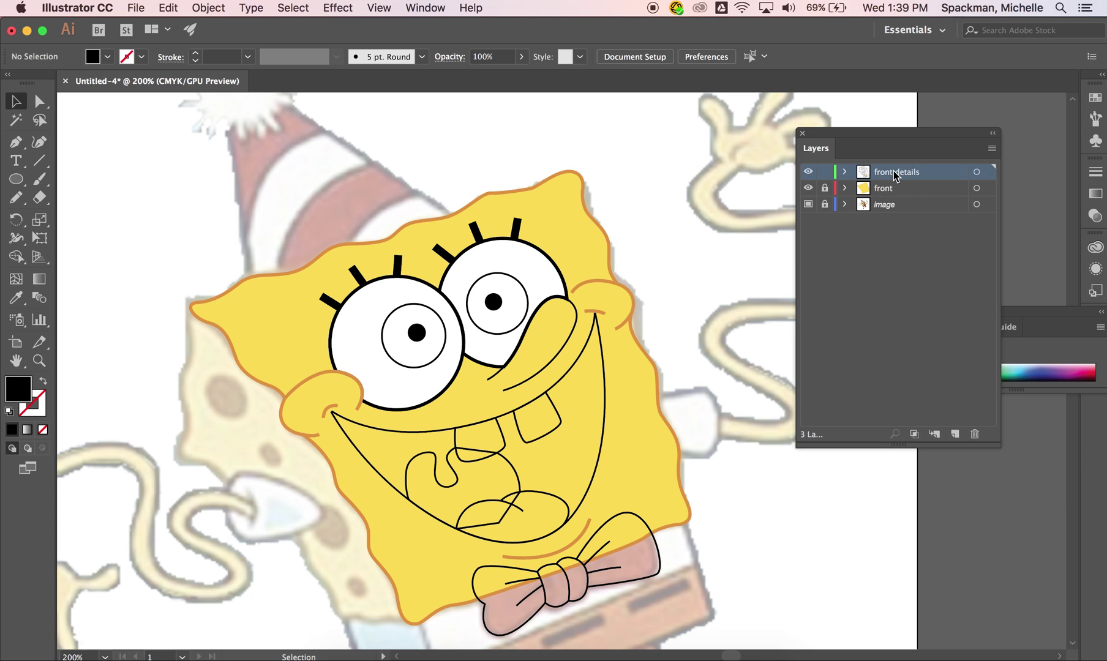
Step: Fill both iris circles with a blue swatch and lighten it to a pale sky blue in the Color Picker
left_click(500, 332)
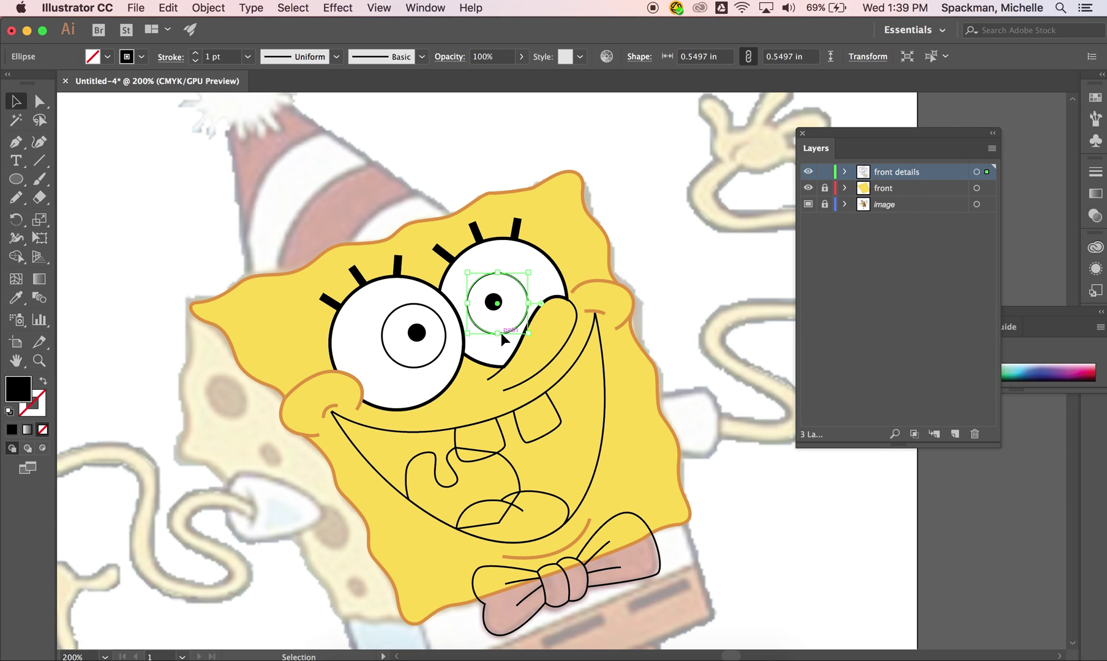
left_click(413, 368, "shift")
left_click(101, 65)
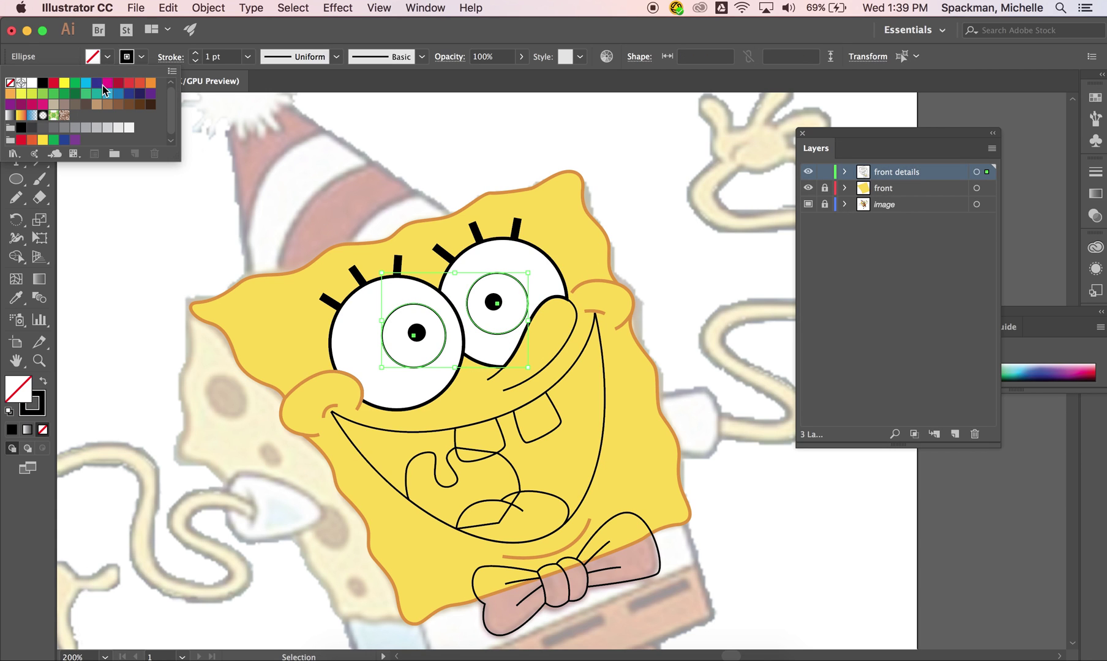
left_click(86, 83)
left_click(107, 93)
left_click(23, 384)
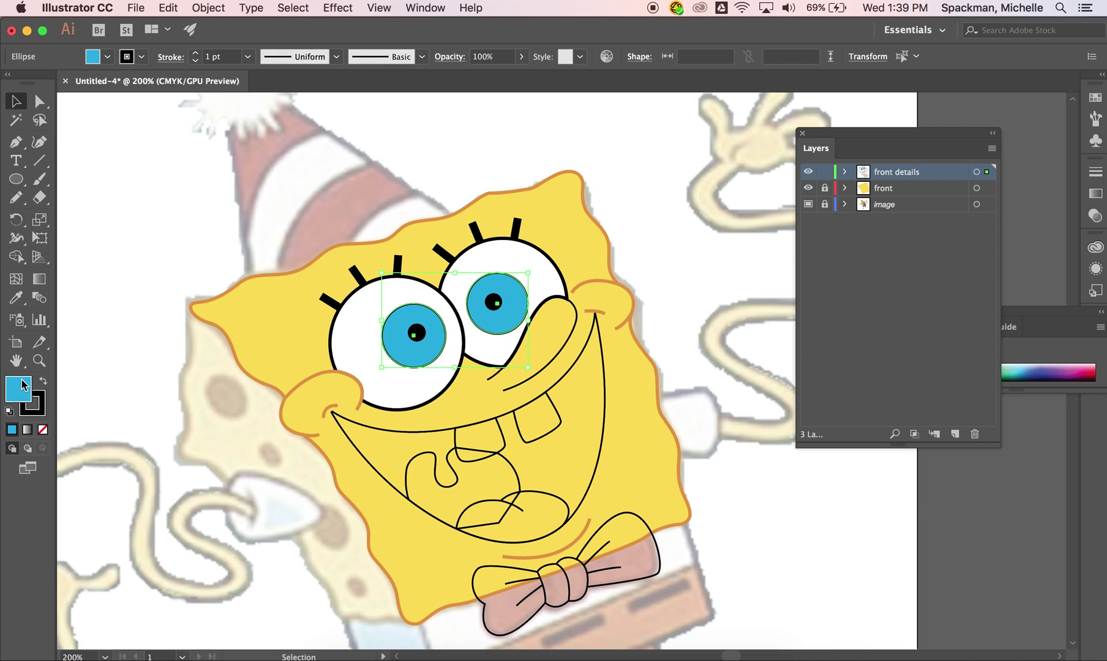
double_click(24, 395)
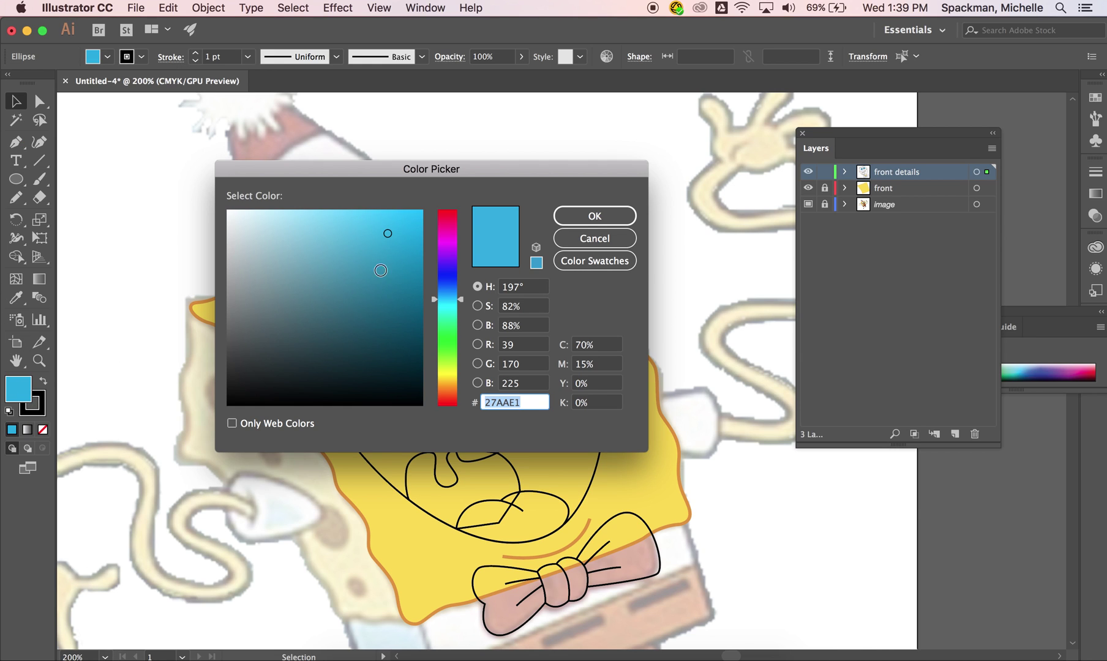
left_click(340, 227)
left_click(568, 215)
left_click(563, 147)
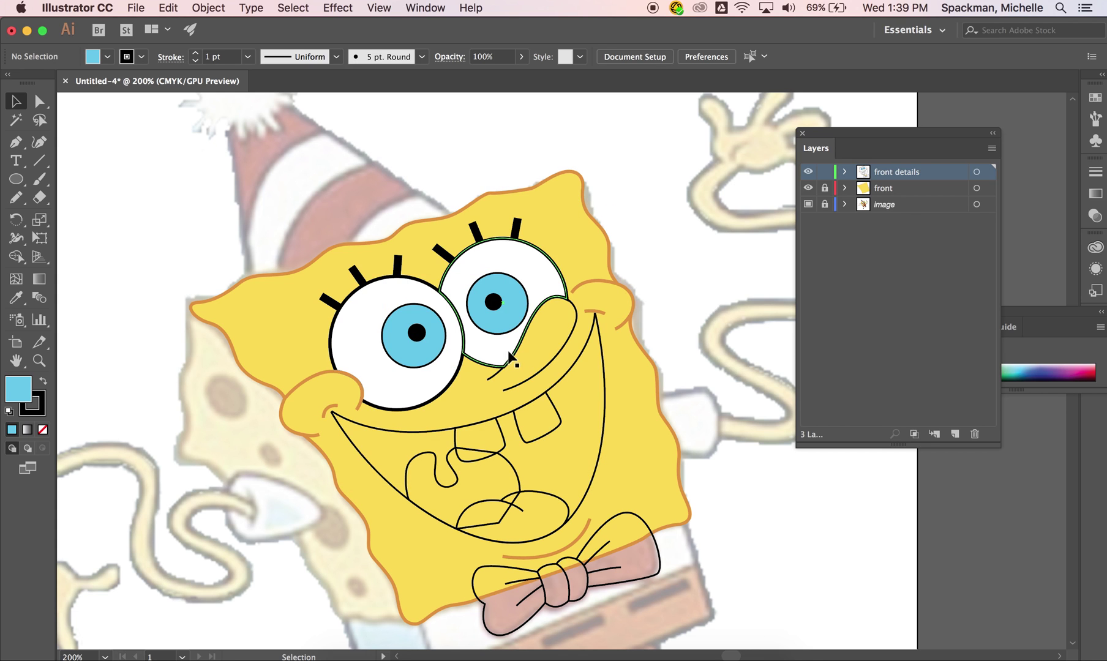
Step: Check the eyes against the reference image, then outline both iris circles in dark blue and try a 2 pt stroke weight
left_click(806, 189)
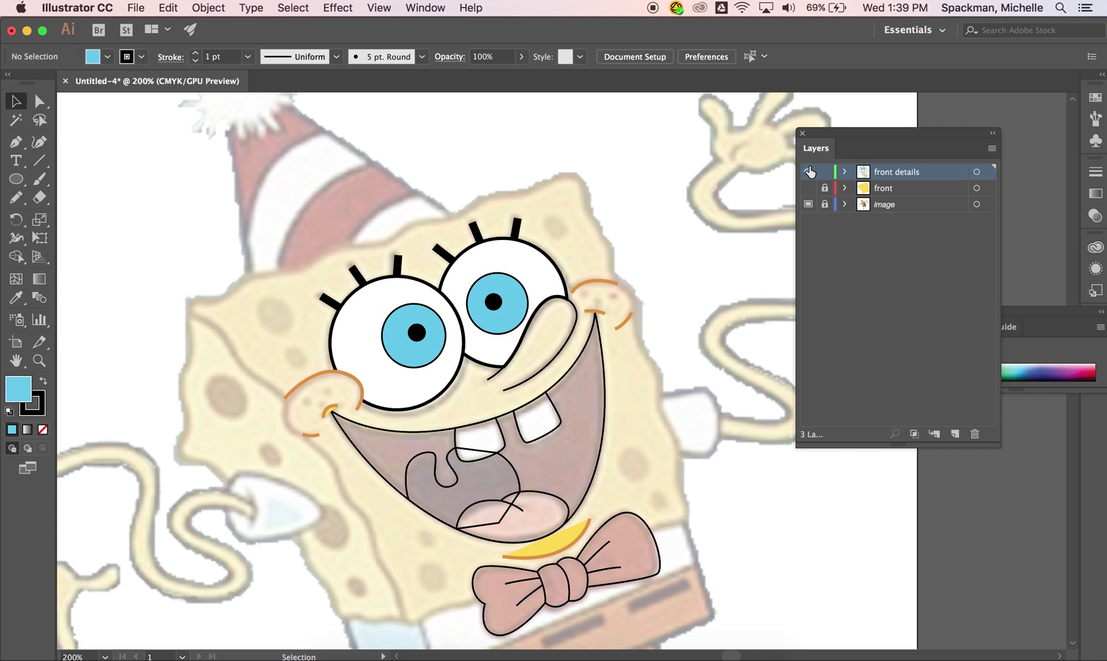
left_click(809, 172)
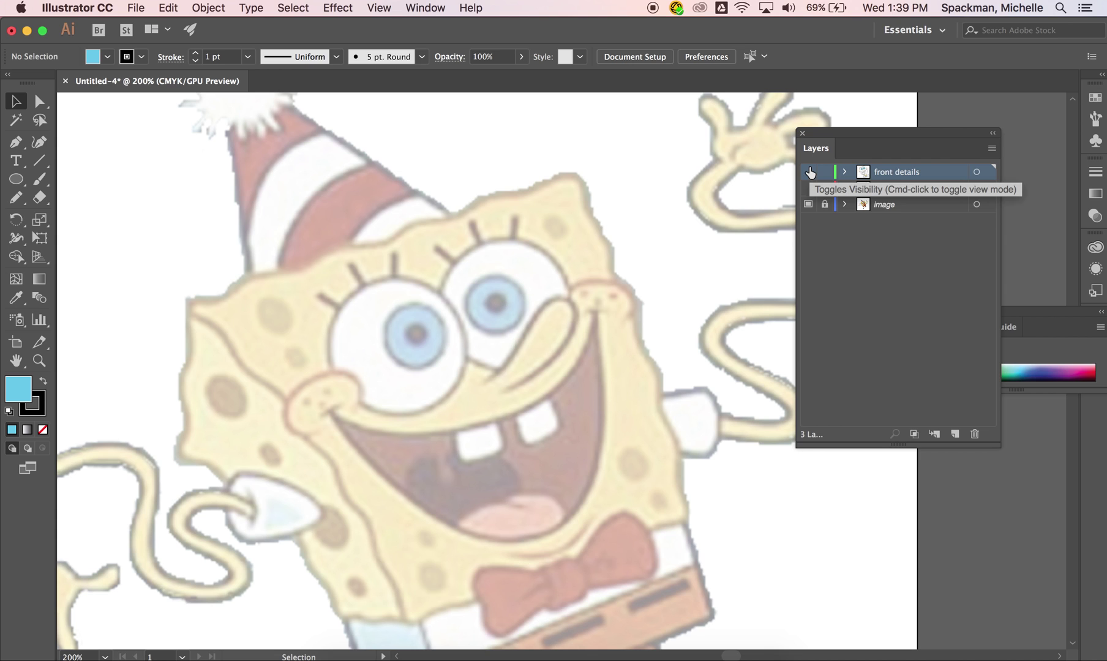
left_click(809, 172)
left_click(808, 188)
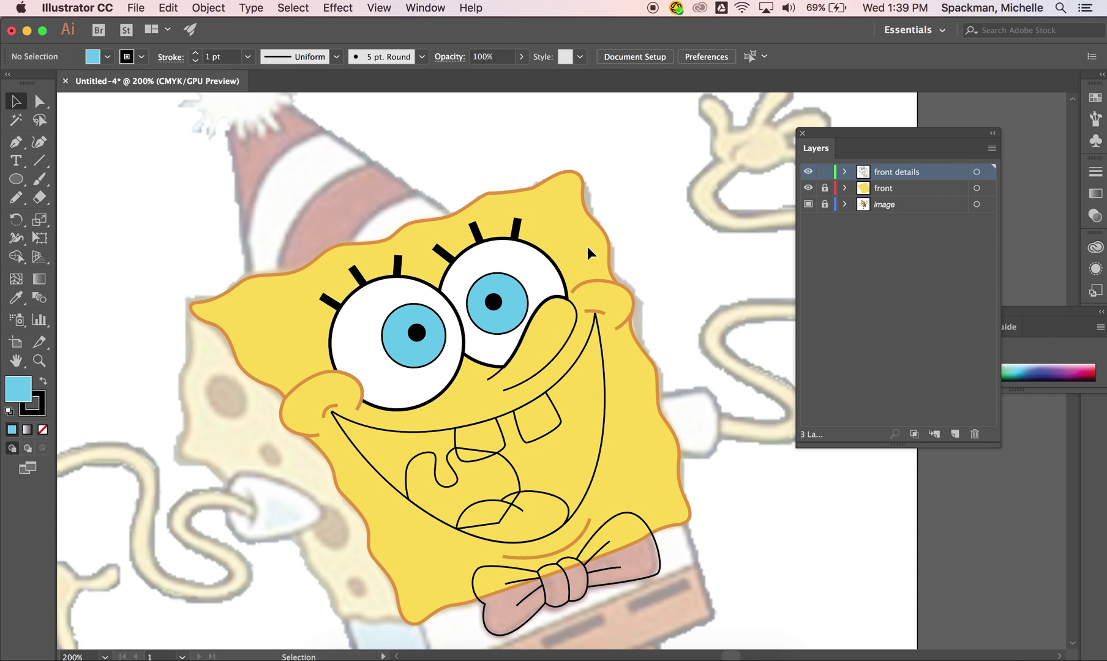
left_click(513, 287)
left_click(410, 314, "shift")
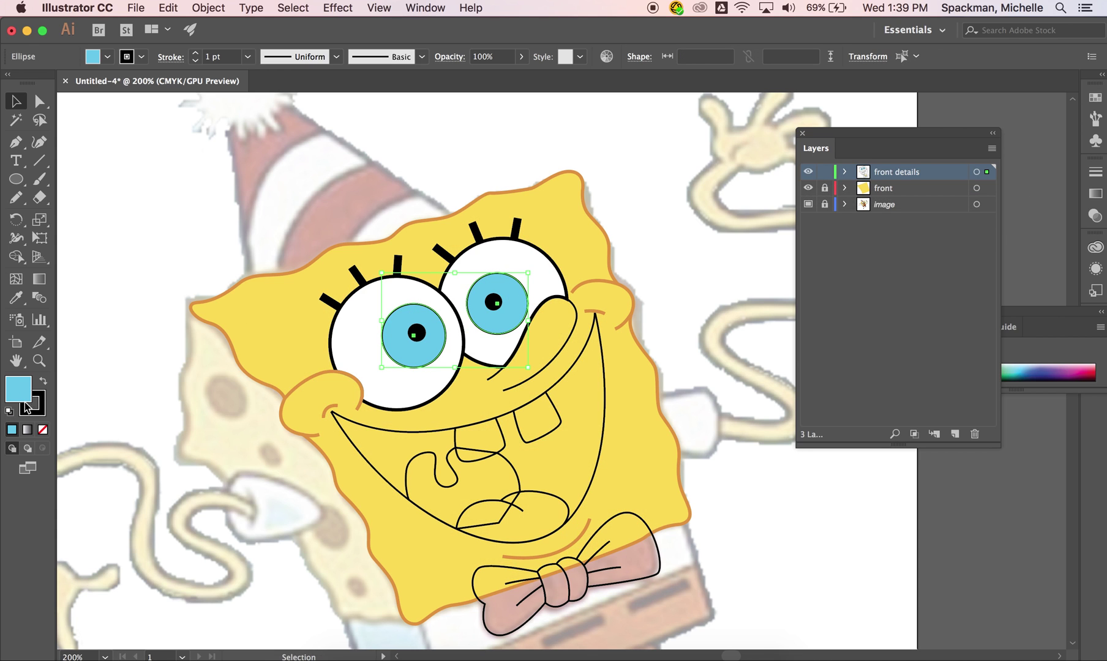
left_click(41, 413)
left_click(142, 56)
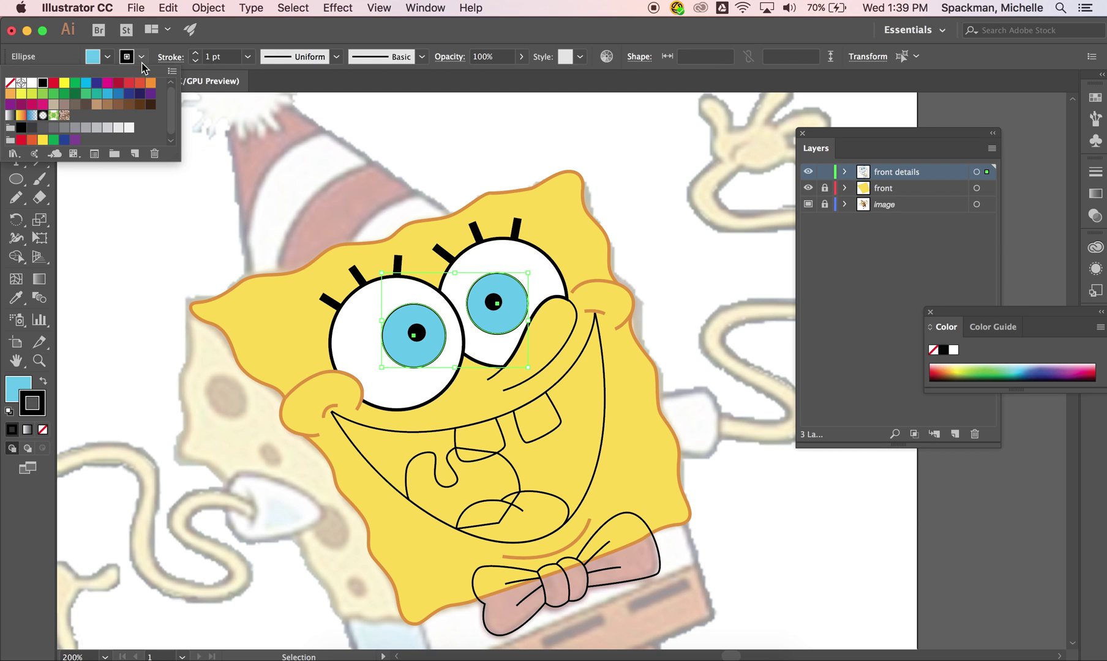
left_click(128, 95)
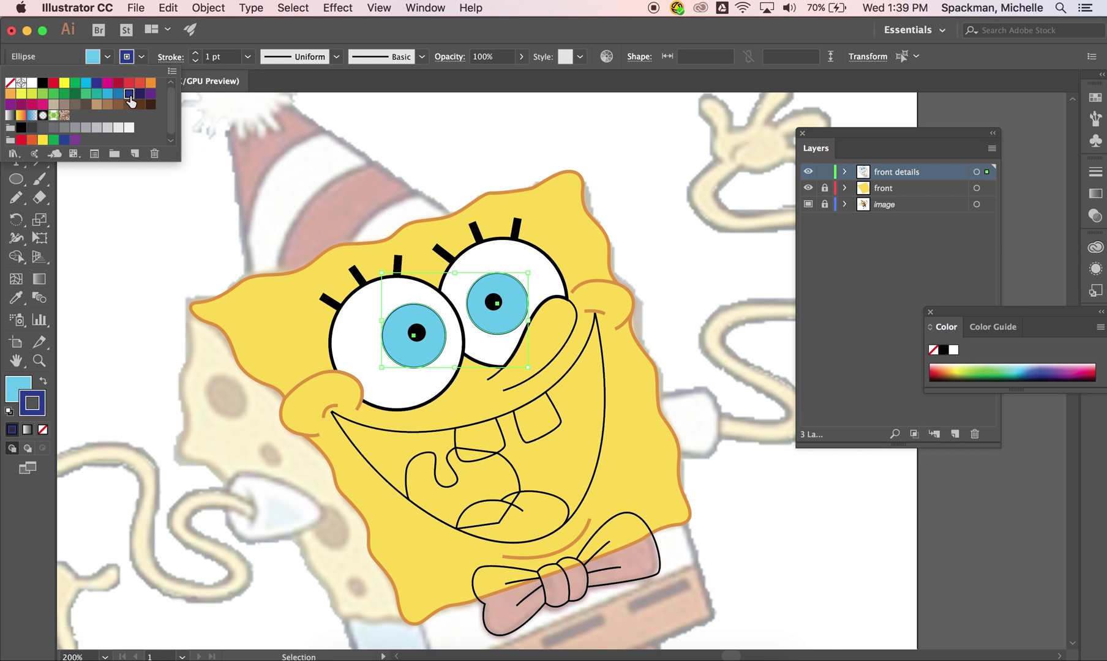
left_click(195, 53)
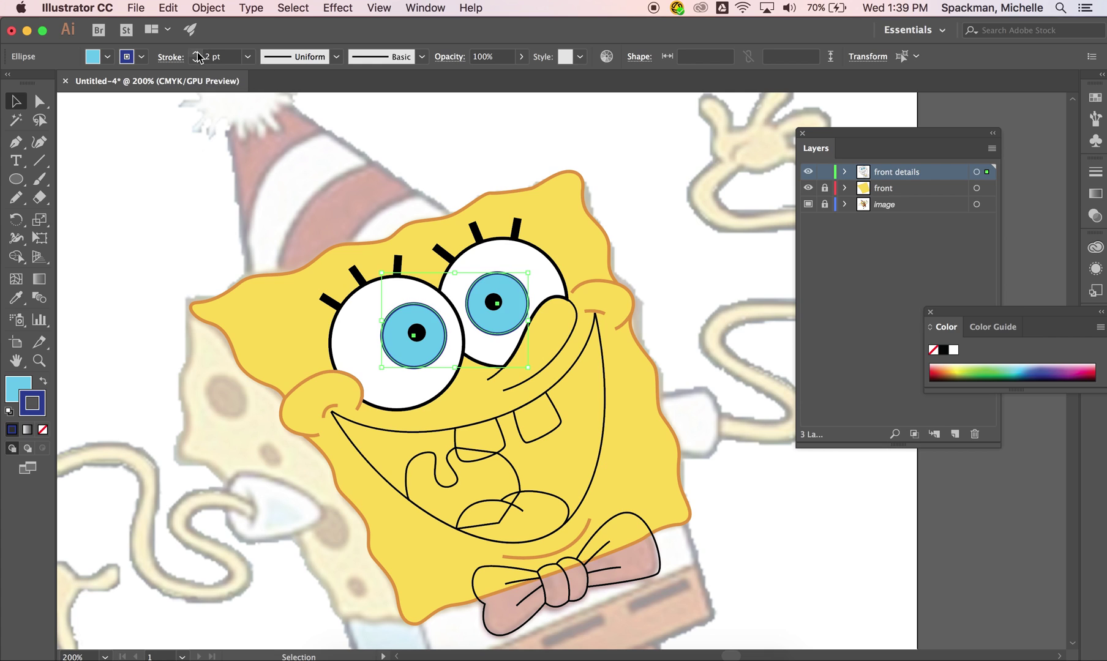
left_click(540, 180)
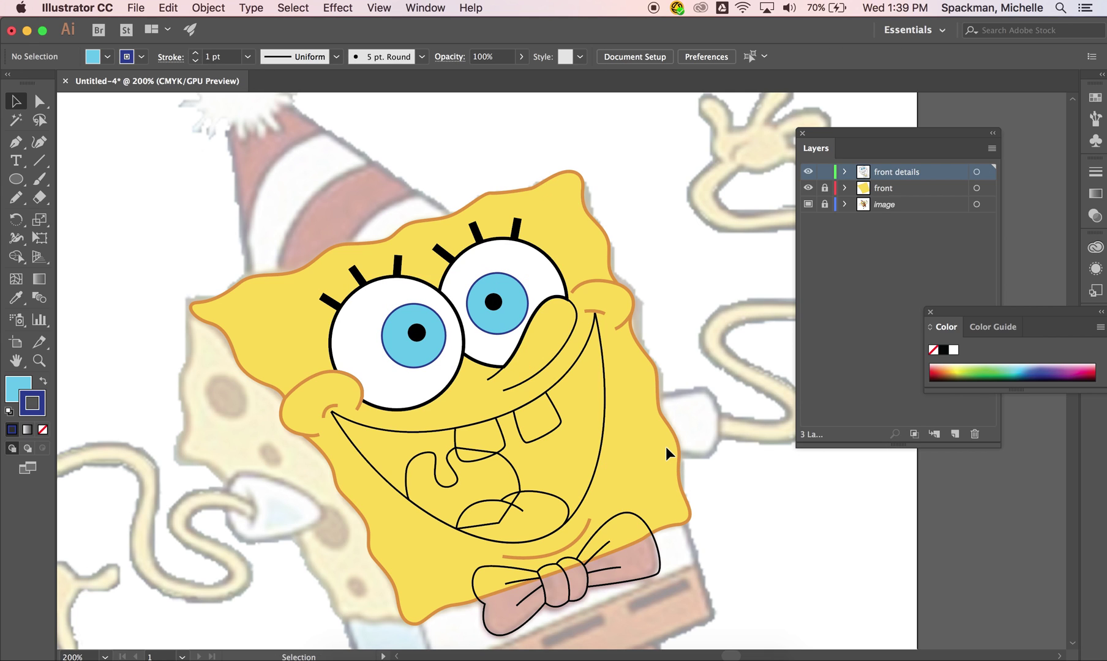
Step: Copy the part of the right eye outline that runs along the nose
scroll(627, 320, "down", 2)
scroll(626, 320, "right", 2)
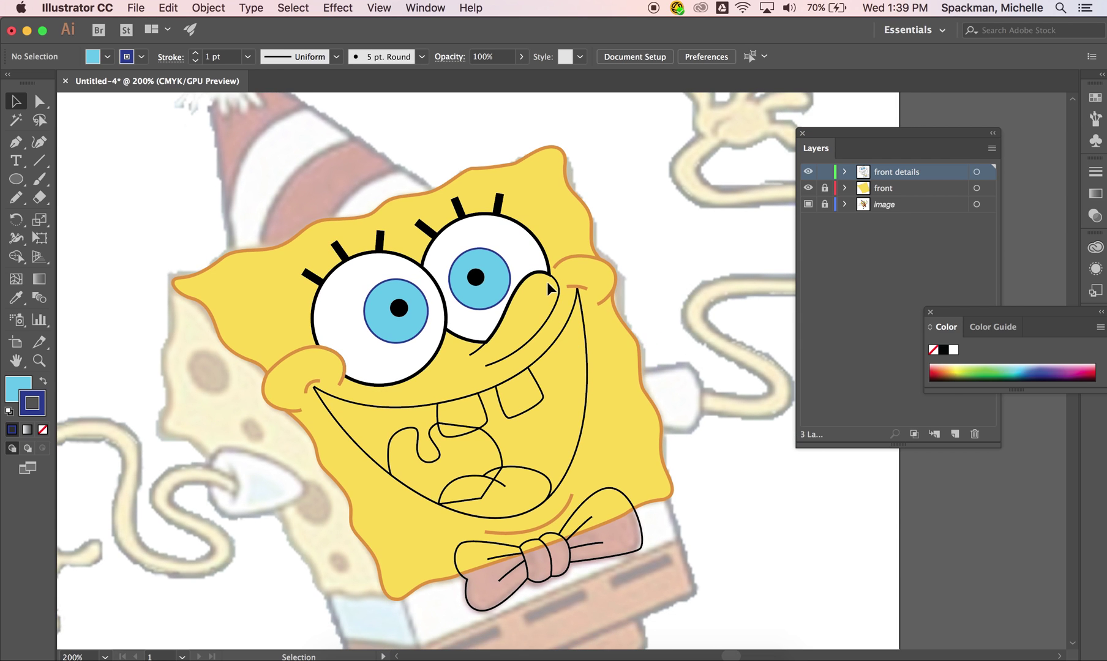
key("super+equal")
key("super+equal")
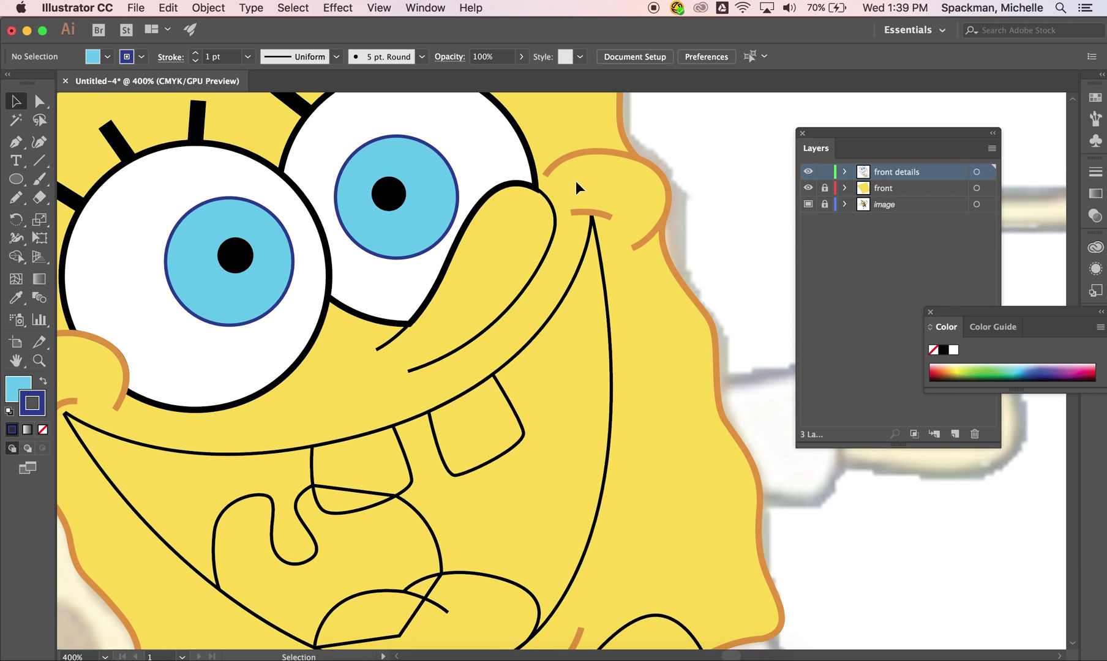
scroll(555, 186, "up", 5)
scroll(555, 186, "left", 3)
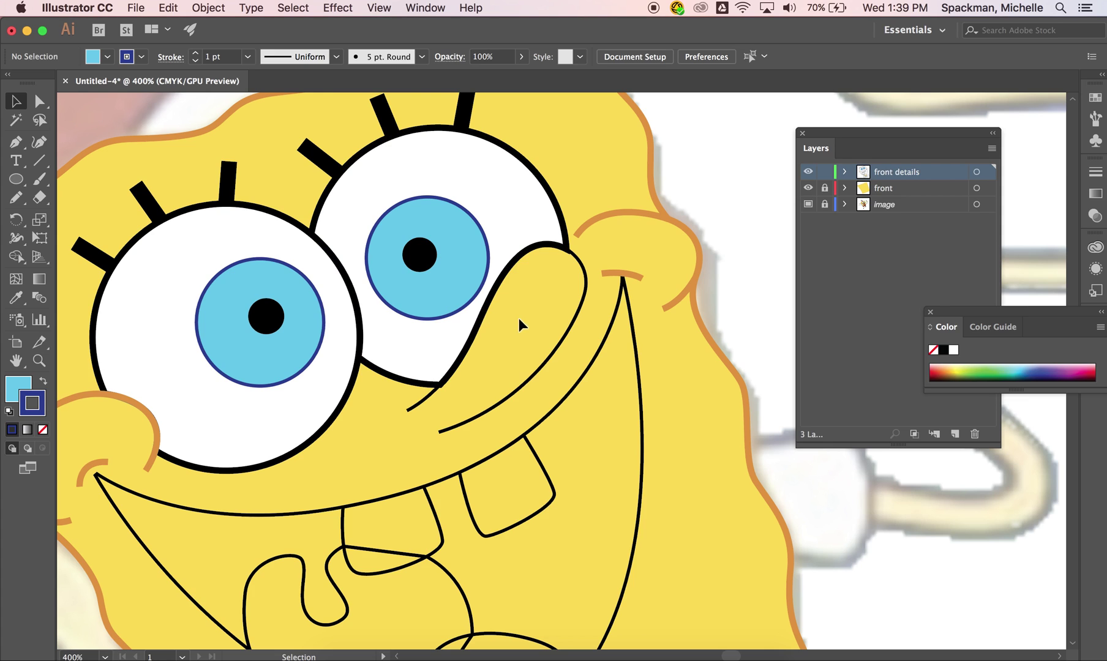
key("a")
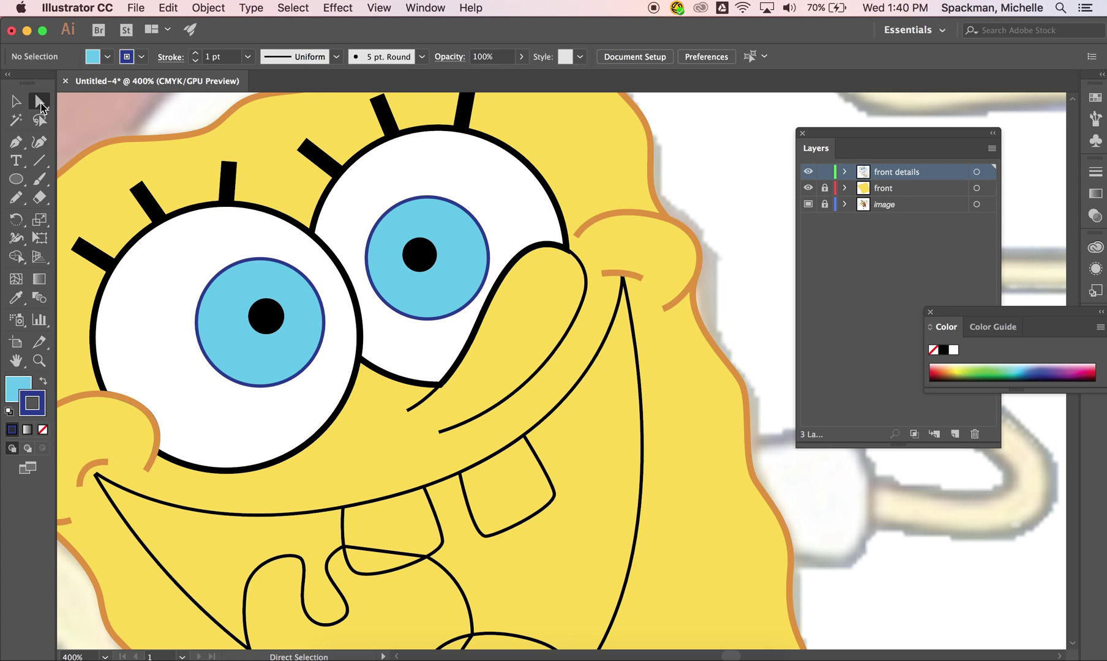
left_click(458, 370)
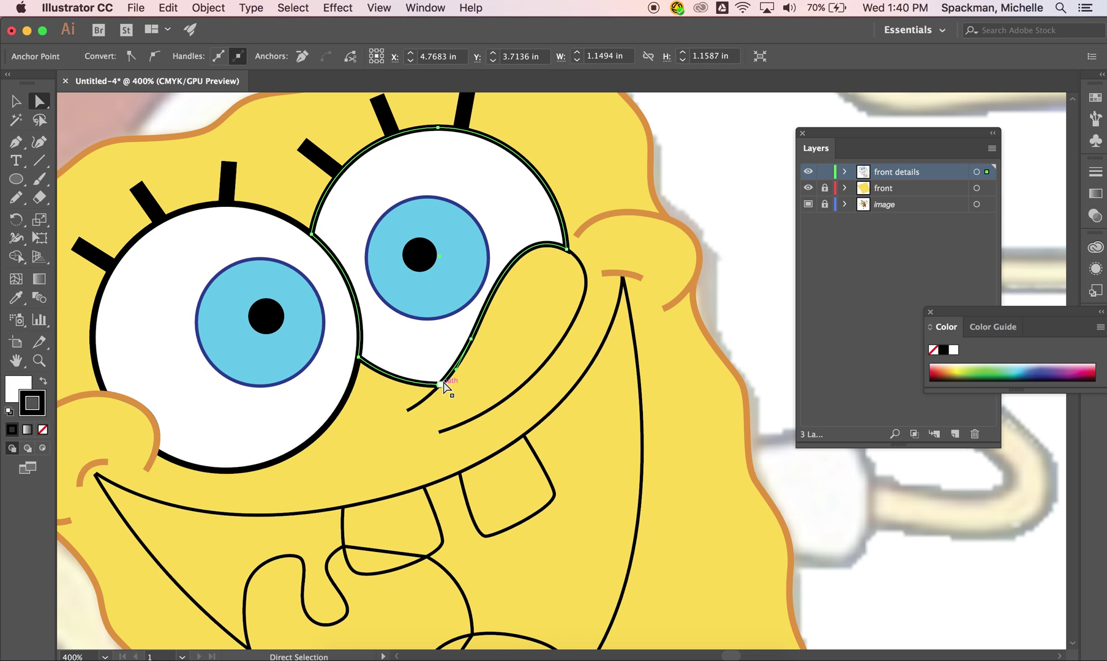
left_click(440, 384)
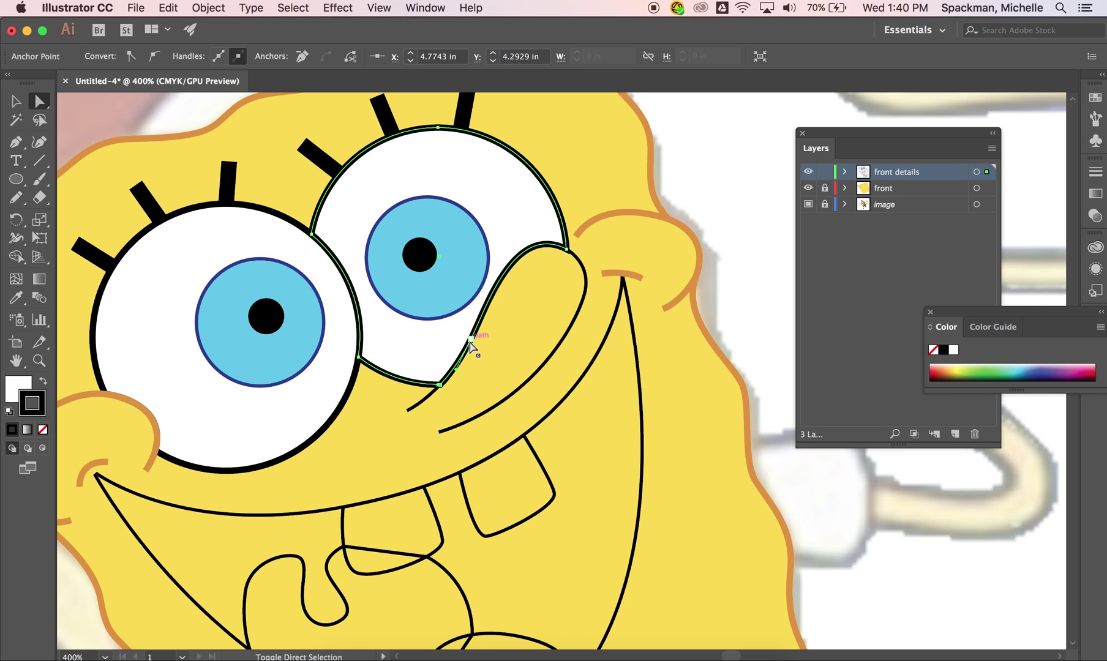
left_click(566, 243)
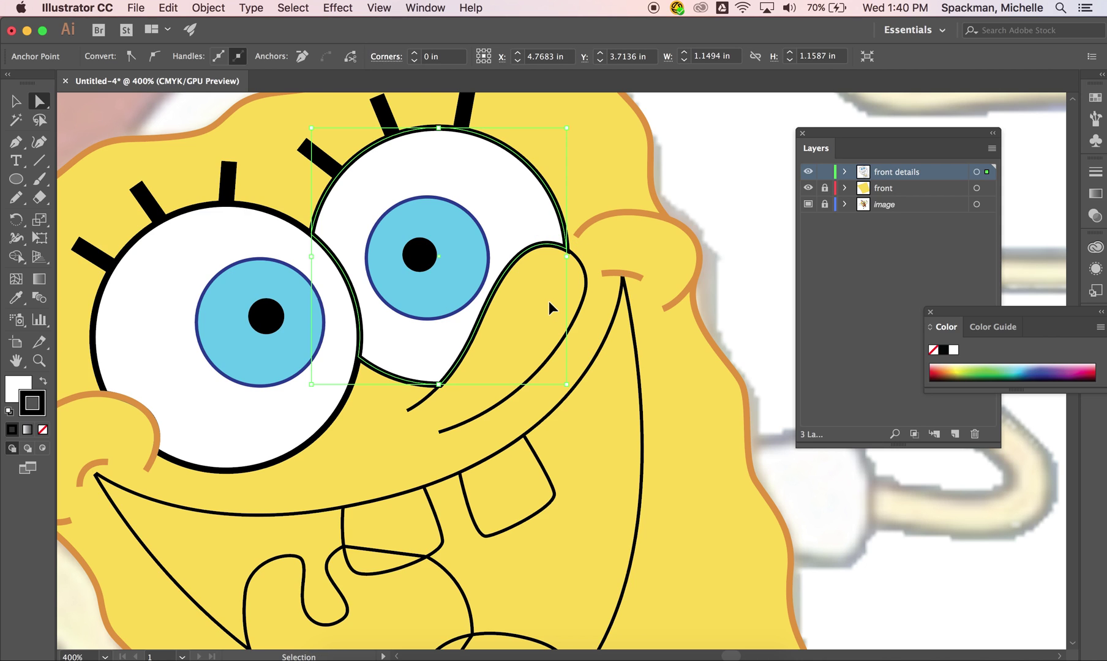
left_click(168, 8)
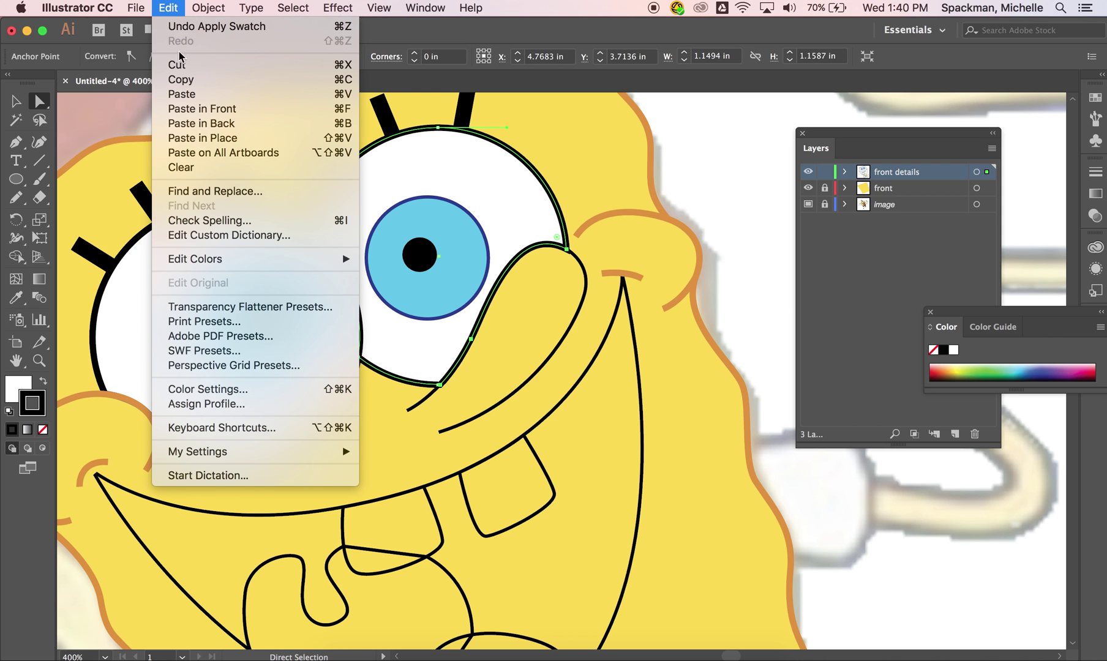
left_click(179, 74)
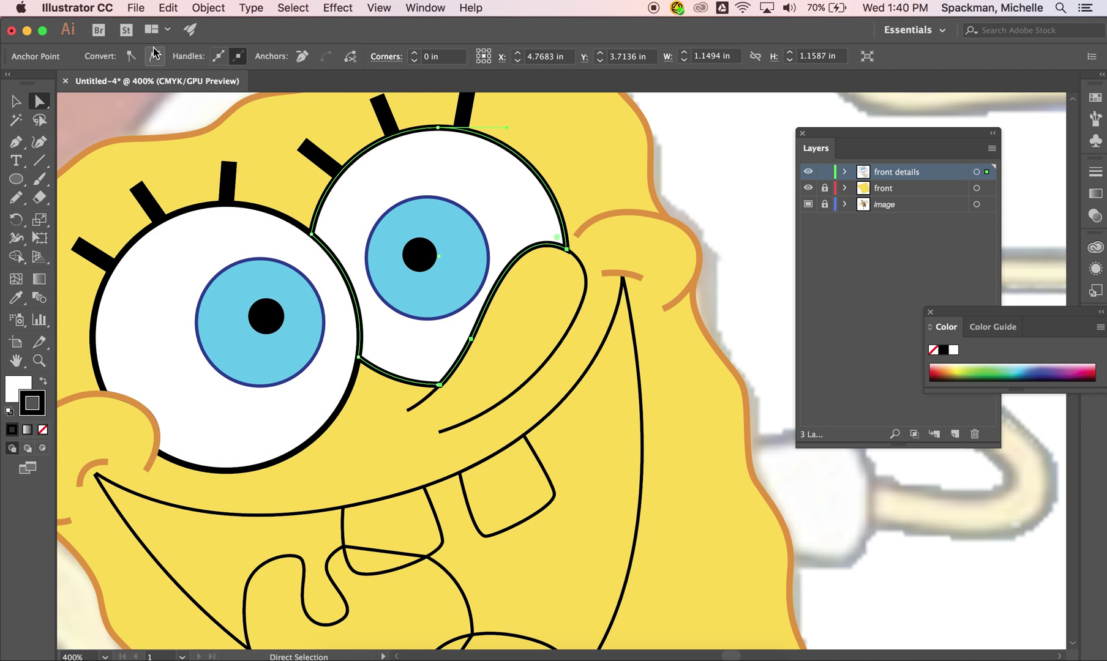
left_click(168, 7)
left_click(191, 102)
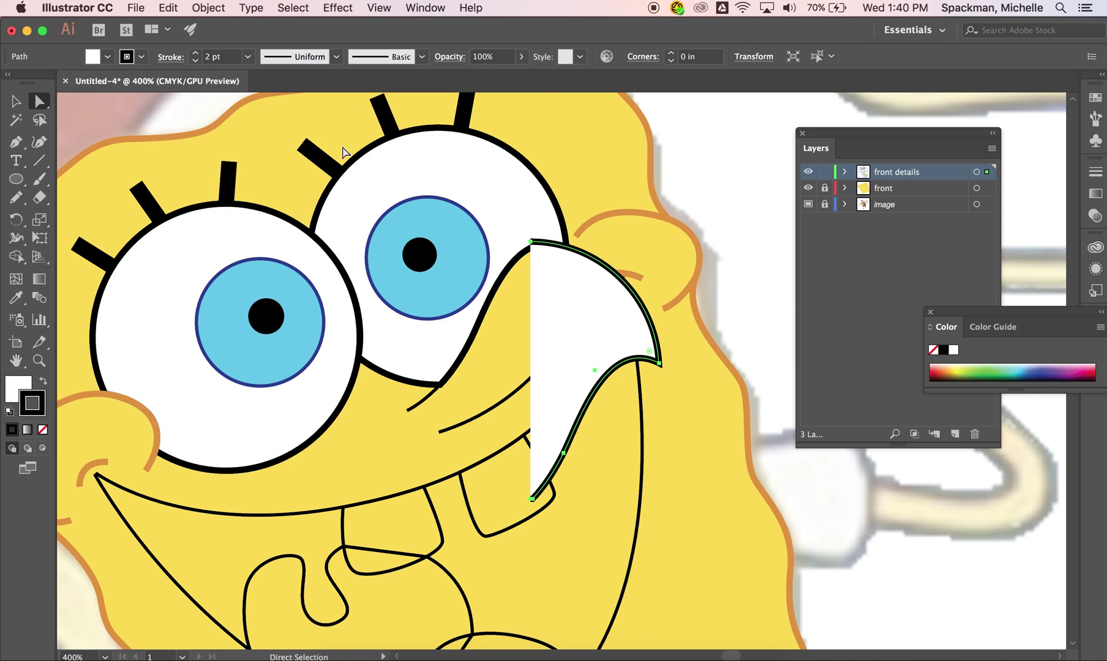
key("super+z")
Step: Paste the copied eye segment in place and trim it to the upper nose curve, with no fill
left_click(167, 7)
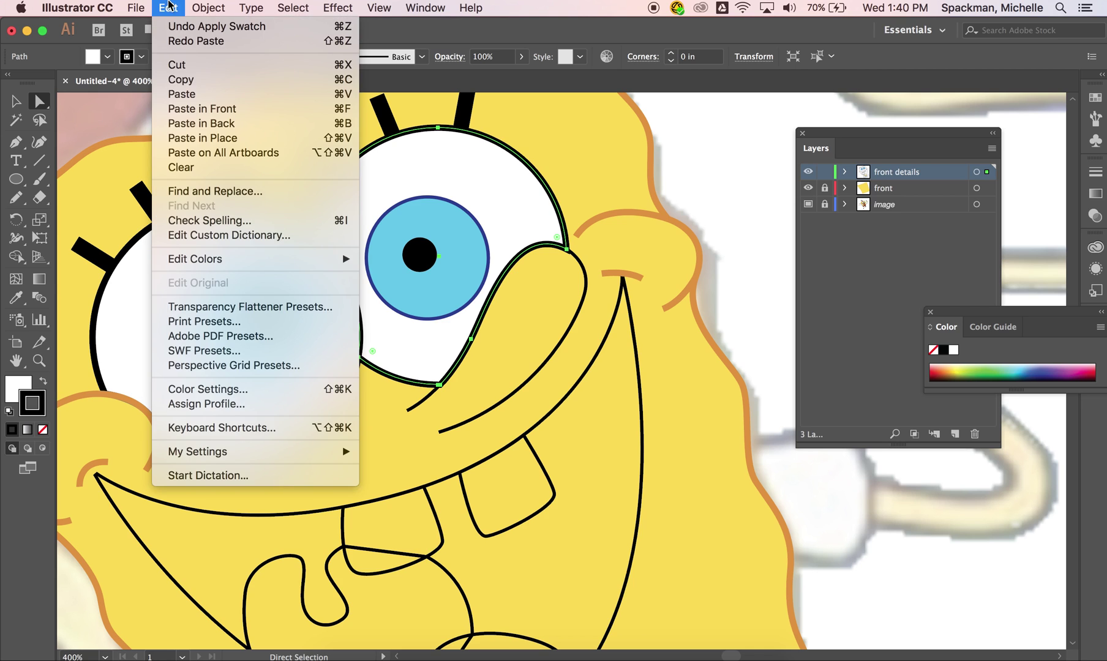
left_click(189, 141)
left_click(485, 298, "shift")
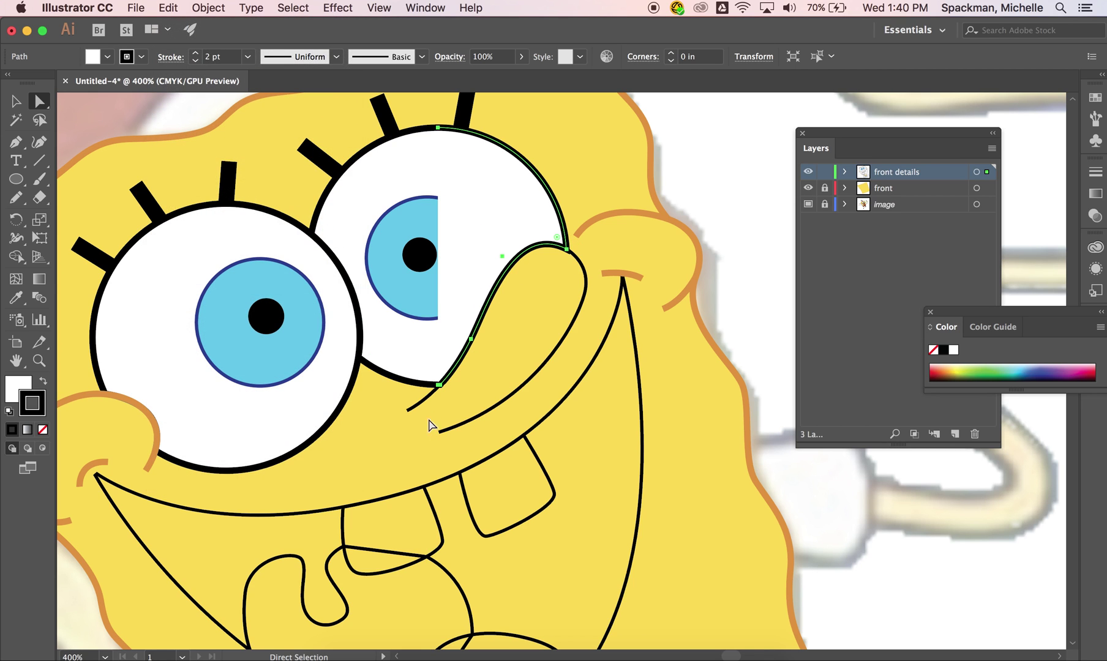
left_click(439, 130)
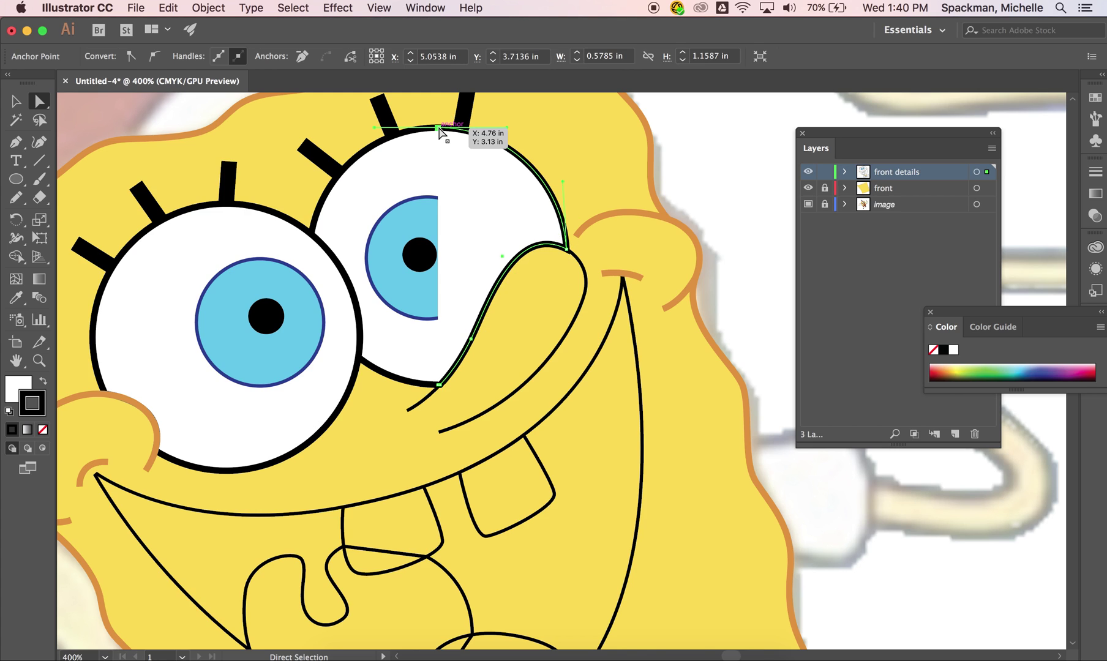
key("super+g")
left_click(420, 328, "shift")
left_click(43, 430)
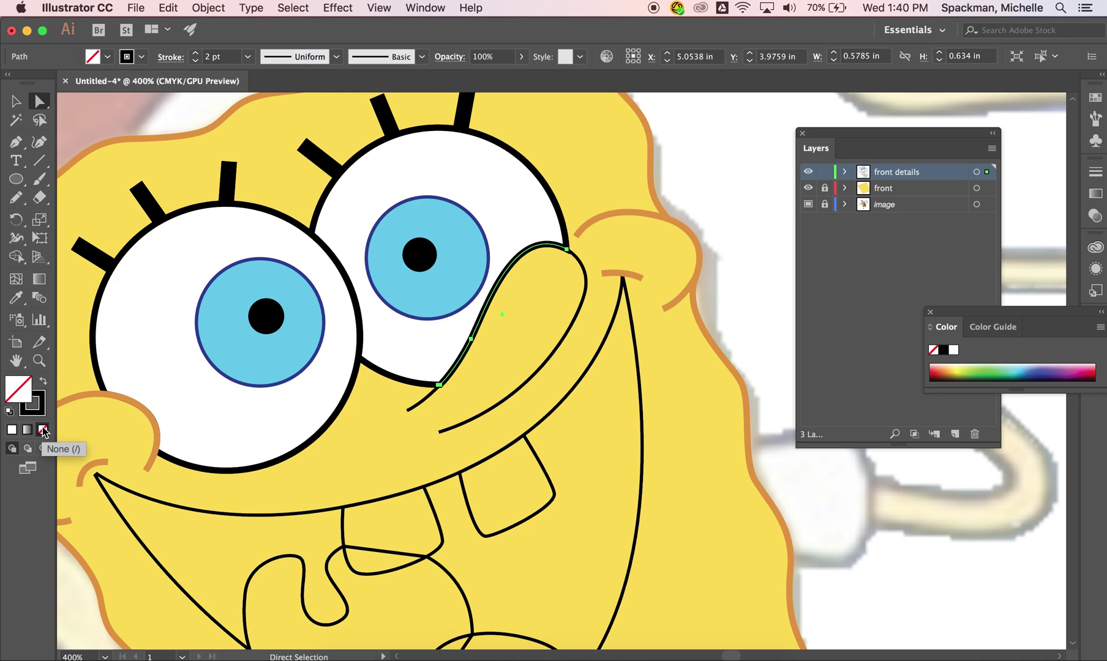
Step: Apply the cheek line's orange 2 pt stroke to the upper nose curve and the two other nose lines
left_click(19, 301)
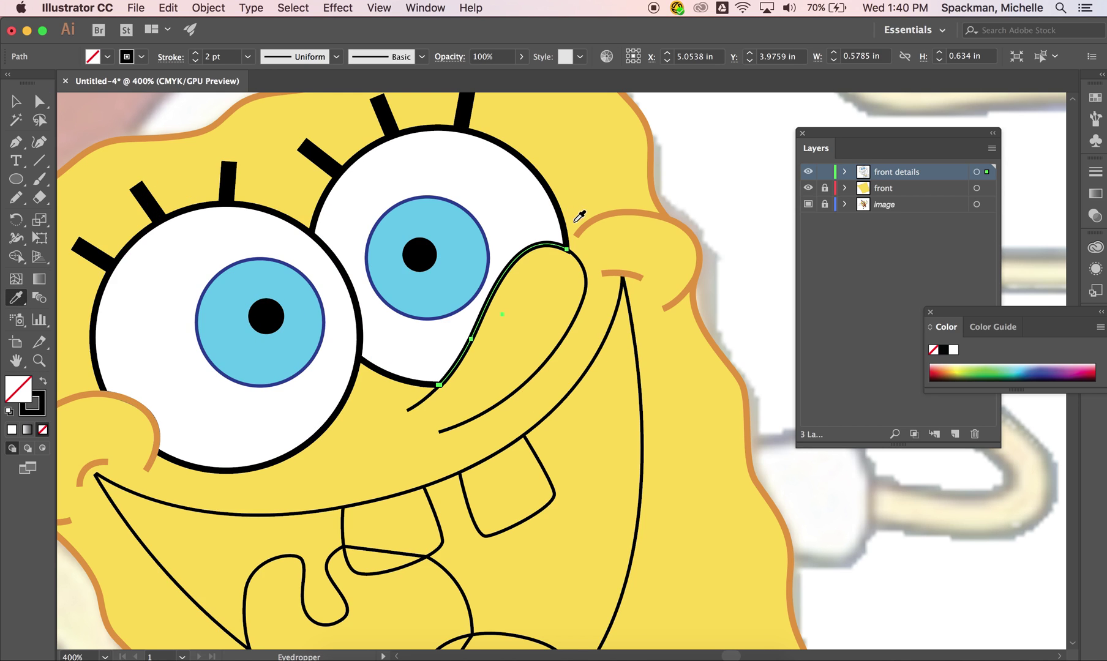
left_click(602, 220)
key("super+shift+a")
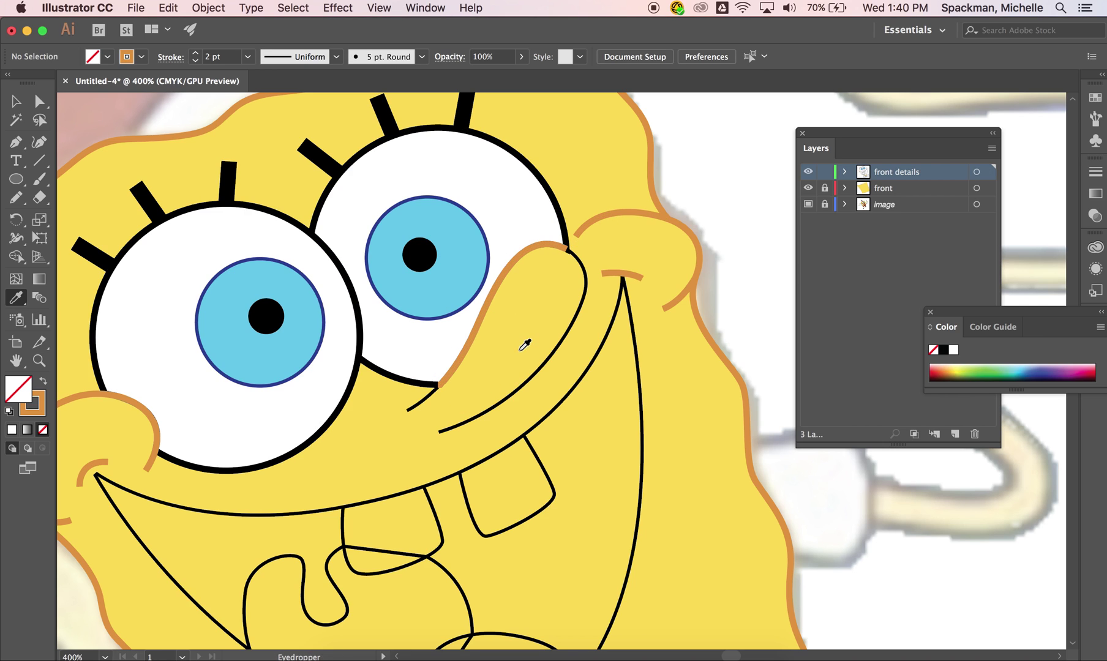
key("v")
left_click(420, 404)
left_click(469, 420, "shift")
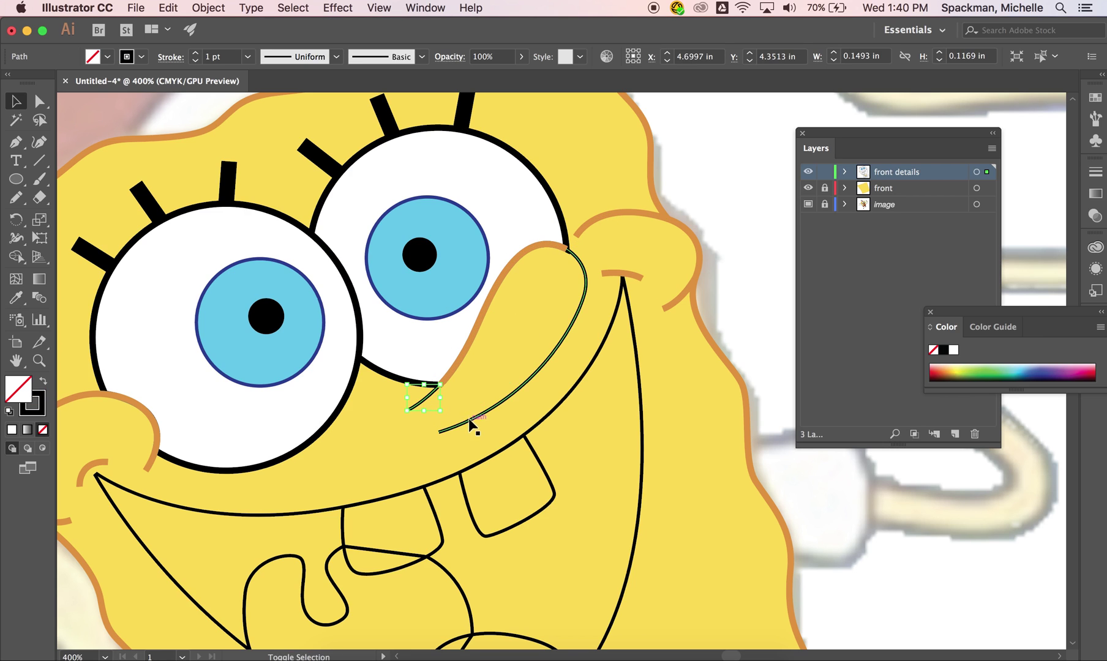
key("i")
left_click(604, 215)
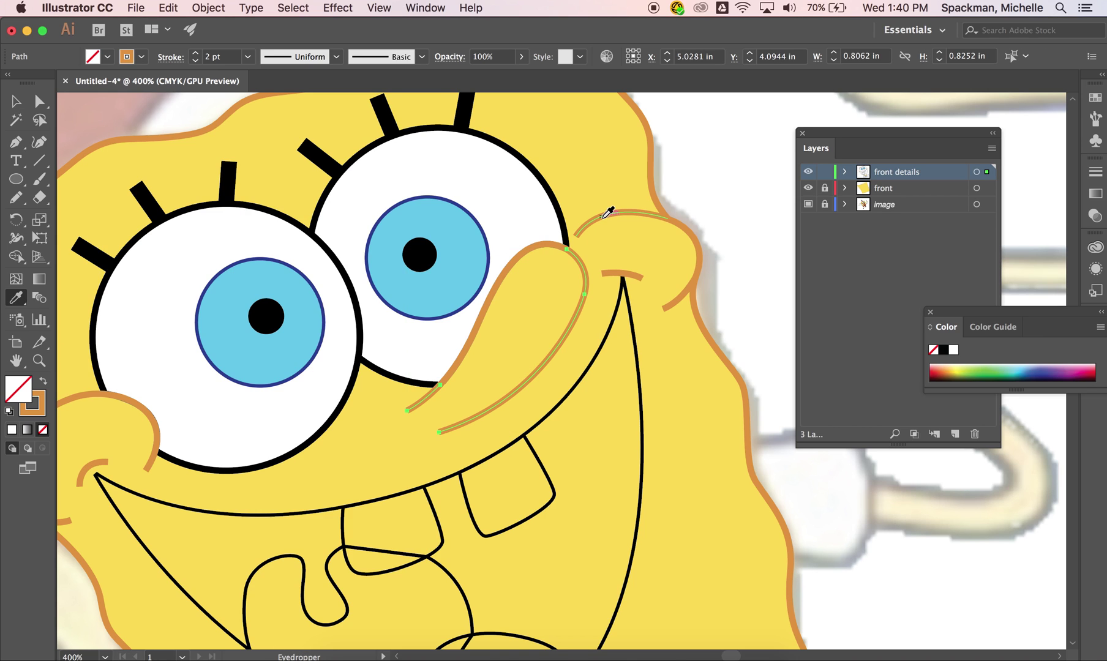
key("super+shift+a")
key("super+minus")
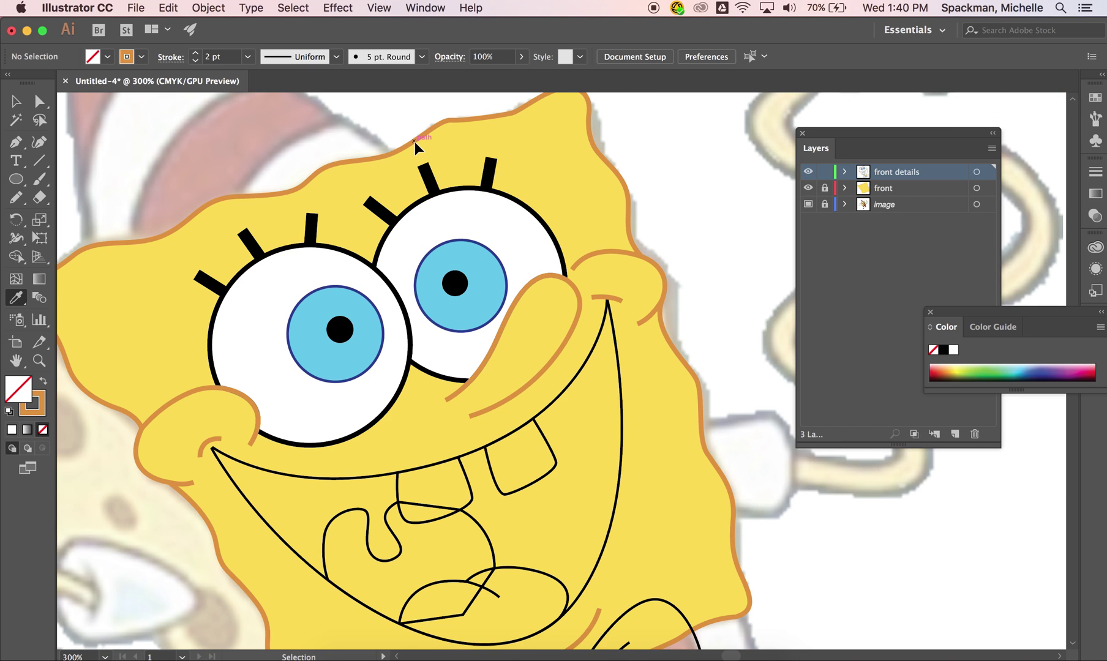
Step: Compare the nose and outline colours with the reference image by toggling the front and front details layers
left_click(809, 188)
left_click(810, 174)
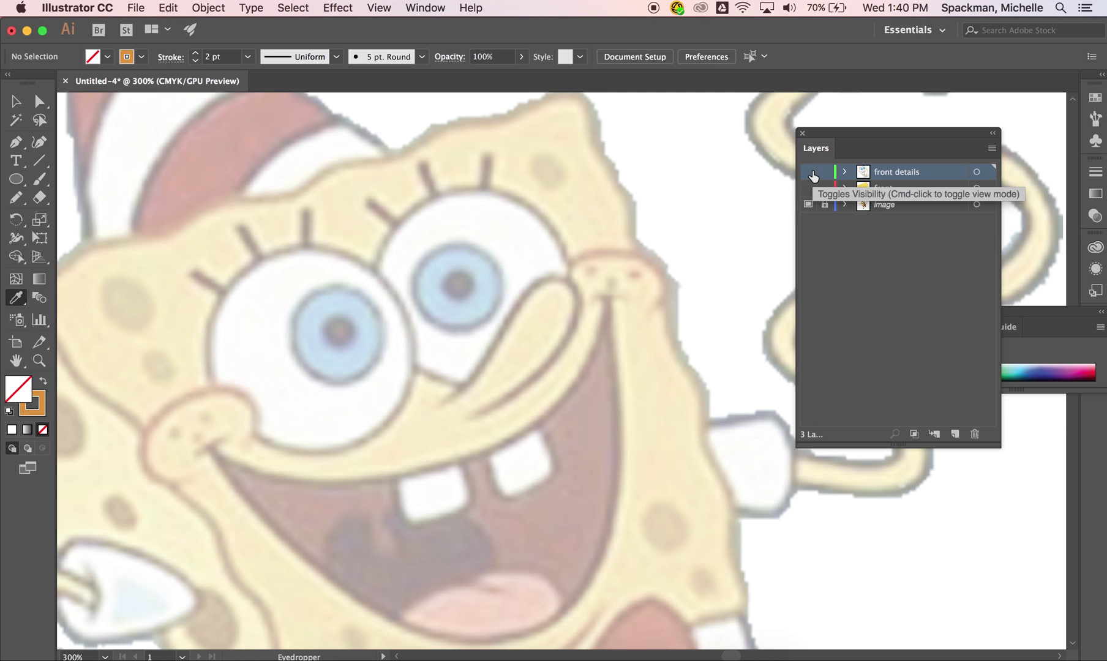
left_click(808, 172)
left_click(808, 188)
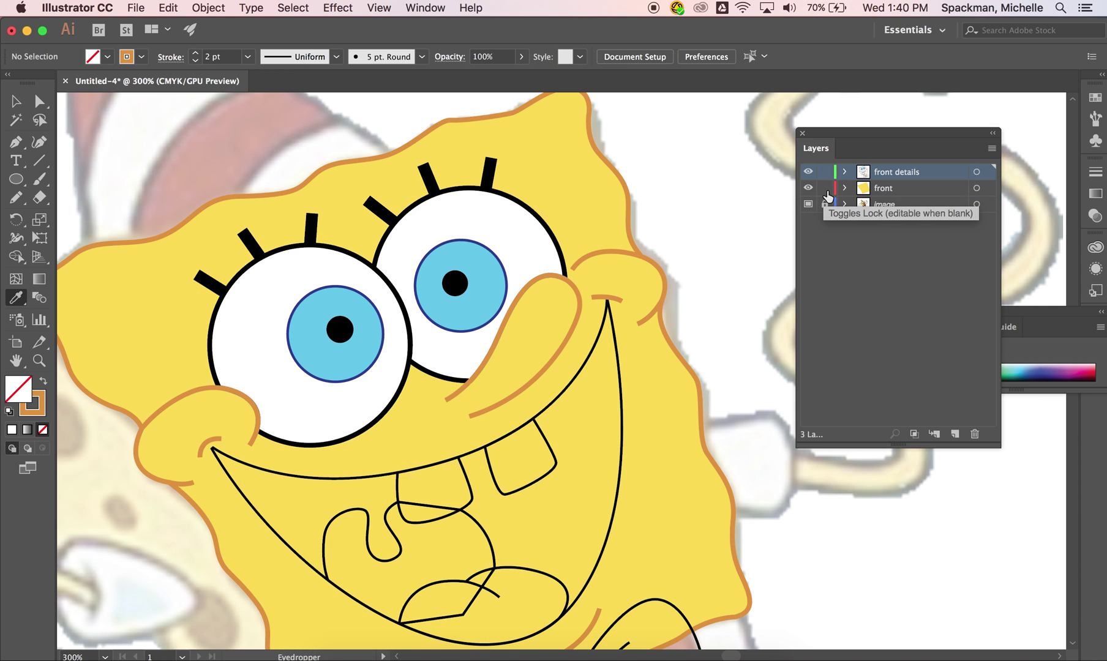
left_click(808, 188)
left_click(808, 172)
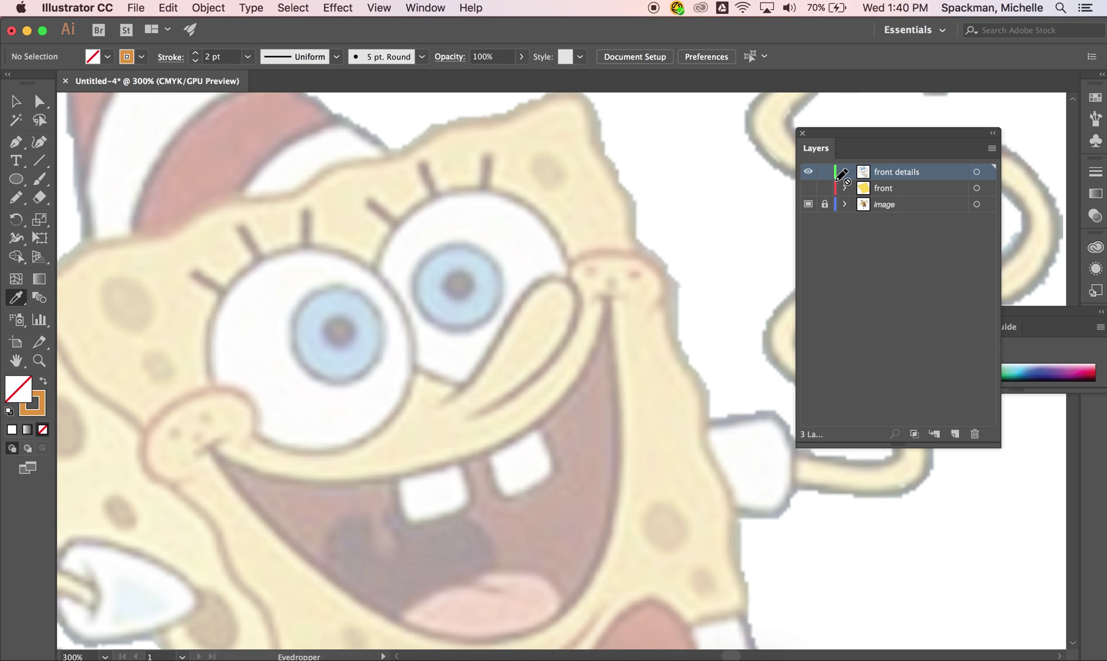
left_click(808, 188)
Step: Return the nose lines to their black outlines
left_click(545, 280, "super")
left_click(554, 245)
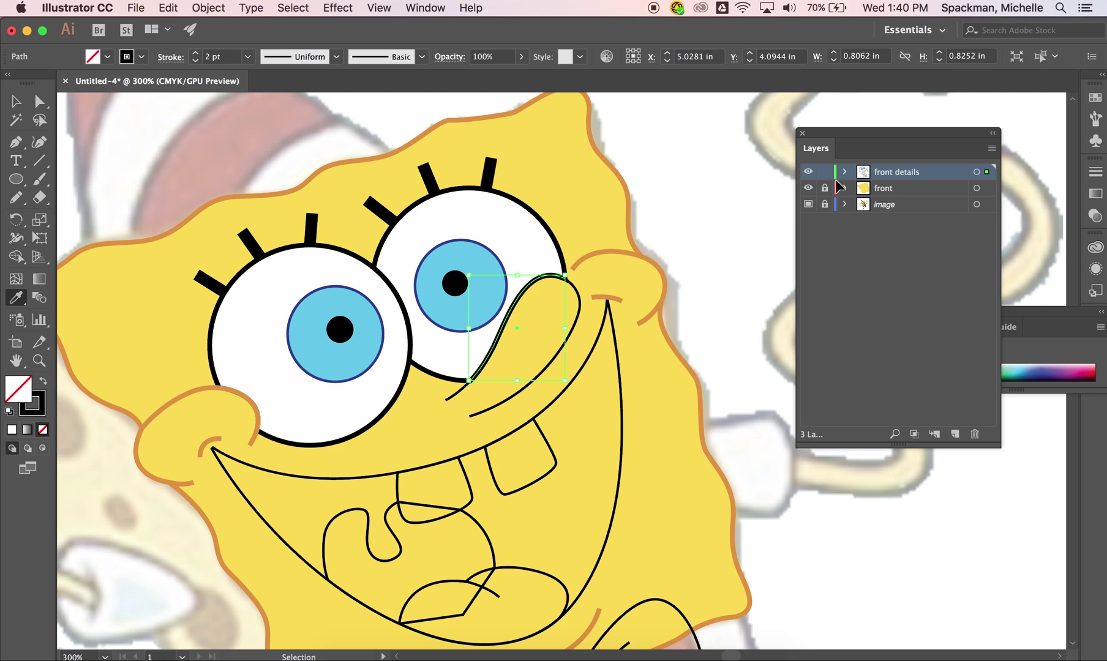
left_click(733, 217, "super")
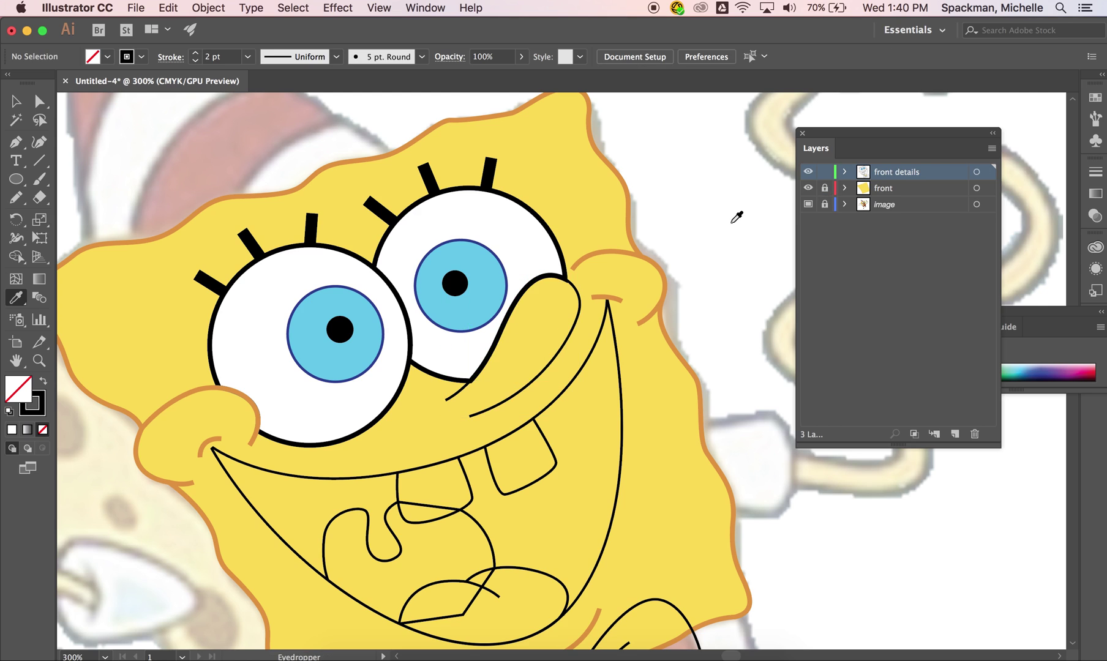
Step: Match the long lower nose line to the upper nose curve's 2 pt black stroke
left_click(566, 345, "super")
left_click(522, 292)
left_click(723, 467, "super")
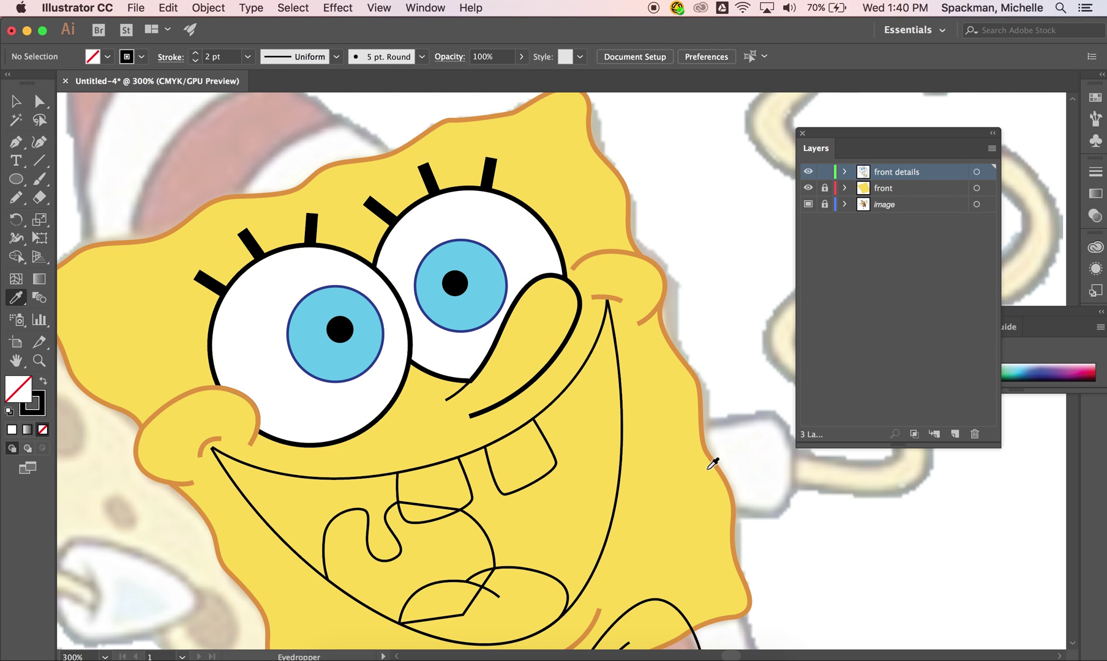
Step: Match the short lower nose line to the long nose line's 2 pt black stroke
key("v")
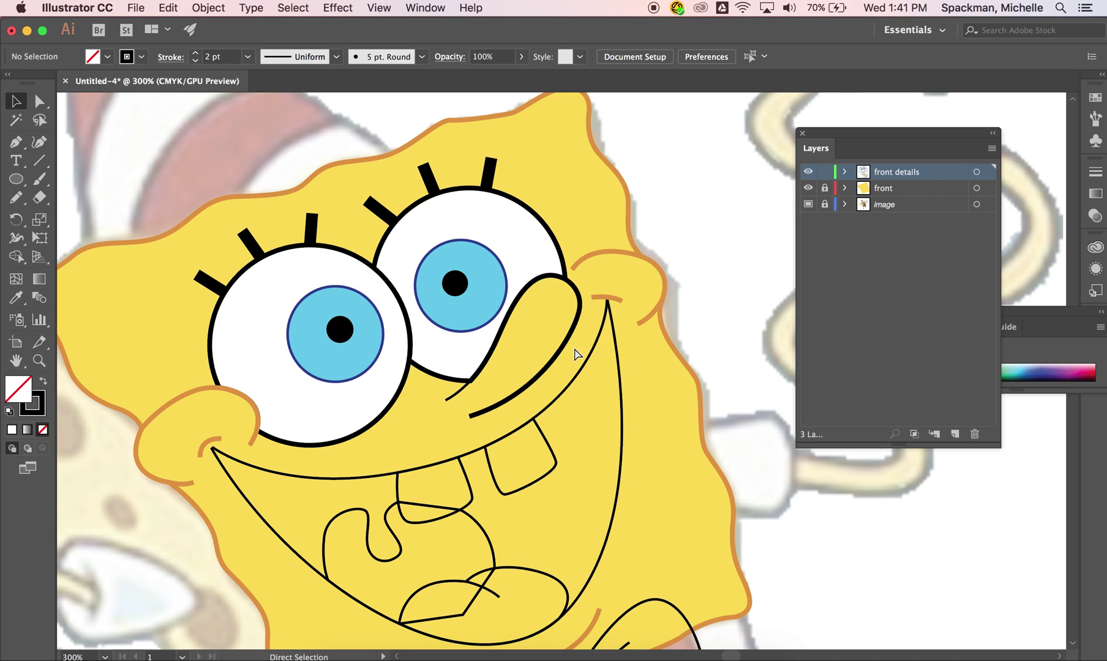
left_click(456, 393)
key("i")
left_click(513, 392)
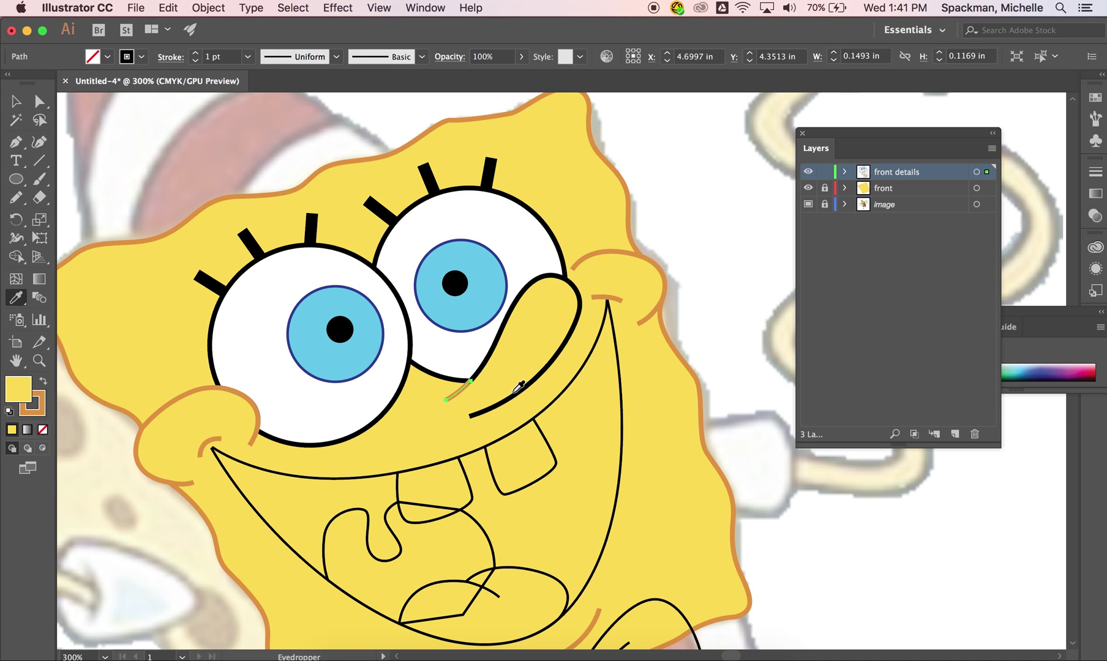
key("super+shift+a")
left_click(513, 392, "super")
key("super+shift+a")
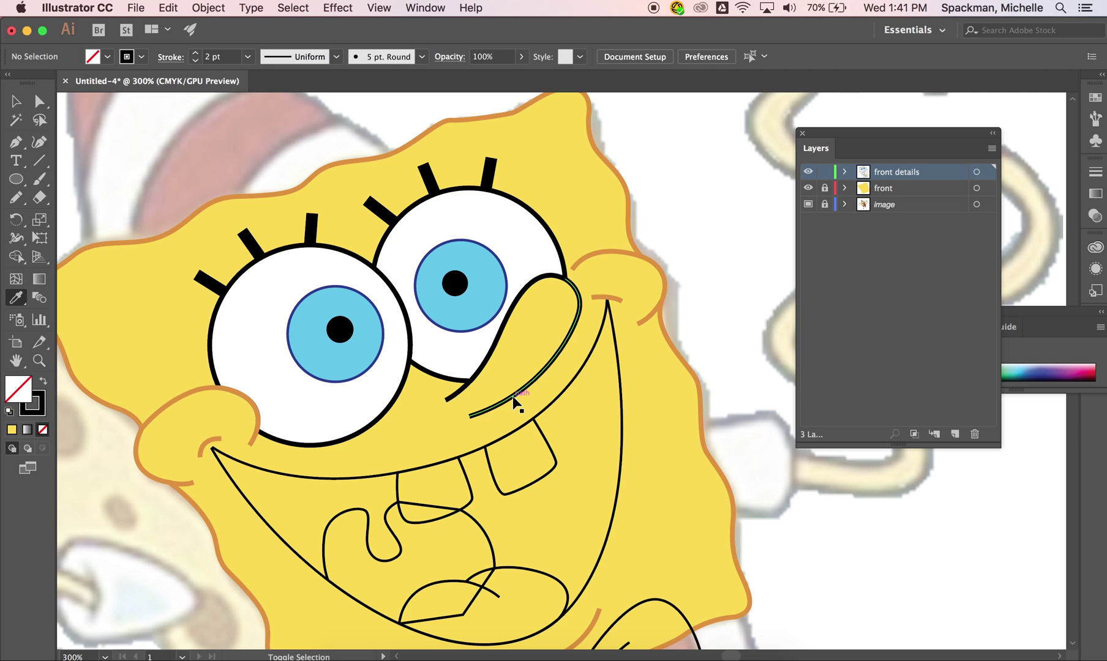
Step: Fill the tongue shape with pink D376A1
key("super+minus")
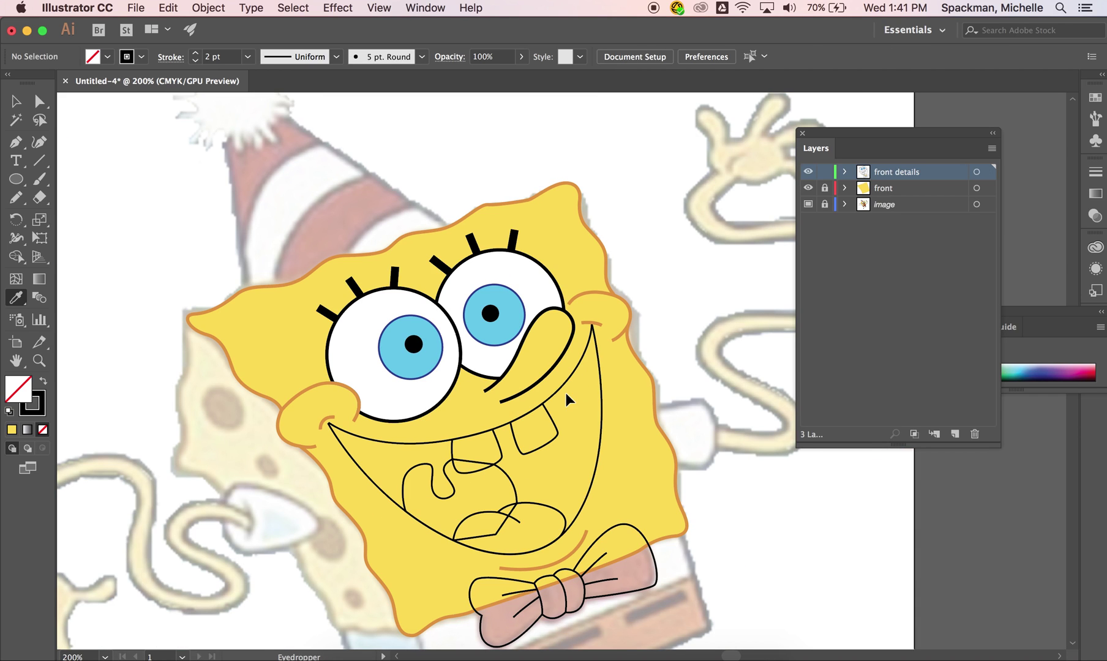
key("v")
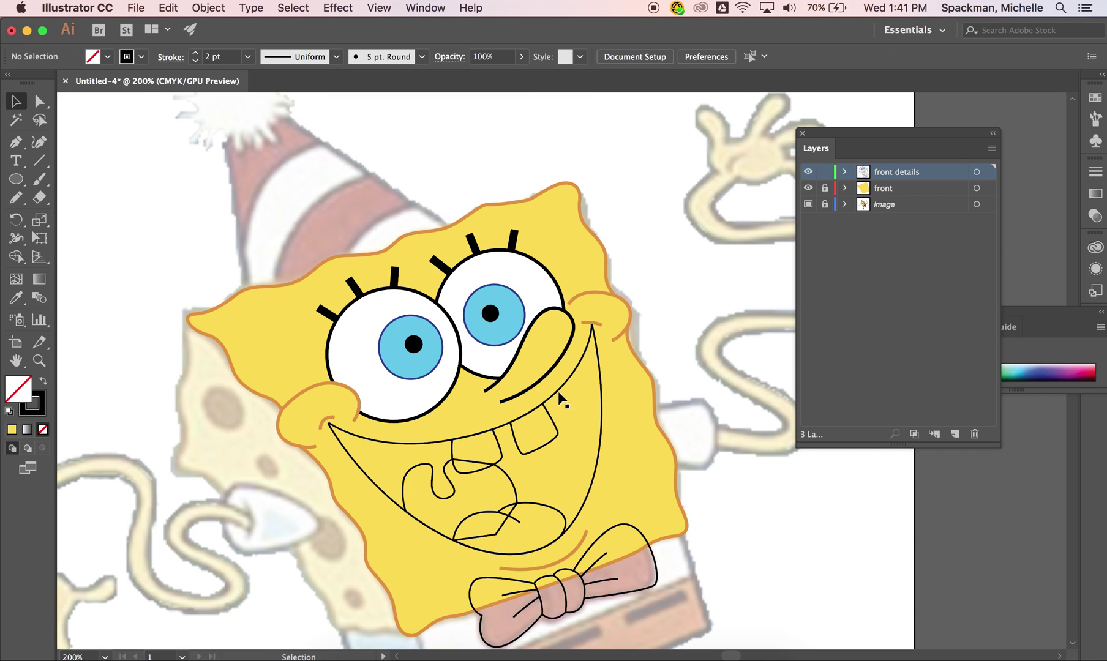
left_click(543, 504)
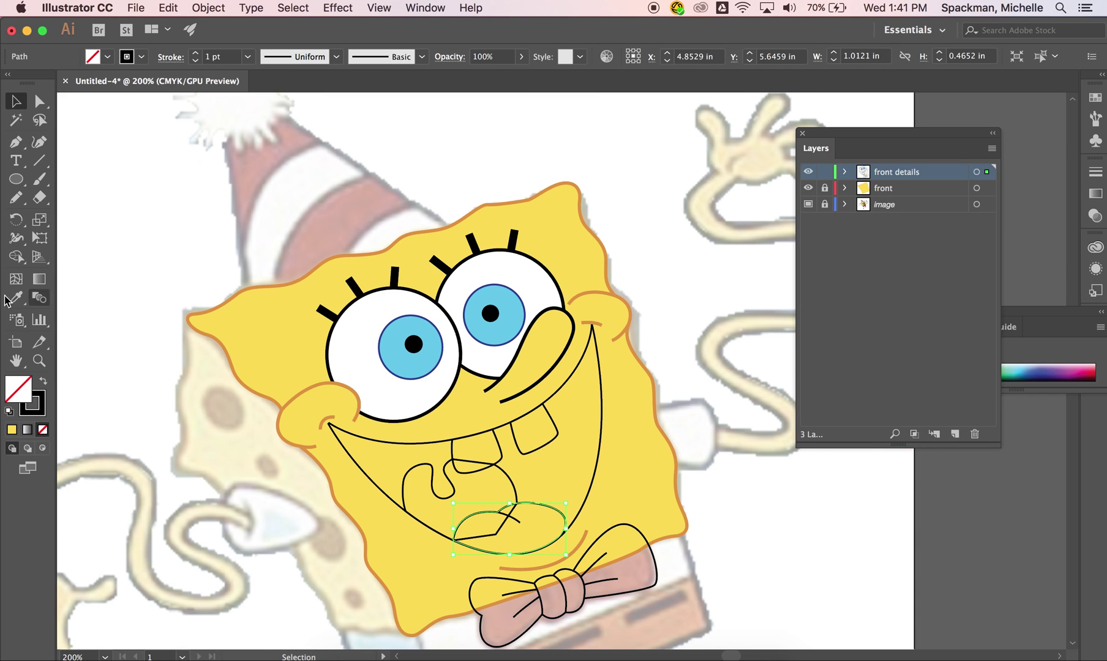
double_click(21, 392)
left_click(447, 222)
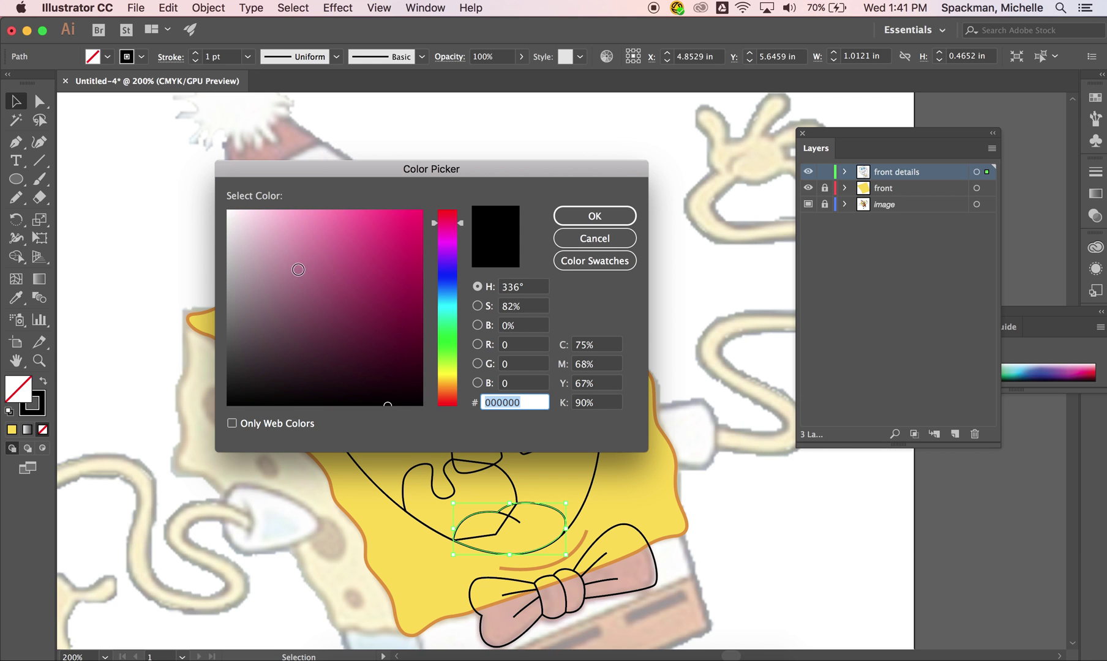
left_click(299, 269)
left_click(634, 214)
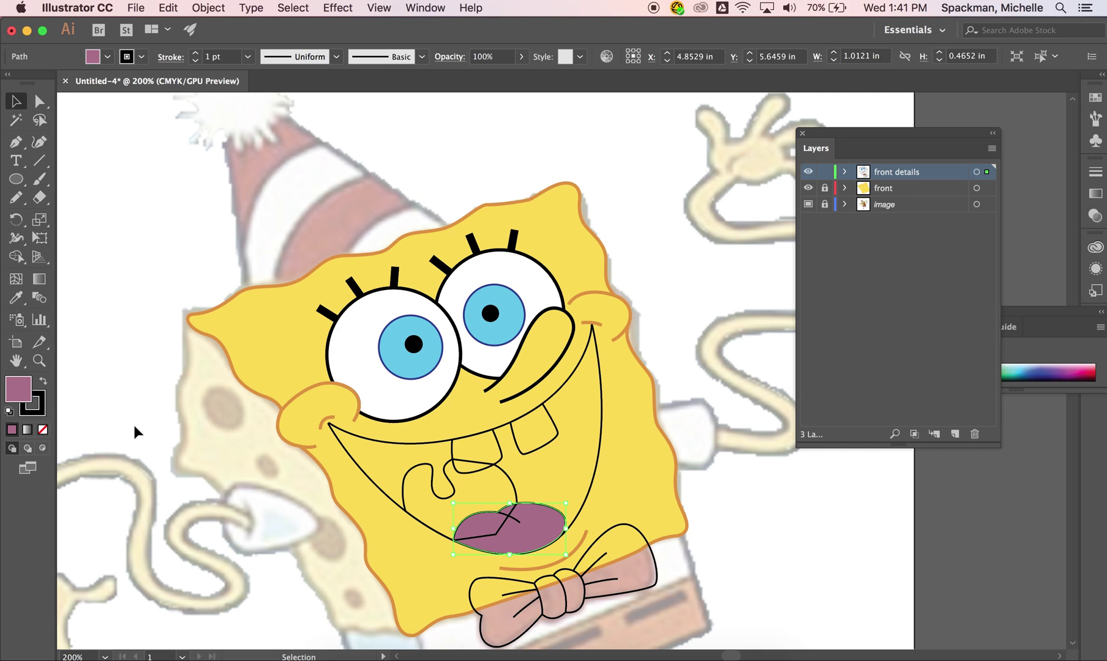
double_click(29, 399)
left_click(309, 240)
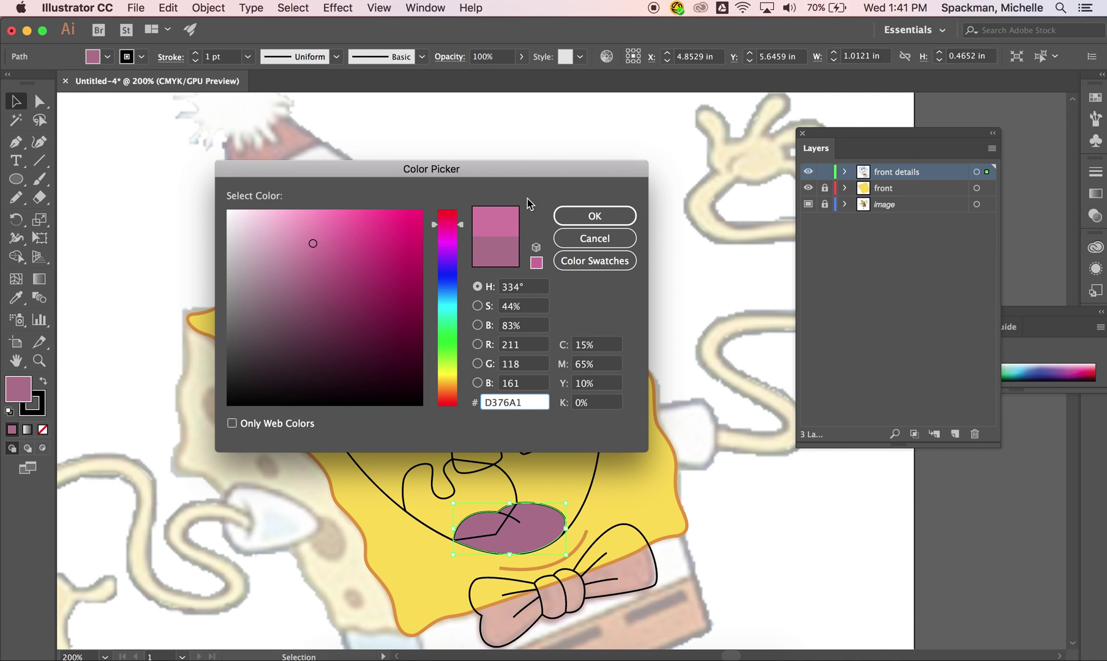
left_click(594, 215)
Step: Fill the large open mouth shape with a dark raspberry red
left_click(596, 459)
key("slash")
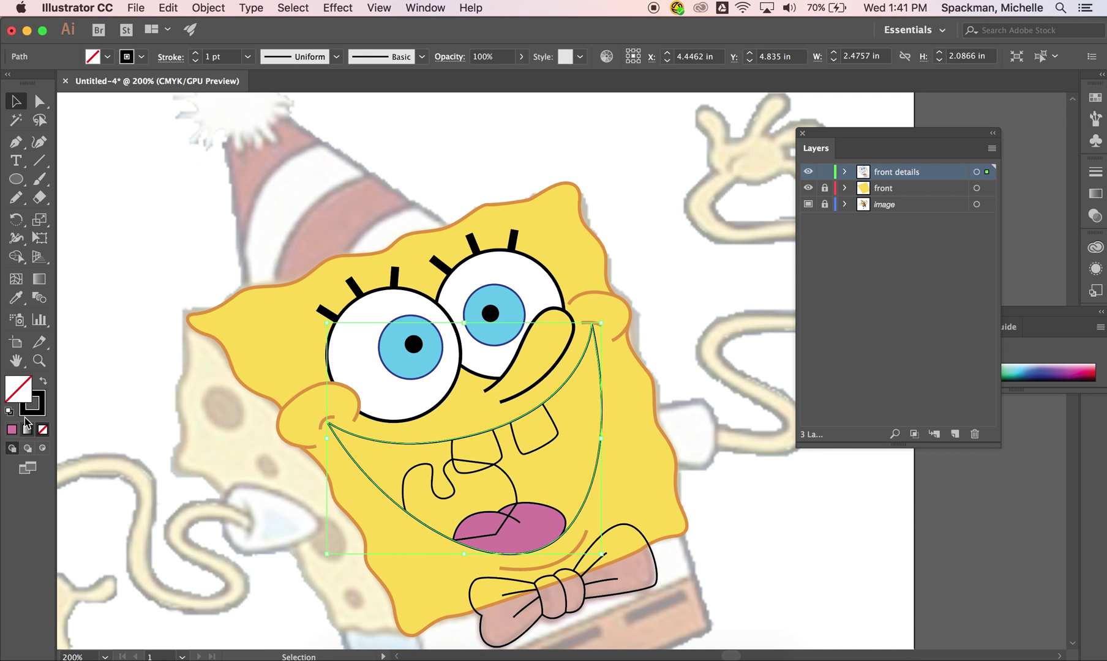
double_click(21, 396)
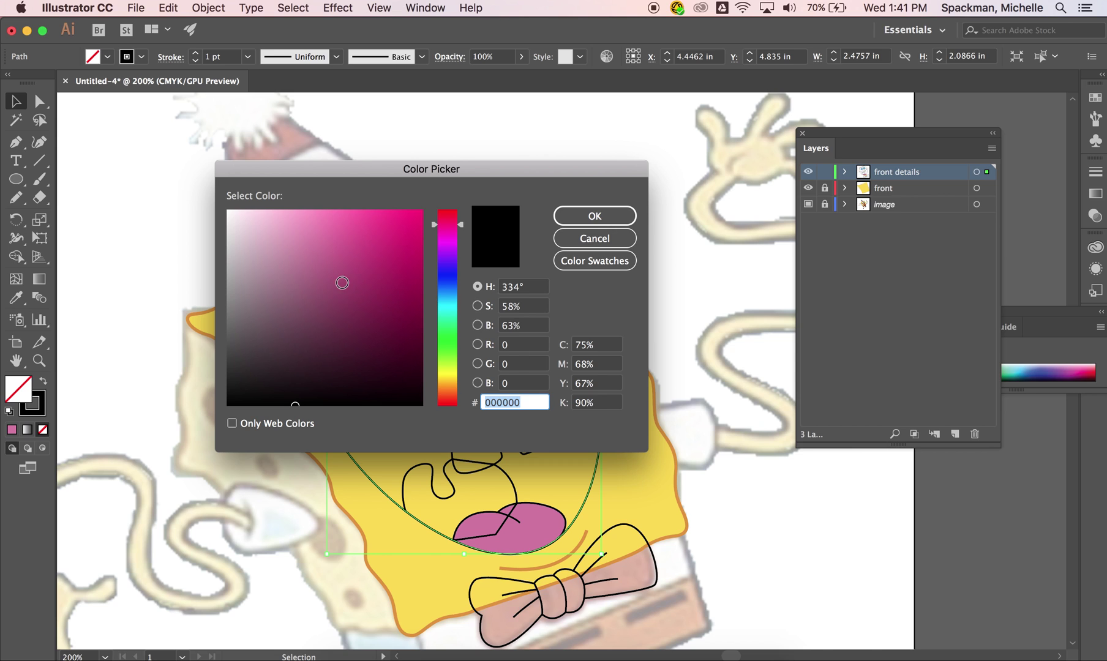
left_click(342, 283)
left_click(448, 218)
left_click(592, 212)
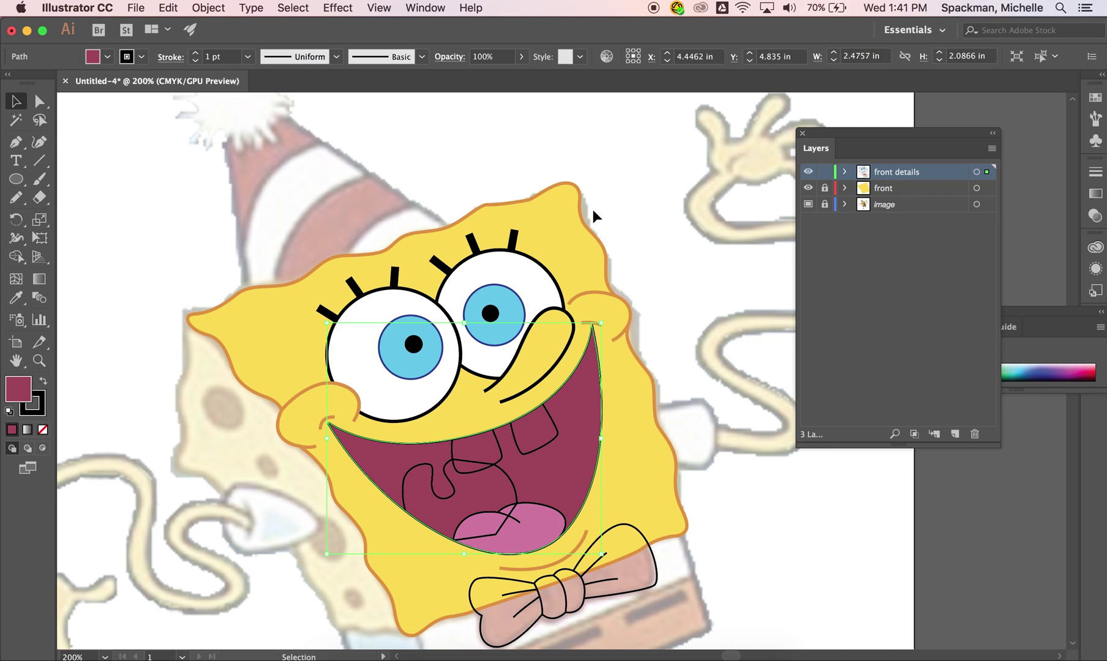
Step: Fill the throat shape inside the mouth with a very dark maroon and remove its stroke
left_click(495, 479)
left_click(413, 480)
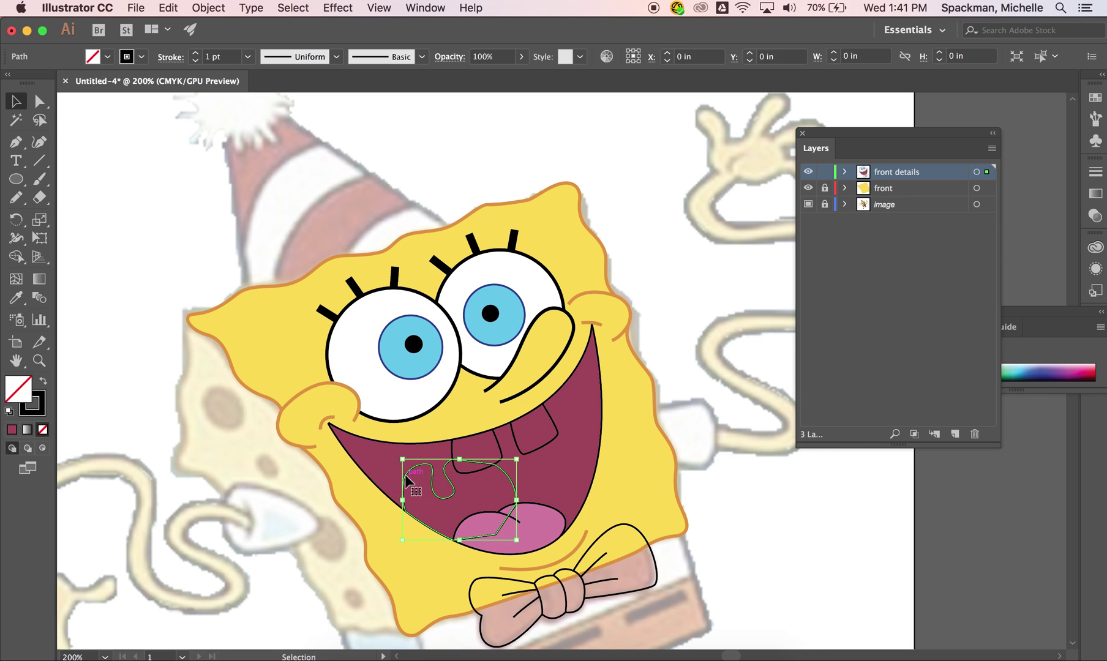
double_click(19, 395)
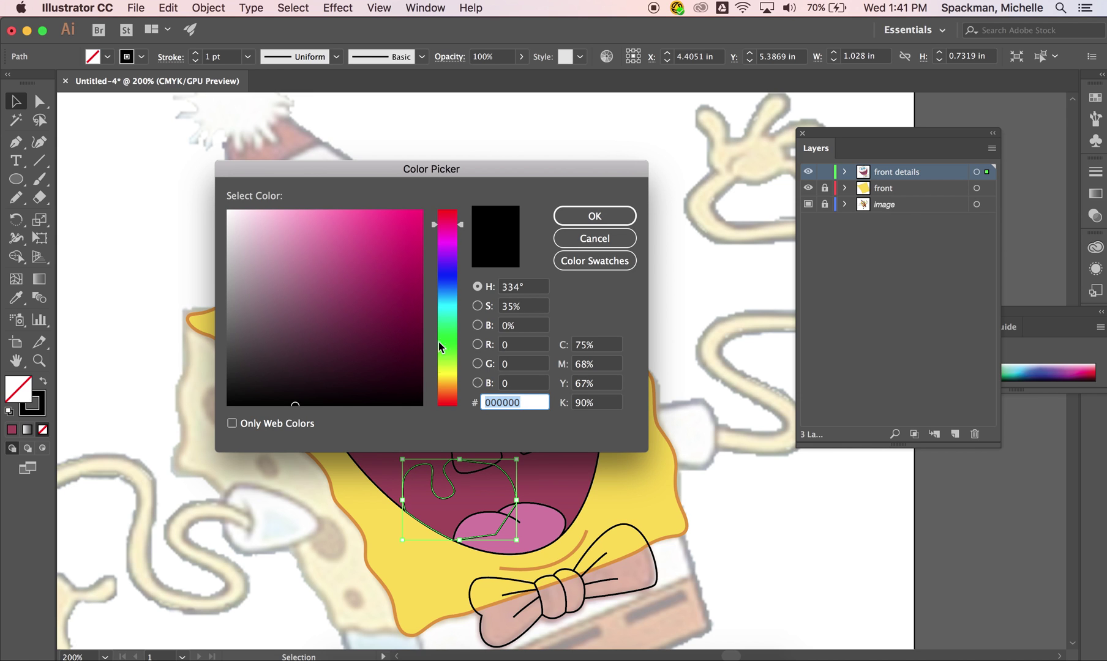
left_click(381, 345)
left_click(593, 215)
left_click(586, 474)
left_click(473, 505)
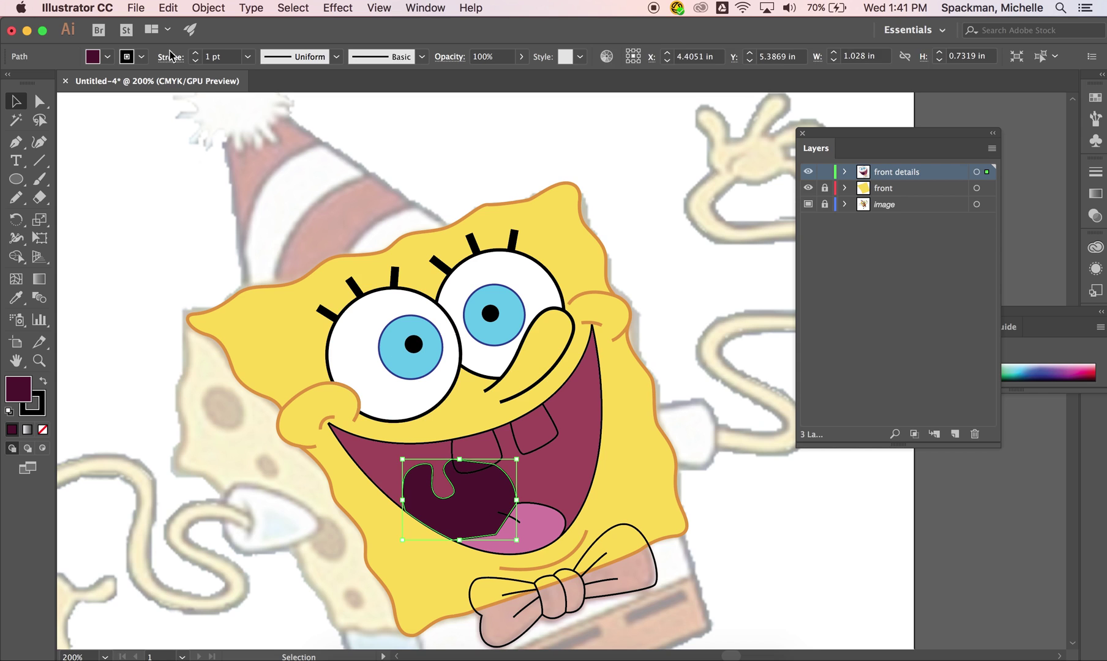
left_click(38, 406)
left_click(43, 430)
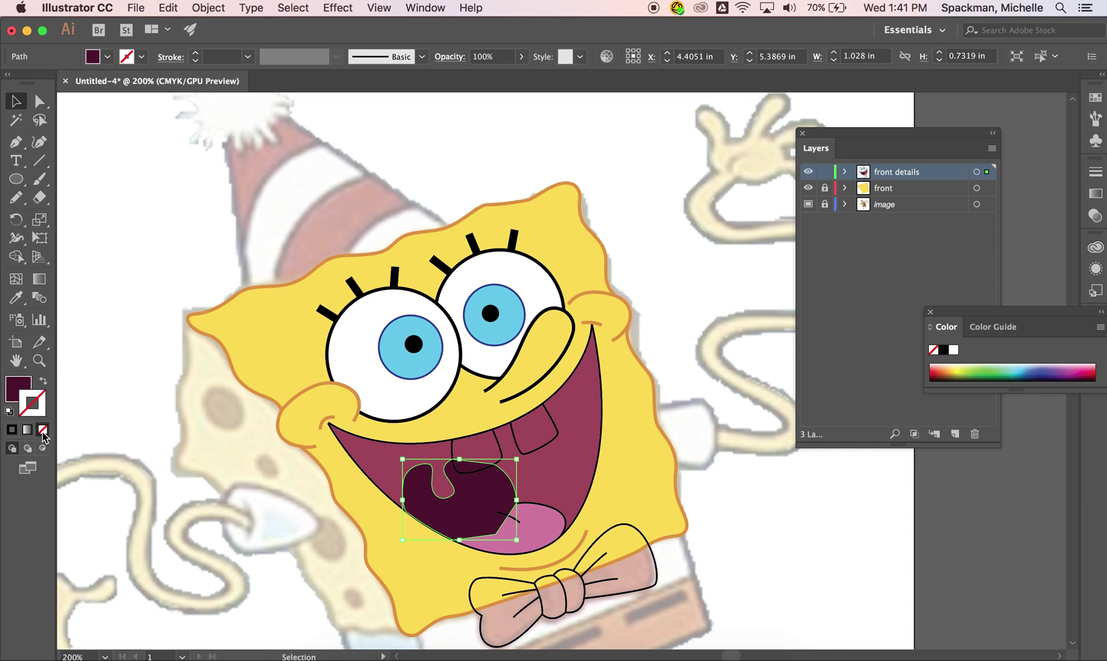
Step: Bring the tongue and its centre line in front of the dark throat shape
left_click(460, 555)
left_click(525, 514)
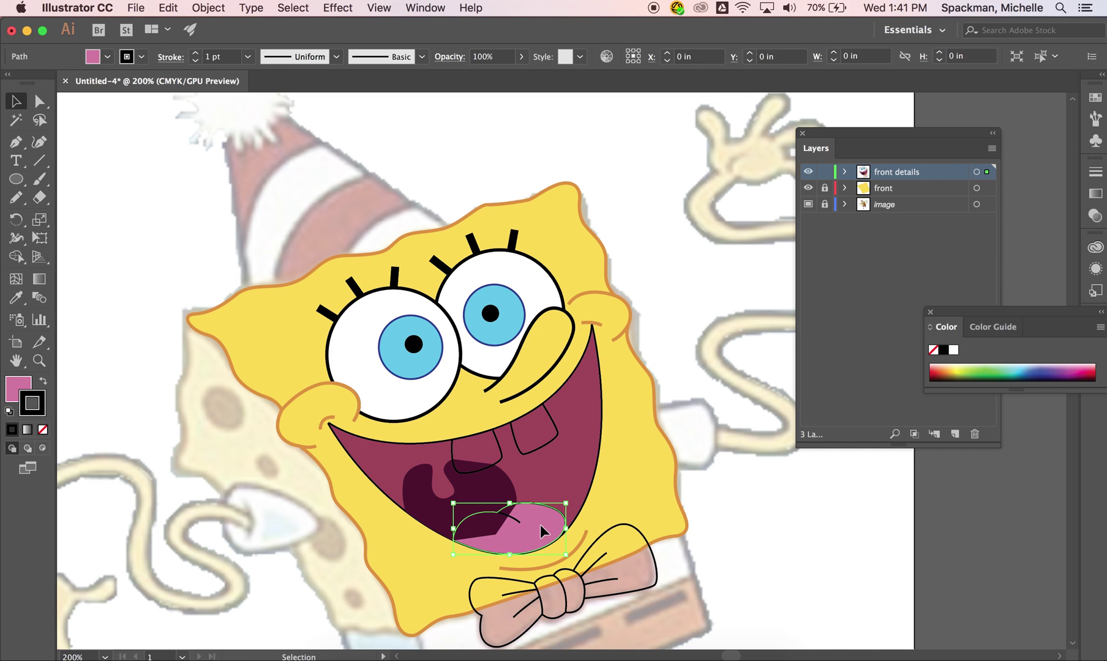
left_click(518, 522, "shift")
right_click(541, 526)
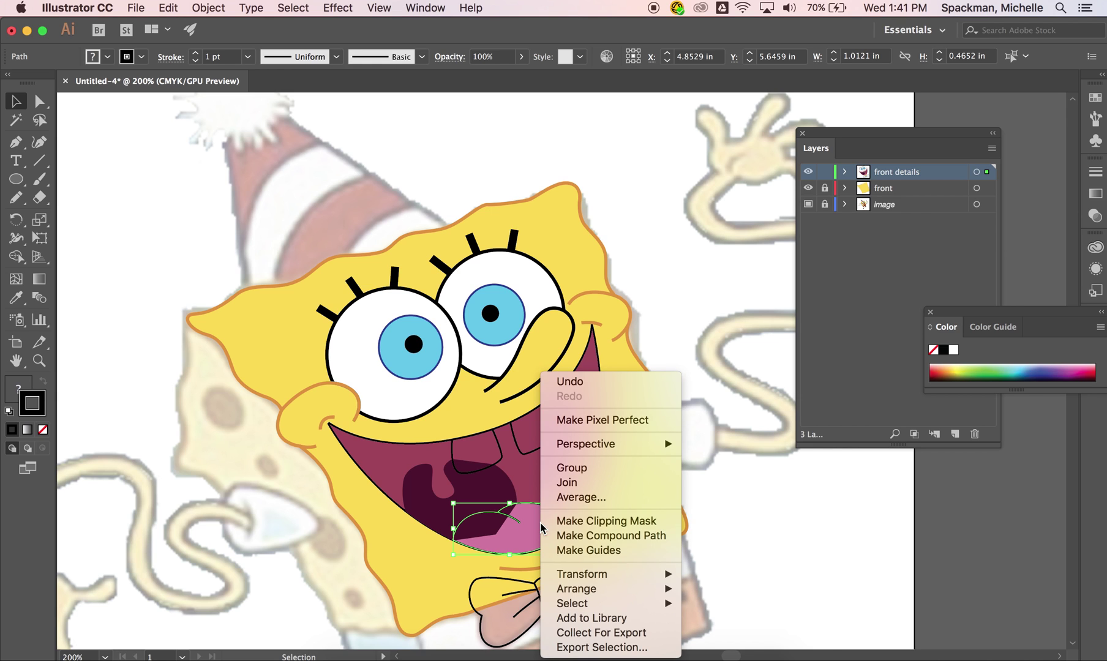
mouse_move(625, 591)
left_click(712, 579)
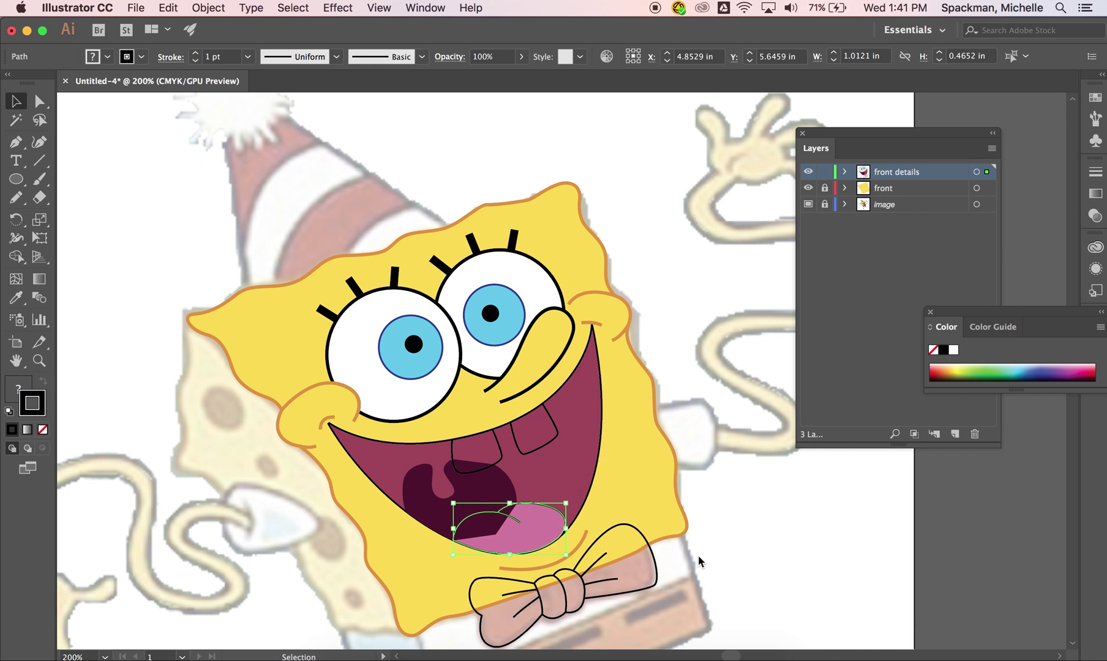
Step: Apply the eye's white fill and 2 pt black outline to both teeth
left_click(520, 431)
left_click(496, 445, "shift")
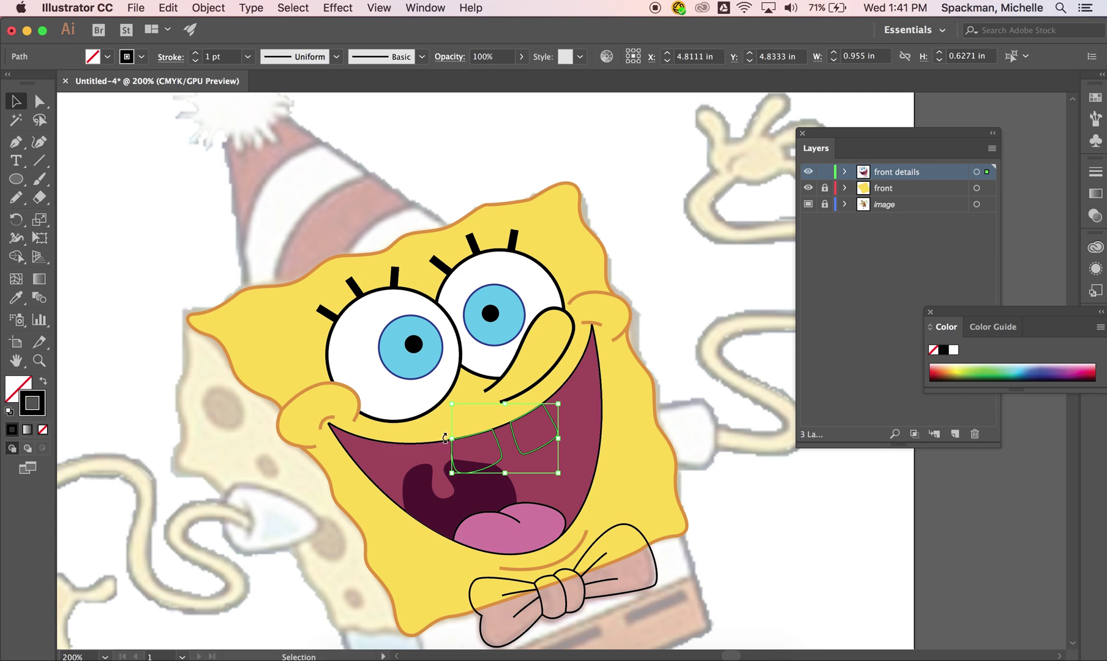
key("i")
left_click(366, 330)
key("super+shift+a")
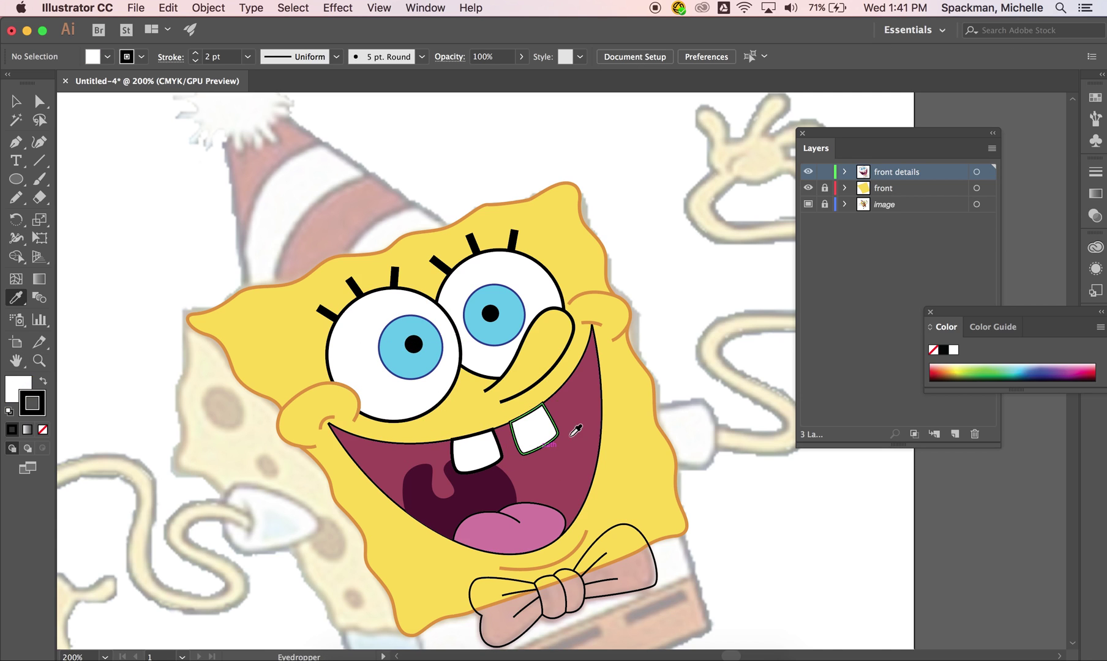
Step: Set the mouth outline's stroke weight to 2 pt
key("v")
left_click(601, 416)
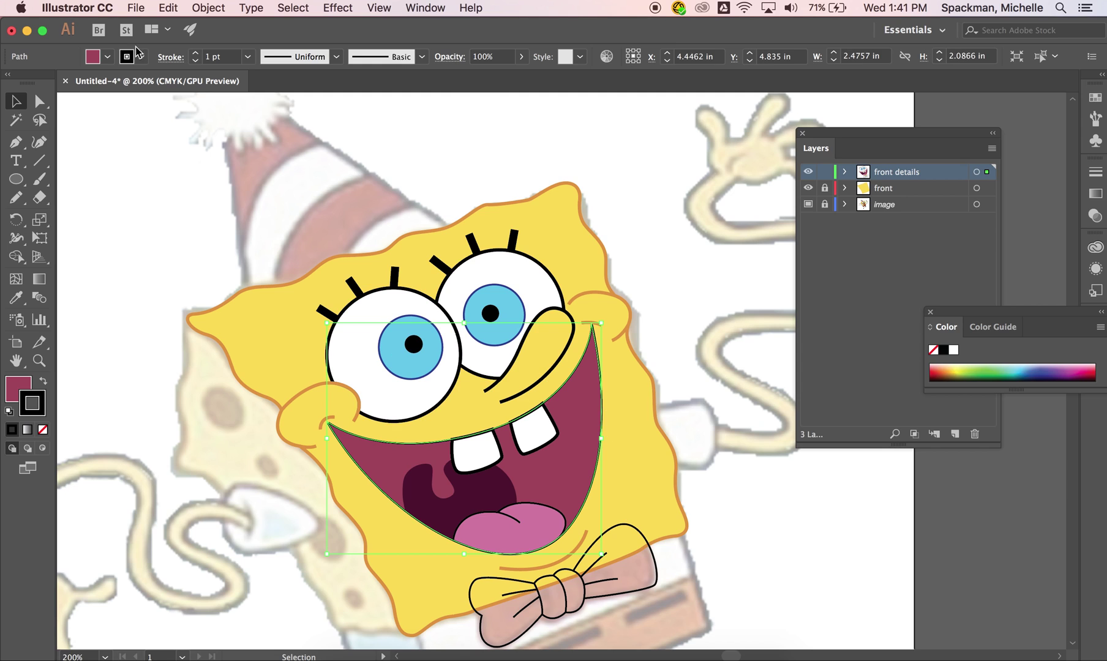
left_click(195, 54)
key("super+shift+a")
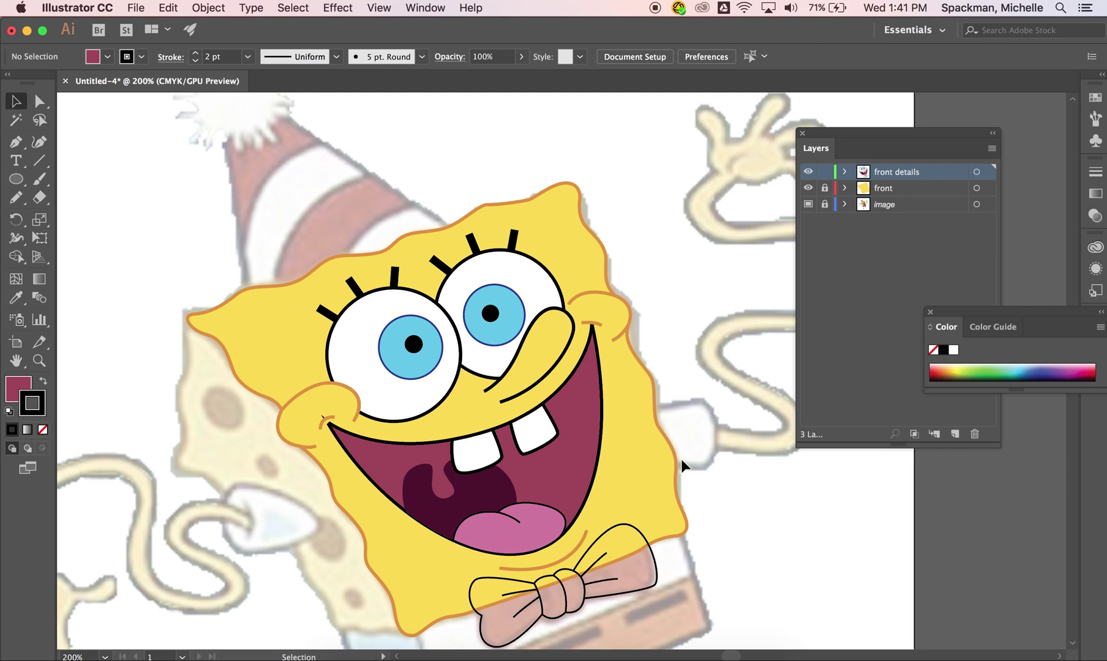
Step: Fill the bow tie shape with a crimson red
scroll(680, 390, "down", 3)
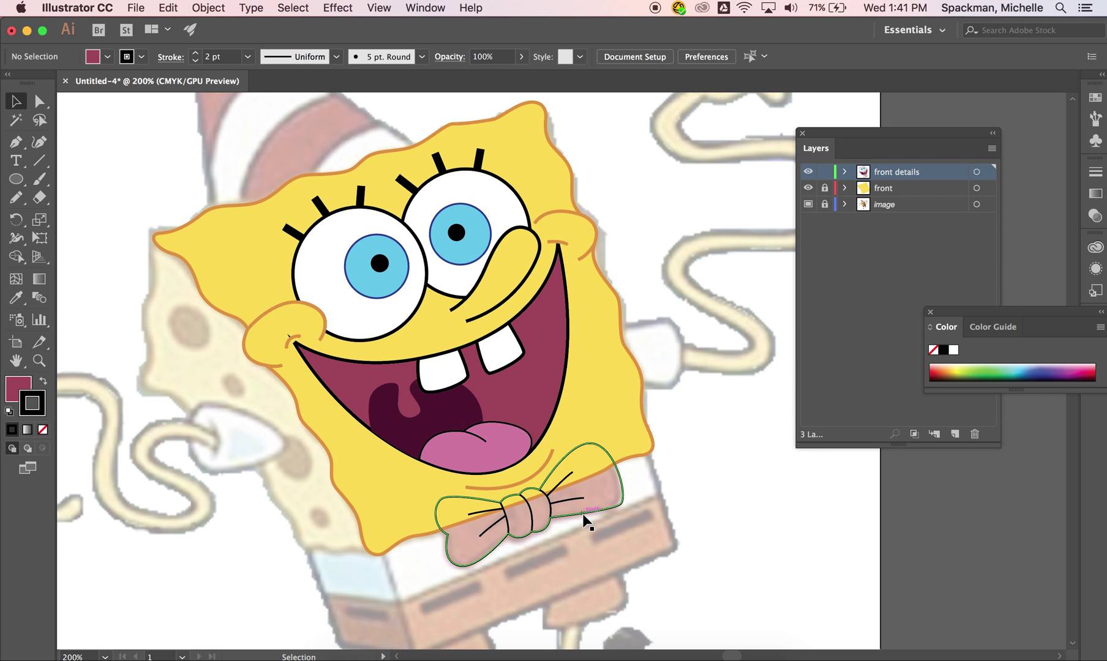
left_click(566, 519)
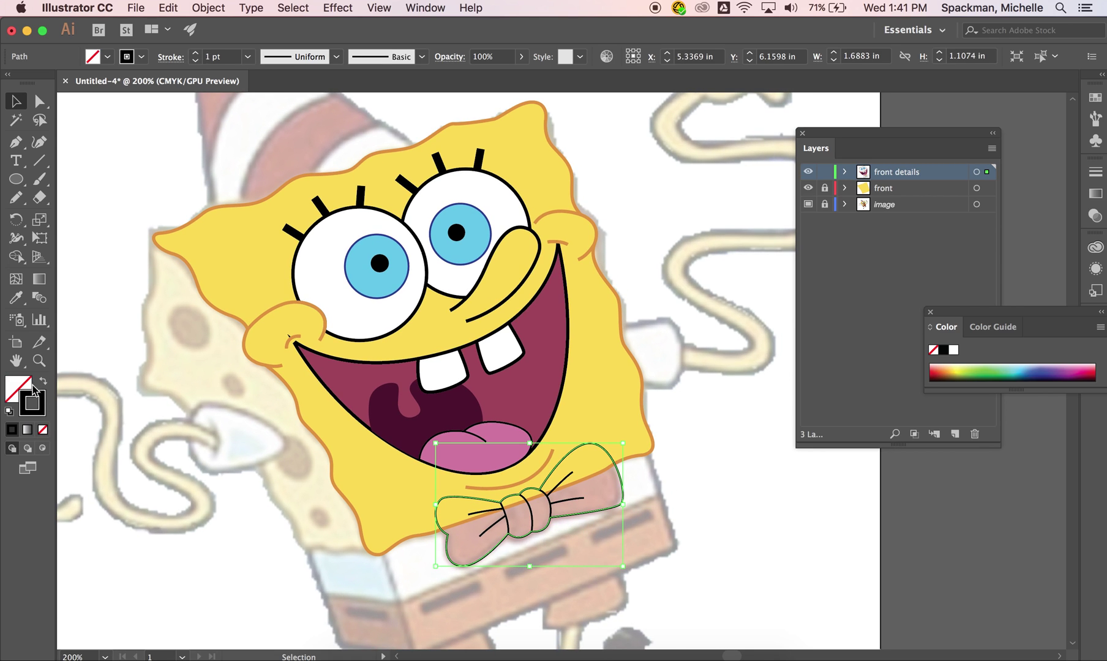
double_click(16, 397)
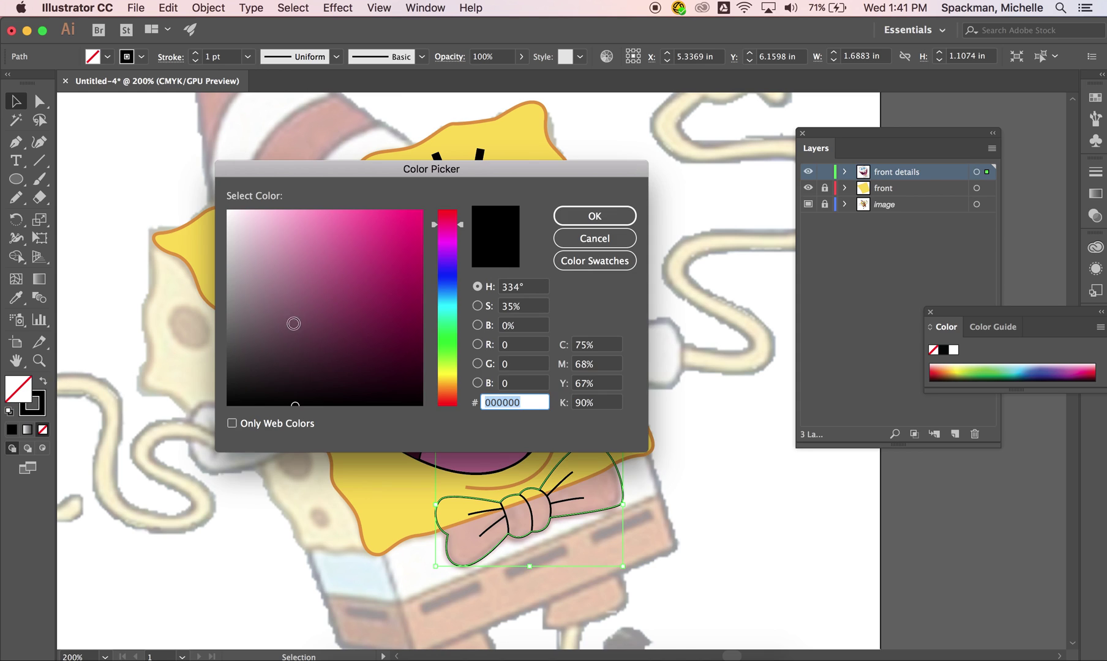
left_click_drag(454, 229, 453, 216)
left_click_drag(358, 267, 358, 256)
left_click(568, 214)
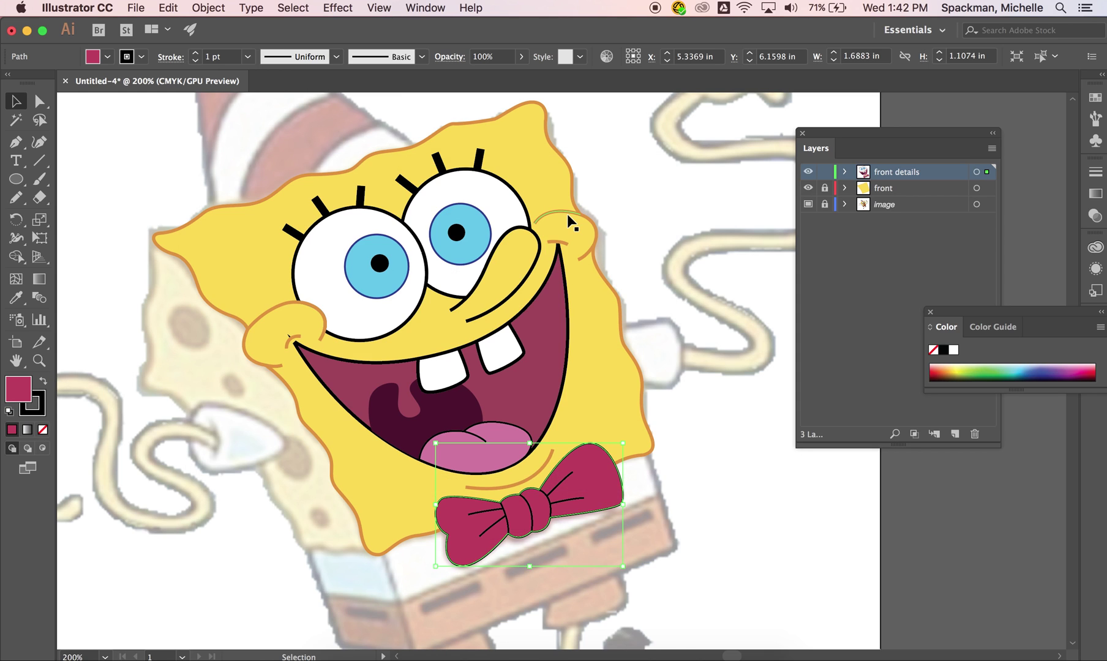
left_click(677, 582)
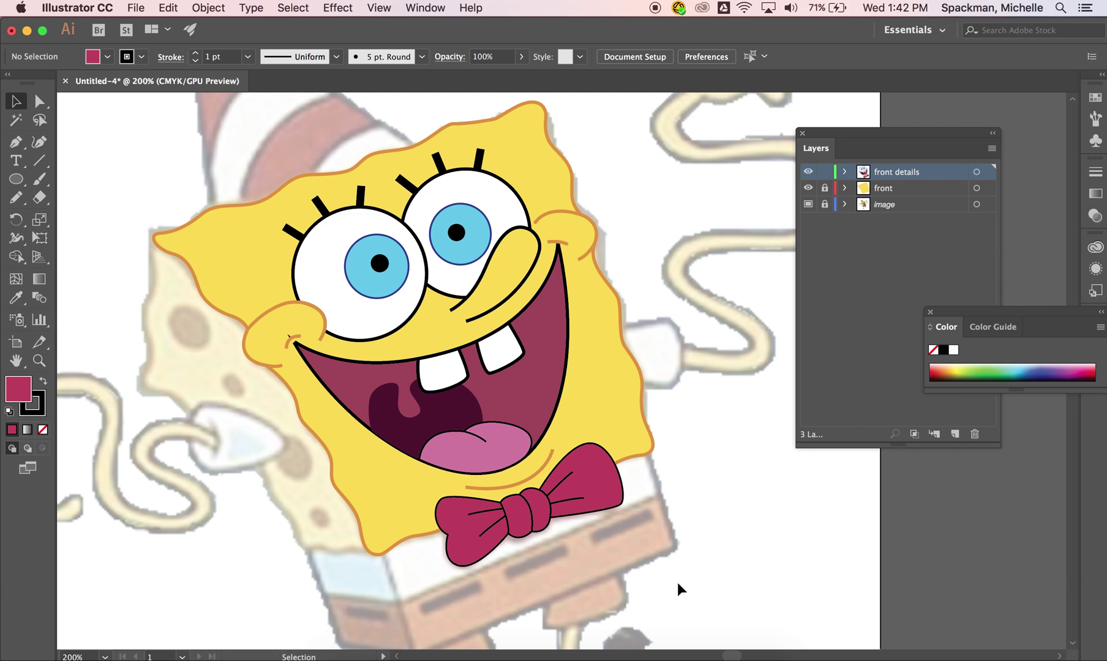
Step: Compare the coloured mouth and bow tie with the reference image by toggling the front and front details layers
left_click(807, 188)
left_click(809, 172)
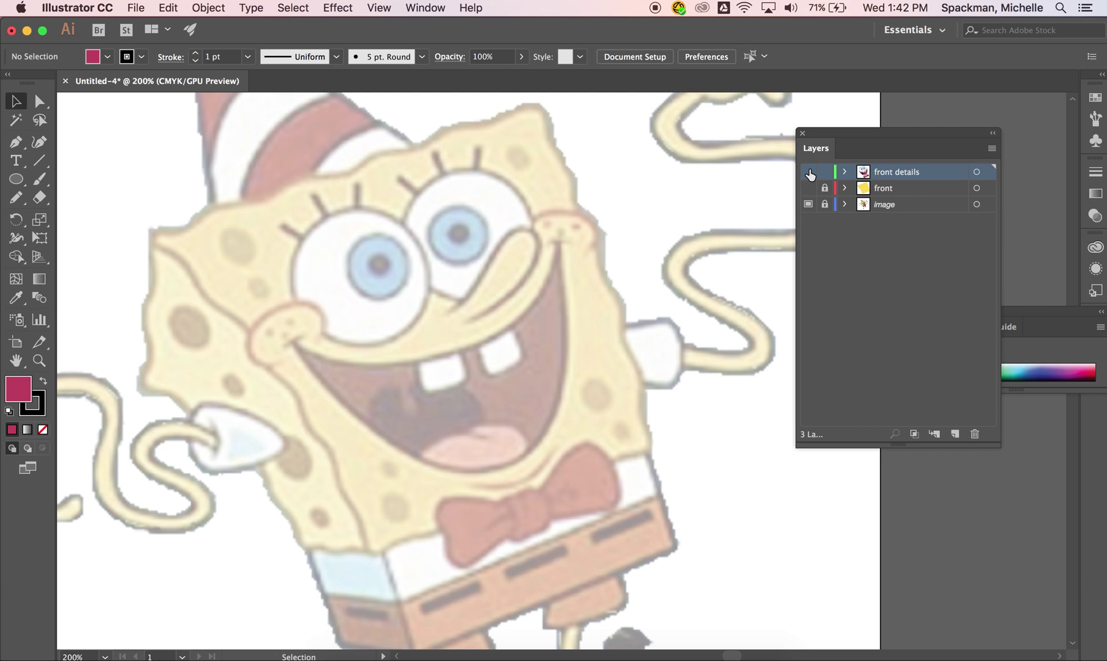
left_click(809, 172)
left_click(808, 188)
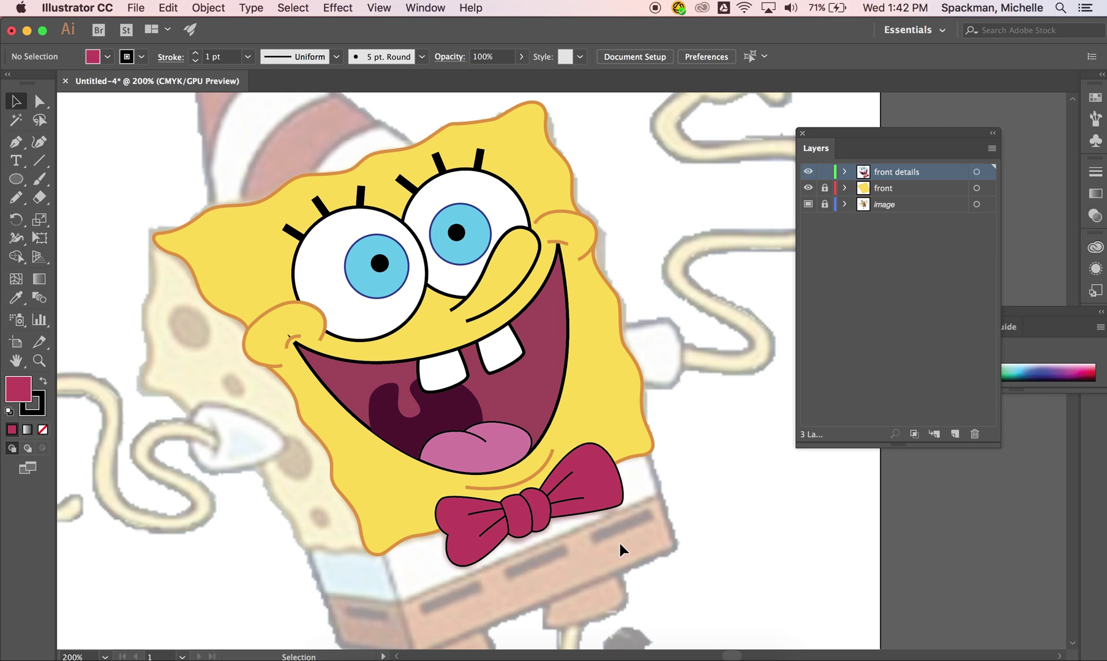
Step: Change the strokes of the bow tie outline and its fold lines to a dark plum colour
left_click(590, 511)
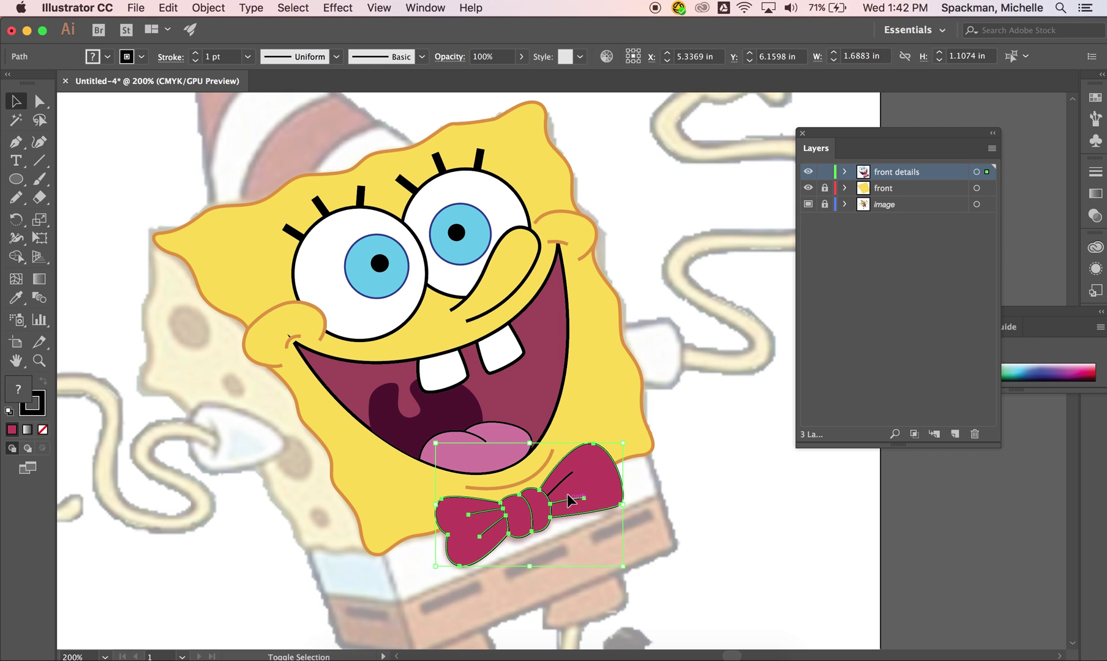
left_click(142, 57)
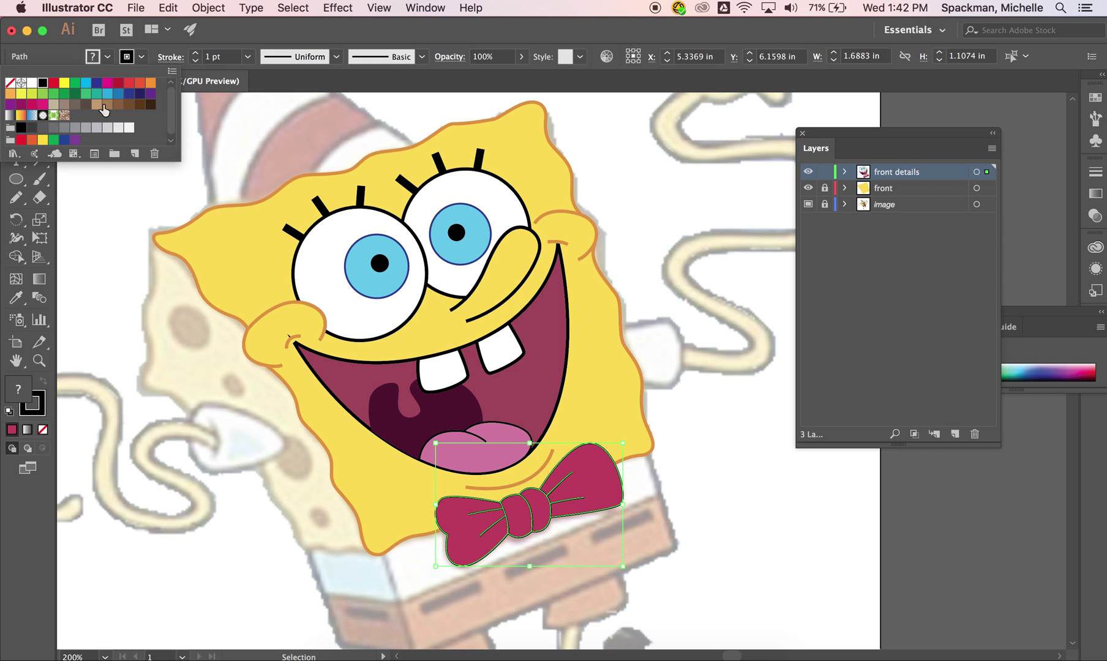
left_click(21, 105)
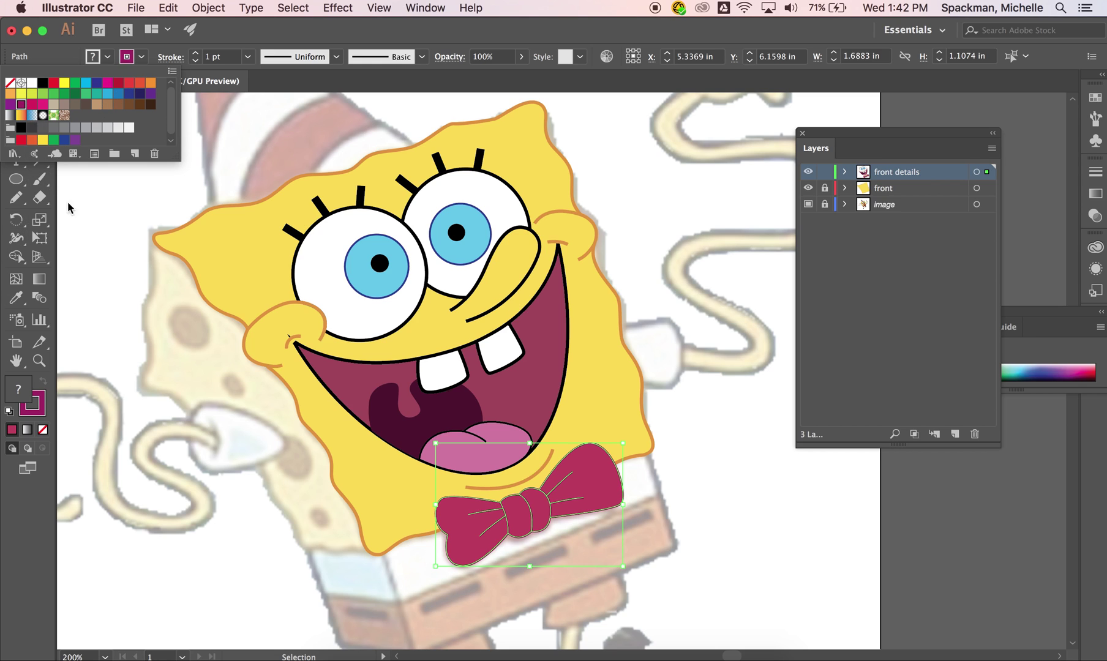
left_click(43, 404)
double_click(42, 409)
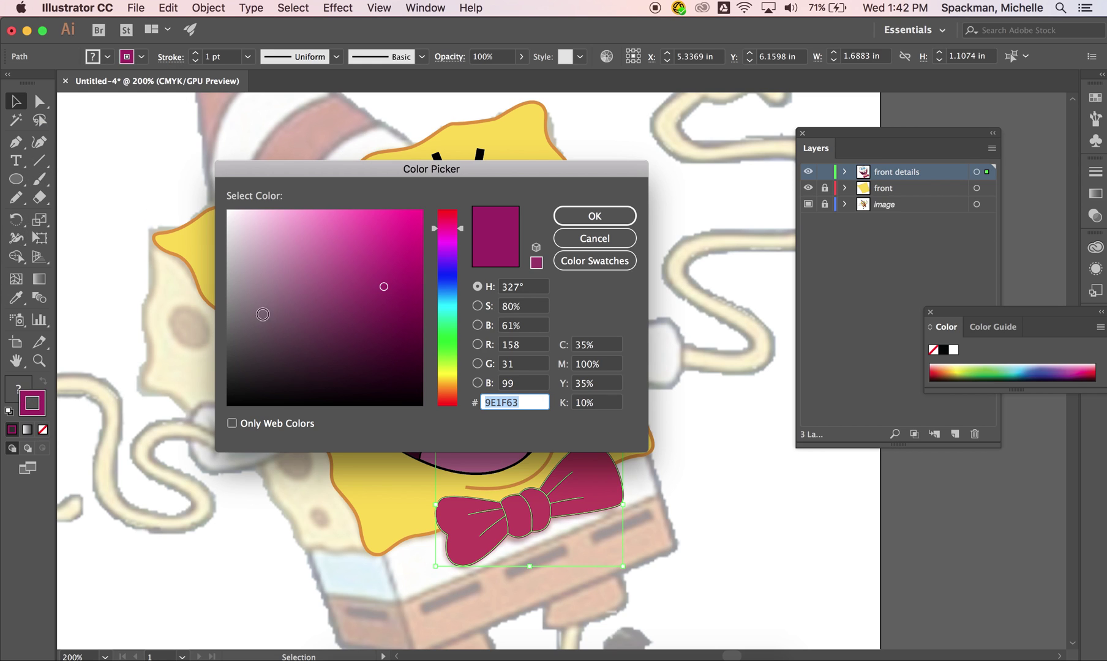
left_click(388, 322)
left_click(585, 215)
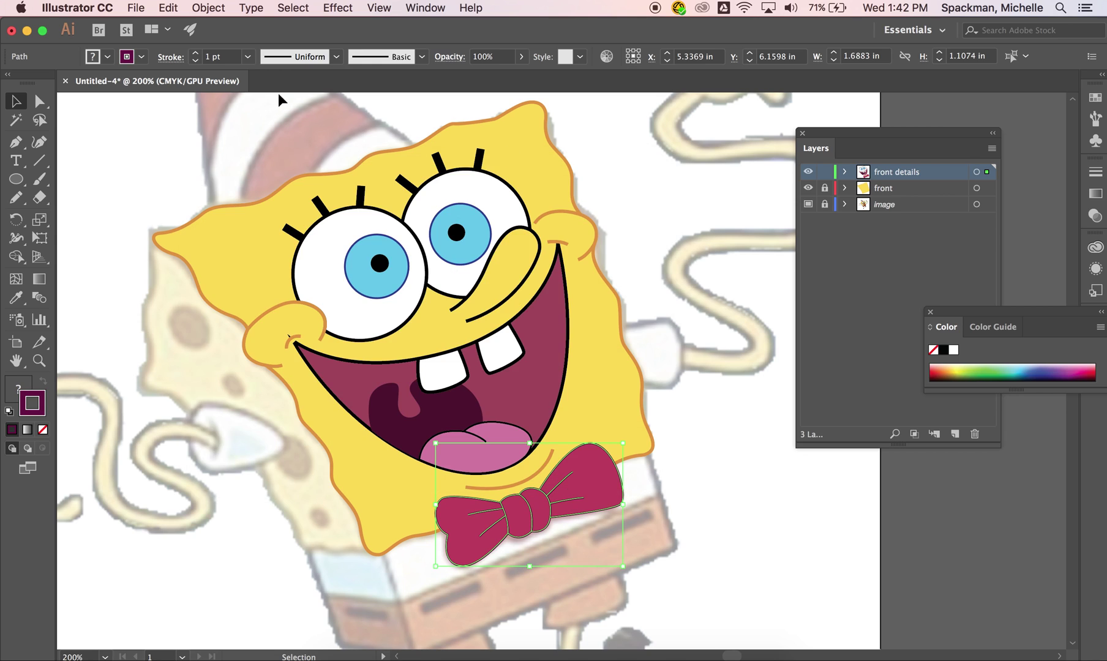
Step: Set the stroke weight of the bow tie outline and its fold lines to 2 pt
left_click(196, 54)
left_click(711, 401)
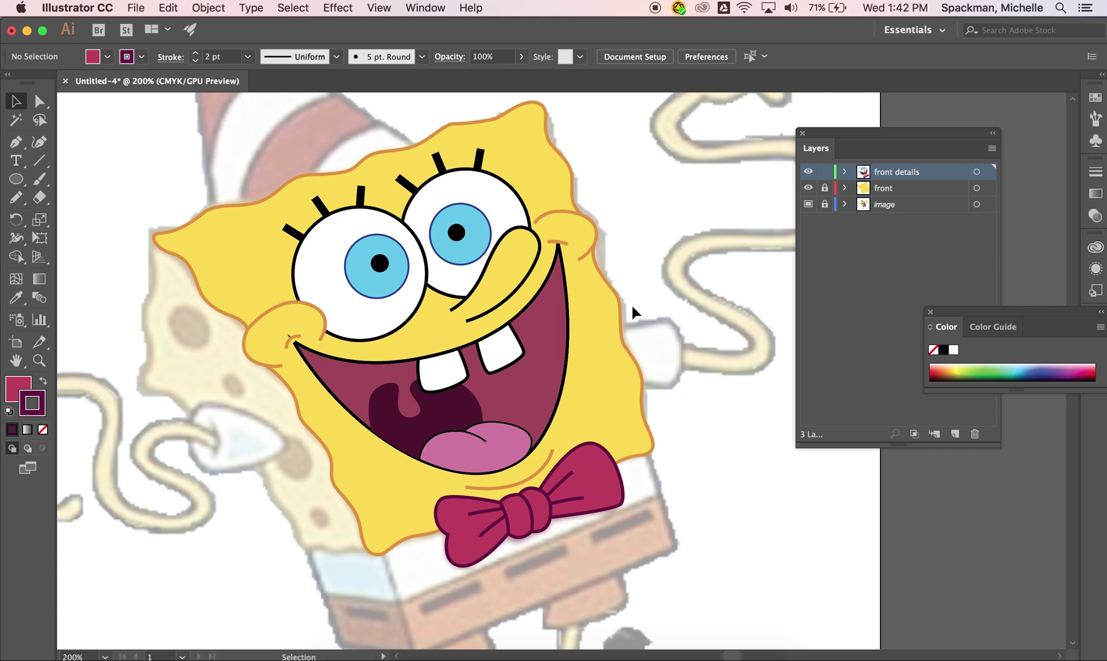
Step: Sample the face's colours and make its outline orange the fill colour, with no stroke
scroll(629, 271, "left", 2)
scroll(630, 272, "down", 1)
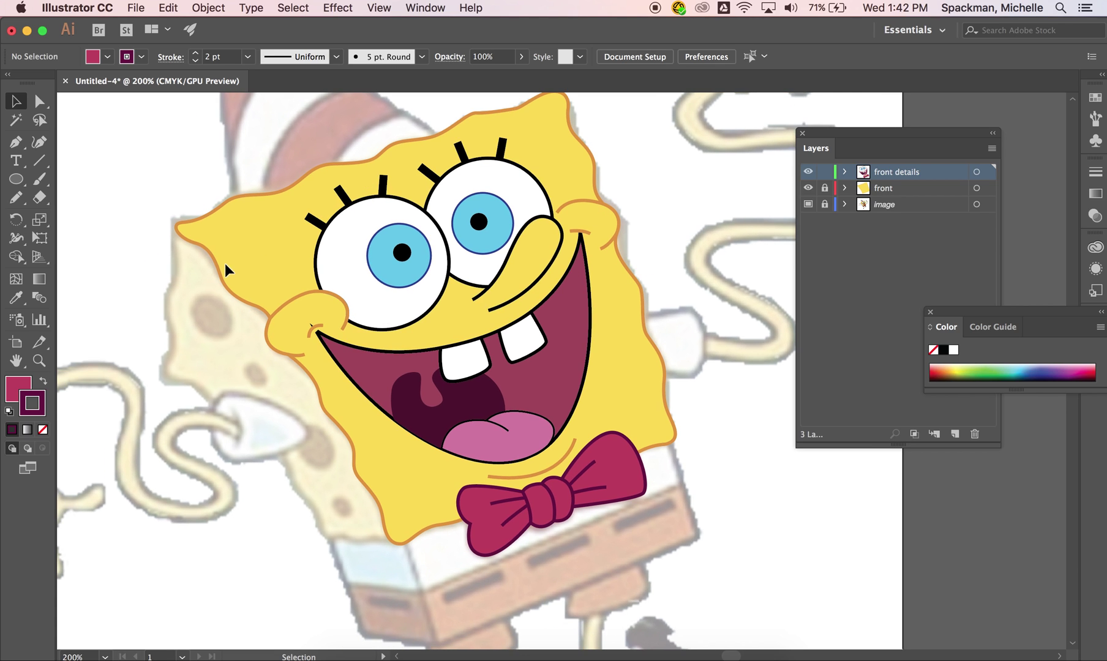
scroll(683, 207, "up", 2)
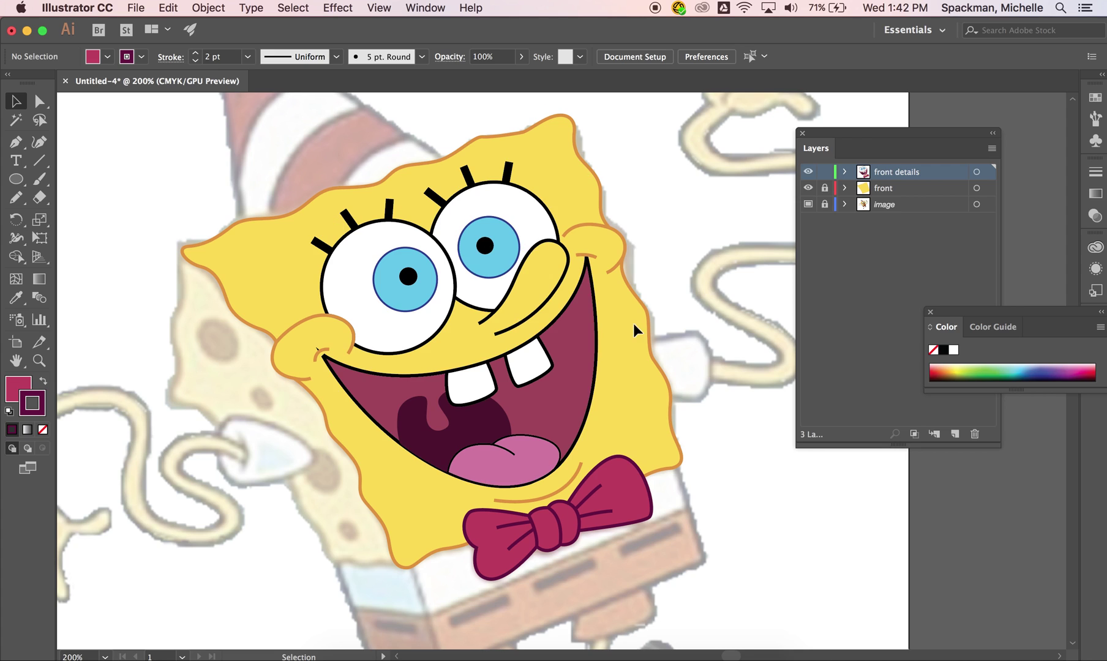
key("i")
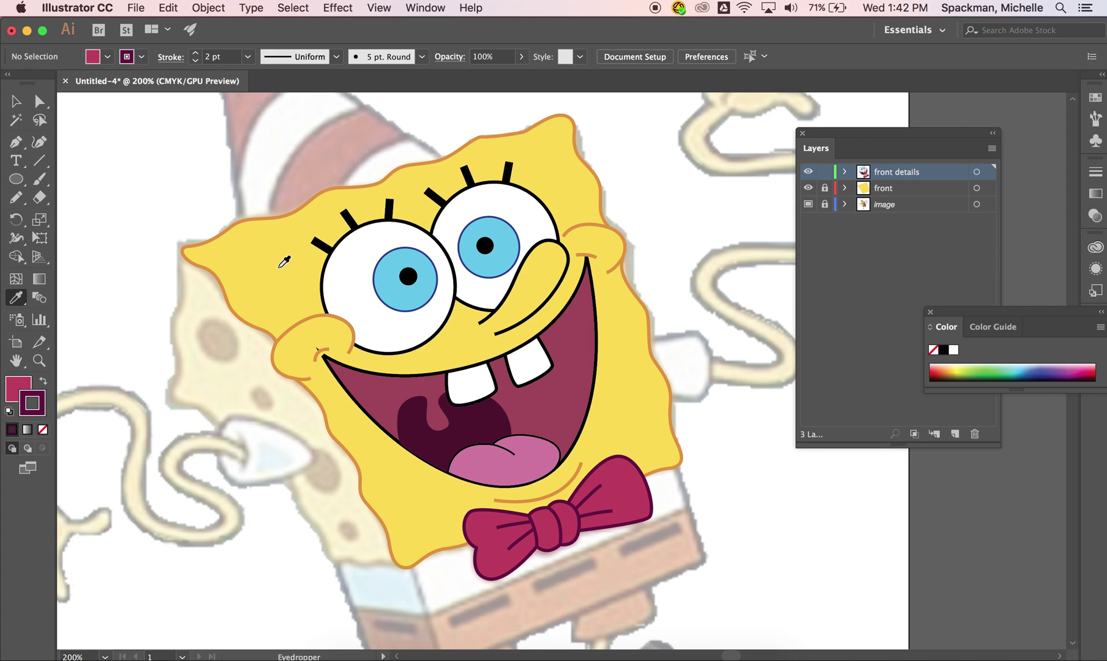
left_click(278, 268)
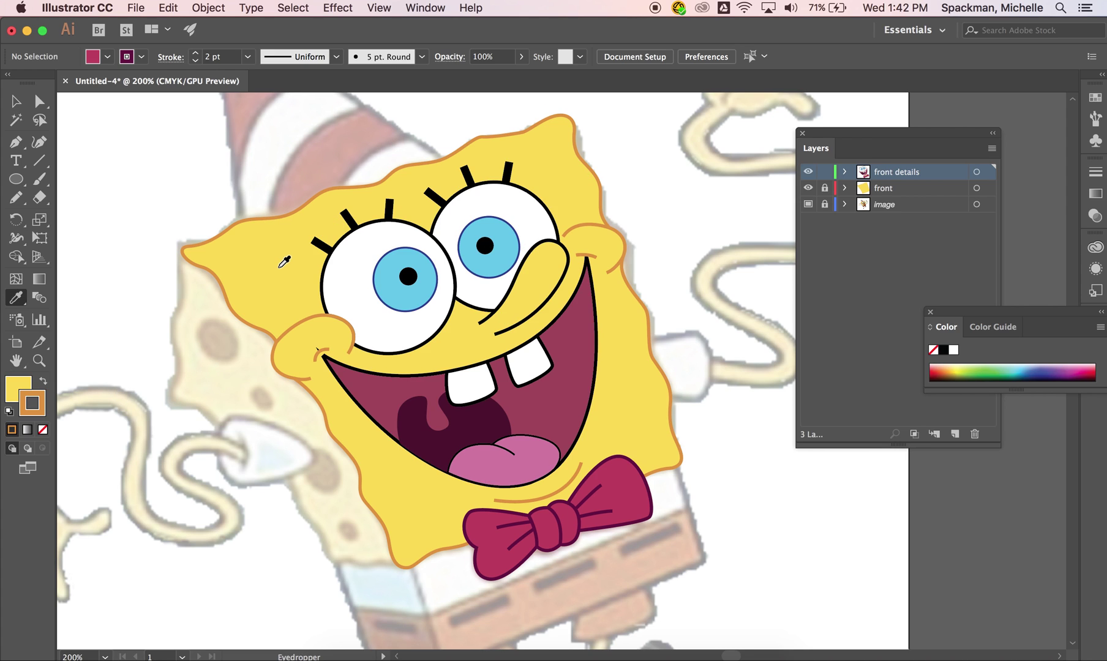
left_click(46, 431)
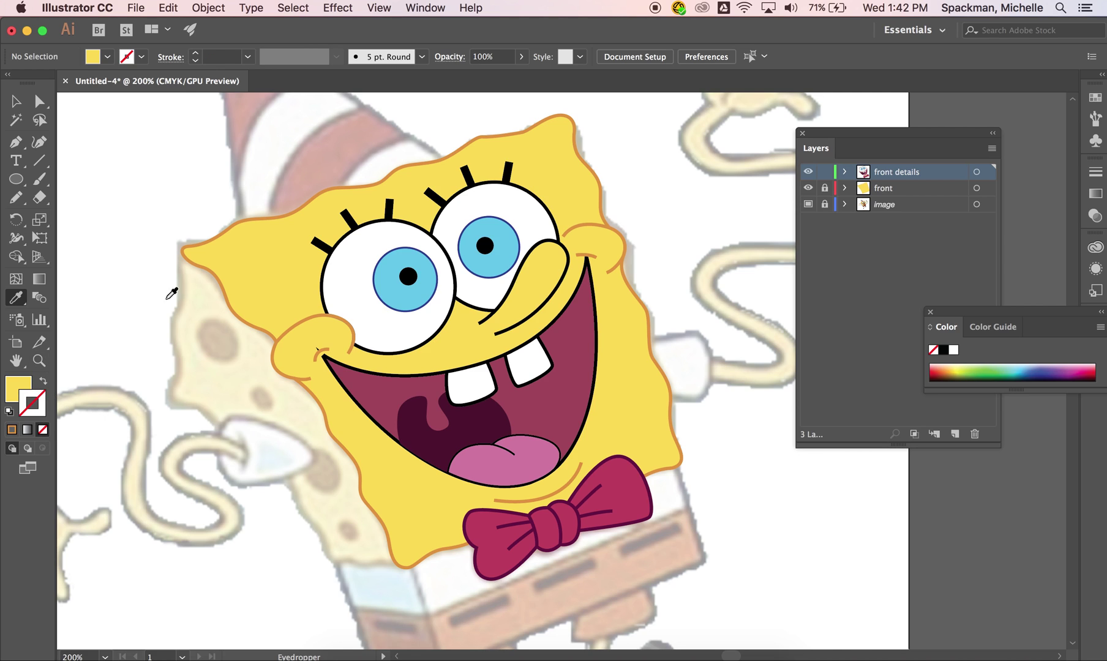
left_click(227, 230)
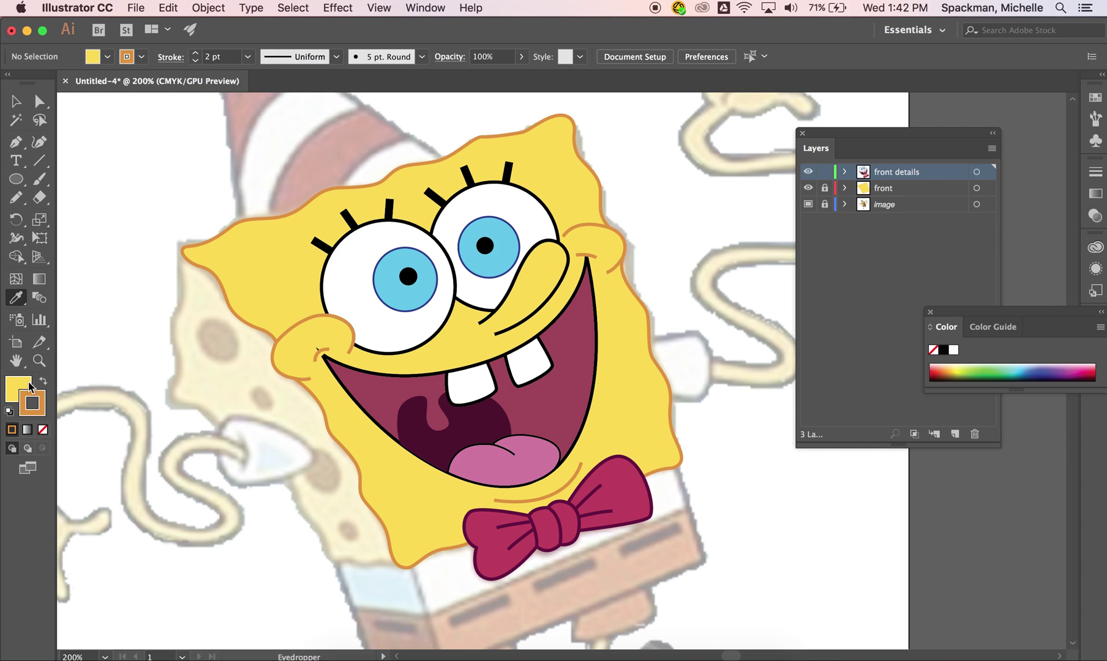
left_click(44, 386)
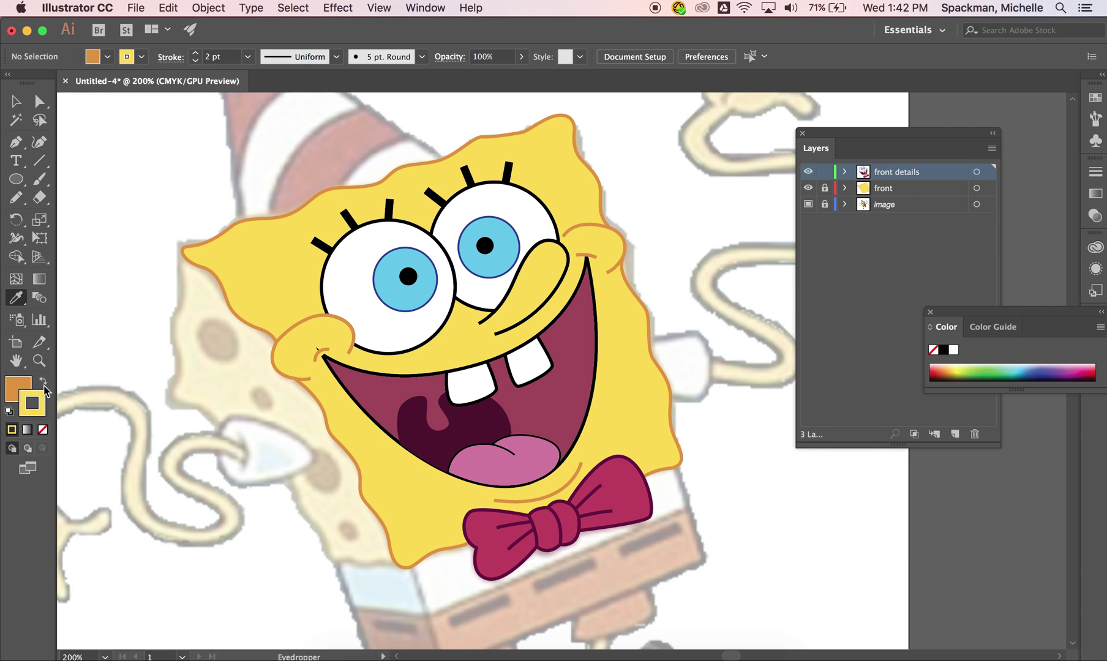
left_click(44, 431)
Step: Draw four orange oval spots on the face with the Ellipse tool, three near its upper-left corner and one near its upper-right corner
left_click(16, 179)
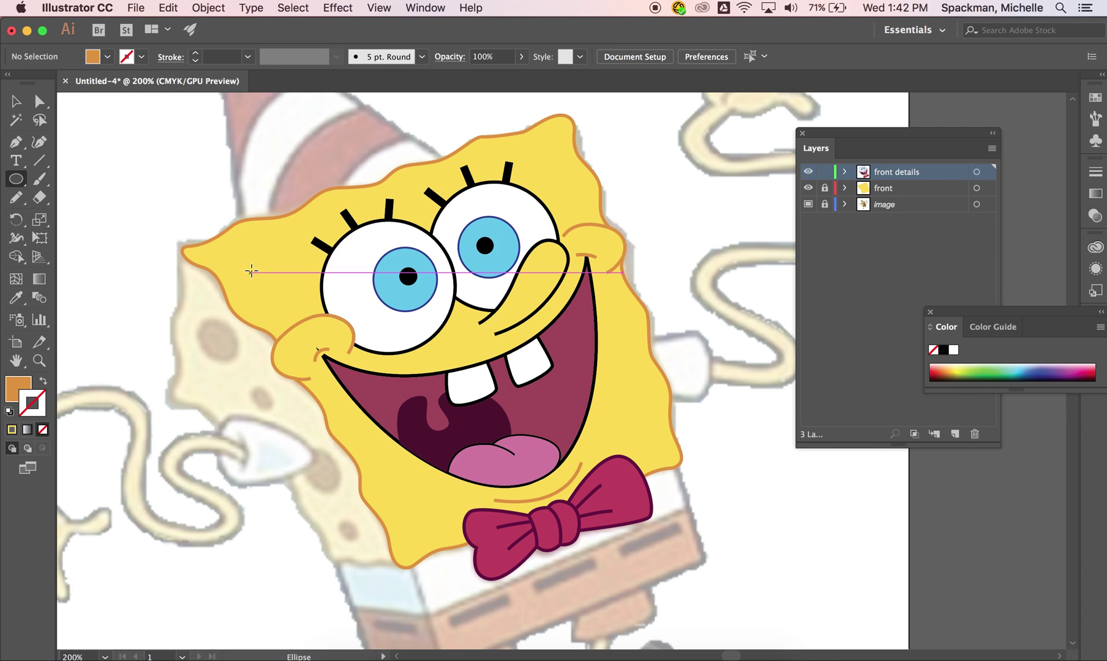
left_click_drag(235, 241, 290, 300)
key("ctrl+z")
left_click_drag(245, 252, 281, 286)
mouse_move(274, 236)
left_mouse_down()
mouse_move(291, 242)
mouse_move(310, 299)
left_mouse_up()
key("ctrl+shift+a")
key("ctrl+shift+a")
left_click_drag(528, 161, 563, 160)
key("ctrl+shift+a")
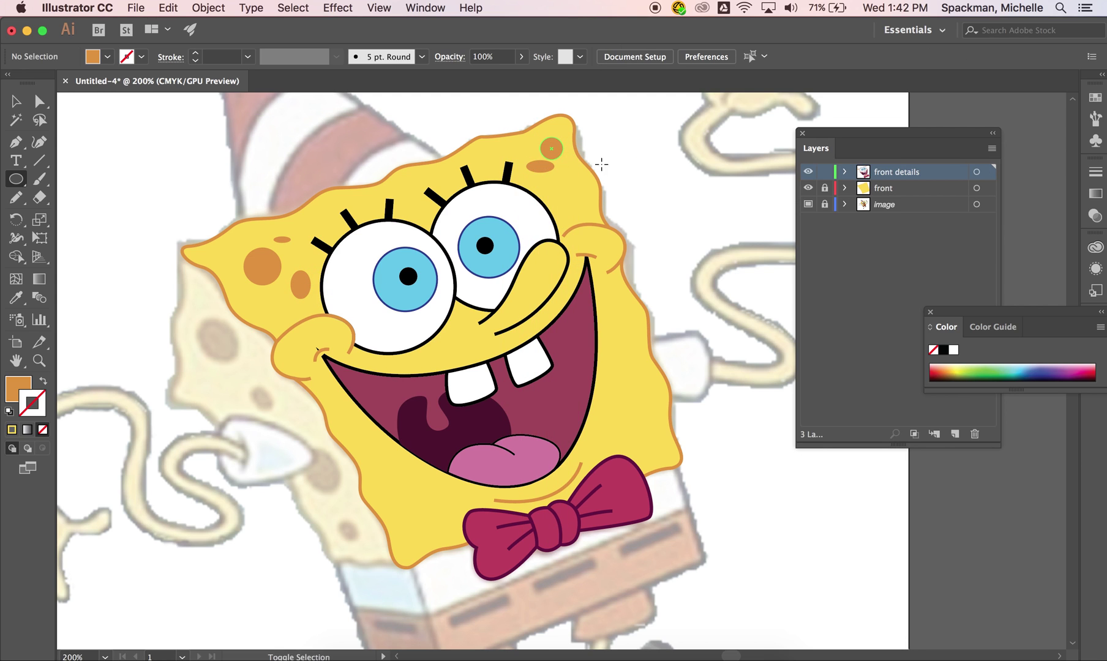
key("ctrl+z")
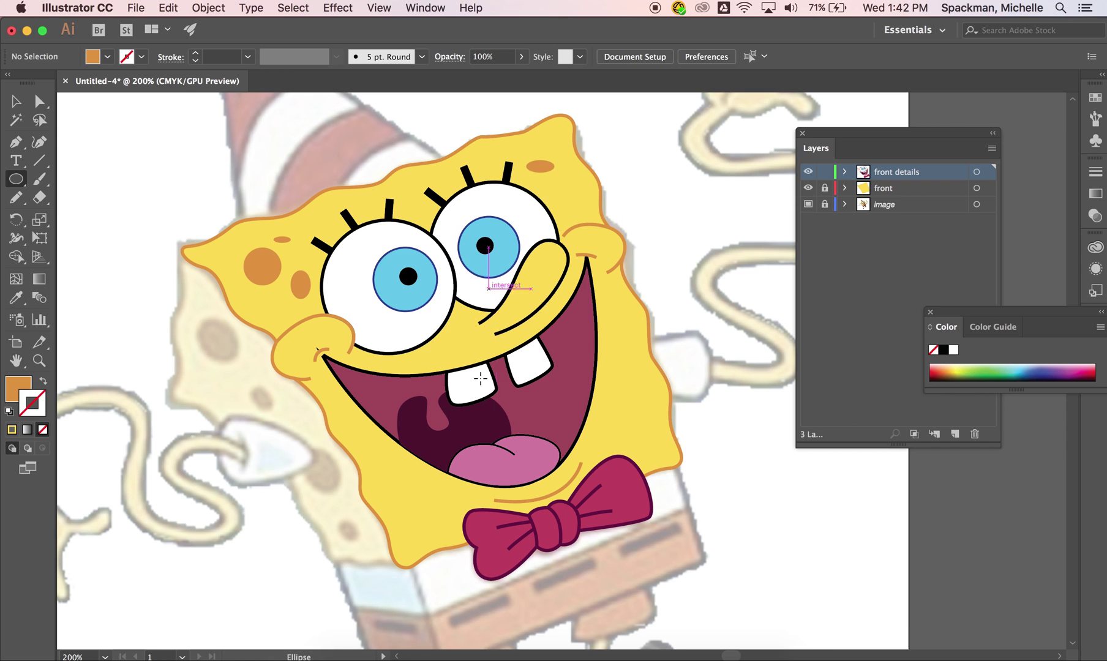
Step: Lock the front details layer and add a new layer directly above the image layer
scroll(401, 310, "down", 3)
scroll(401, 309, "left", 2)
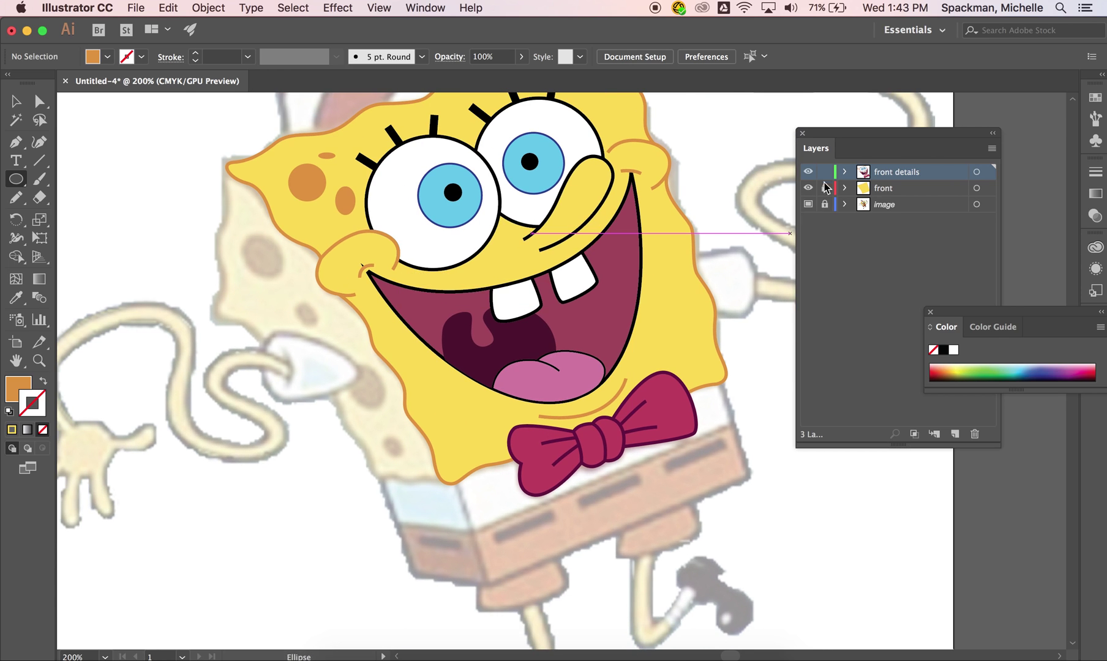
left_click(824, 172)
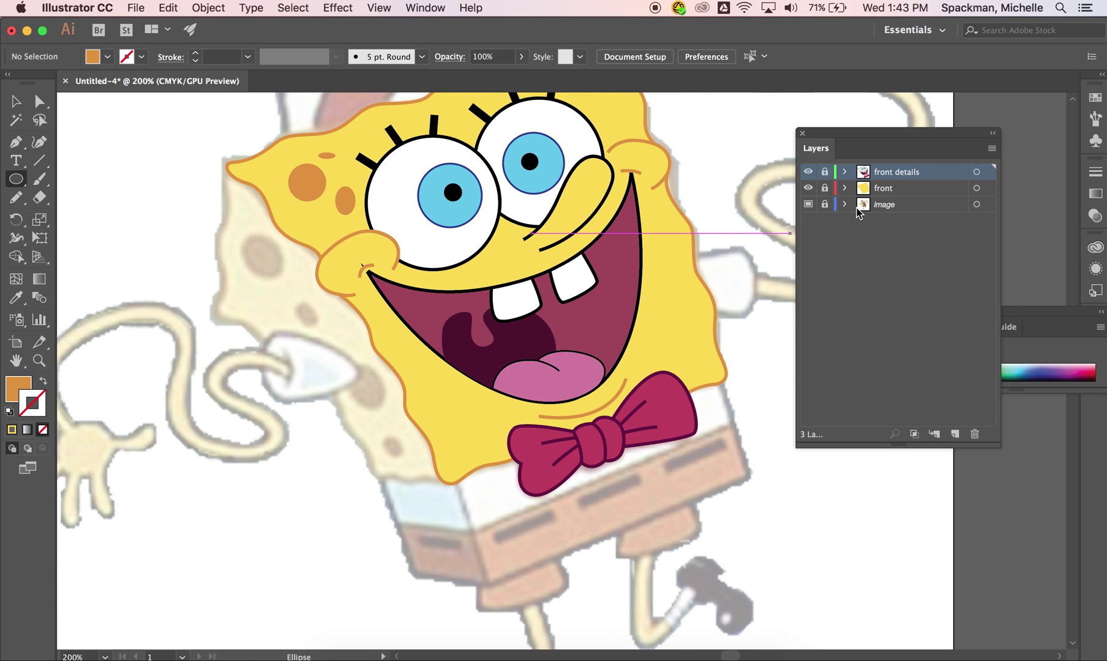
left_click(909, 210)
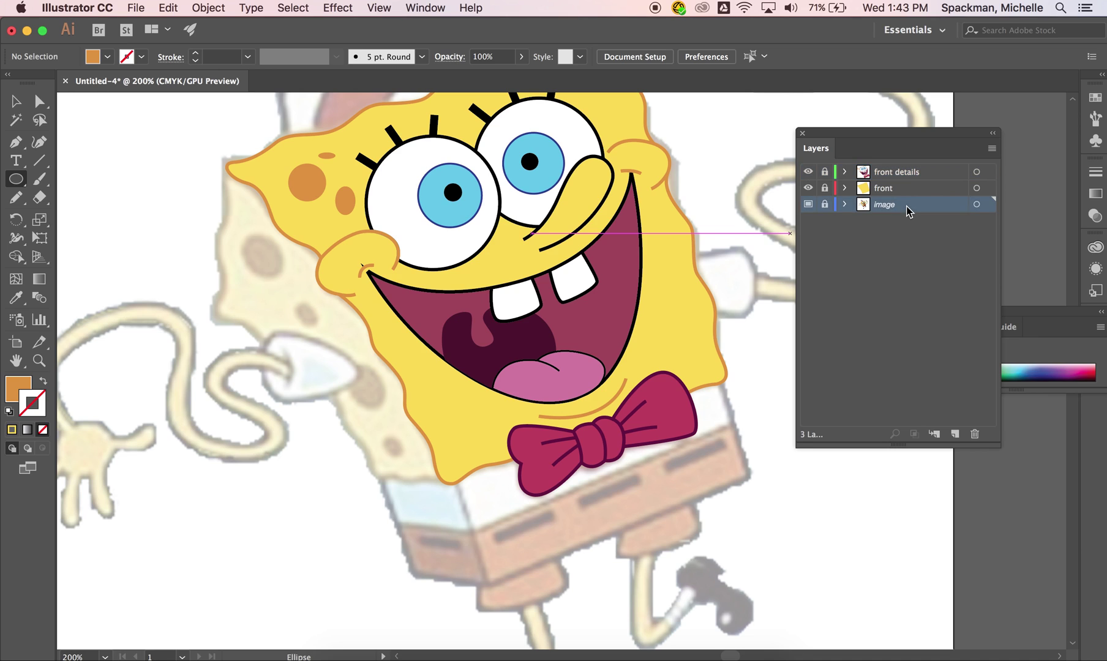
left_click(954, 434)
Step: Trace the lower edge of the sponge's side down to the face's bottom corner with the Pen tool, using a black 1 pt stroke and no fill
left_click(12, 145)
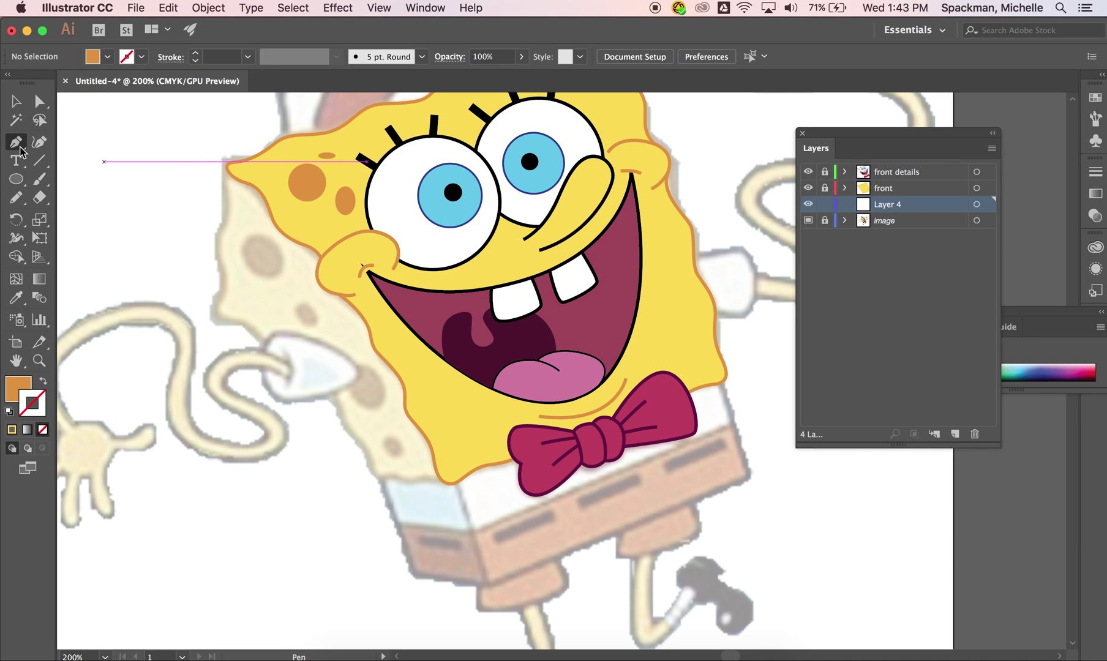
left_click(9, 411)
left_click(13, 396)
left_click(42, 429)
scroll(219, 311, "up", 2)
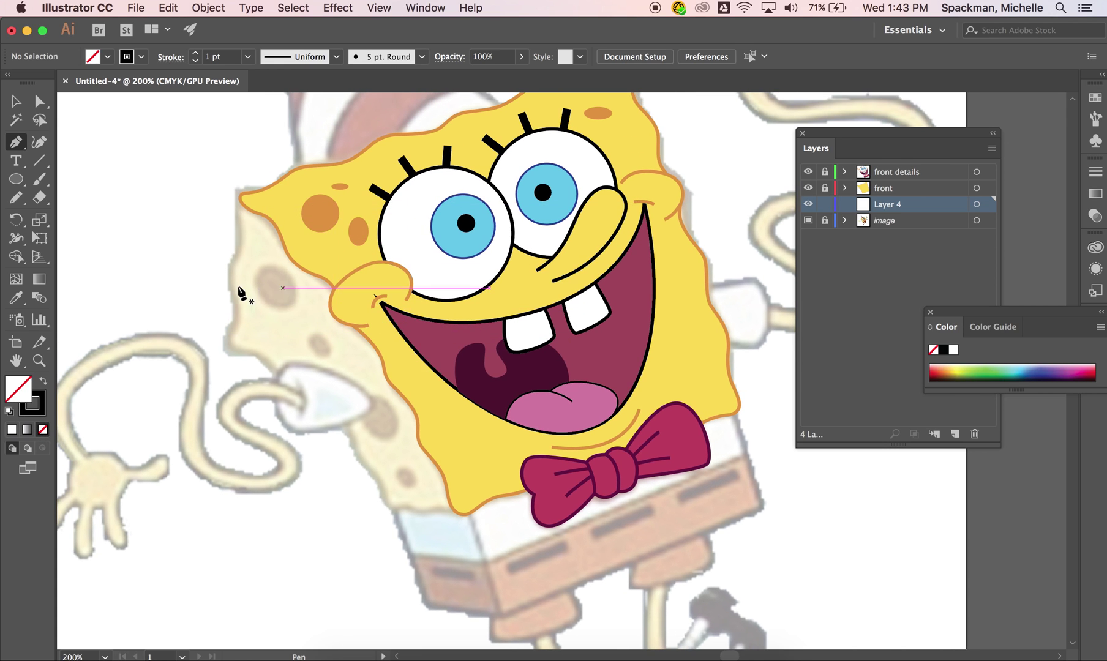
left_click(239, 318)
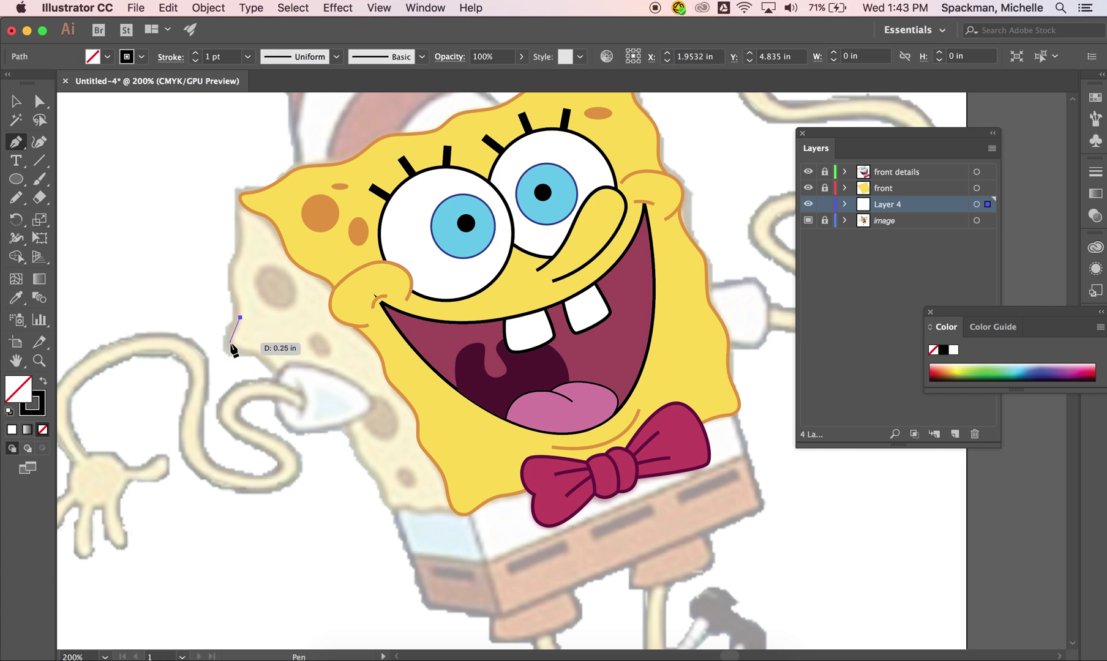
left_click_drag(232, 350, 271, 367)
left_click_drag(316, 420, 384, 505)
left_click(379, 486)
left_click(392, 513)
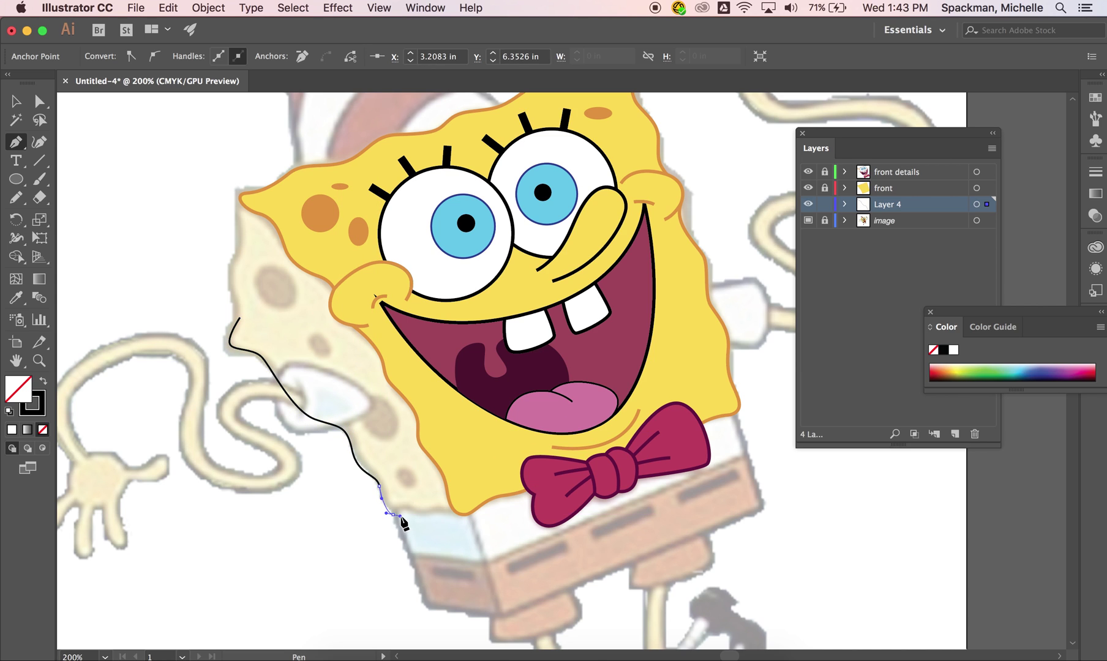
left_click(416, 506, "super")
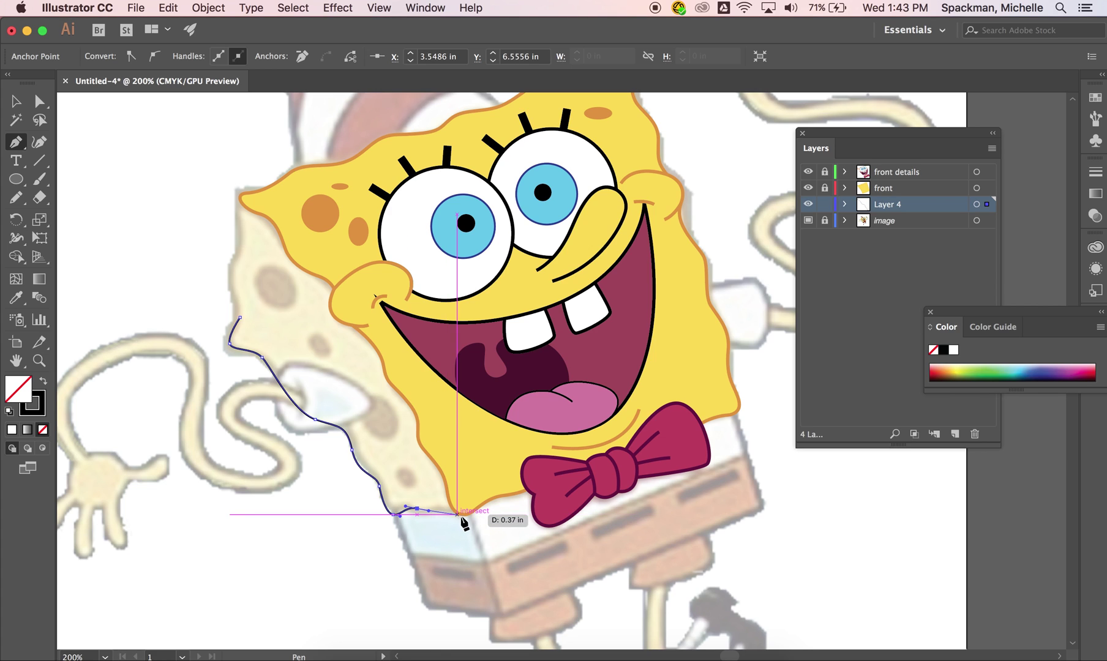
left_click_drag(463, 515, 470, 513)
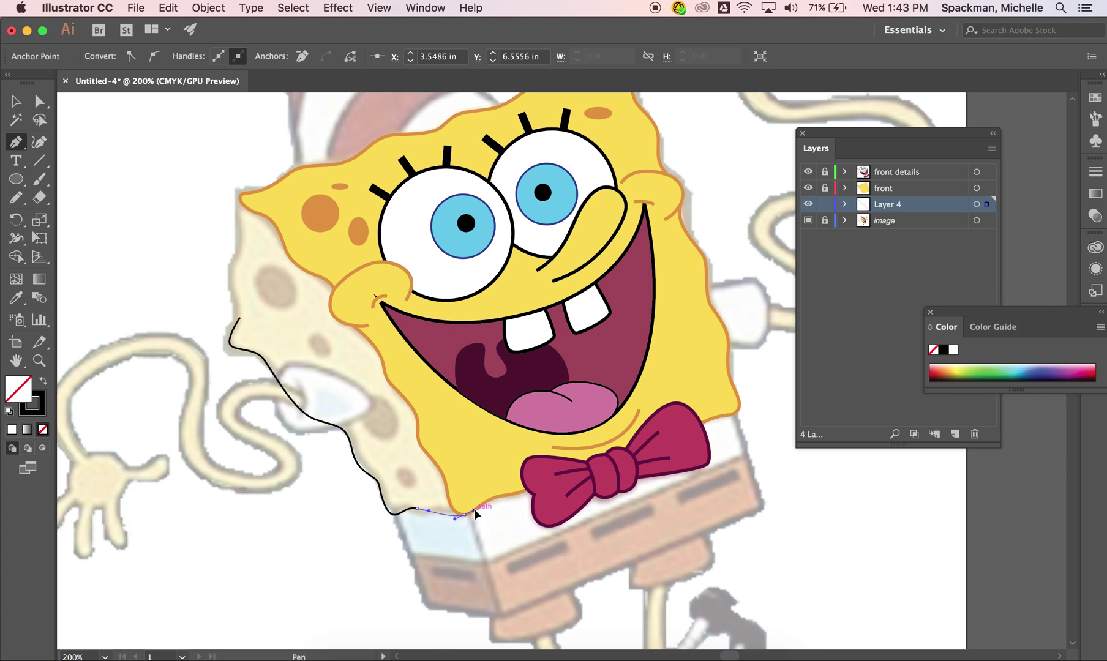
left_click(476, 514, "super")
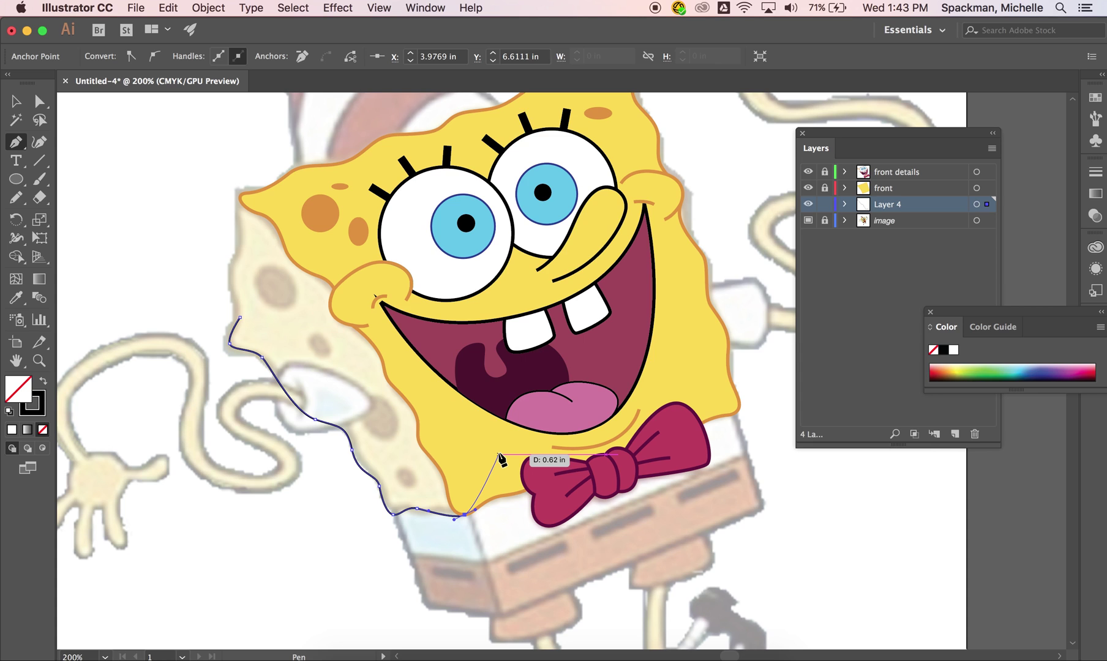
Step: Run the side path behind the face to its upper-left corner and close it down along the side's outer edge
left_click(489, 431)
left_click(488, 308)
left_click(371, 185)
left_click(320, 195)
left_click(287, 194)
key("super+z")
key("super+z")
key("super+z")
key("super+z")
key("super+z")
left_click_drag(241, 195, 225, 297)
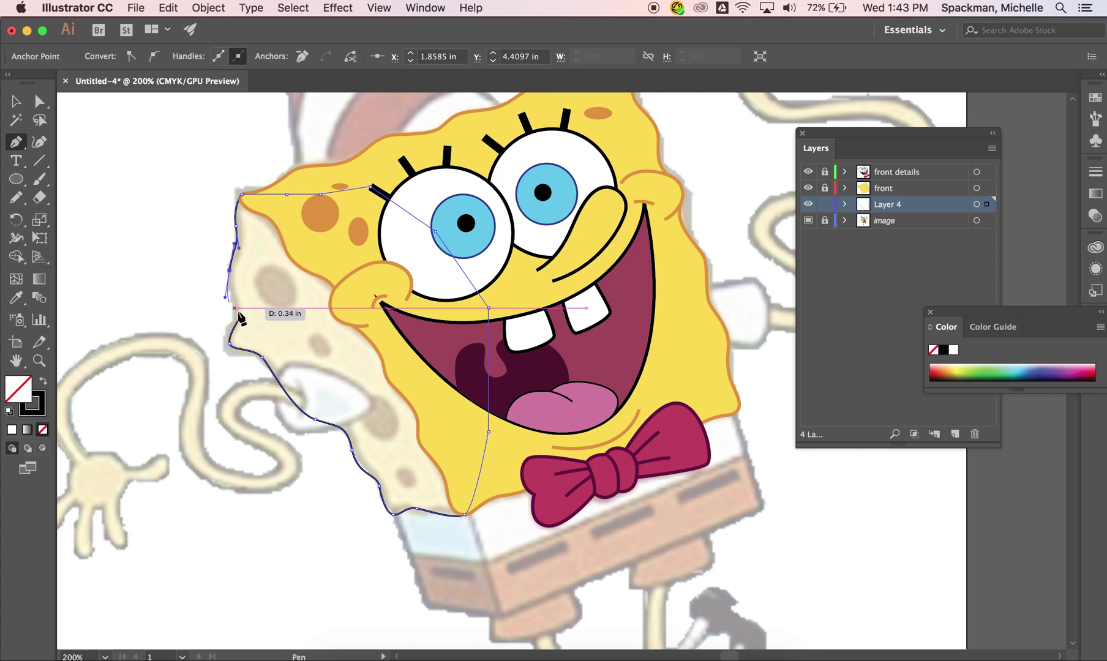
left_click(240, 322)
left_click(631, 508, "super")
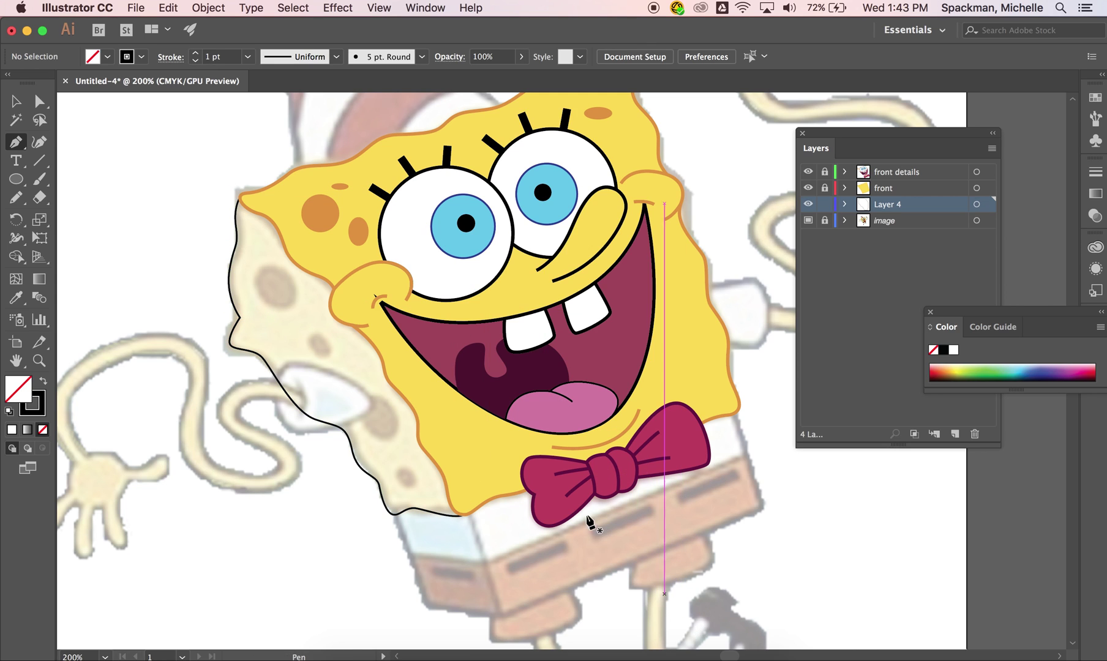
Step: Copy the face's yellow fill and 2 pt orange outline onto the side shape with the Eyedropper
key("v")
left_click(376, 480)
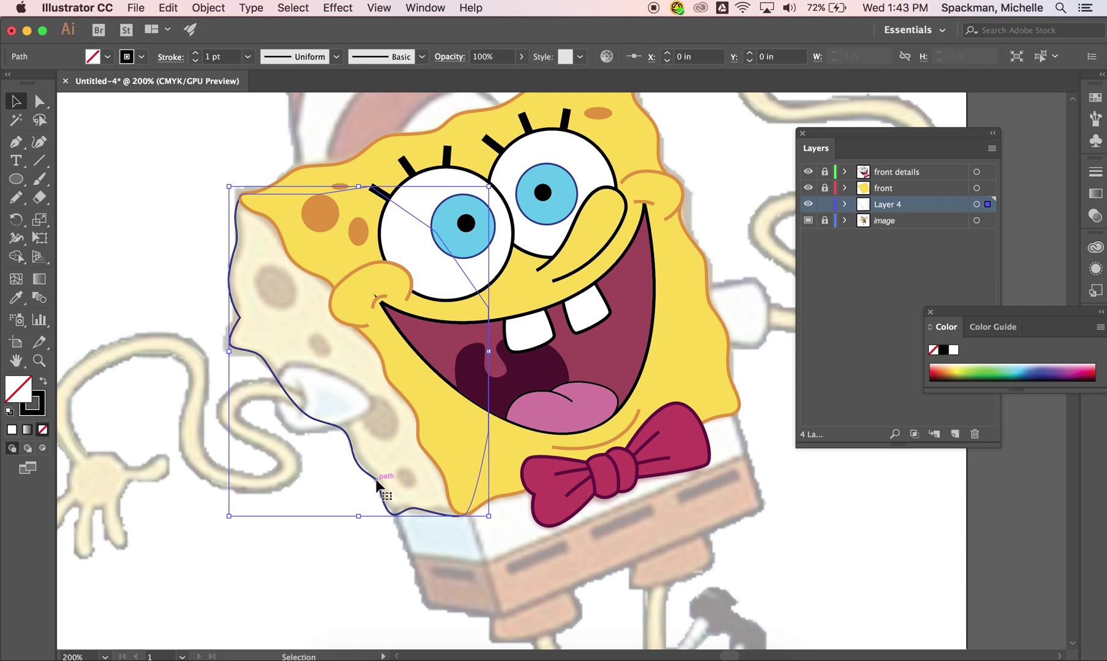
key("i")
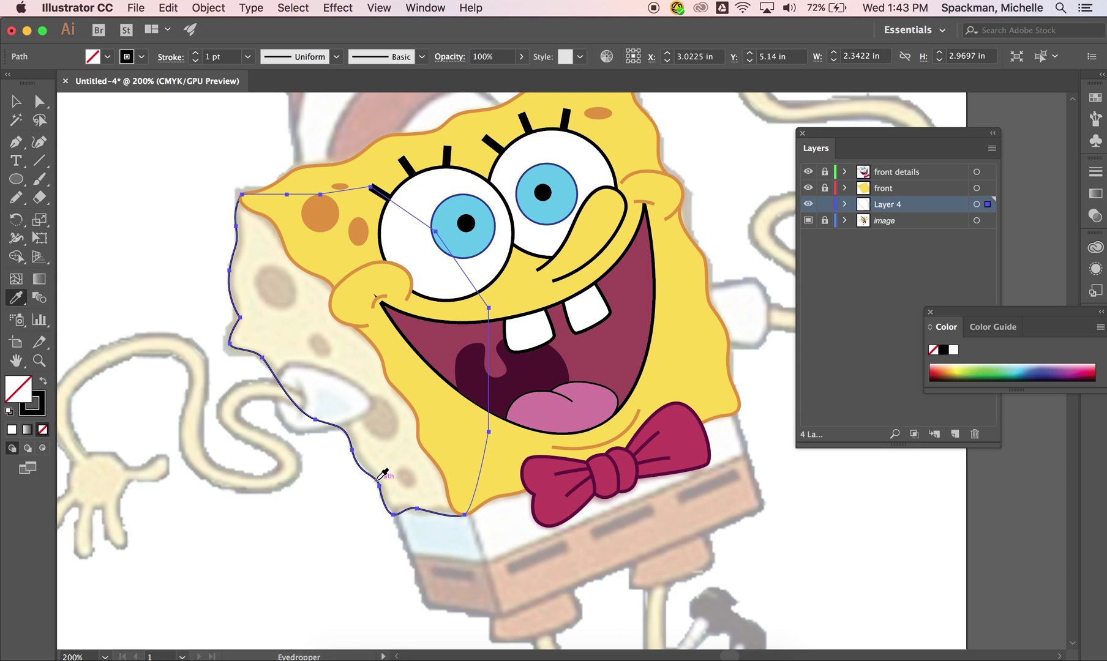
left_click(456, 426)
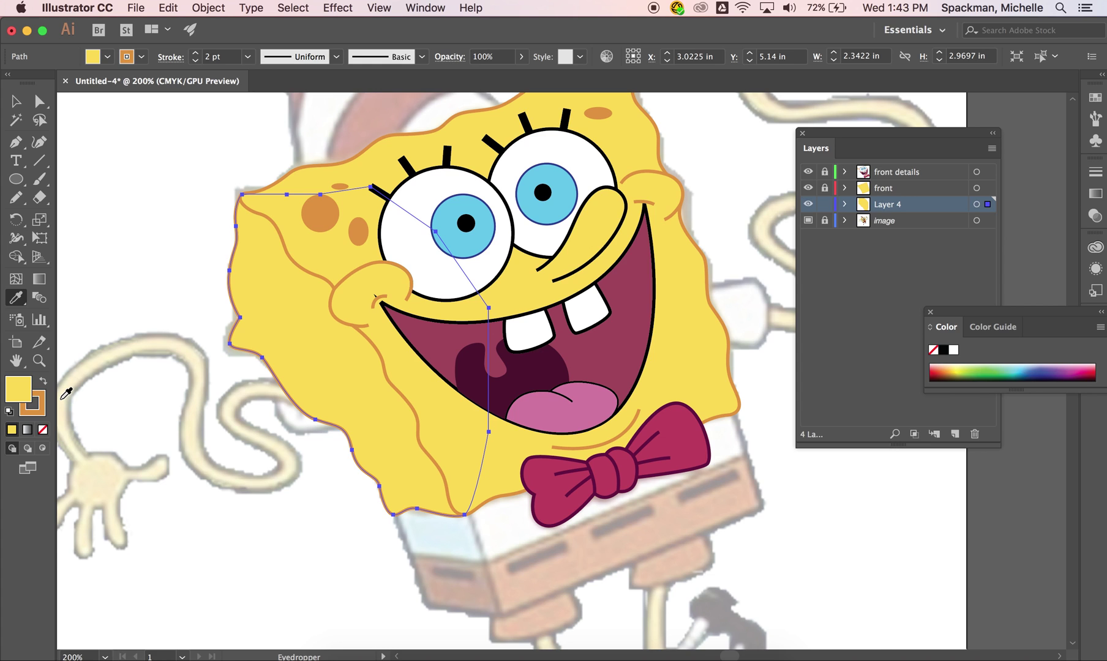
Step: Change the side shape's fill to the darker yellow E2C137
double_click(19, 389)
left_click(371, 225)
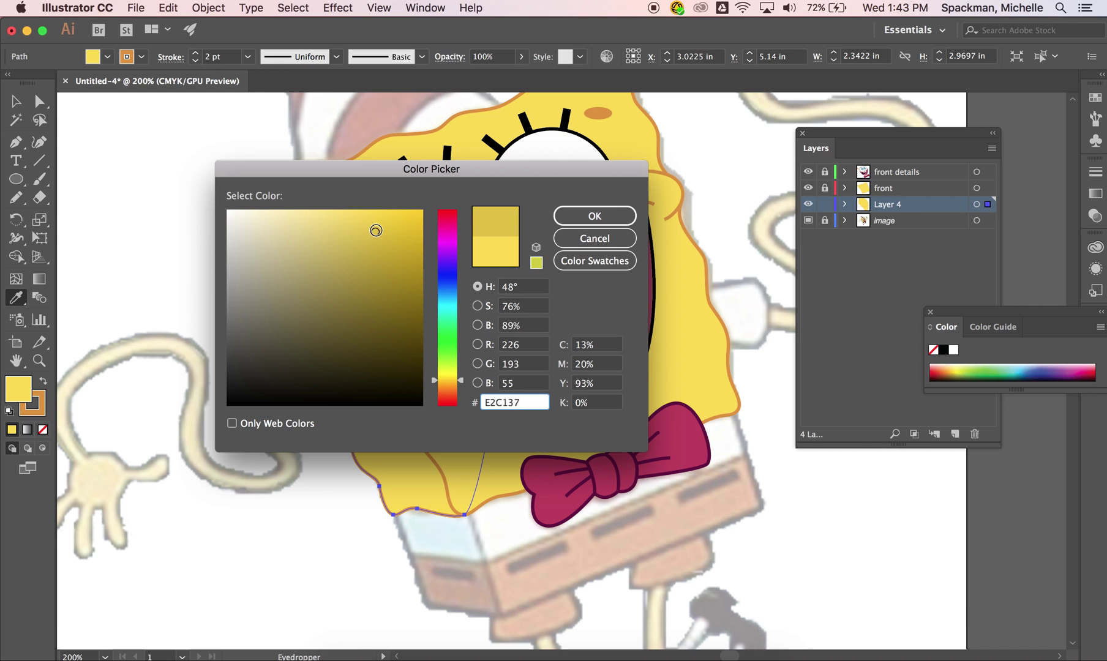
left_click(573, 220)
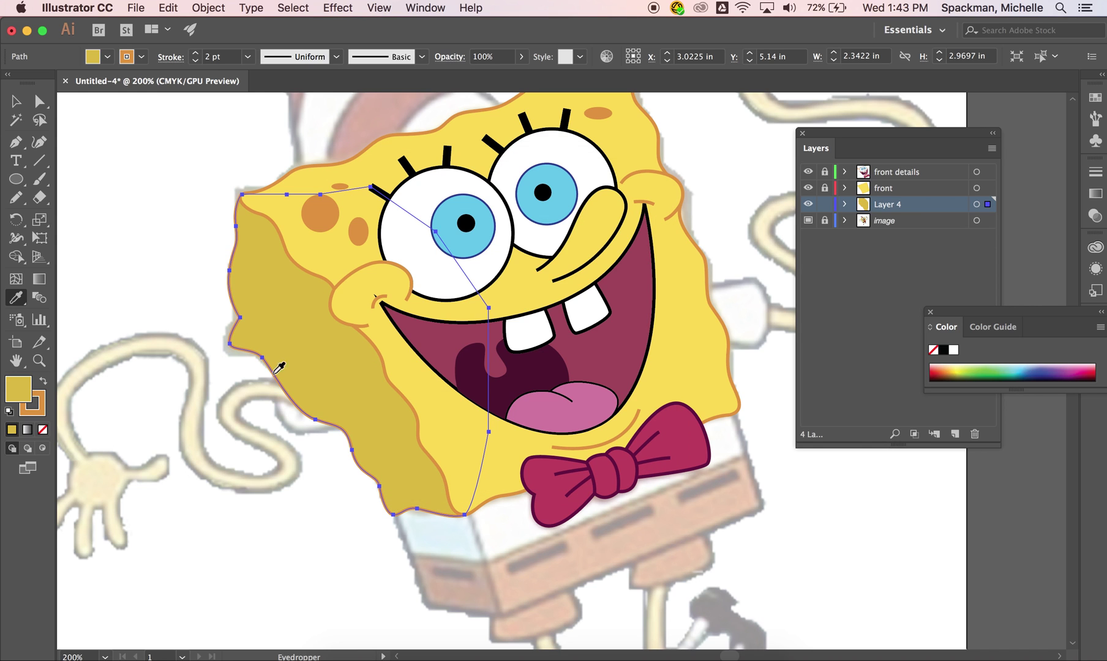
left_click(203, 371, "super")
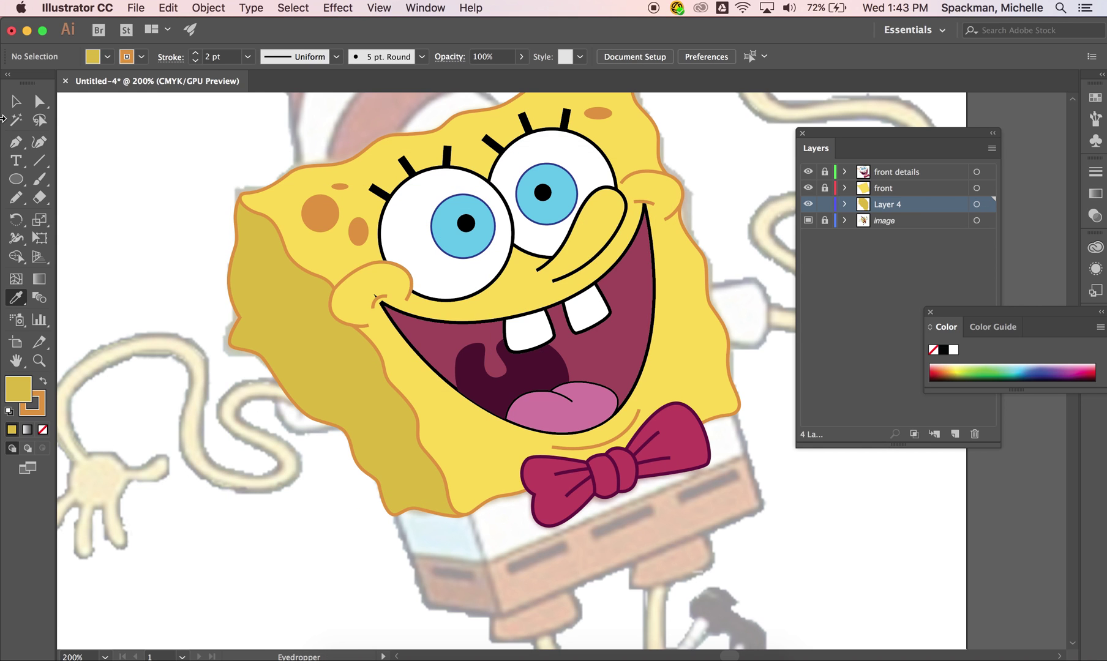
Step: Lock Layer 4 and unlock the front details layer
left_click(16, 103)
left_click(381, 309)
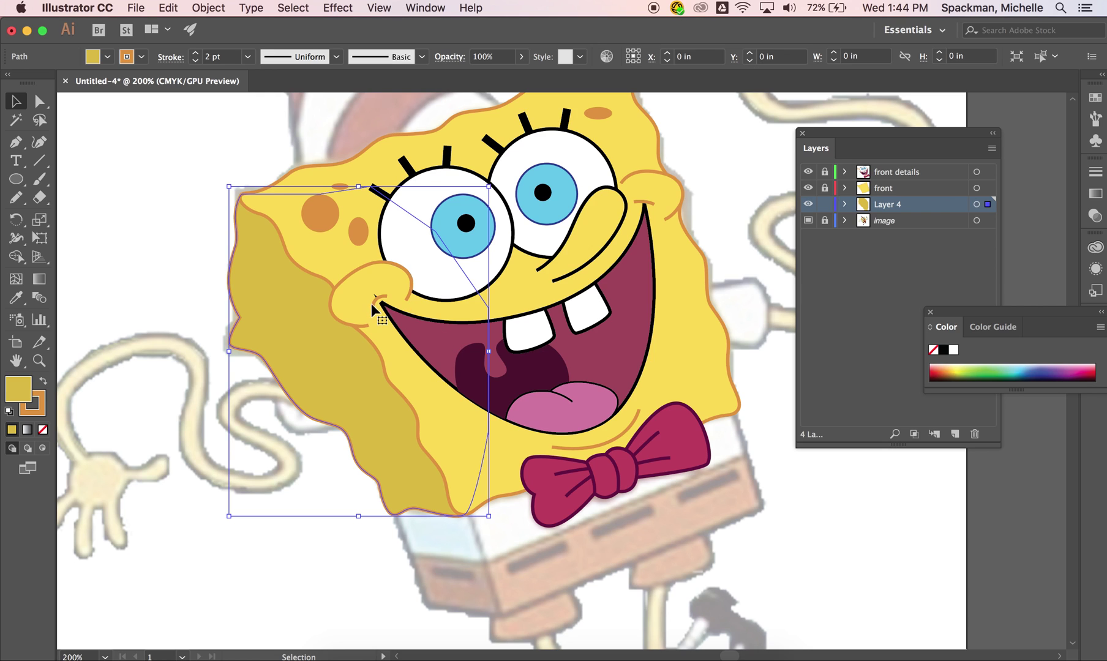
left_click(824, 204)
left_click(825, 172)
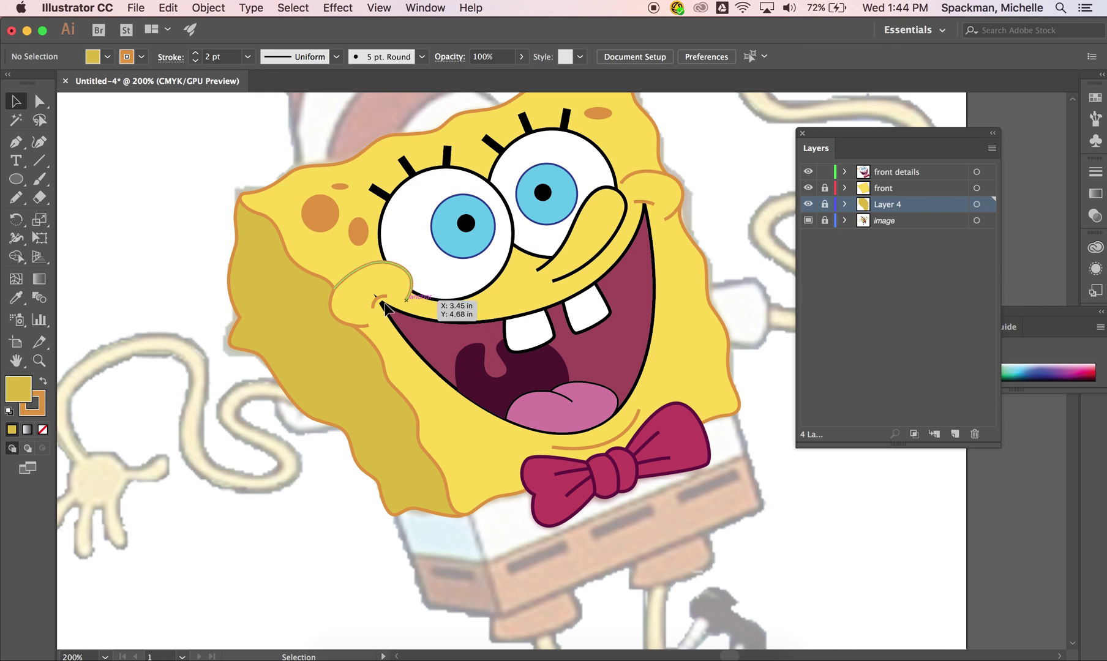
Step: Remove the fill from the small orange crease at the mouth's left corner and shift it slightly up and outwards
left_click(378, 302)
left_click(42, 429)
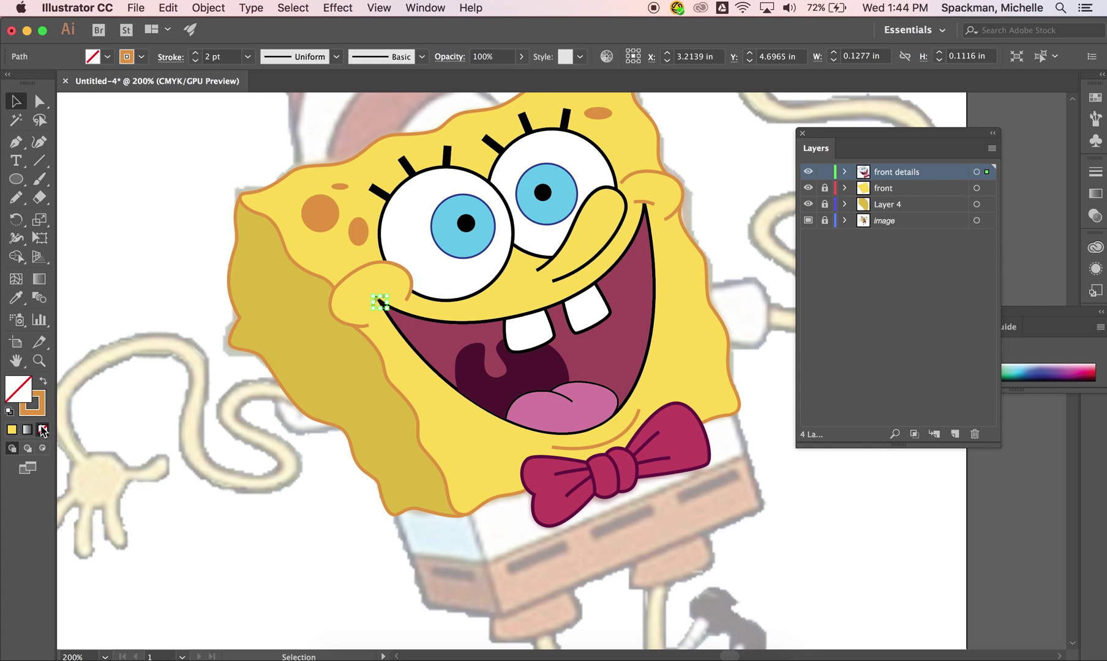
left_click(99, 441)
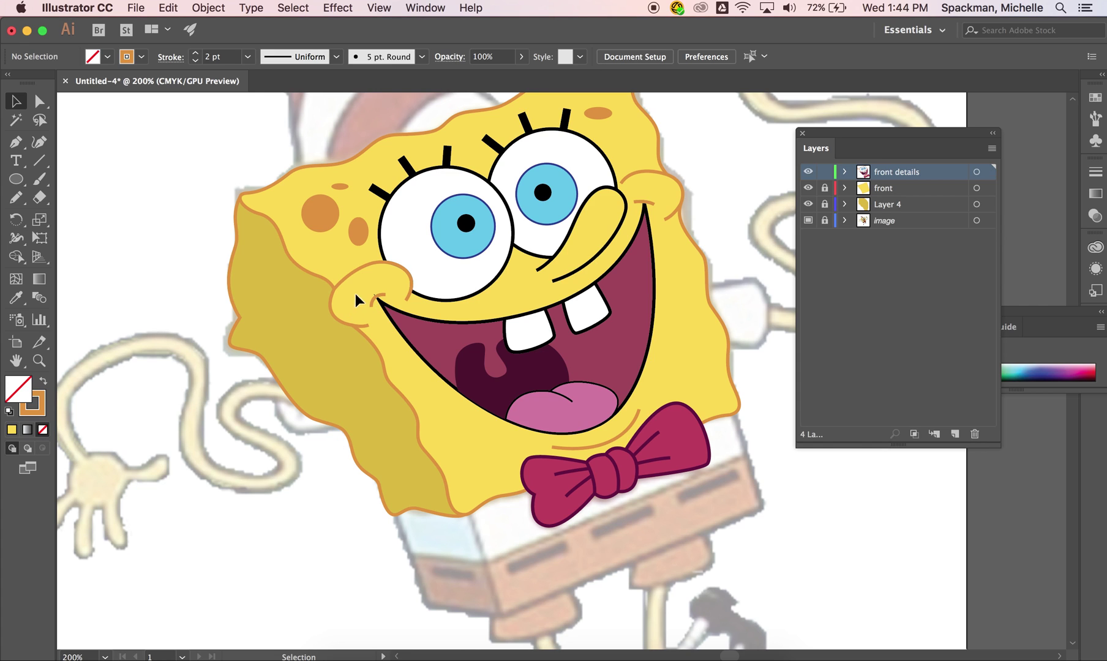
left_click(375, 302)
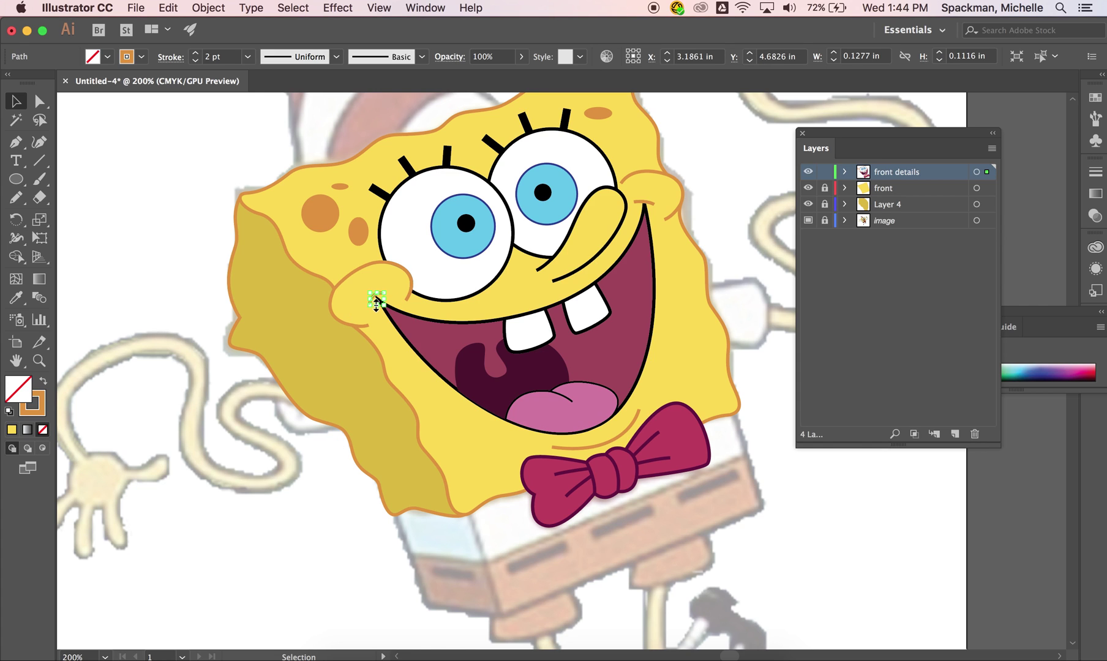
left_click(776, 364)
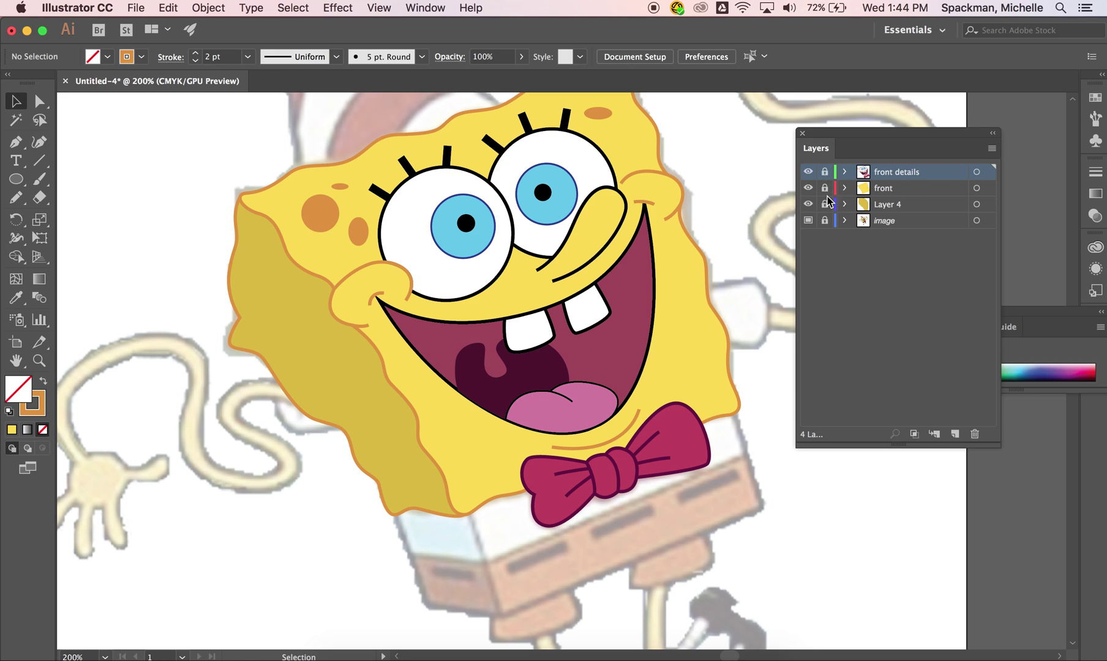
Step: Unlock Layer 4 and, for ellipses, set a darker shade of the face spots' orange as fill with no stroke
left_click(900, 206)
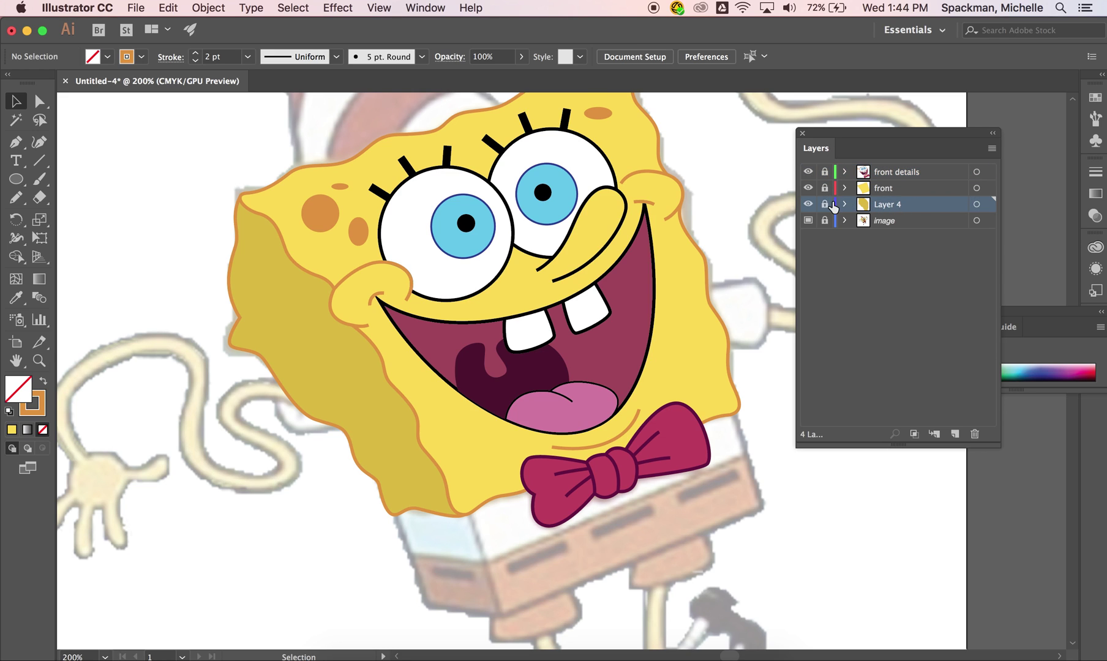
key("i")
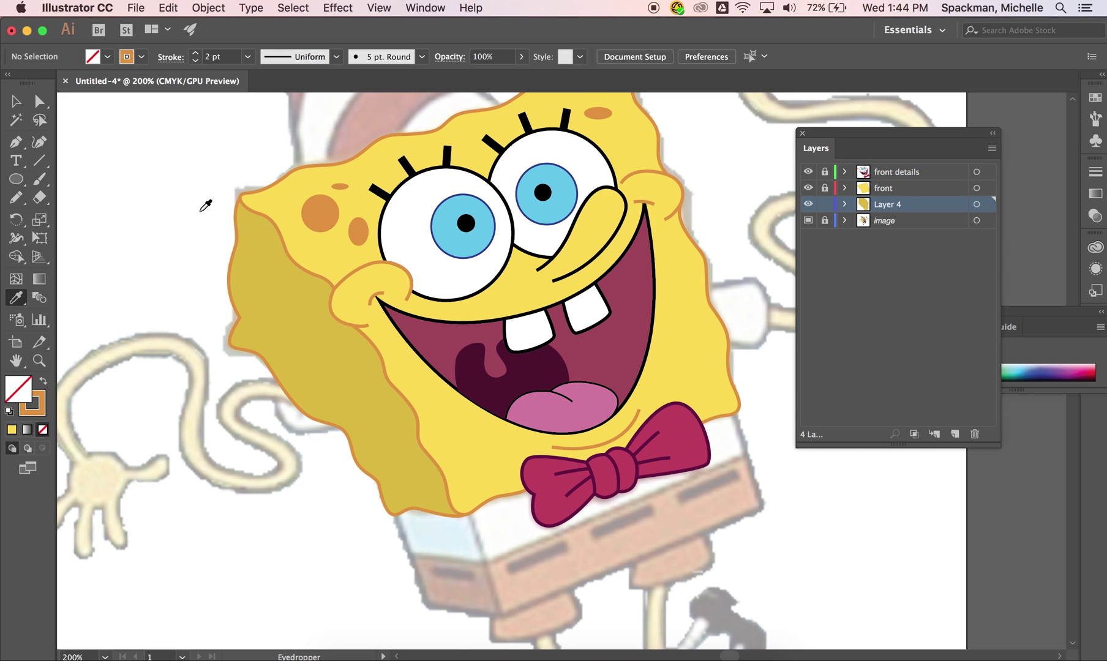
left_click(342, 185)
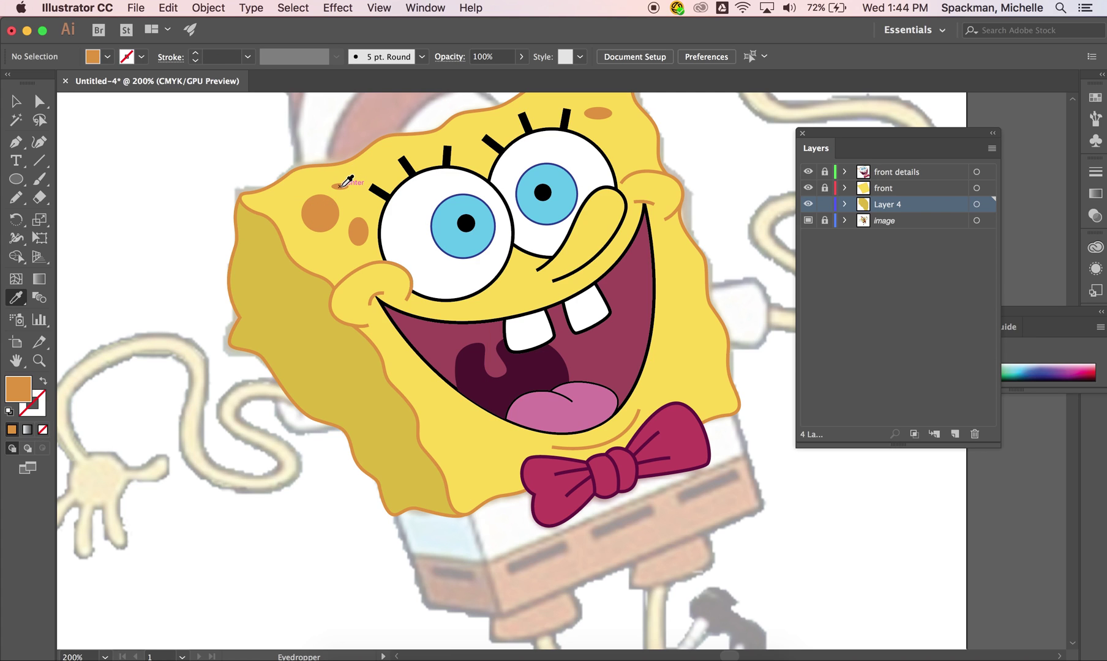
left_click(15, 179)
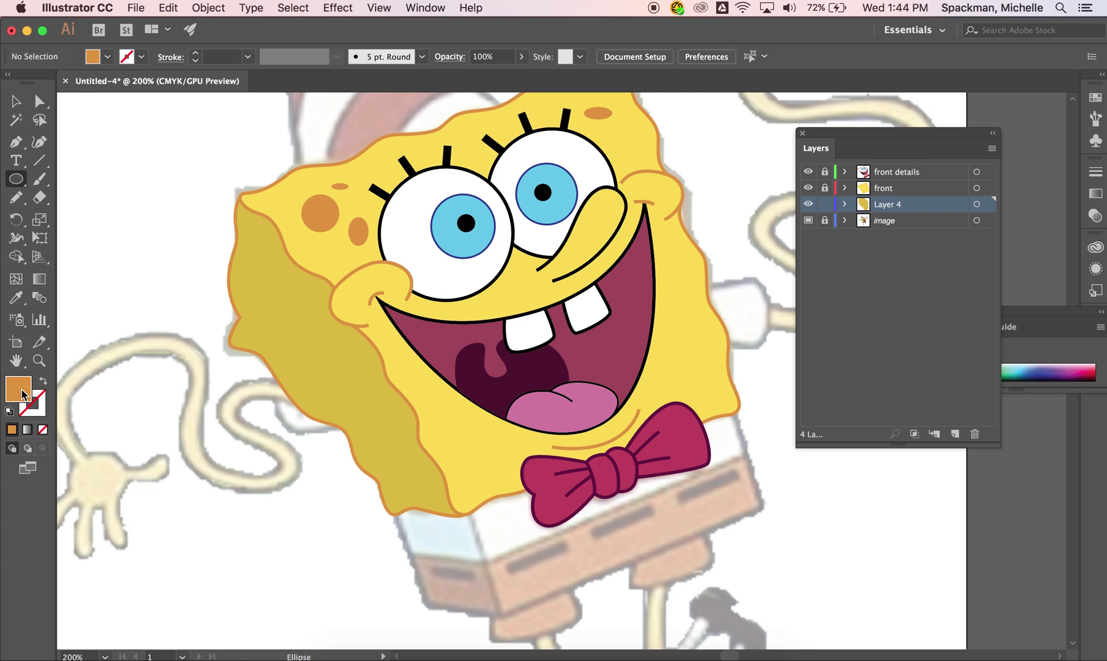
double_click(22, 395)
left_click(384, 258)
left_click(592, 216)
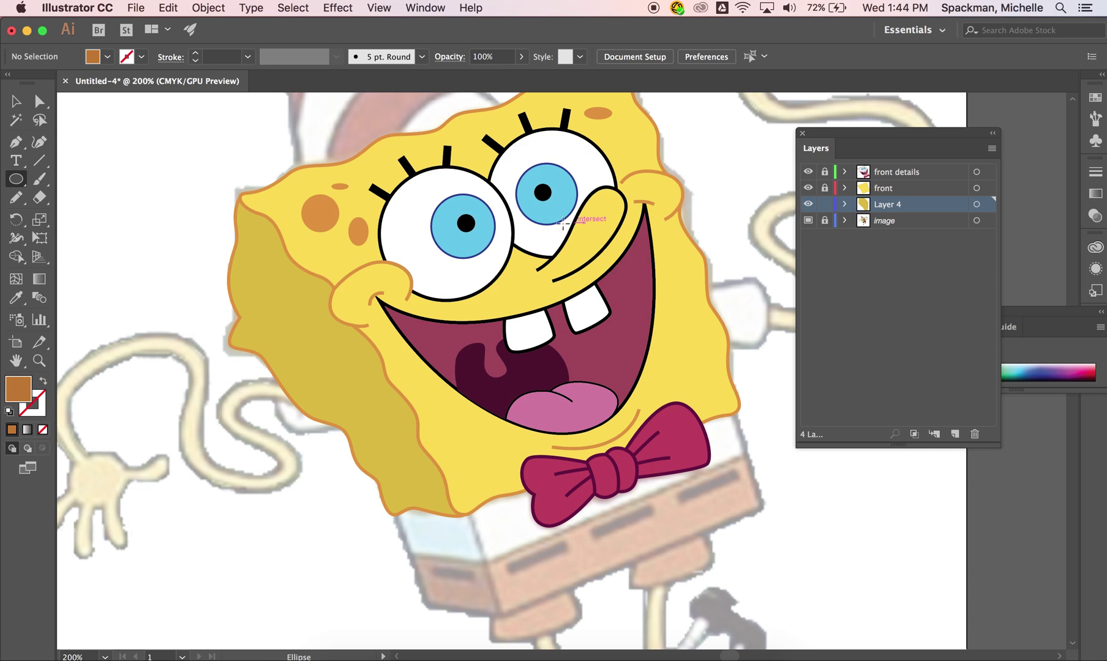
Step: Draw four brown oval spots of different sizes down the side shape, the lowest about 0.11 in wide, and lock Layer 4
left_click_drag(262, 279, 316, 363)
left_click_drag(363, 402, 414, 473)
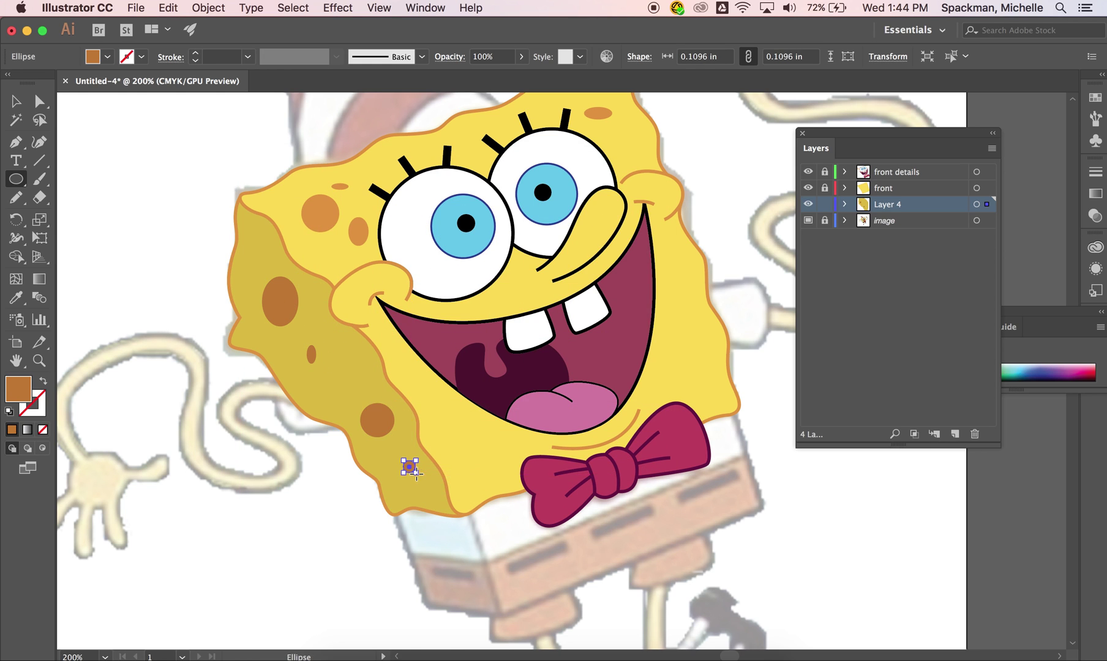
left_click(825, 206)
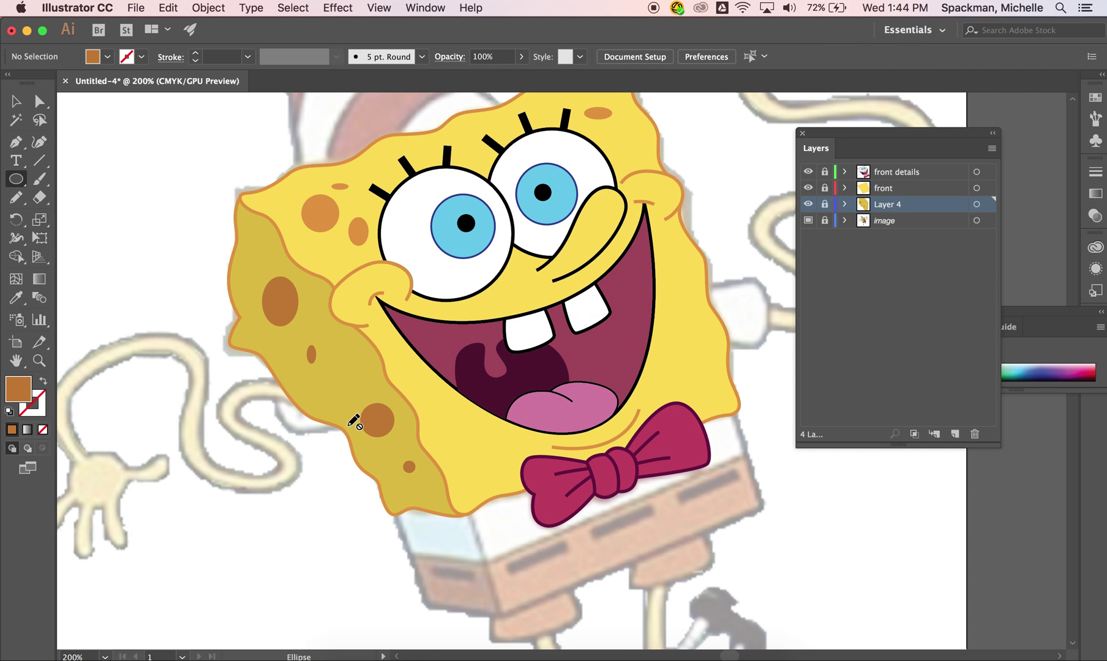
Step: Hide Layer 4 and create a new layer directly above it
scroll(355, 422, "left", 3)
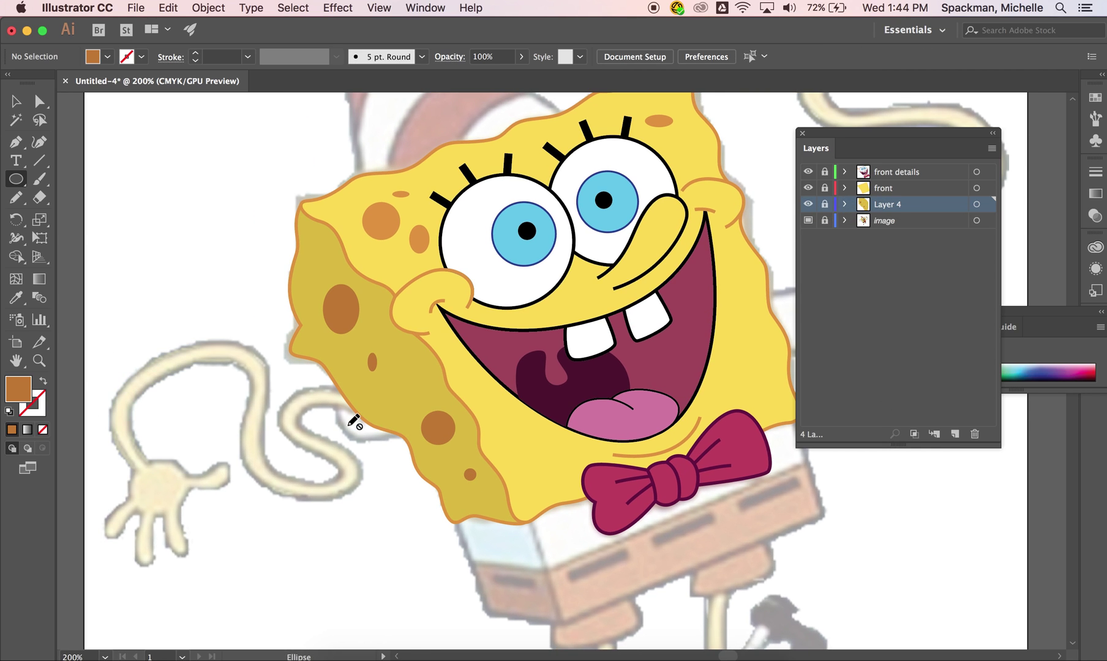
left_click(808, 205)
left_click(953, 434)
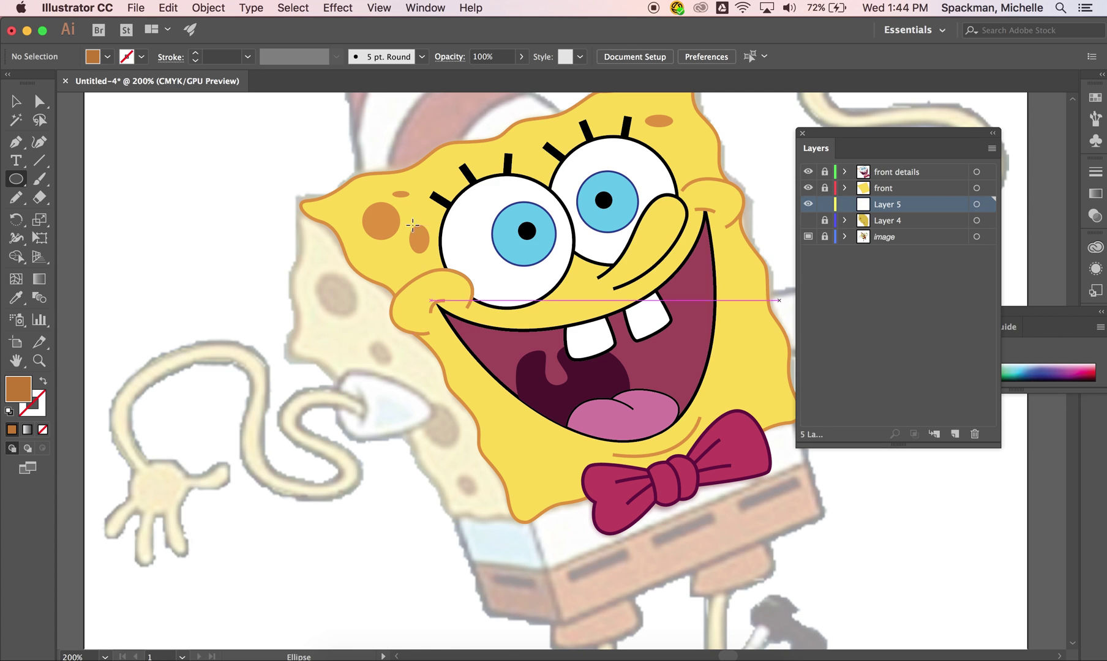
Step: Set up the Pen tool with no fill and a 1 pt black stroke
left_click(16, 142)
left_click(8, 411)
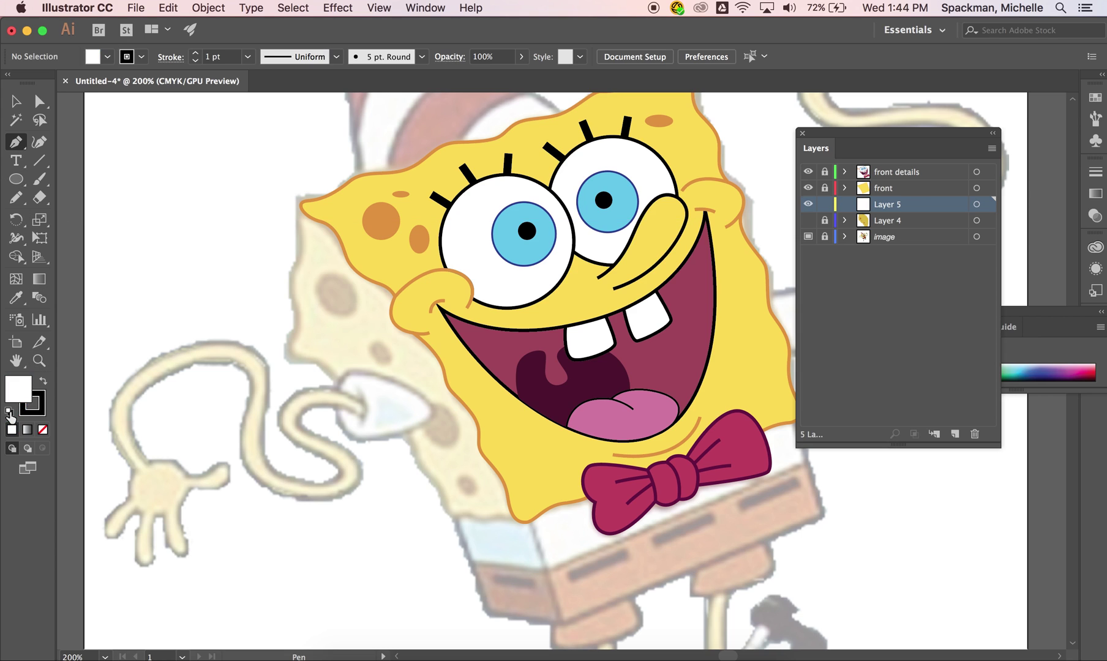
left_click(43, 430)
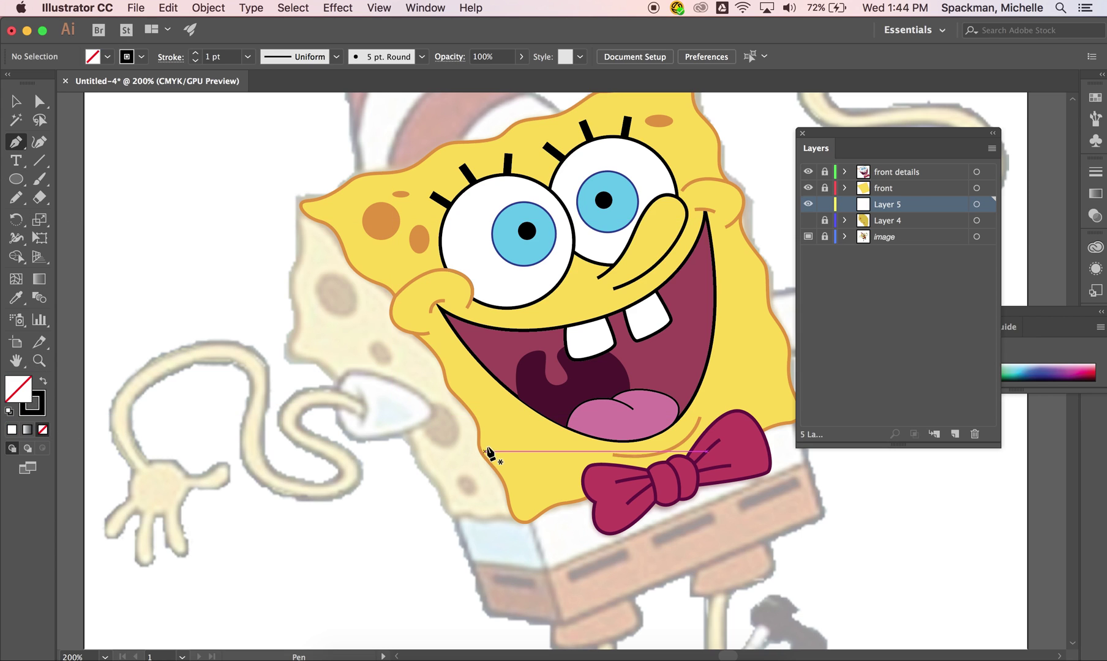
left_click(365, 406)
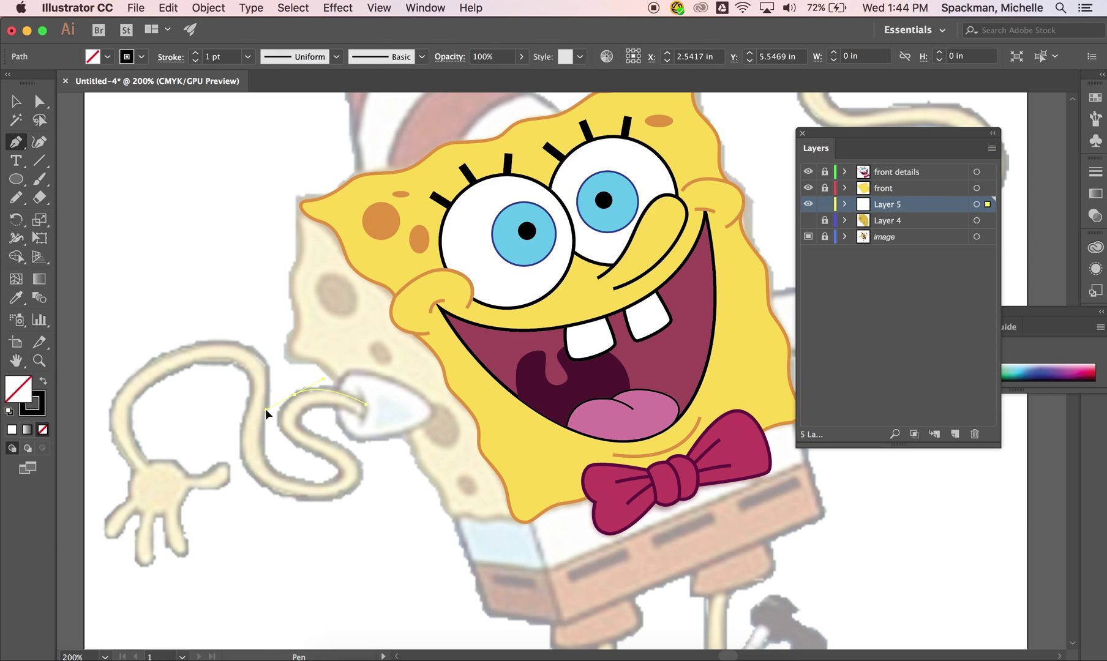
key("super+z")
key("super+z")
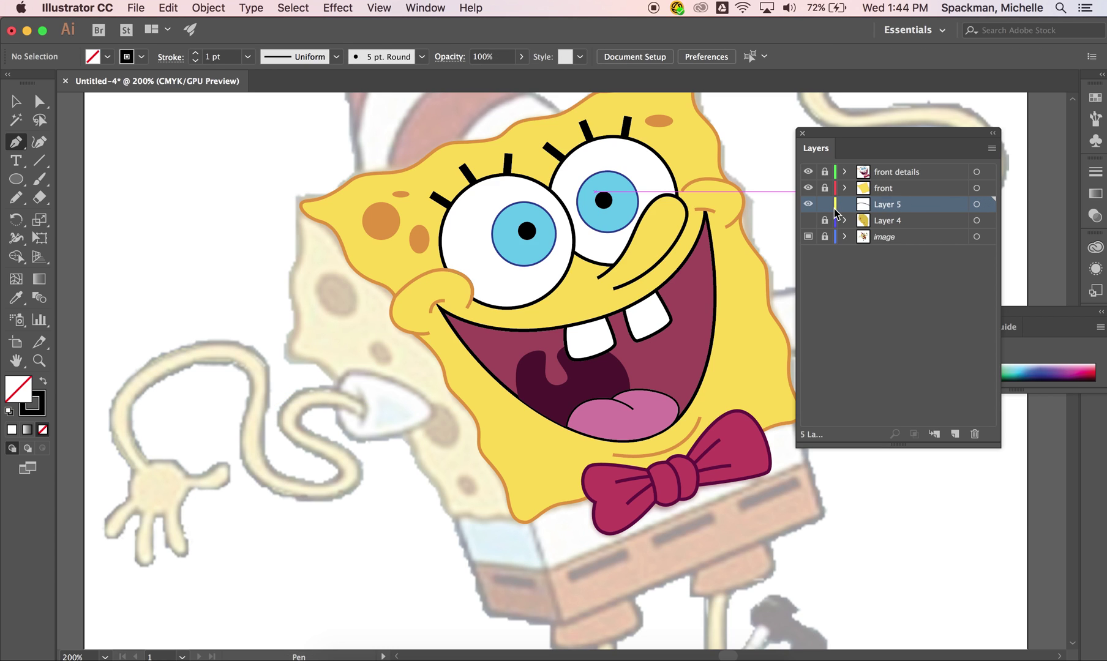
Step: Change the layer colour of Layer 5 to Medium Blue
double_click(888, 204)
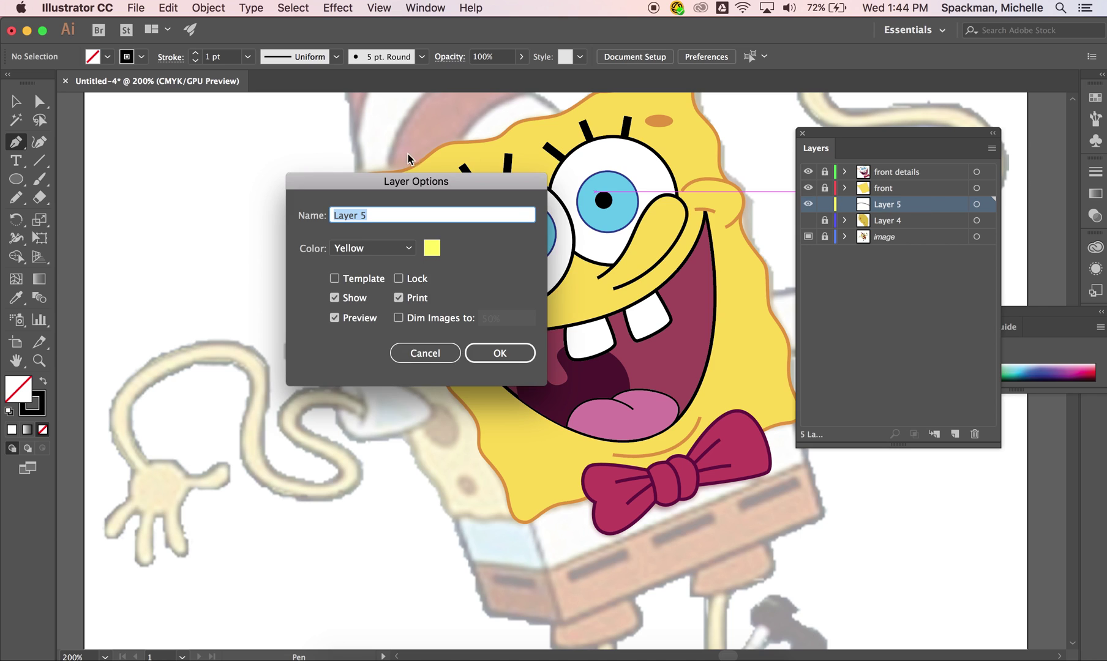
left_click(398, 247)
left_click(386, 262)
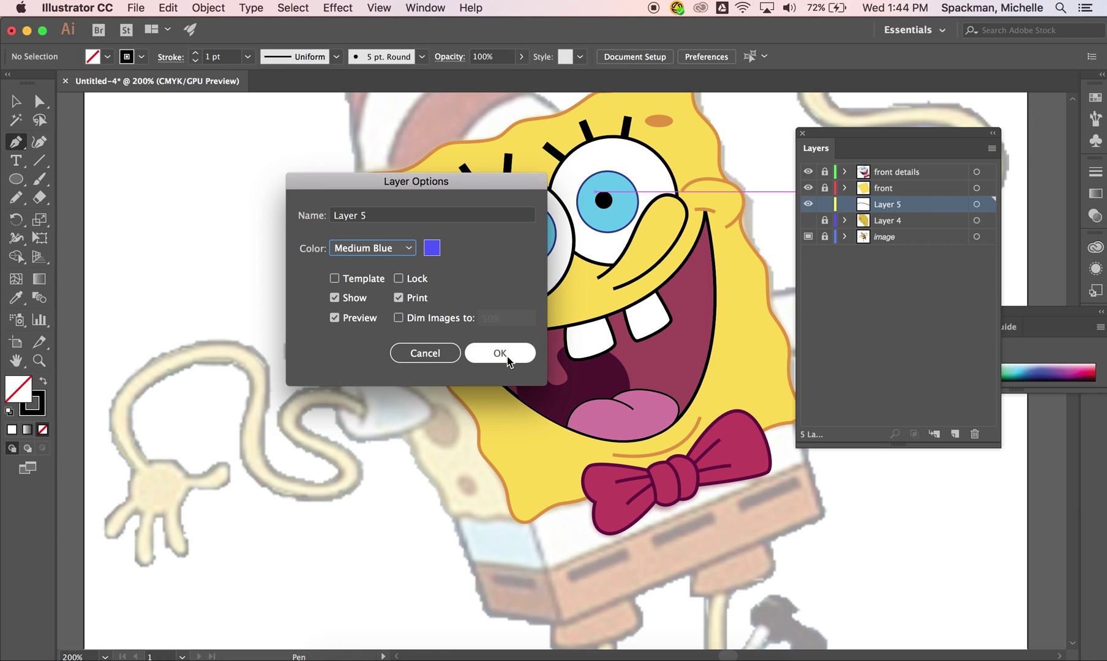
left_click(528, 346)
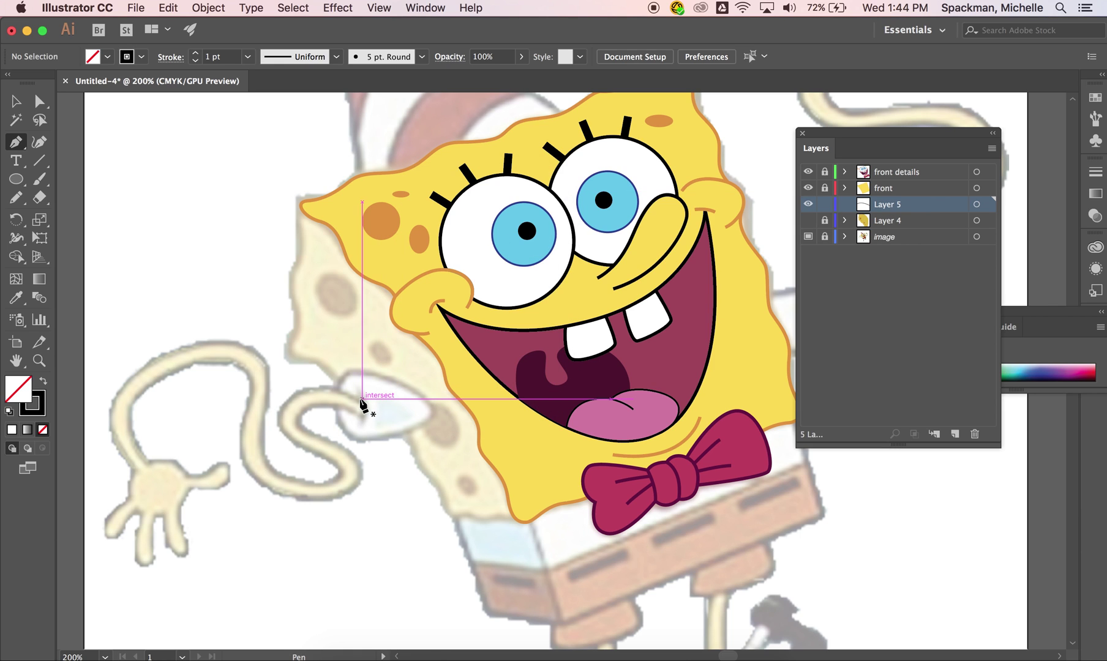
Step: Trace the outer edge of the curly arm with the Pen tool, from the white sleeve around to the wrist
left_click_drag(363, 399, 266, 420)
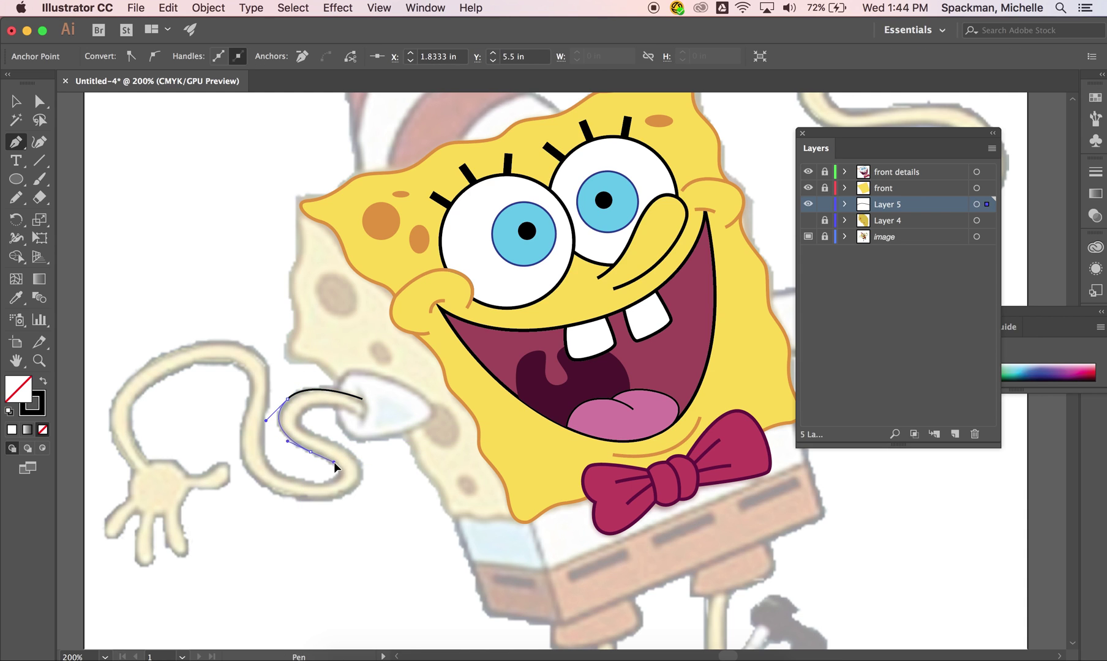
left_click_drag(338, 465, 282, 493)
left_click_drag(258, 438, 258, 406)
left_click_drag(211, 338, 127, 341)
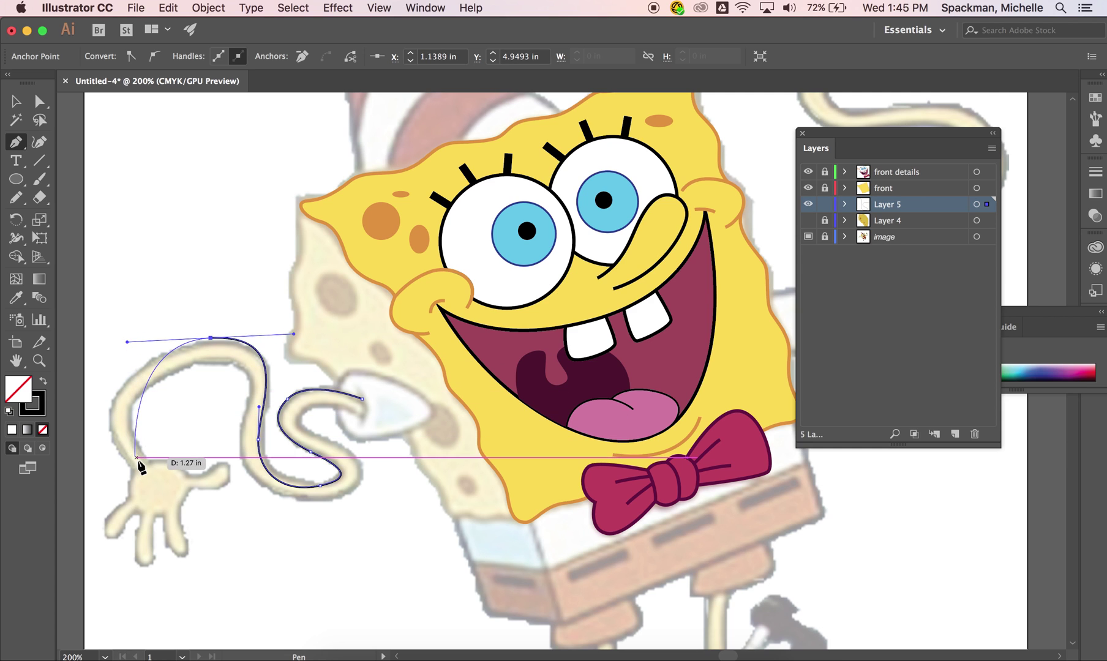
left_click_drag(136, 469, 203, 519)
Step: Continue the arm path along the outer edge of the hand and around the first finger
scroll(205, 521, "down", 3)
scroll(205, 521, "left", 4)
left_click(216, 407)
left_click(210, 437)
left_click_drag(216, 463, 210, 444)
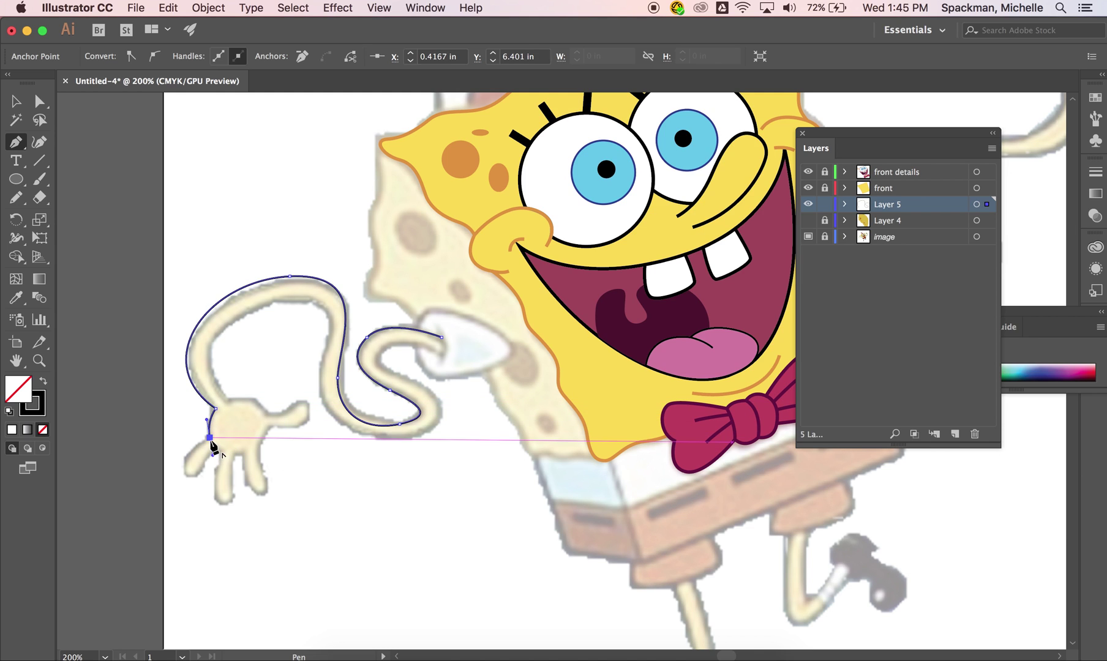
left_click_drag(189, 489, 218, 452)
left_click(219, 464, "super")
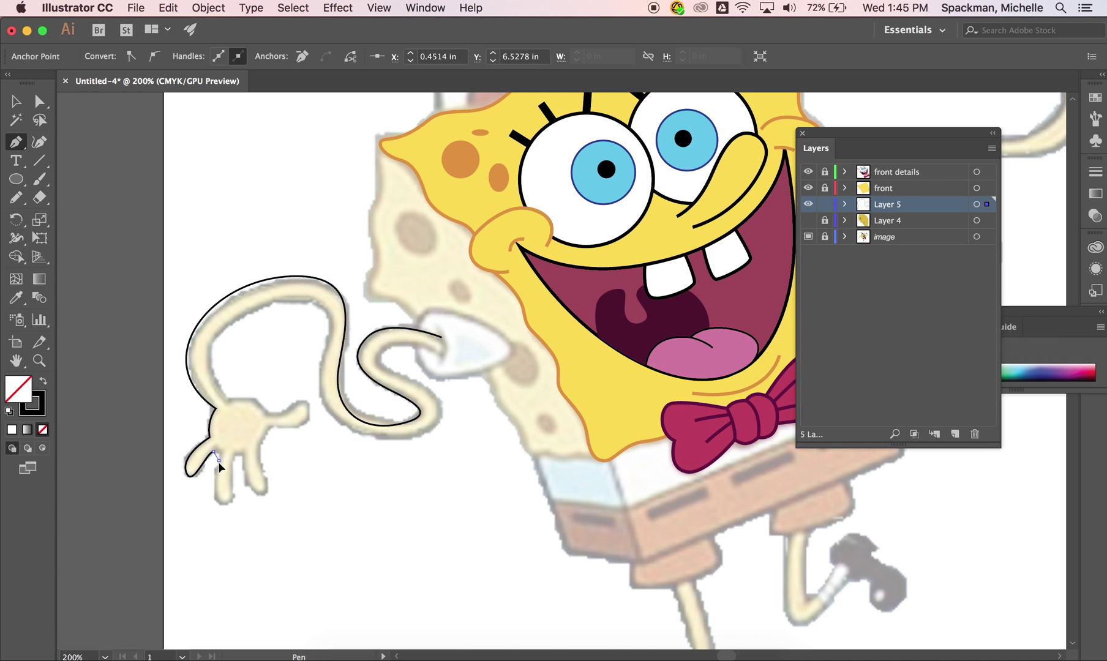
Step: Continue the path around the middle and third fingers up to the base of the thumb
left_click(227, 503)
left_click_drag(234, 453, 242, 442)
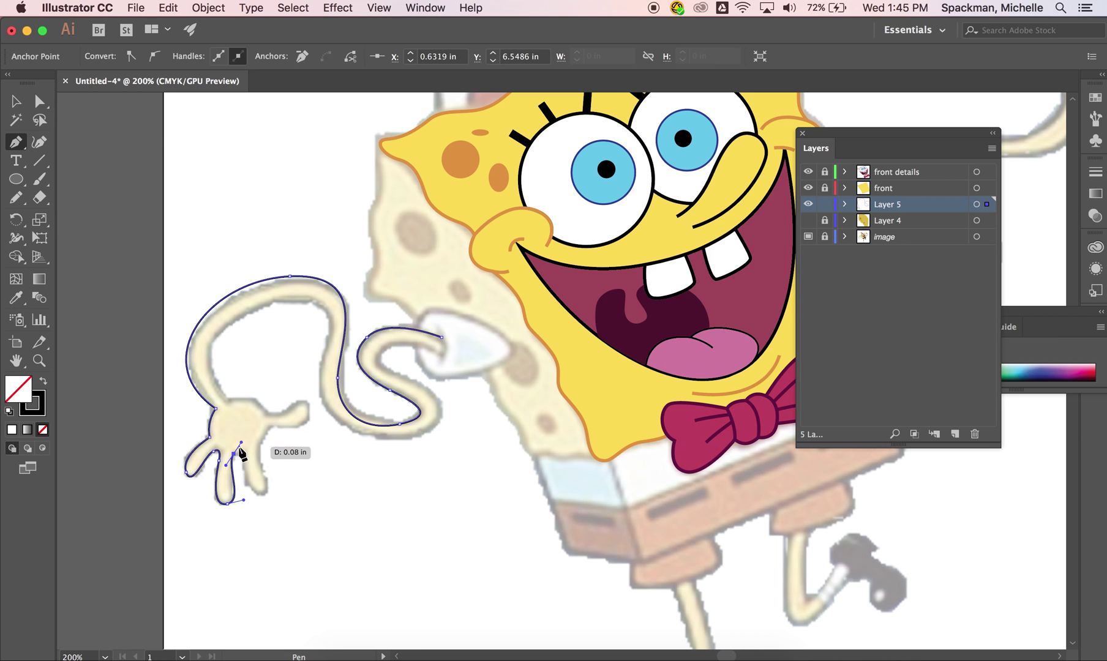
left_click(243, 456, "super")
left_click(262, 491)
left_click(255, 450)
left_click(272, 424)
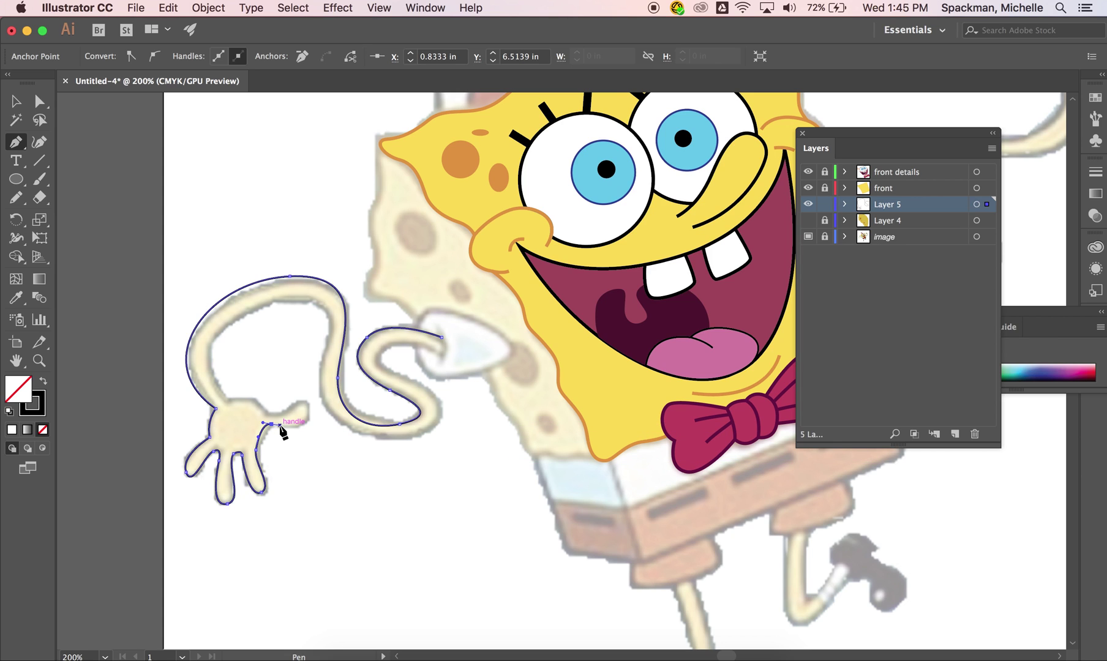
Step: Trace around the thumb and back along the arm's inner edge to the bottom of the lower loop
left_click_drag(307, 413, 207, 306)
left_click_drag(298, 292, 330, 296)
left_click_drag(328, 355, 328, 362)
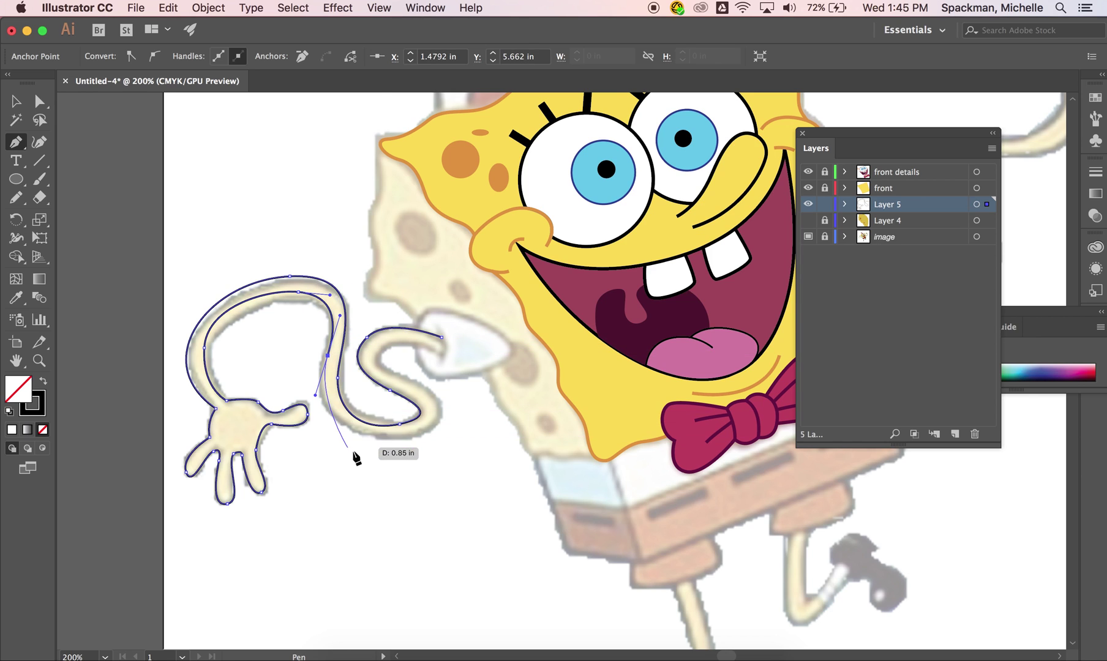
left_click_drag(379, 439, 441, 446)
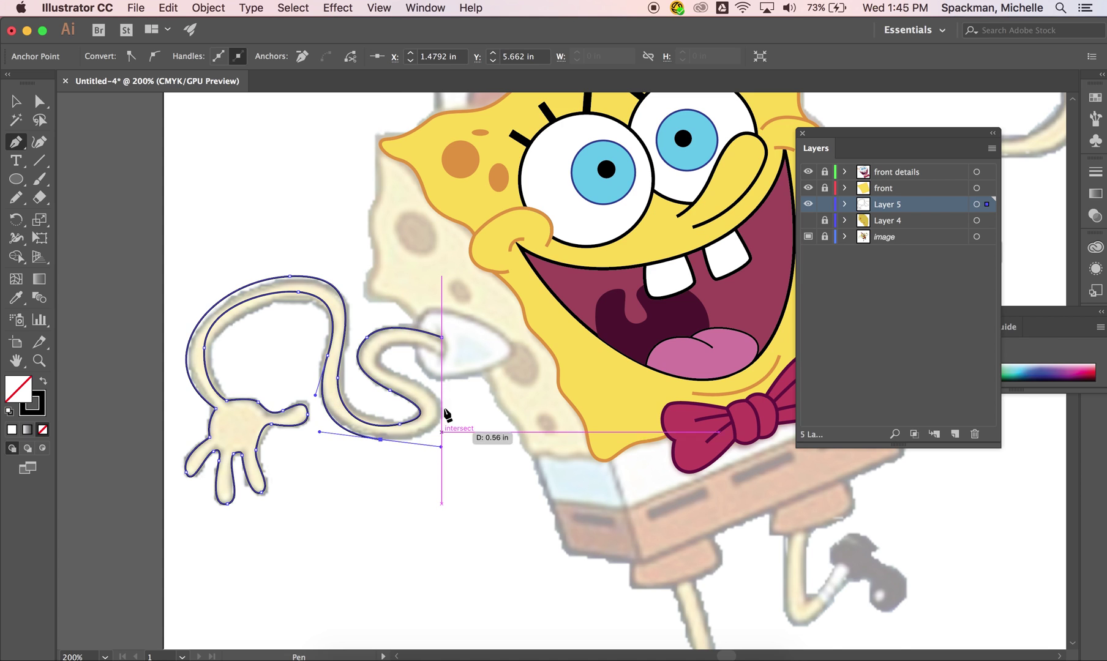
left_click_drag(407, 378, 360, 348)
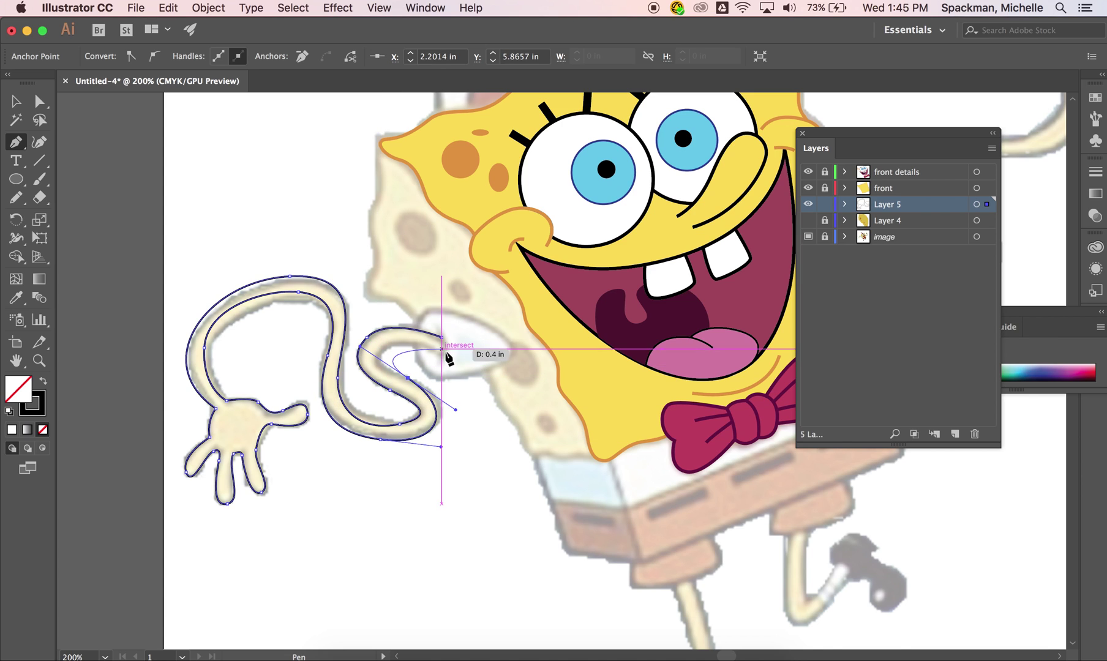
left_click_drag(442, 353, 494, 369)
key("super+z")
key("super+z")
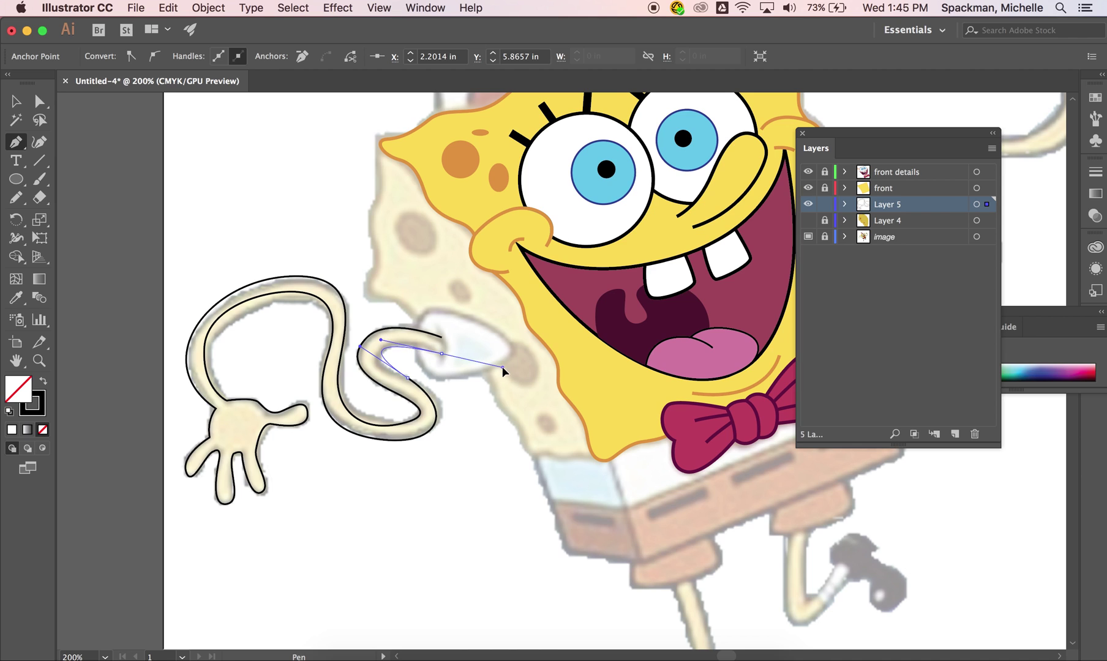
Step: Trace the remaining bends back to the sleeve, close the arm path at its starting point and deselect it
left_click_drag(425, 387, 388, 320)
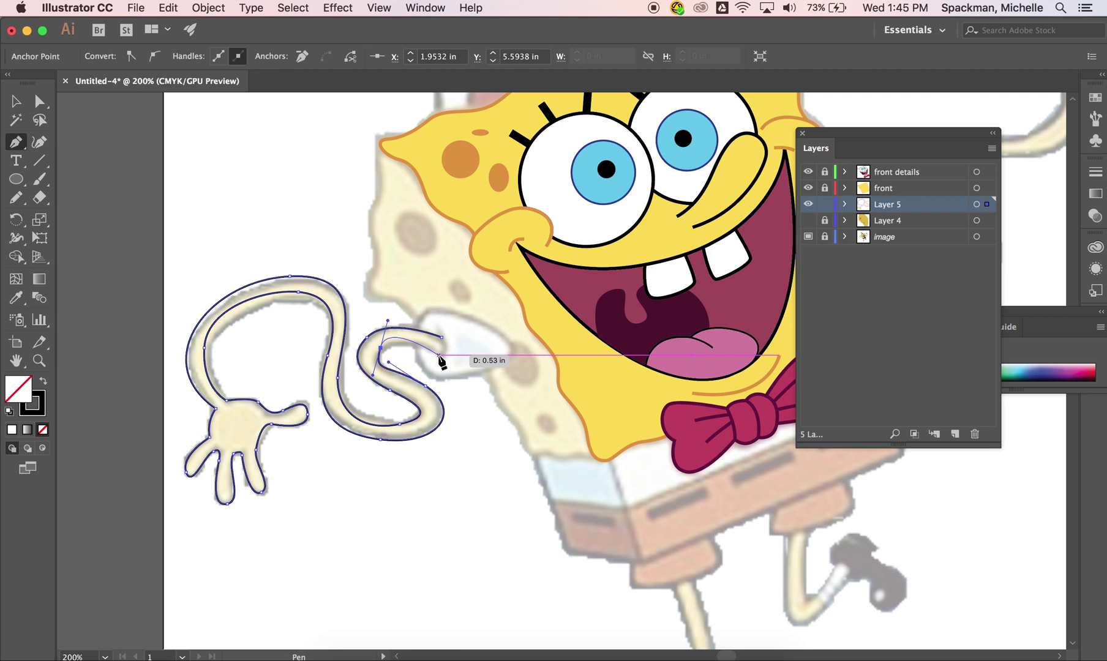
left_click_drag(440, 355, 448, 353)
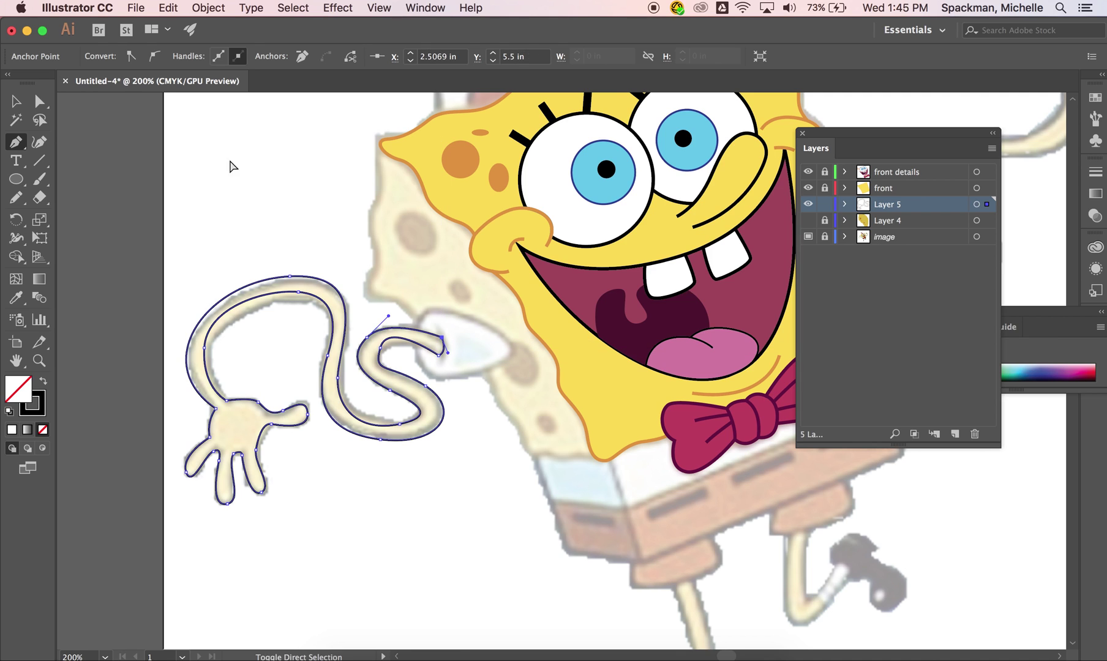
left_click(233, 166, "super")
Step: Reshape the arm outline's inner bend nearest the sleeve with Direct Selection so that it follows the reference more closely
left_click_drag(27, 83, 29, 83)
left_click(39, 101)
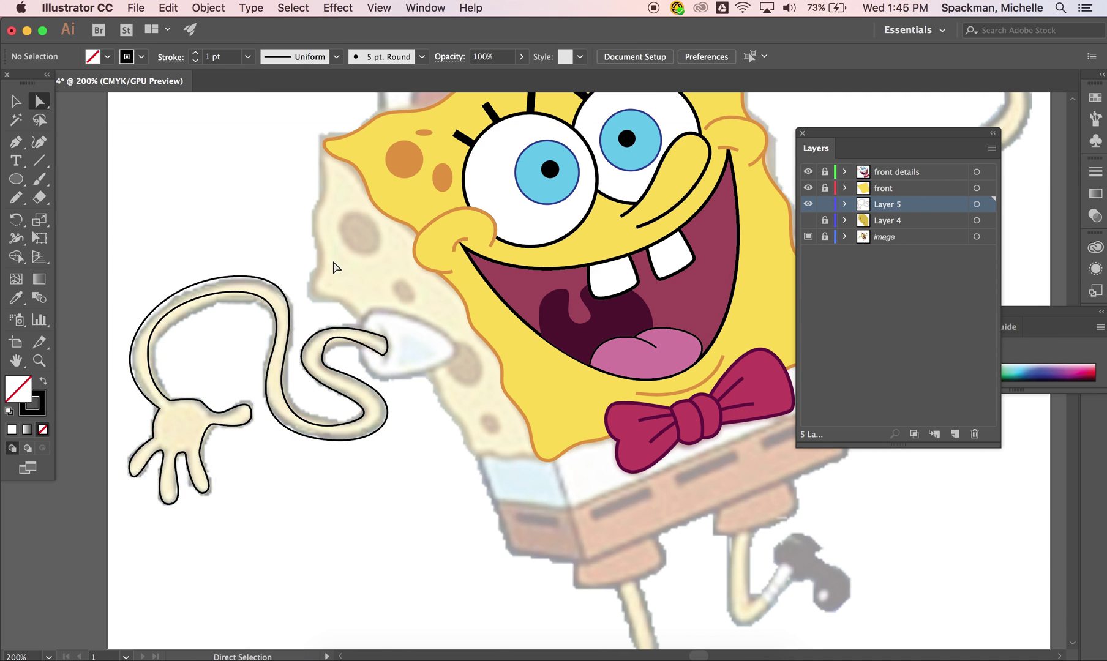
left_click_drag(28, 82, 6, 85)
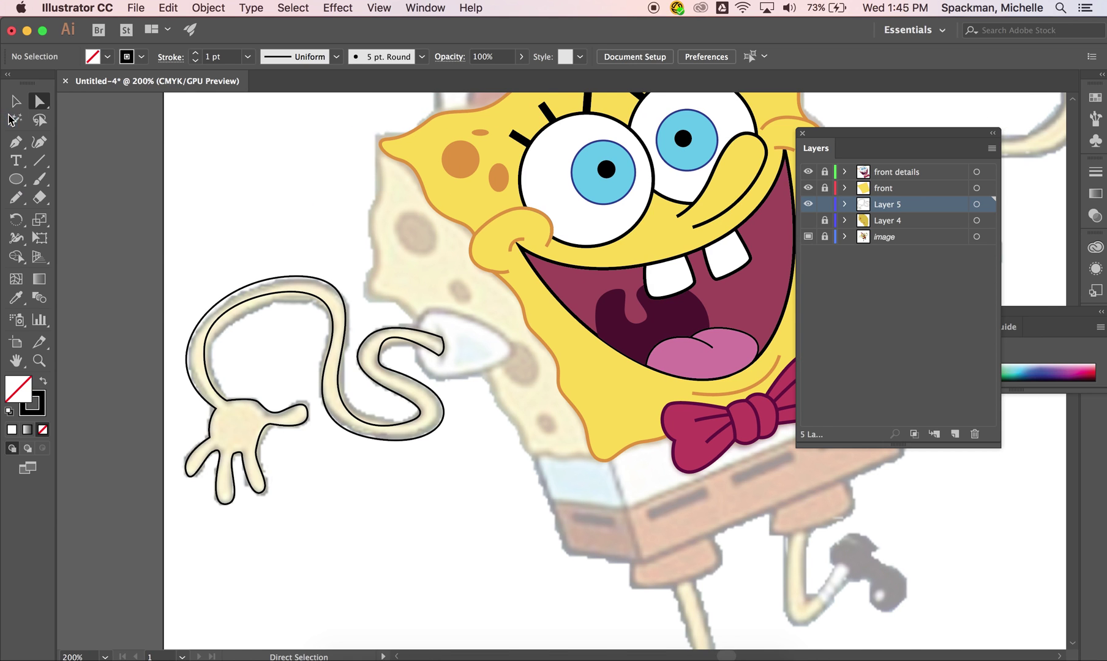
left_click(382, 359)
key("super+equal")
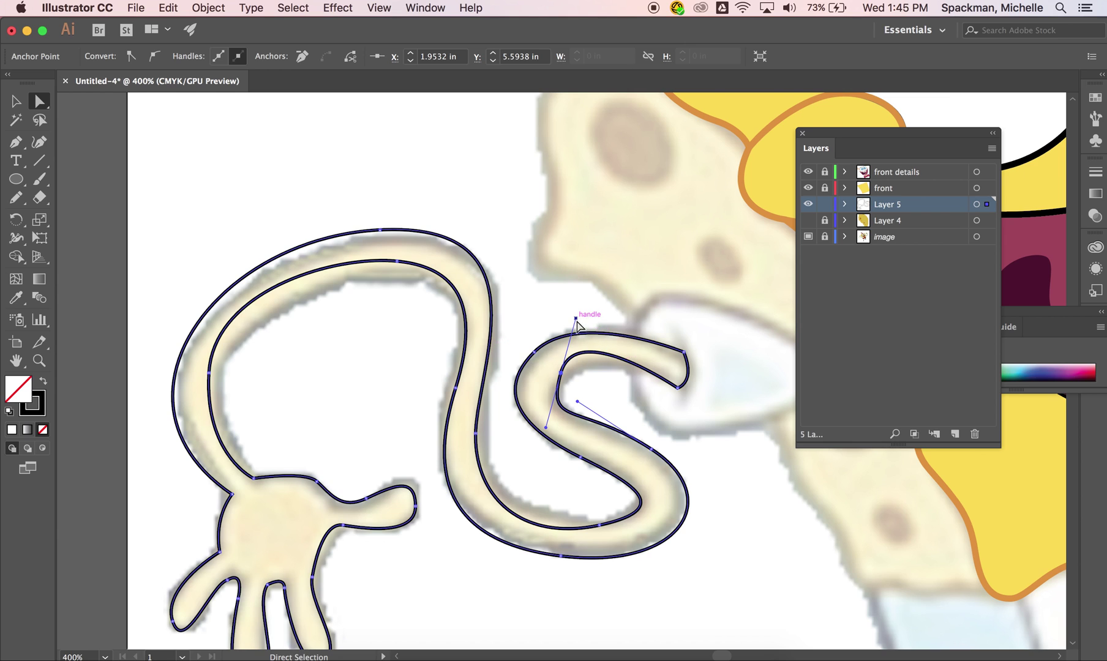
left_click_drag(580, 336, 584, 352)
left_click(625, 395)
left_click(649, 452)
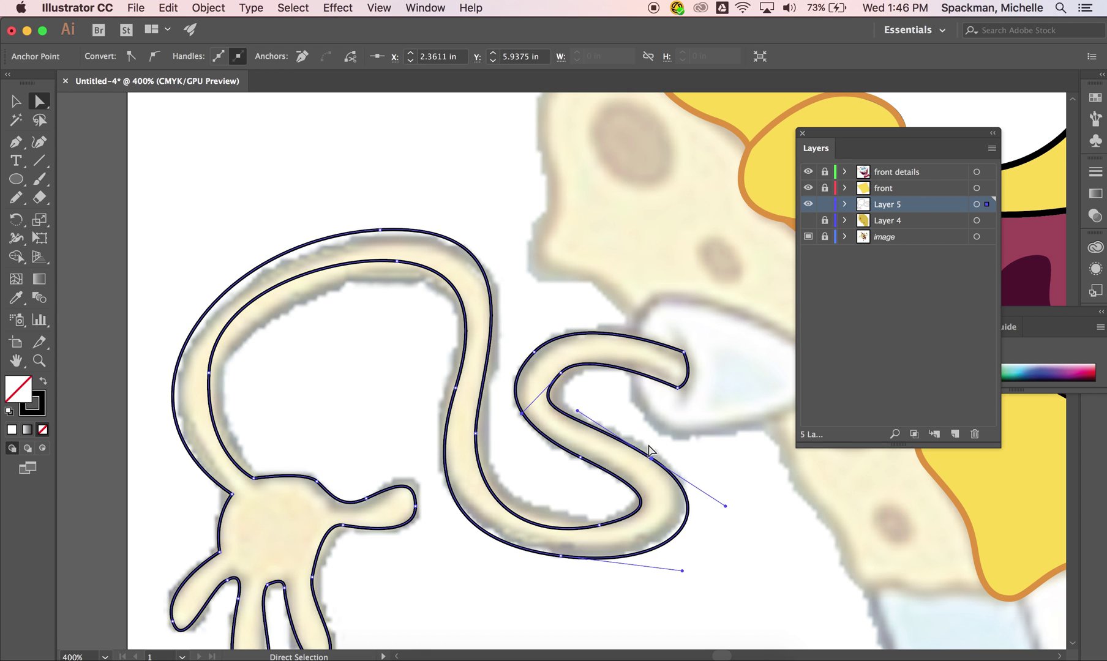
left_click(866, 564)
key("super+minus")
key("super+minus")
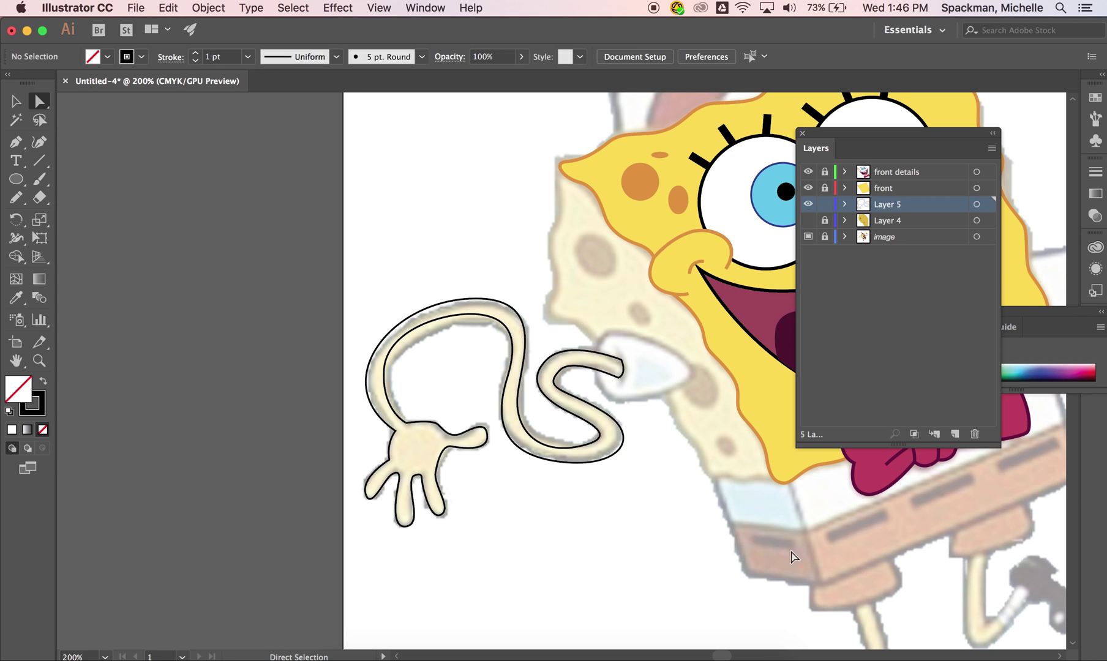
scroll(729, 522, "right", 2)
key("super+plus")
key("super+plus")
key("p")
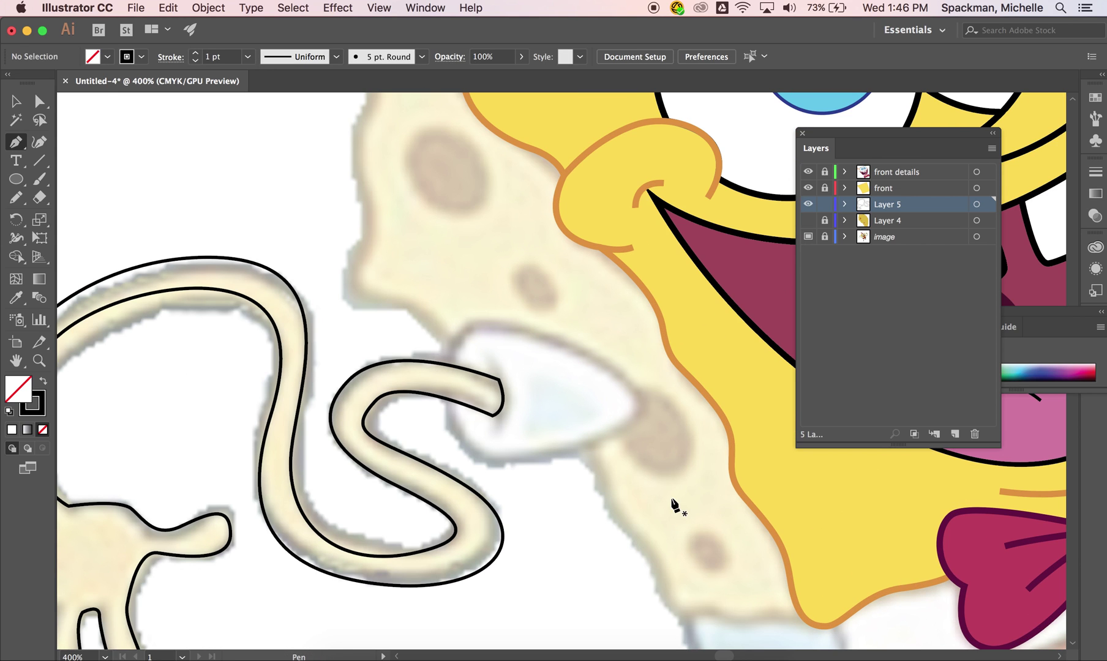
left_click(486, 355)
left_click_drag(486, 430, 486, 439)
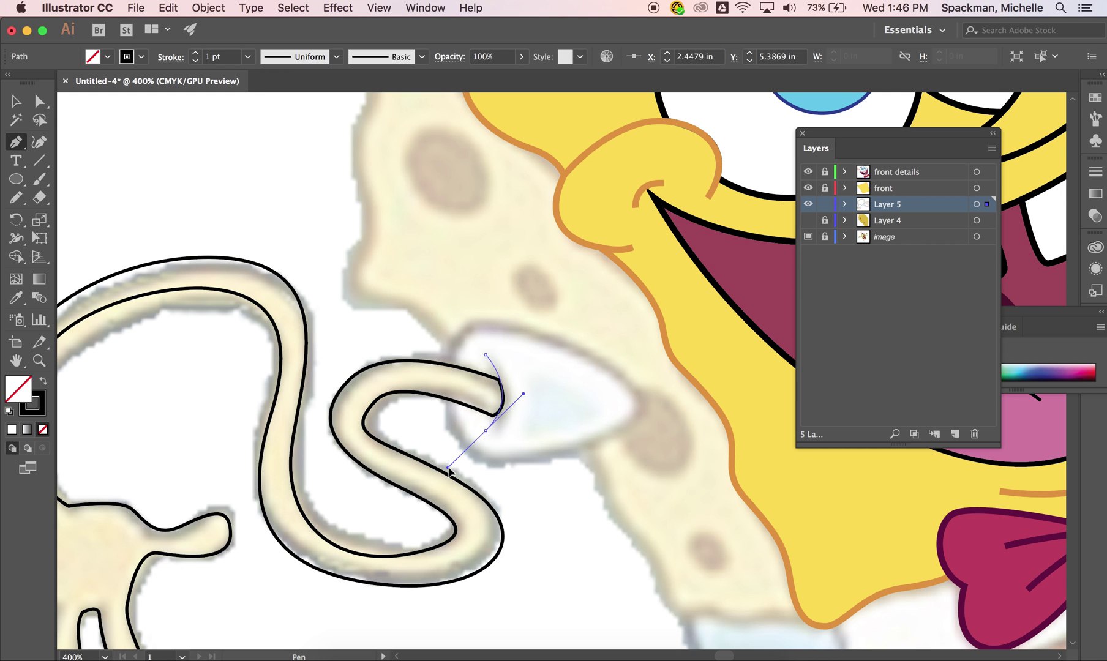
key("super+z")
key("super+z")
Step: Draw two short straight lines outward from the arm's end corners to mark the sleeve opening
left_click(499, 381)
left_click(486, 355)
key("Escape")
left_click(494, 417)
left_click(482, 429)
left_click(531, 346, "super")
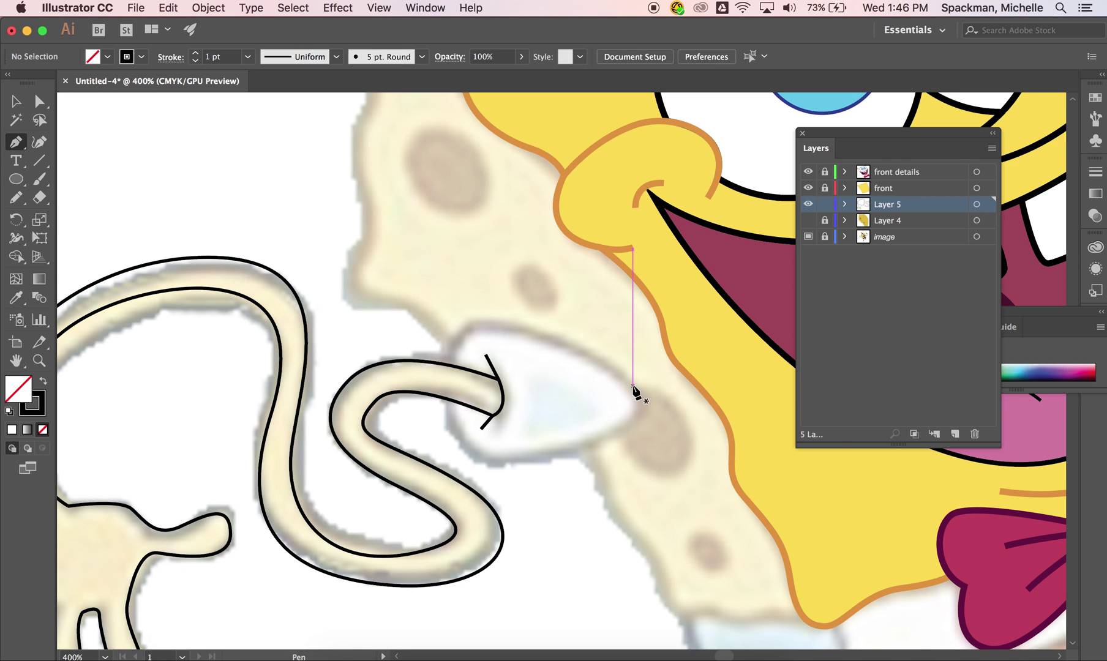
Step: Trace the white sleeve as a closed, rounded teardrop path around the arm's end and deselect it
left_click_drag(564, 346, 639, 416)
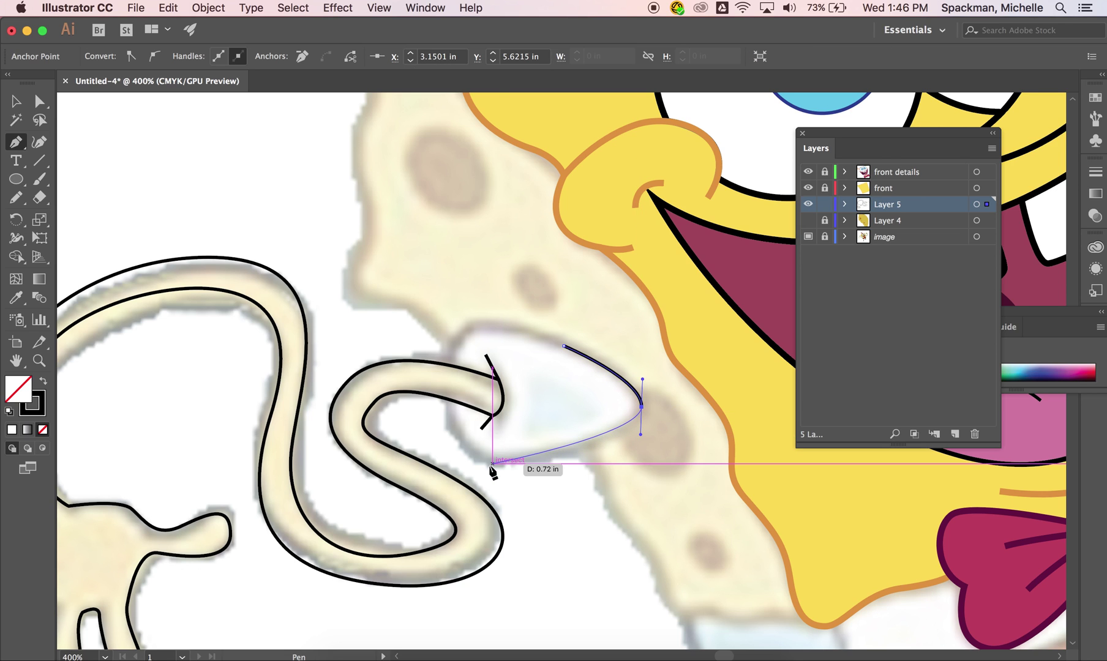
left_click_drag(483, 463, 442, 454)
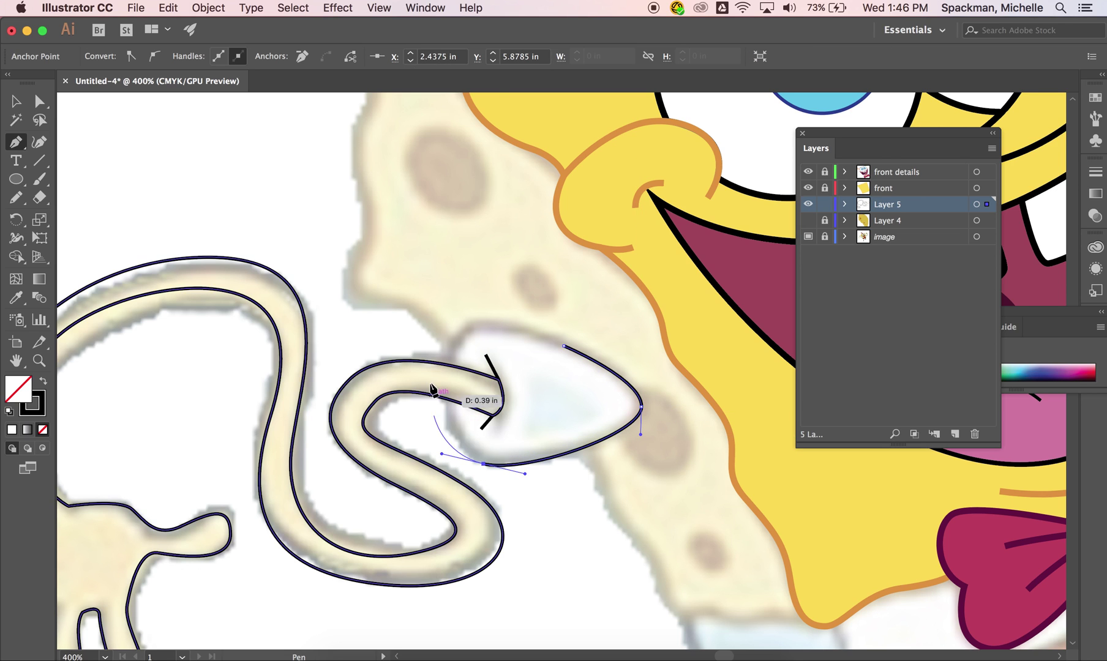
left_click_drag(449, 347, 462, 294)
left_click(564, 346)
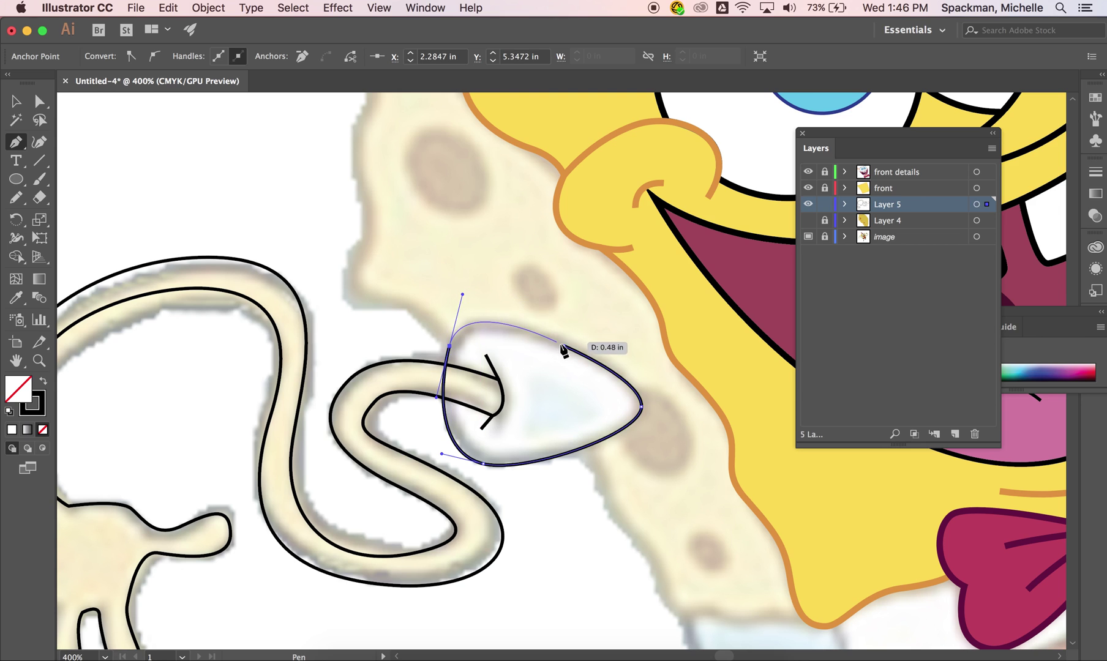
left_click(591, 366, "super")
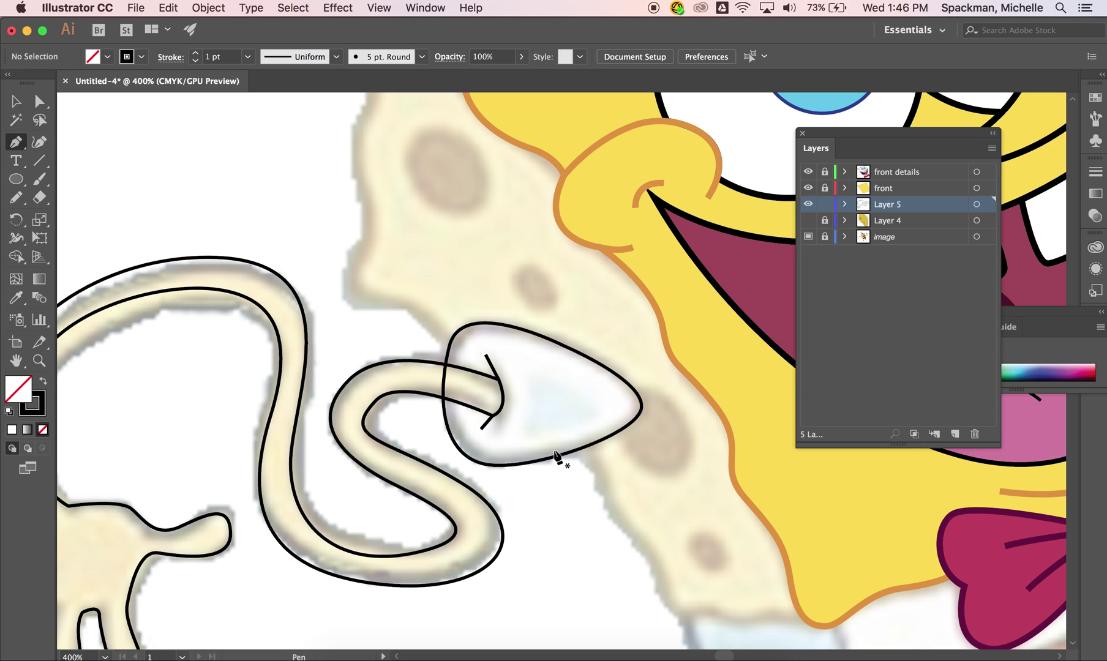
Step: Send the sleeve outline to the back, behind the arm, and deselect it
key("v")
left_click(581, 450)
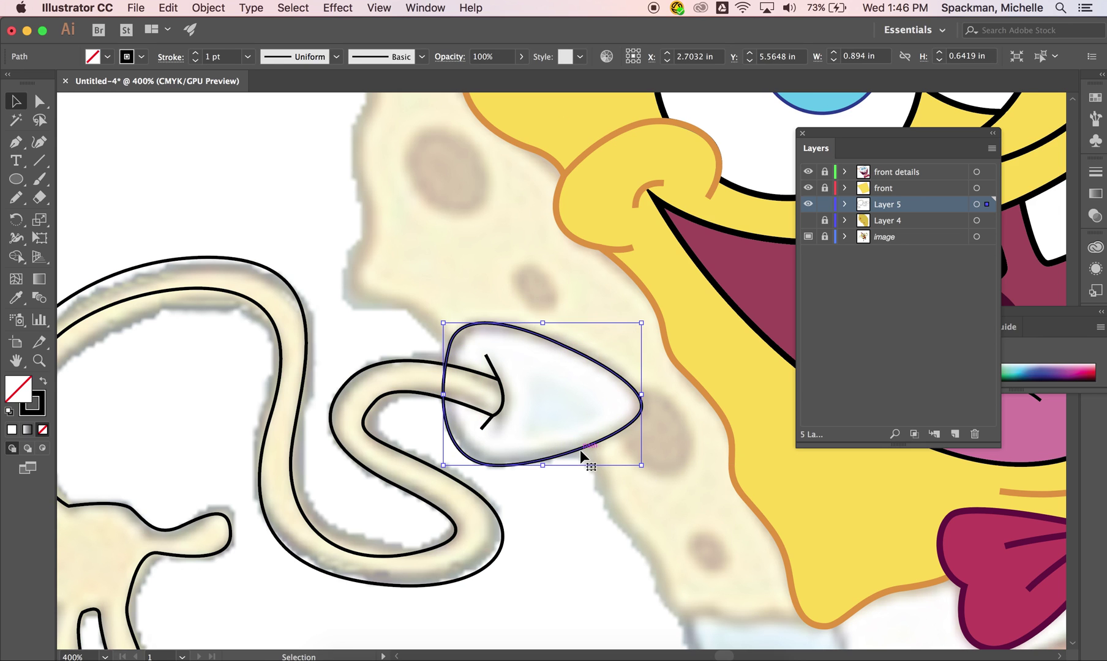
right_click(579, 449)
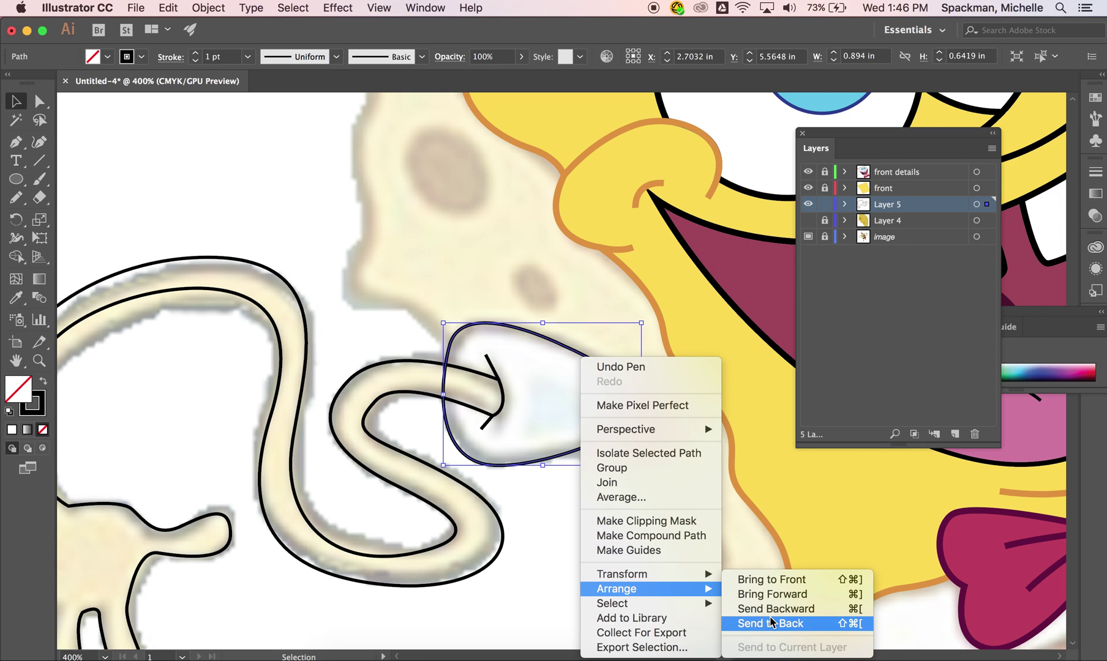
left_click(770, 623)
left_click(561, 402)
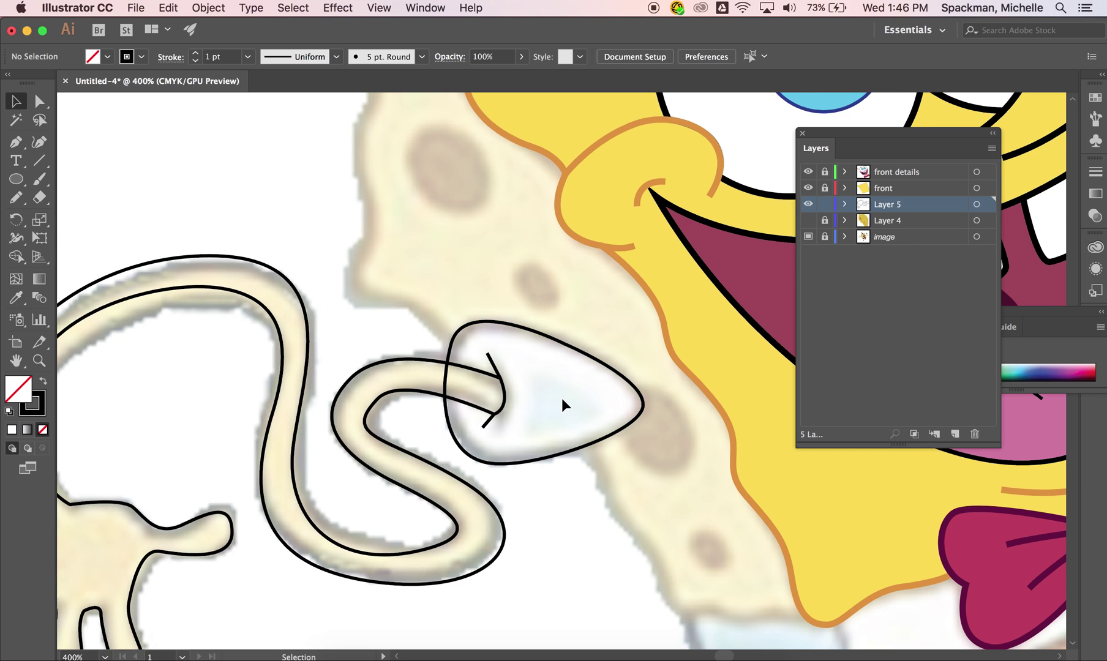
Step: Copy the face's yellow fill and 2 pt orange stroke onto the arm and hand path with the Eyedropper, then deselect
scroll(562, 399, "down", 3)
scroll(562, 399, "left", 3)
key("super+minus")
key("super+minus")
scroll(561, 399, "right", 2)
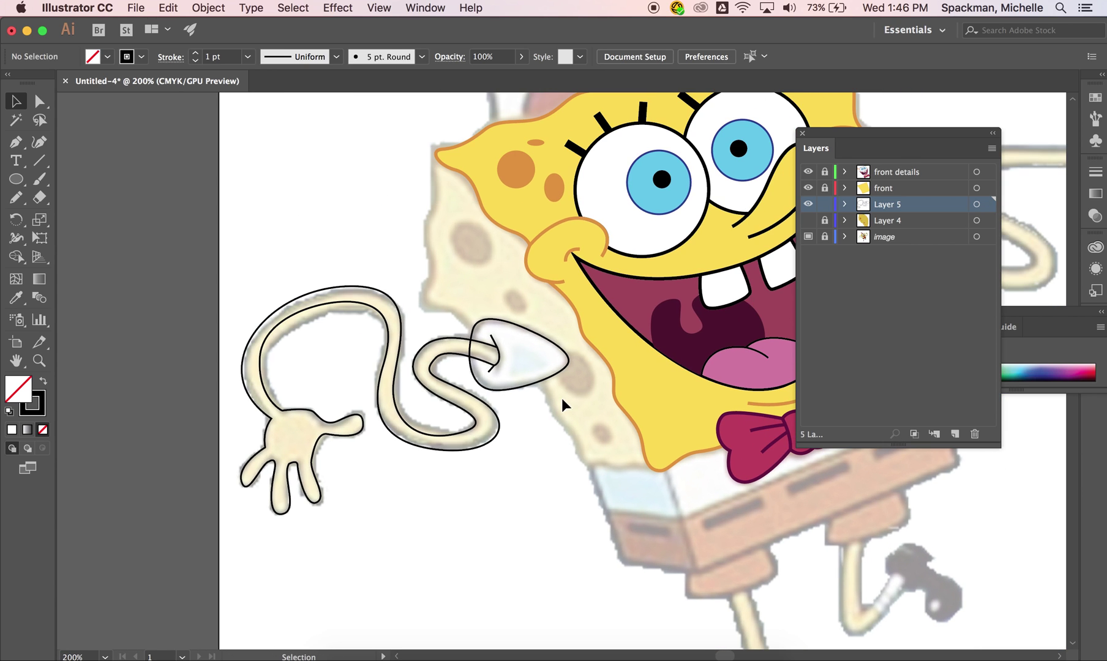
left_click(441, 388)
left_click(16, 297)
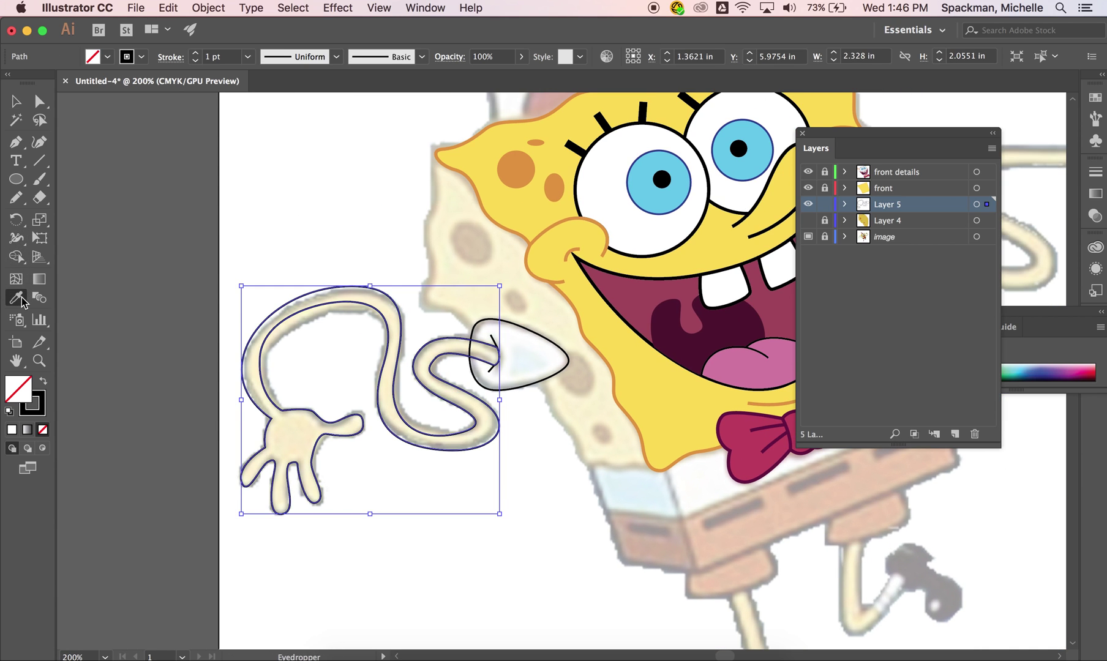
left_click(533, 216)
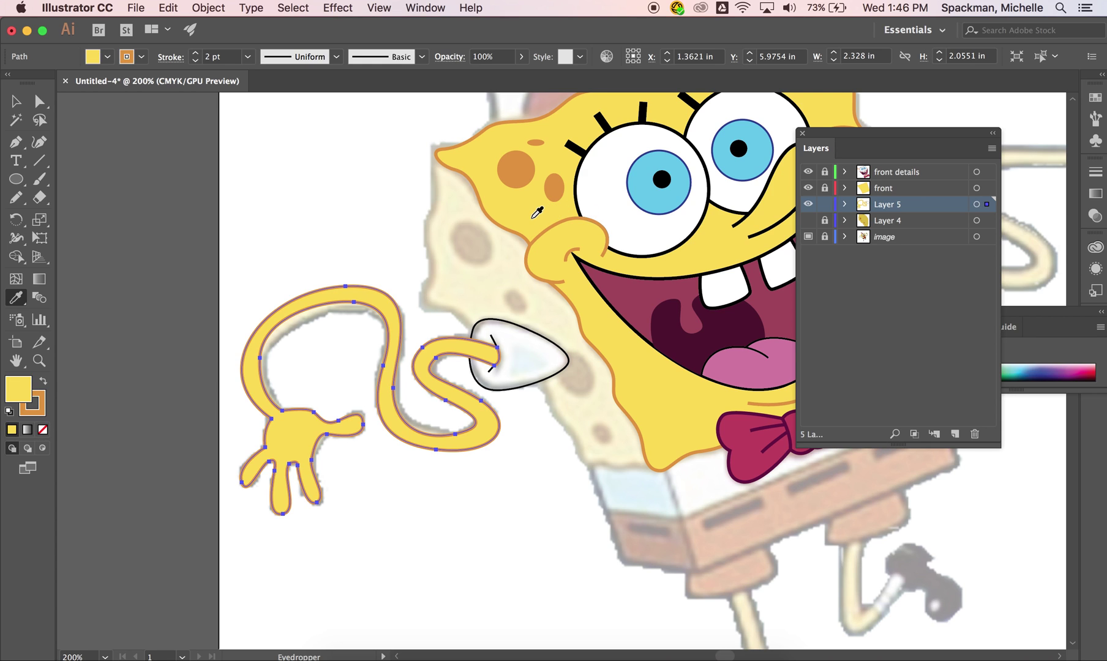
key("super+shift+a")
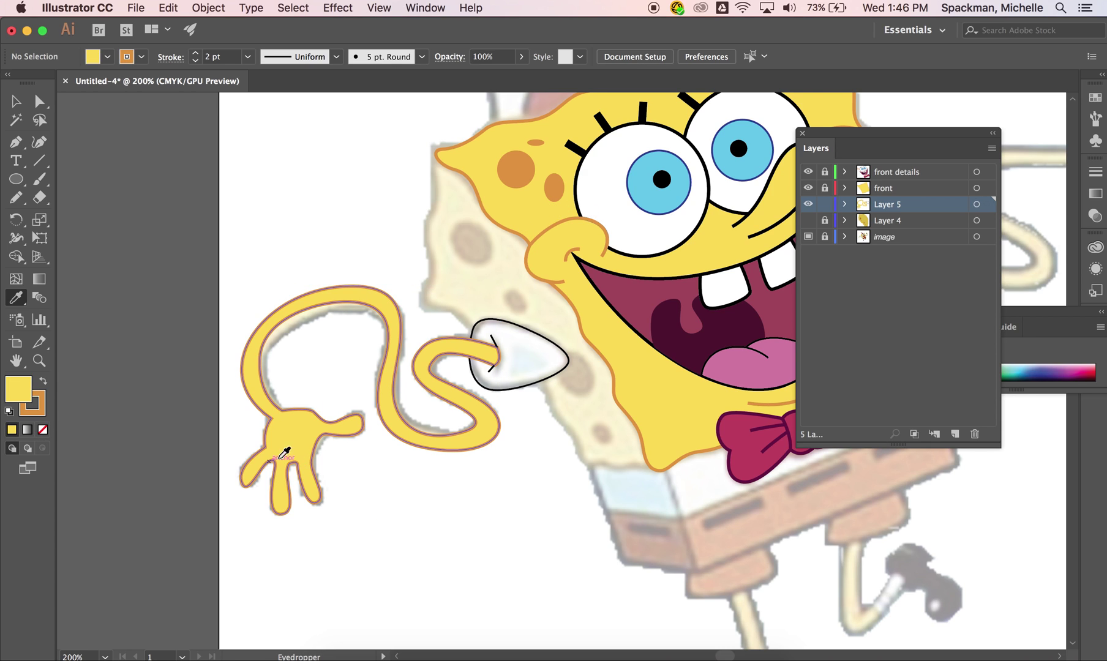
Step: Delete the short straight lines at the arm's end inside the sleeve
key("v")
key("super+equal")
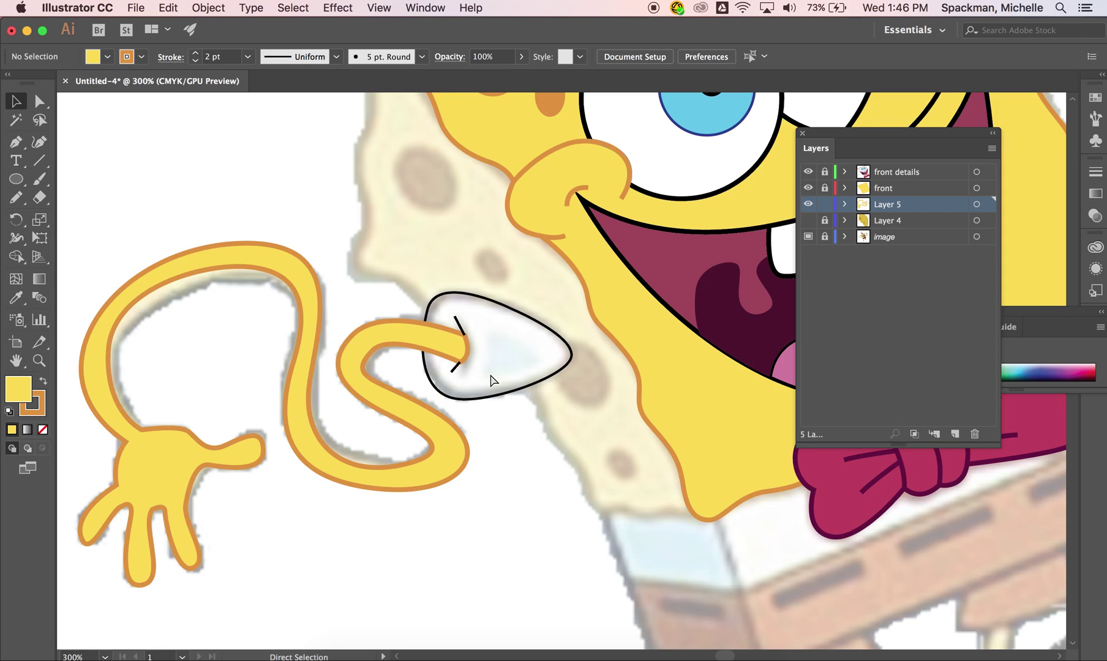
key("super+equal")
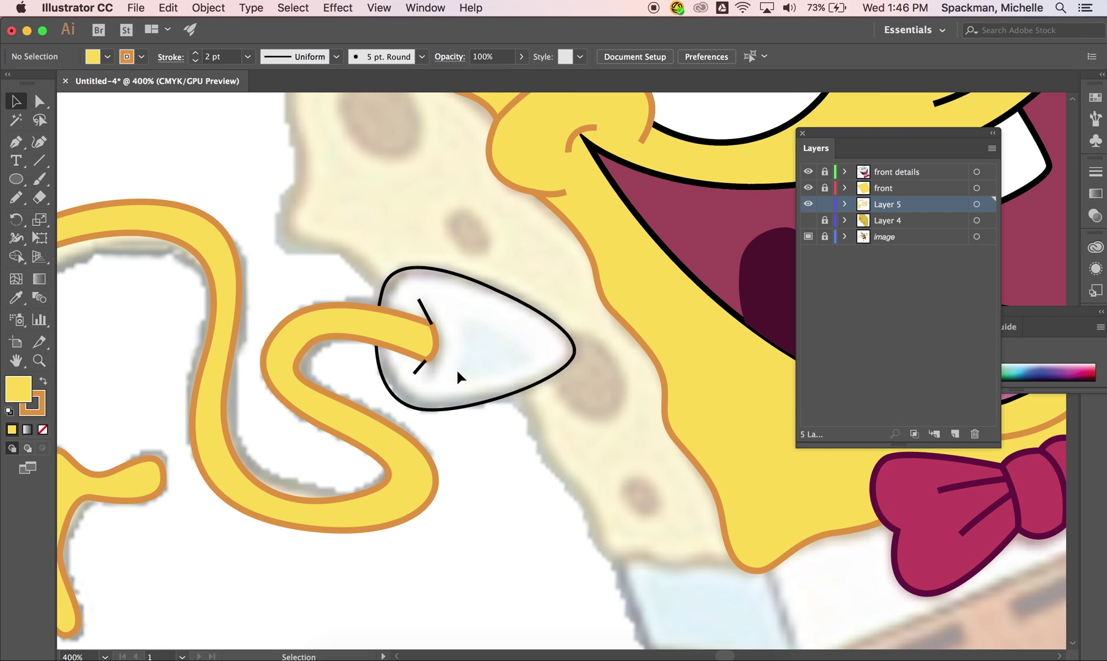
left_click(416, 370)
key("Delete")
Step: Draw one curved open line across the arm's end for the sleeve opening and deselect it
key("p")
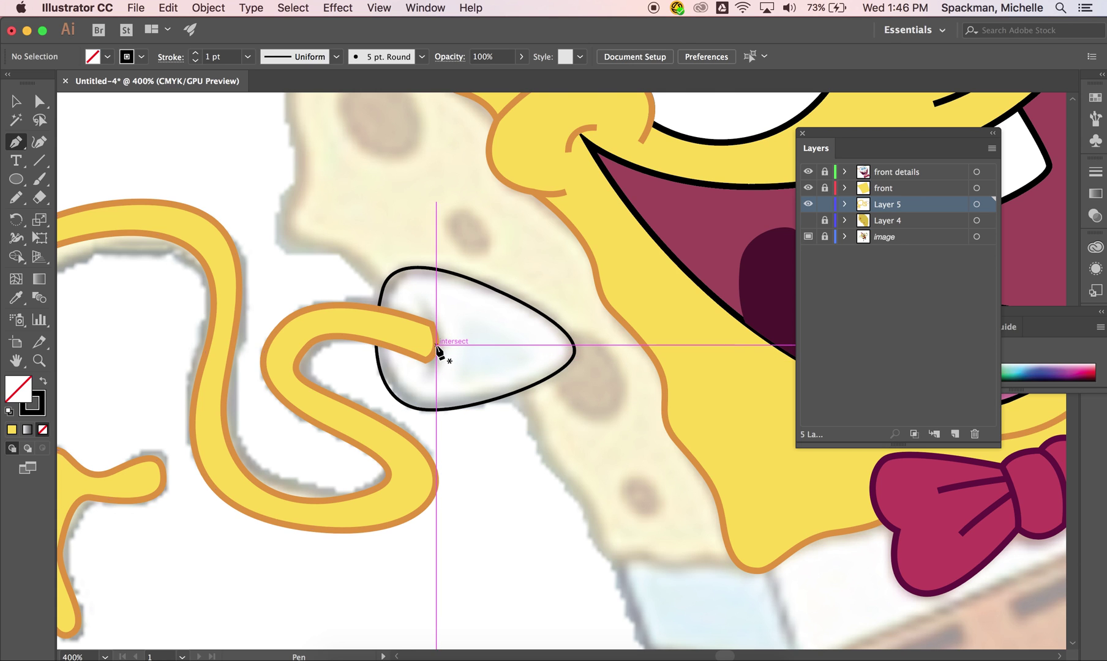
left_click_drag(435, 343, 420, 305)
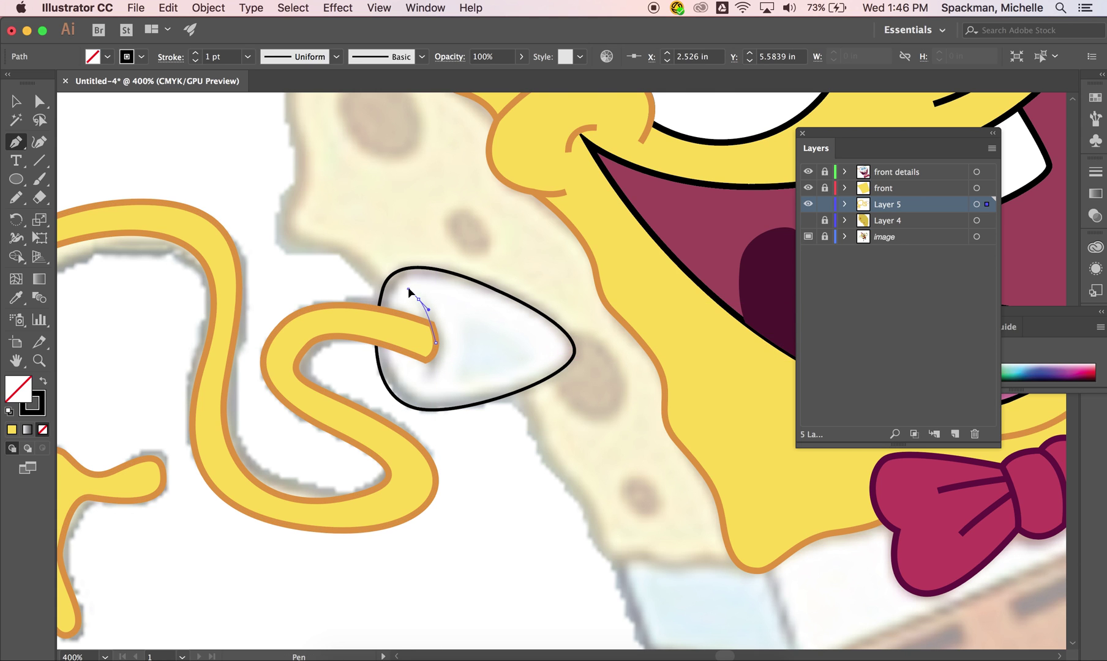
key("Escape")
left_click(435, 344)
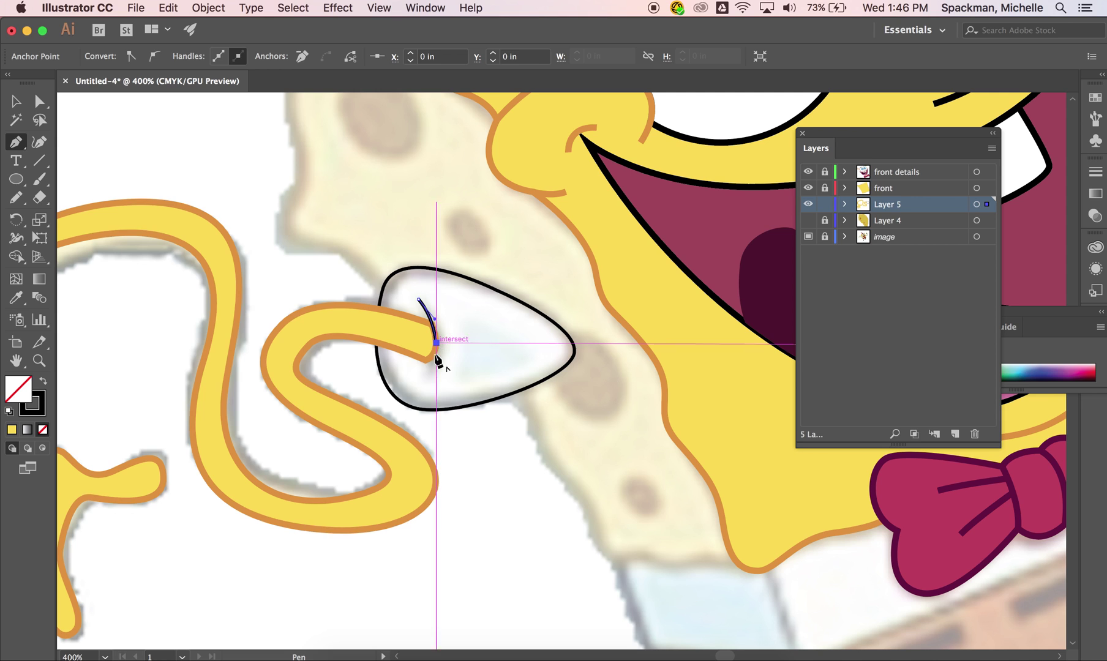
left_click_drag(420, 377, 401, 390)
left_click(403, 398, "super")
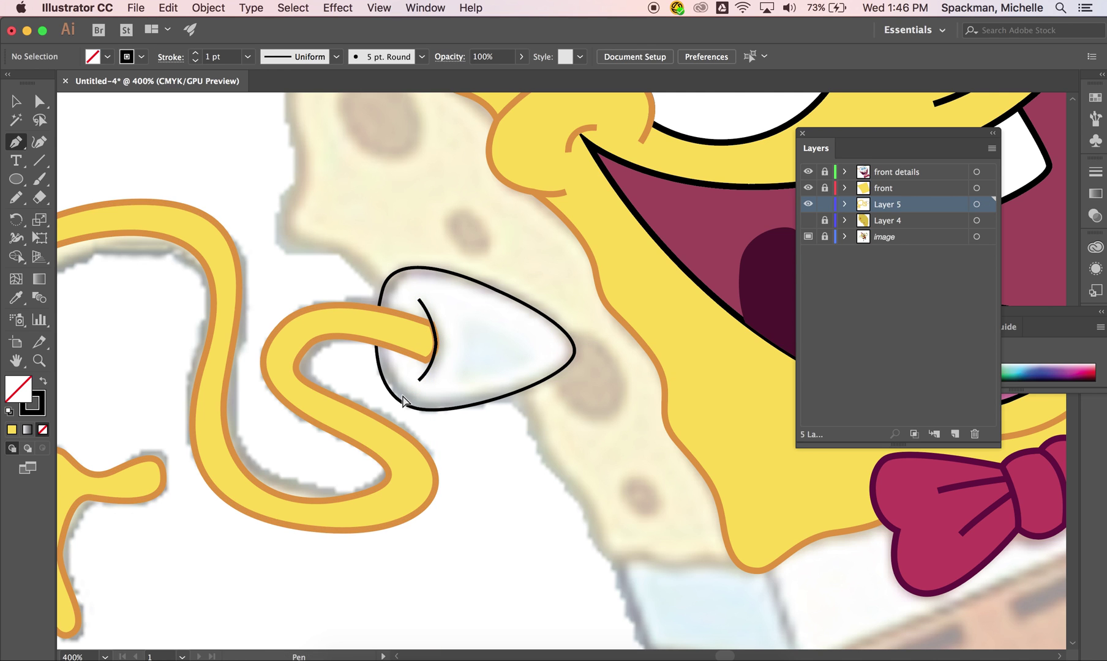
Step: Set the stroke of the curved sleeve-opening line to 2 pt and deselect it
key("super+minus")
key("v")
left_click(465, 367)
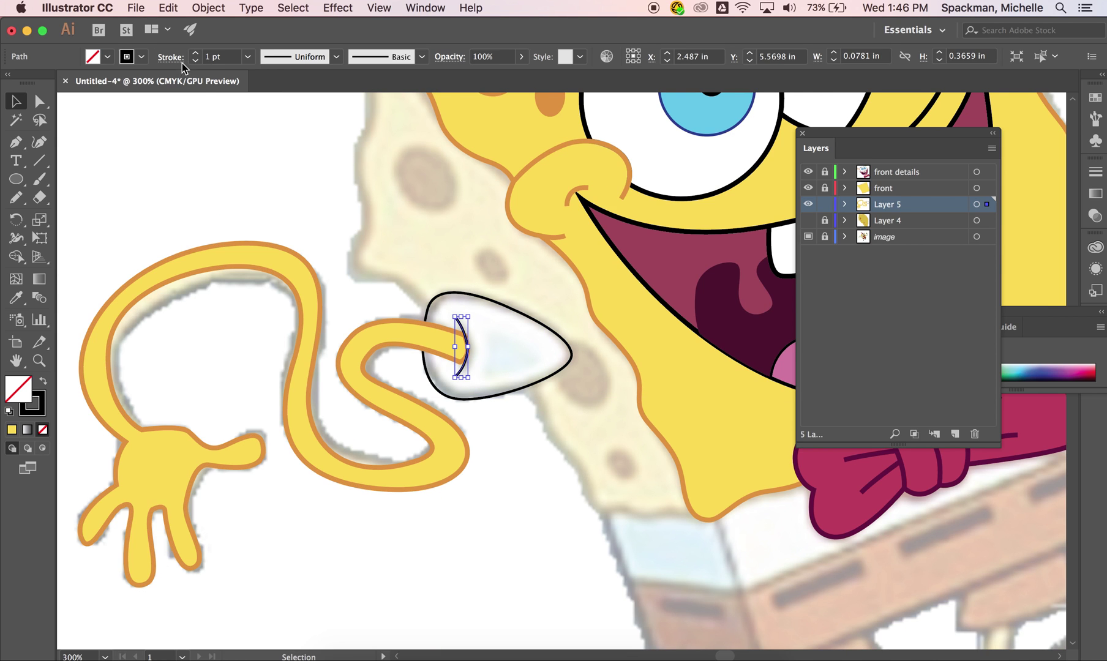
left_click(503, 320)
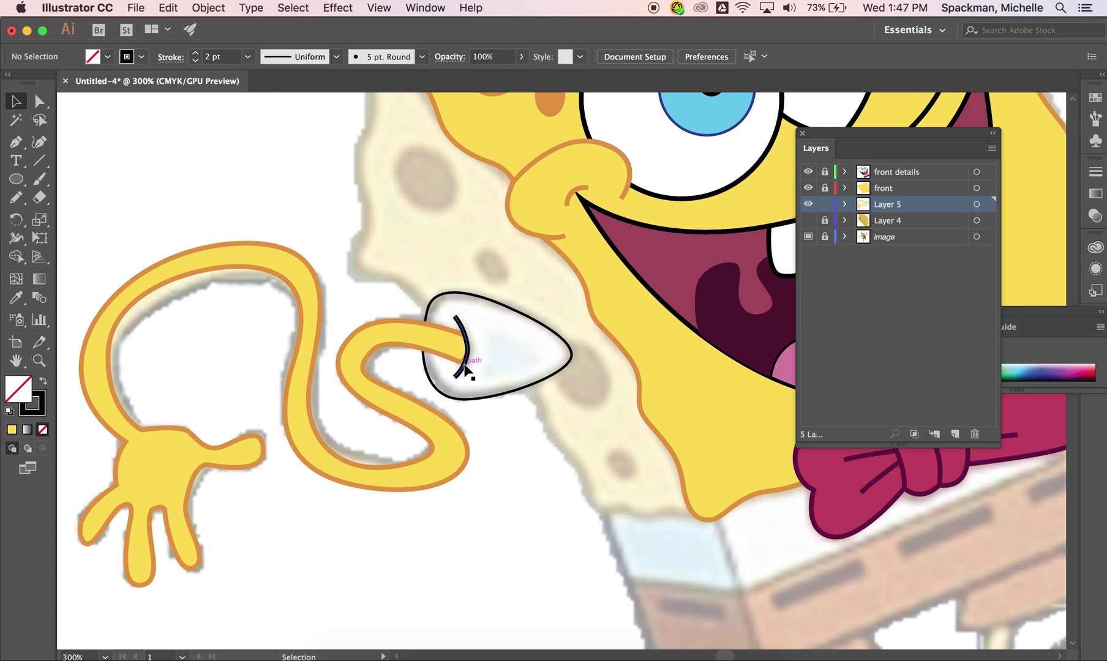
Step: Adjust the arm's lower end corner and its end-curve handle with Direct Selection so the arm meets the sleeve-opening line
key("a")
key("super+equal")
key("super+equal")
key("super+equal")
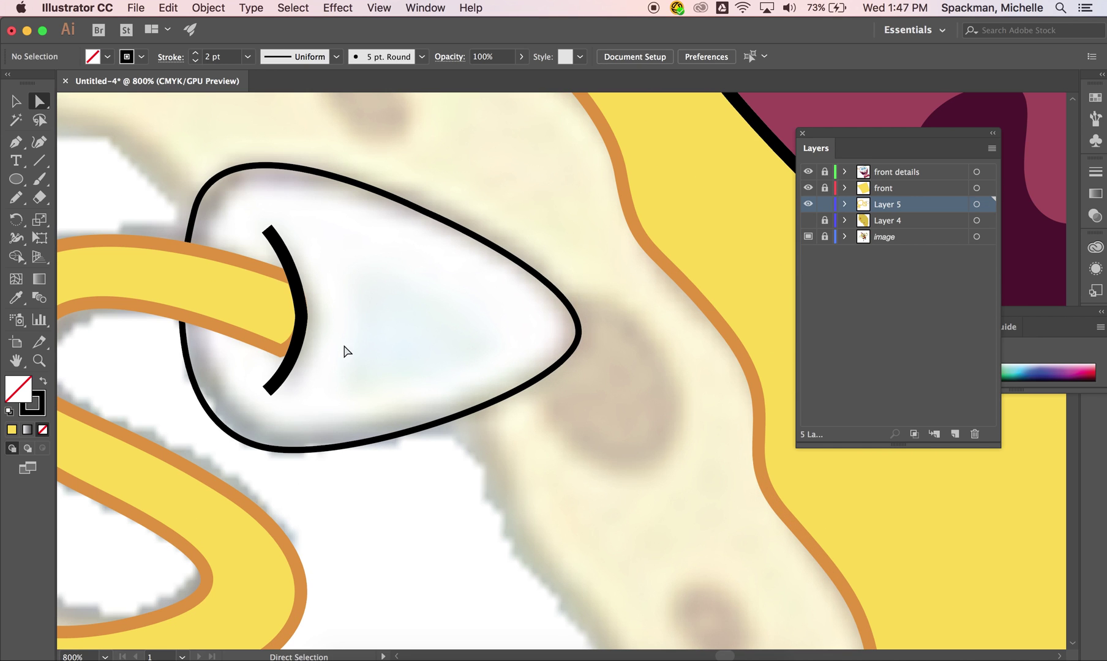
left_click(281, 351)
key("Down")
key("Down")
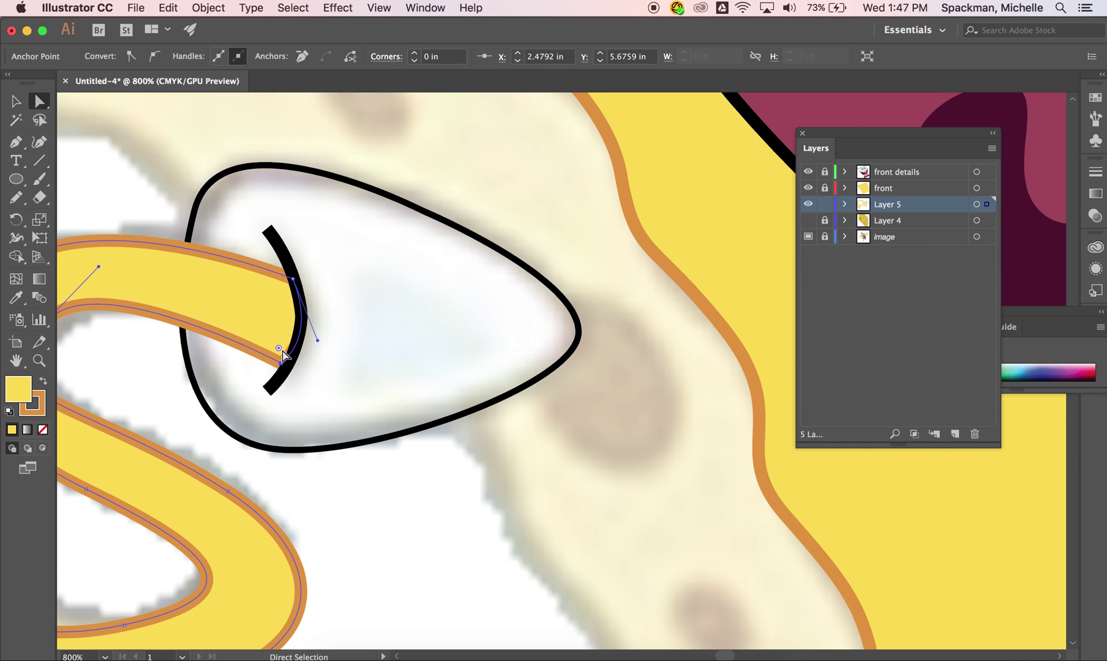
left_click_drag(318, 341, 312, 336)
left_click(354, 354)
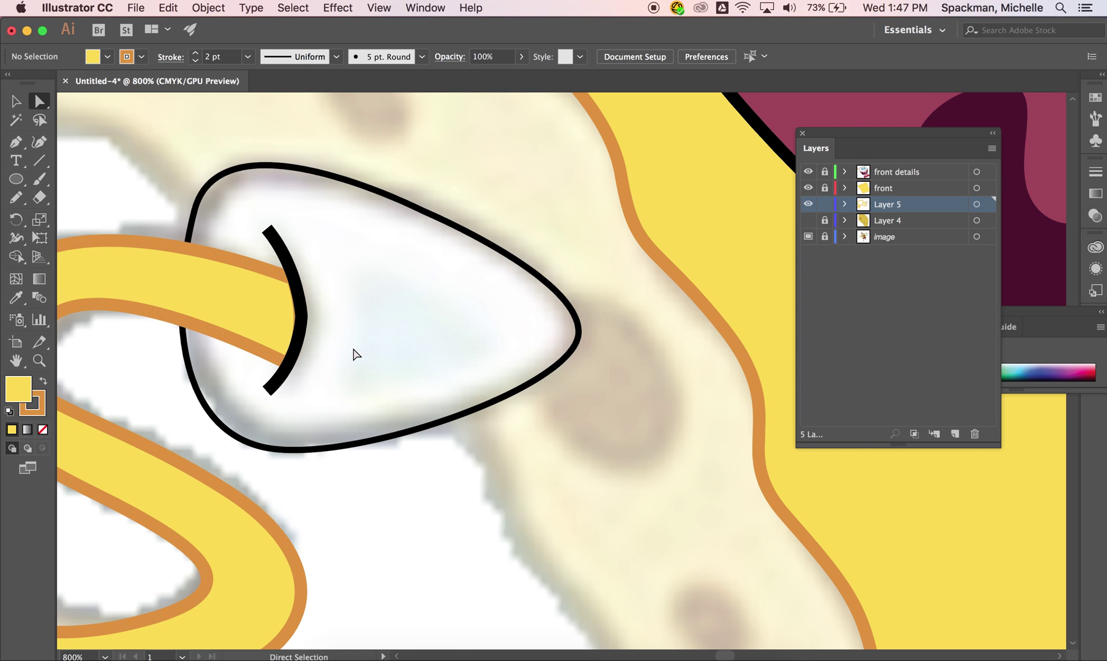
Step: Give the sleeve outline the eye's white fill and 2 pt black stroke with the Eyedropper, then deselect
key("super+minus")
key("super+minus")
key("v")
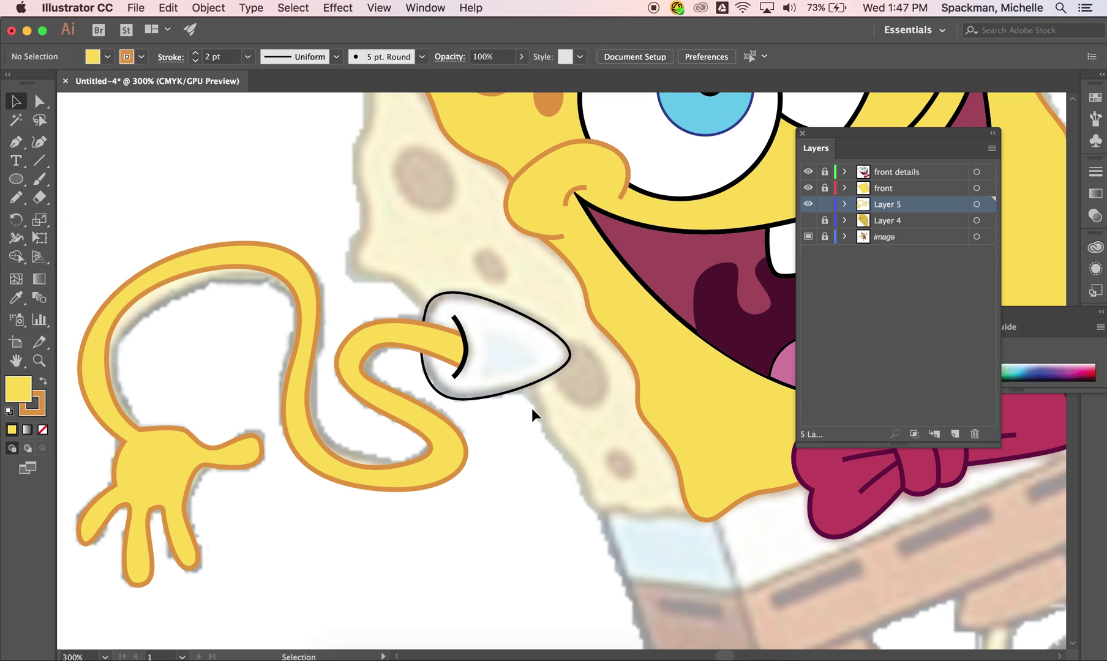
left_click(507, 400)
key("i")
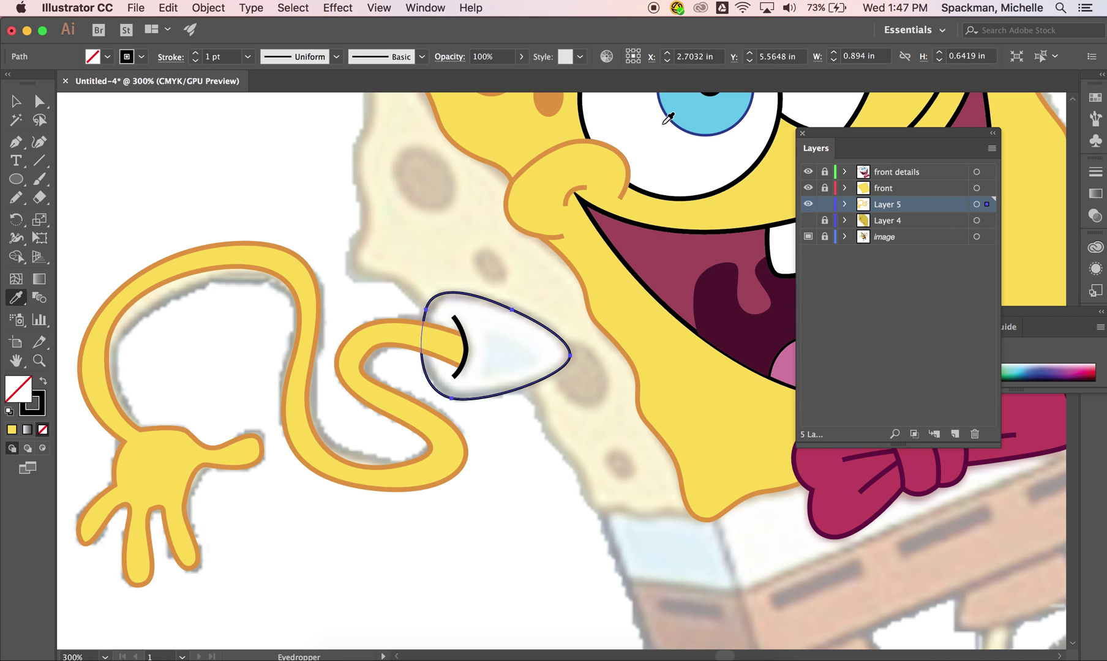
left_click(664, 137)
key("super+shift+a")
key("super+minus")
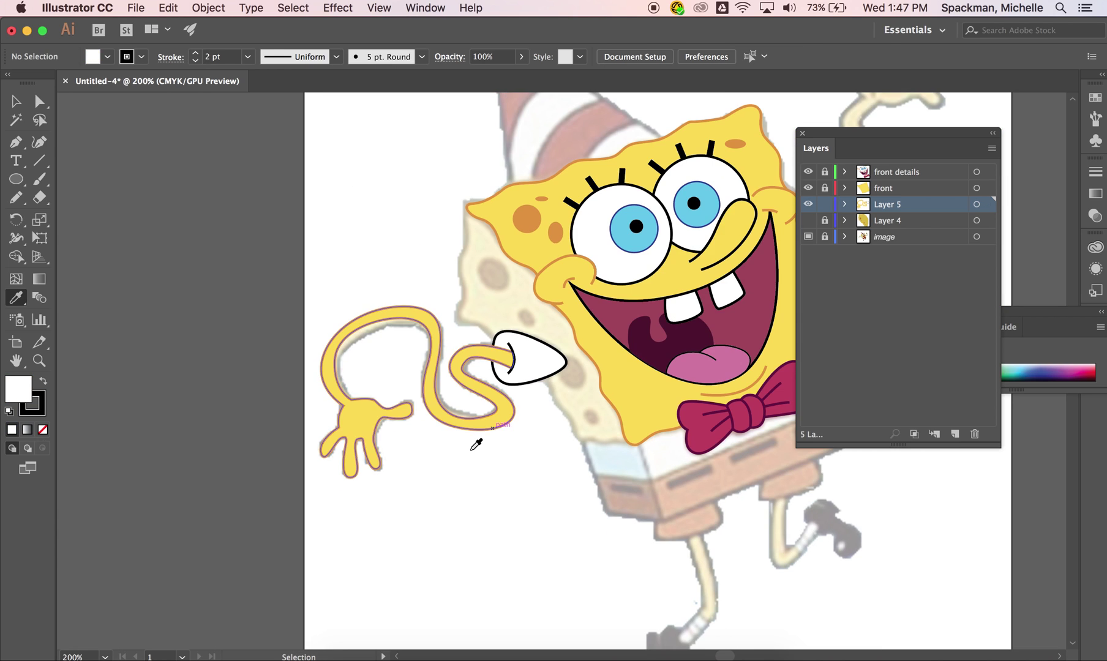
Step: Make Layer 4, which holds the sponge's shaded side, visible and switch to the Selection tool
scroll(463, 360, "right", 3)
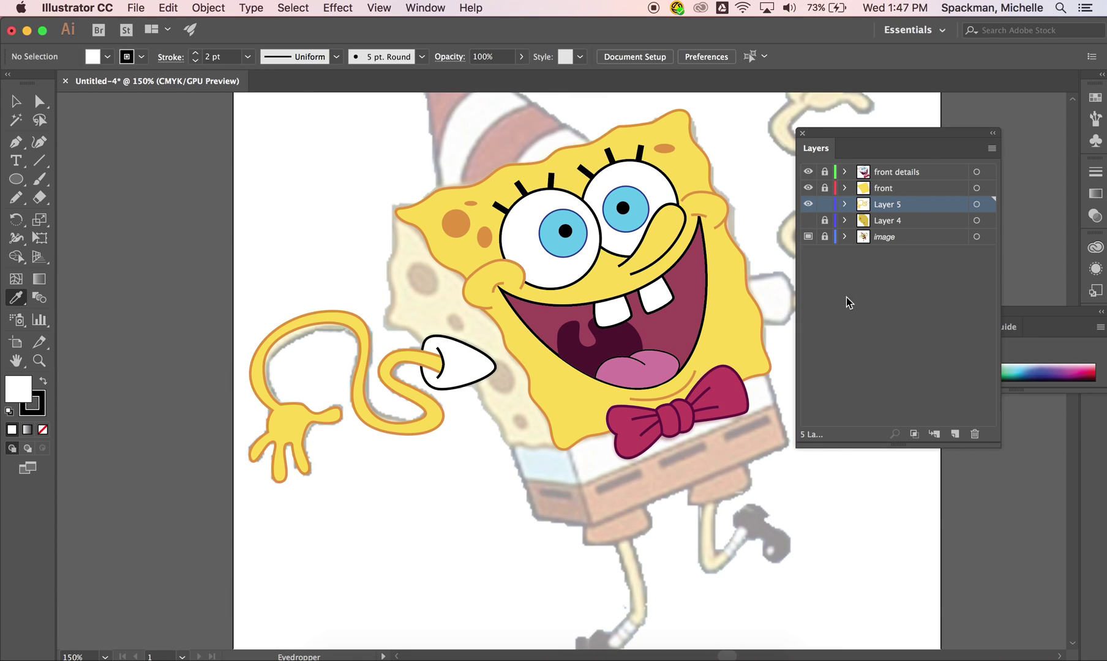
left_click(808, 222)
left_click(16, 101)
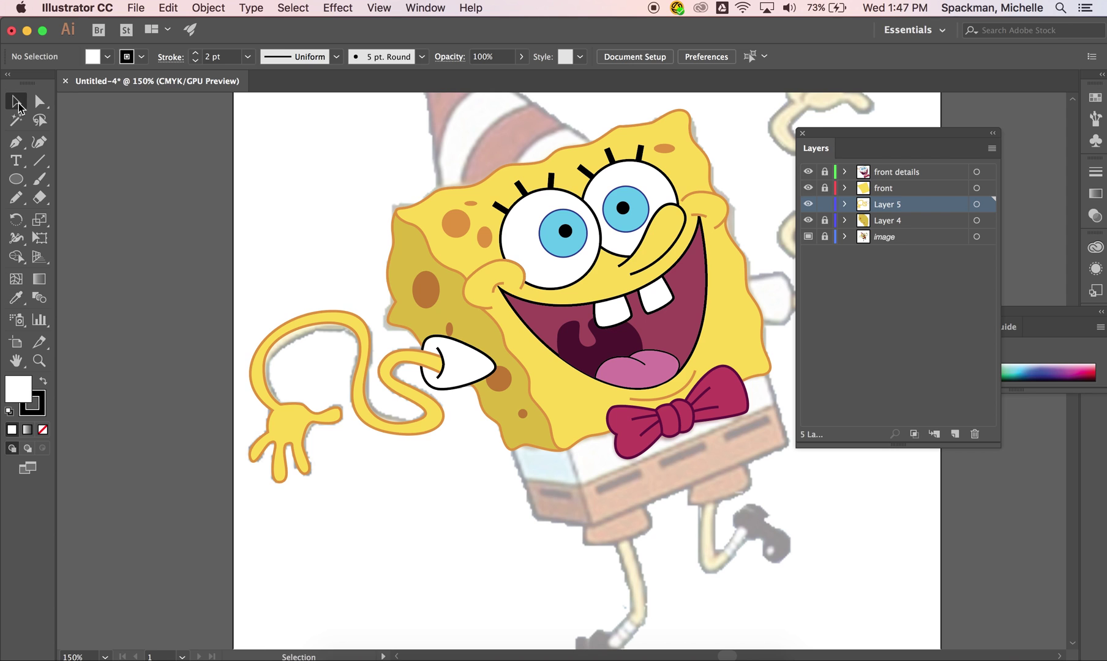
scroll(297, 244, "right", 3)
scroll(296, 243, "right", 2)
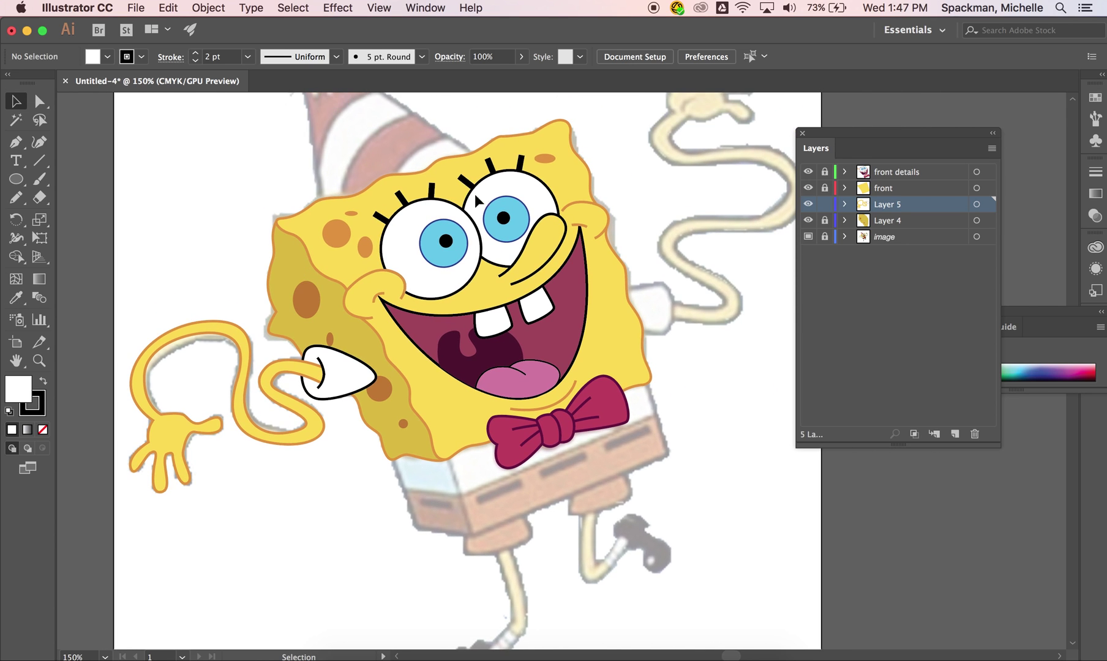
Step: Rename Layer 4 as "side" and Layer 5 as "arm", and lock the arm layer
left_click(907, 238)
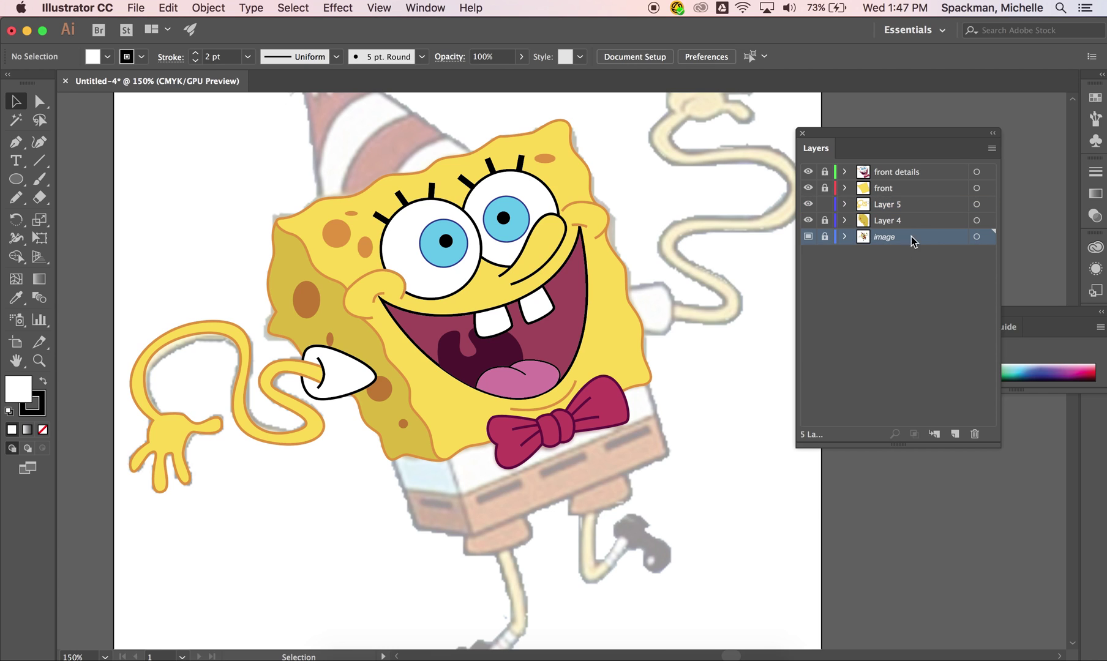
double_click(891, 222)
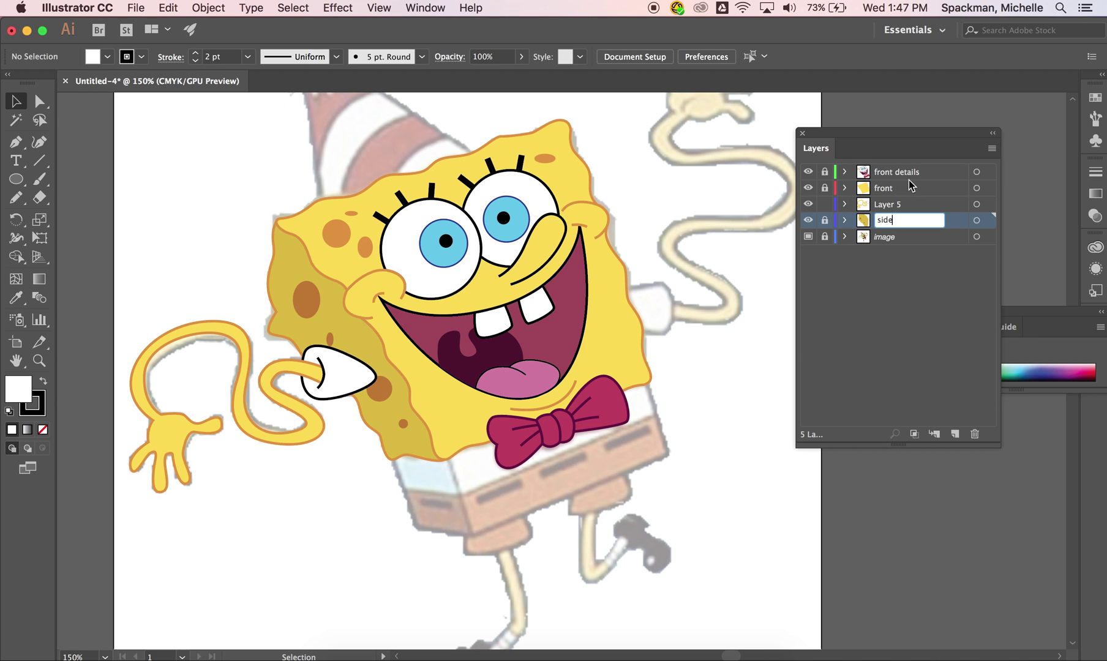
double_click(902, 204)
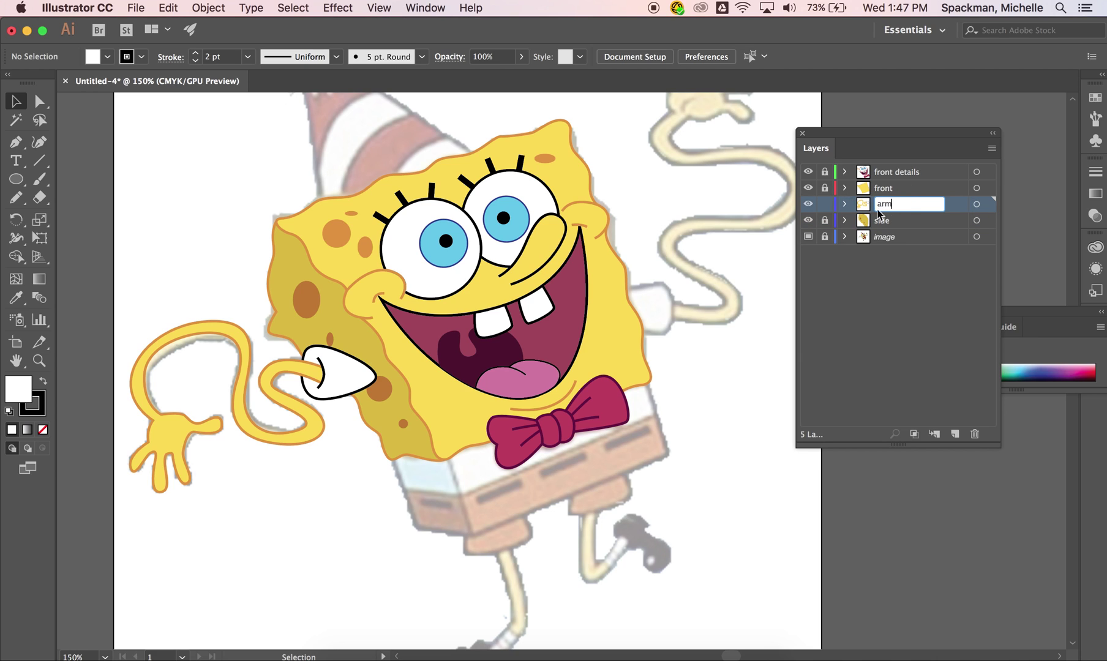
type("arm")
left_click(825, 205)
Step: Create a new layer directly above the image layer and activate the Pen tool over the shirt area
left_click(907, 240)
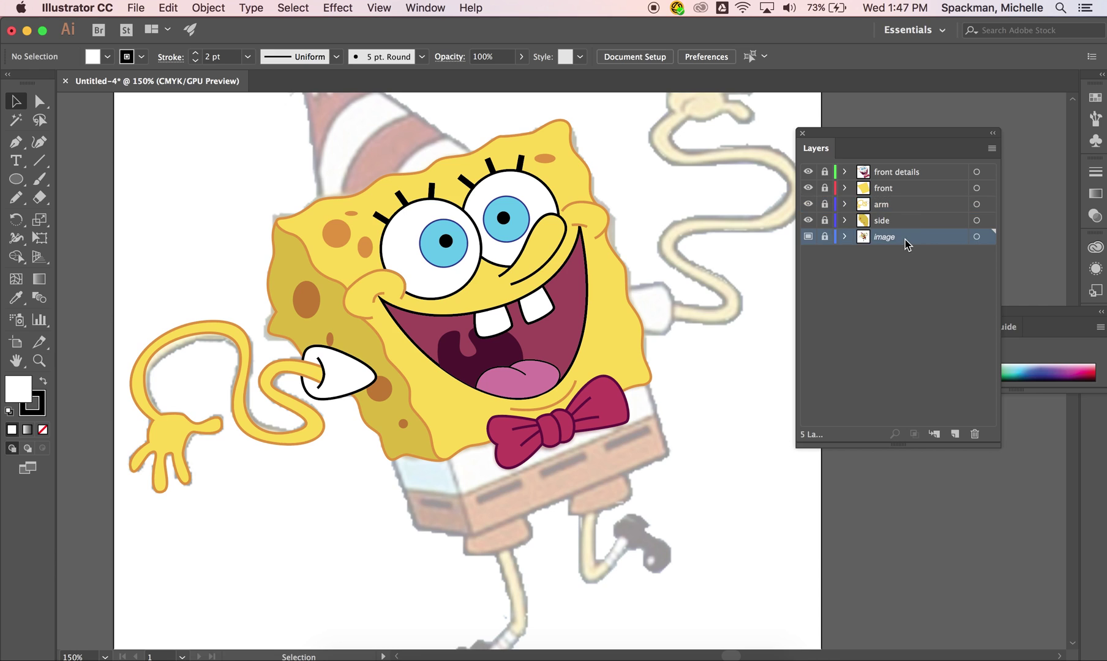
left_click(955, 434)
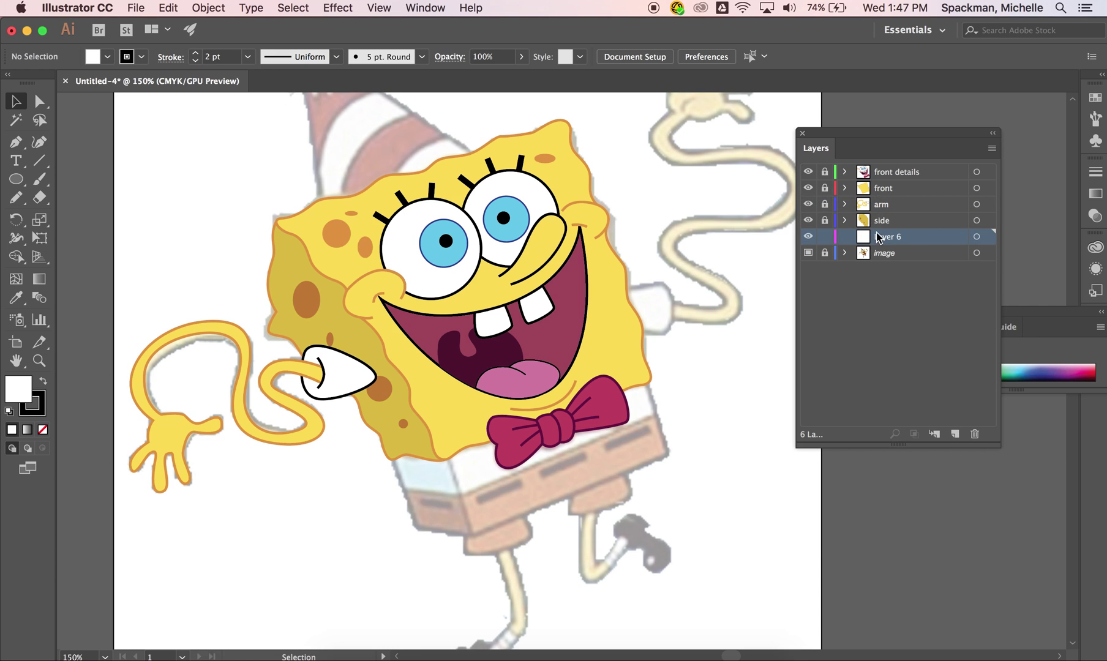
mouse_move(899, 229)
left_mouse_down()
mouse_move(898, 195)
mouse_move(894, 244)
left_mouse_up()
scroll(379, 361, "down", 3)
scroll(379, 361, "right", 2)
key("p")
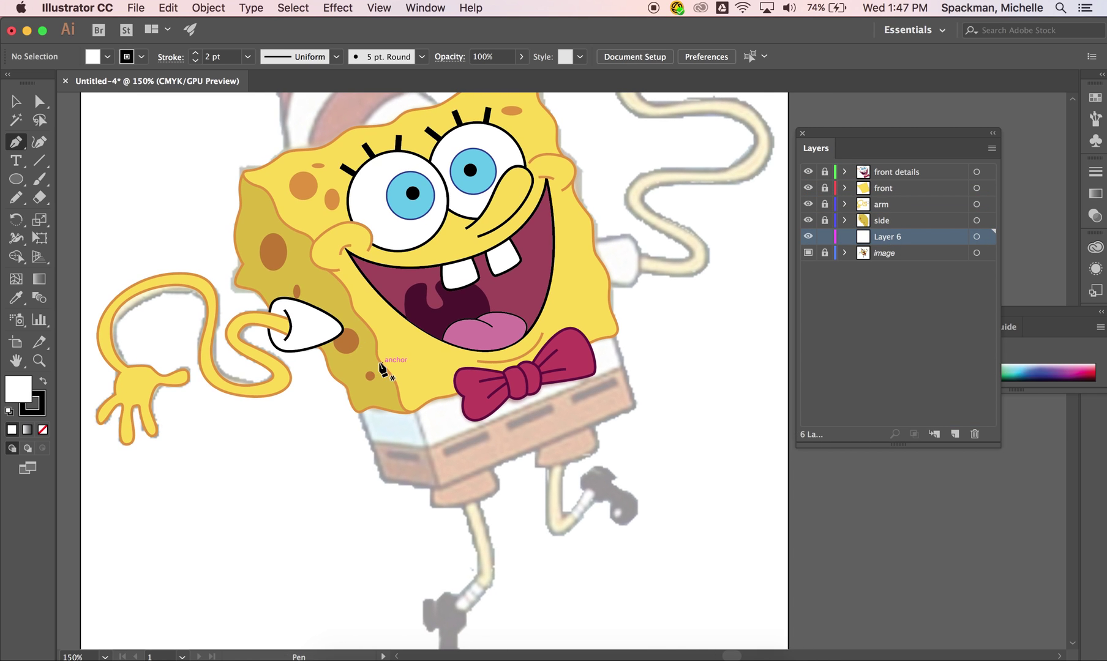
key("super+equal")
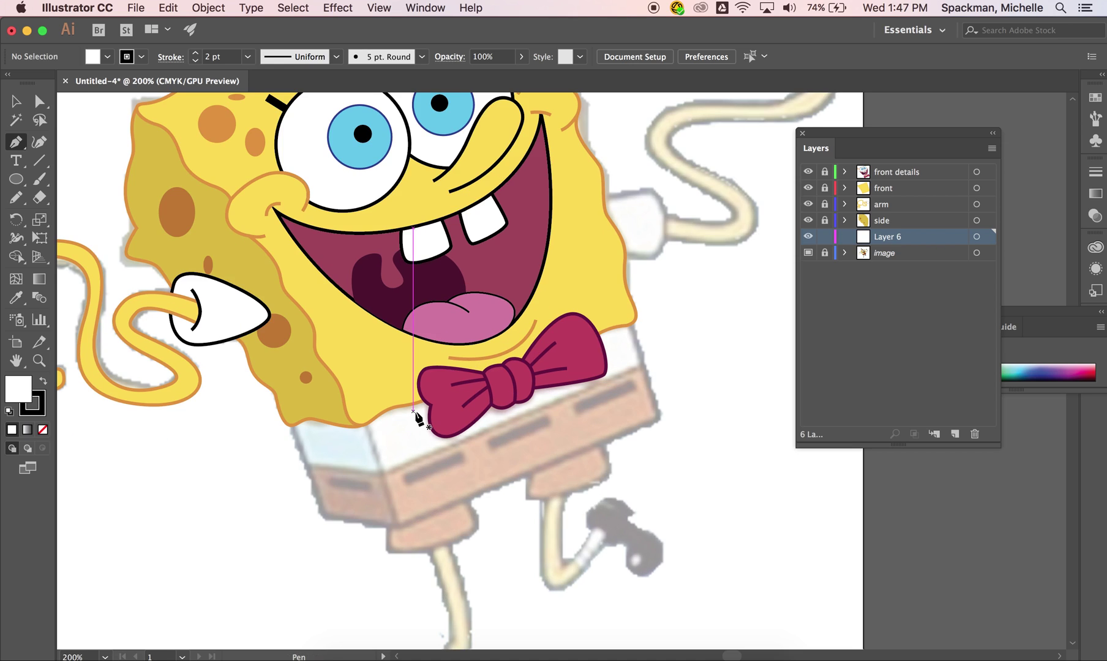
Step: Outline the front panel of the white shirt with the Pen tool, using no fill and tucking its upper edge under the yellow body
scroll(414, 414, "down", 2)
scroll(414, 413, "left", 1)
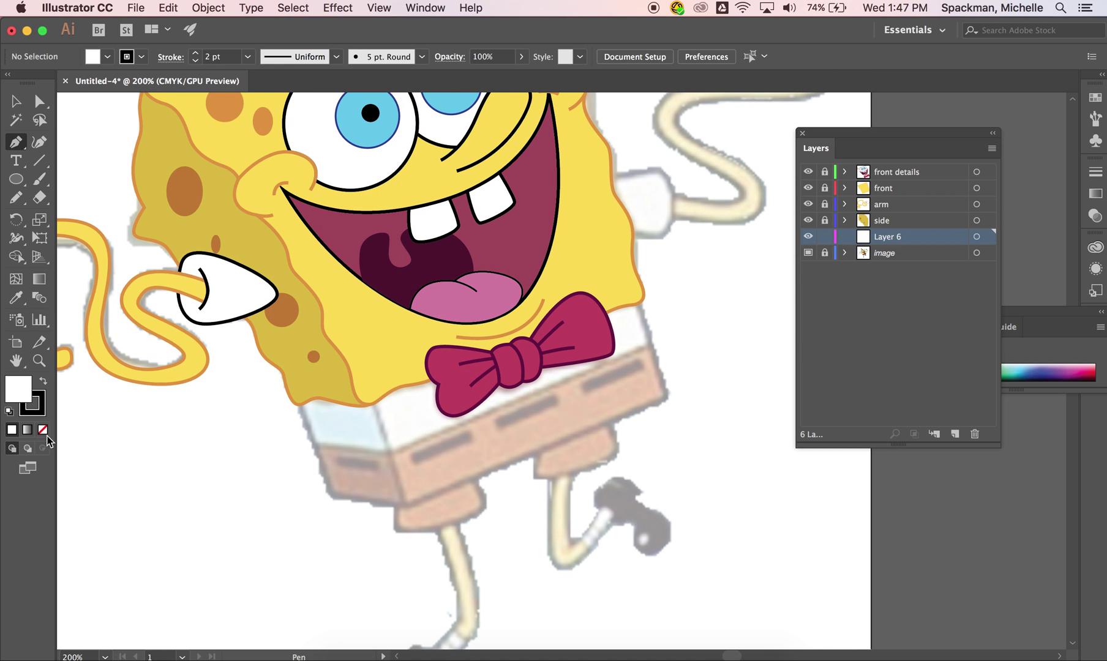
left_click(38, 397)
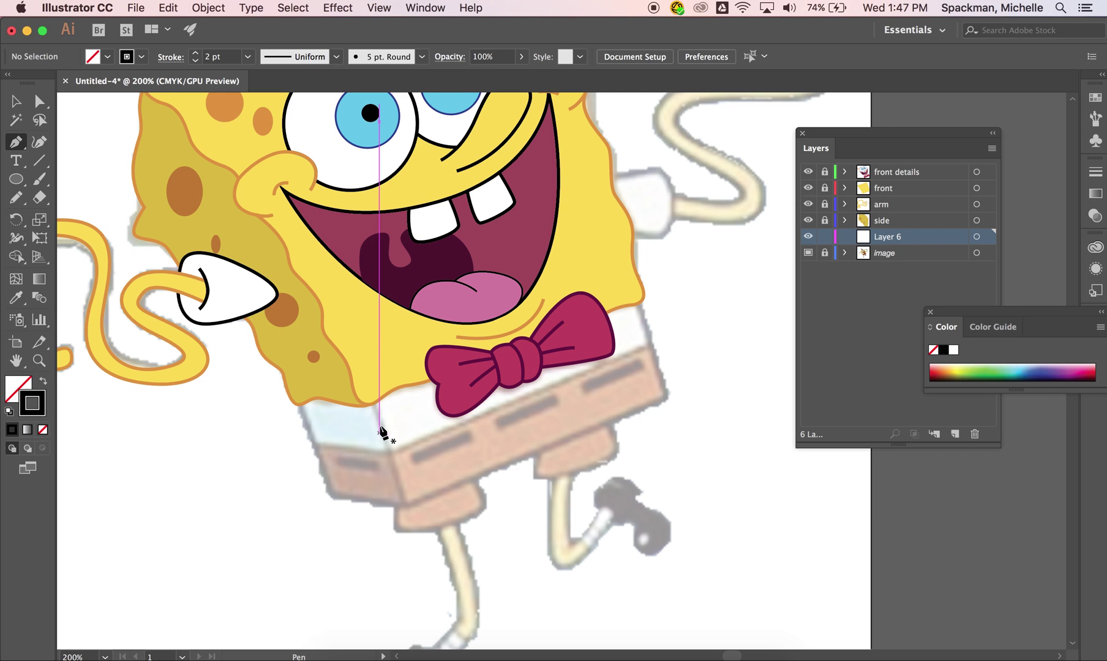
left_click(374, 403)
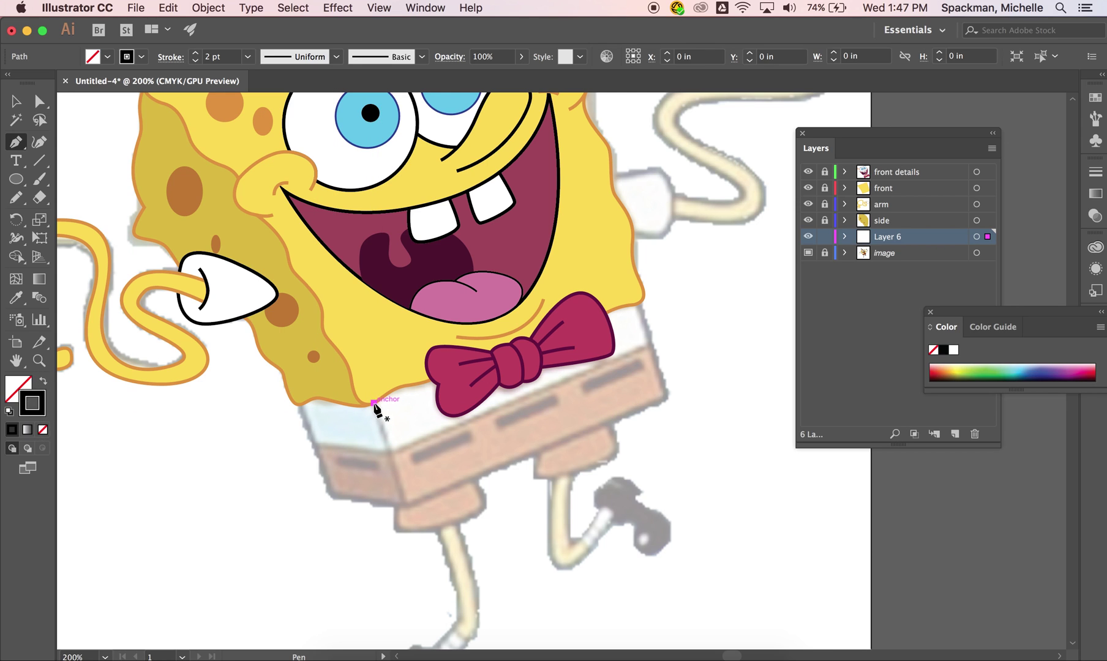
left_click(392, 453)
left_click(650, 345)
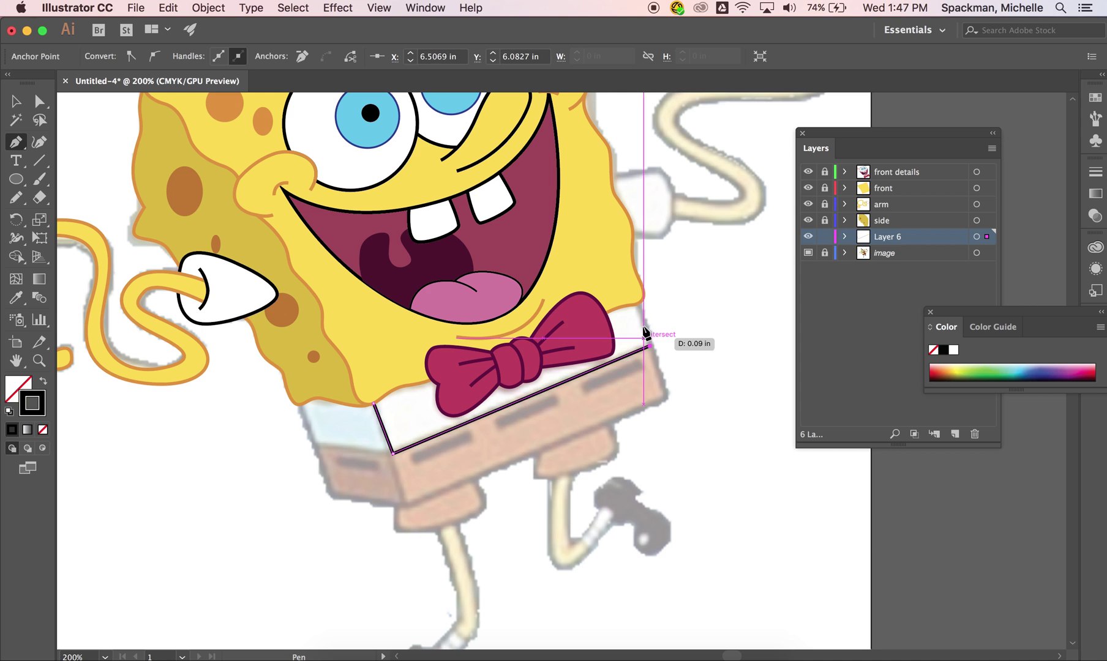
left_click_drag(631, 292, 466, 334)
left_click(367, 389)
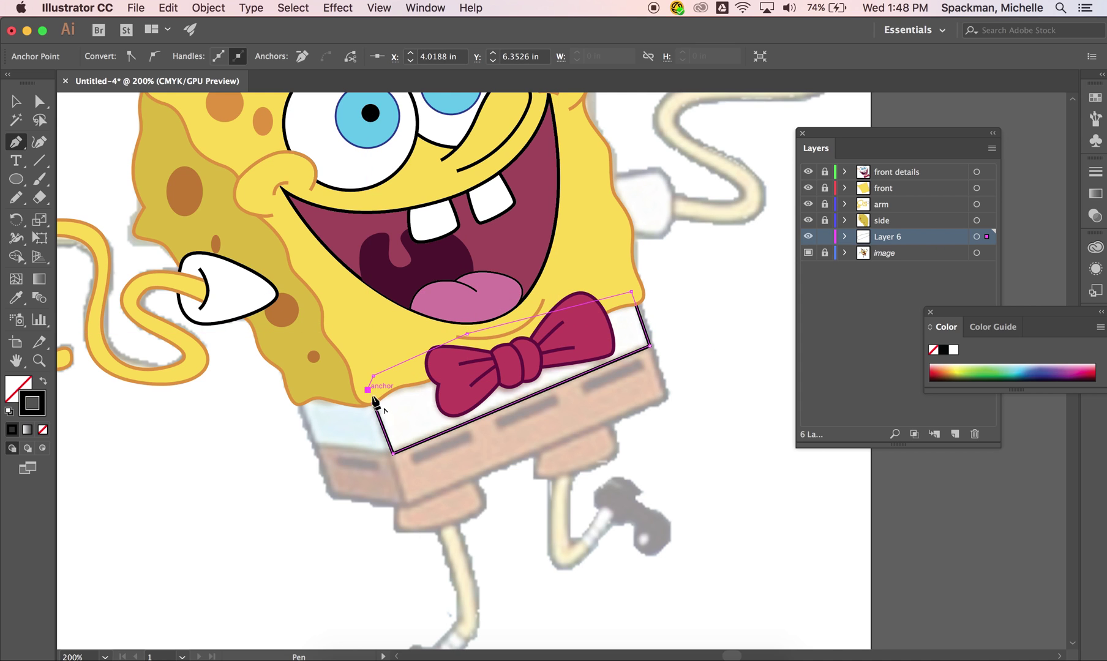
left_click(373, 402)
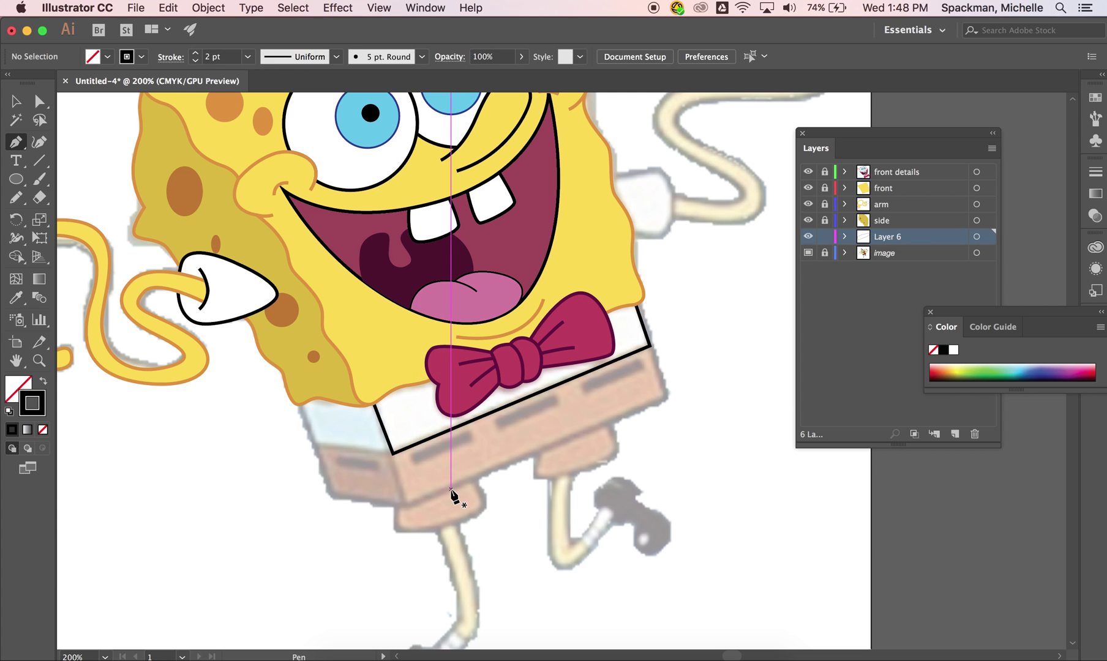
Step: Outline the front panel of the pants directly below the shirt with a closed Pen path, then deselect it
left_click(392, 454)
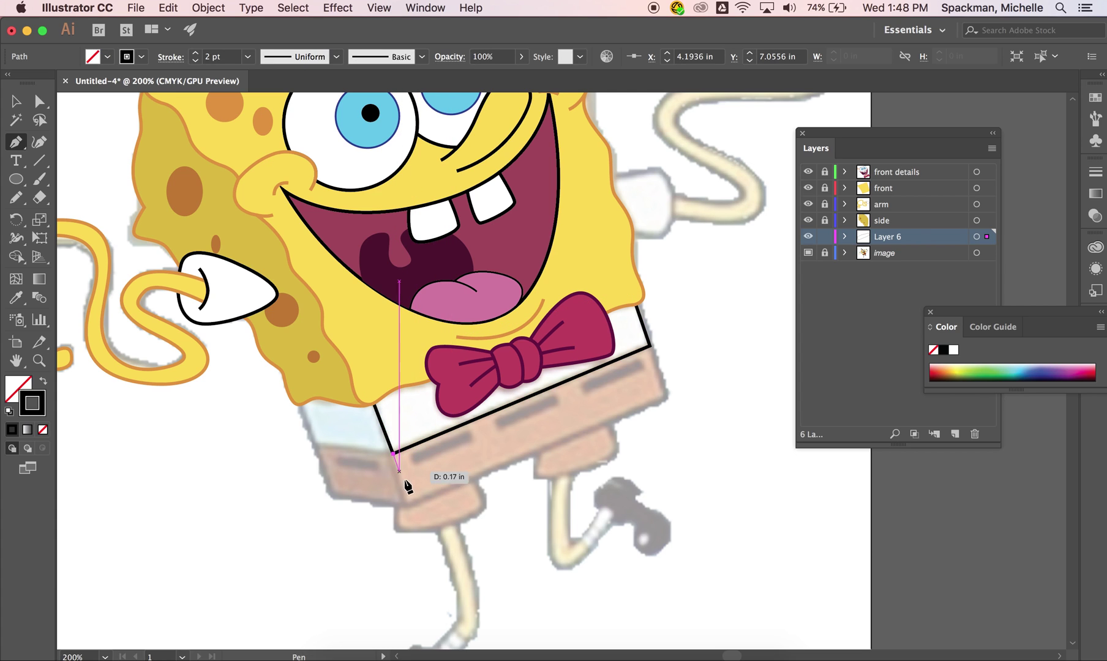
left_click(408, 505)
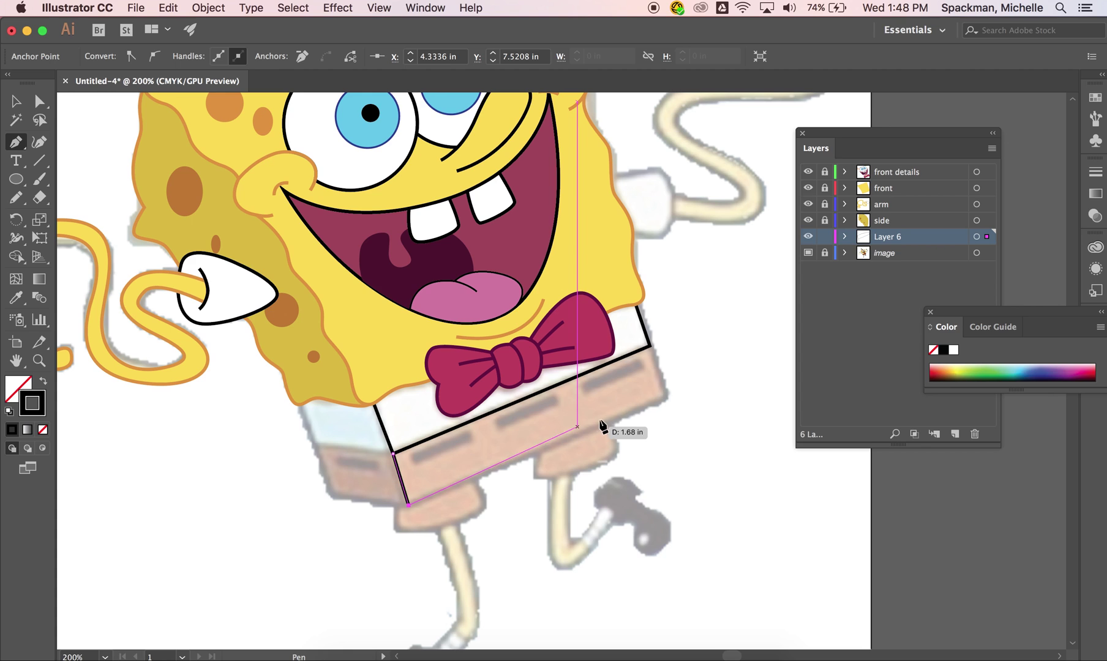
left_click(665, 396)
left_click(649, 347)
left_click(392, 454)
key("super+shift+a")
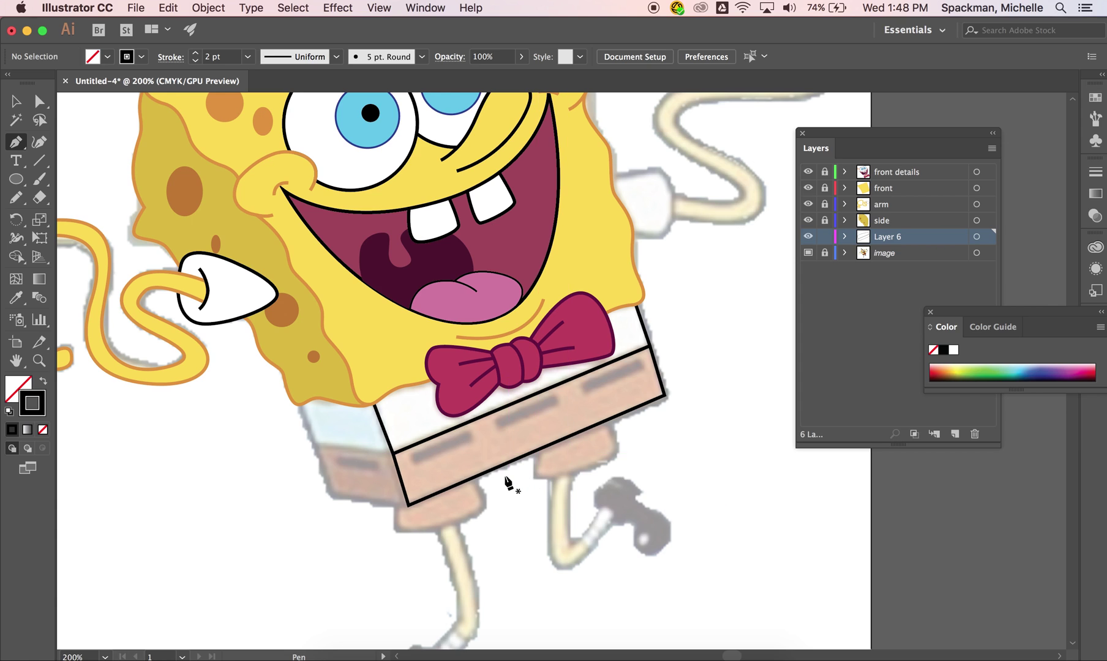
Step: Outline the side panel of the pants with the Pen tool, starting from the corner shared with the shirt
left_click(392, 454)
left_click(315, 448)
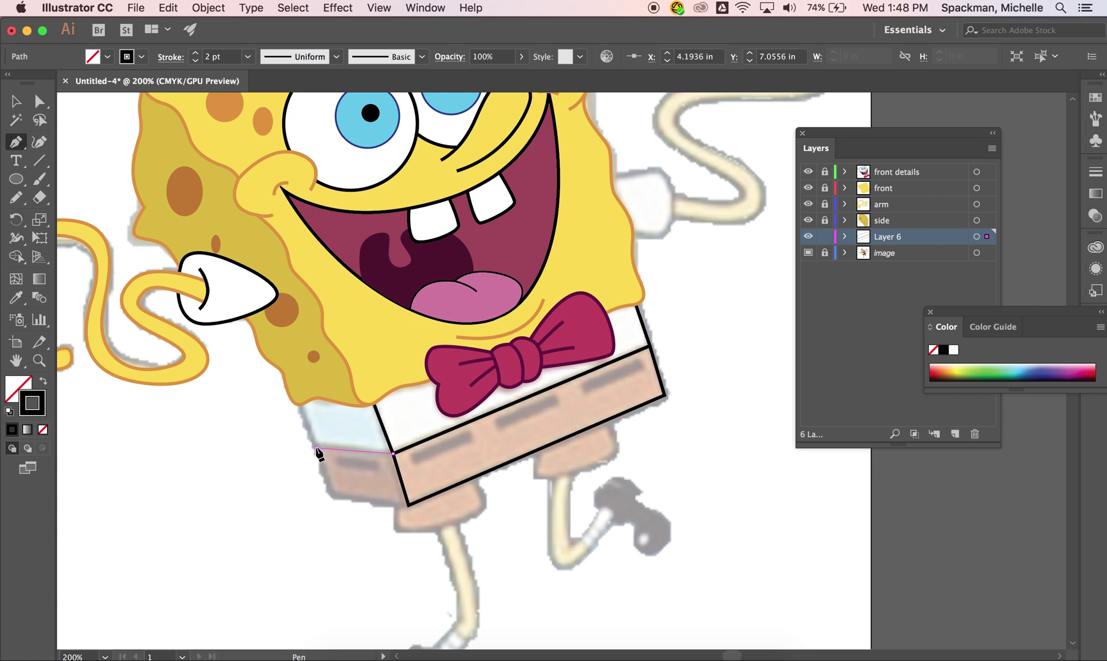
left_click(335, 494)
left_click(408, 505)
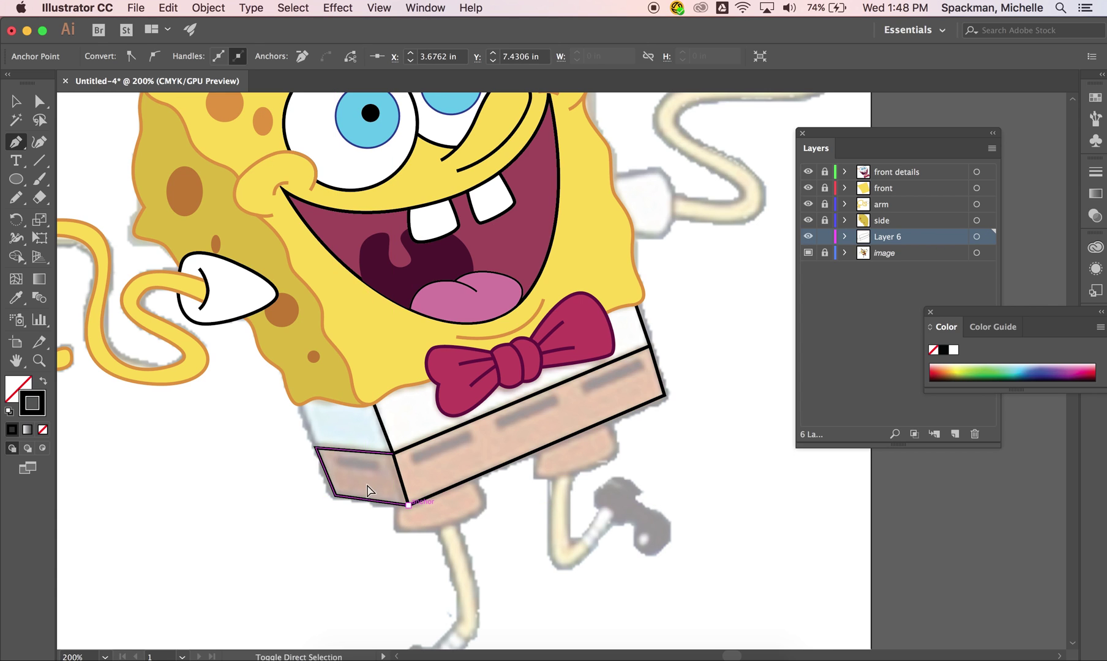
left_click(368, 489, "super")
Step: Outline the side panel of the shirt with the Pen tool, running its upper edge beneath the yellow body
left_click(314, 447)
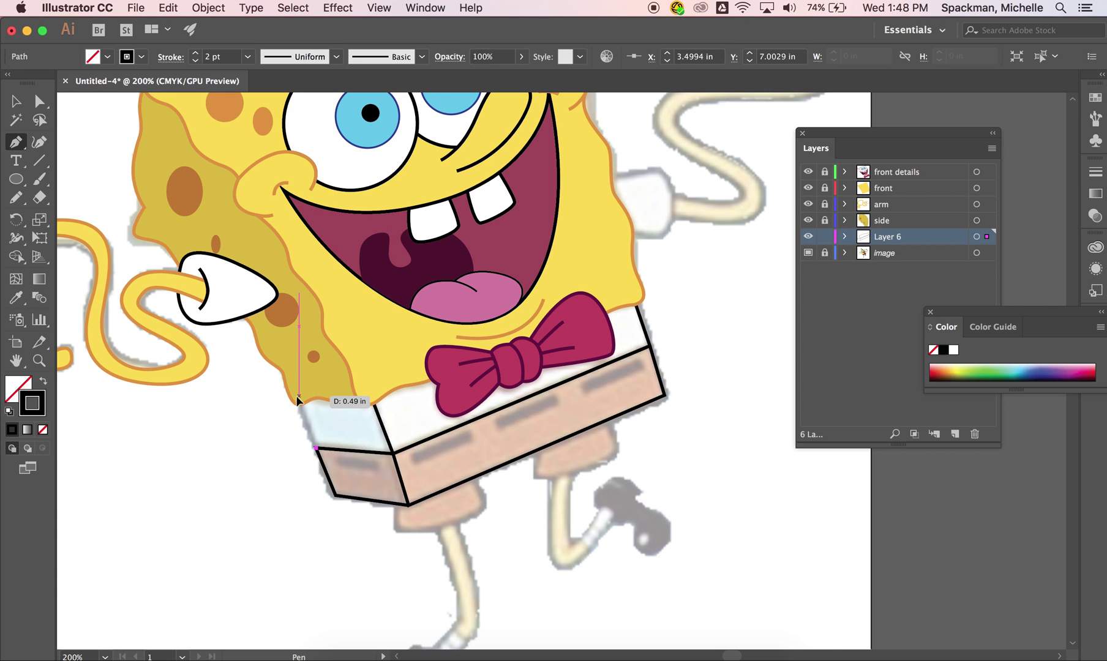
left_click(297, 396)
left_click(363, 375)
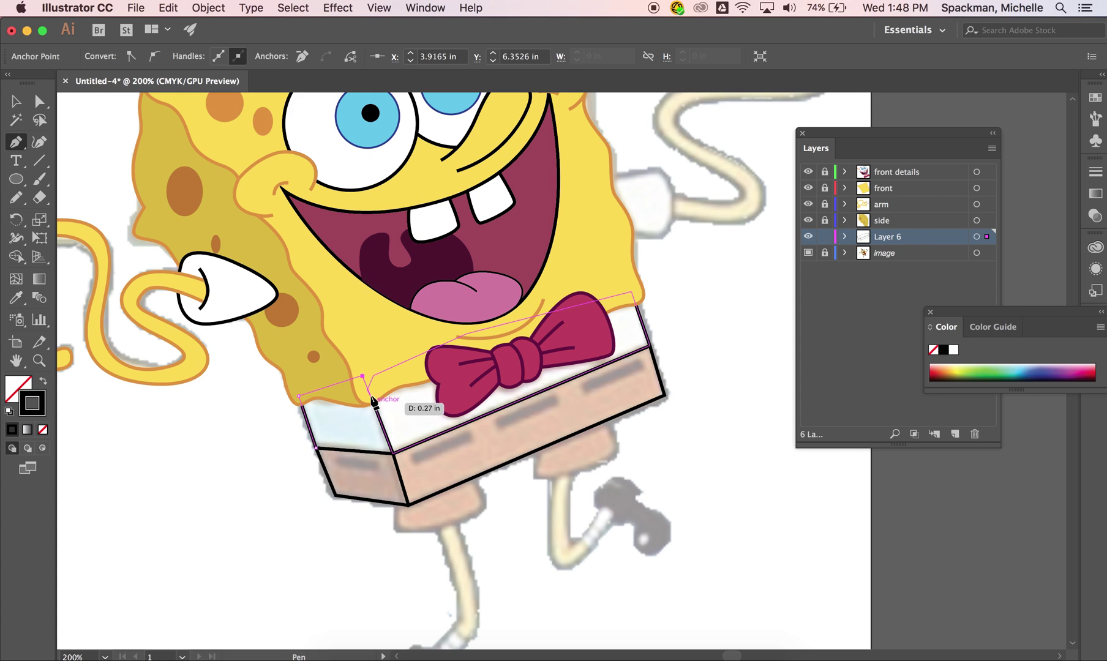
left_click(392, 452)
left_click(465, 477, "super")
Step: Fill the shirt's front panel with white by sampling the character's glove with the Eyedropper, then deselect it
key("v")
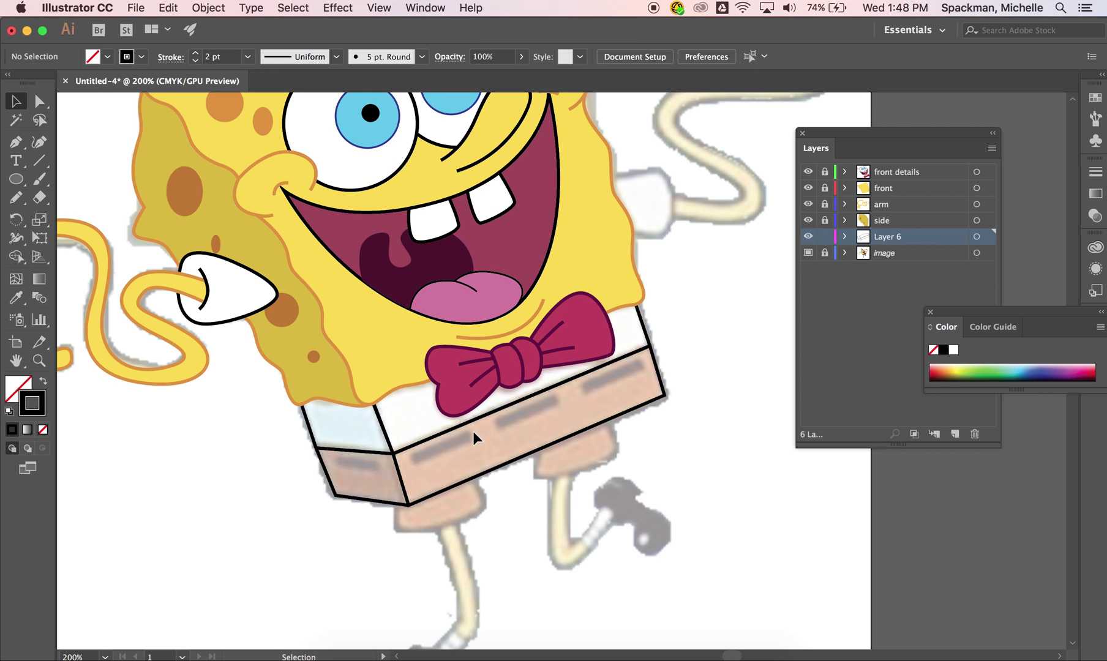
left_click(643, 324)
key("i")
left_click(249, 284)
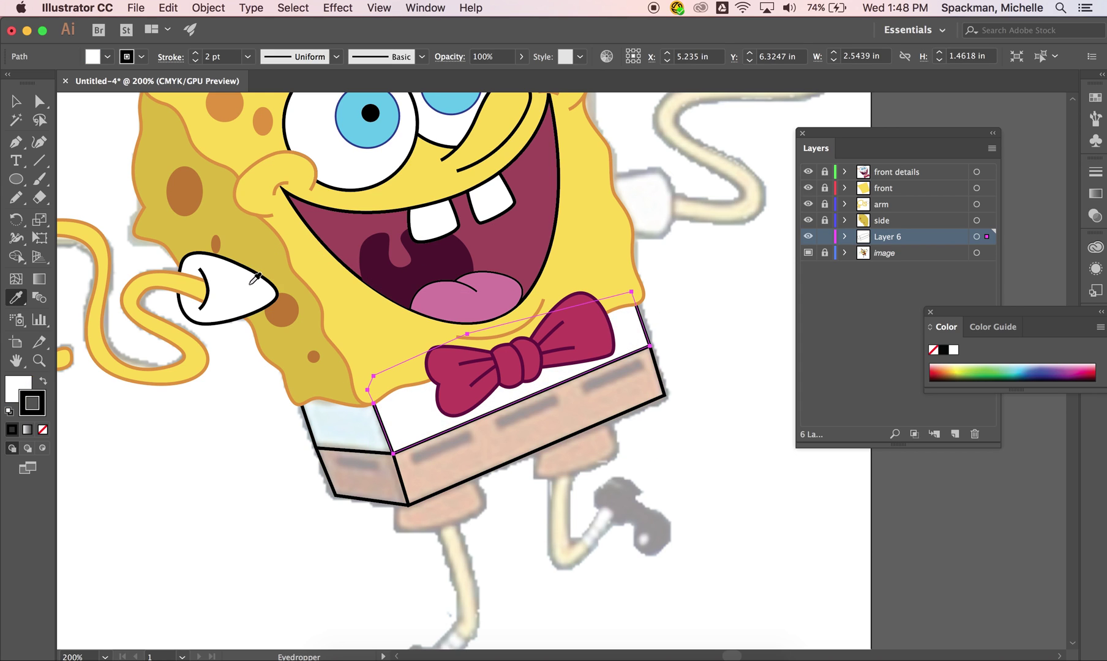
left_click(374, 341, "super")
Step: Fill the front panel of the pants with a custom brown mixed in the Color Picker
key("v")
left_click(507, 466)
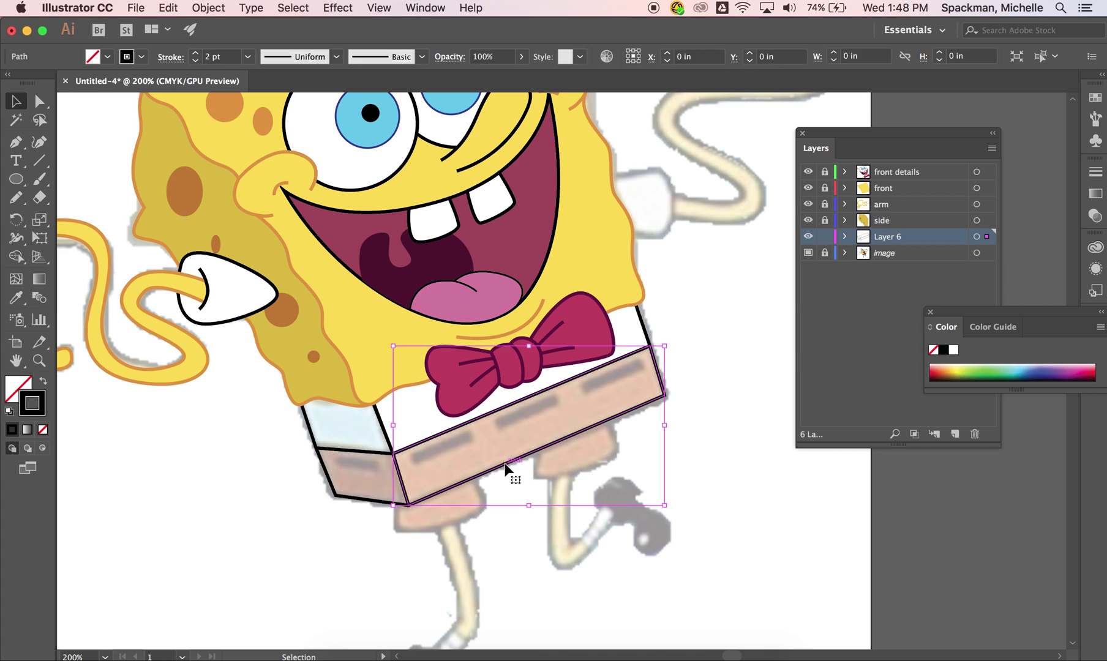
double_click(15, 397)
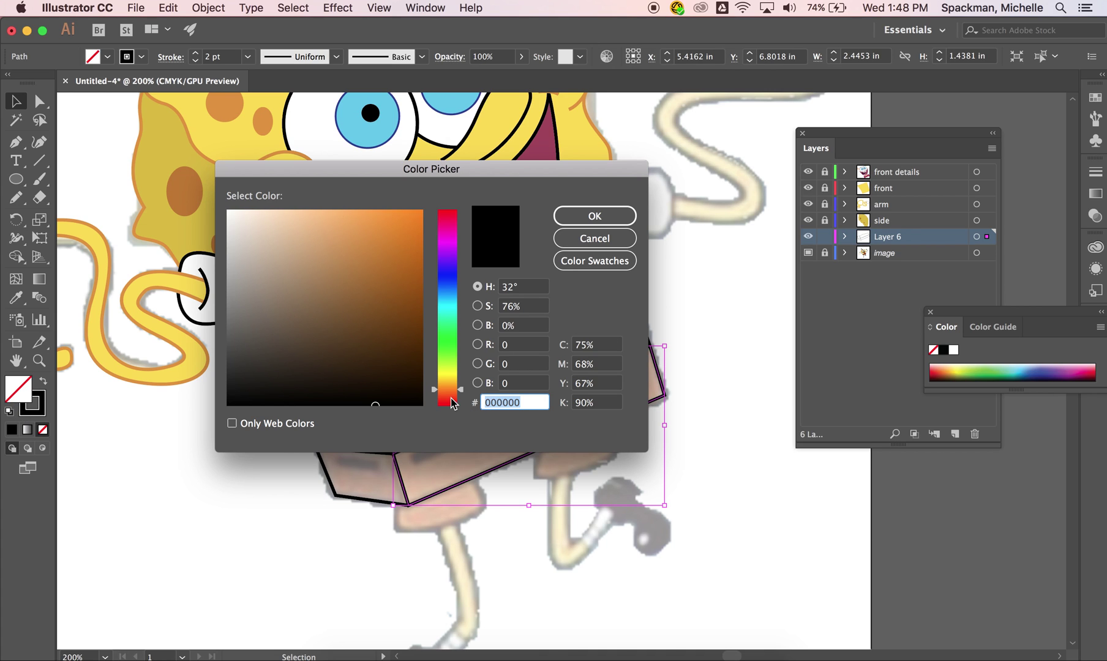
left_click_drag(349, 308, 355, 309)
left_click_drag(456, 403, 454, 395)
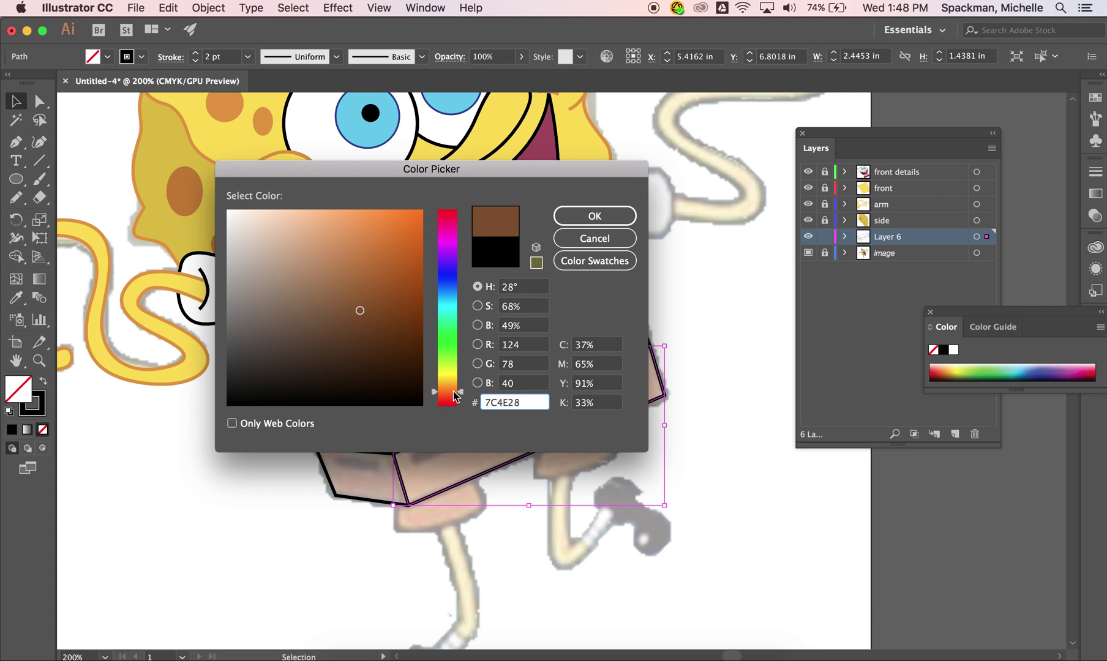
left_click(594, 216)
left_click(617, 208)
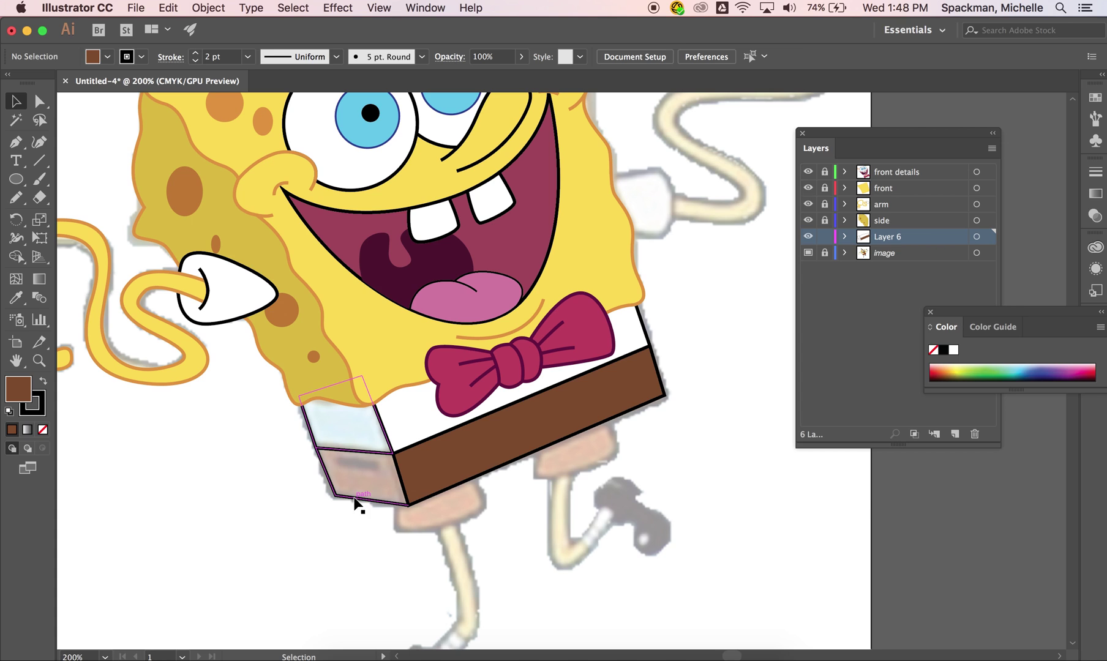
Step: Change the pants' front panel fill to a slightly lighter brown
left_click(479, 448)
double_click(21, 395)
left_click(362, 298)
left_click(594, 216)
Step: Try to fill the side outline with the front panel's brown using the Eyedropper, then delete the joined side path
left_click(346, 500)
key("i")
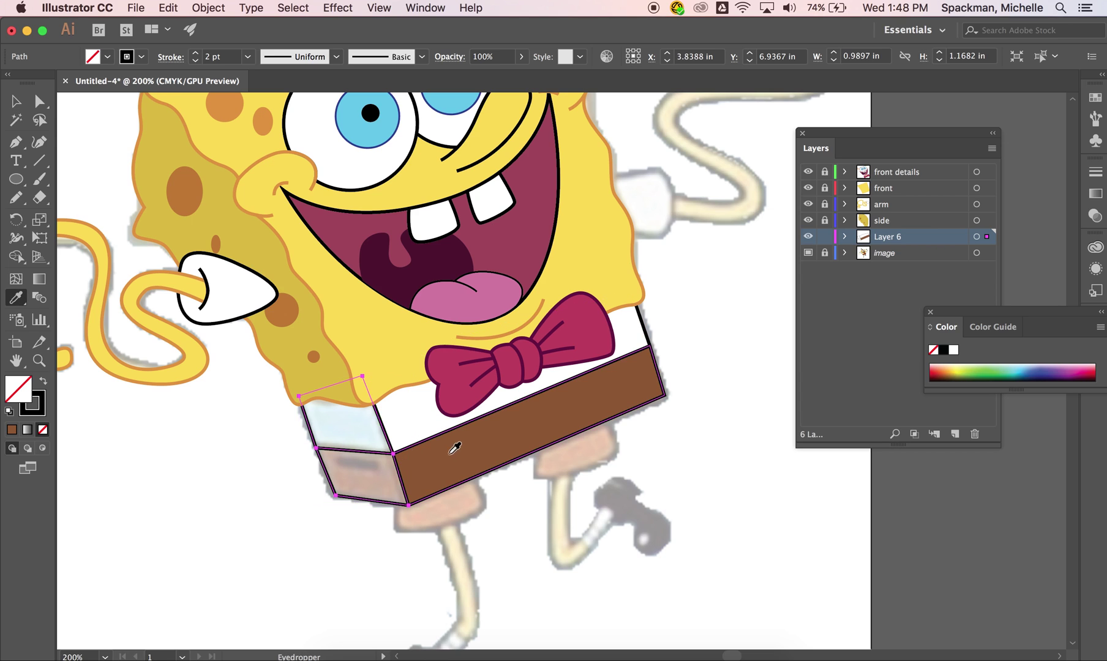
left_click(452, 451)
key("ctrl+z")
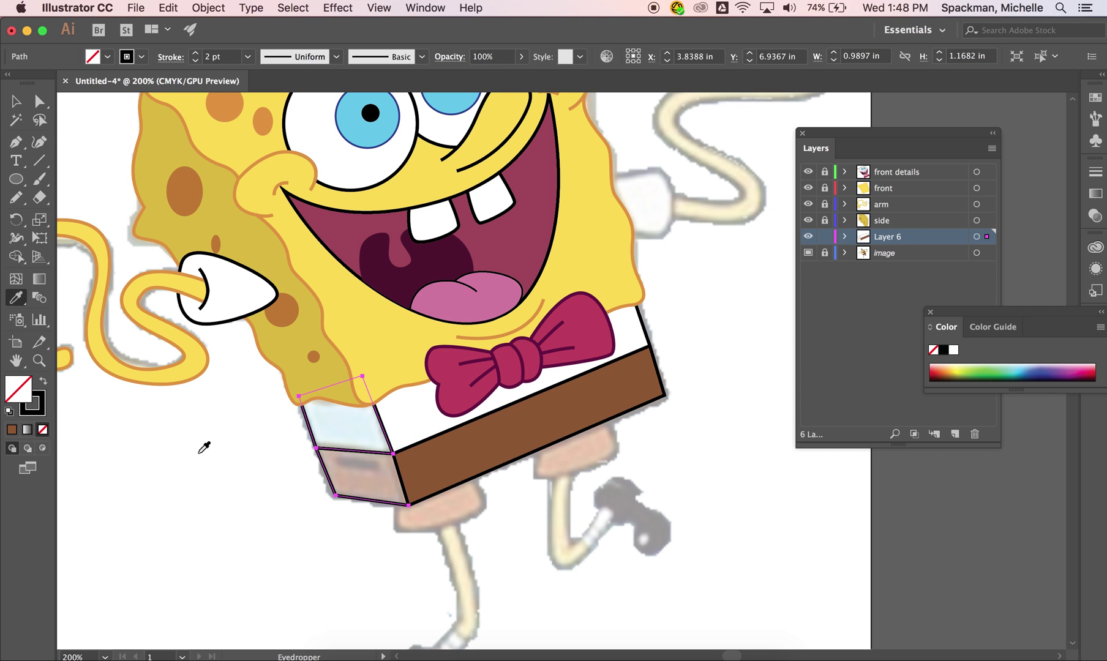
left_click(464, 457)
key("super+equal")
key("super+equal")
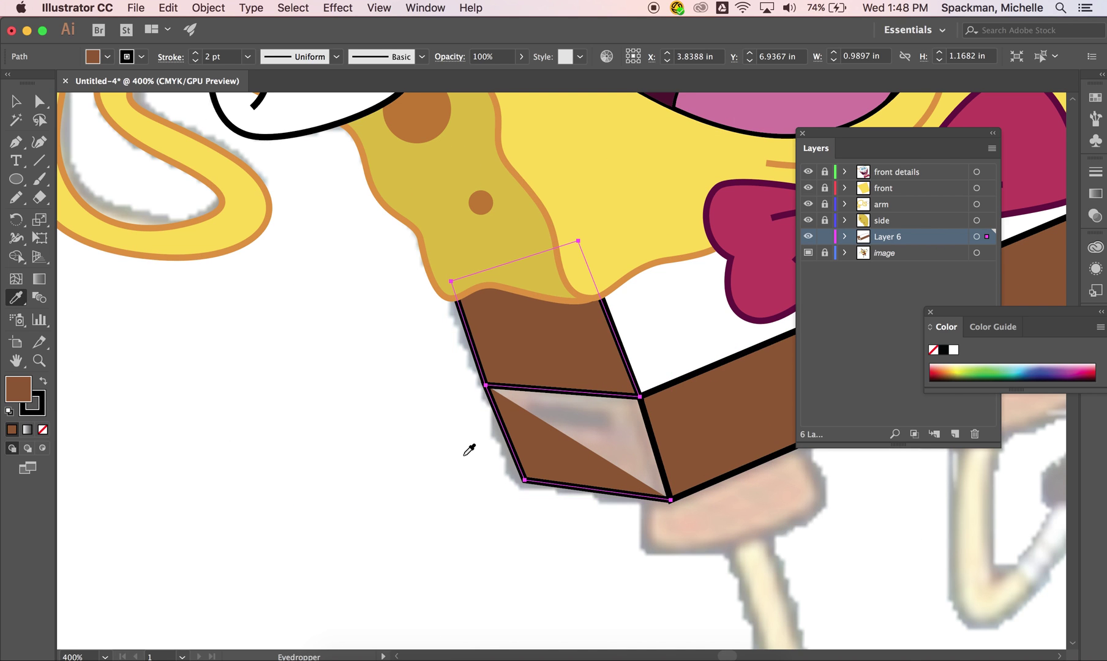
scroll(469, 450, "right", 3)
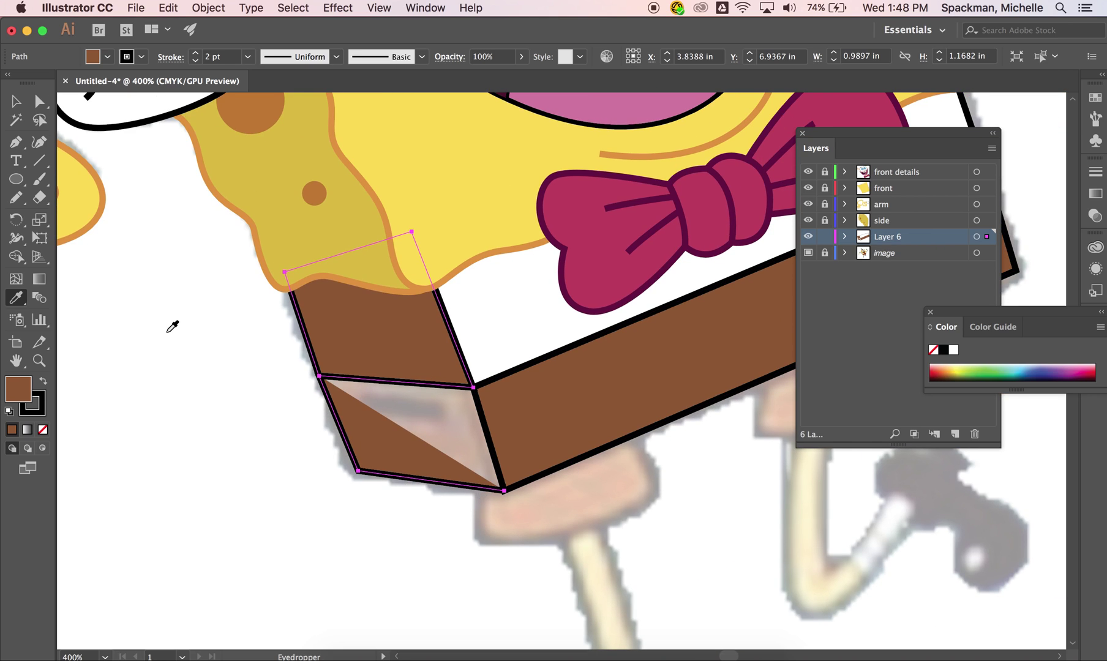
key("v")
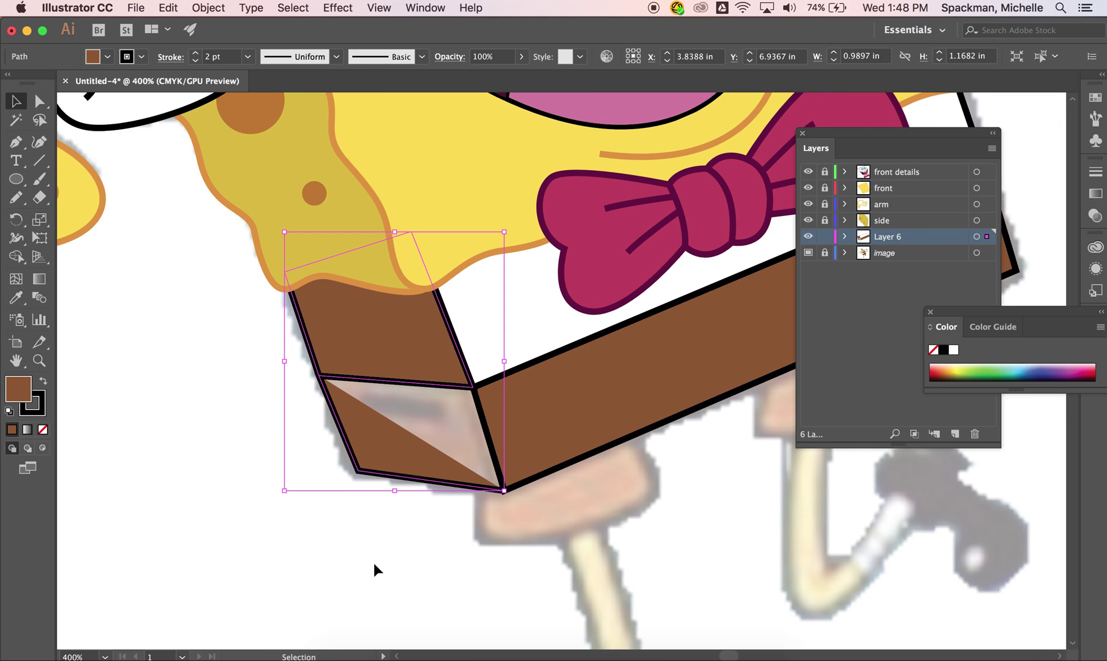
key("Delete")
Step: Redraw the shirt's side panel as its own closed Pen path with no fill, extending its upper edge under the yellow body
key("p")
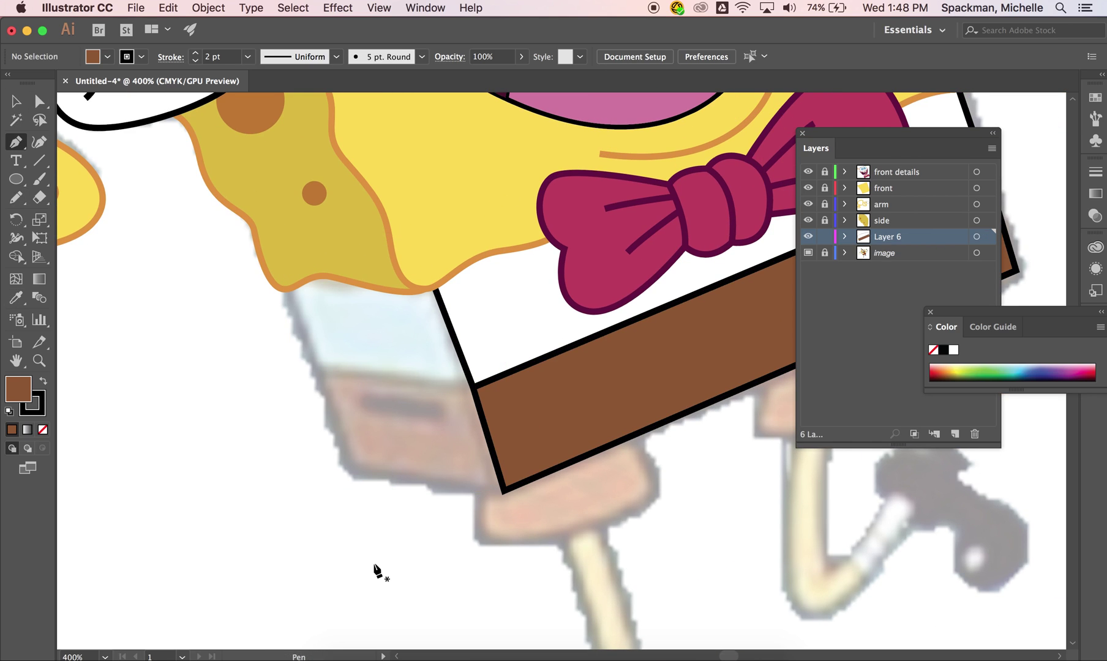
left_click(474, 386)
left_click(322, 376)
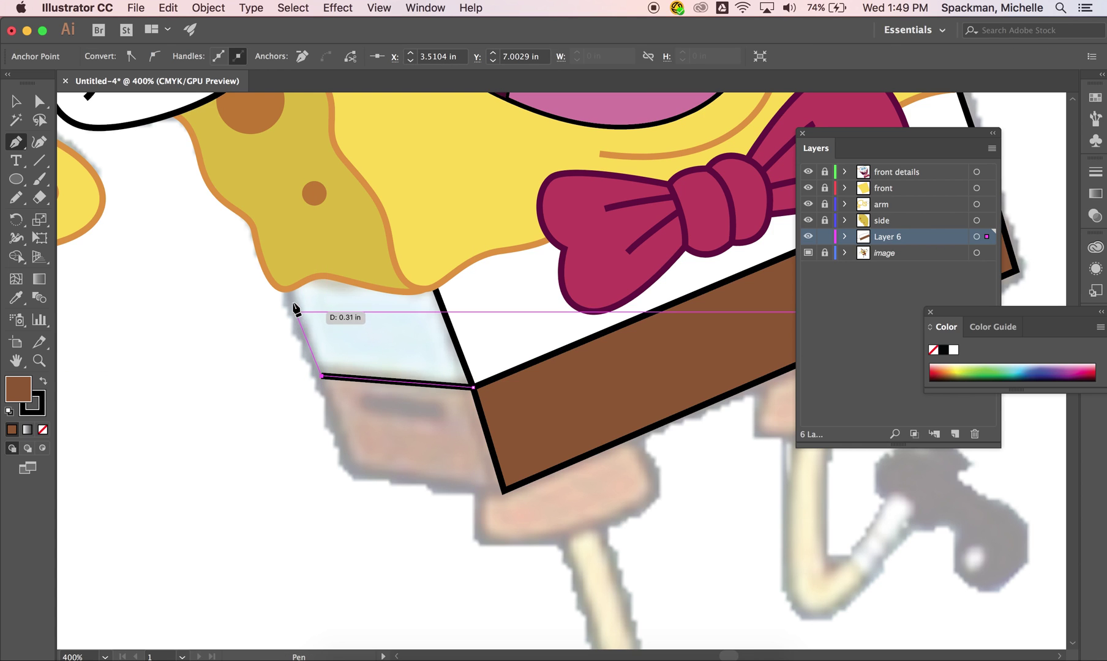
left_click(285, 274)
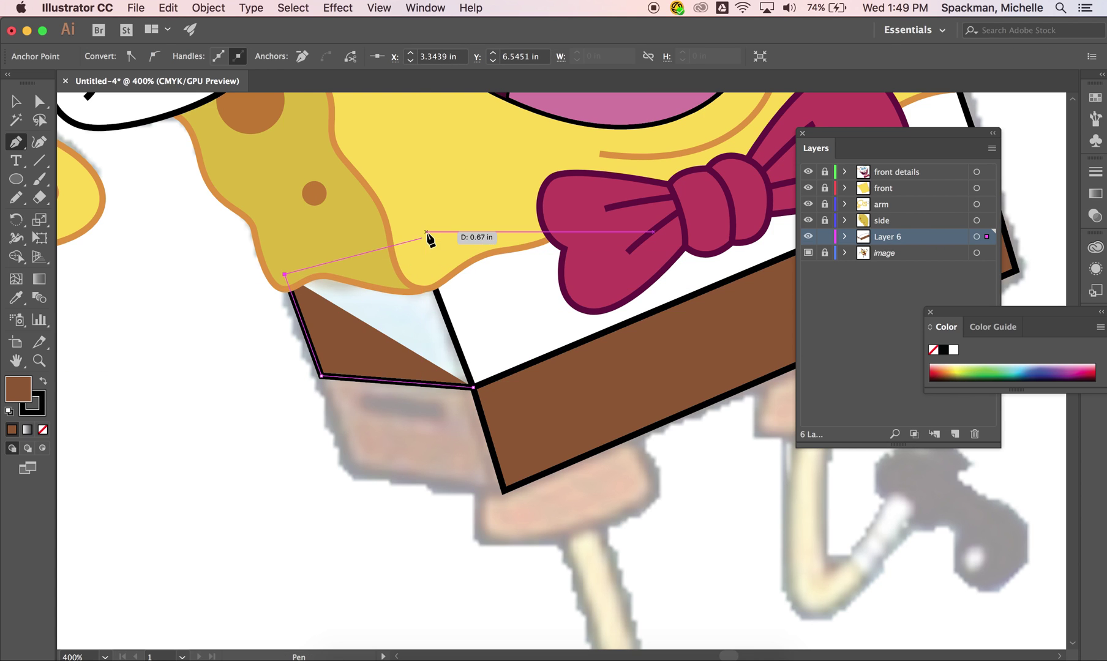
left_click(42, 430)
left_click(422, 236)
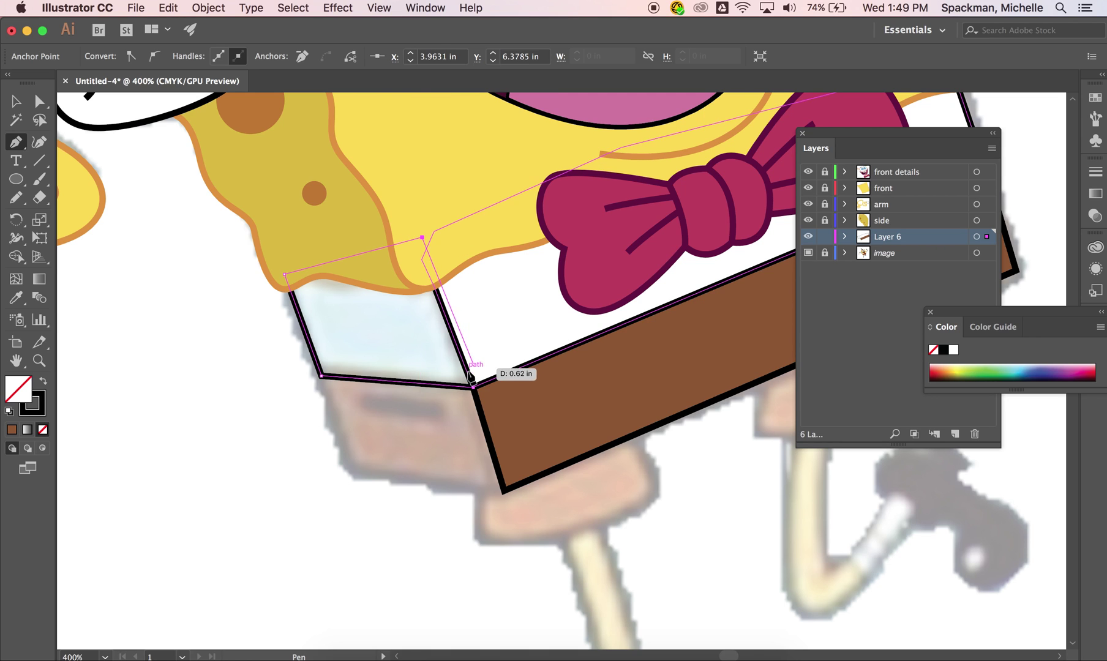
mouse_move(473, 387)
left_mouse_down()
mouse_move(424, 267)
mouse_move(475, 395)
left_mouse_up()
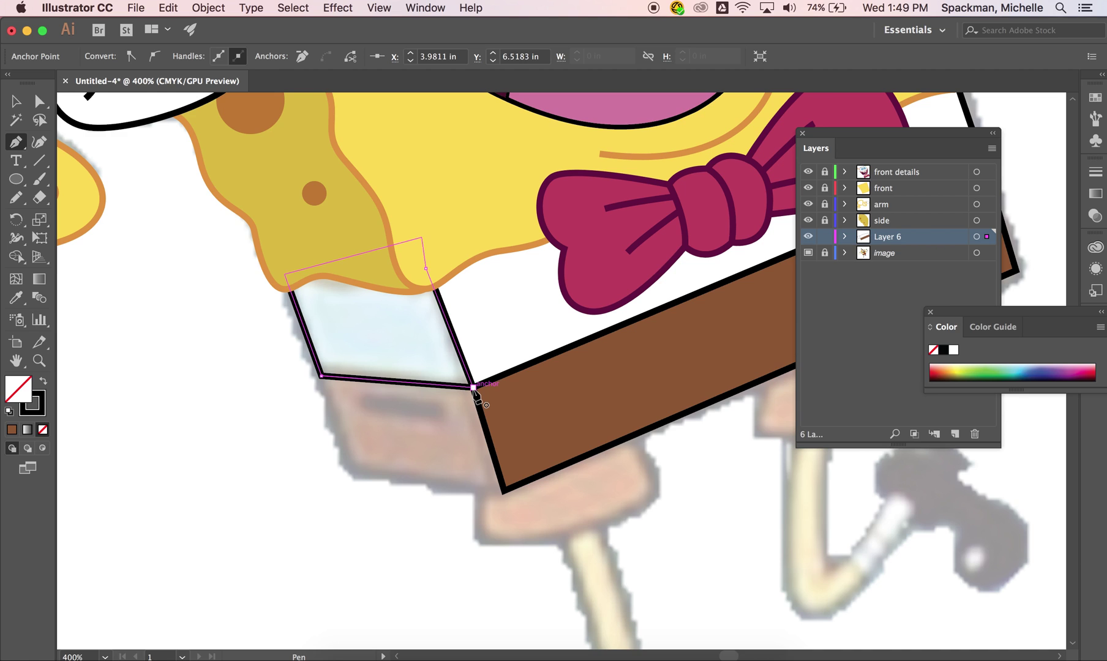
Step: Fill the shirt's side panel with white by sampling the shirt's front panel, then deselect it
key("i")
left_click(507, 314)
key("super+shift+a")
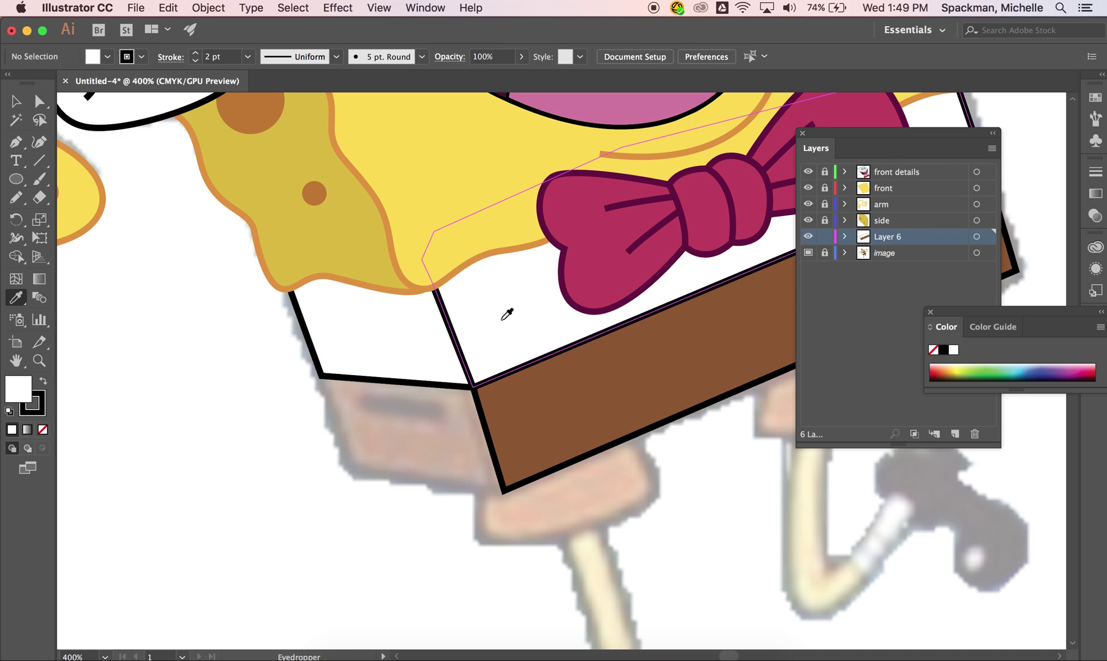
Step: Redraw the side panel of the pants as a separate closed four-corner Pen path below the shirt's side panel
key("p")
left_click(473, 387)
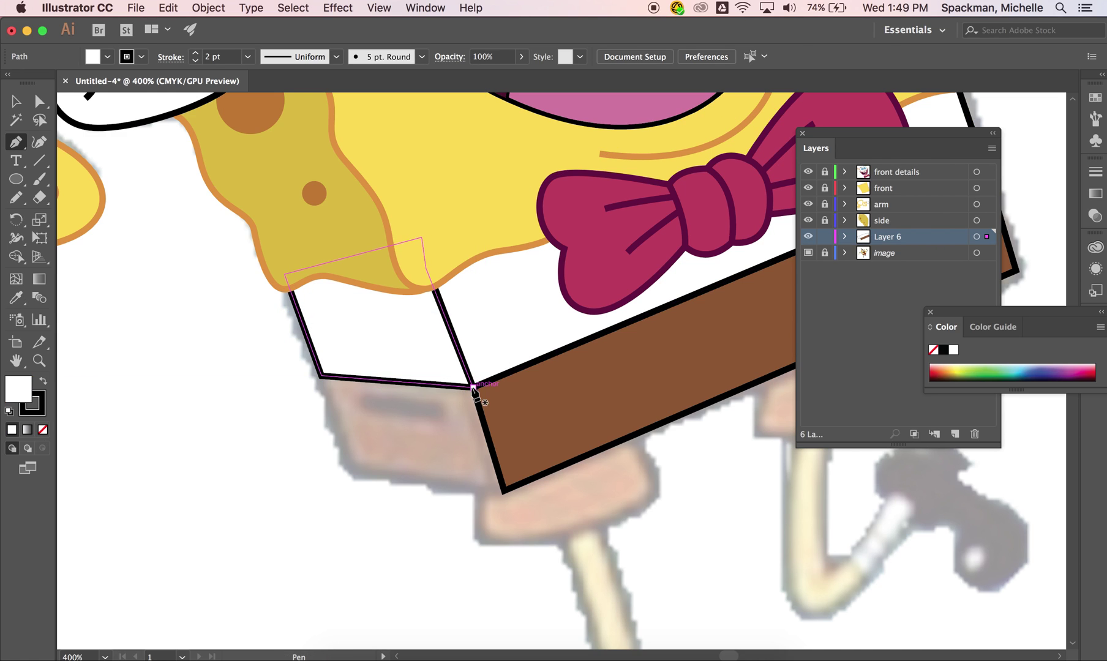
left_click(321, 375)
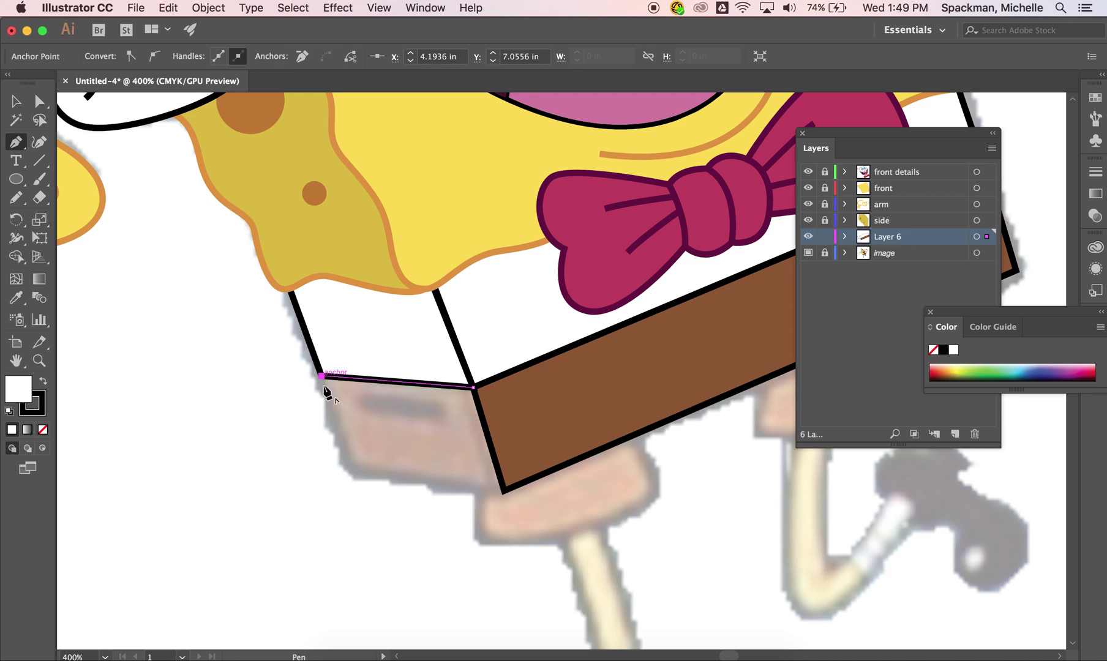
left_click(351, 473)
left_click(503, 489)
left_click(474, 386)
Step: Sample the front brown onto the pants' side panel and darken that fill to 663D21
key("v")
left_click(430, 467)
key("i")
left_click(606, 388)
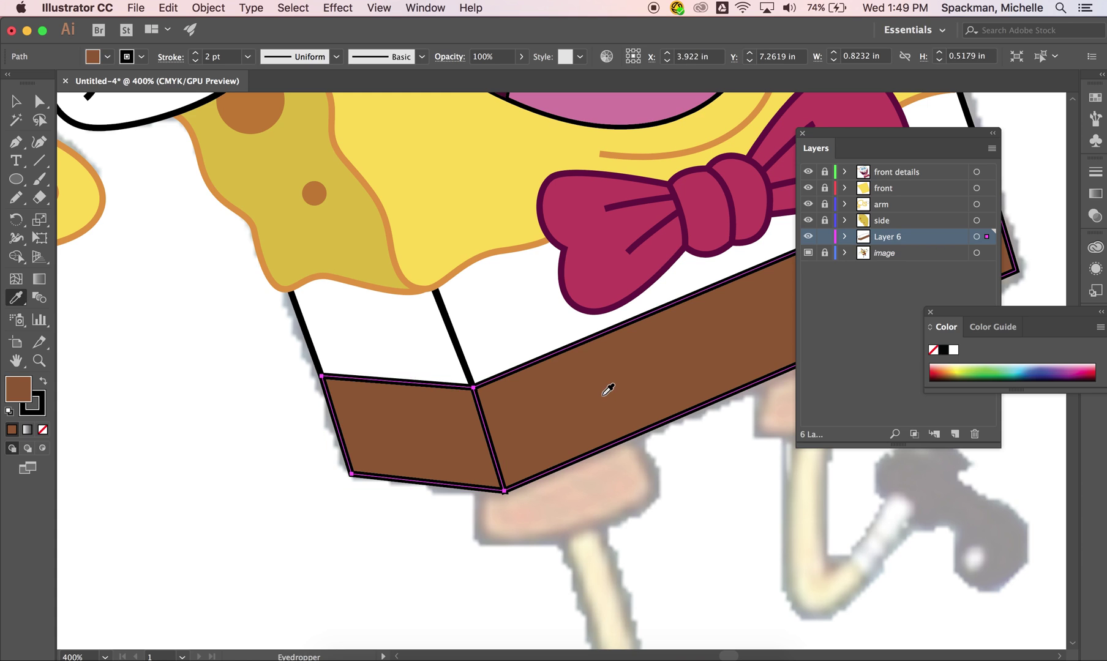
double_click(19, 390)
left_click(358, 322)
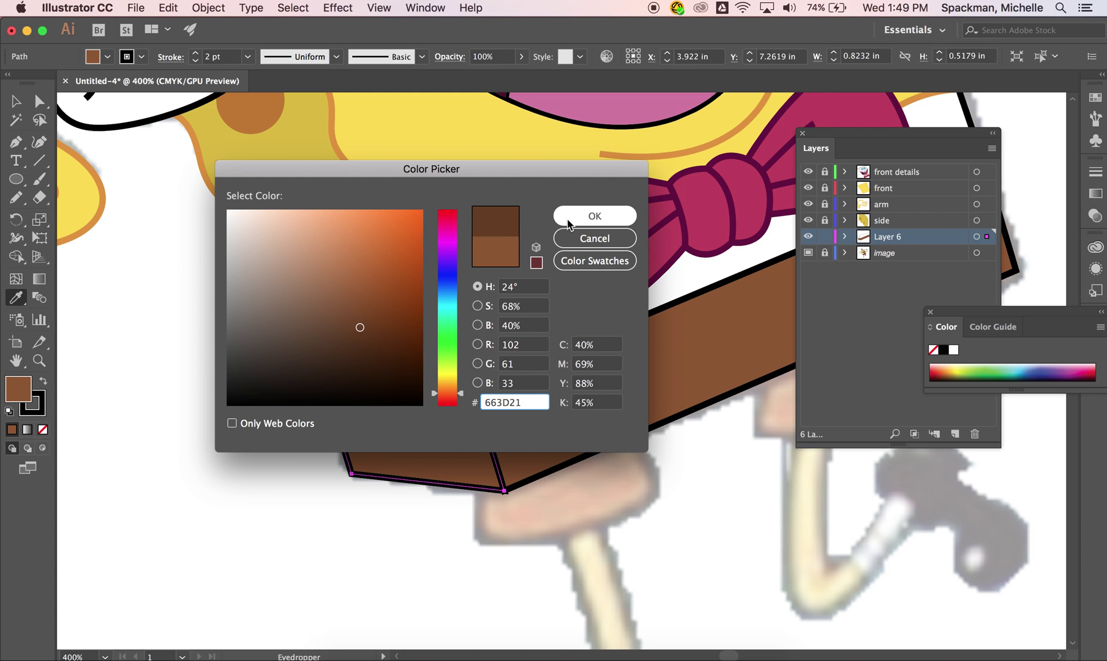
left_click(595, 215)
key("super+shift+a")
Step: Change the fill of the shirt's side panel to light grey DBDBDB, then deselect it
key("v")
left_click(378, 330)
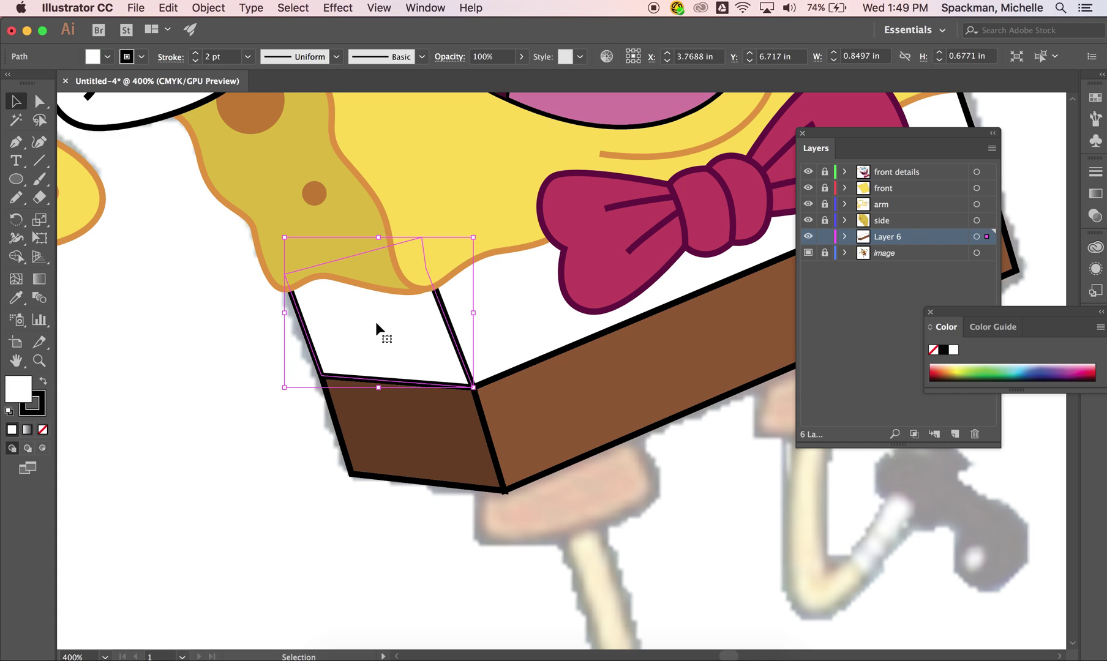
double_click(15, 399)
type("E5E4E3")
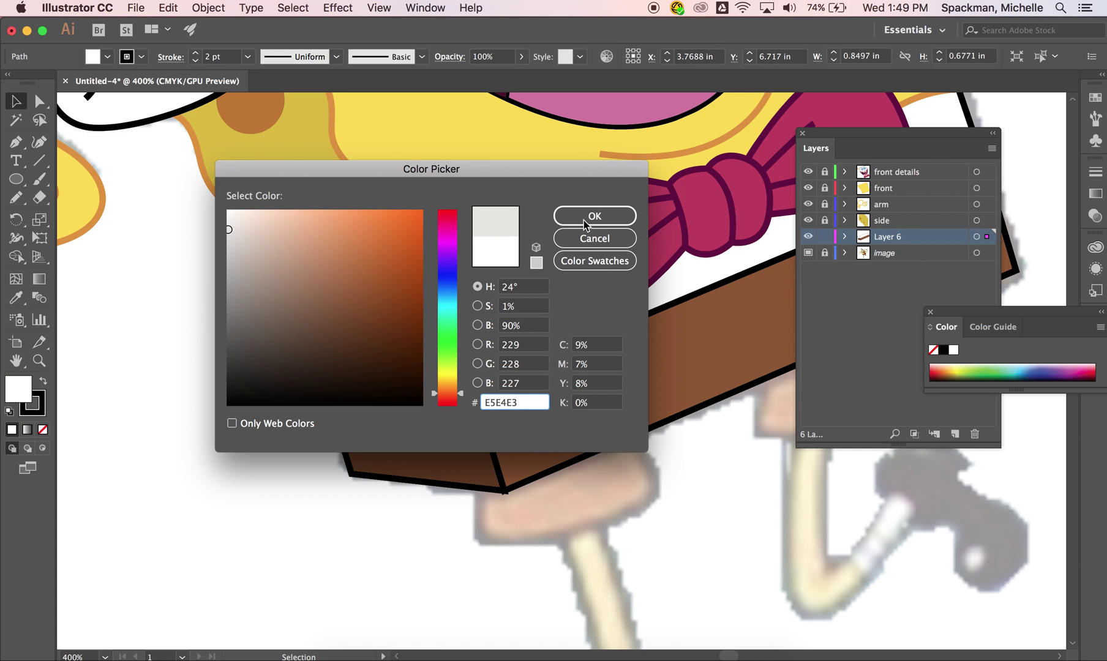
left_click(228, 232)
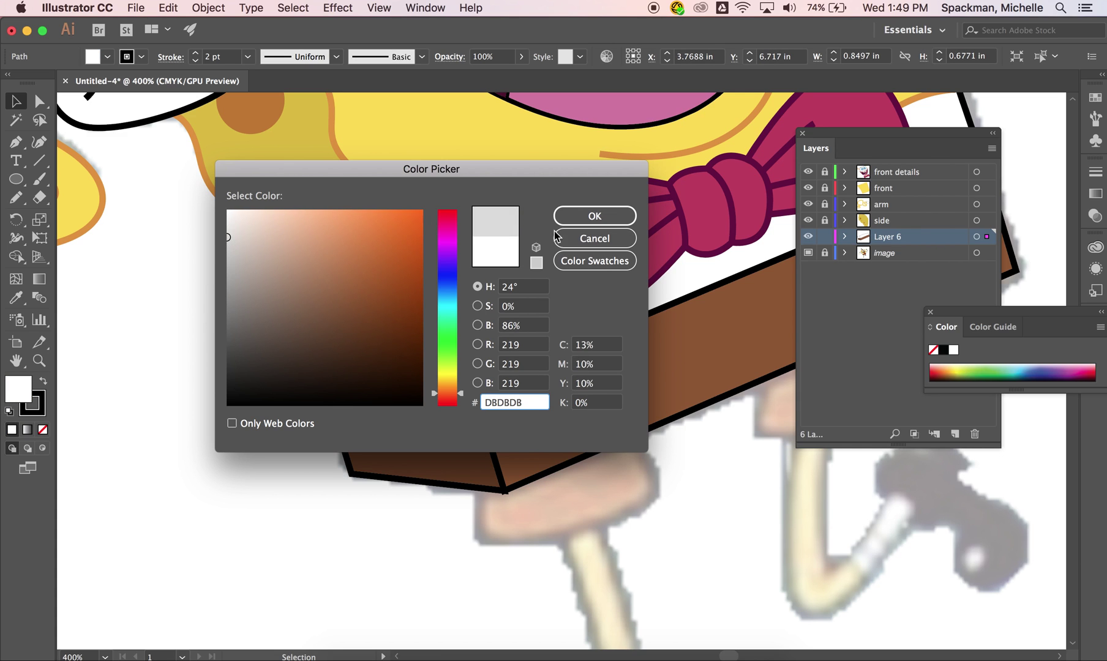
left_click(593, 216)
left_click(105, 287)
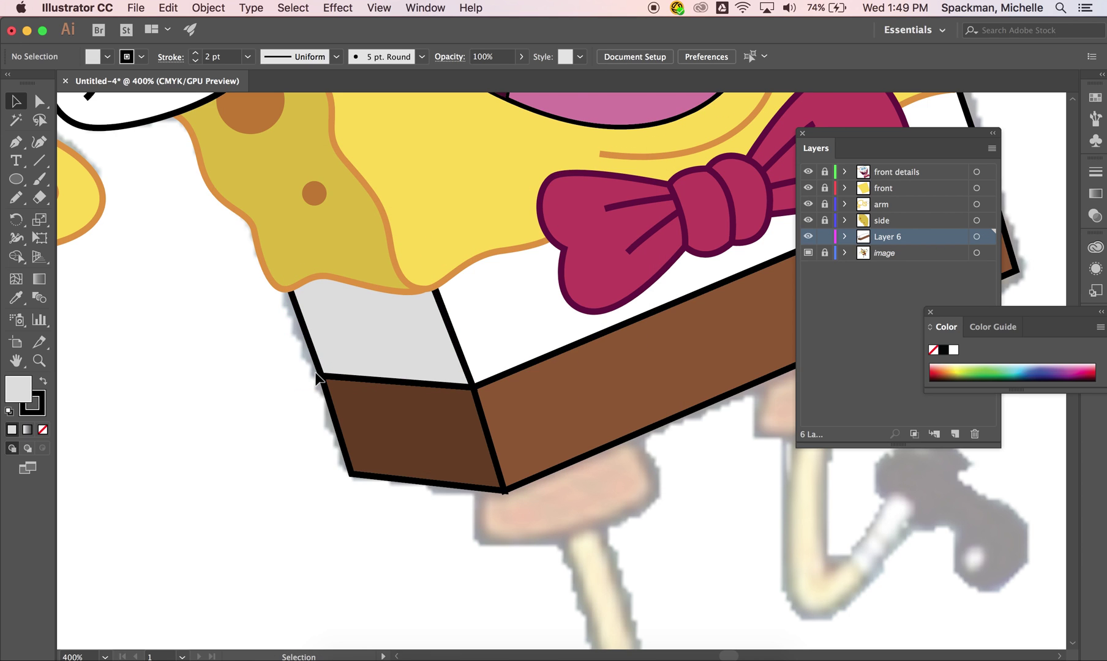
Step: Lock and hide Layer 6 to expose the pants stripes in the reference image
scroll(272, 388, "up", 2)
scroll(273, 388, "right", 5)
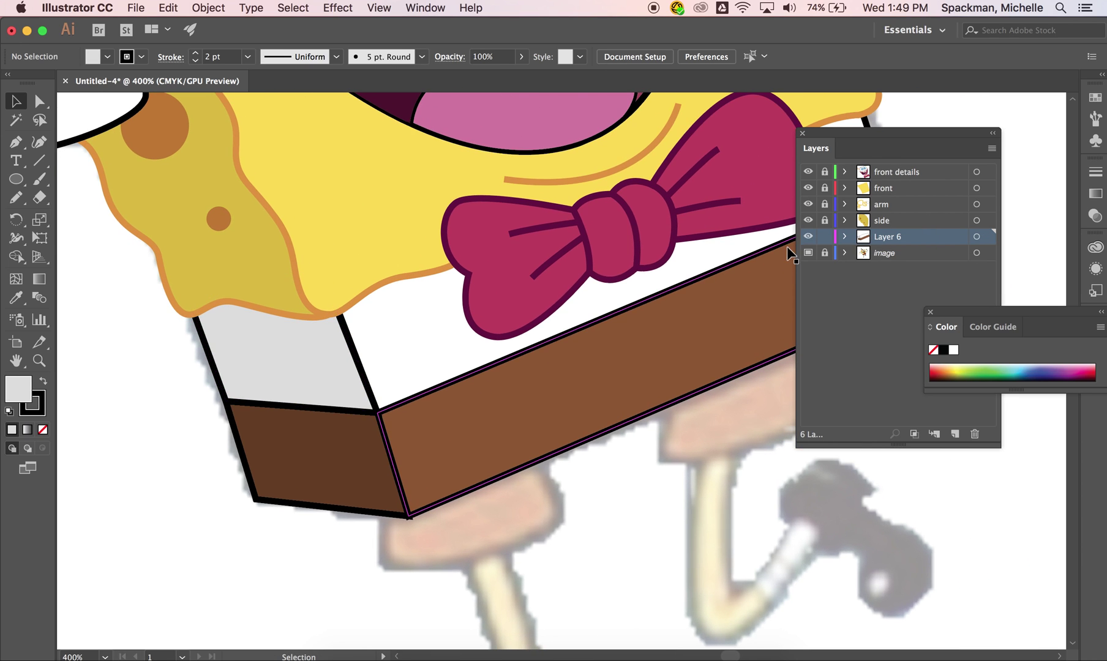
left_click(808, 237)
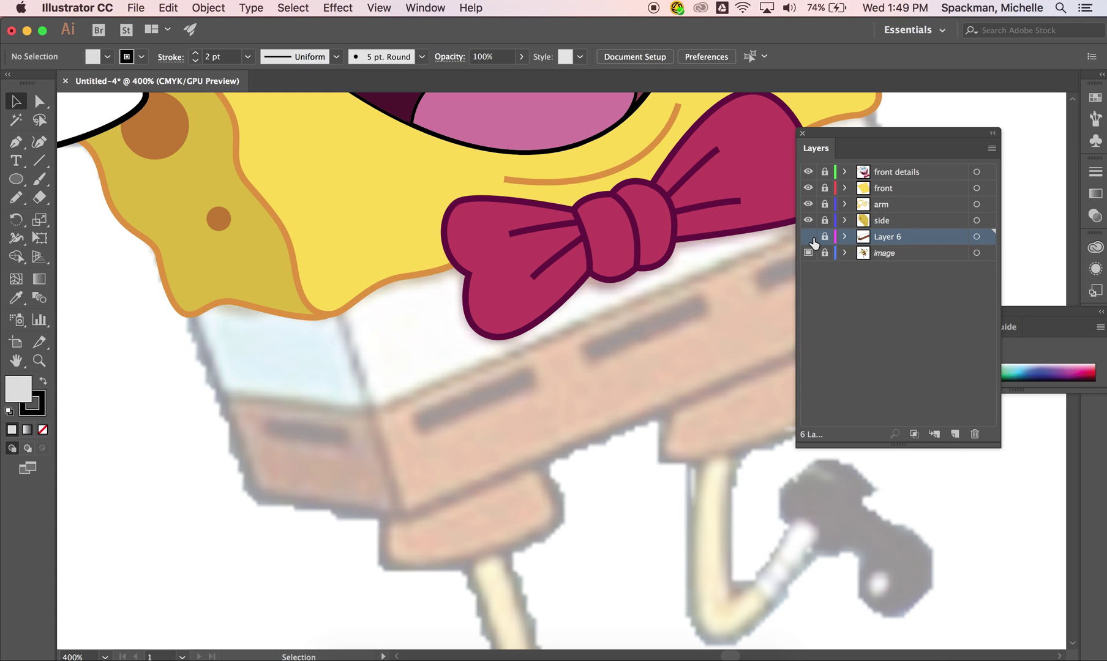
scroll(604, 378, "up", 1)
scroll(605, 379, "right", 3)
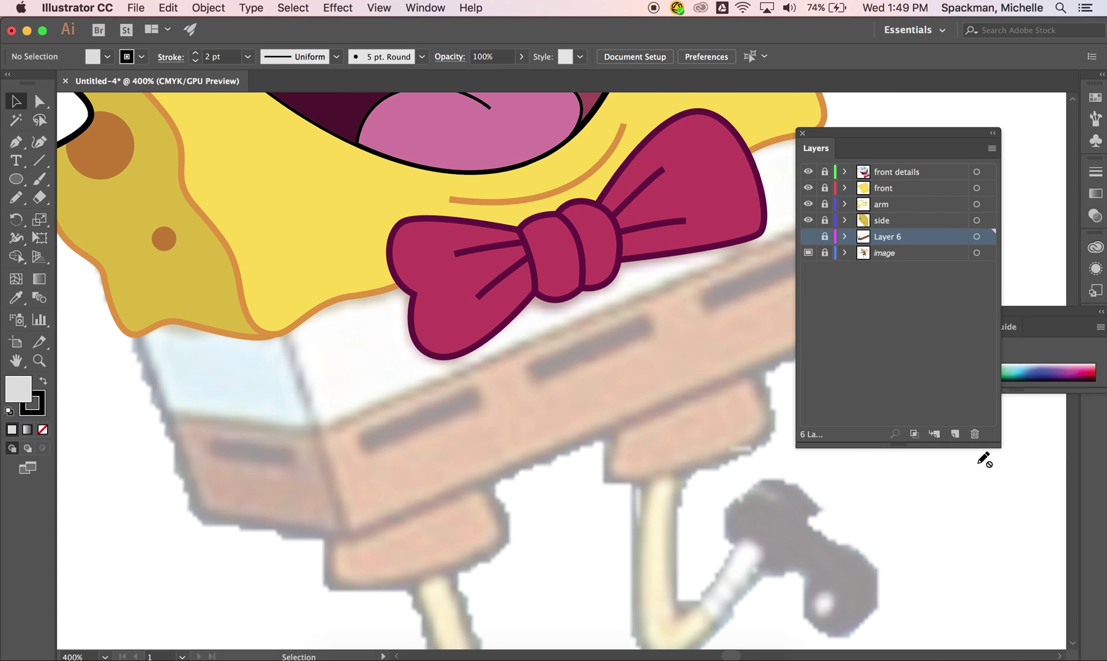
Step: Rename Layer 6 as pants and add a new layer directly above it
double_click(889, 237)
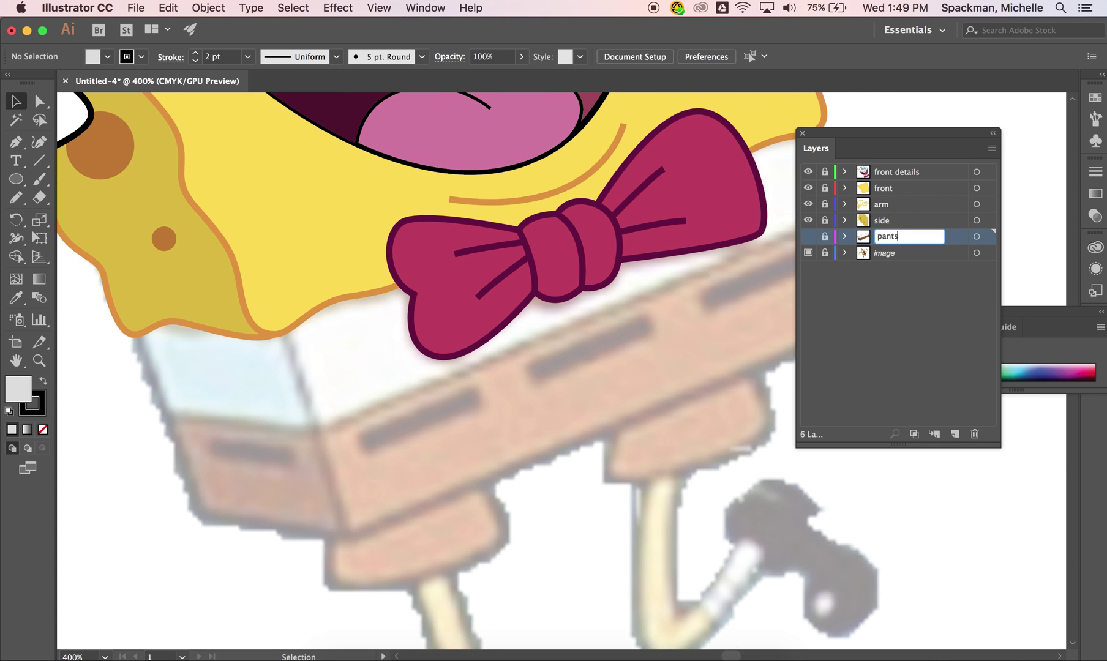
key("Return")
left_click(955, 434)
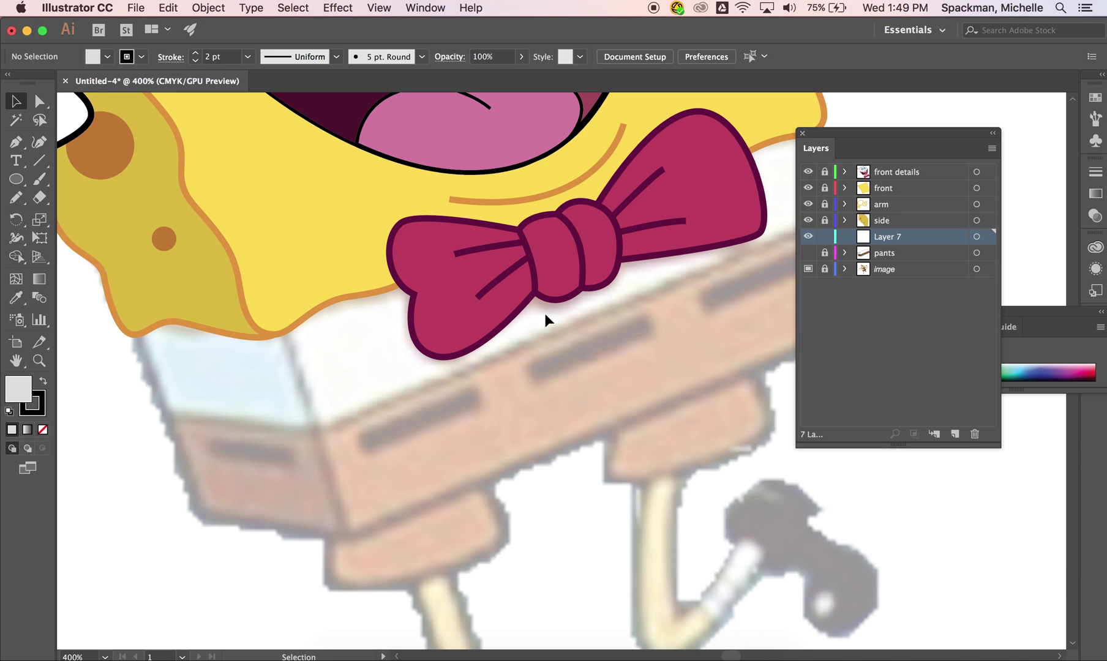
Step: Trace the three stripes on the pants' front panel as straight line segments with no fill and a 2 pt black stroke
left_click(37, 166)
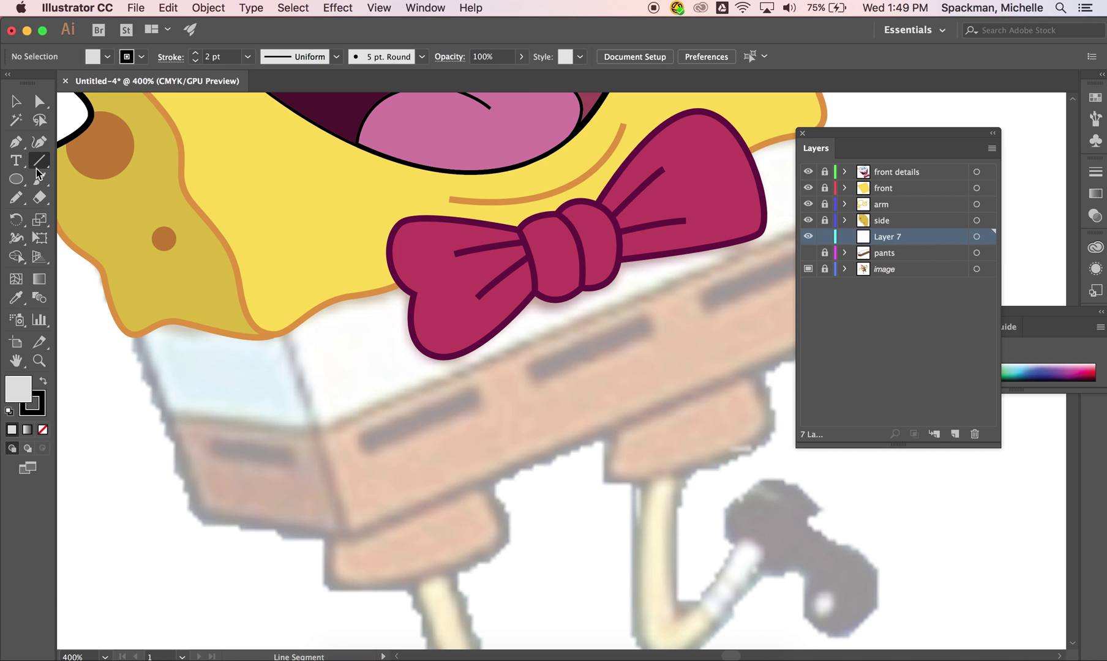
left_click(43, 430)
left_click_drag(366, 441, 582, 357)
scroll(470, 401, "right", 3)
scroll(469, 401, "up", 2)
left_click_drag(642, 329, 748, 285)
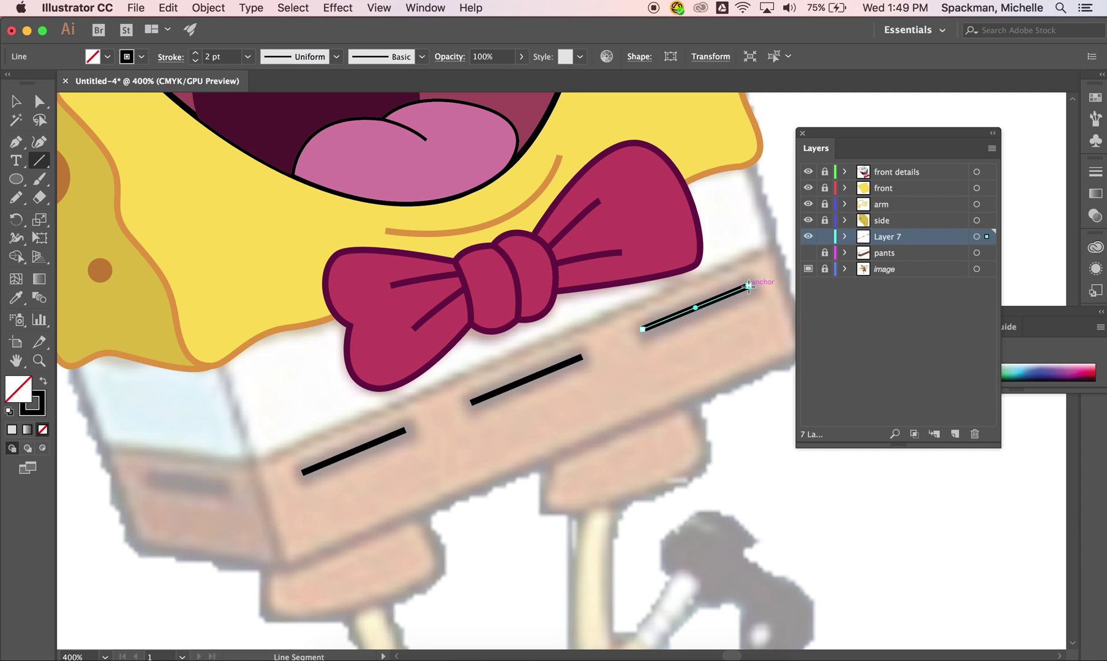
Step: Trace the stripe on the pants' side panel as a straight two-point Pen path, then deselect it
left_click(16, 142)
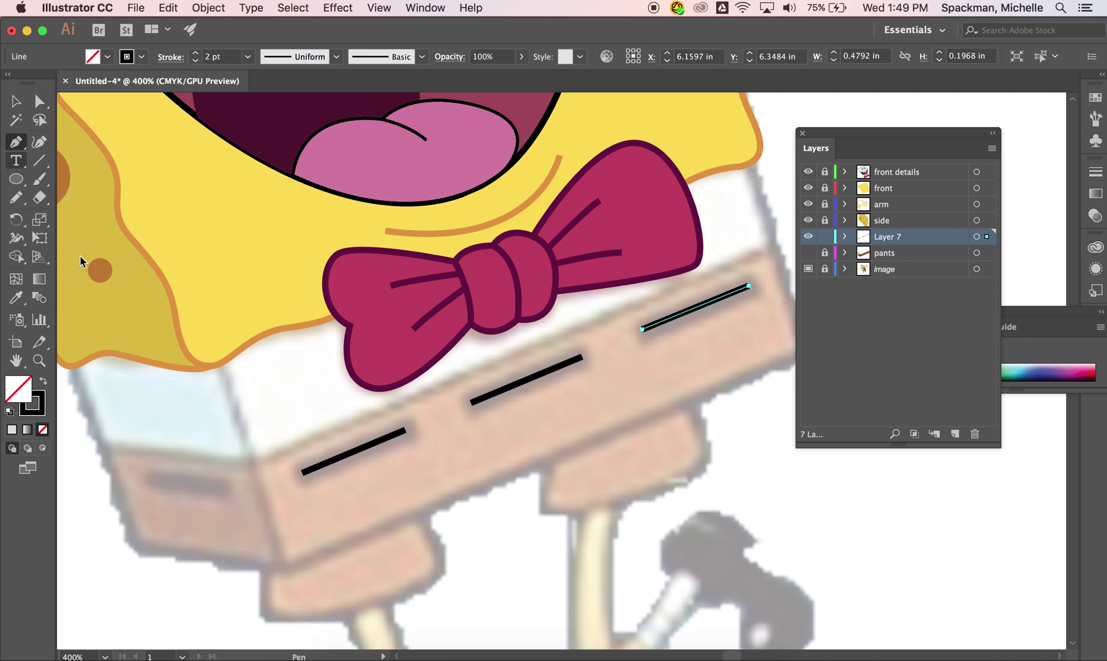
left_click(224, 487)
left_click(253, 456, "super")
key("v")
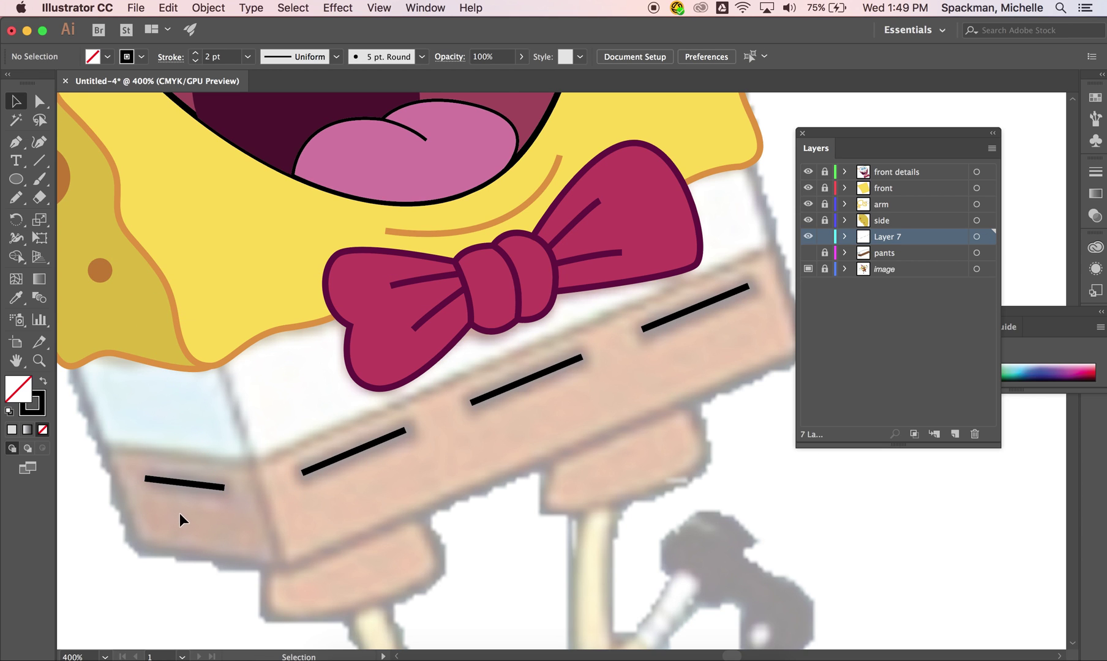
Step: Thicken all four pants stripes to a 6 pt stroke and deselect them
left_click(186, 482)
left_click(322, 465, "shift")
left_click(488, 396, "shift")
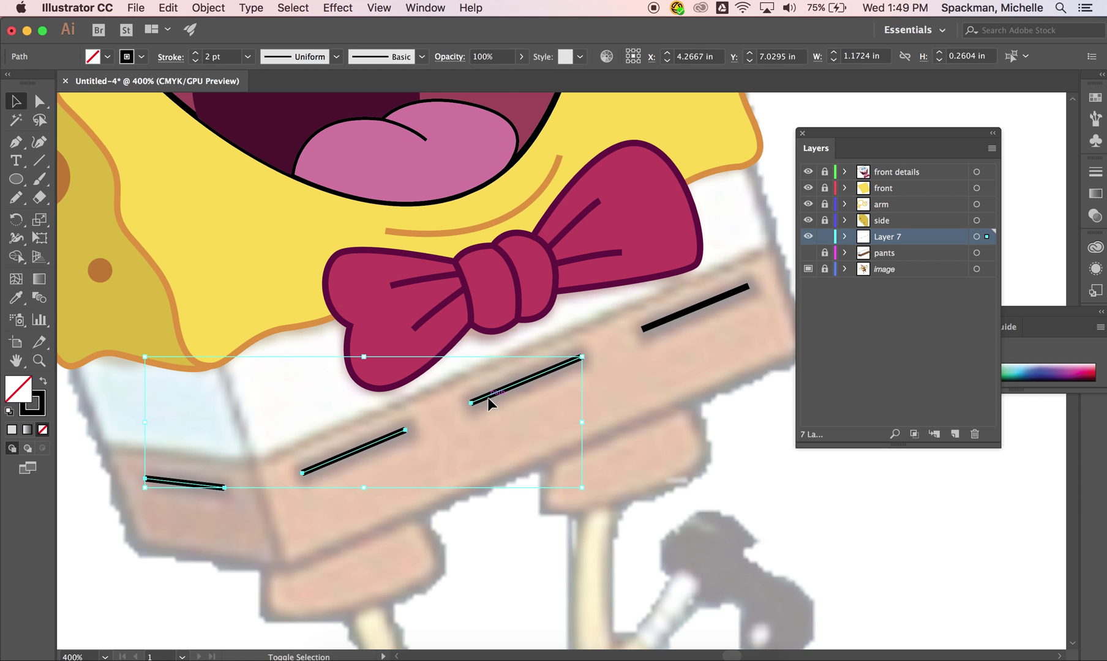
left_click(659, 324, "shift")
left_click(196, 54)
left_click(196, 54)
left_click(196, 54)
left_click(196, 54)
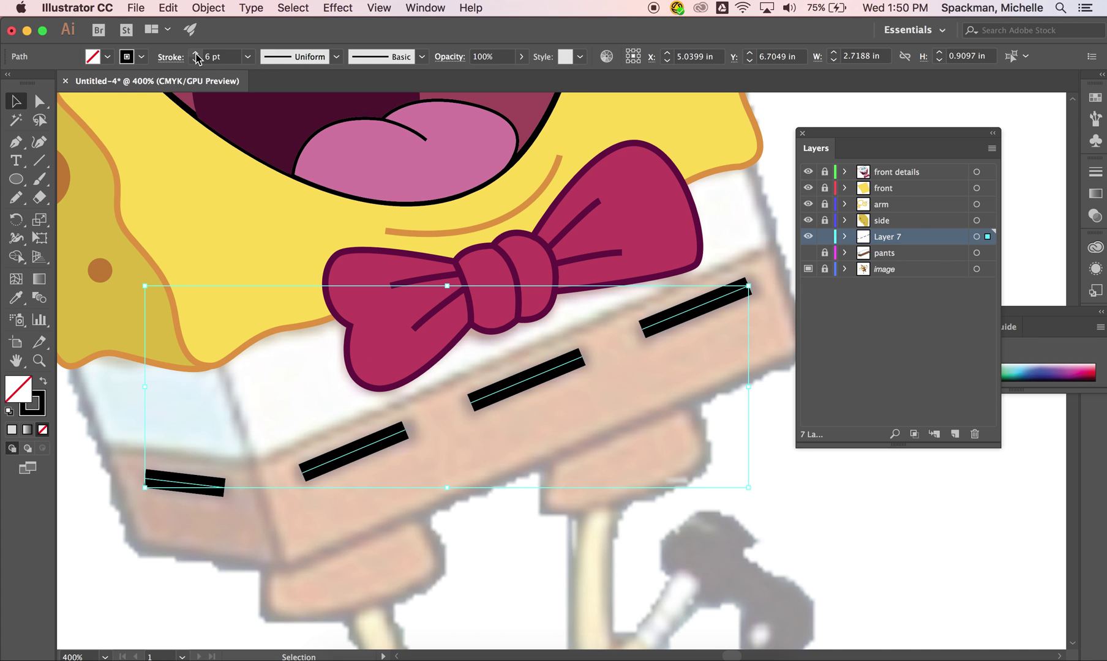
key("super+shift+a")
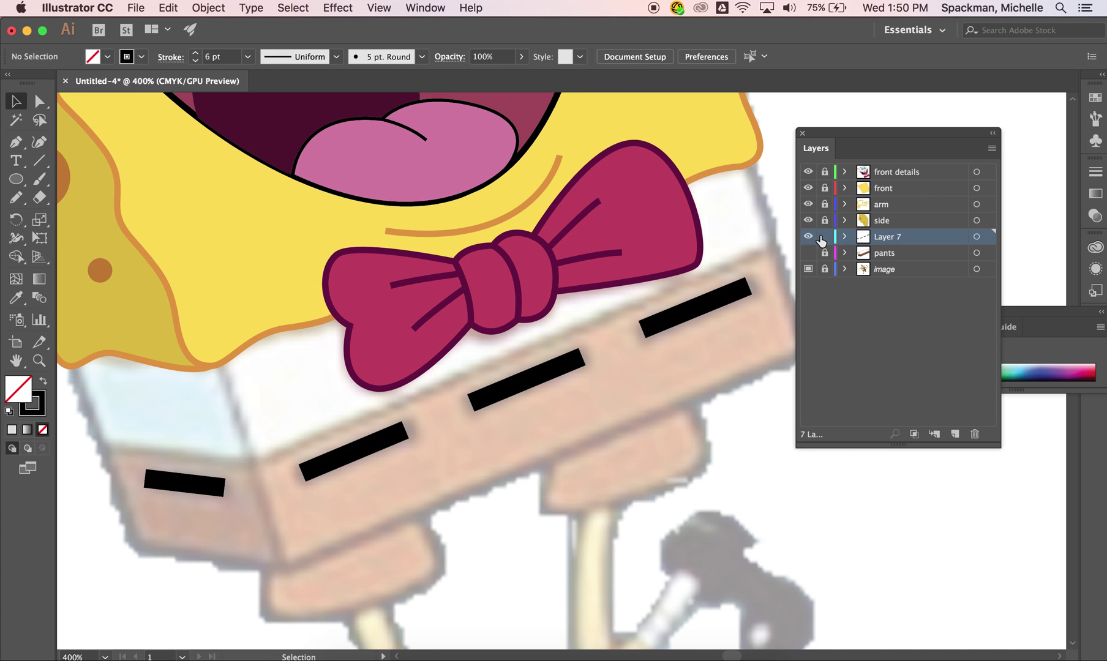
Step: Rename the stripes' layer as pant stripes and lock it, and make the pants layer visible again
double_click(895, 241)
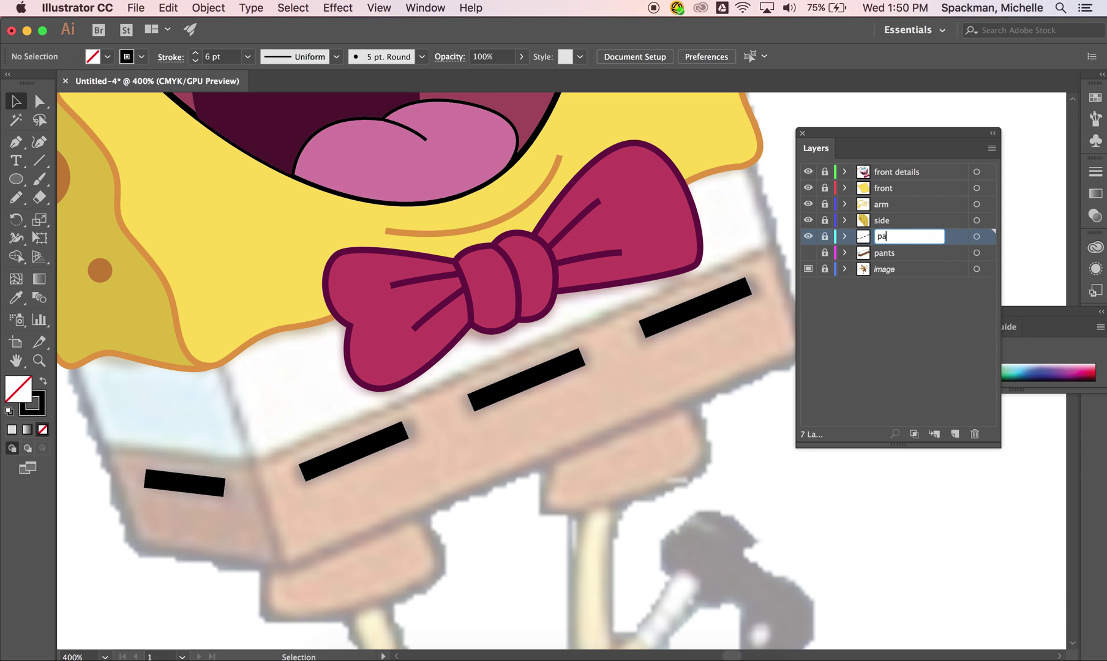
type("pant stripes")
key("Return")
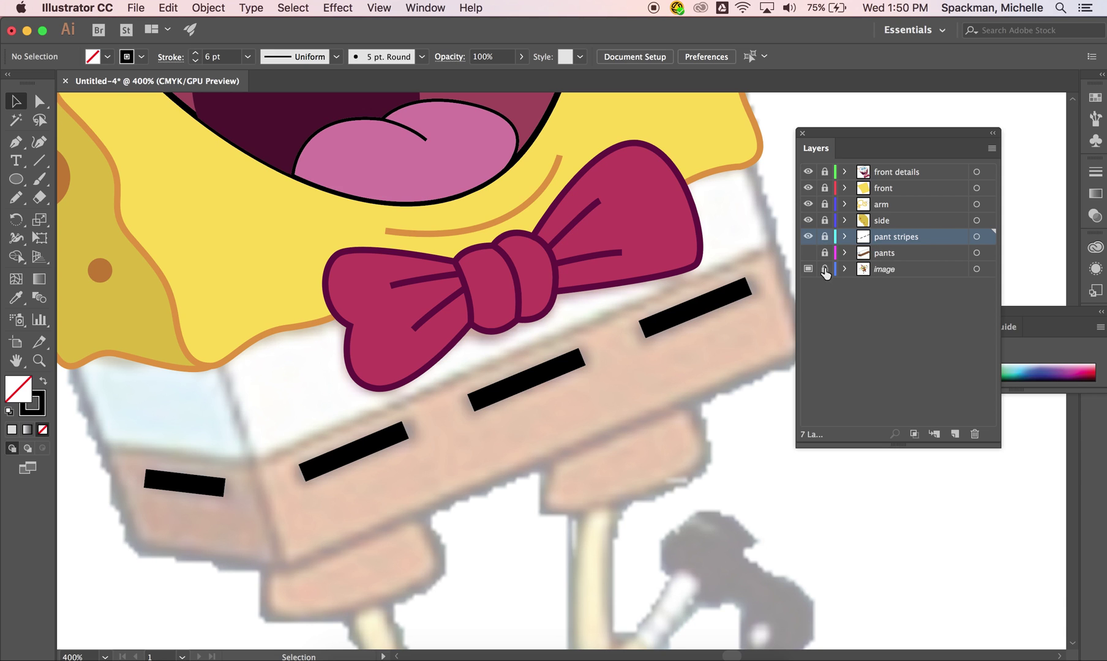
left_click(807, 253)
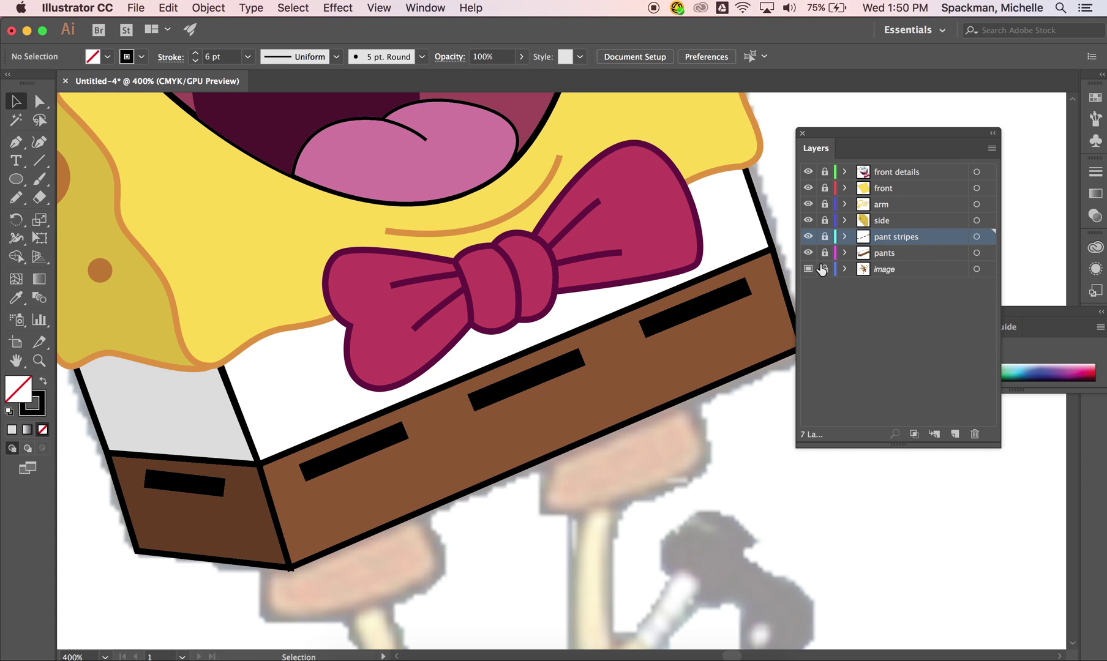
left_click(807, 253)
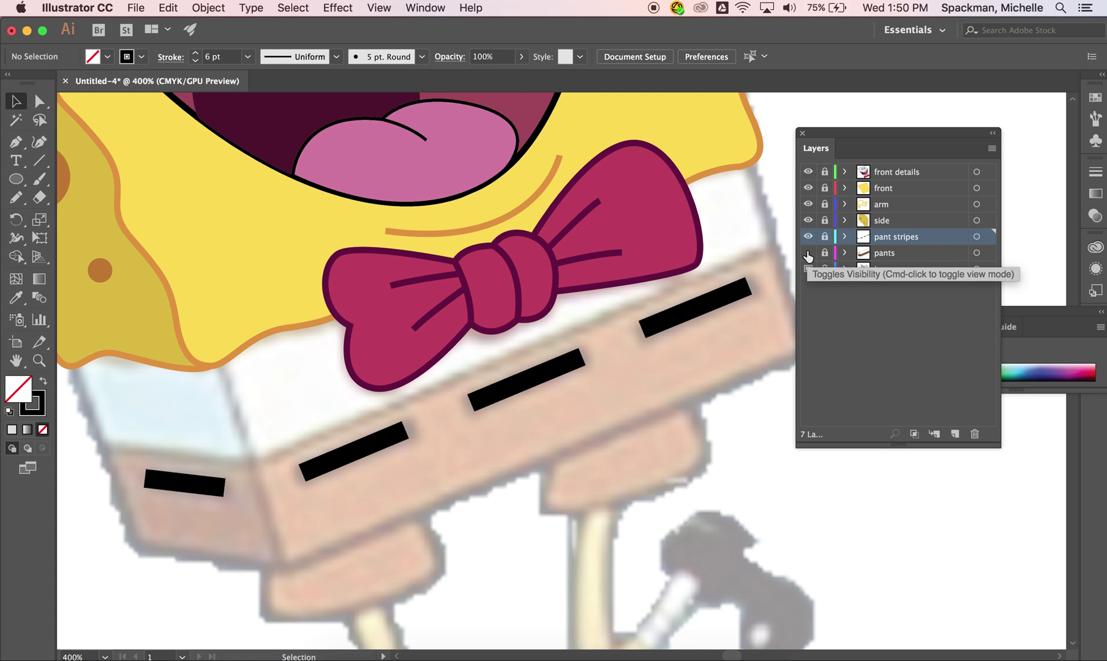
left_click(807, 253)
Step: Add a new layer directly above the image layer, beneath all the traced artwork
key("super+minus")
key("super+minus")
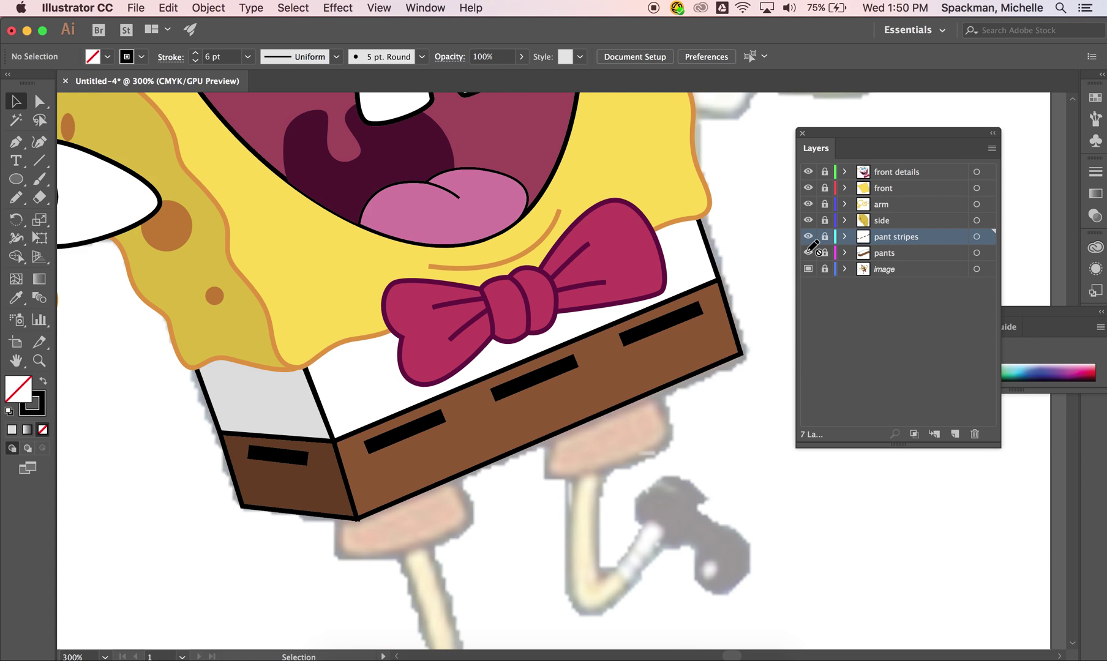
scroll(537, 325, "up", 10)
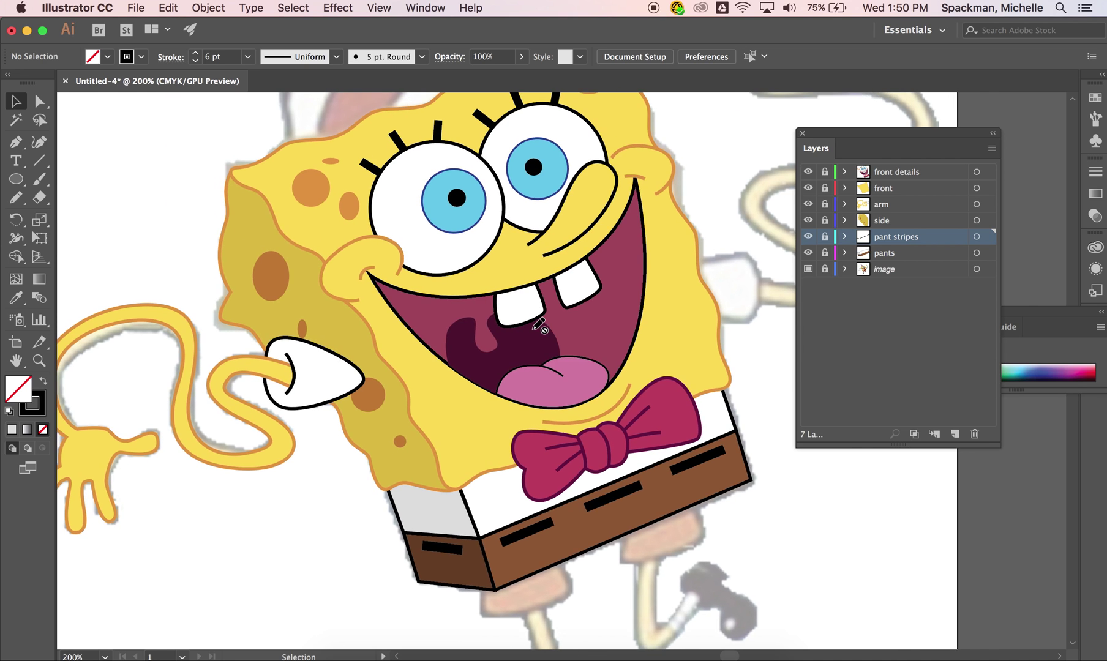
scroll(539, 326, "down", 8)
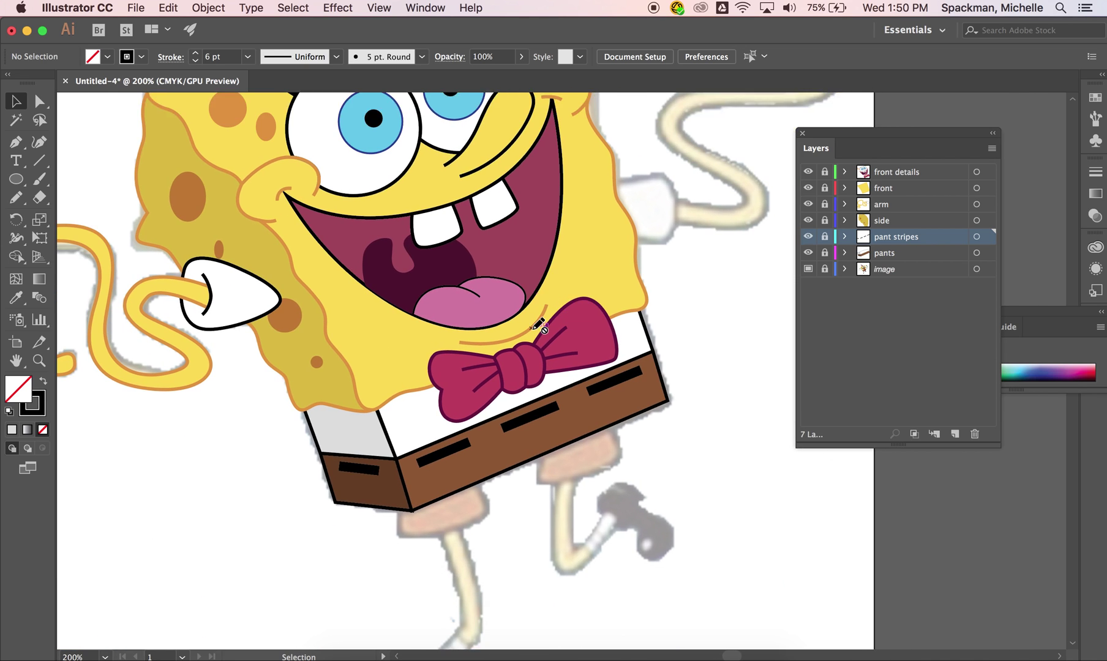
scroll(606, 331, "down", 1)
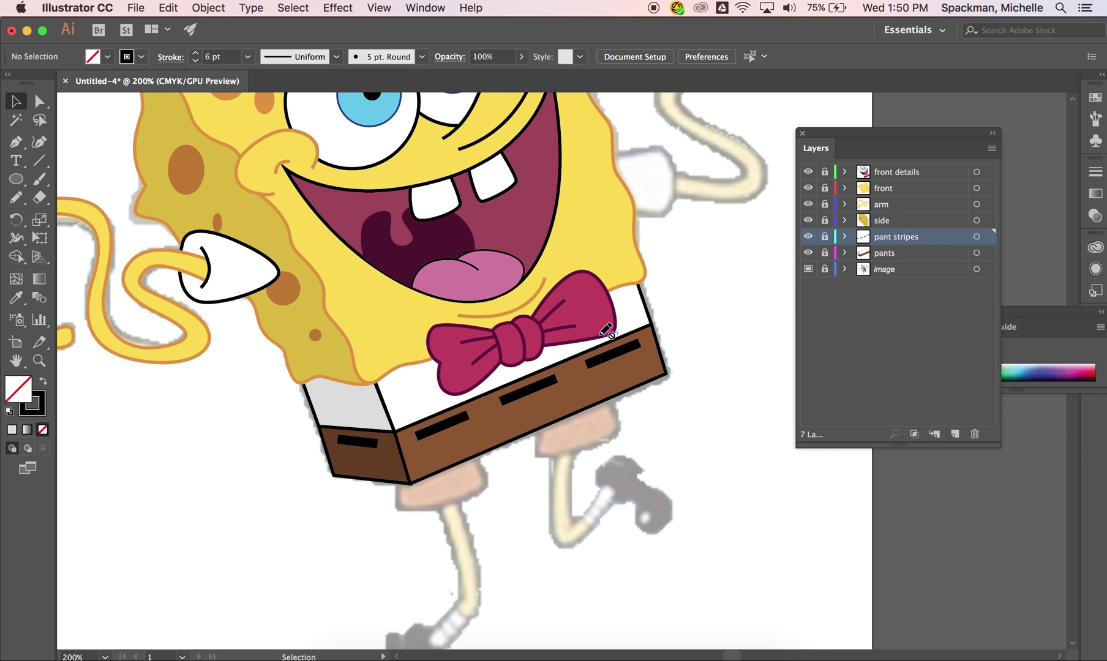
scroll(606, 331, "down", 4)
scroll(606, 331, "up", 8)
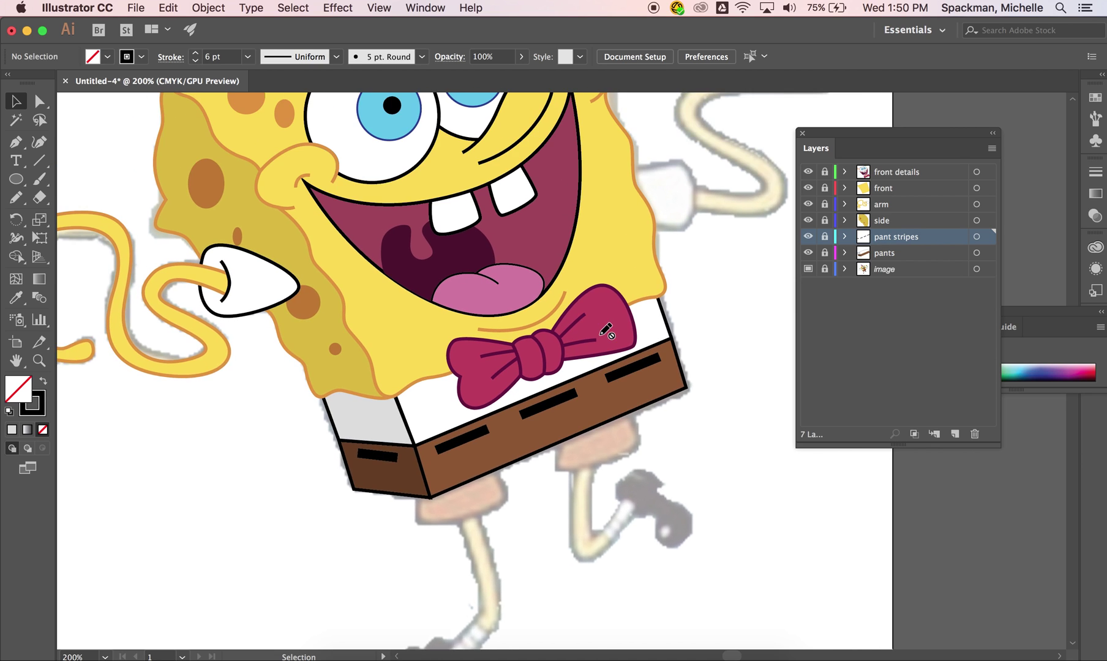
left_click(888, 270)
scroll(711, 358, "right", 5)
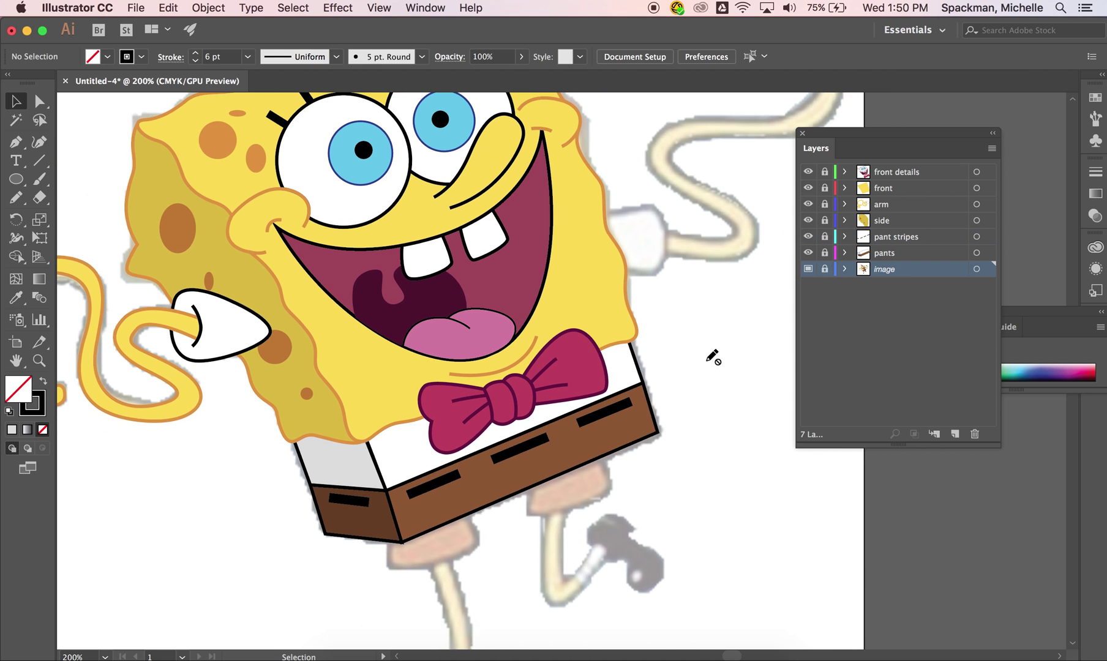
left_click(955, 434)
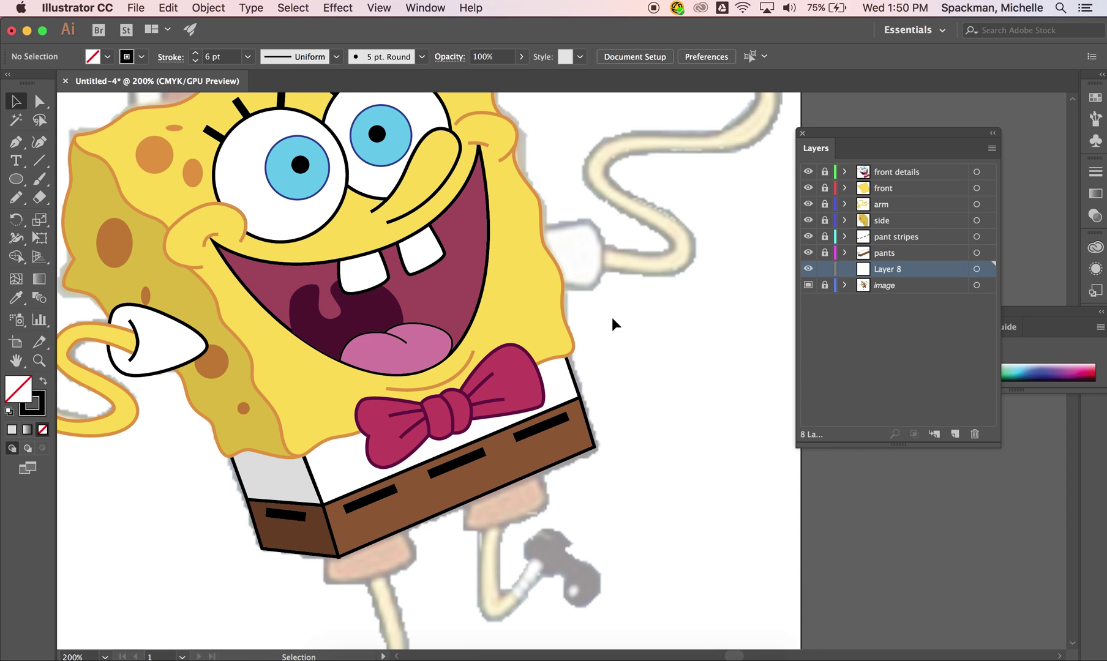
Step: Trace the outer sleeve beside the mouth as a curved Pen path, running its inner edge beneath the yellow body
scroll(612, 317, "up", 5)
key("p")
scroll(612, 319, "up", 2)
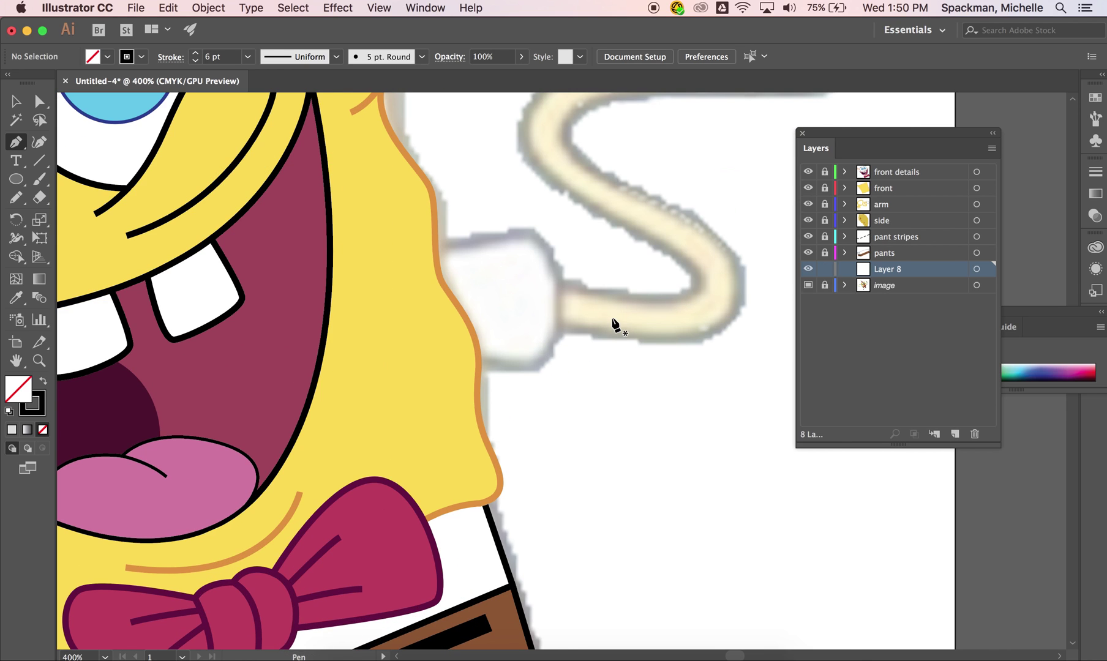
left_click(418, 259)
left_click_drag(524, 229, 550, 232)
left_click_drag(555, 359, 550, 368)
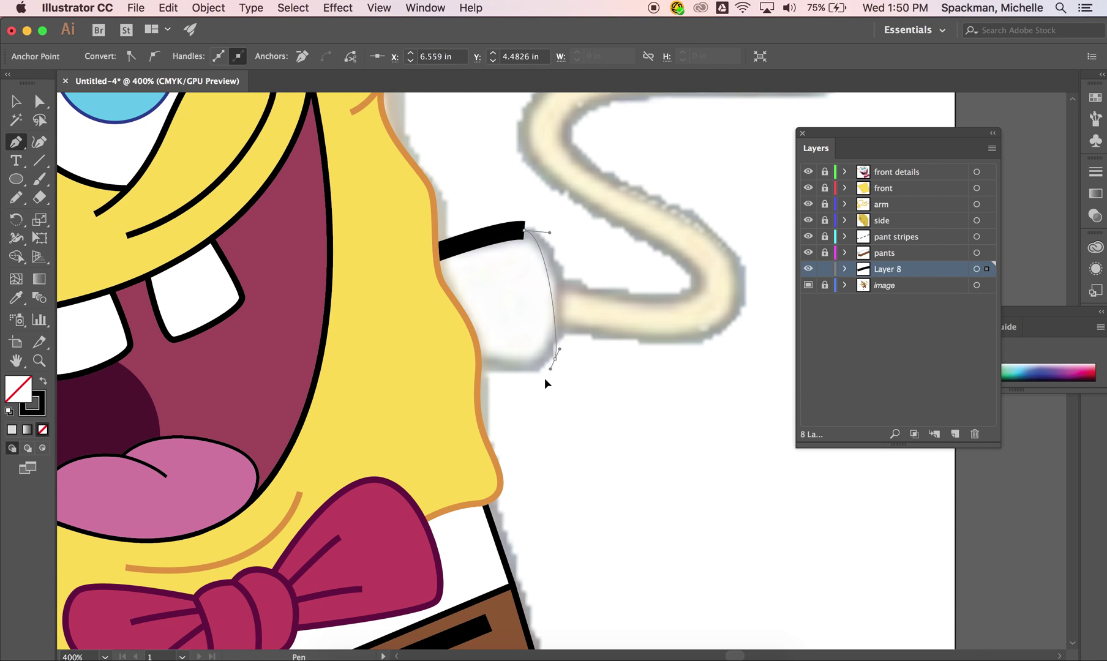
left_click_drag(522, 406, 521, 405)
left_click(425, 367)
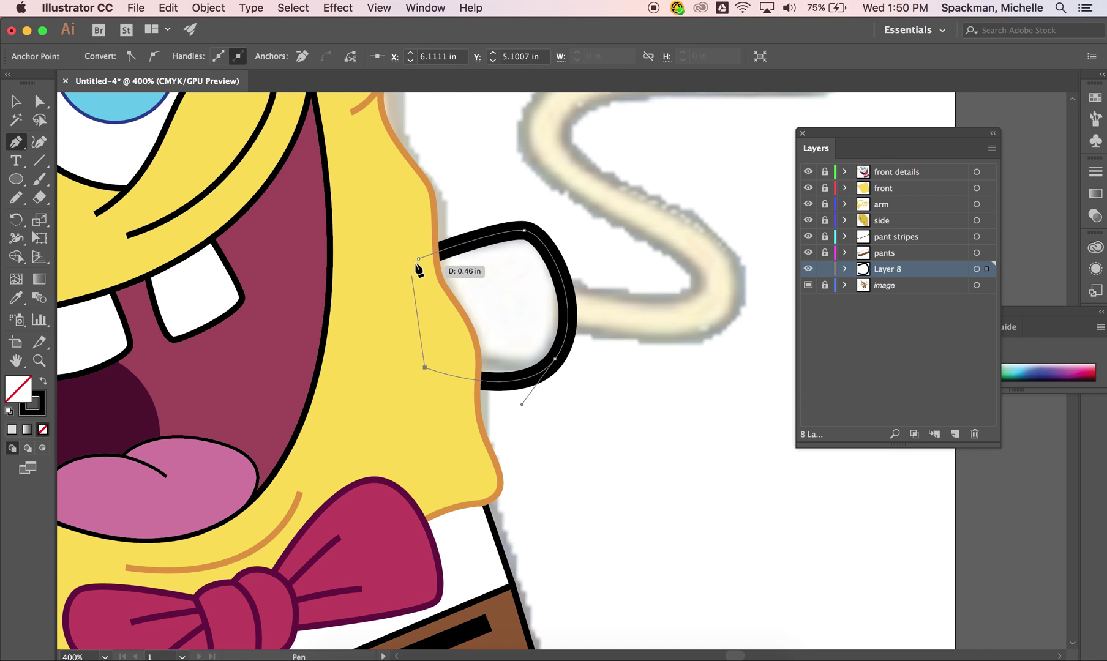
Step: Sample the finished sleeve's white fill and 2 pt black stroke onto the new outer sleeve, then deselect it
key("super+minus")
key("super+minus")
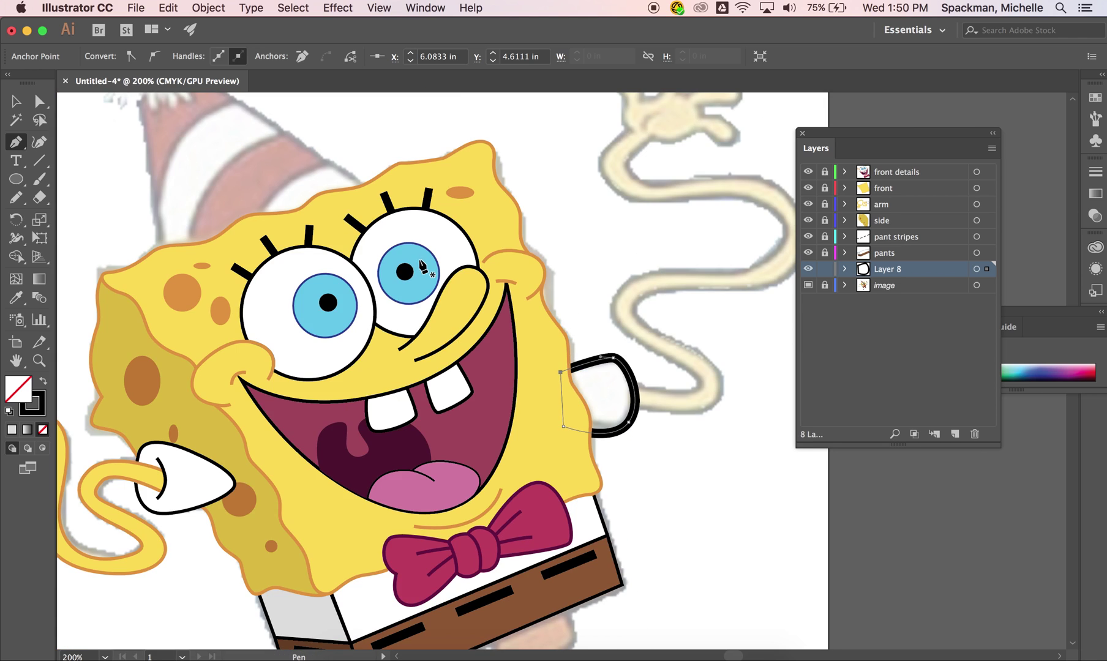
scroll(430, 388, "down", 3)
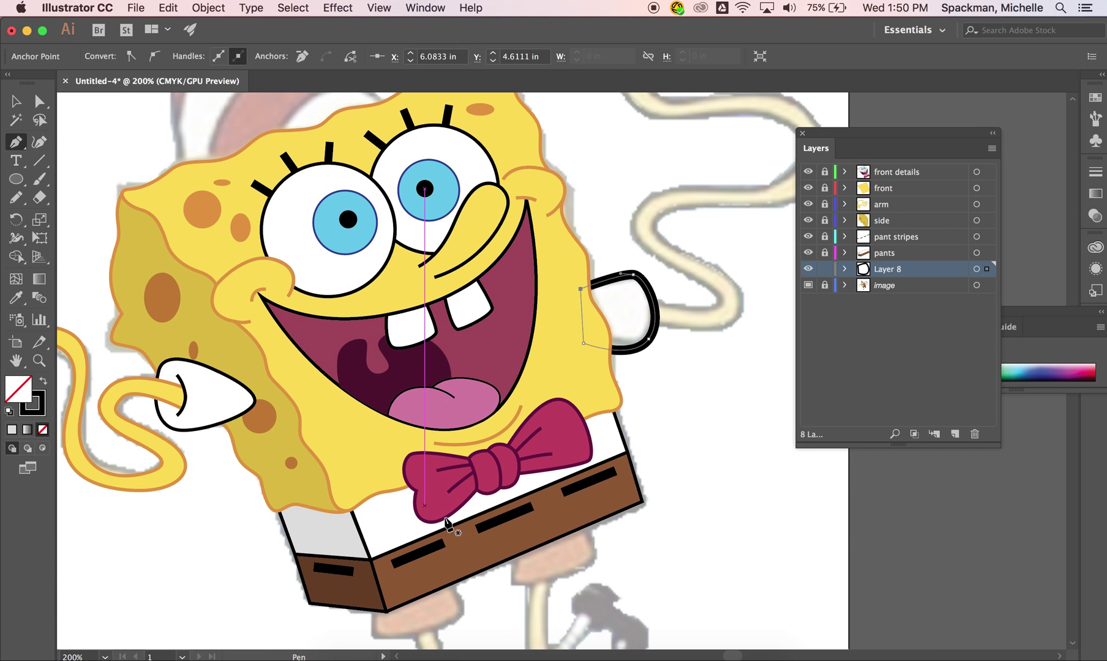
key("i")
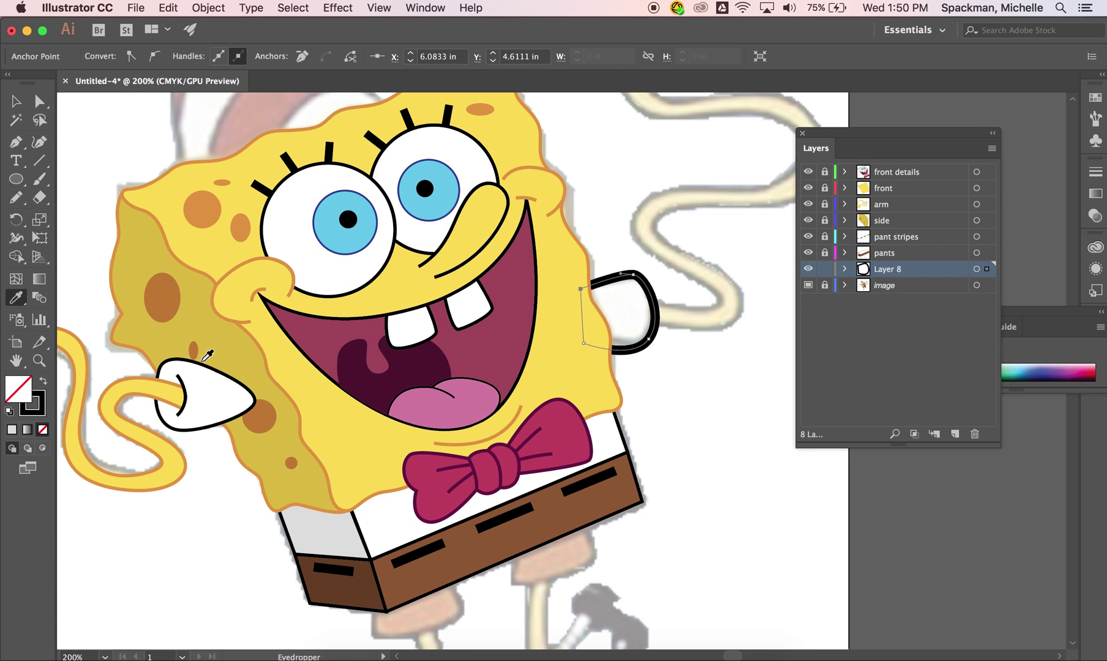
left_click(215, 389)
key("super+shift+a")
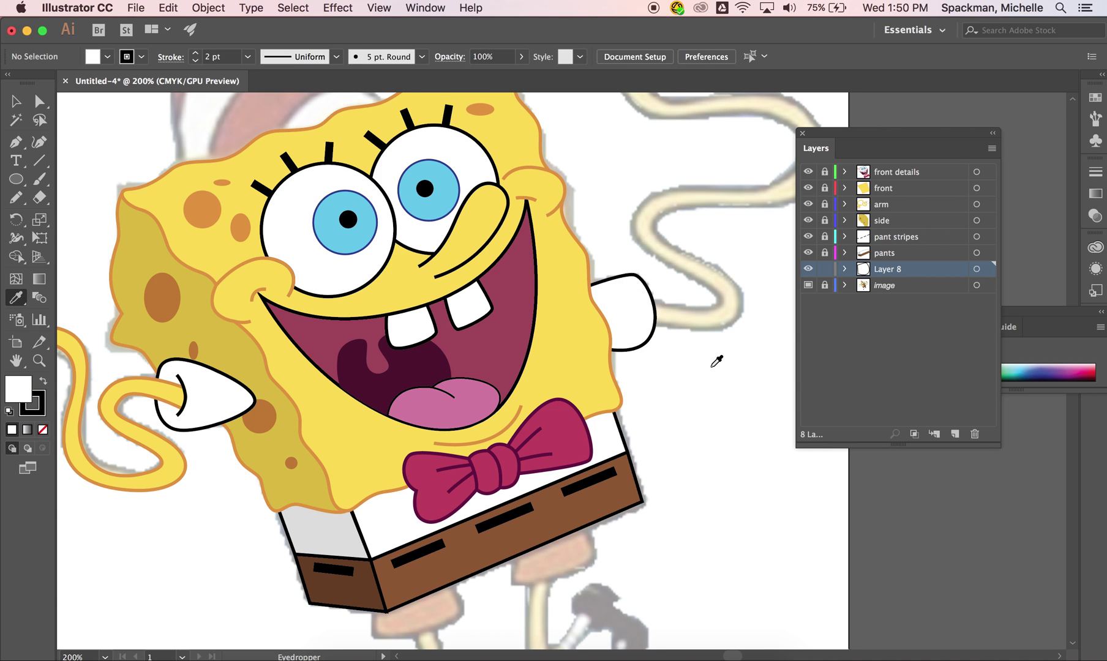
Step: Rename Layer 8 as outer sleeve and lock it, and add a new layer directly above the image layer
scroll(715, 361, "right", 5)
scroll(715, 361, "up", 3)
key("p")
double_click(890, 269)
type("outer sleeve")
key("Return")
left_click(922, 288)
left_click(956, 433)
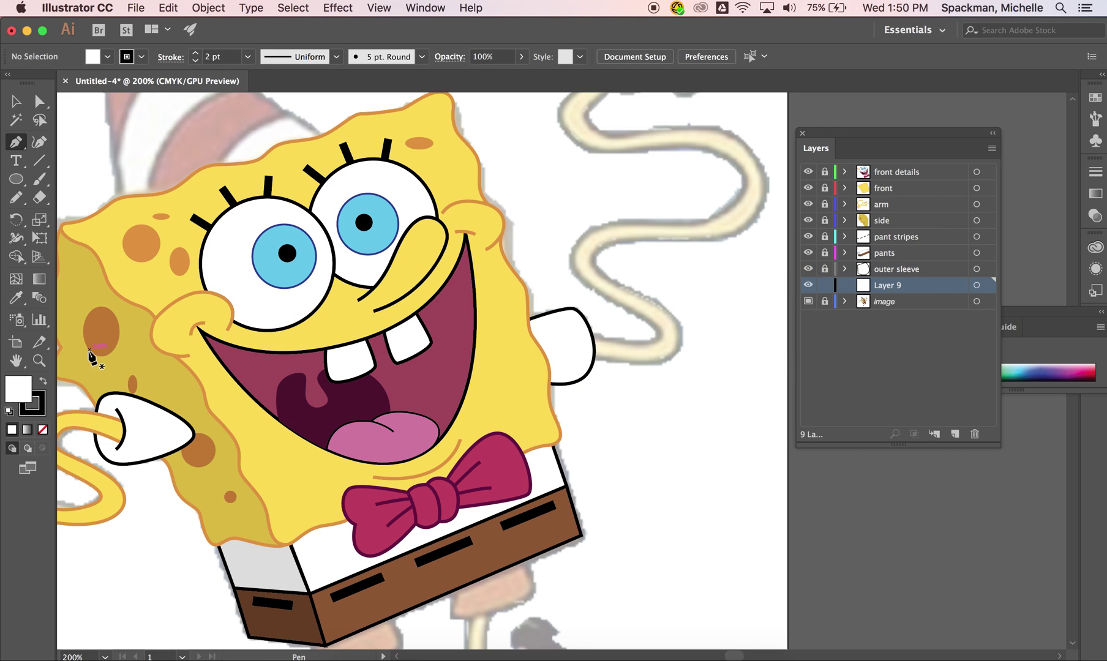
Step: Trace the inner edge of the outer arm with the Pen tool, starting inside the outer sleeve and following the bends up to the wrist
left_click(577, 329)
left_click_drag(654, 338, 660, 341)
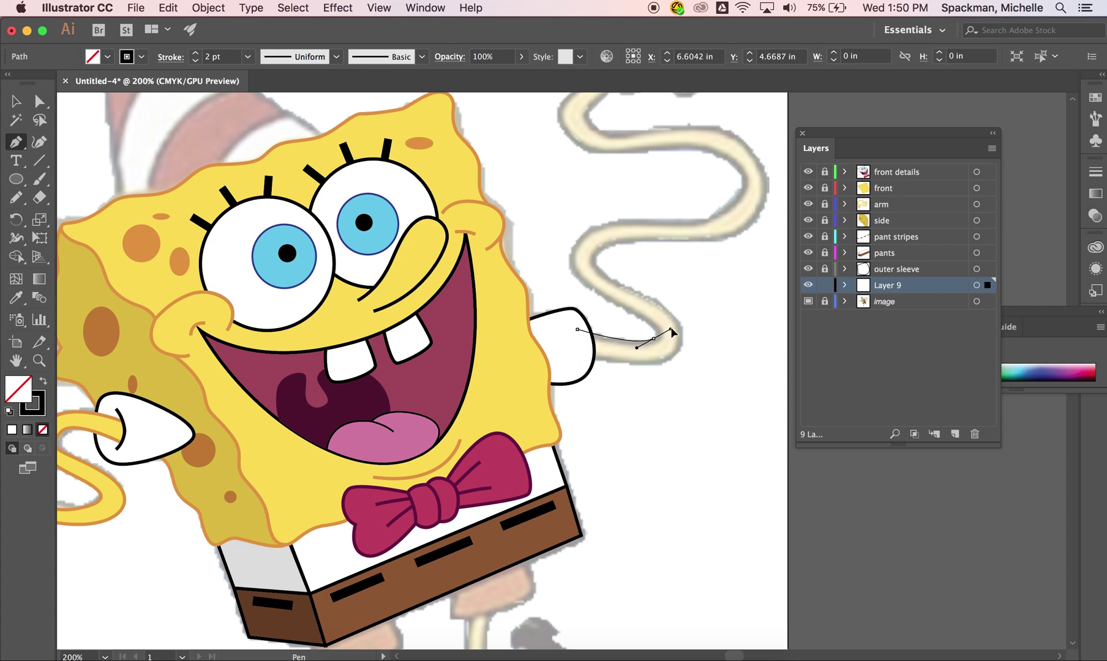
left_click(589, 287)
left_click_drag(567, 278, 565, 274)
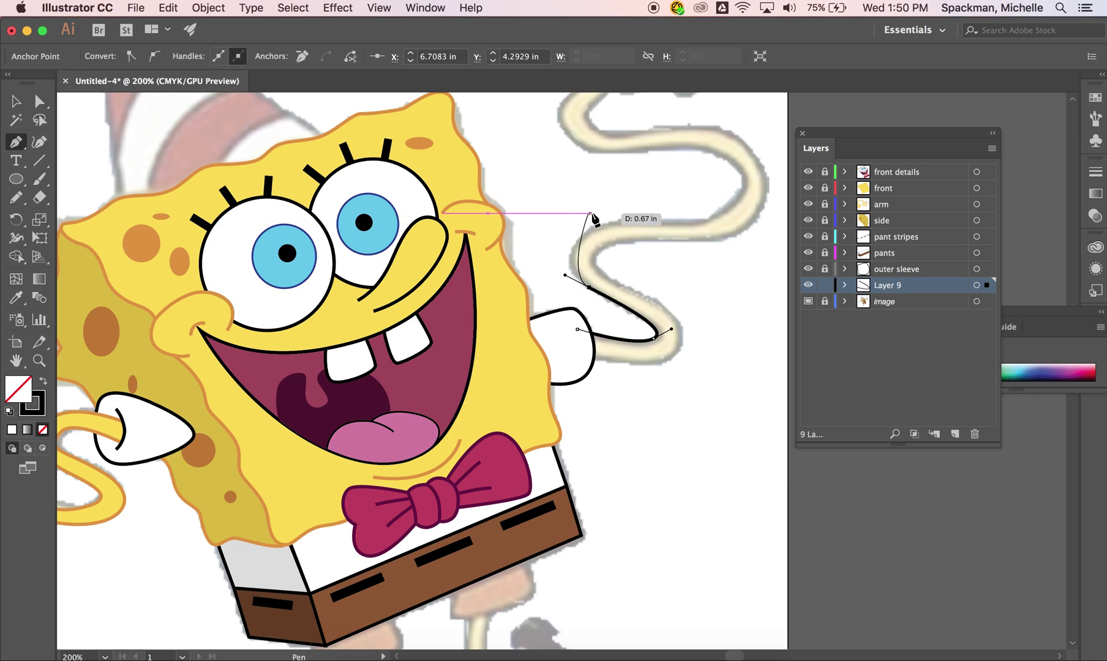
left_click_drag(613, 222, 680, 223)
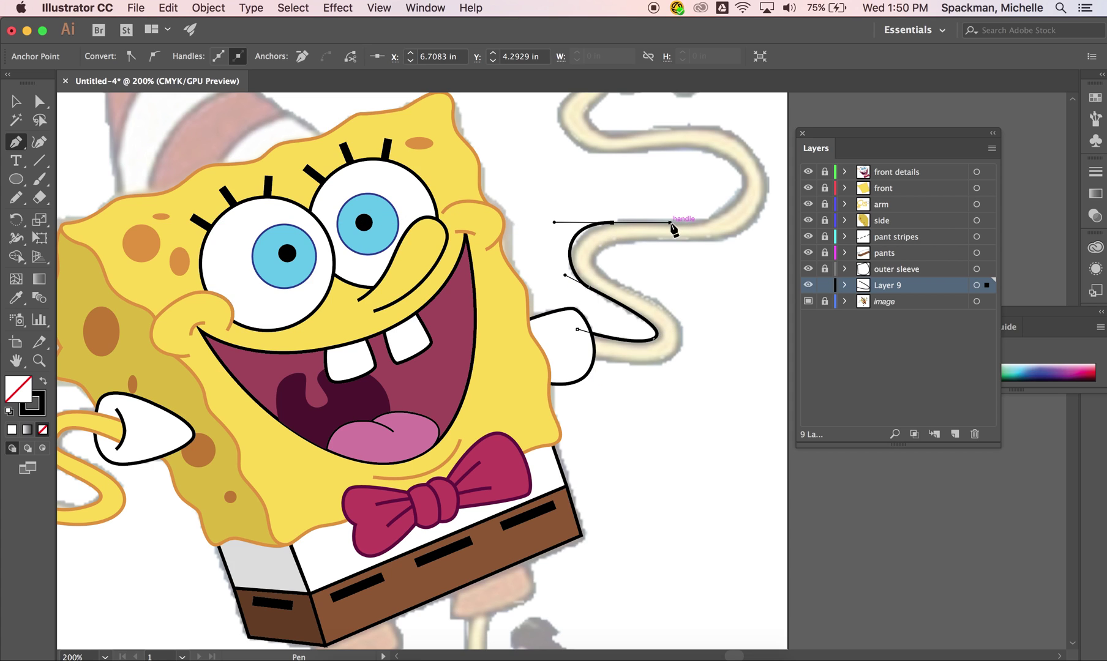
left_click_drag(739, 196, 743, 163)
left_click(628, 153)
left_click_drag(536, 153, 563, 128)
scroll(550, 166, "up", 5)
scroll(550, 167, "right", 5)
Step: Adjust the anchor points and handles around the outer arm's upper bend so the curve follows the reference, then deselect the path
left_click(637, 185, "super")
left_click_drag(674, 267, 676, 264)
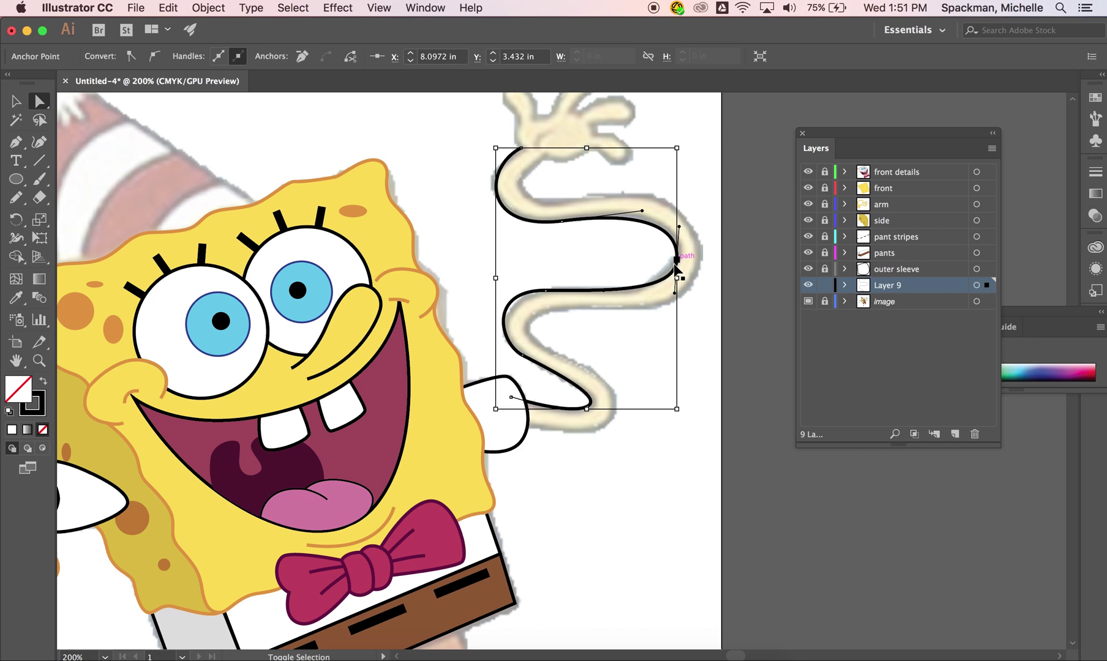
left_click(545, 291)
left_click_drag(486, 291, 494, 299)
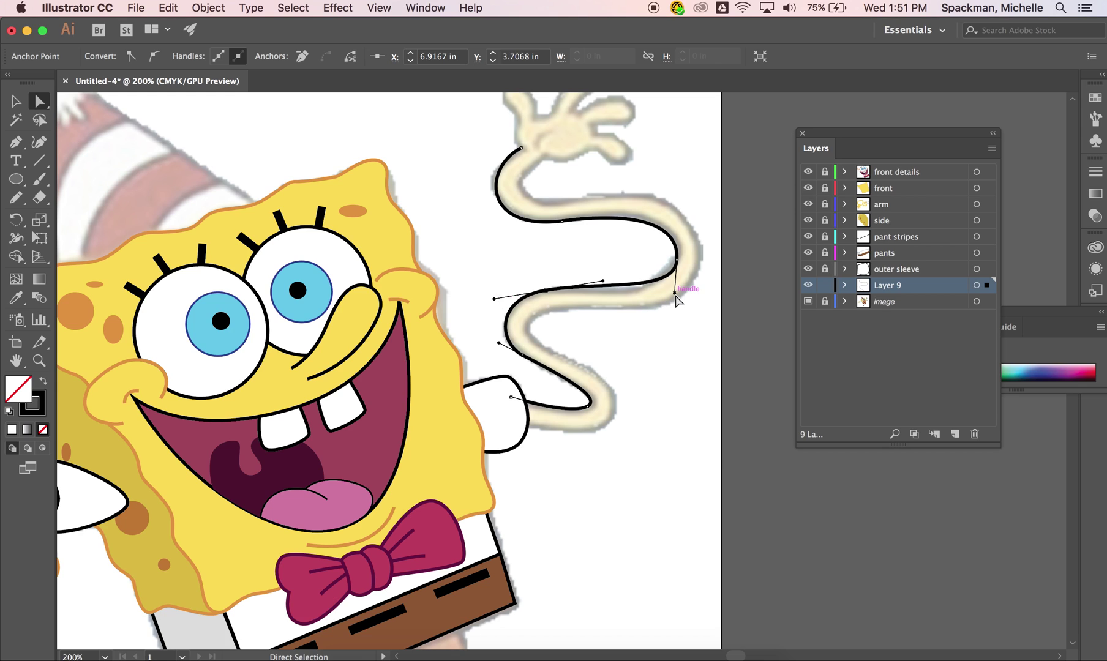
left_click(676, 304)
Step: Continue the outer arm path with the Pen tool from the wrist up and around the thumb
key("p")
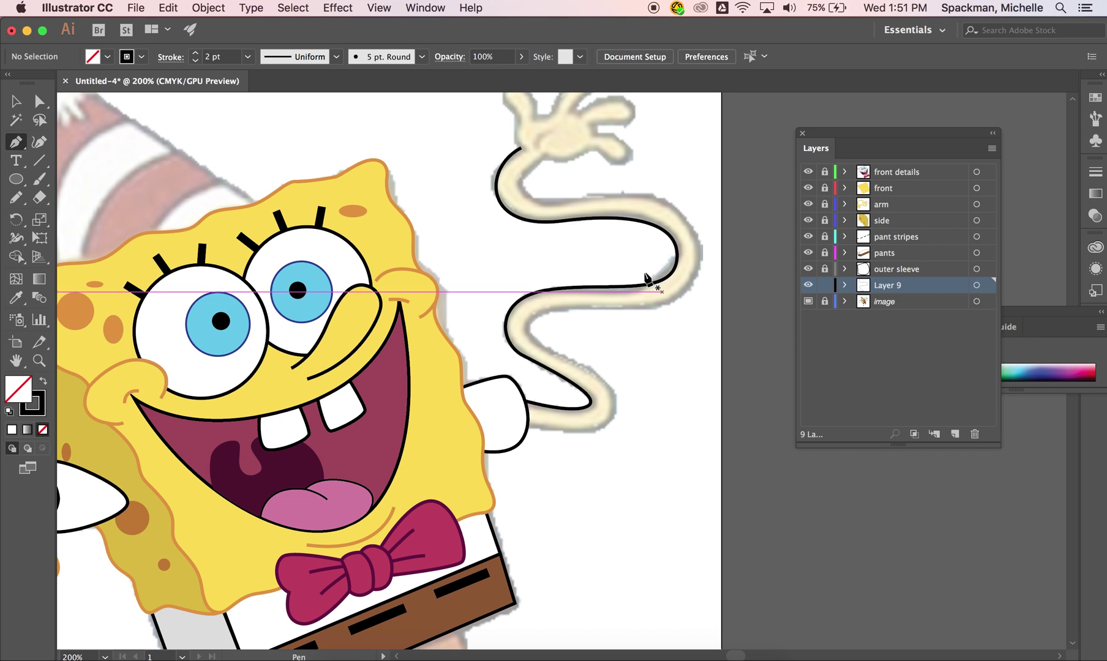
scroll(504, 165, "up", 2)
scroll(503, 165, "up", 2)
left_click(517, 182)
left_click(511, 158)
left_click(495, 135)
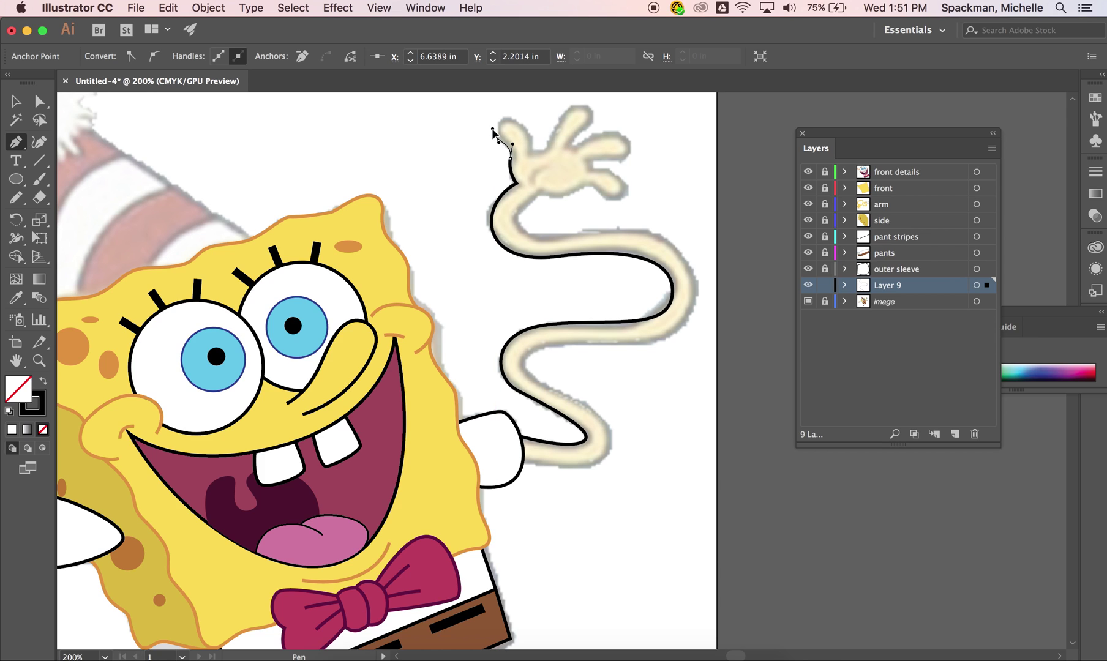
left_click_drag(523, 128, 552, 161)
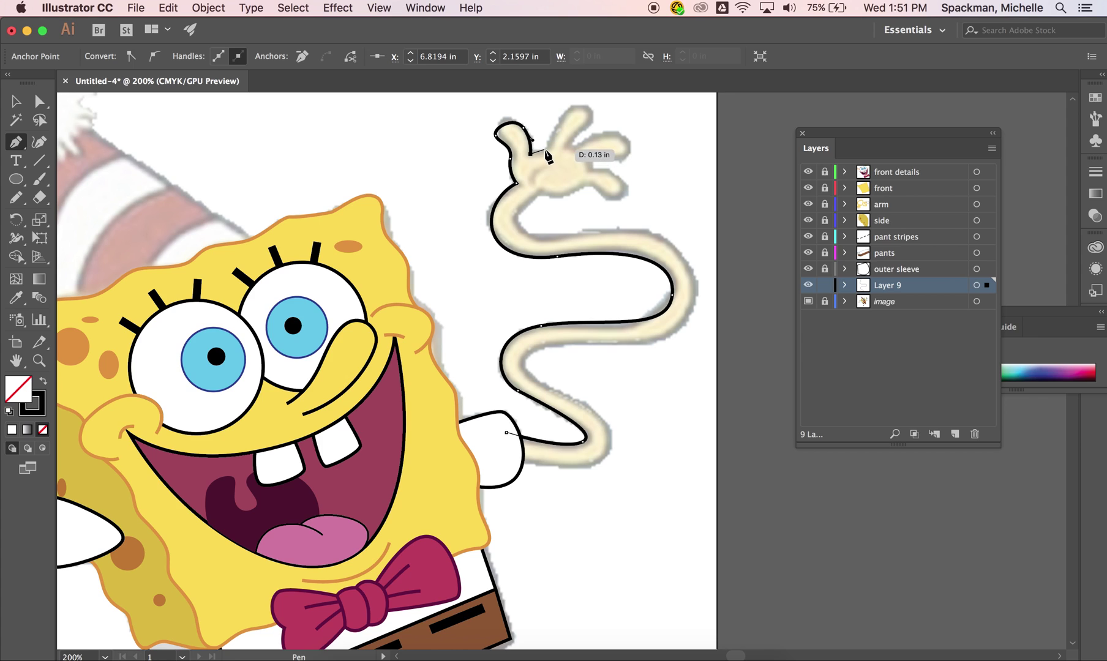
Step: Trace the three remaining fingers and the base of the palm, curving back down into the arm's first bend
left_click_drag(581, 105, 602, 105)
left_click_drag(550, 158, 568, 159)
left_click(628, 144, "super")
left_click_drag(642, 150, 563, 160)
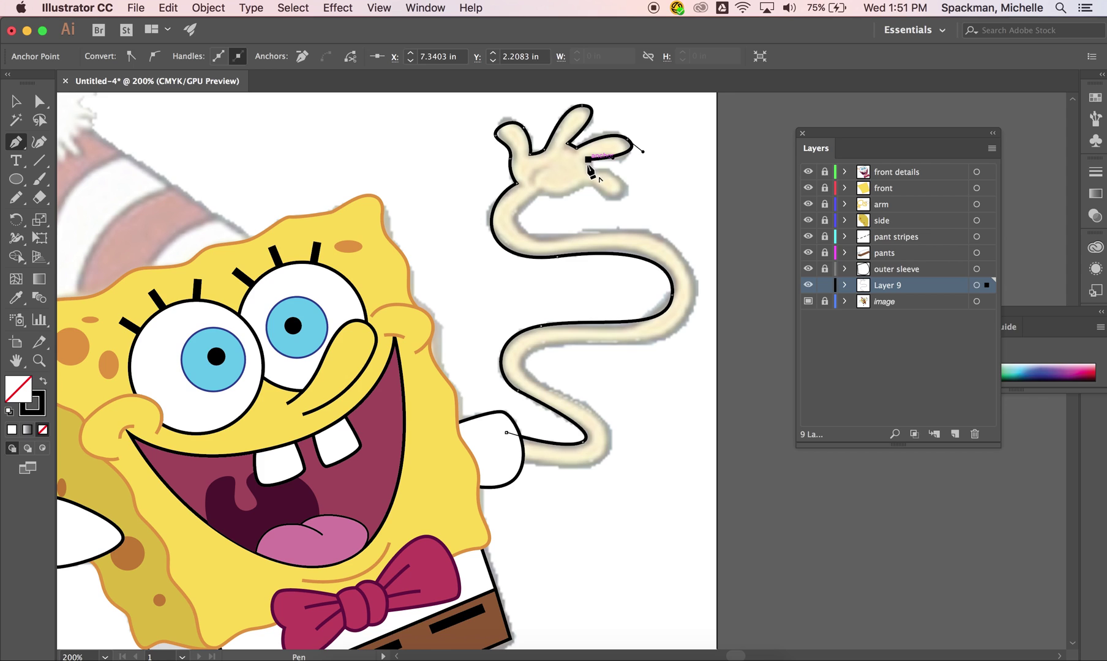
left_click(588, 169)
left_click_drag(622, 209, 511, 244)
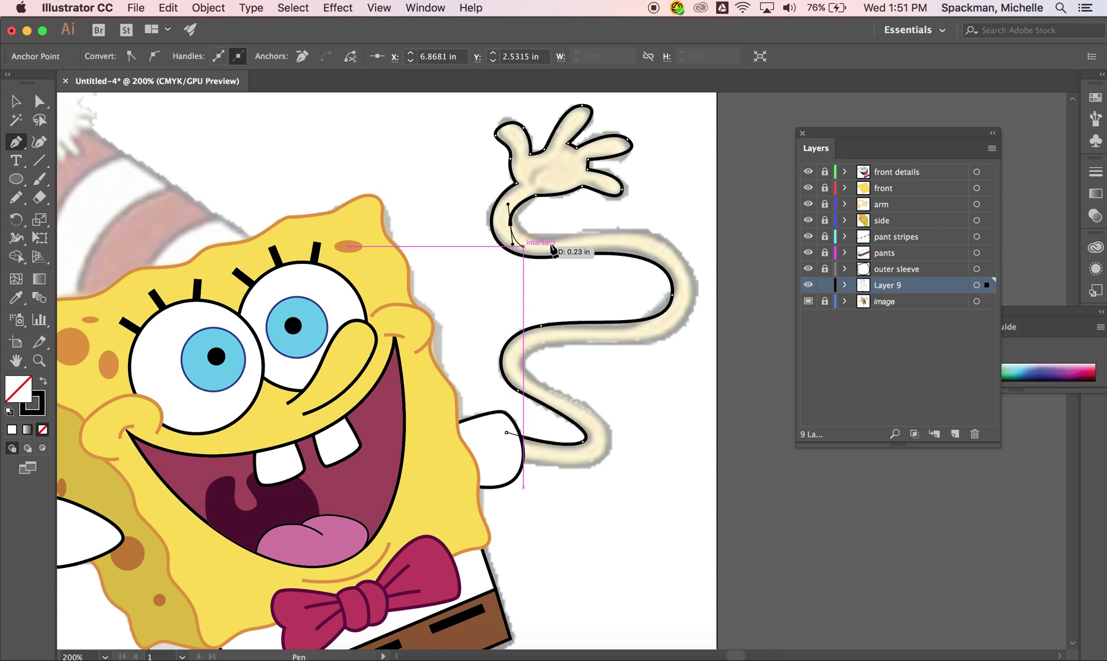
Step: Trace the arm's opposite edge through the remaining bends back into the sleeve and close the path at its starting point
left_click_drag(694, 275, 717, 327)
left_click_drag(620, 347, 519, 380)
left_click_drag(607, 421, 620, 438)
left_click_drag(520, 458, 414, 433)
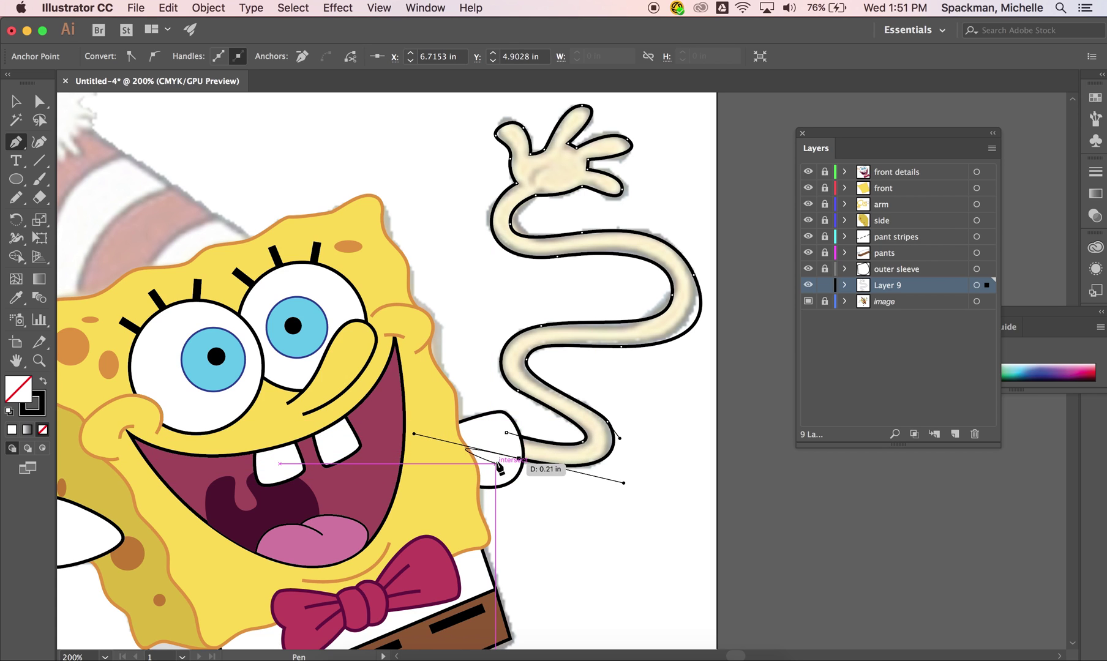
left_click(520, 458)
left_click(507, 432)
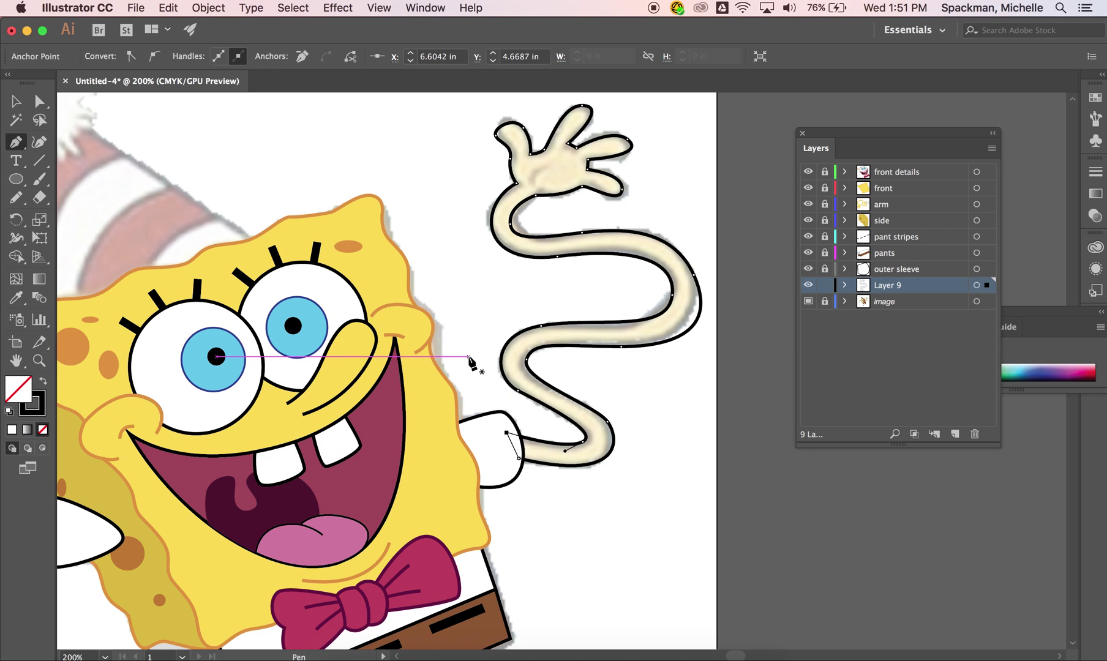
Step: Sample the body's yellow fill and 2 pt orange stroke onto the outer arm and deselect it
key("i")
left_click(454, 401)
left_click(656, 408, "super")
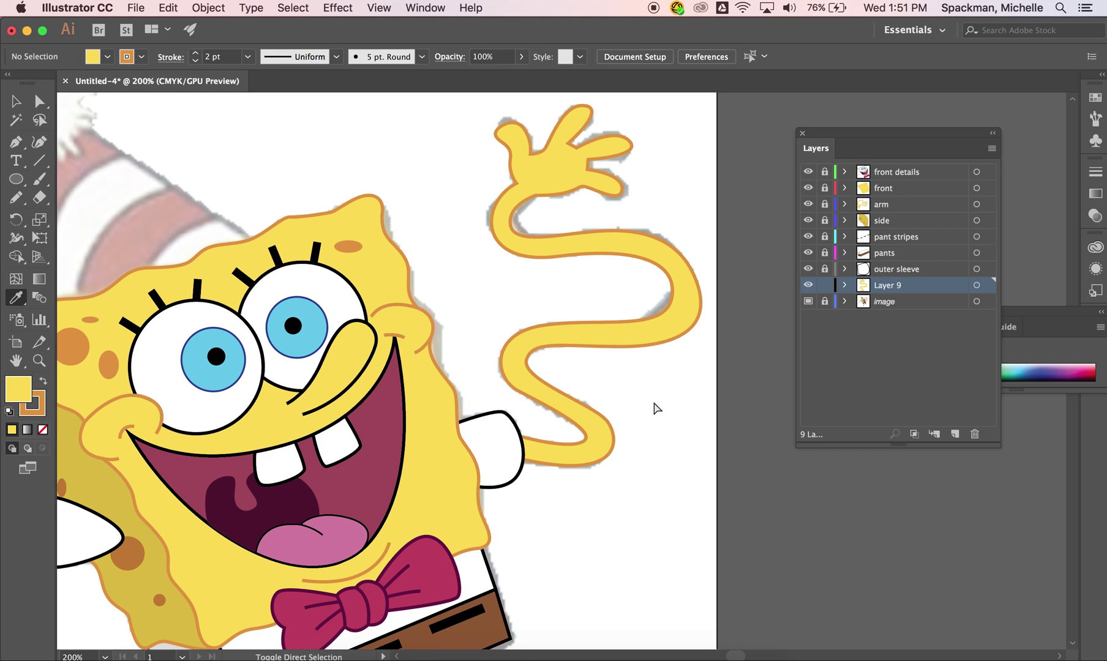
Step: Rename Layer 9 as outerarm and lock it, and add a new layer directly above the image layer
scroll(632, 434, "left", 10)
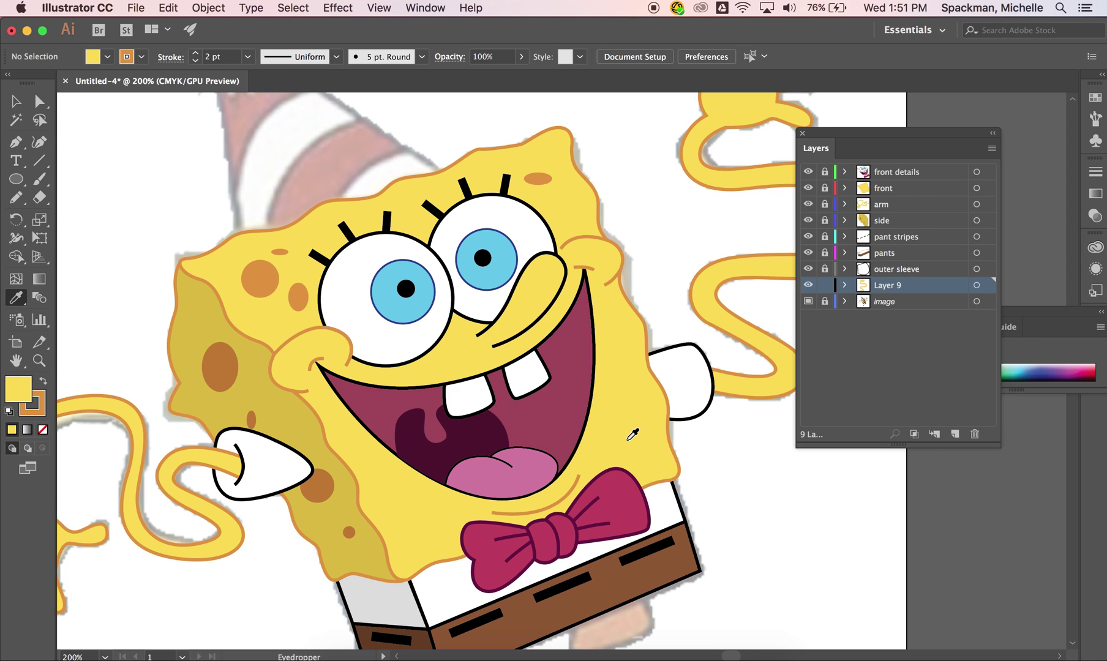
key("v")
scroll(744, 481, "down", 8)
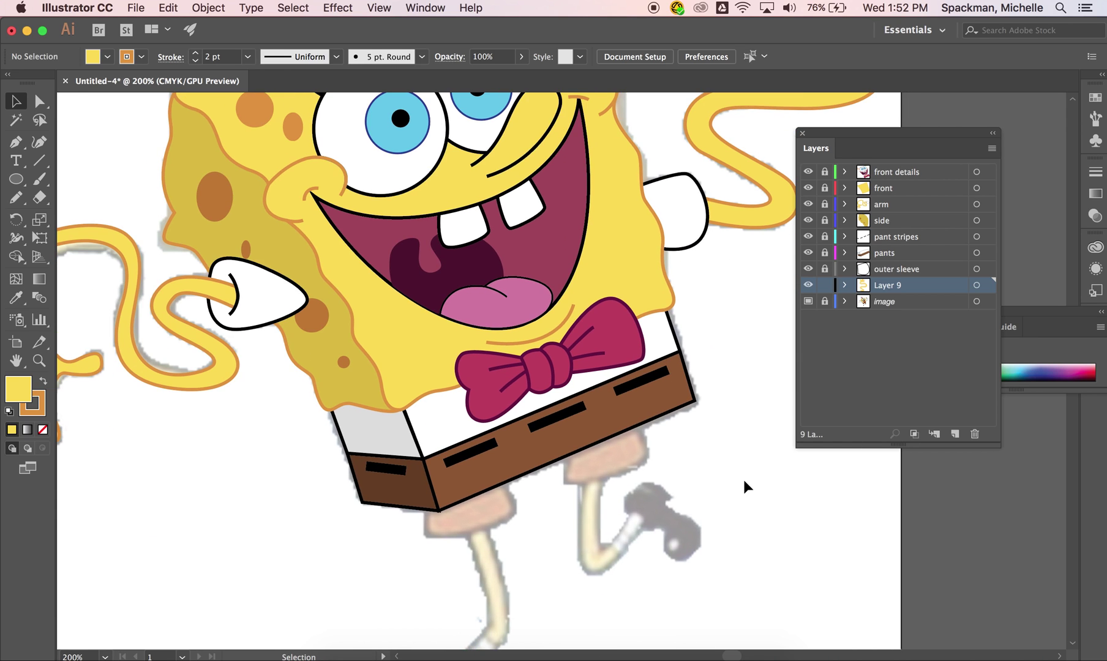
scroll(744, 487, "down", 5)
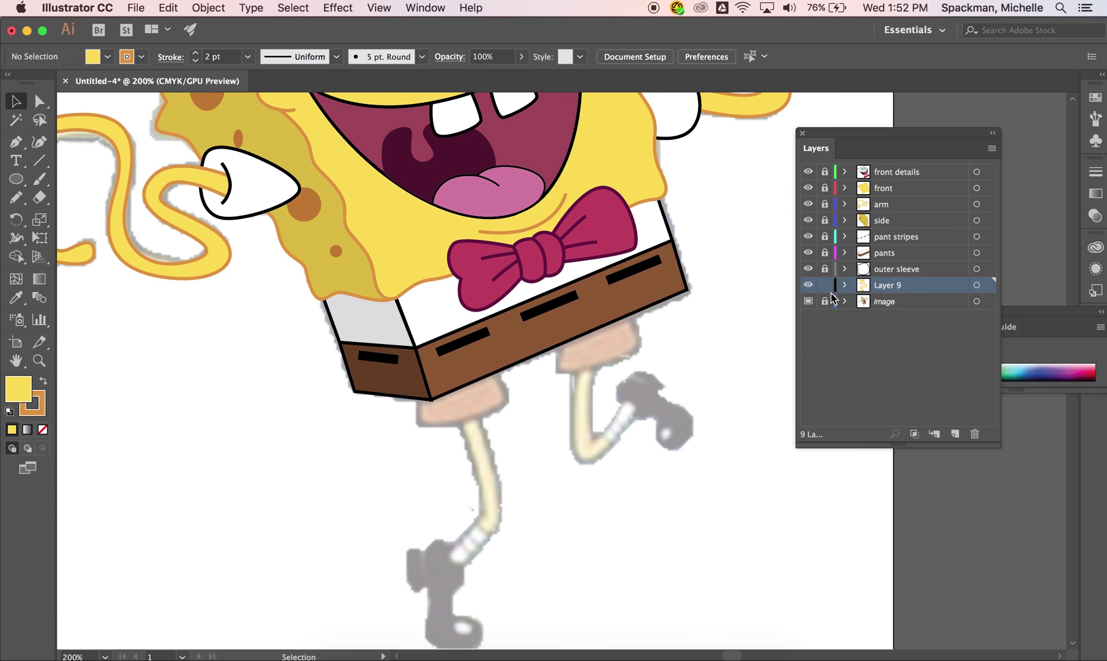
double_click(889, 288)
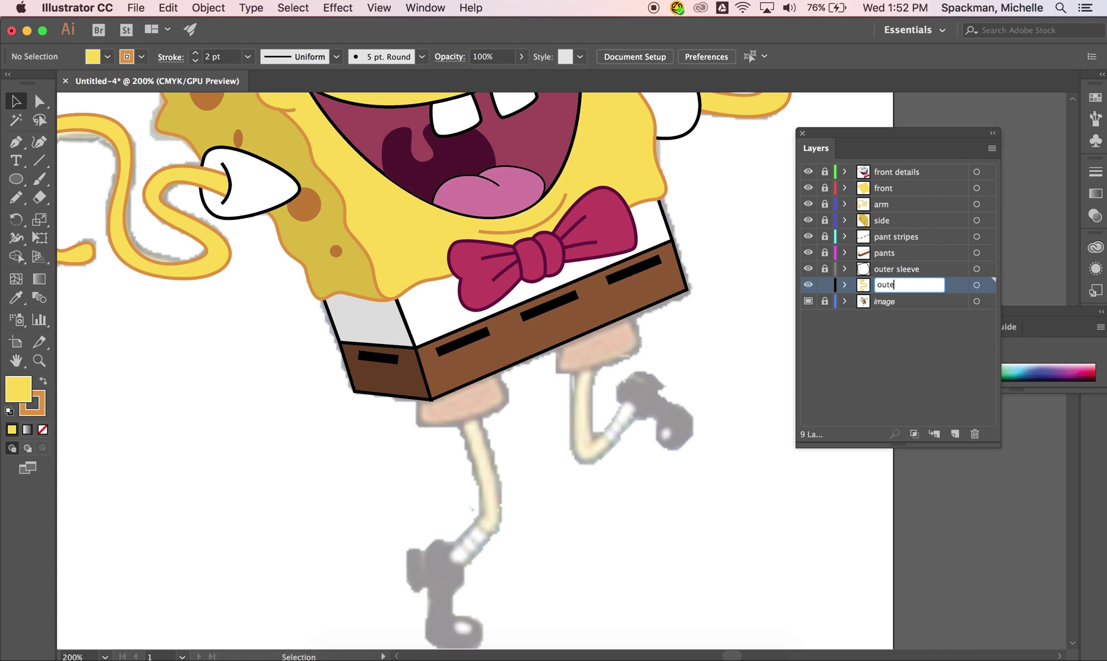
key("Return")
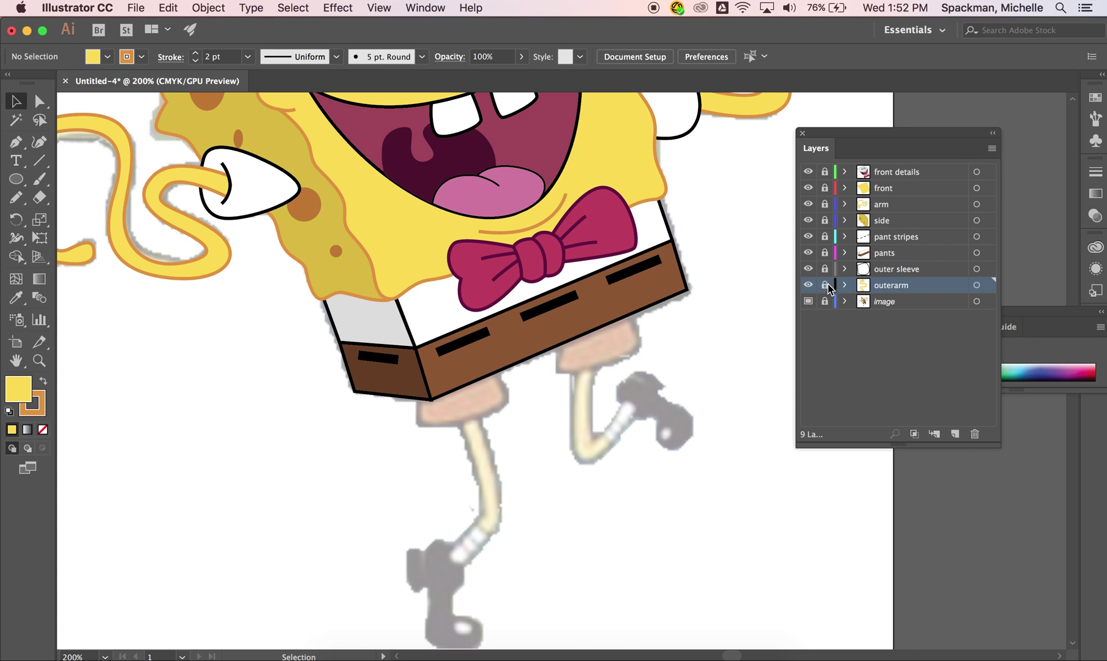
left_click(910, 303)
left_click(954, 433)
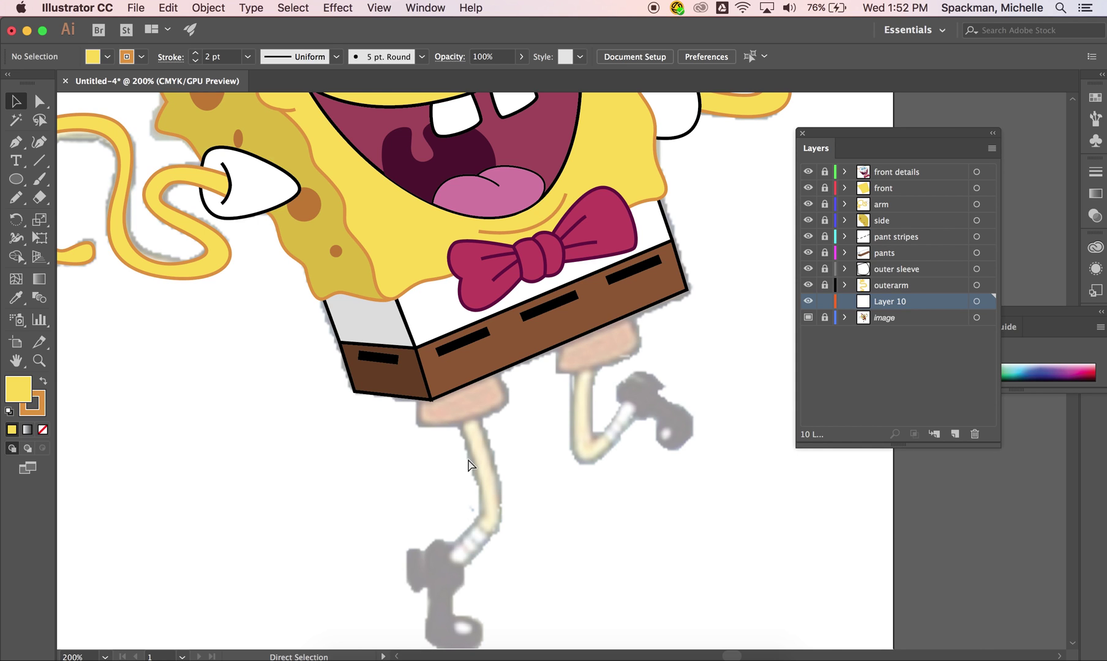
Step: Trace the pant leg beneath the pants' front corner as a closed Pen path, tucking its upper edge behind the brown pants
key("super+p")
left_click(820, 537)
scroll(528, 472, "down", 3)
key("super+equal")
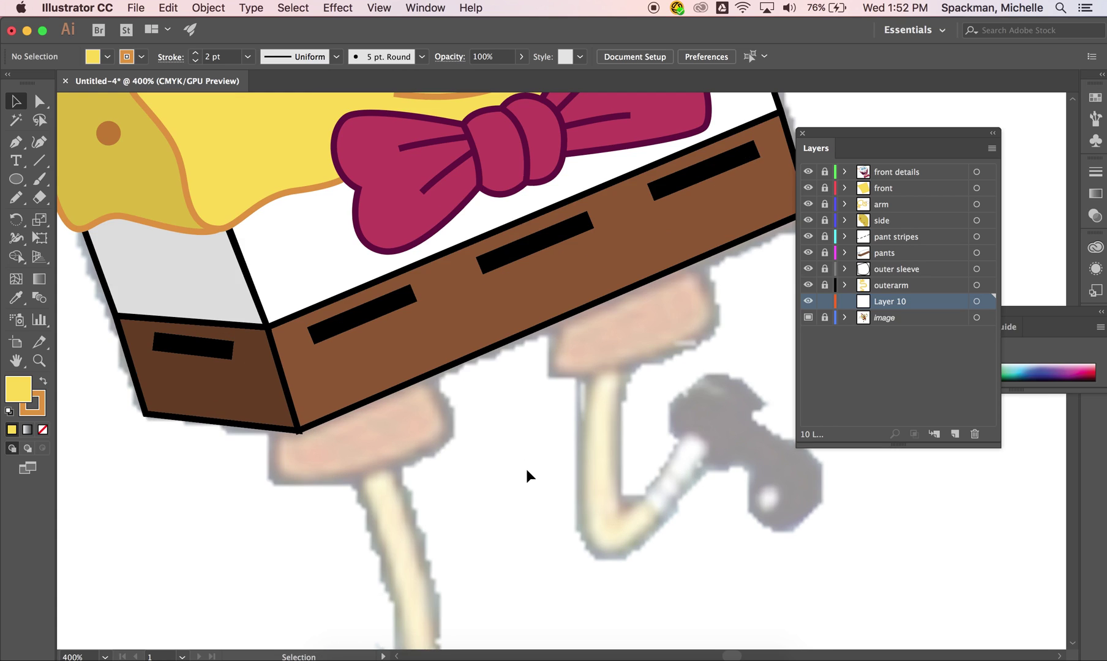
key("p")
left_click(279, 408)
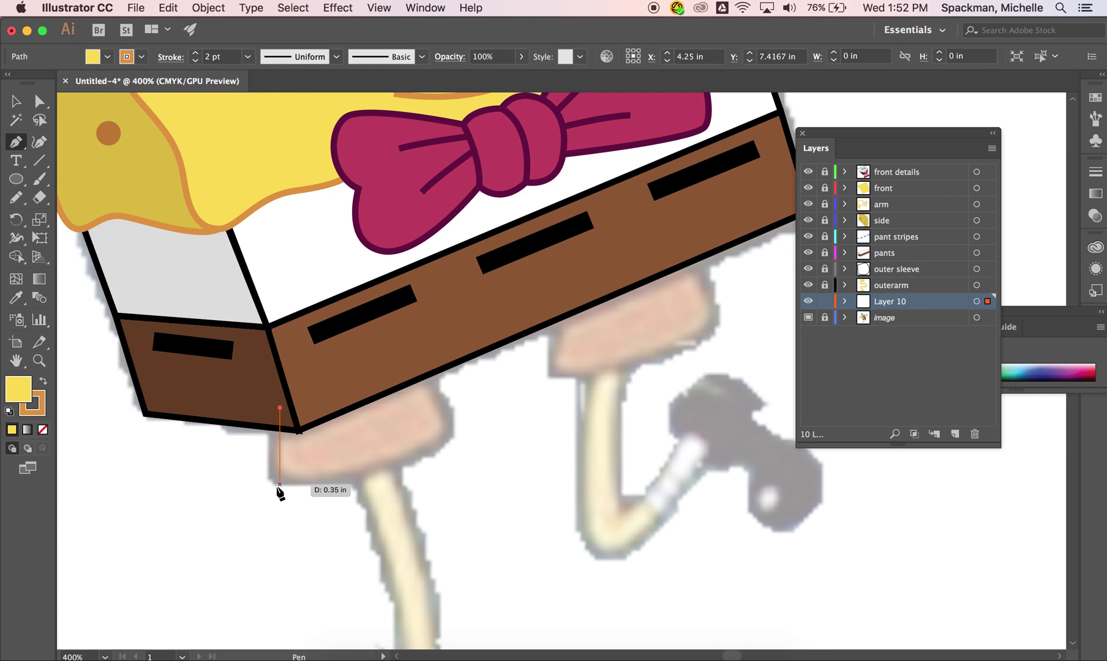
left_click(280, 475)
left_click_drag(436, 455, 467, 429)
left_click(411, 363)
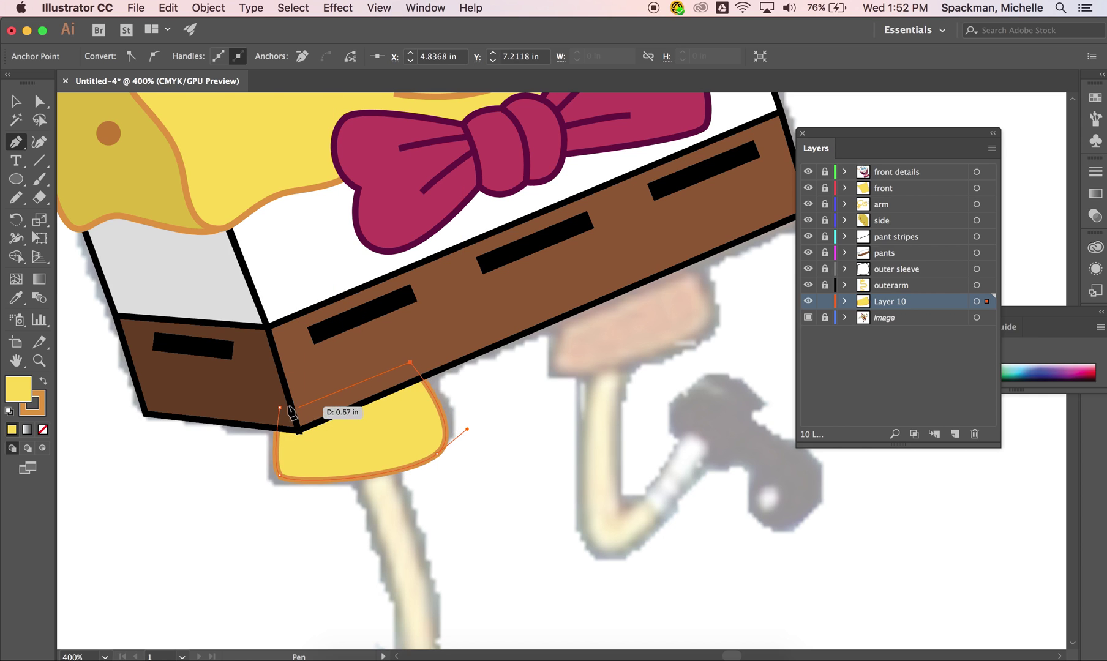
left_click(280, 408)
Step: Sample the pants' lighter front brown fill and 2 pt black stroke onto the first pant leg, then deselect it
key("i")
left_click(483, 319)
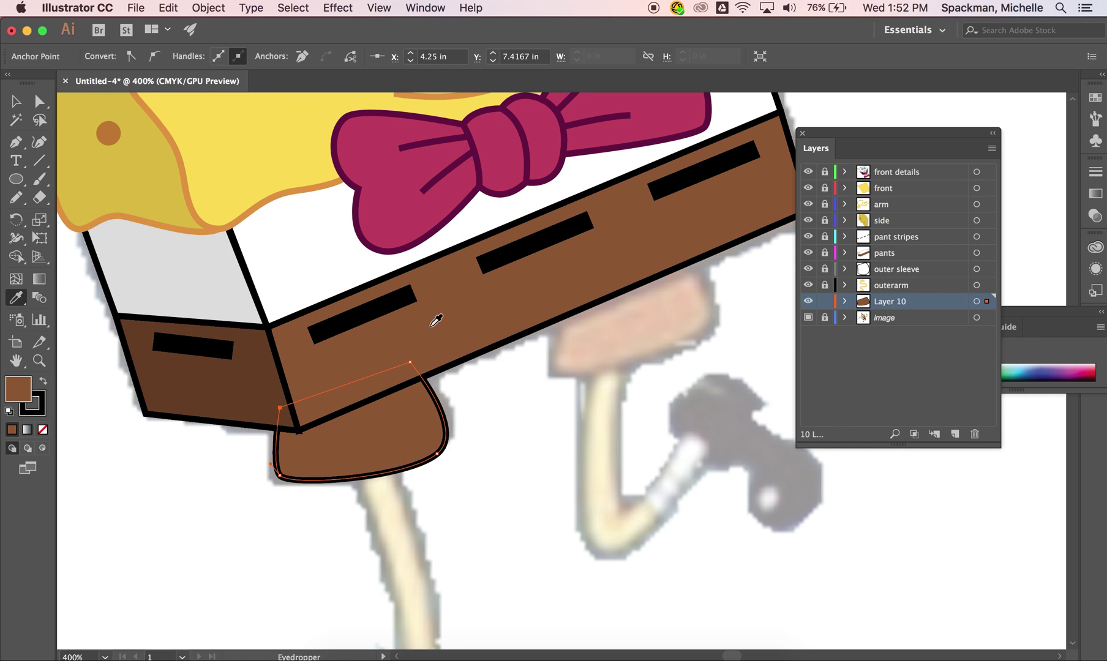
left_click(251, 383)
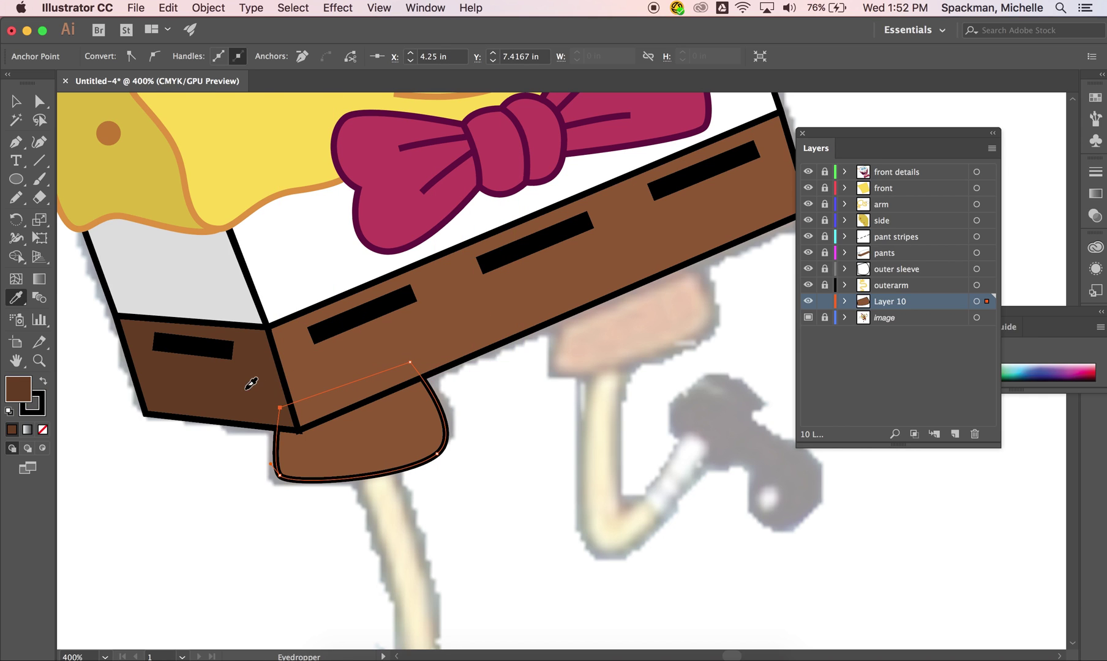
left_click(546, 299)
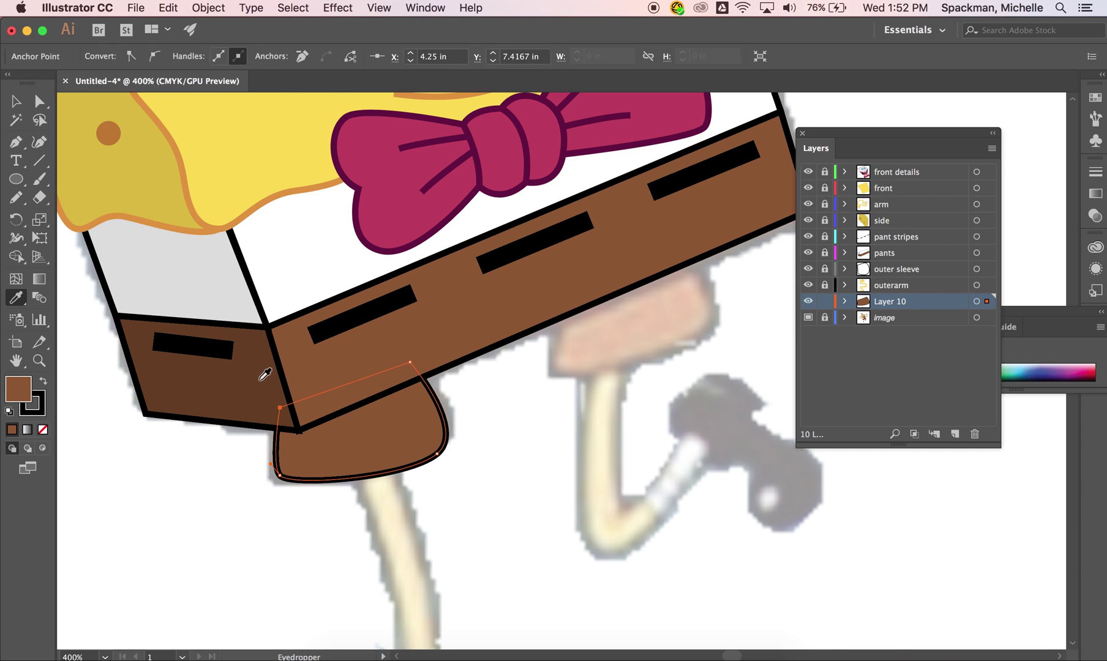
key("super+shift+a")
Step: Trace the second pant leg, above the bent leg, as a closed Pen path with its upper edge behind the pants
left_click(15, 142)
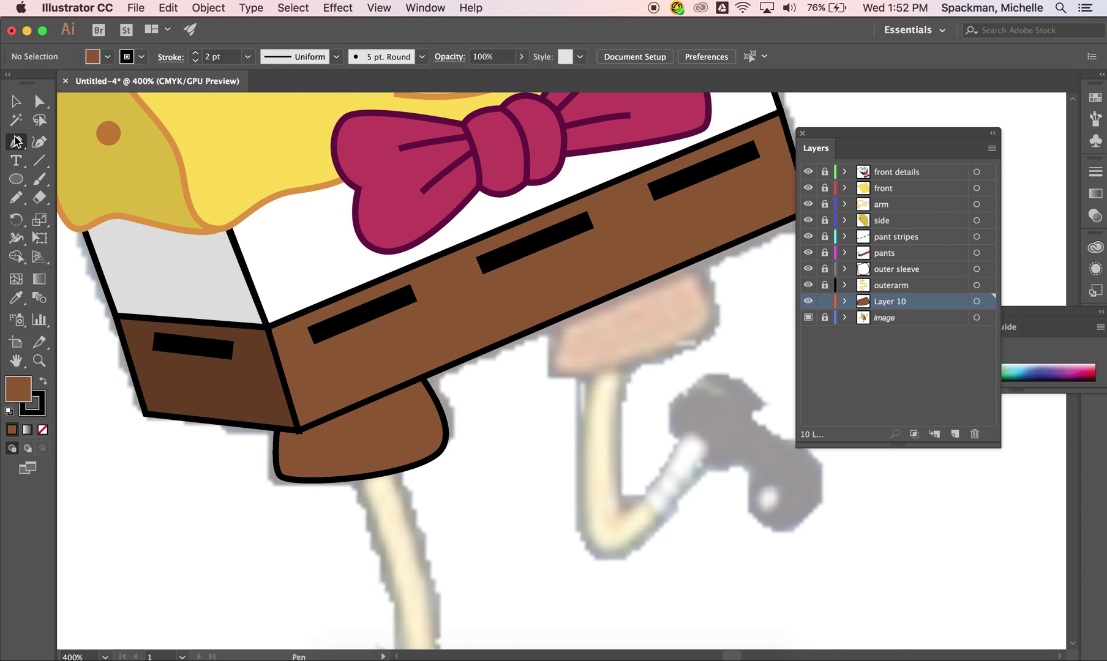
left_click(553, 302)
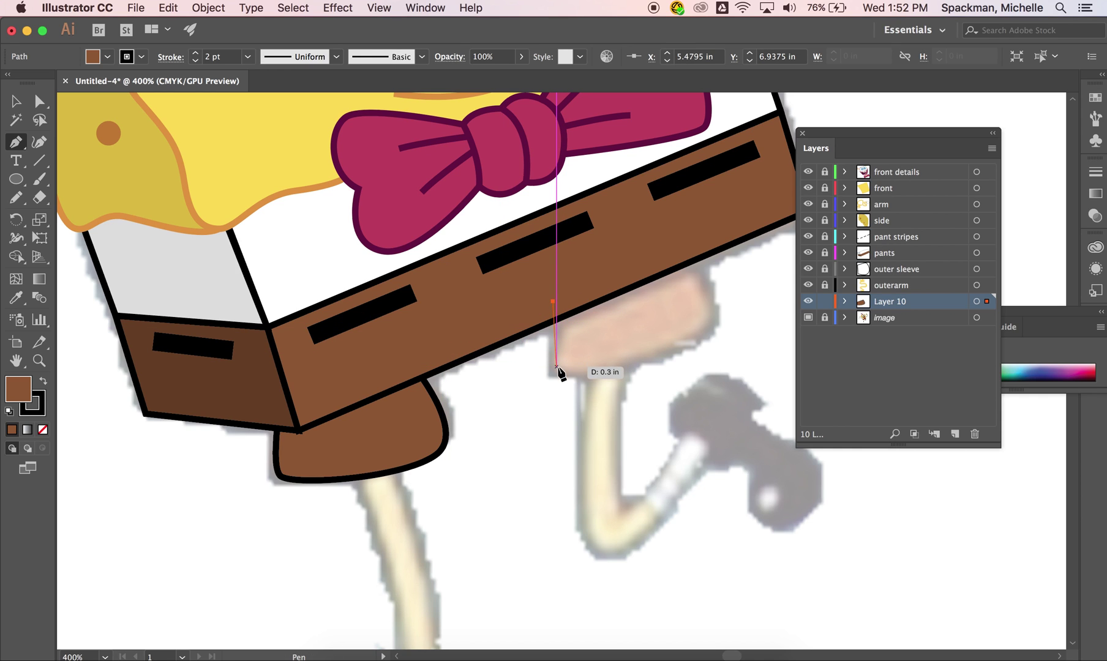
left_click_drag(566, 374, 567, 375)
left_click_drag(705, 327, 709, 329)
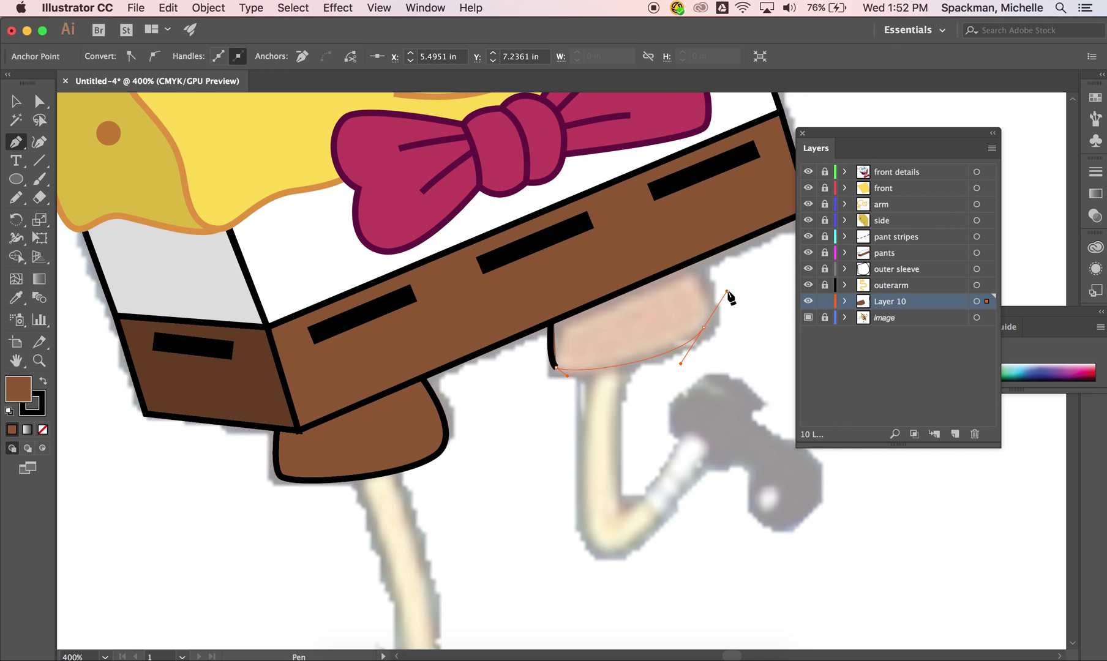
left_click(686, 264)
left_click(553, 301)
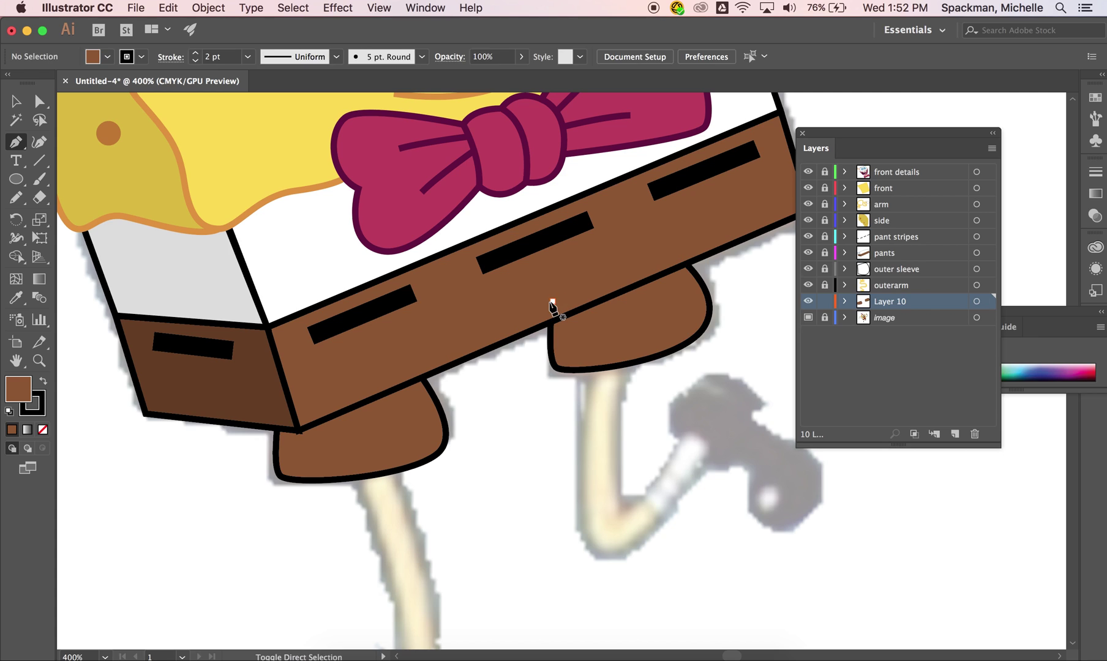
Step: Rename Layer 10 as pantlegs and lock it, and add a new layer directly above the image layer
scroll(553, 301, "down", 1)
double_click(888, 302)
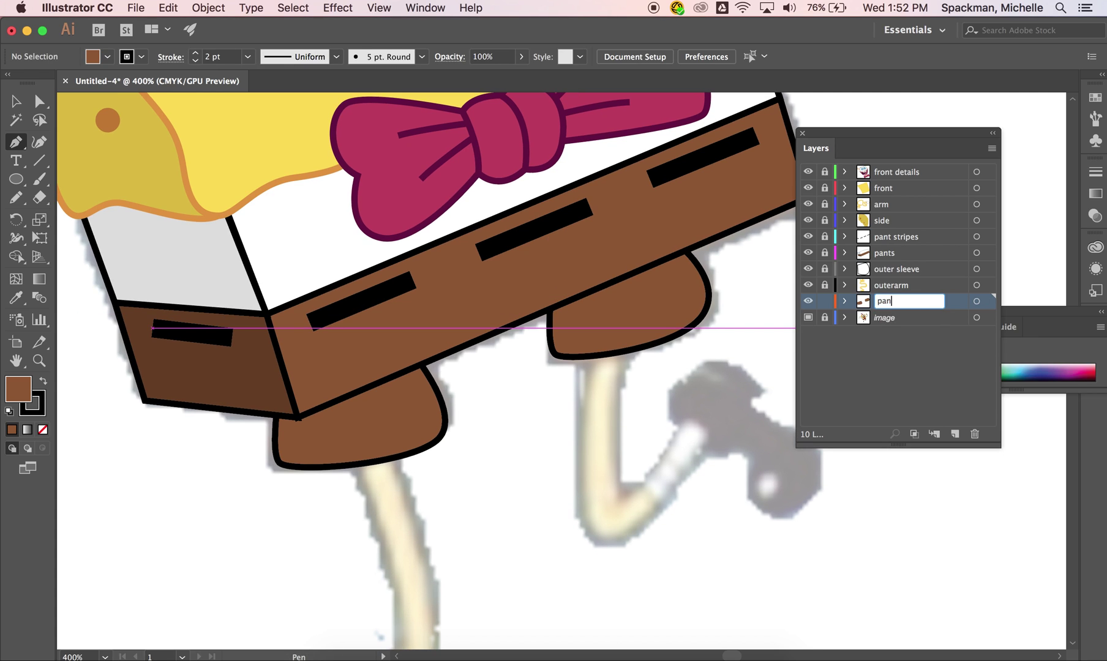
type("pantlegs")
key("Return")
left_click(914, 326)
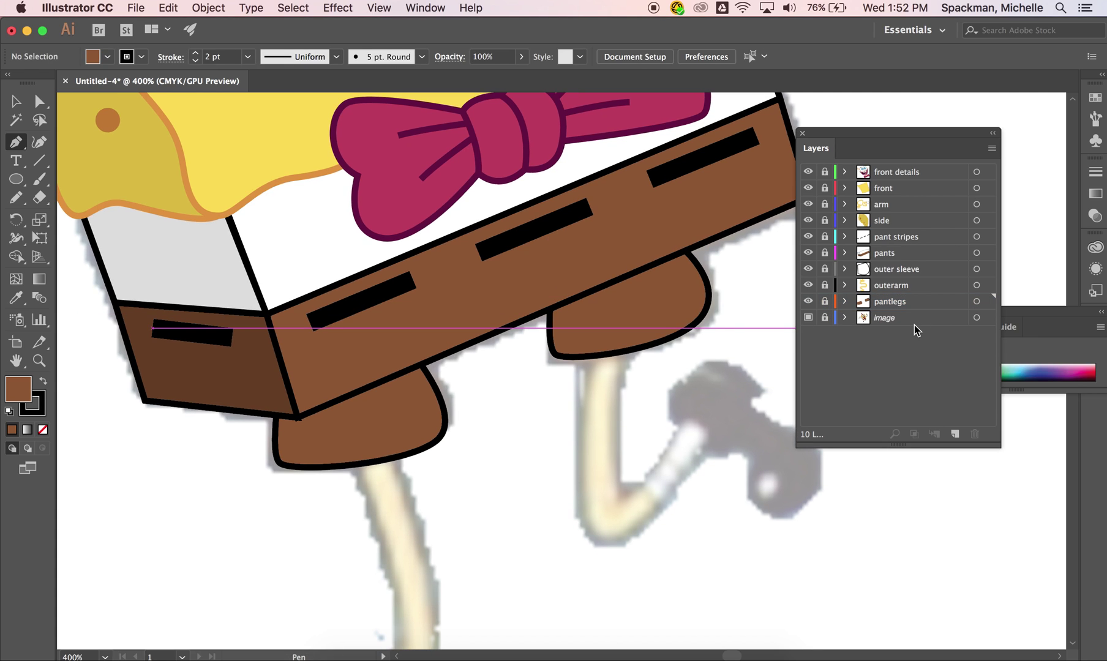
left_click(930, 320)
left_click(955, 434)
Step: Trace the straighter front leg down to the shoe as a closed, unfilled Pen path with its upper end behind the pant leg, then deselect it
scroll(501, 407, "down", 5)
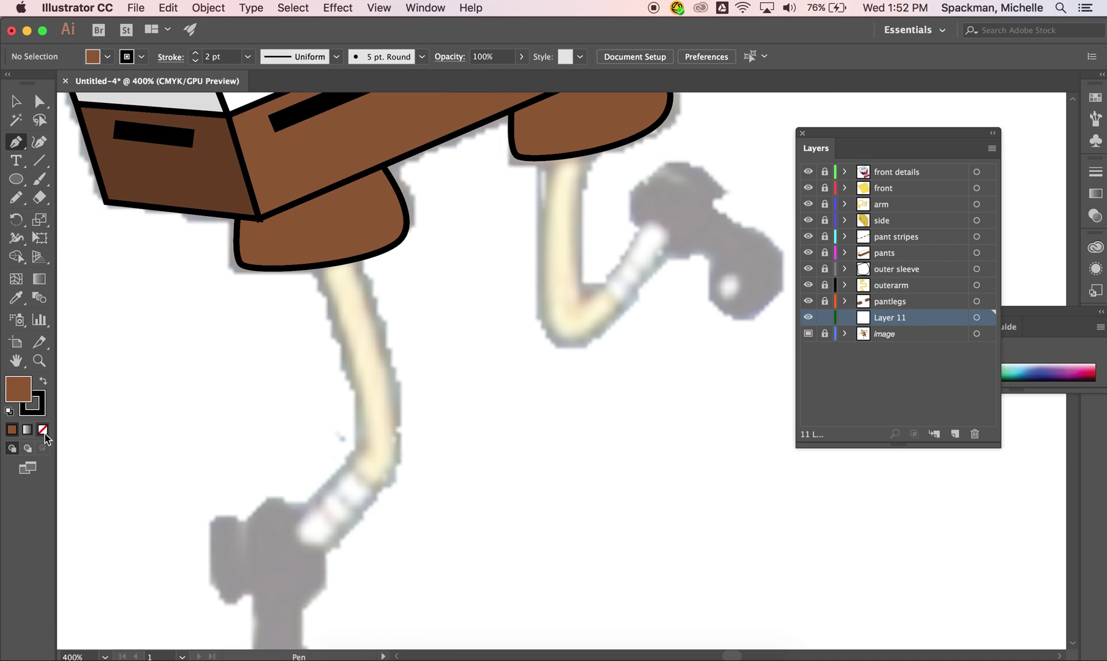
left_click(43, 431)
left_click(311, 267)
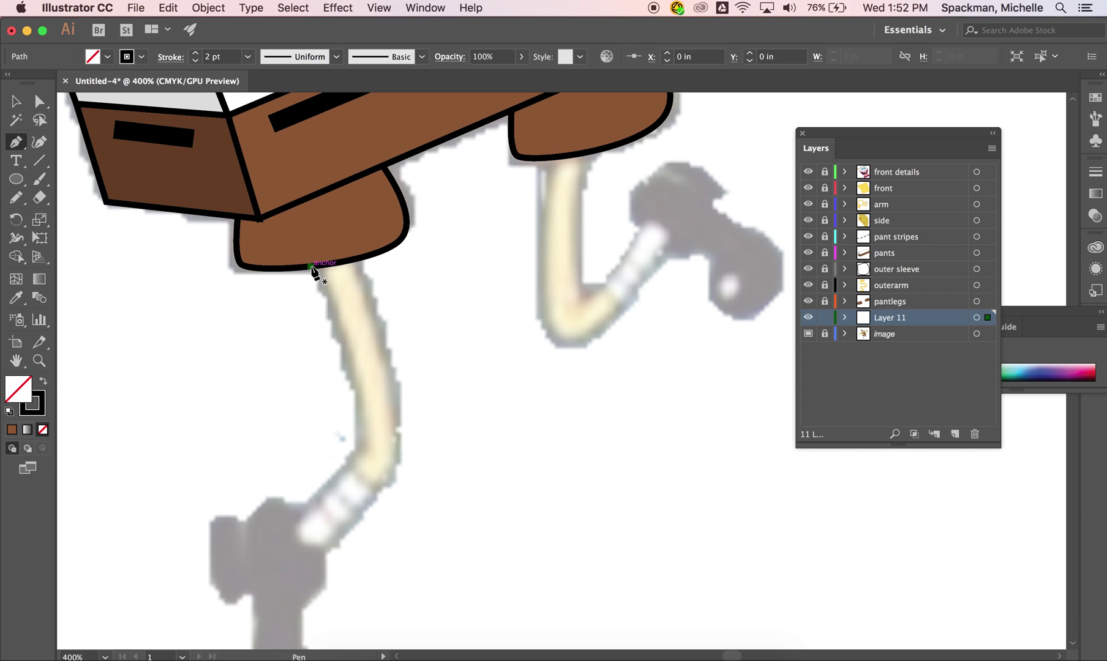
left_click_drag(358, 441, 348, 497)
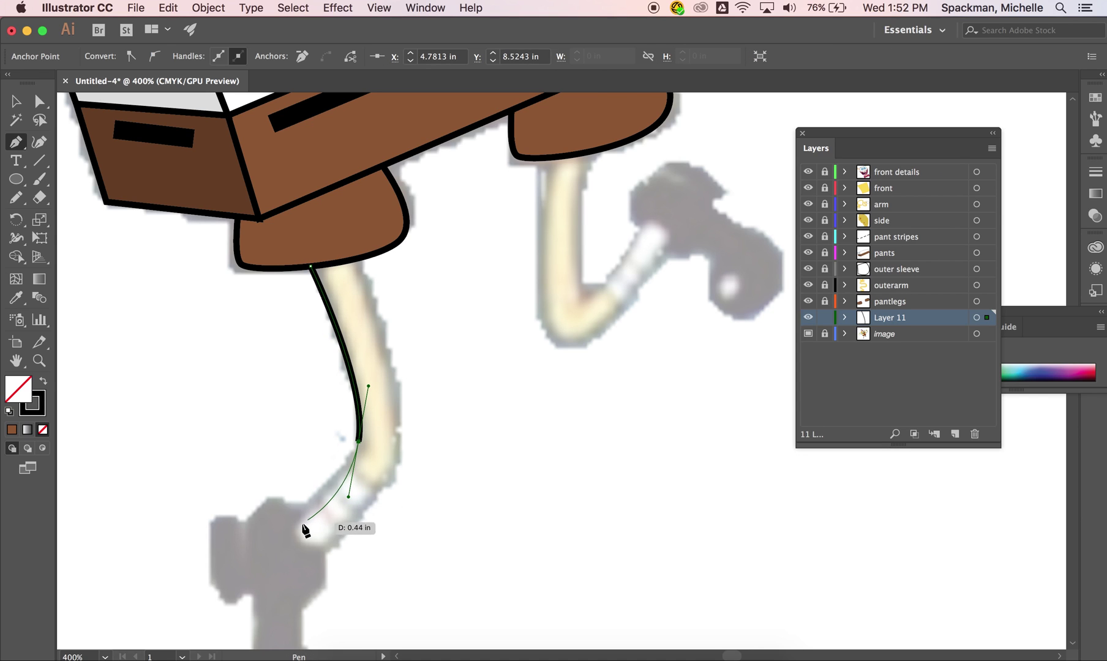
key("cmd+z")
left_click(361, 421)
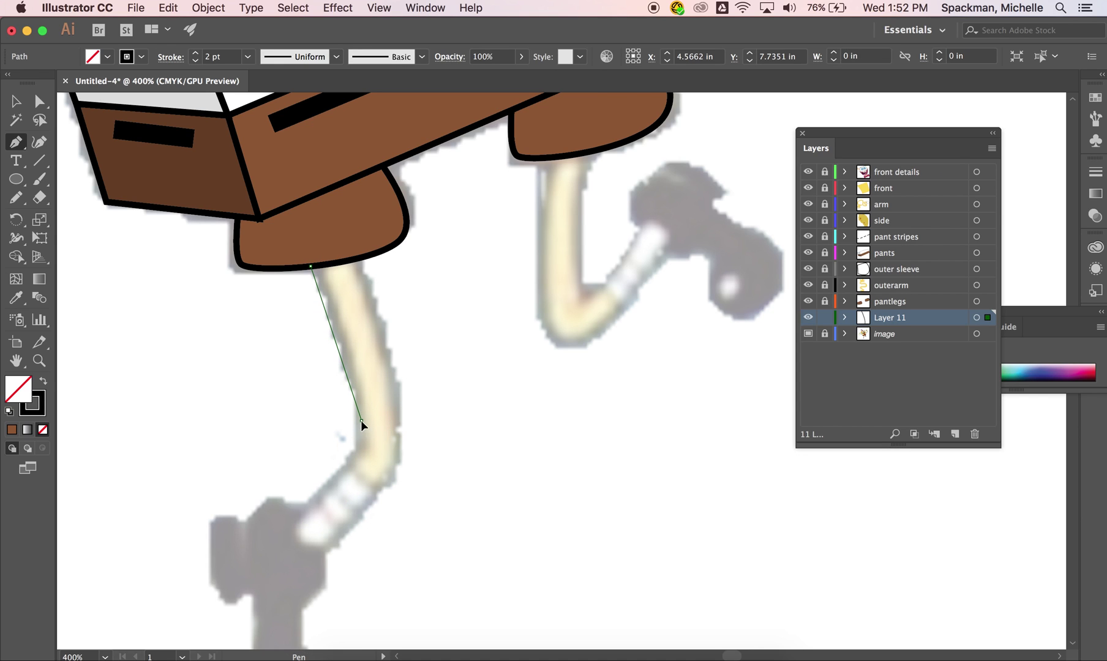
left_click_drag(355, 468, 356, 468)
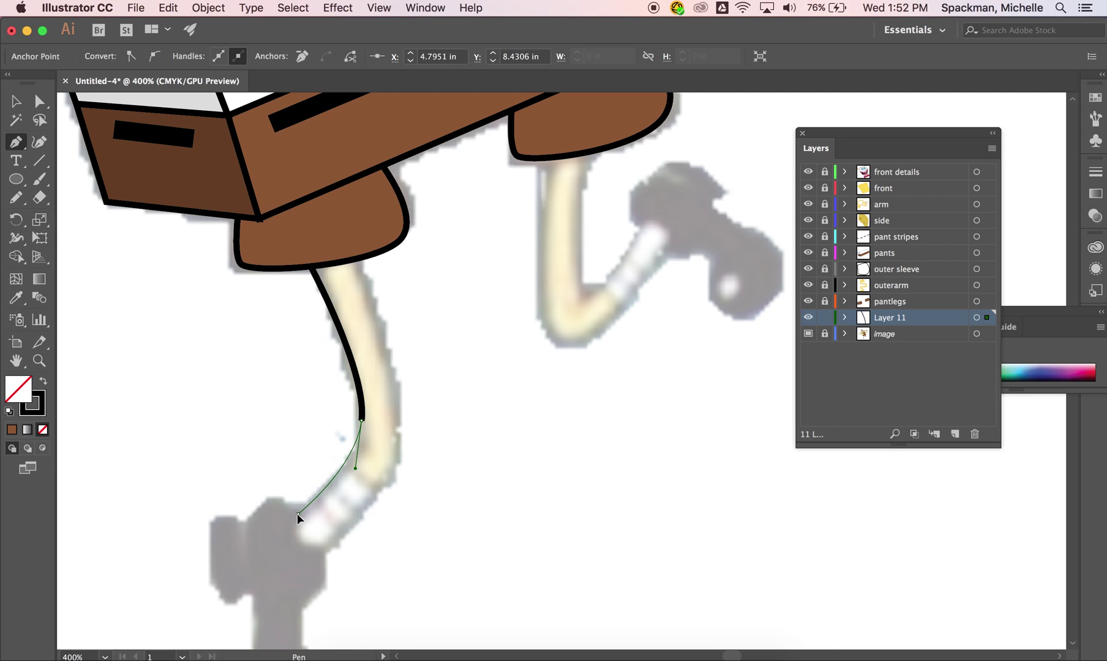
left_click_drag(279, 530, 345, 558)
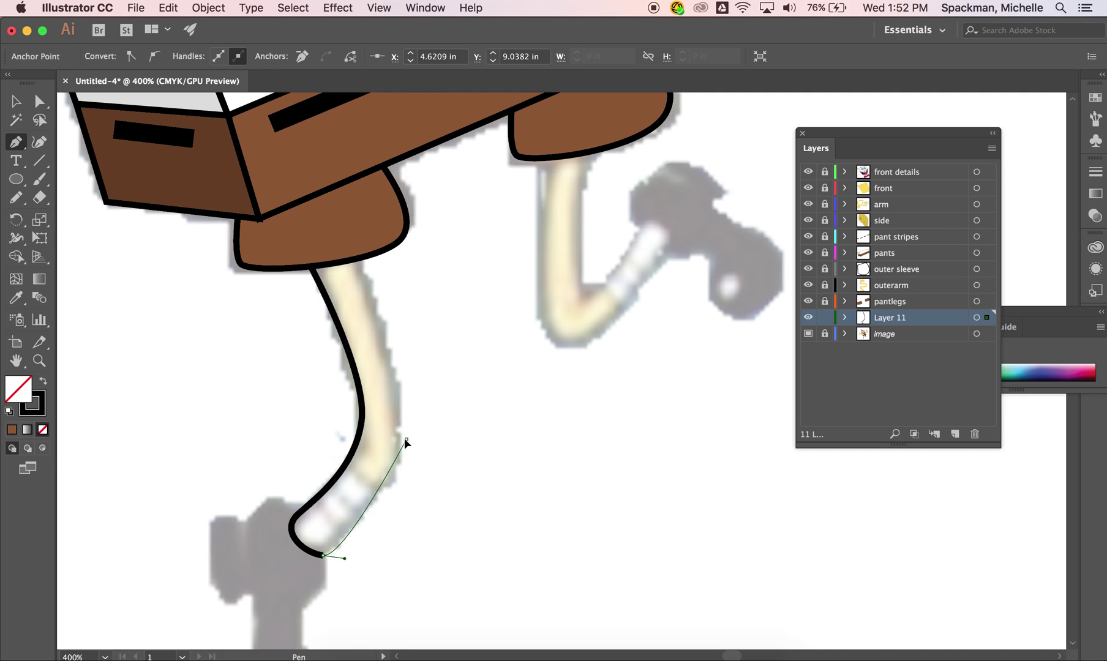
left_click_drag(406, 416, 408, 409)
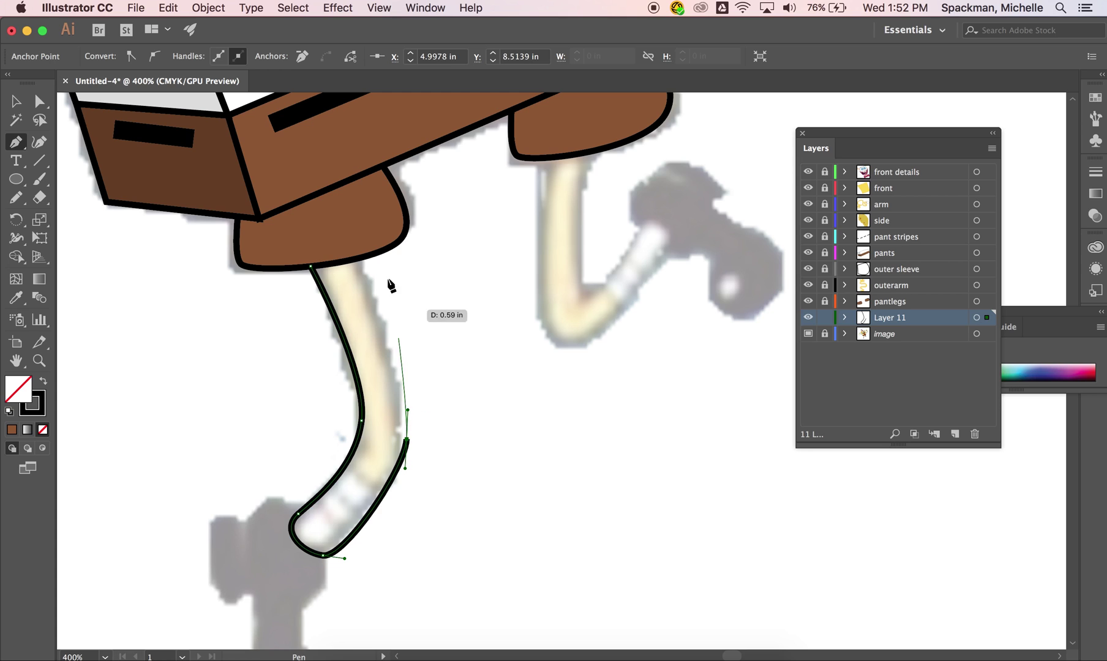
left_click(354, 248)
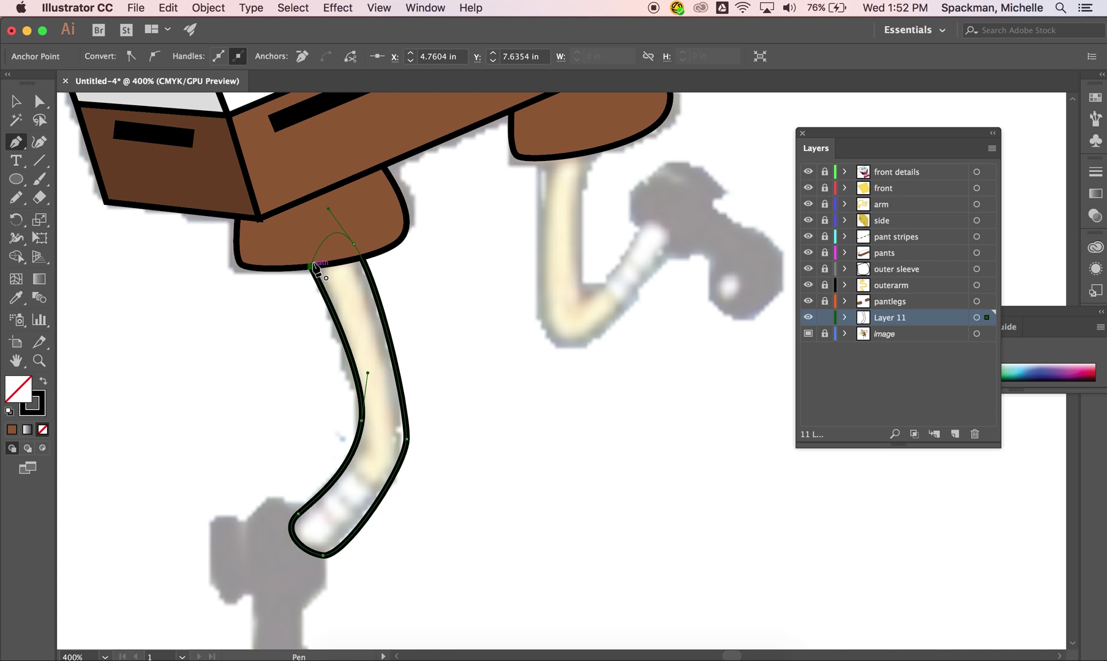
left_click(574, 260, "super")
Step: Trace the bent rear leg as a closed, unfilled Pen path reaching into the shoe, with its upper end behind the pant leg
scroll(573, 260, "up", 2)
scroll(573, 260, "right", 1)
left_click(514, 189)
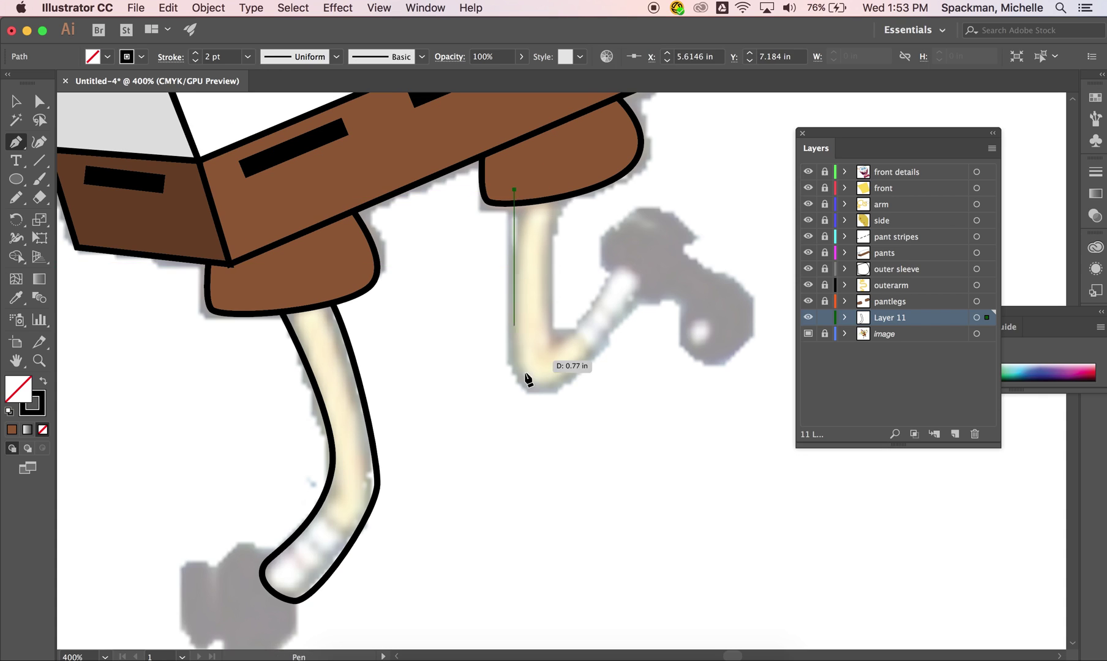
left_click_drag(513, 371, 524, 396)
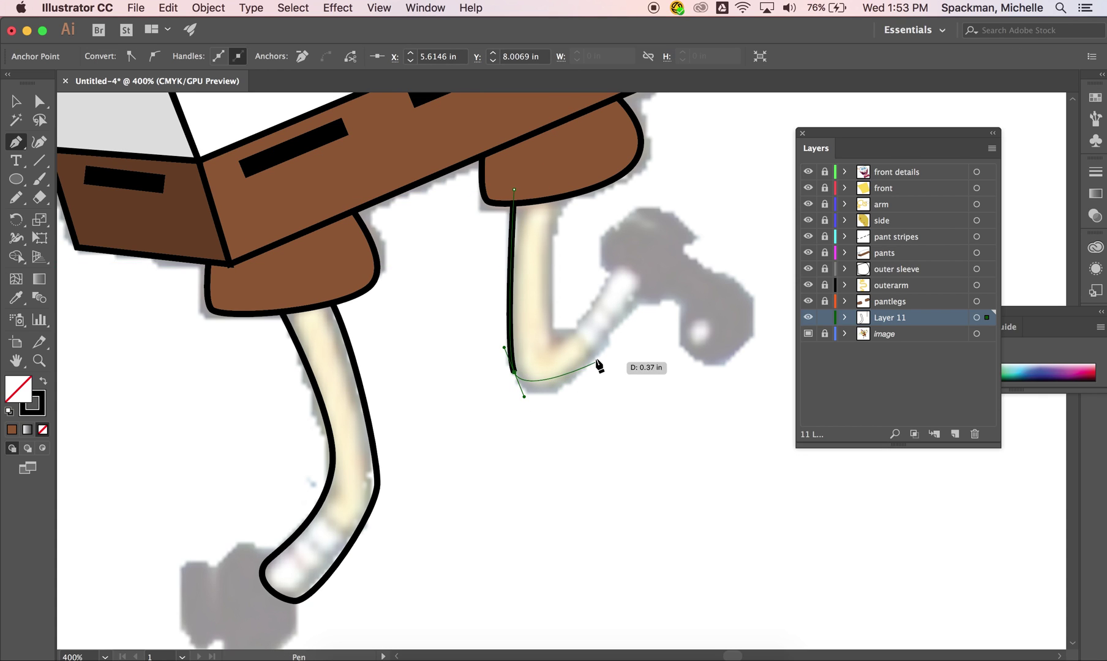
left_click_drag(590, 363, 617, 337)
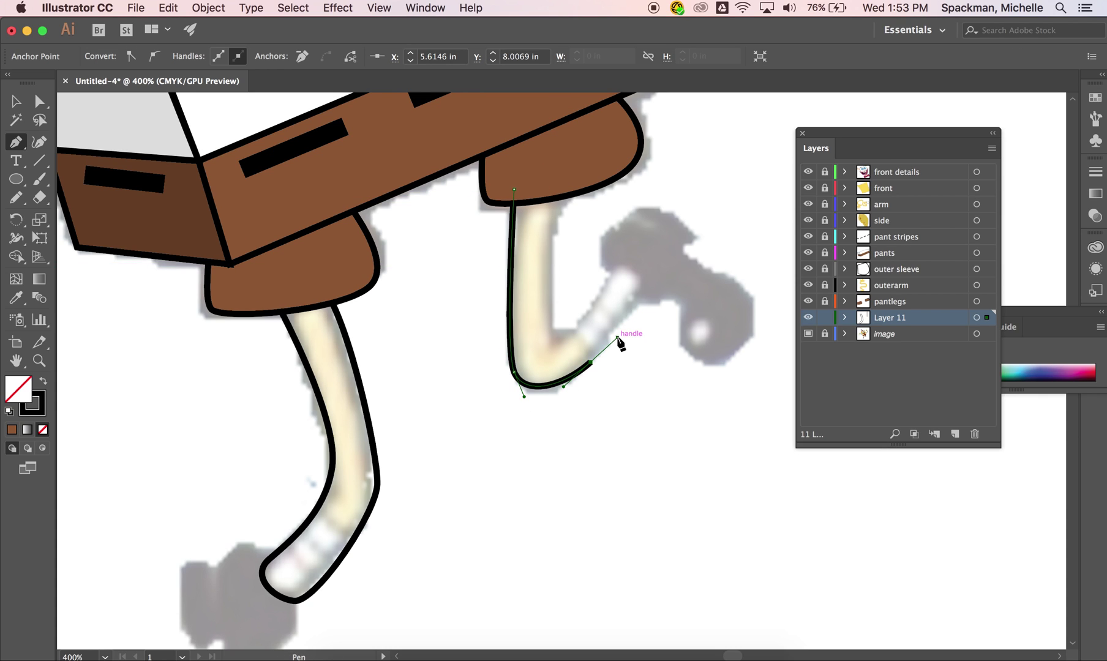
left_click(640, 282)
left_click_drag(615, 270, 606, 277)
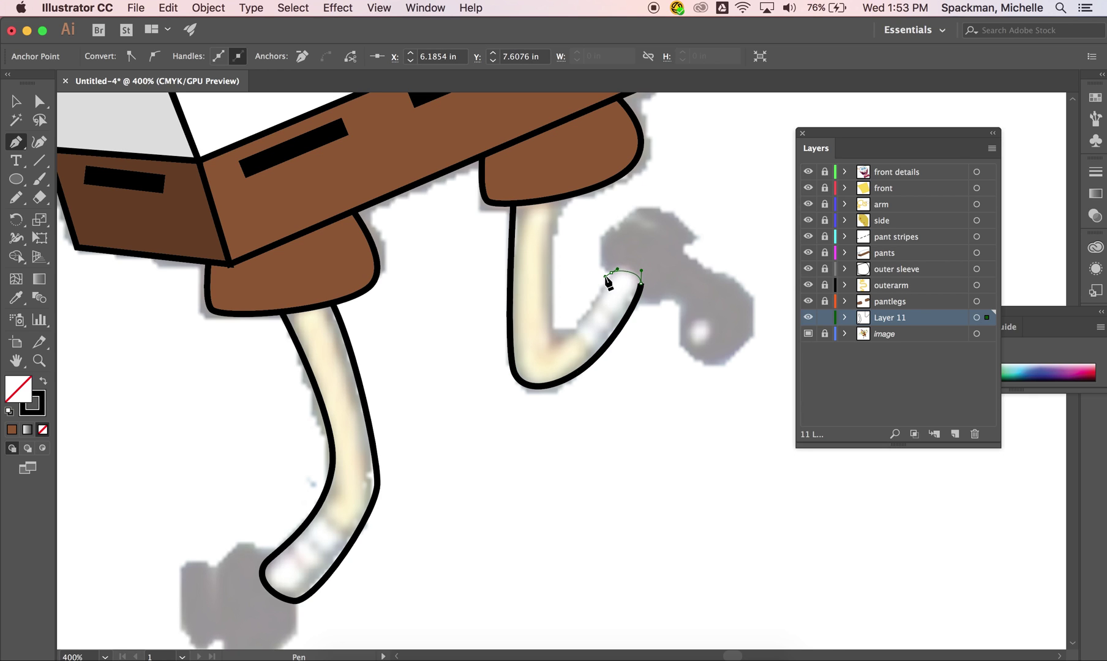
left_click(554, 350)
left_click_drag(561, 190, 577, 130)
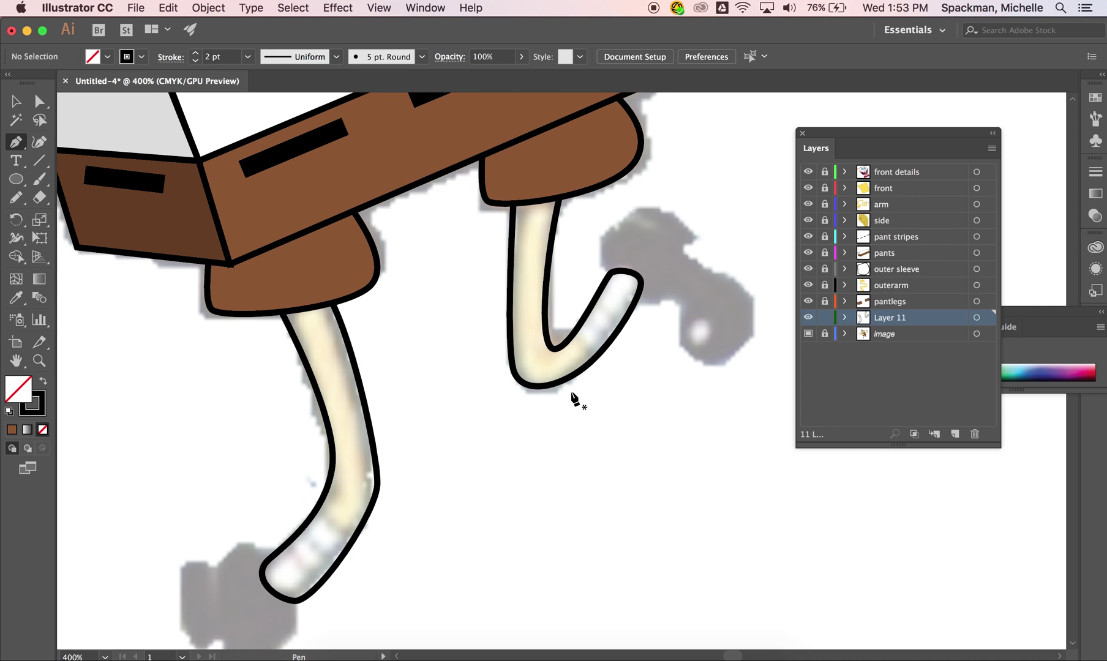
scroll(574, 400, "left", 3)
scroll(574, 399, "down", 5)
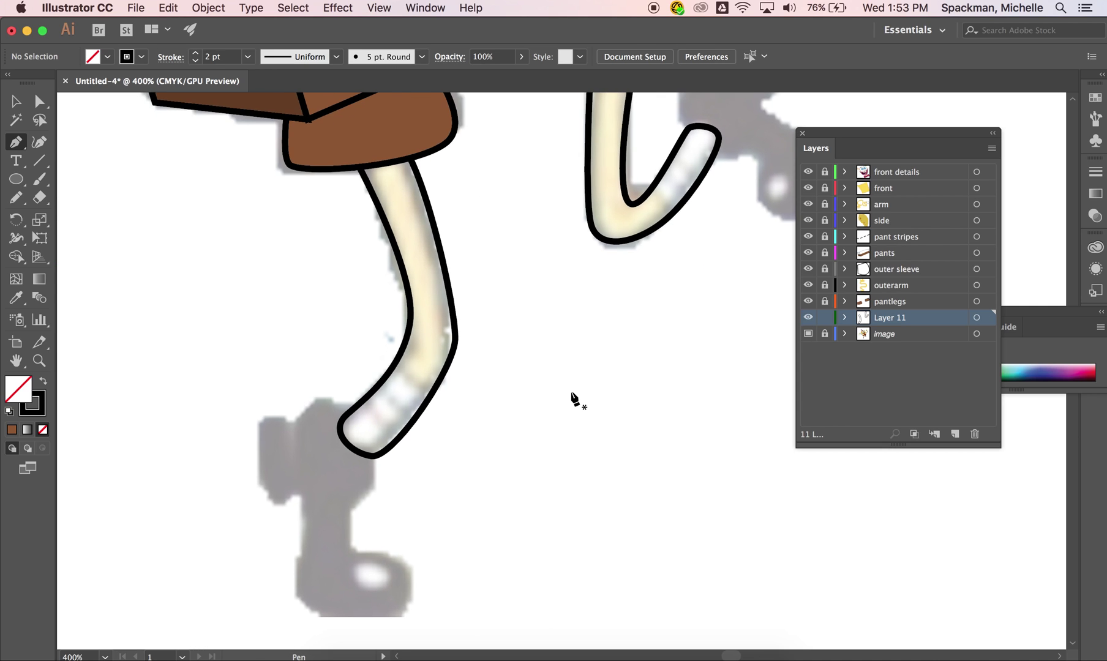
scroll(573, 399, "up", 1)
scroll(573, 399, "left", 1)
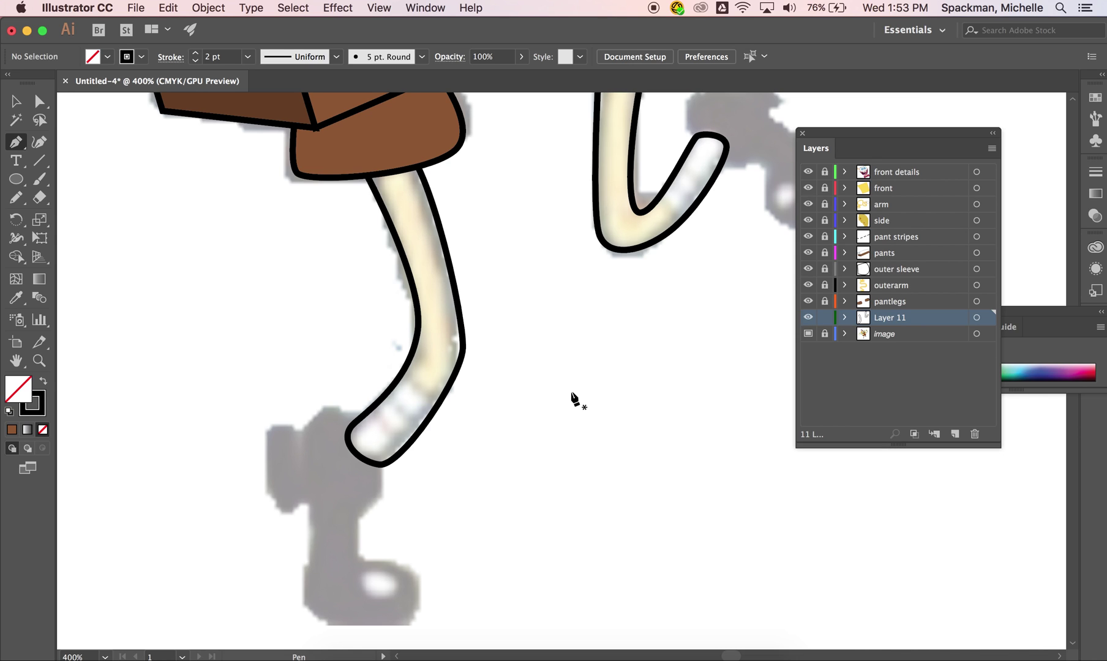
scroll(553, 409, "right", 3)
scroll(552, 409, "up", 2)
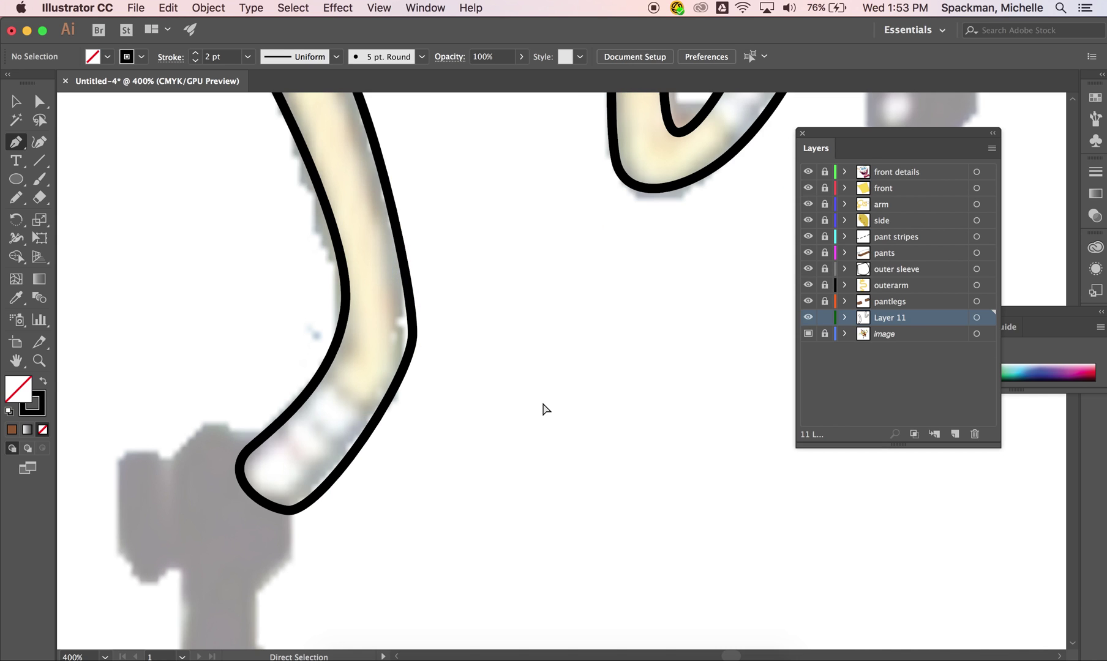
left_click(322, 371)
left_click_drag(376, 419, 416, 432)
left_click(376, 418)
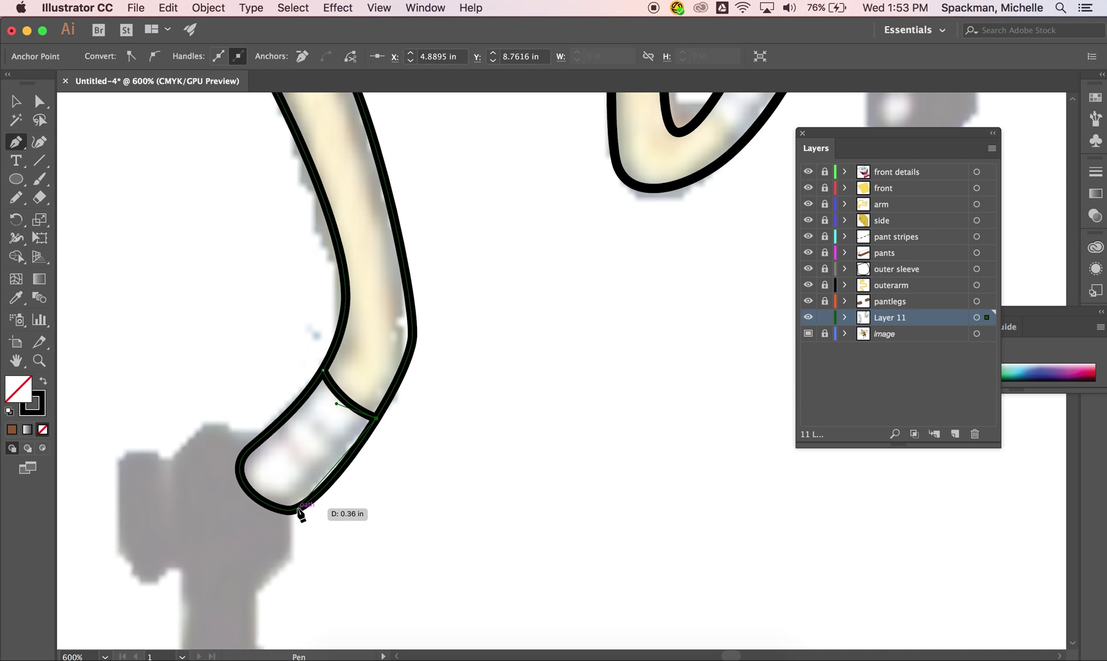
left_click_drag(286, 510, 265, 517)
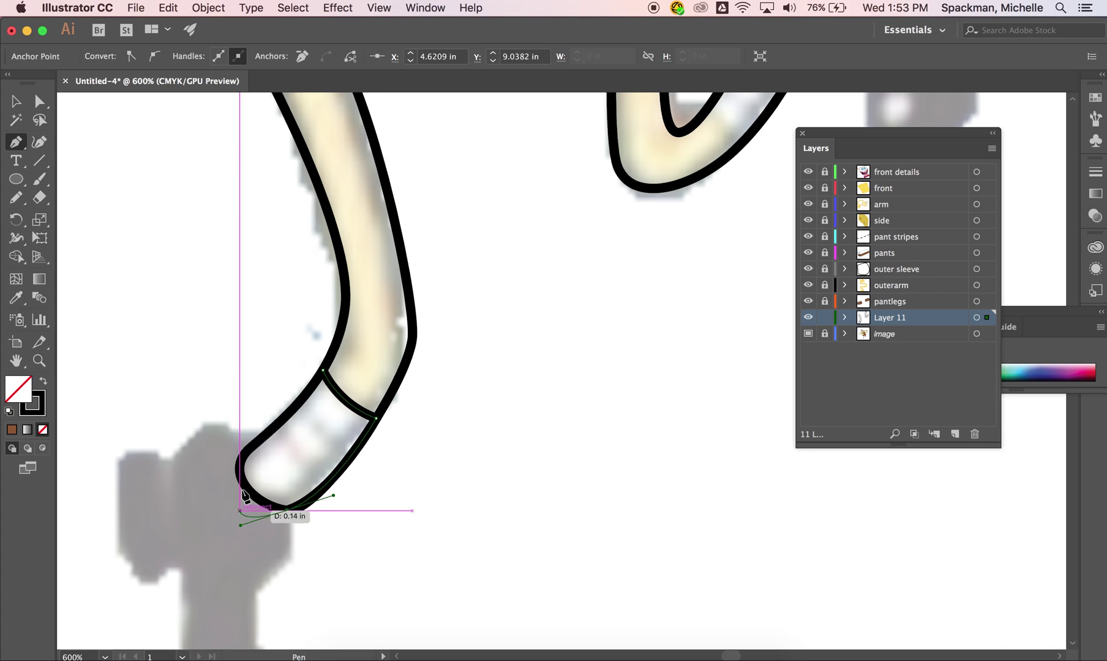
key("super+z")
key("super+z")
key("super+z")
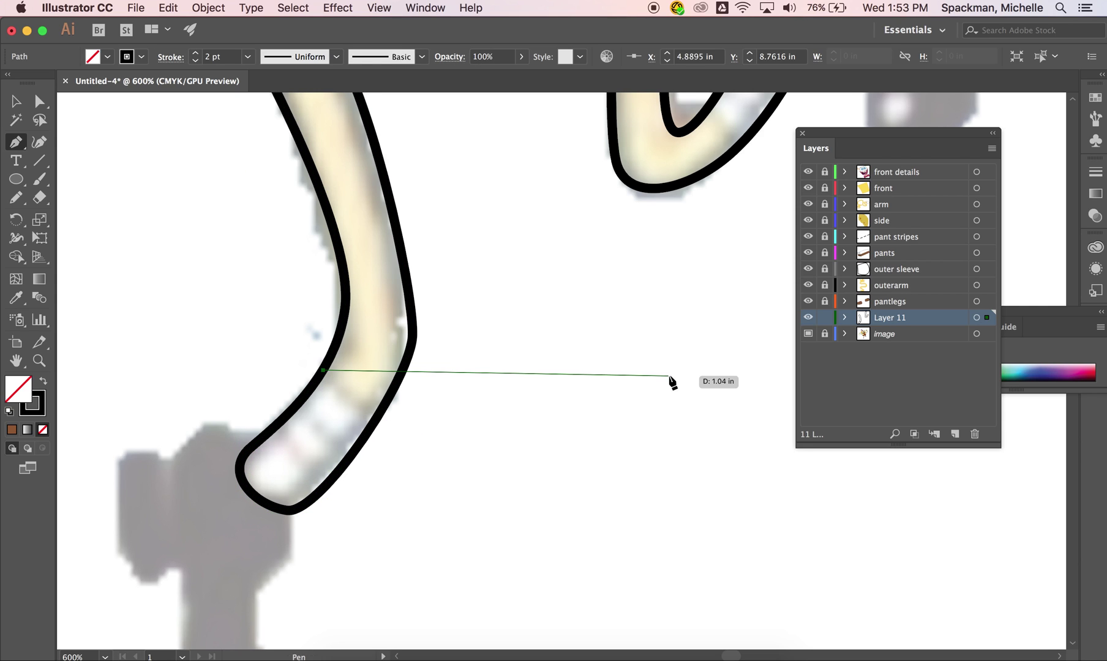
key("super+z")
Step: Set Layer 11's highlight color to Yellow
double_click(926, 313)
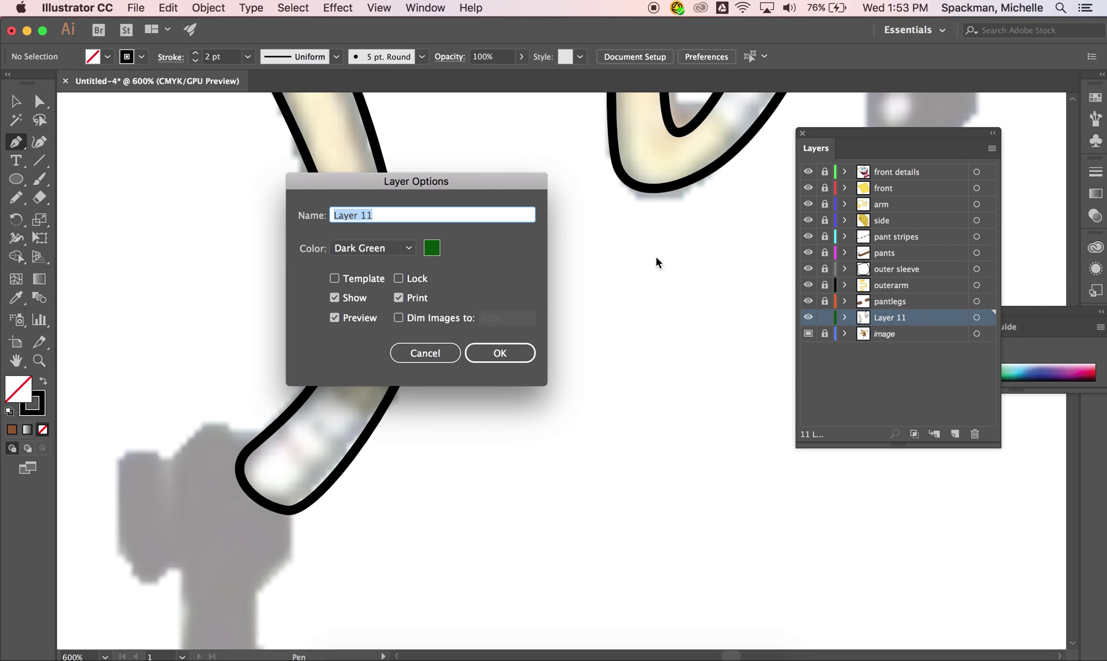
left_click(409, 248)
left_click(361, 311)
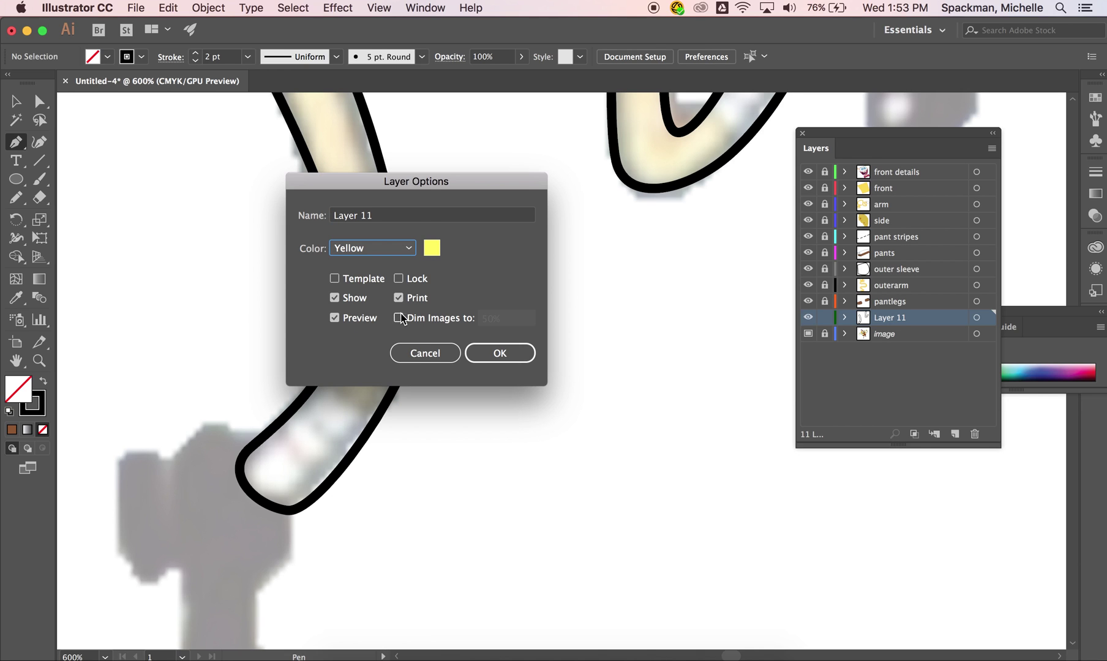
left_click(499, 353)
Step: Trace the sock at the lower end of the front leg as a closed Pen path with a curved top edge, then deselect it
left_click(380, 415)
left_click_drag(287, 510, 261, 515)
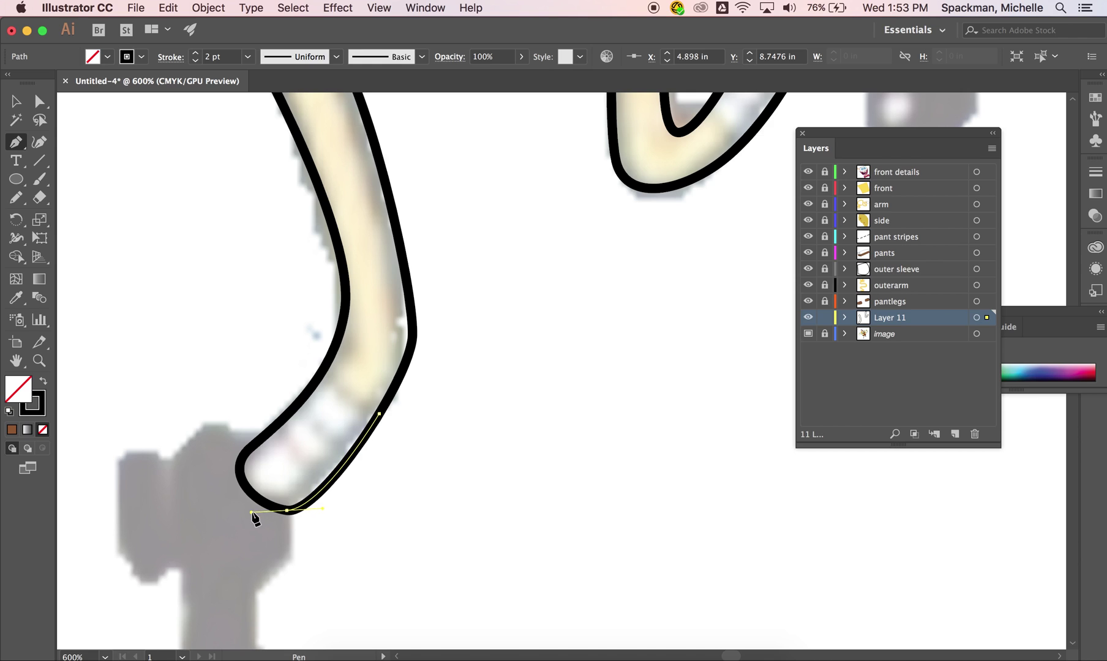
left_click_drag(250, 448, 277, 429)
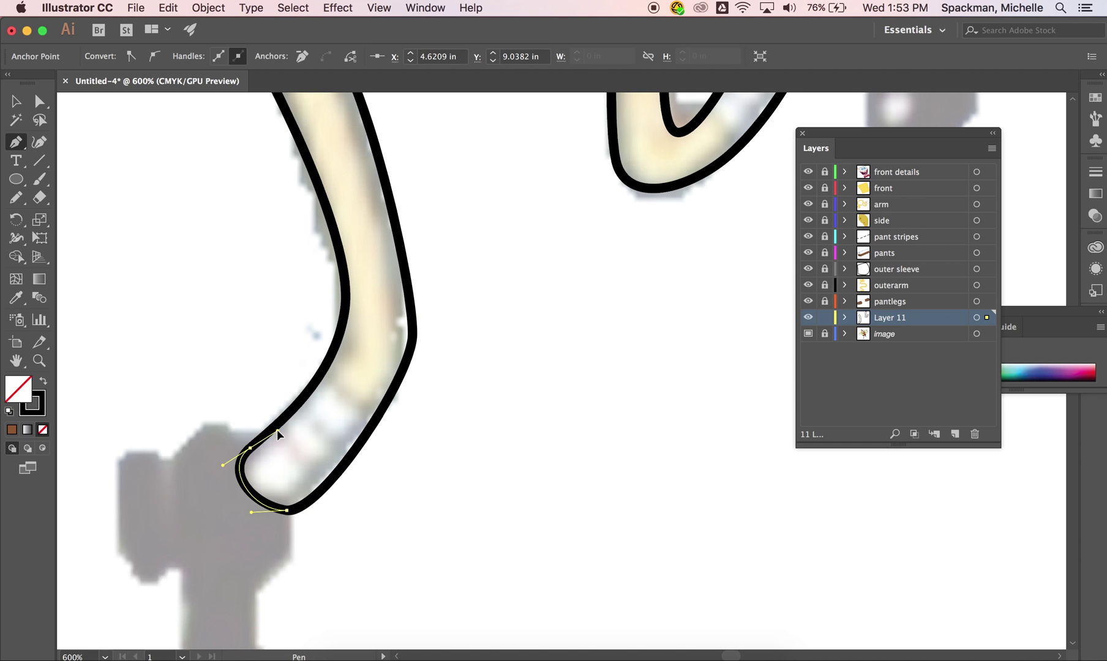
left_click_drag(323, 370, 330, 355)
left_click(380, 414)
left_click(410, 422, "super")
Step: Trace the sock at the end of the bent leg as a closed Pen path with a curved upper edge, then deselect it
scroll(412, 428, "up", 5)
scroll(412, 428, "right", 3)
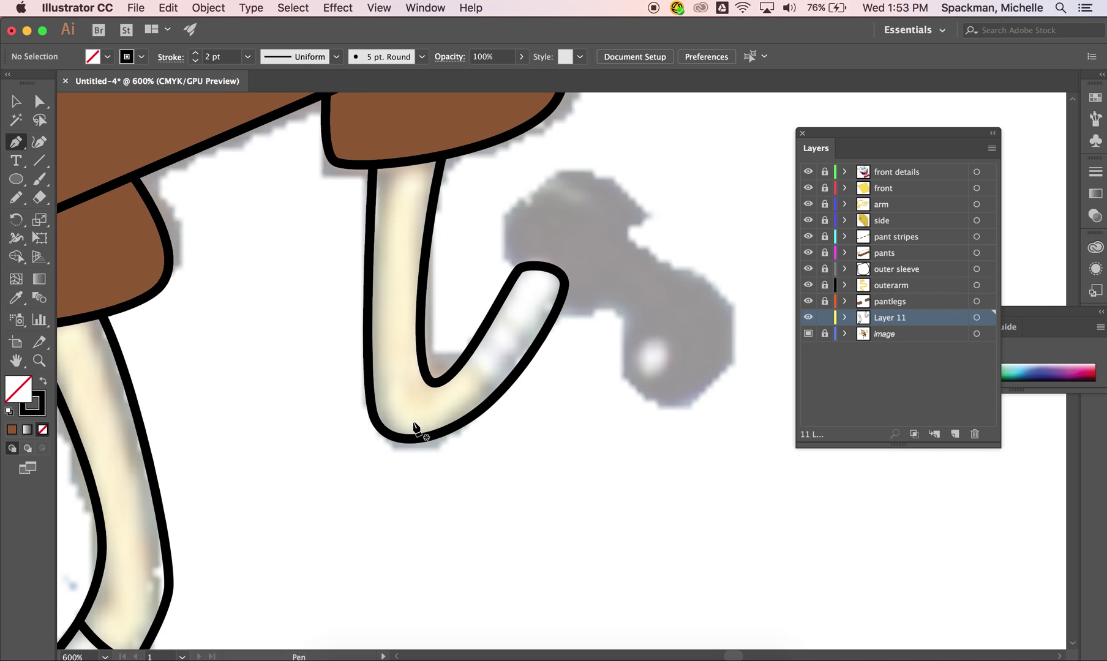
left_click(465, 356)
left_click_drag(497, 393, 500, 417)
left_click_drag(563, 286, 567, 254)
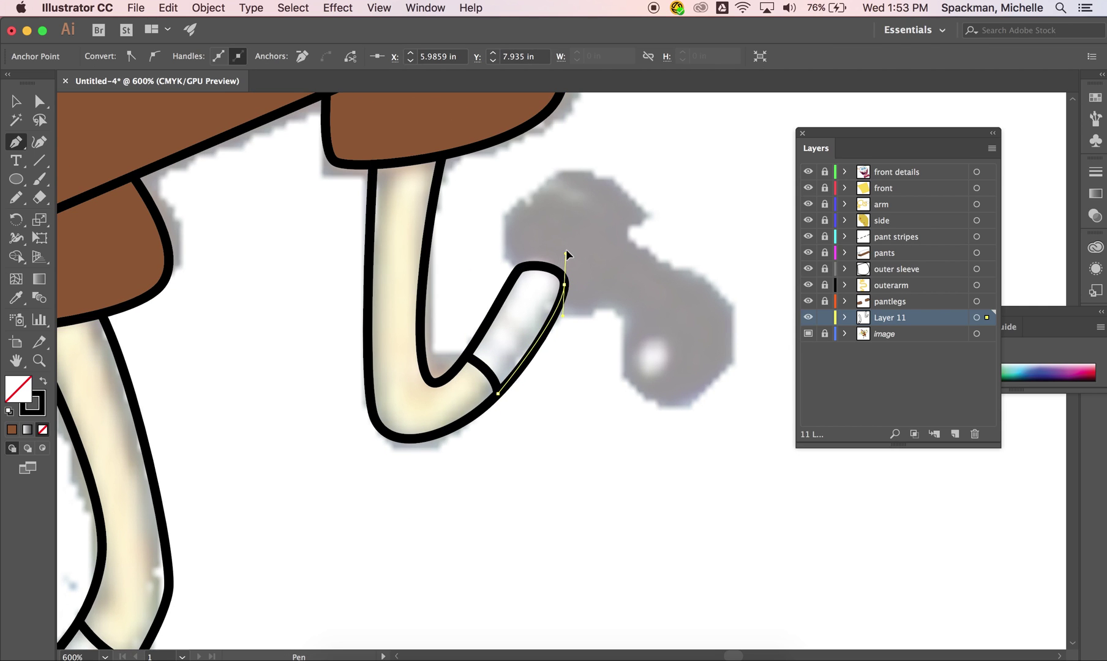
left_click_drag(563, 286, 494, 291)
left_click(517, 268)
left_click_drag(469, 355, 475, 350)
left_click(460, 370, "super")
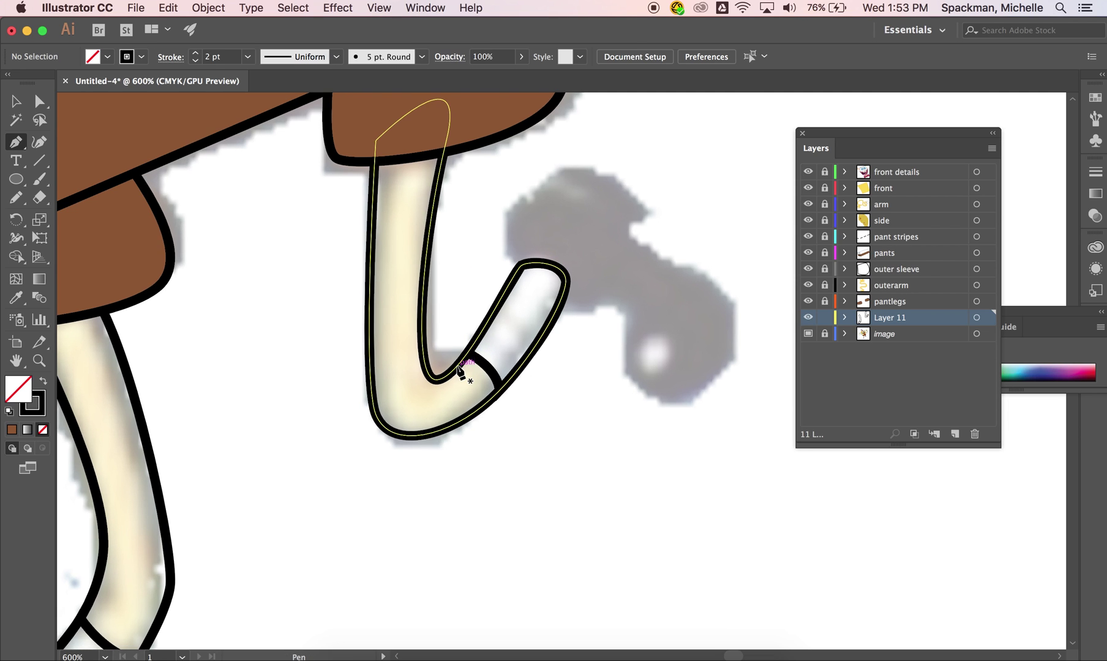
Step: Sample the front body's yellow fill and 2 pt orange stroke onto both leg paths together, then deselect them
scroll(460, 371, "down", 15)
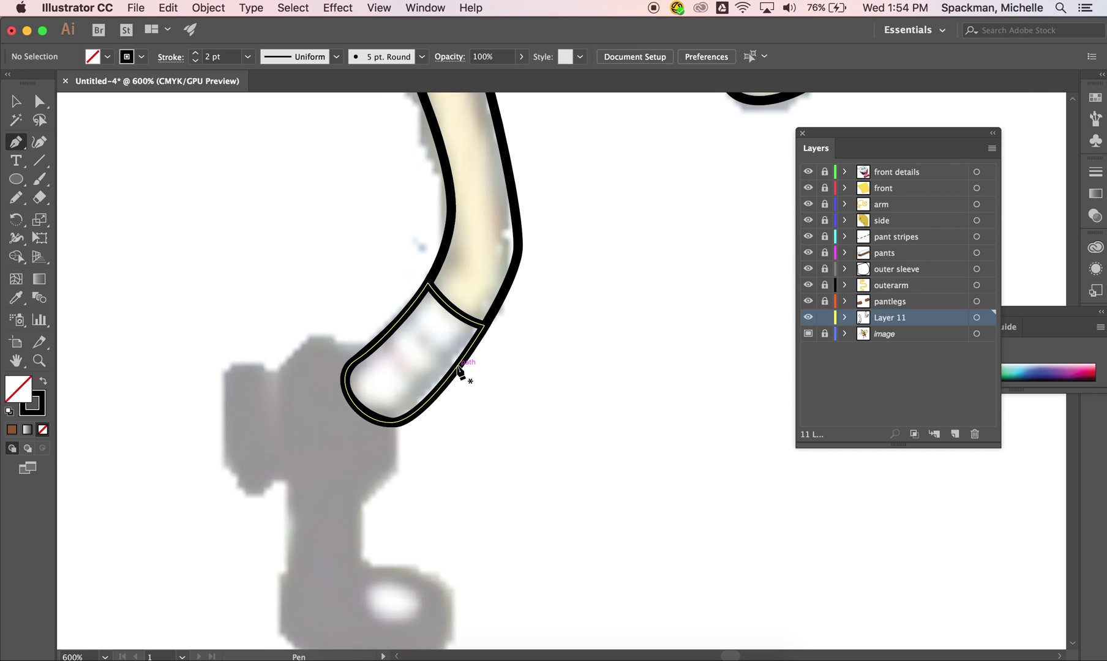
scroll(460, 370, "up", 3)
scroll(460, 370, "right", 2)
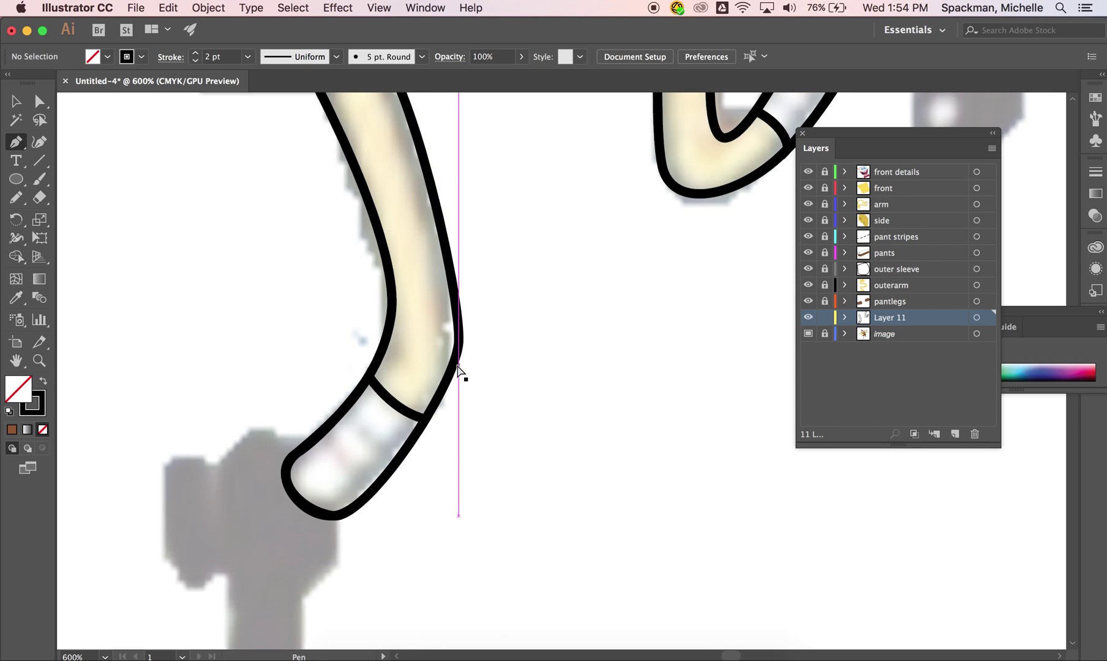
key("super+minus")
key("super+minus")
left_click(480, 320, "super")
left_click(620, 280, "shift")
scroll(621, 281, "up", 5)
key("i")
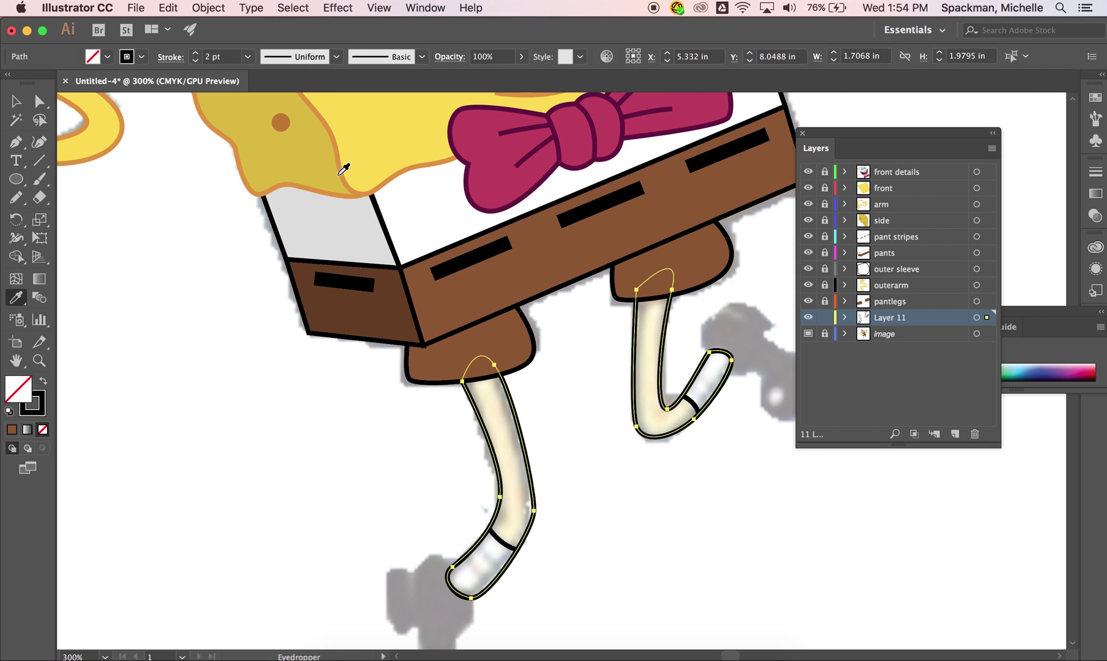
left_click(362, 156)
key("super+shift+a")
Step: Sample the sleeve's white fill and 2 pt black stroke onto both sock paths together, then deselect them
key("v")
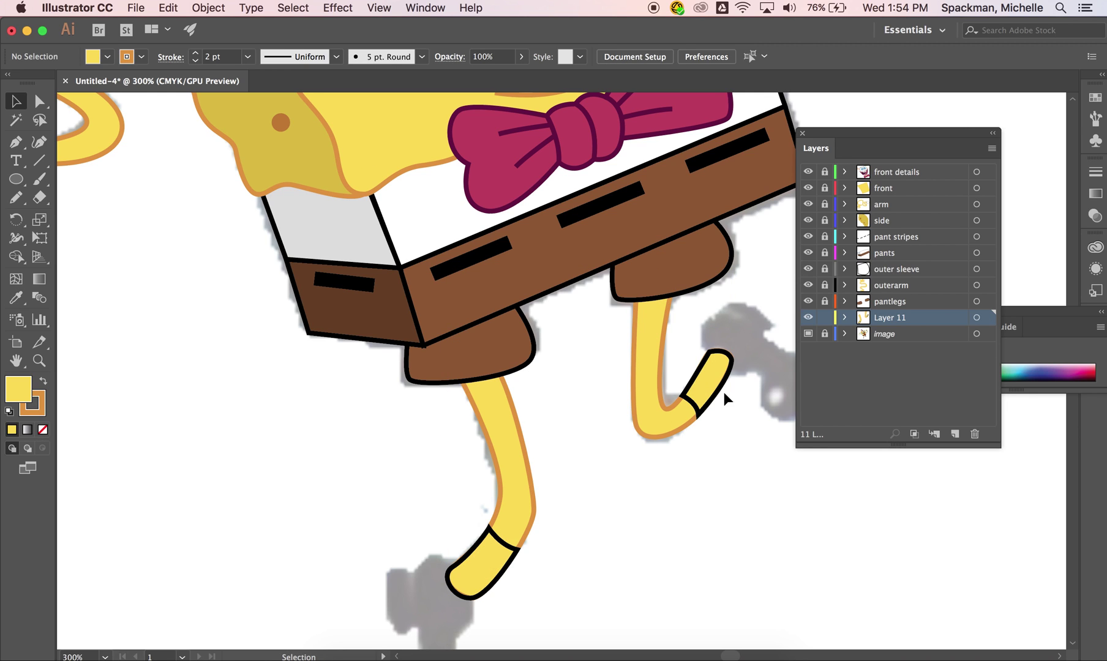
left_click(720, 390)
left_click(499, 543, "shift")
scroll(499, 542, "up", 8)
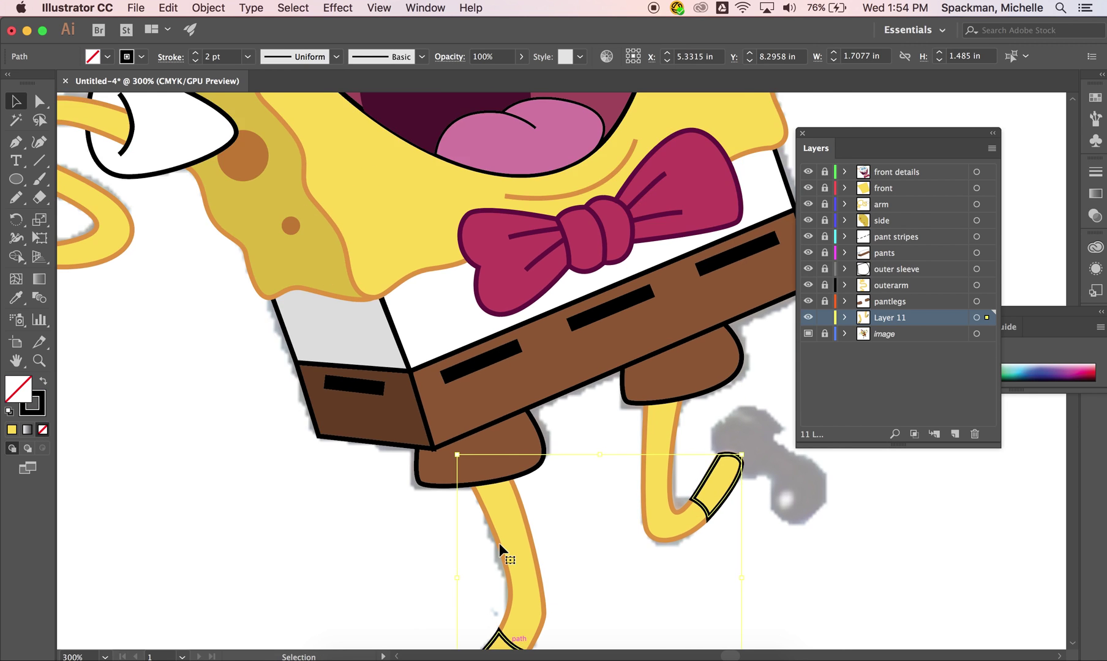
key("i")
left_click(221, 282)
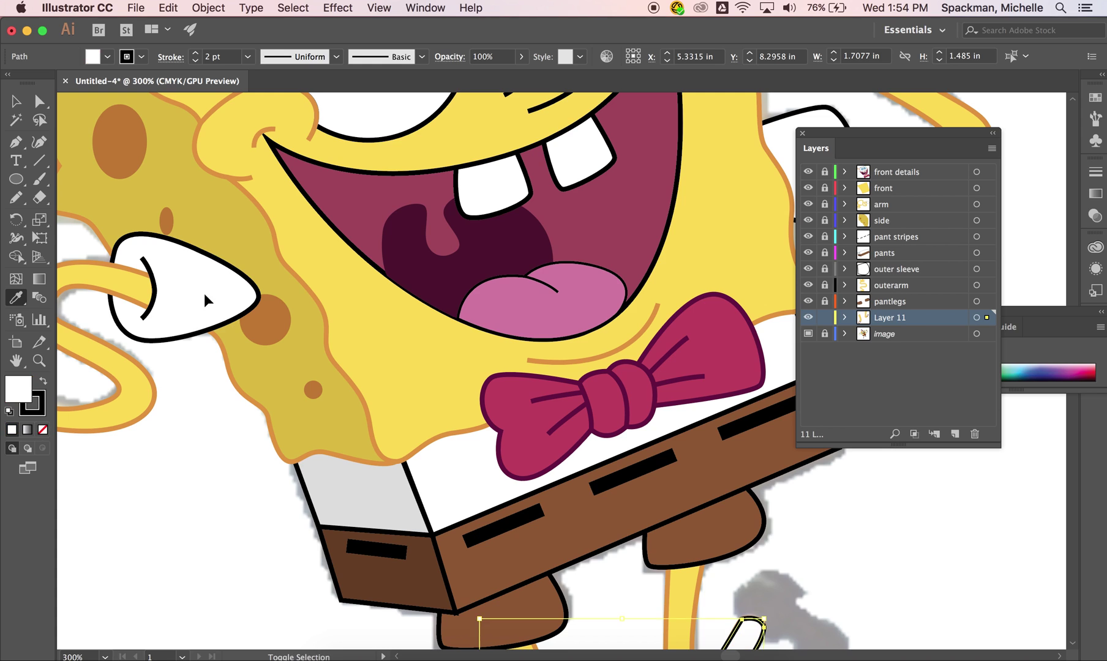
key("super+shift+a")
Step: Compare the traced legs and socks with the reference image by hiding Layer 11 and showing it again
scroll(445, 361, "down", 10)
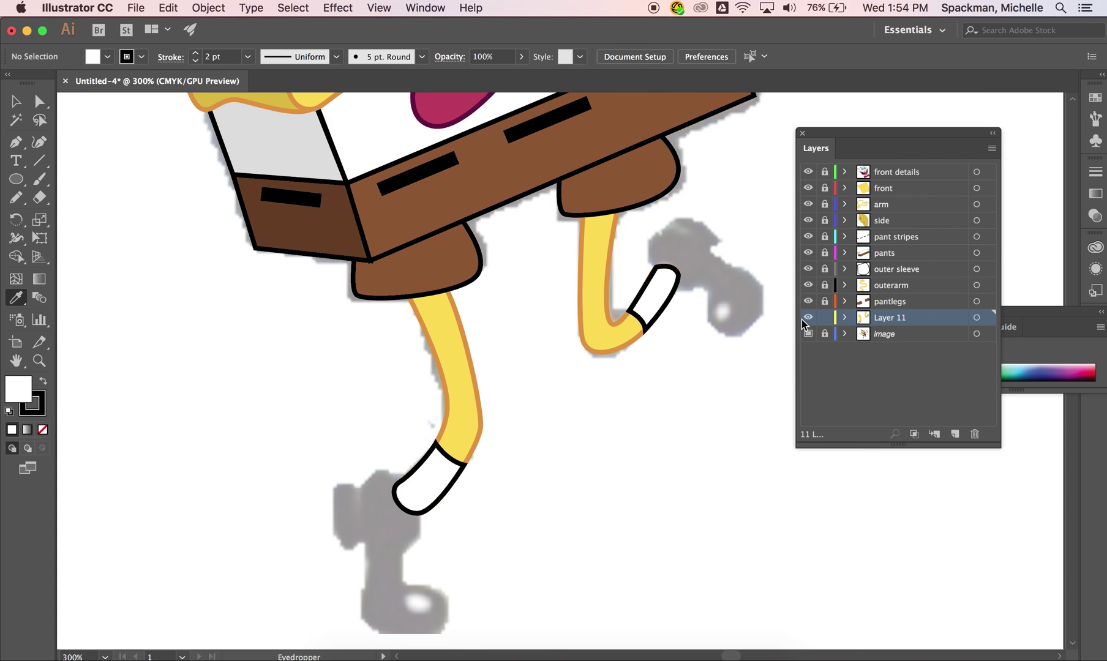
left_click(809, 318)
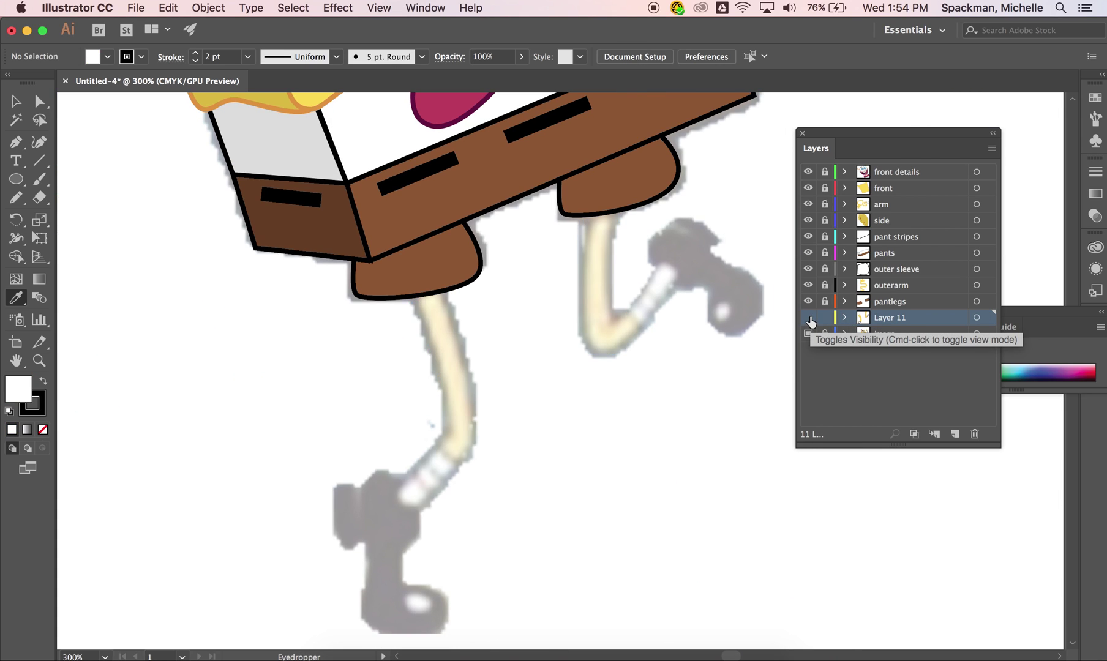
left_click(811, 321)
key("super+equal")
key("super+equal")
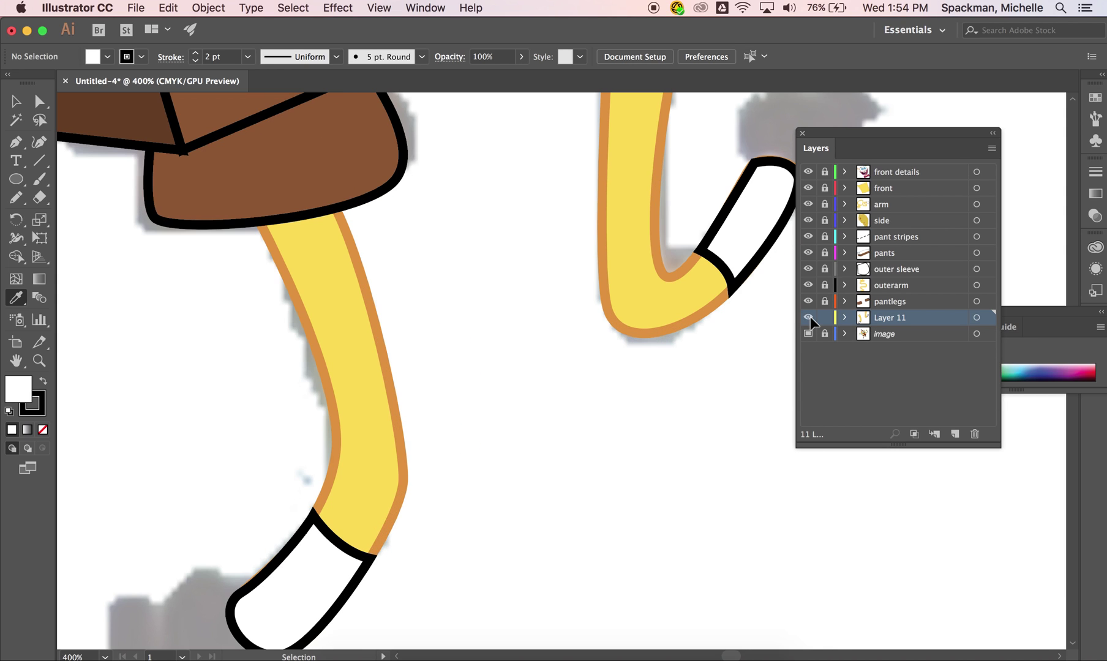
Step: Draw two curved Pen stripes with no fill across the straight leg's sock, one below the other
scroll(402, 449, "down", 5)
scroll(403, 449, "left", 2)
key("p")
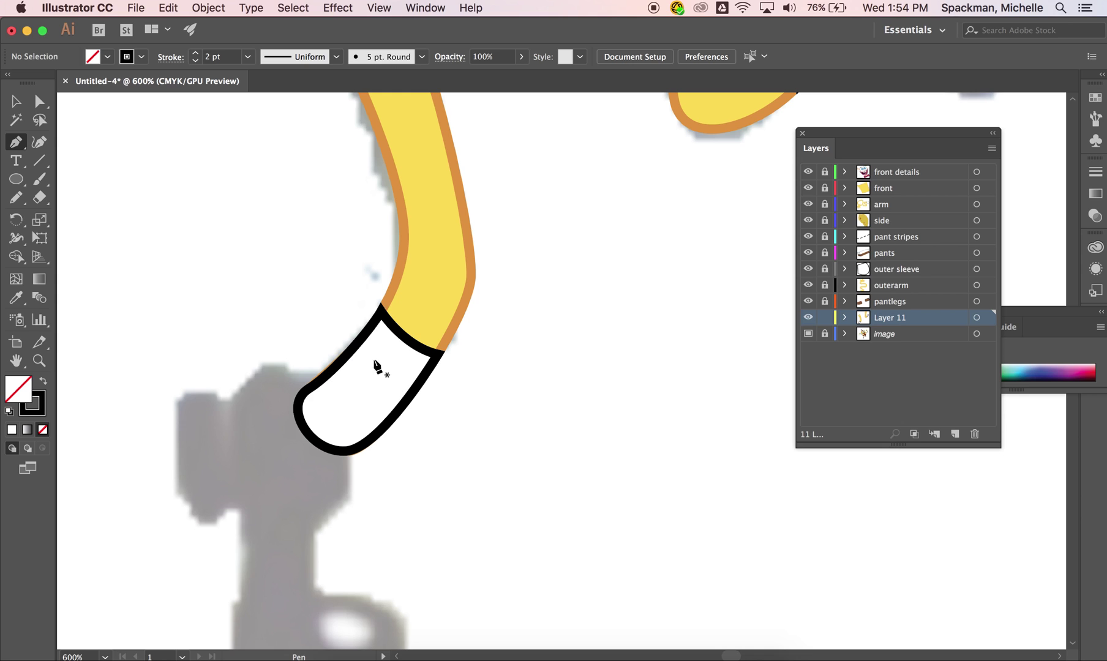
left_click(355, 345)
left_click_drag(416, 387, 463, 389)
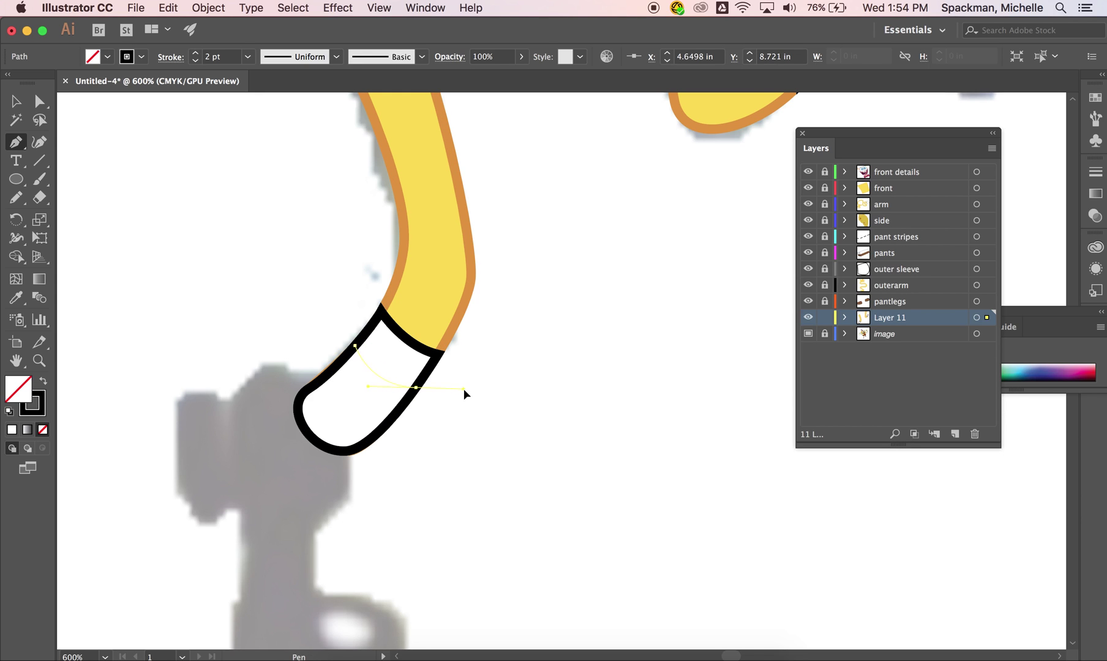
left_click(464, 389, "super")
left_click(326, 374)
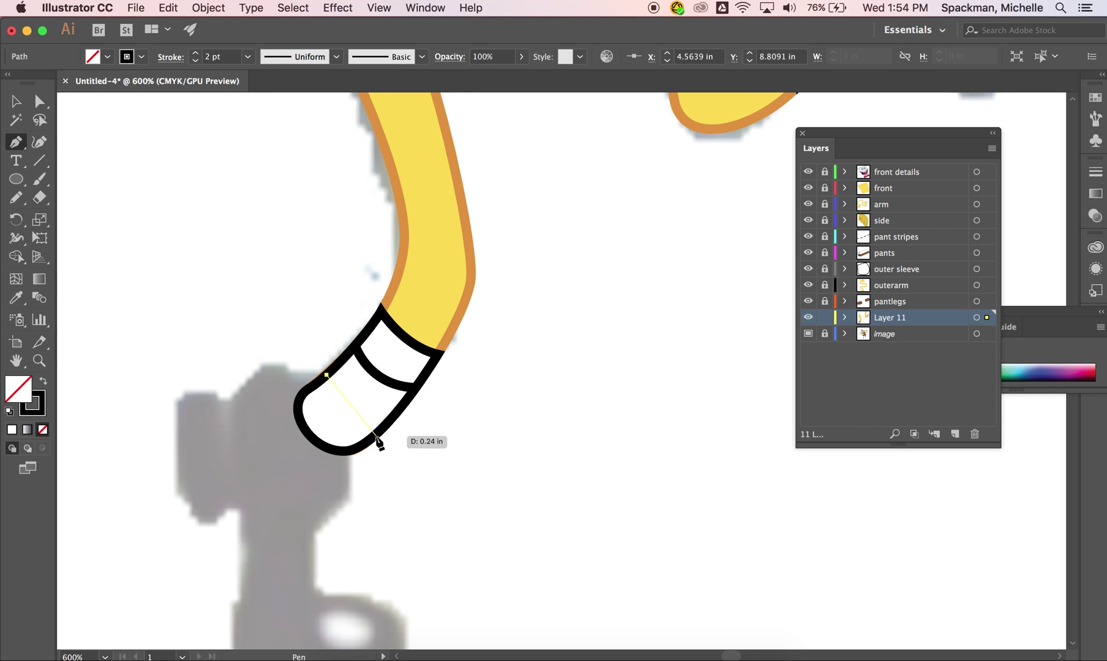
left_click_drag(432, 451, 430, 450)
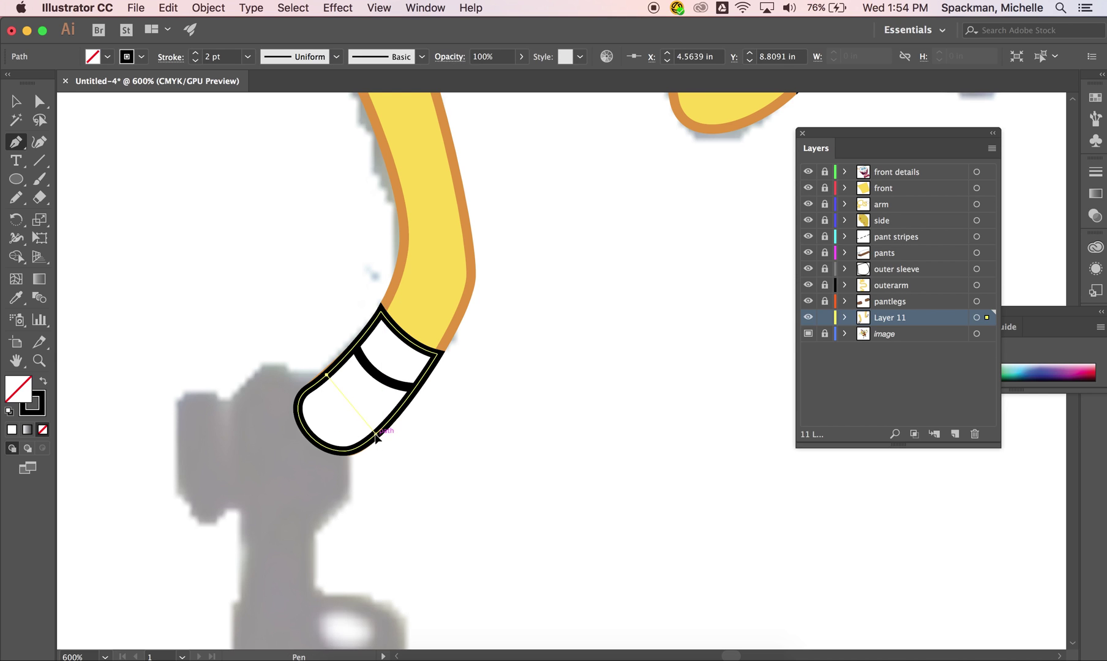
left_click(429, 450, "super")
Step: Draw two curved Pen stripes across the bent leg's sock, one mid-sock and one near the shoe
scroll(436, 457, "right", 5)
scroll(436, 457, "up", 5)
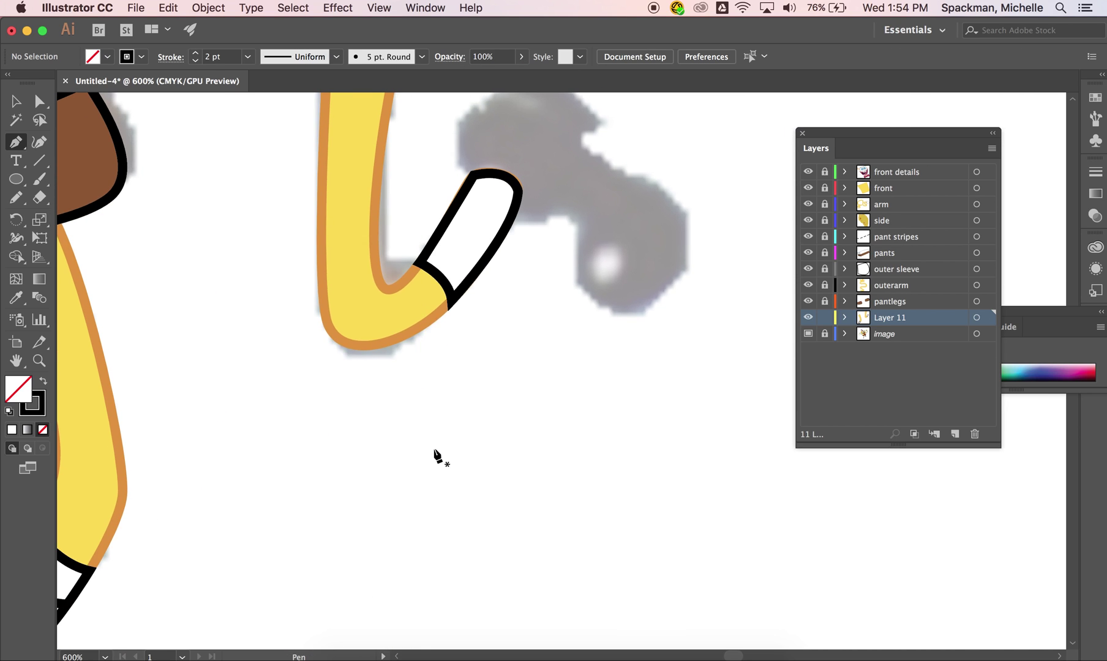
left_click(436, 266)
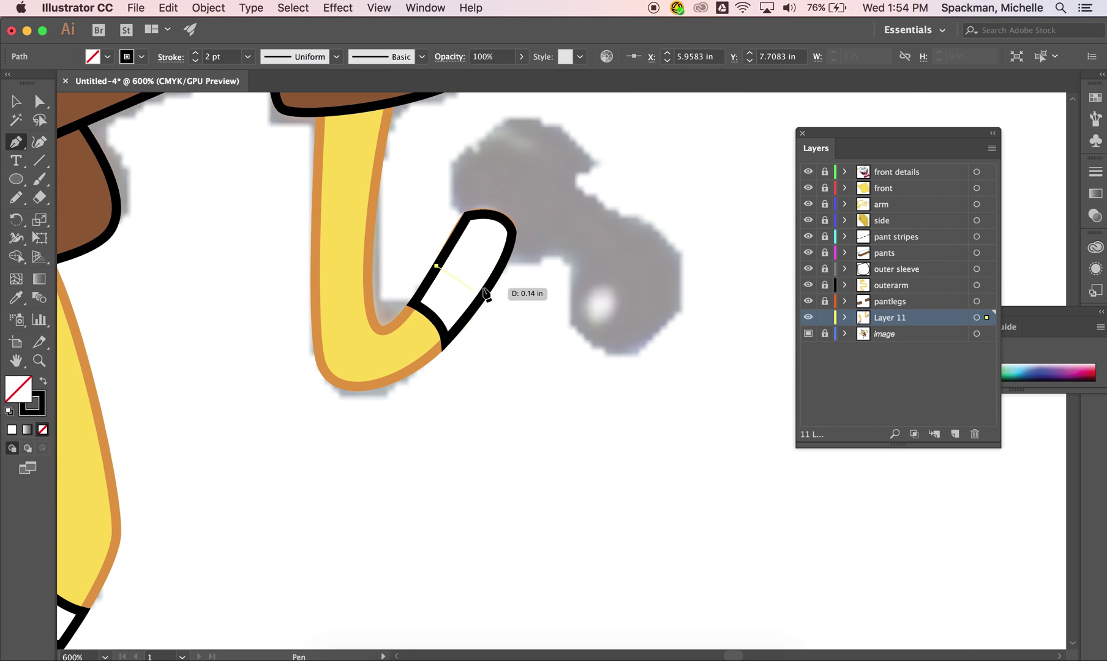
left_click_drag(487, 287, 513, 314)
left_click(464, 242, "super")
left_click(454, 234)
left_click_drag(504, 255, 534, 301)
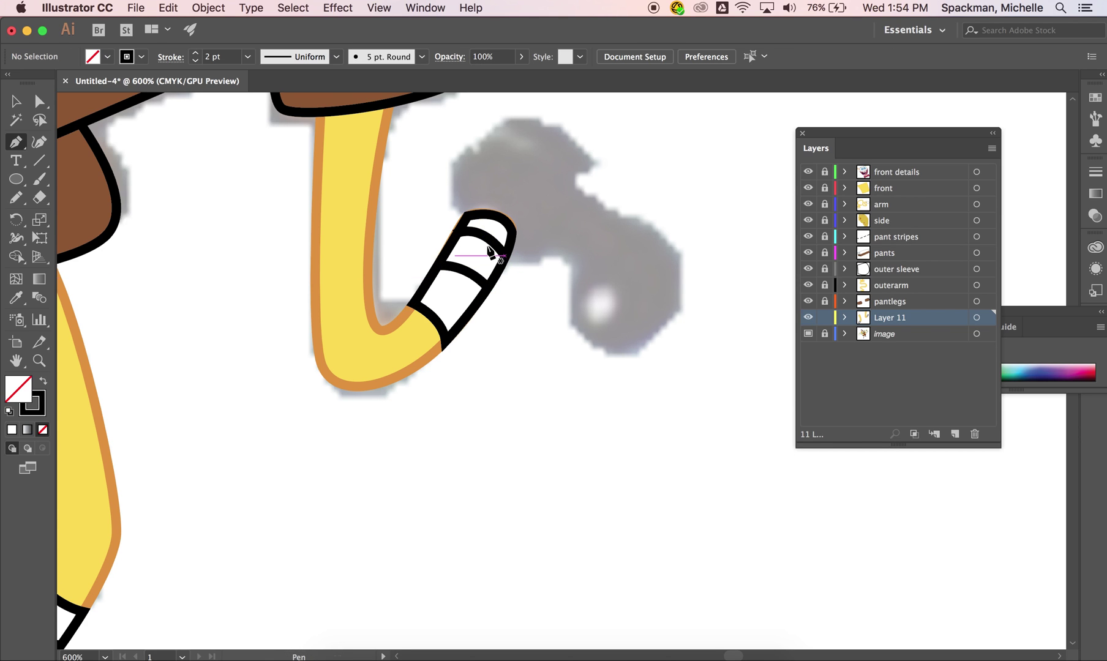
Step: Set the stroke of the stripe nearest the shoe on both socks to red
key("v")
scroll(492, 240, "down", 2)
scroll(489, 242, "left", 5)
left_click(157, 222)
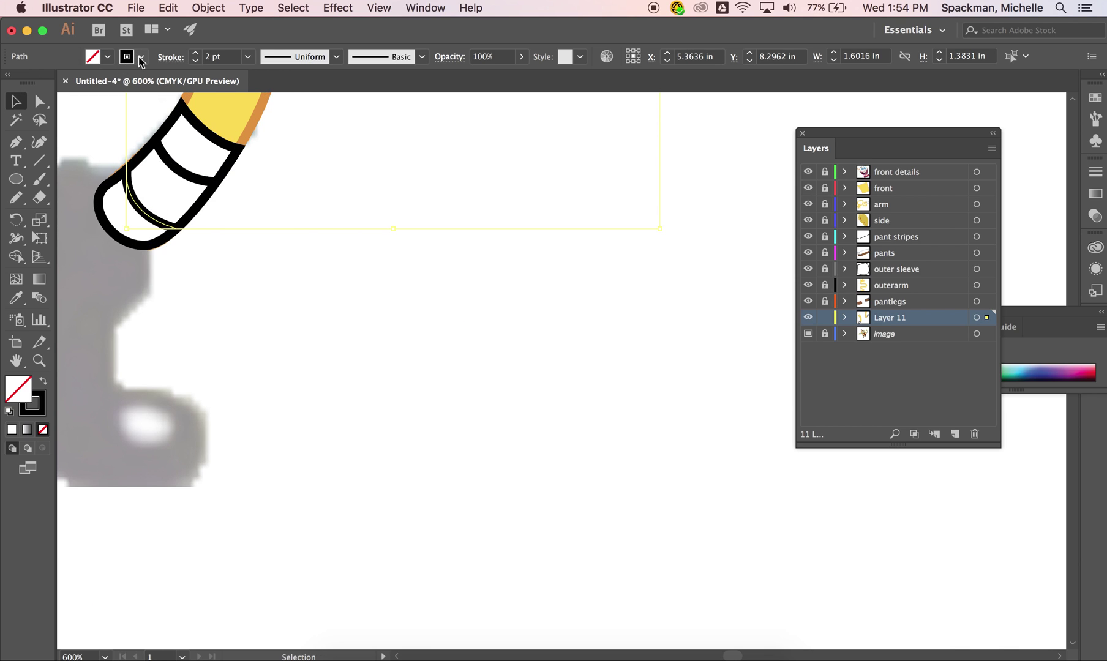
left_click(141, 58)
left_click(53, 91)
key("Escape")
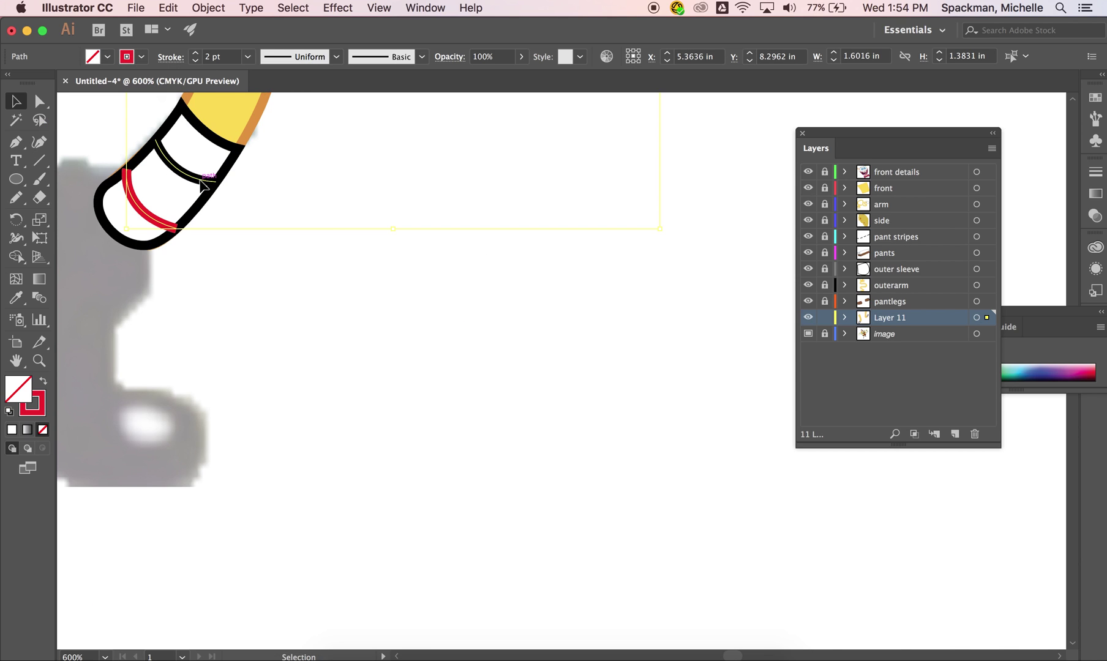
Step: Set the stroke of the stripe nearest the leg on both socks to blue, then deselect them
left_click(174, 168)
scroll(381, 209, "up", 2)
scroll(381, 209, "up", 5)
left_click(559, 224, "shift")
left_click(141, 56)
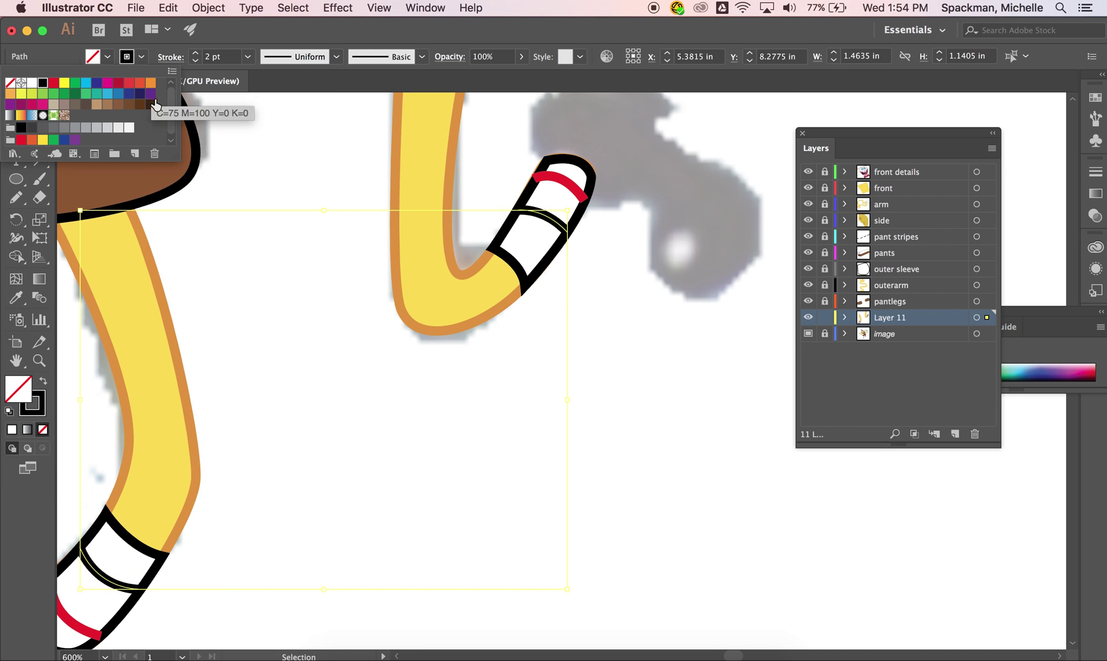
left_click(119, 93)
key("Escape")
scroll(637, 324, "down", 5)
scroll(638, 325, "left", 5)
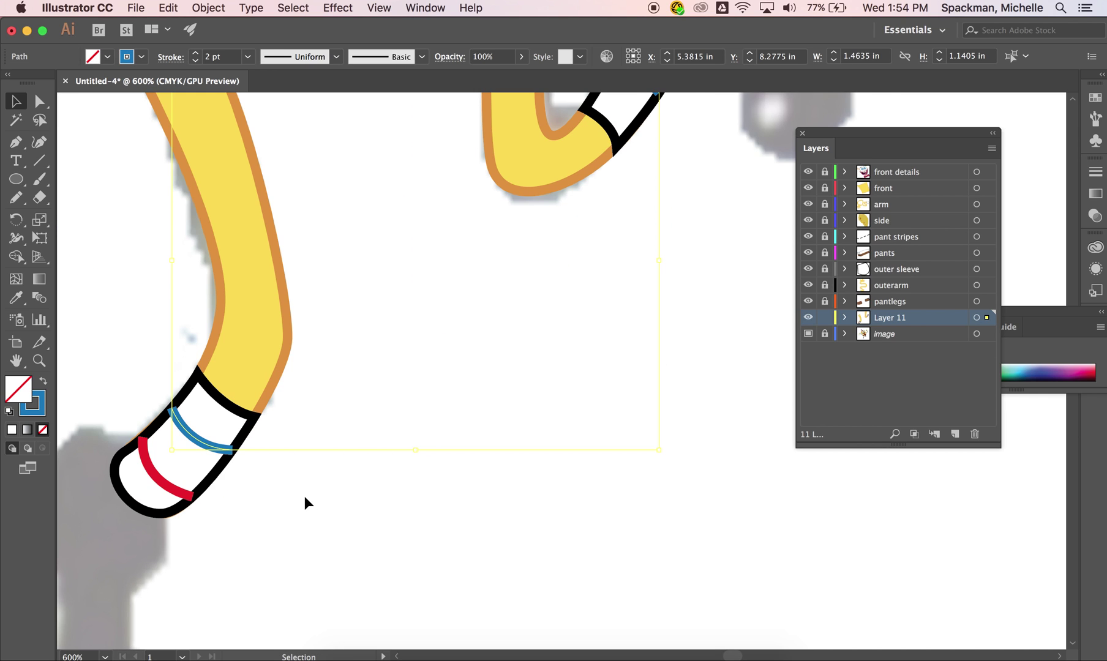
left_click(290, 535)
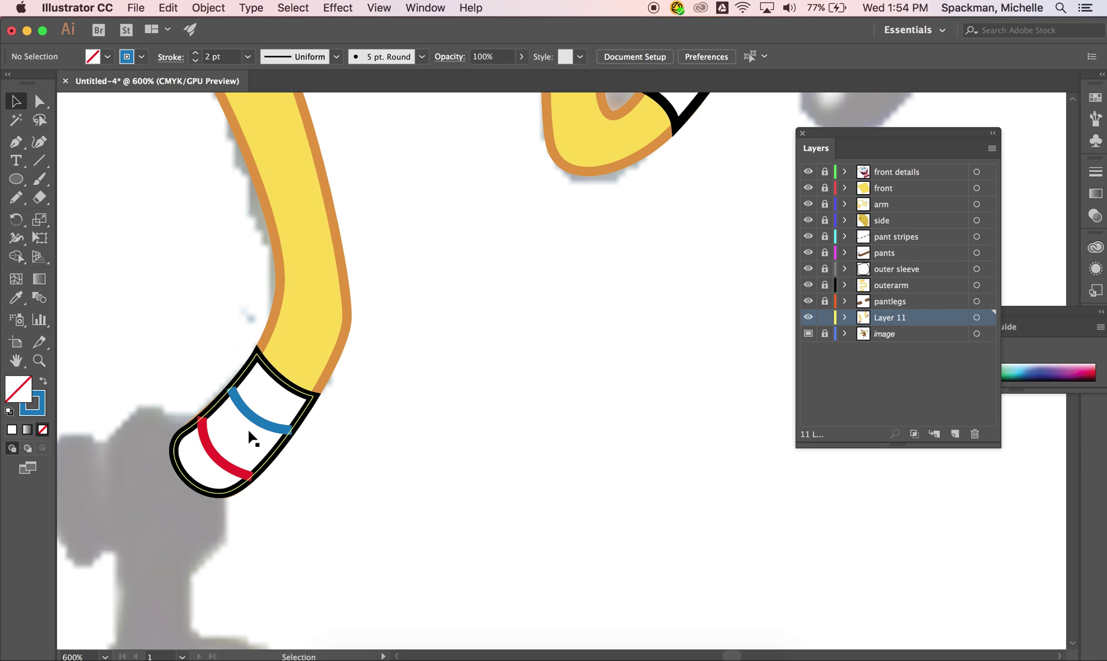
Step: Copy both sock shapes together and paste the copies in place over the stripes
left_click(311, 405)
scroll(312, 406, "up", 3)
left_click(664, 166, "shift")
left_click(174, 8)
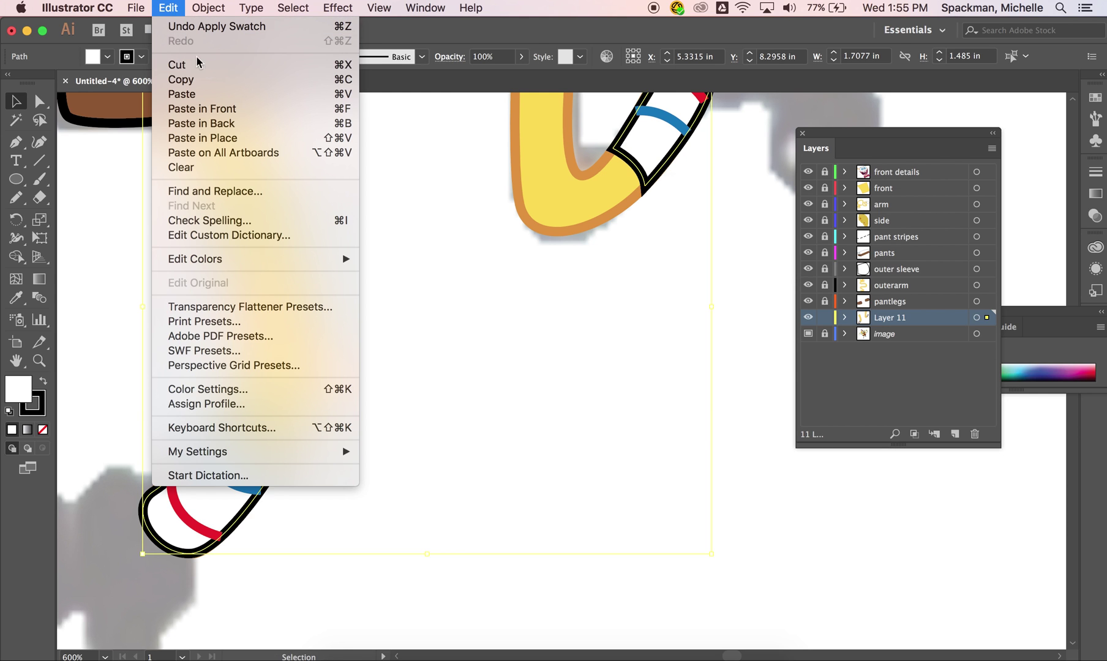
left_click(205, 80)
left_click(174, 8)
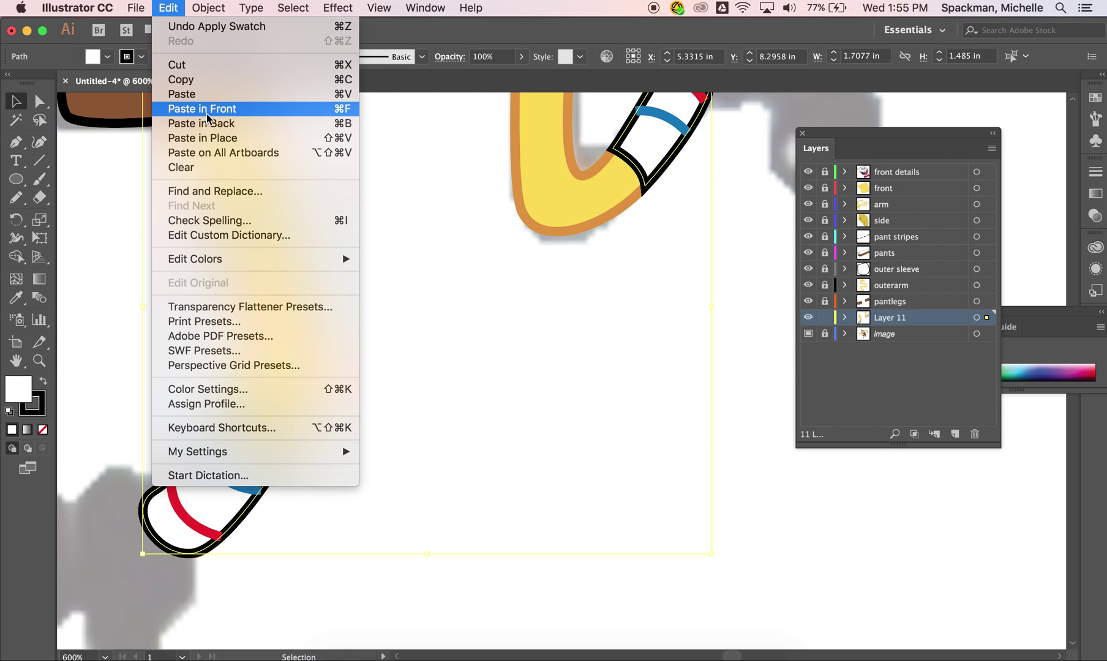
left_click(211, 138)
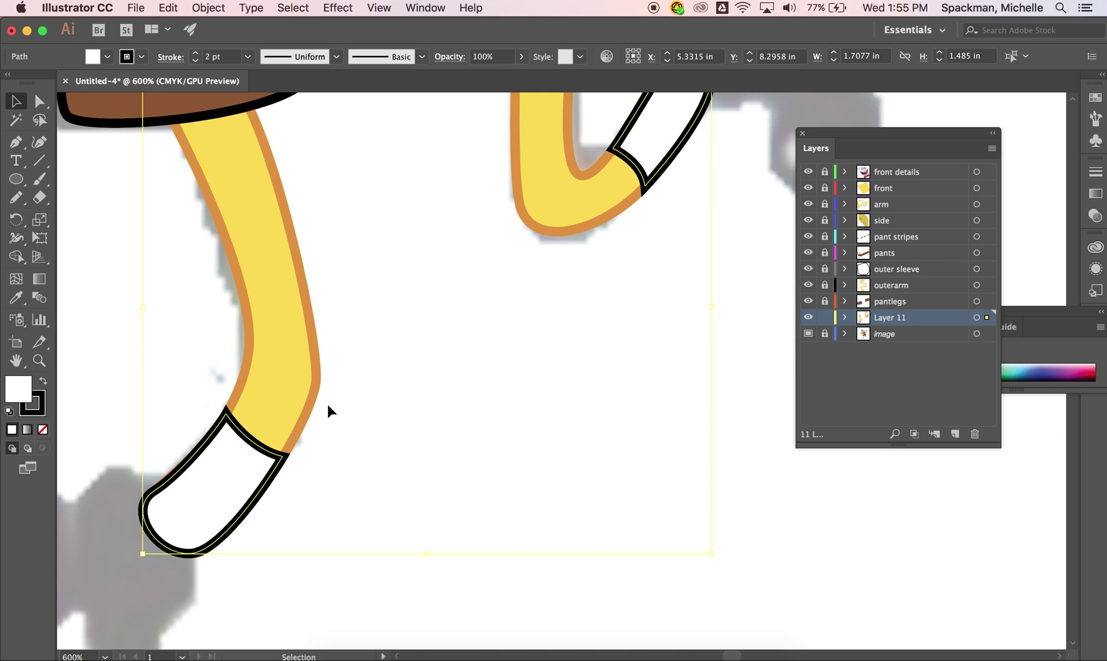
Step: Remove the fill from the pasted sock copies so only their black outlines cover the stripe ends, then deselect
double_click(18, 393)
left_click(569, 238)
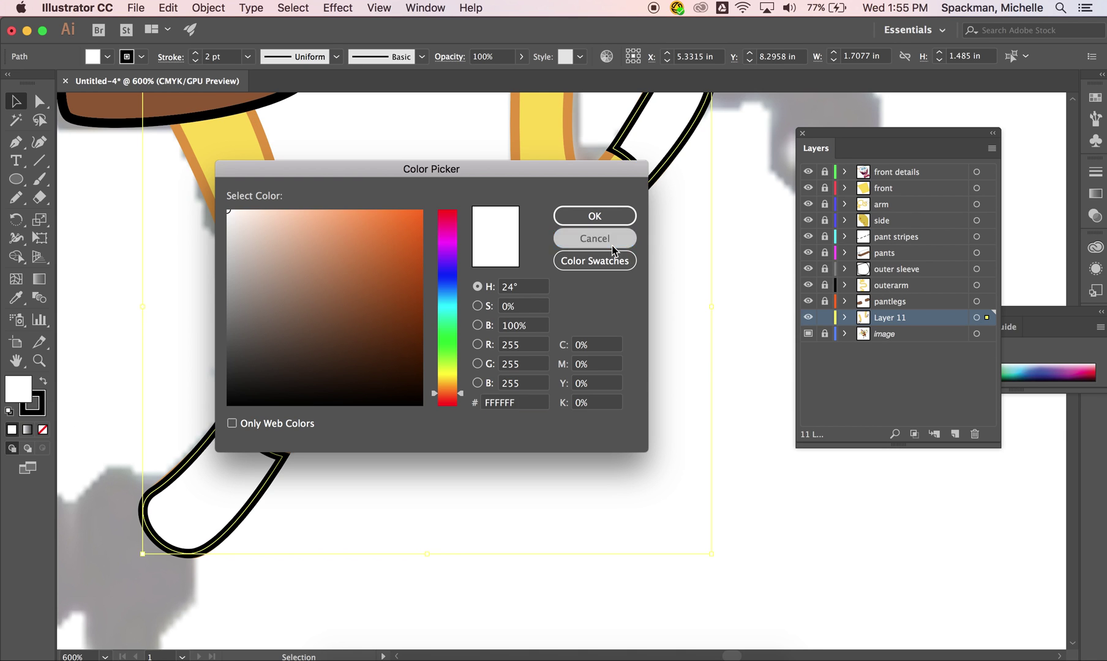
left_click(43, 430)
left_click(466, 476)
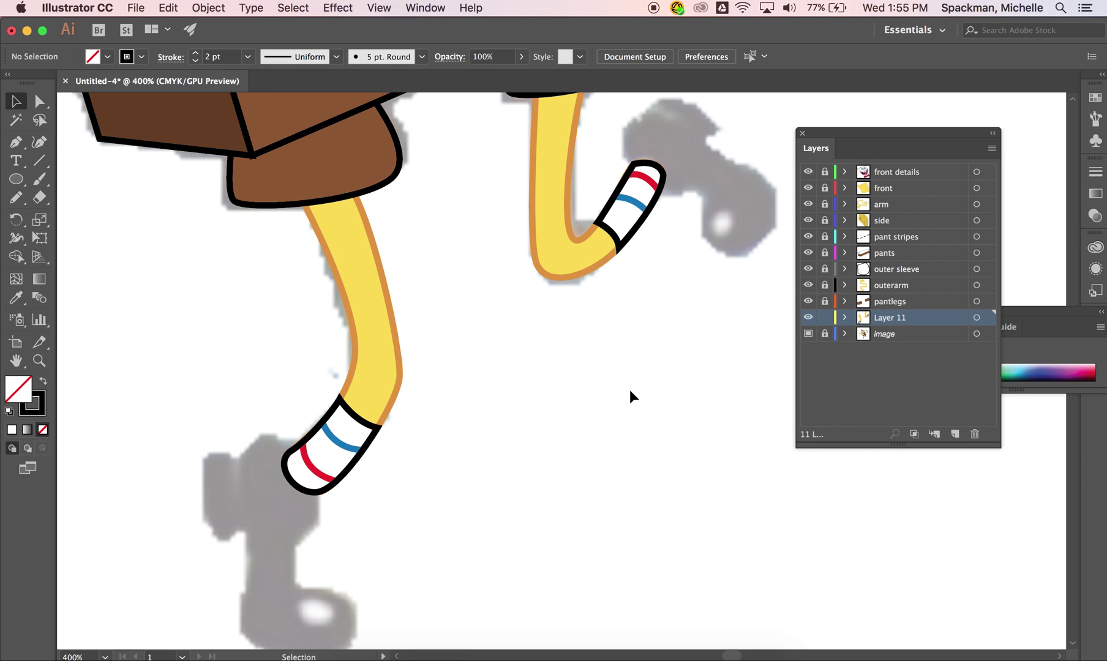
Step: Rename Layer 11 as legs and lock it
double_click(903, 319)
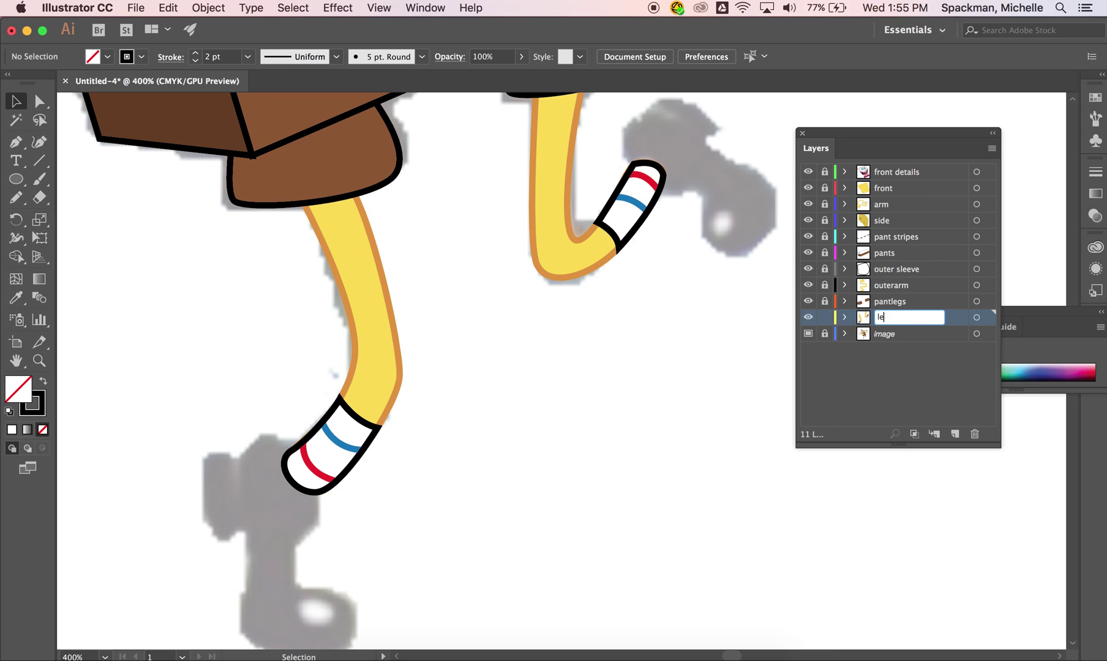
key("Return")
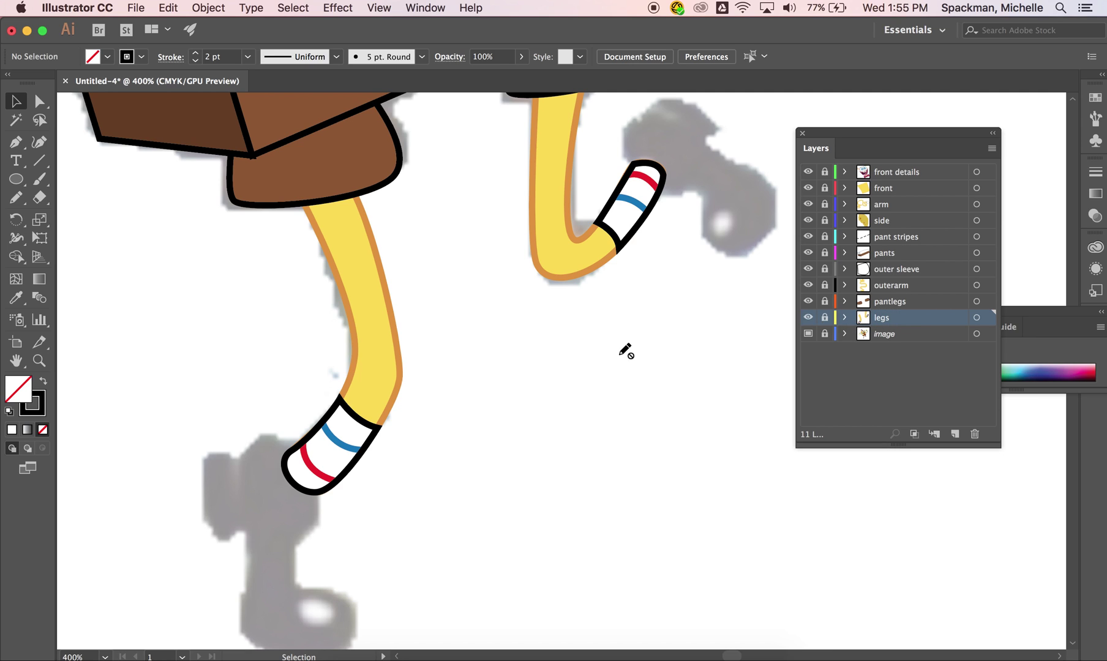
key("super+equal")
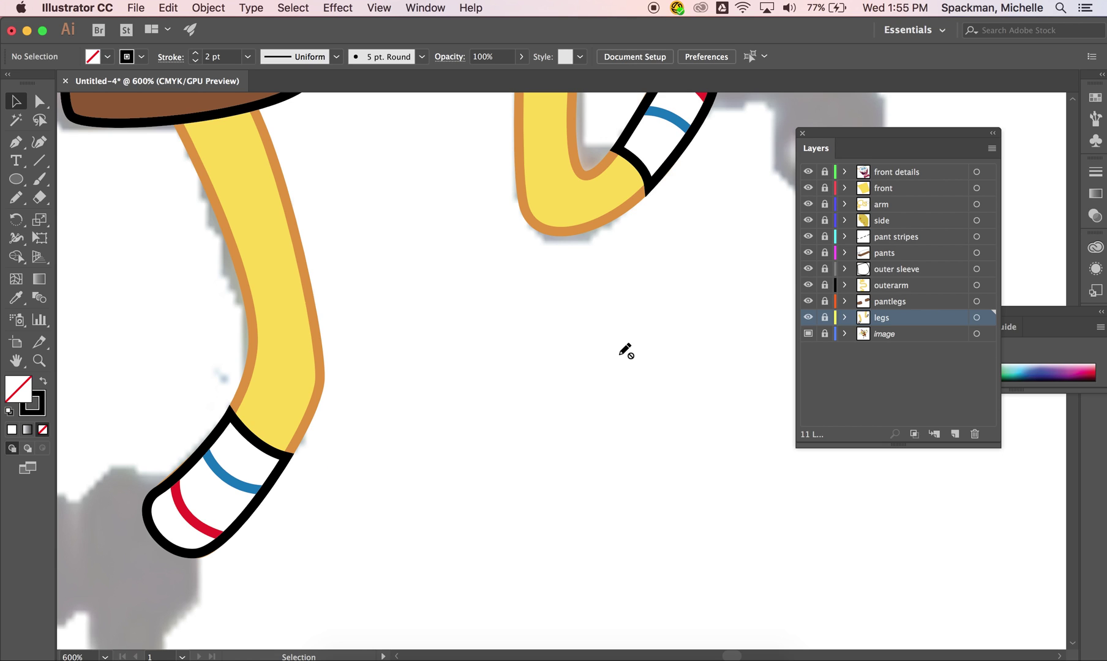
Step: Create a new layer between the legs and image layers and name it shoes
left_click(924, 342)
left_click(955, 434)
scroll(688, 411, "down", 5)
scroll(688, 411, "left", 5)
scroll(689, 414, "down", 2)
scroll(689, 414, "left", 2)
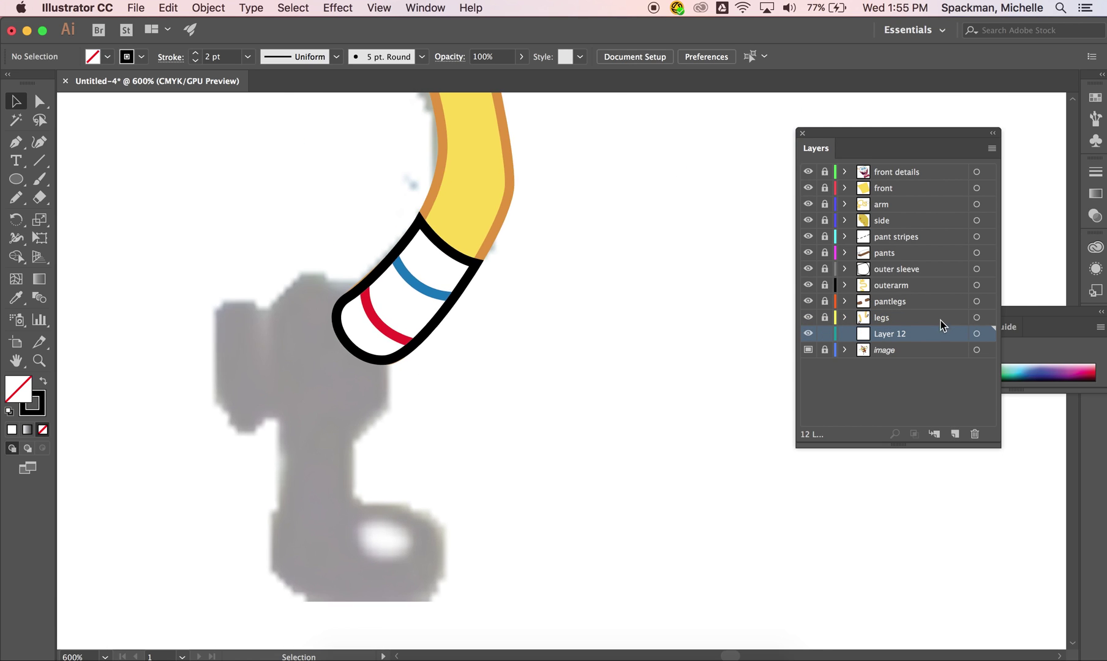
double_click(899, 334)
key("Return")
Step: Trace the straight leg's shoe with the Pen tool from the sock down the front, around the toe and along the flat sole
left_click_drag(384, 361, 357, 451)
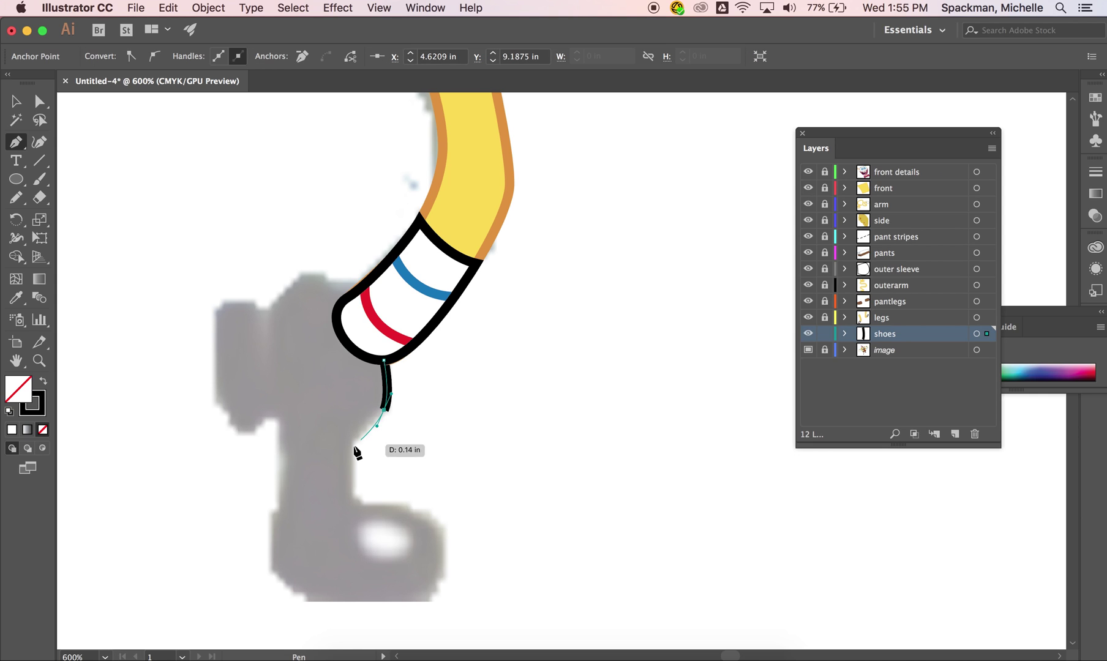
left_click_drag(359, 503, 423, 512)
left_click_drag(434, 516, 447, 537)
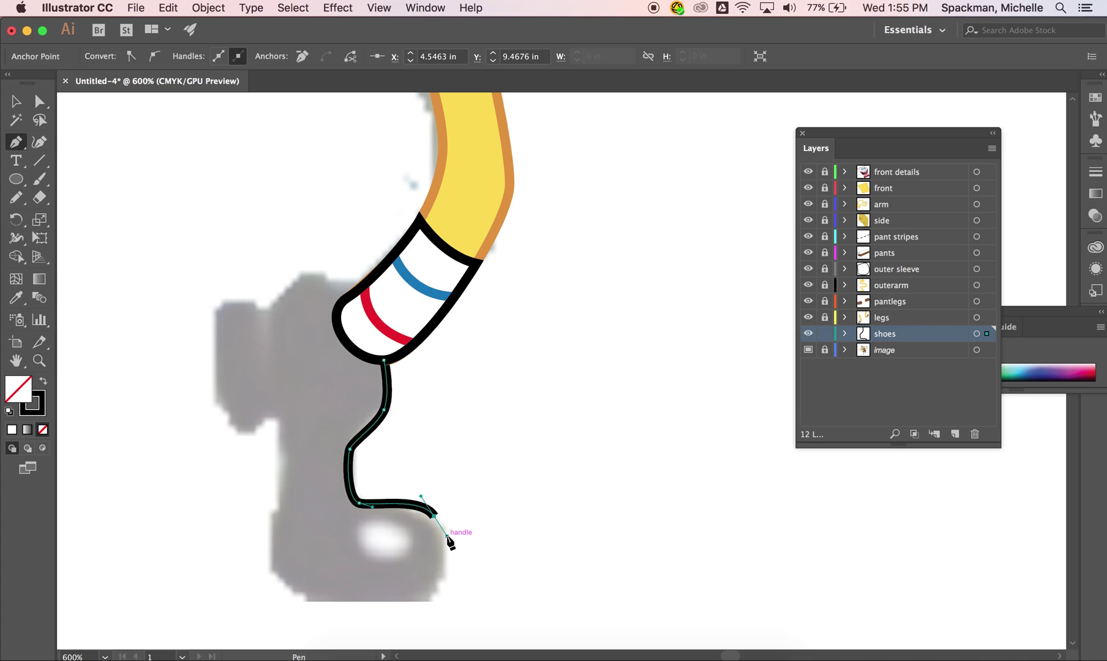
left_click_drag(403, 613, 306, 599)
left_click(423, 600)
left_click(306, 597)
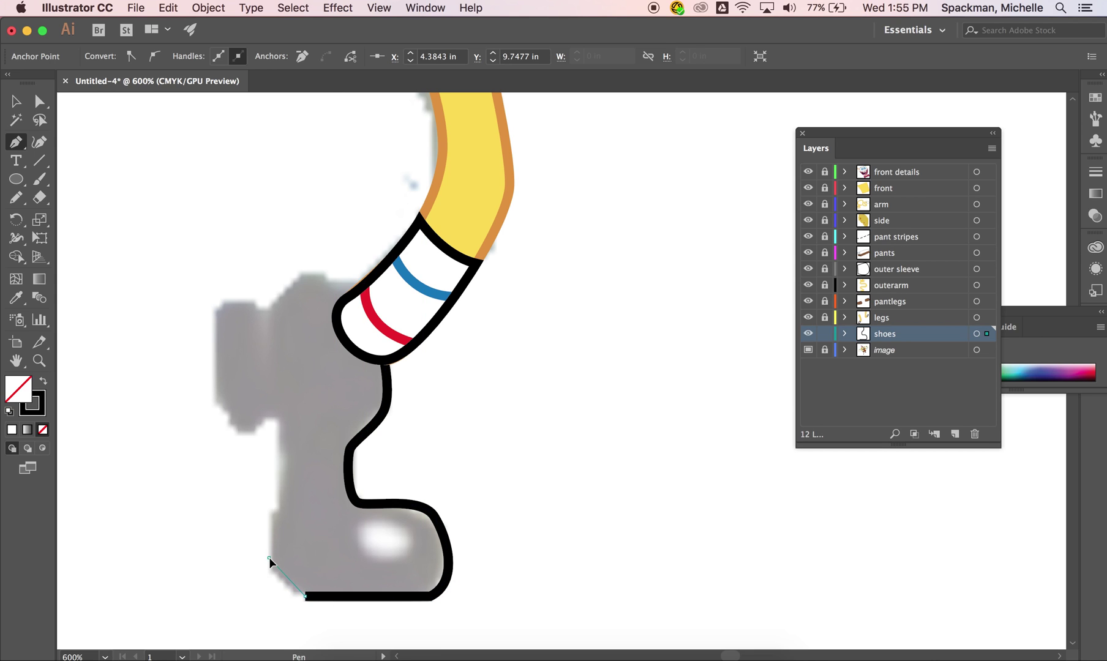
Step: Continue the shoe outline up its back, around the heel and over the rounded top to the sock, then deselect it
left_click_drag(266, 538, 266, 537)
left_click_drag(279, 474, 204, 405)
left_click_drag(219, 305, 276, 310)
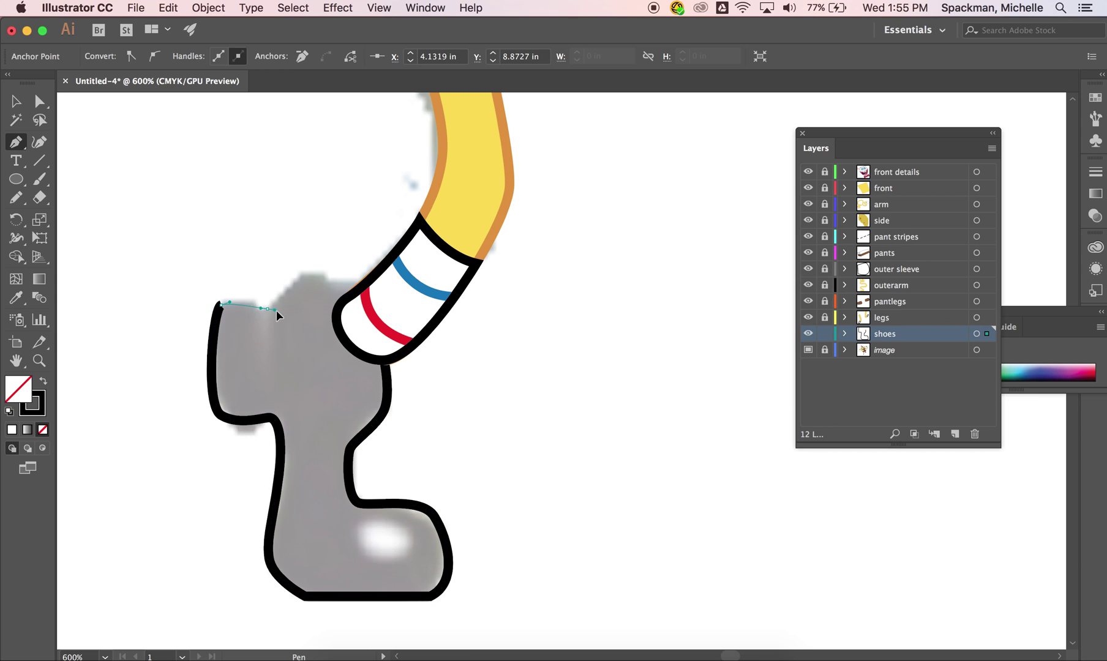
left_click(268, 309)
left_click(269, 310)
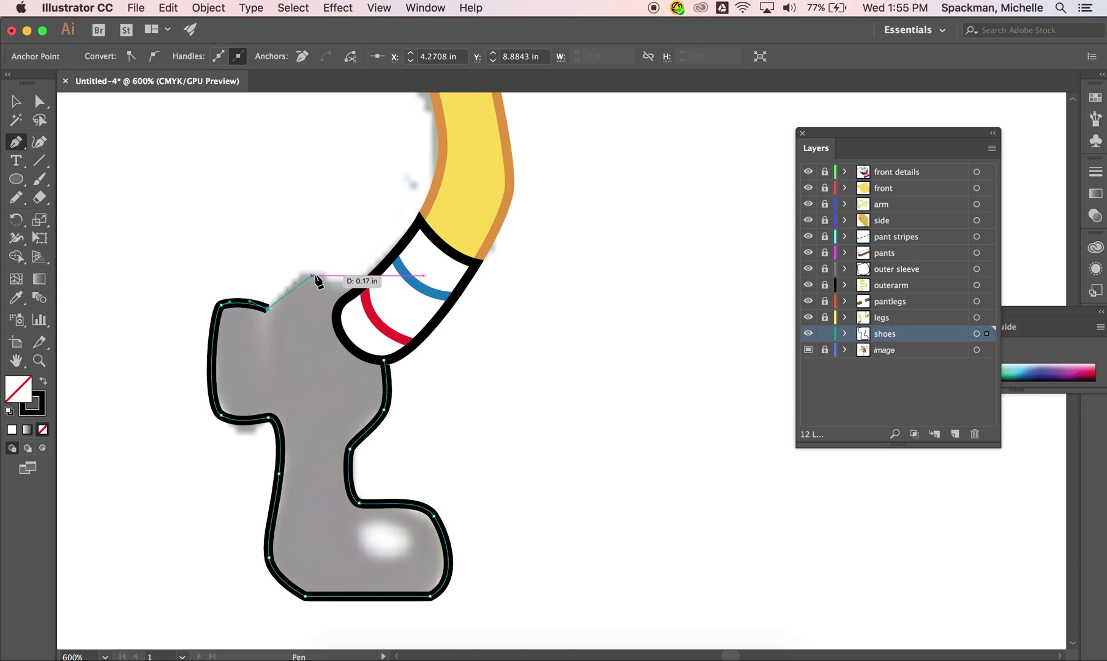
left_click_drag(416, 311, 431, 324)
left_click(360, 285)
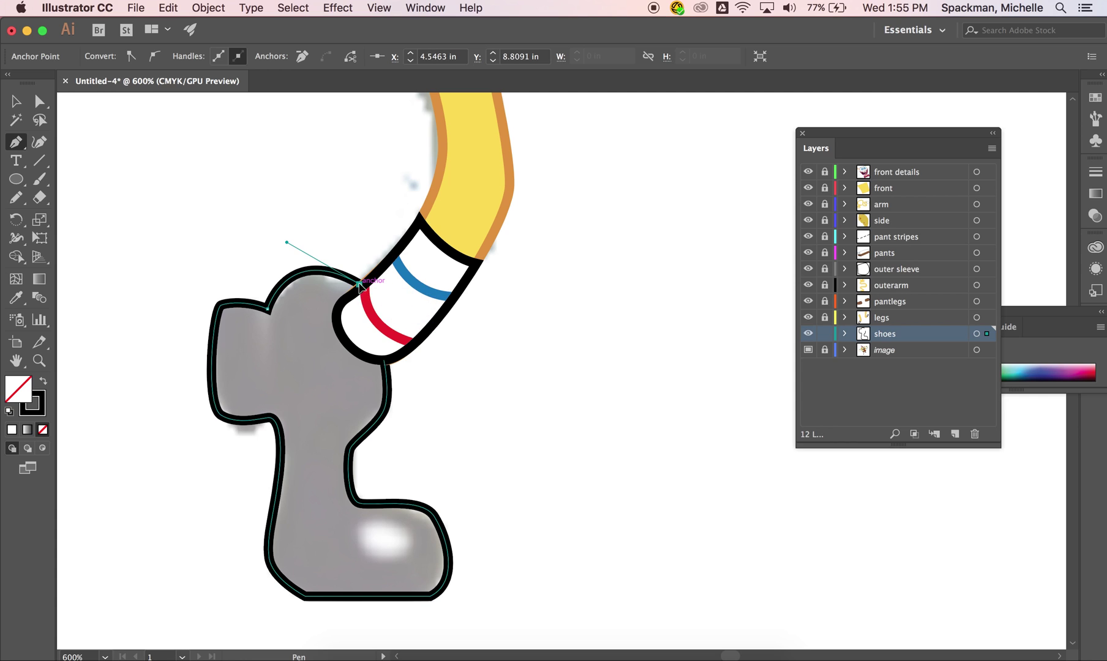
left_click(385, 364, "super")
Step: Start tracing the bent leg's shoe from the sock's edge, around its rounded top and heel to the inner corner
scroll(392, 368, "right", 2)
scroll(390, 366, "right", 6)
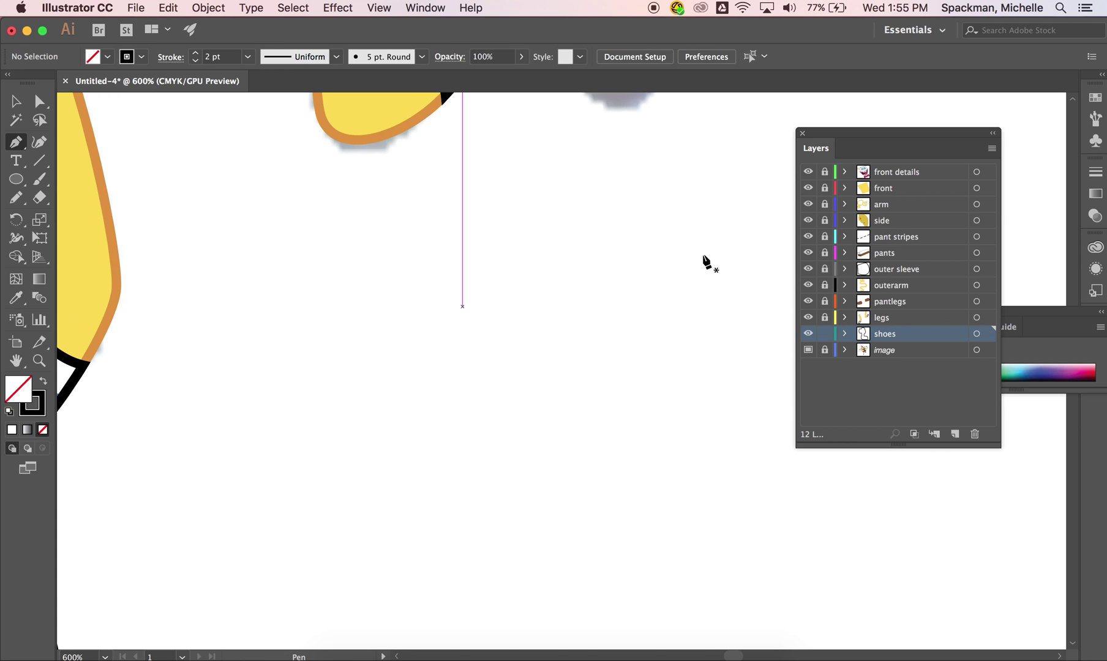
scroll(408, 334, "left", 6)
scroll(412, 334, "up", 2)
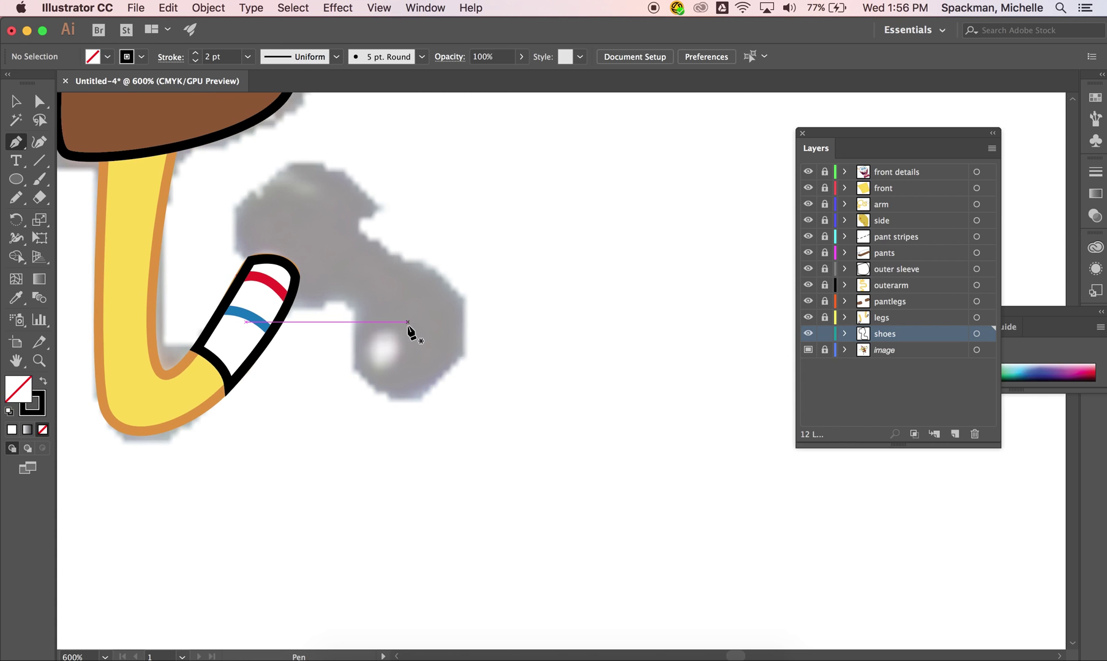
left_click(246, 266)
key("super+z")
left_click_drag(324, 176, 326, 169)
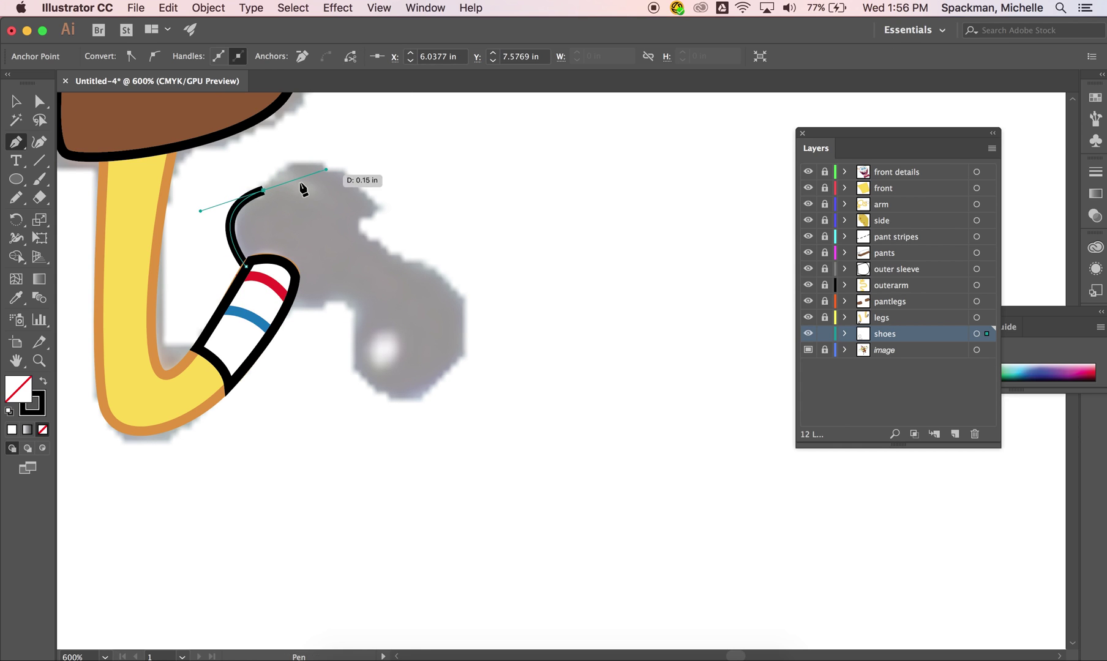
left_click(263, 189)
left_click(288, 162)
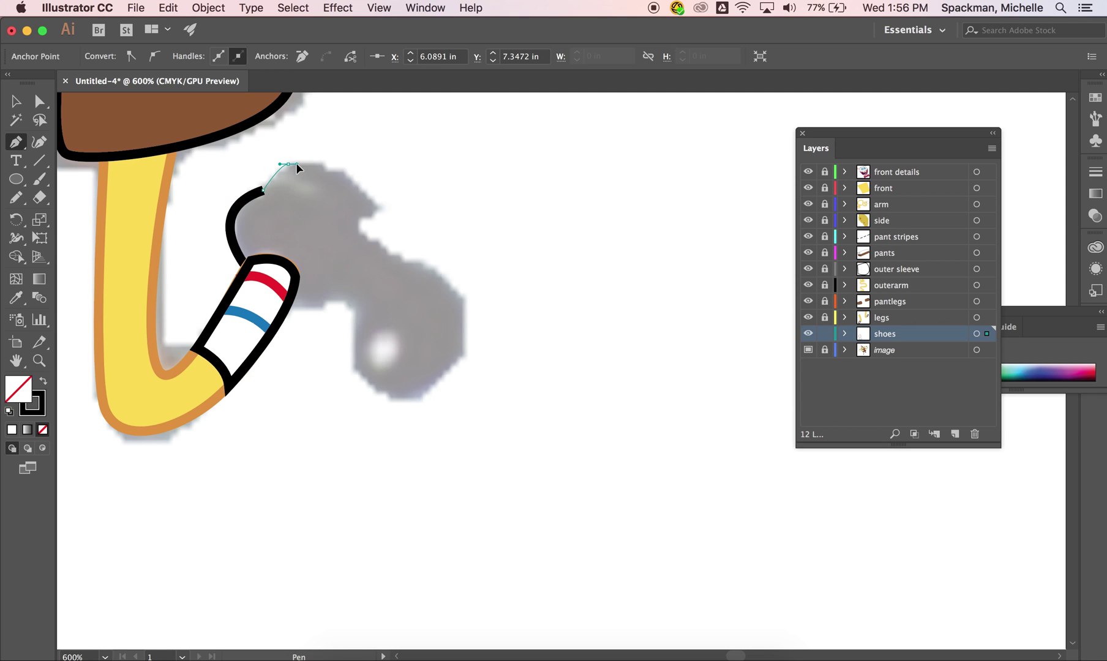
left_click_drag(360, 194, 363, 208)
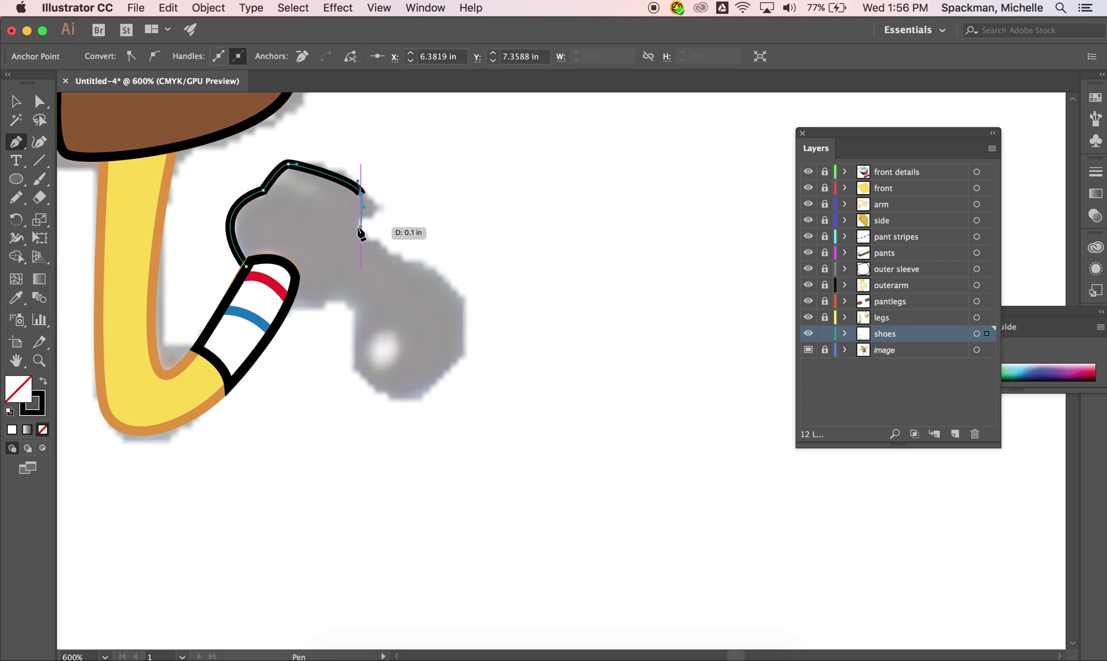
left_click(361, 228)
Step: Trace the rest of the bent leg's shoe around the toe, redoing the toe curve, and close the path at the sock
left_click_drag(414, 267, 467, 328)
left_click_drag(421, 406, 361, 422)
key("super+z")
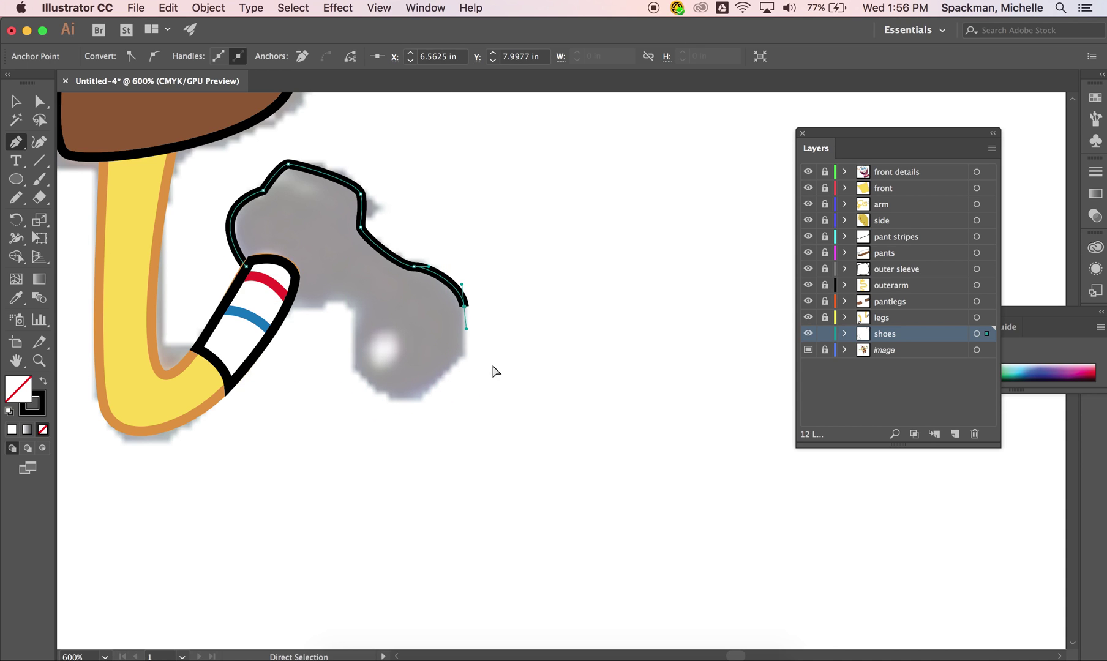
key("super+z")
left_click_drag(470, 349, 453, 405)
left_click_drag(363, 387, 343, 366)
left_click_drag(355, 315, 320, 306)
left_click_drag(246, 266, 216, 225)
Step: Draw a tilted ellipse about 0.17 by 0.10 in around the highlight on the straight leg's shoe toe, then deselect it
scroll(538, 346, "down", 5)
scroll(539, 346, "left", 5)
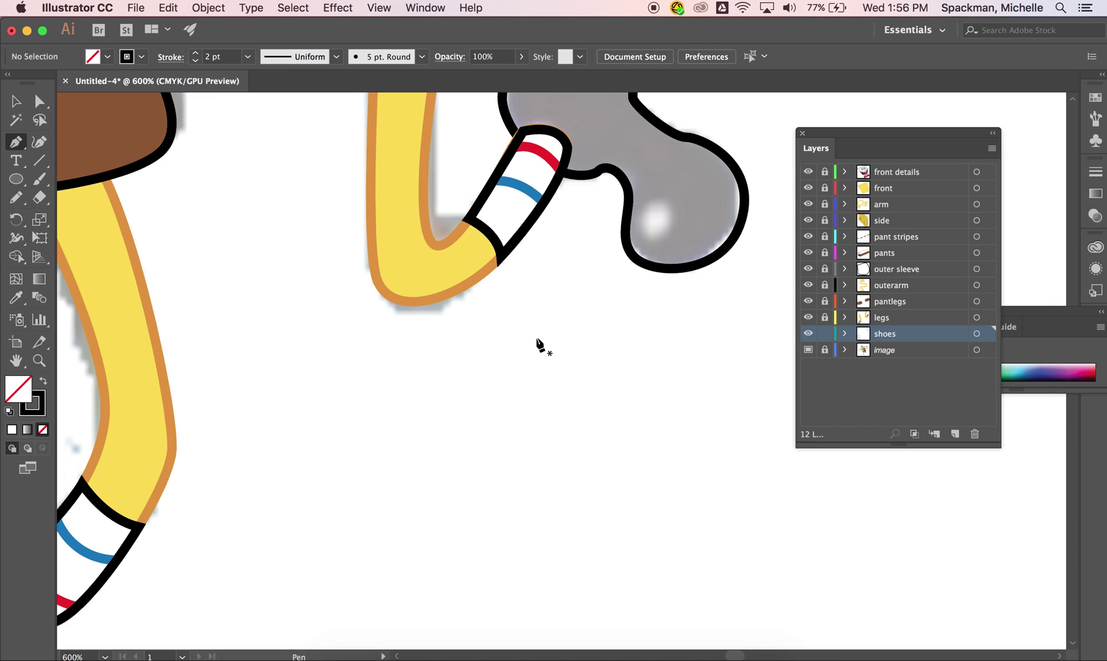
scroll(539, 346, "down", 3)
scroll(538, 346, "left", 1)
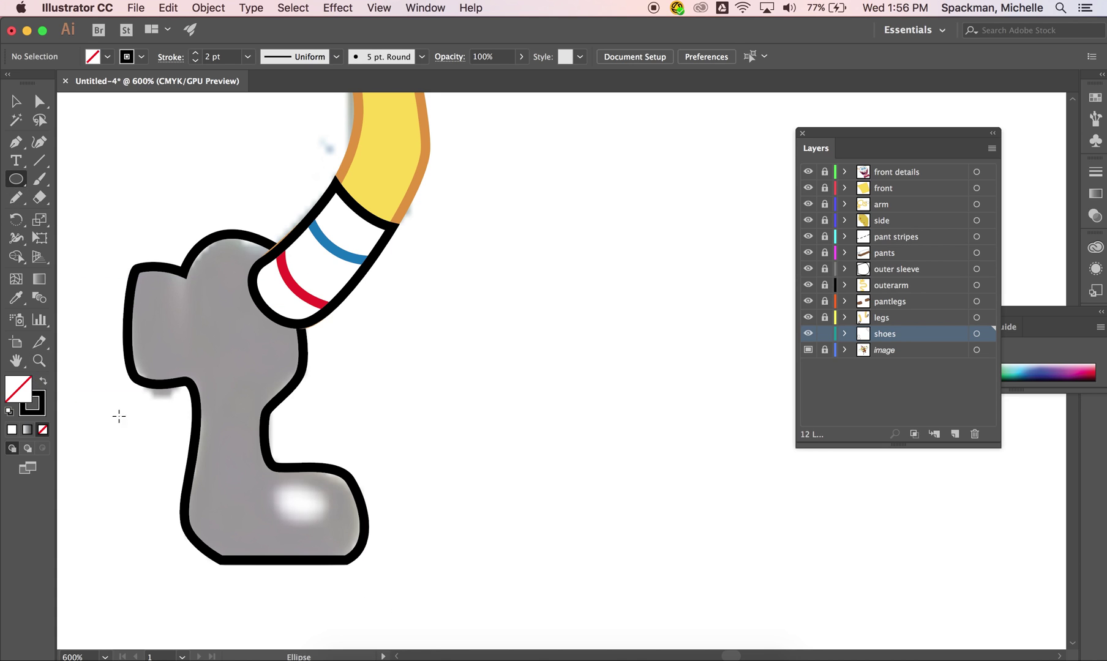
left_click_drag(275, 489, 332, 522)
left_click_drag(341, 530, 340, 541)
scroll(504, 474, "up", 10)
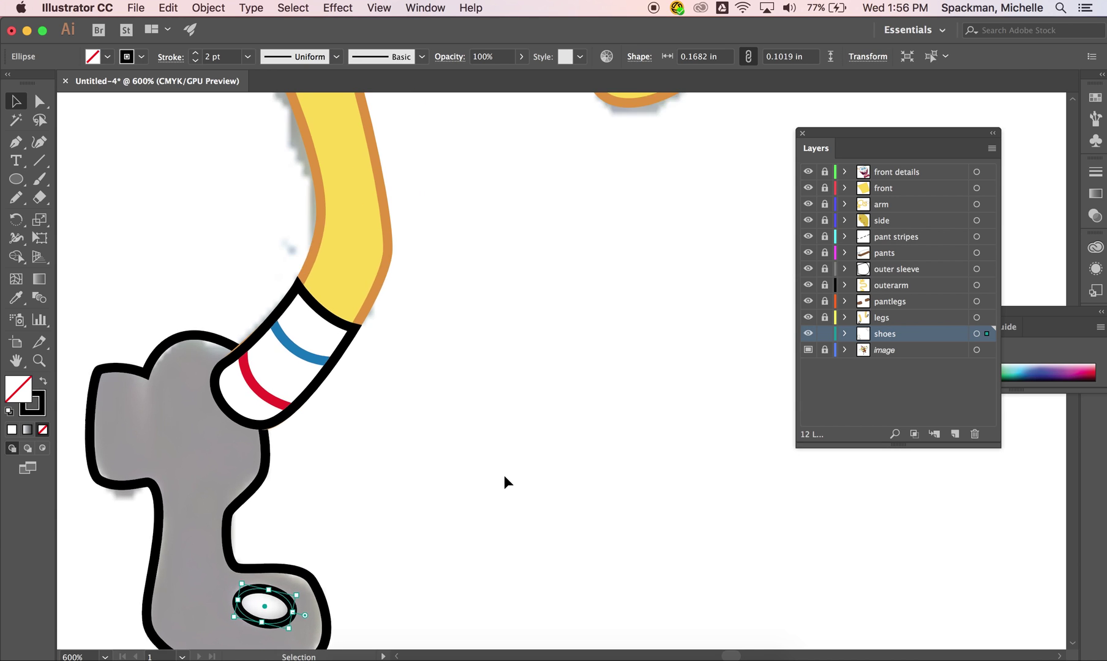
scroll(504, 477, "down", 1)
left_click(505, 477)
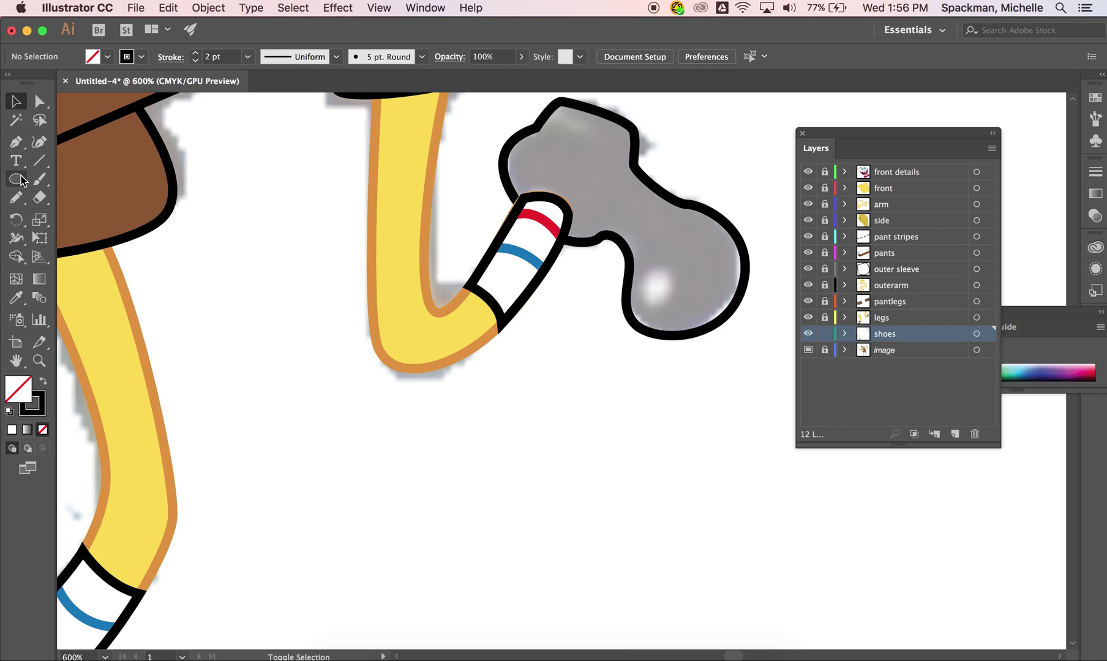
Step: Draw a tilted ellipse about 0.15 by 0.09 in around the highlight on the bent leg's shoe toe, then deselect it
mouse_move(644, 271)
left_mouse_down()
mouse_move(690, 310)
mouse_move(707, 295)
mouse_move(704, 279)
left_mouse_up()
key("v")
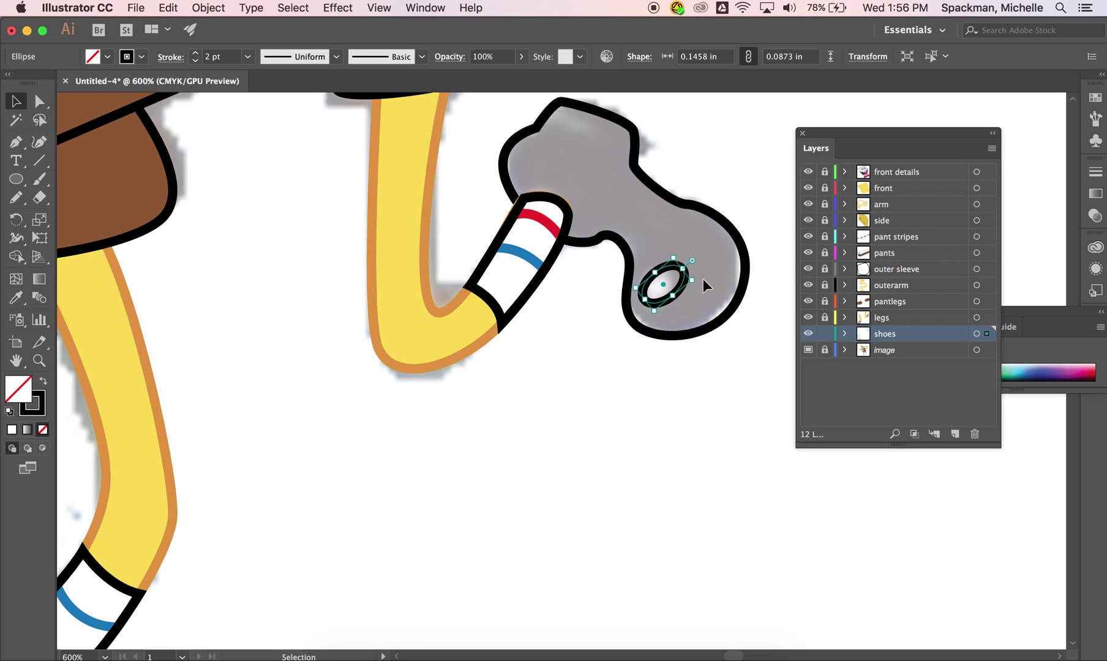
key("super+shift+a")
Step: Give both shoe highlight ellipses a white fill and no stroke
key("super+minus")
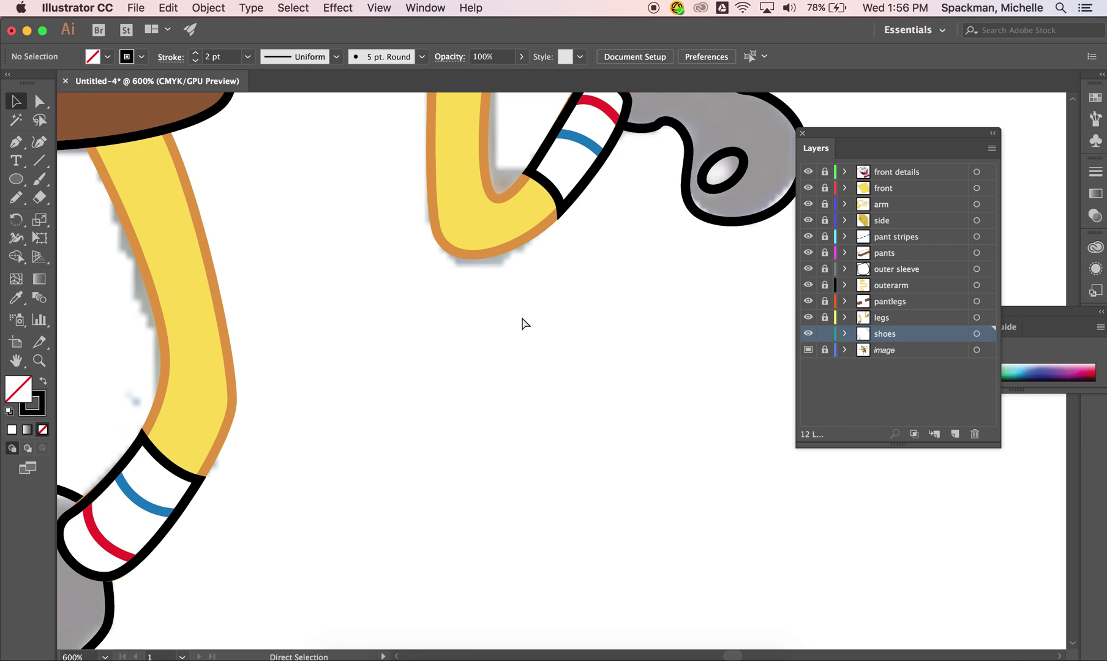
key("super+0")
key("super+plus")
key("super+plus")
key("super+plus")
key("super+plus")
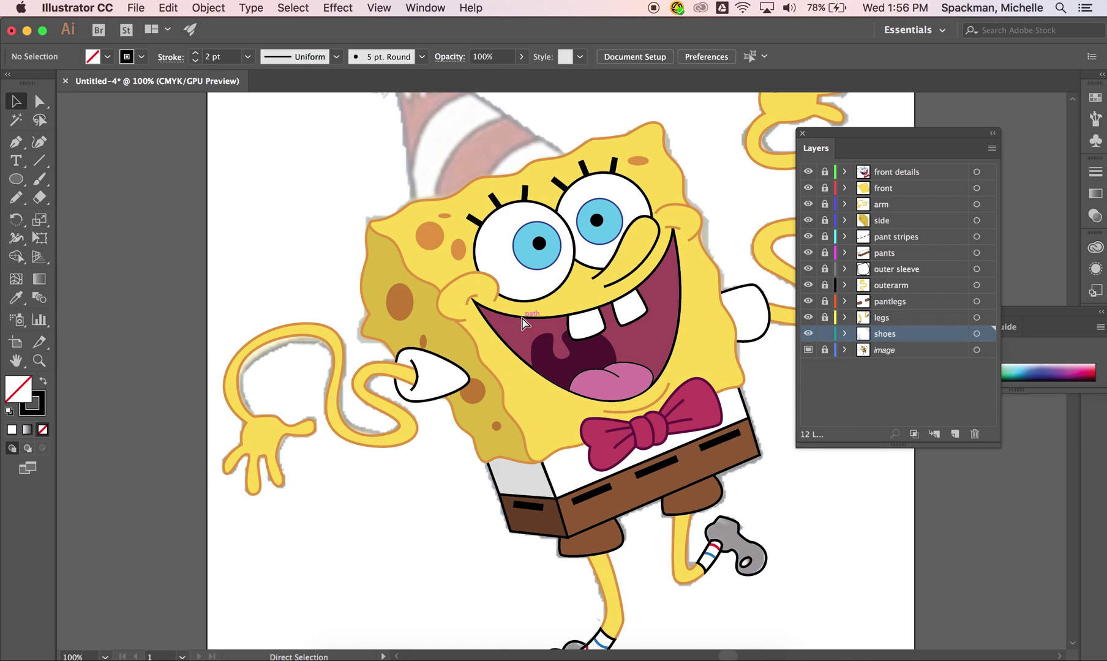
scroll(522, 316, "down", 10)
scroll(522, 316, "down", 3)
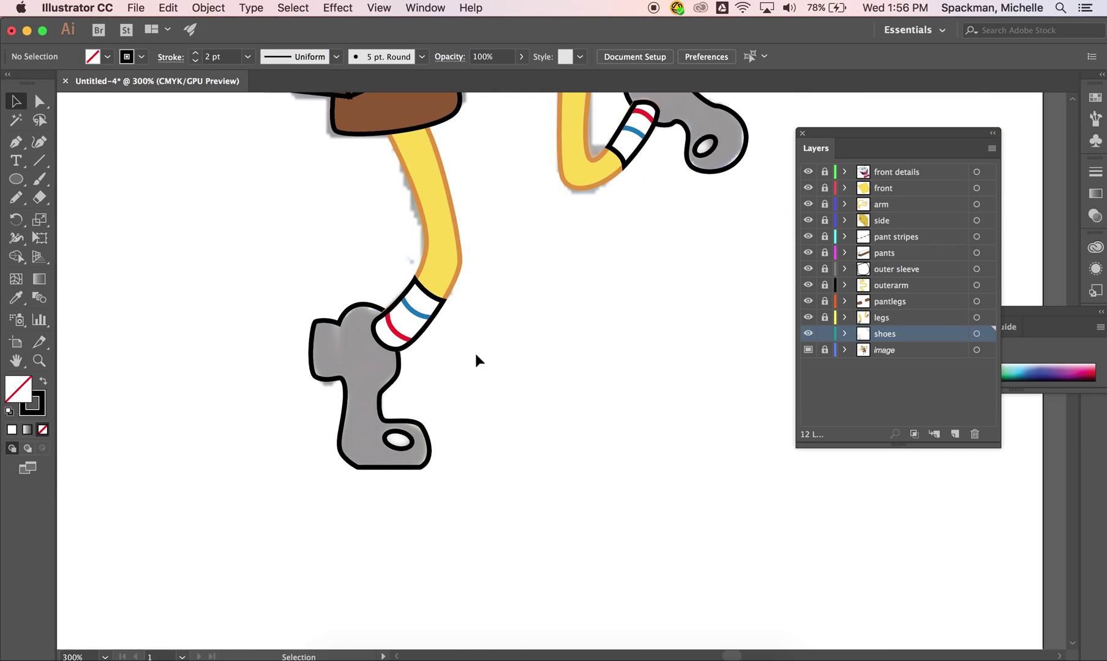
left_click(385, 442)
left_click(706, 149, "shift")
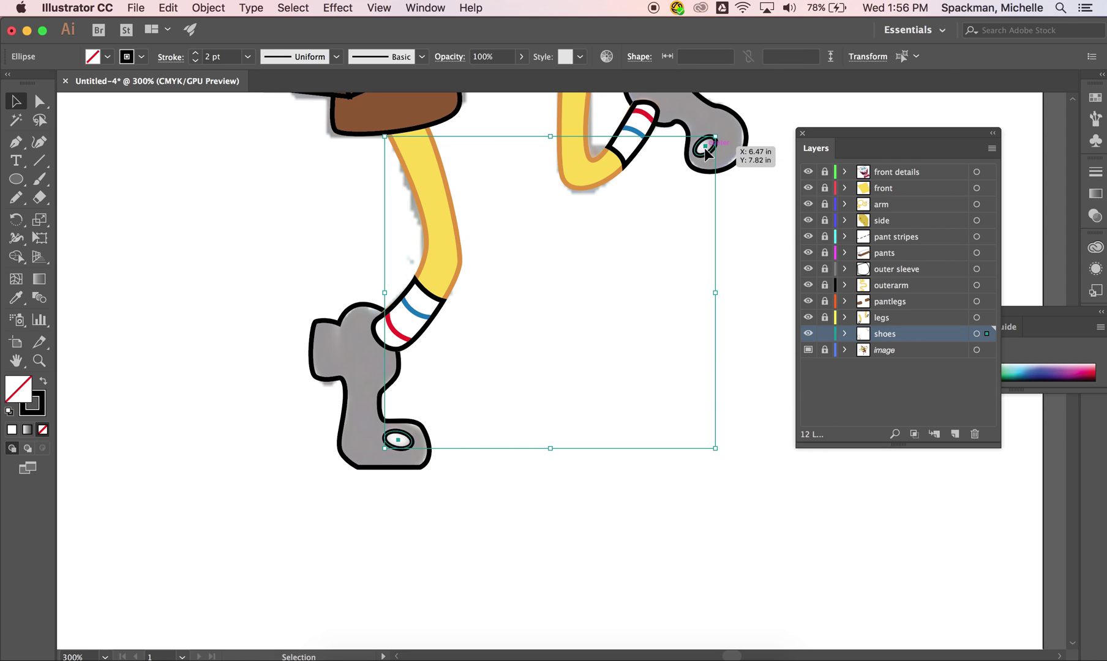
left_click(109, 57)
left_click(32, 82)
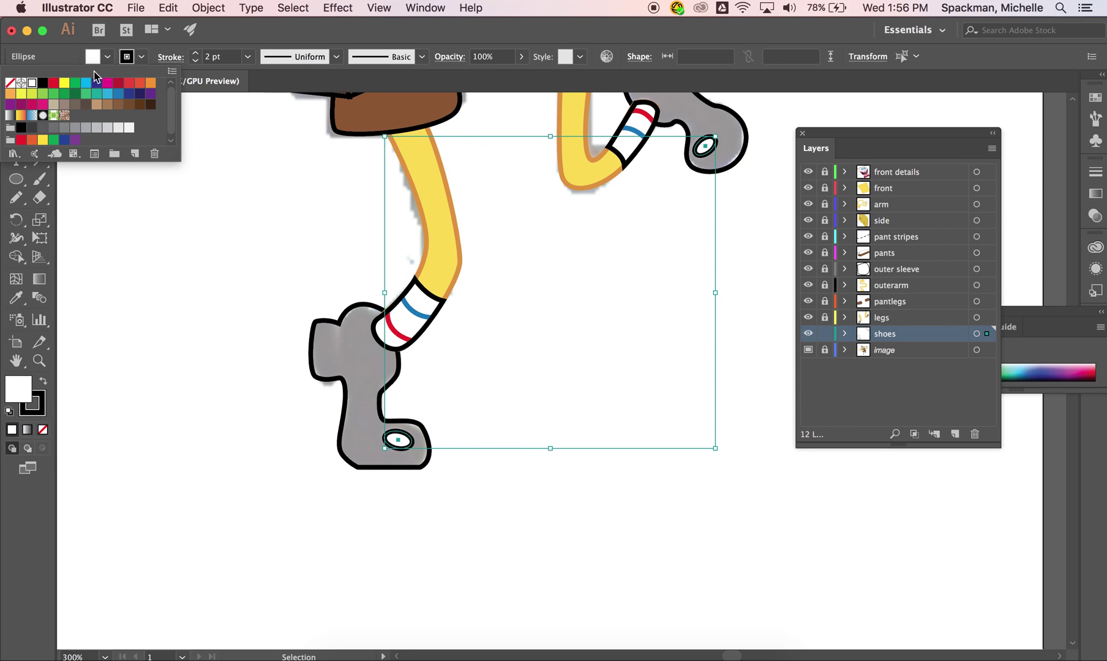
left_click(43, 418)
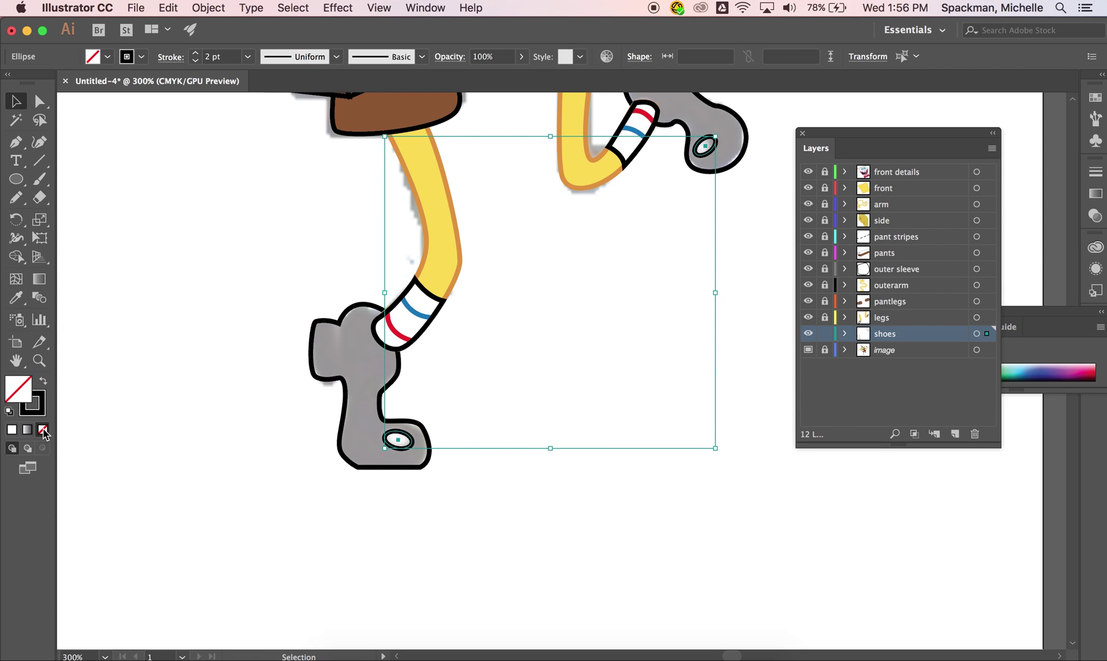
left_click(43, 430)
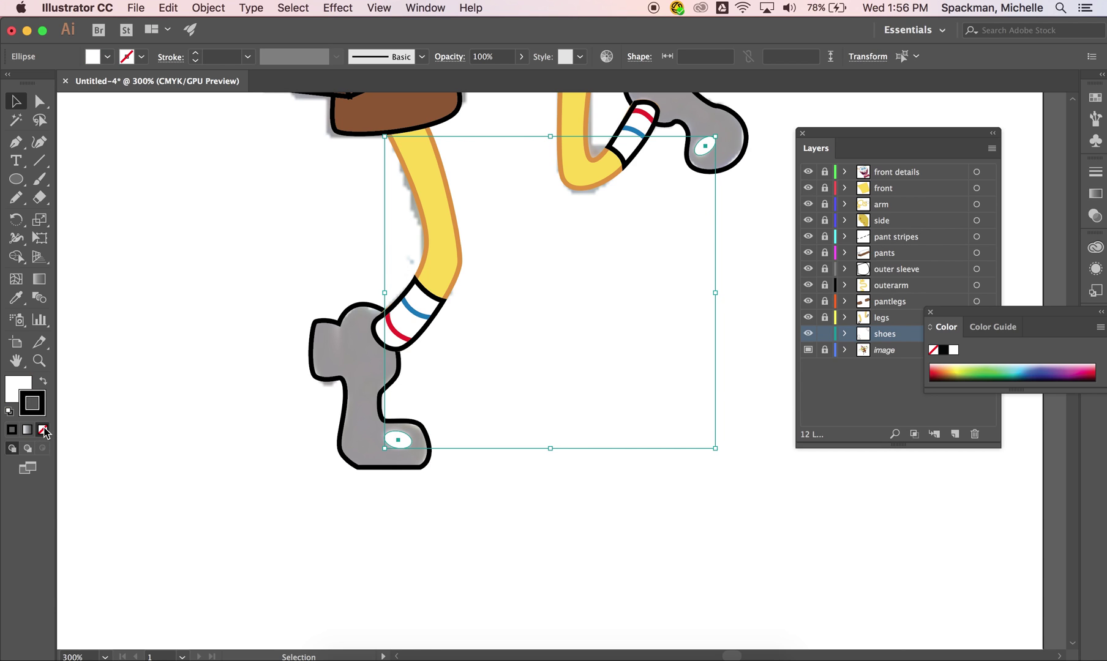
Step: Swap fill and stroke on both shoe outlines so the shoes are solid black without a stroke
left_click(429, 555)
left_click(390, 404)
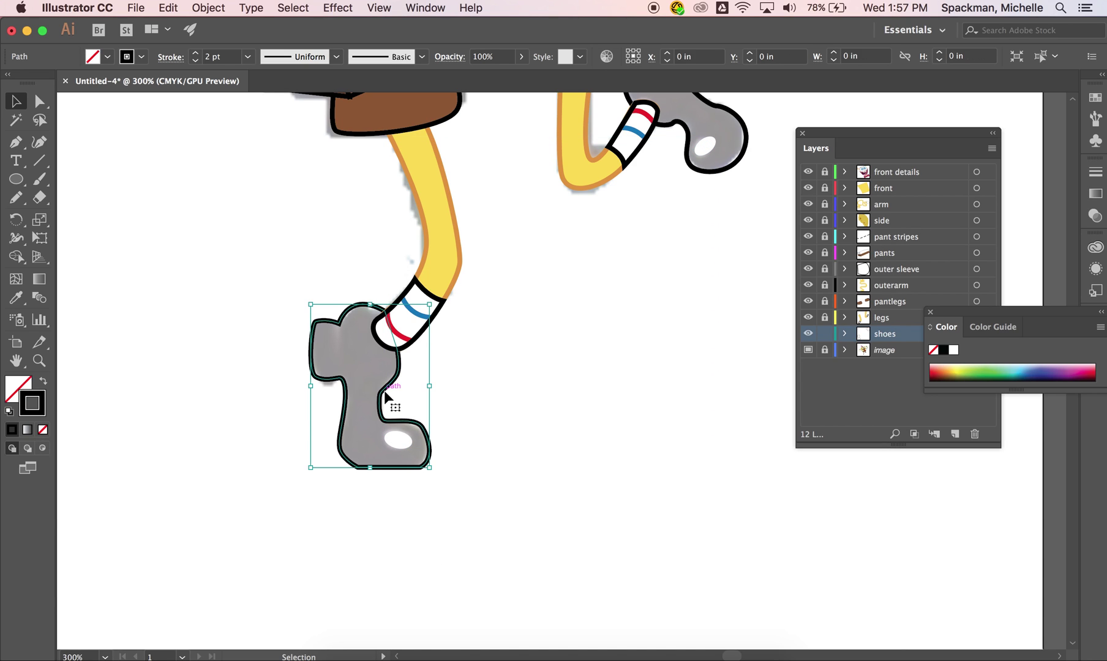
left_click(687, 171, "shift")
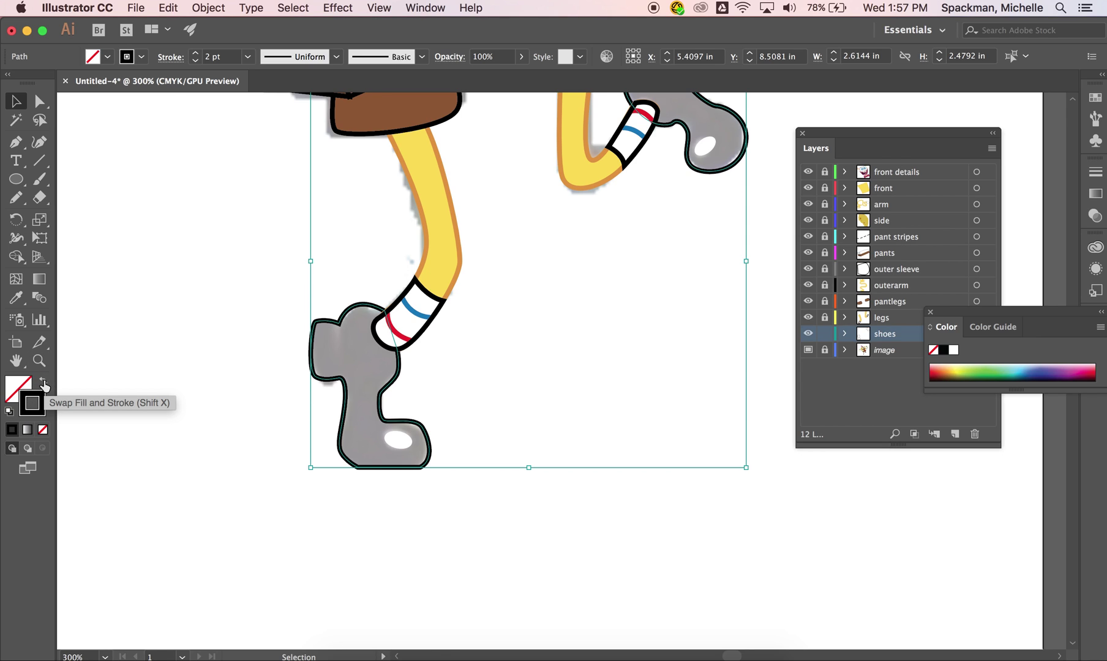
left_click(44, 385)
left_click(535, 546)
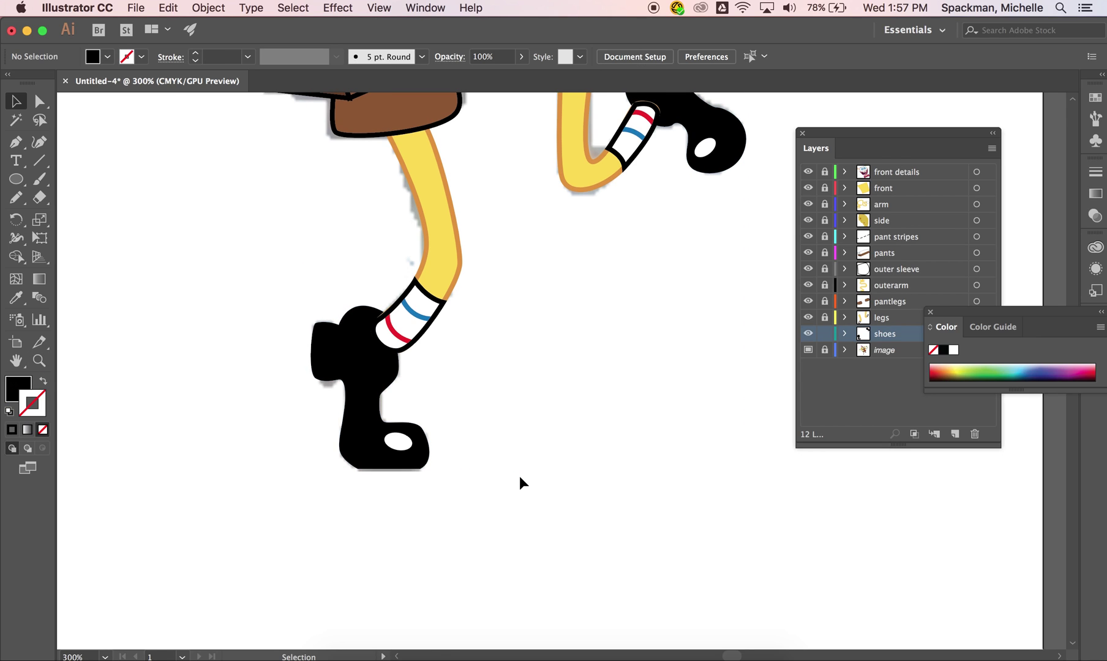
scroll(519, 475, "up", 2)
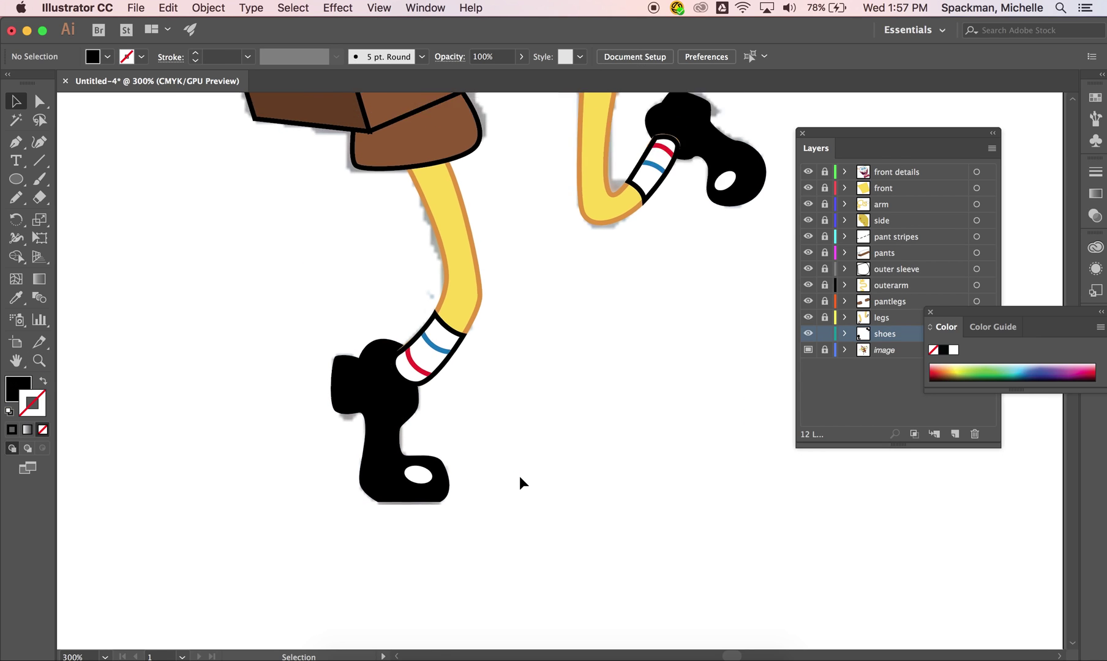
Step: Lock the shoes layer, then unlock the legs layer and make it active
left_click(826, 334)
key("super+equal")
key("super+equal")
key("super+equal")
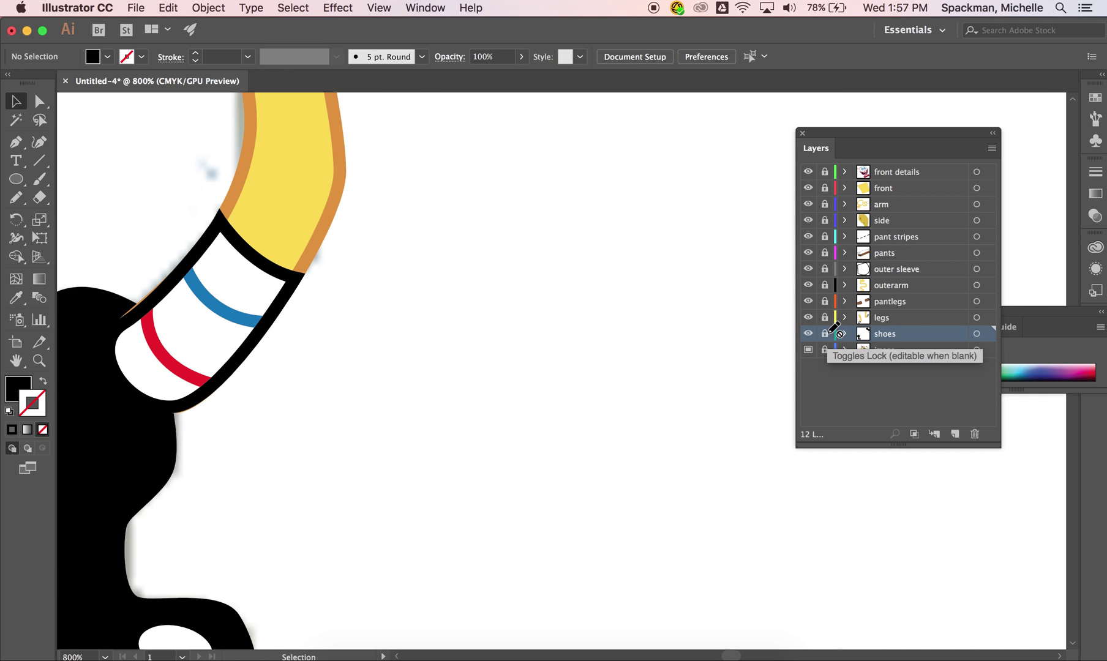
scroll(507, 260, "left", 5)
scroll(507, 259, "down", 1)
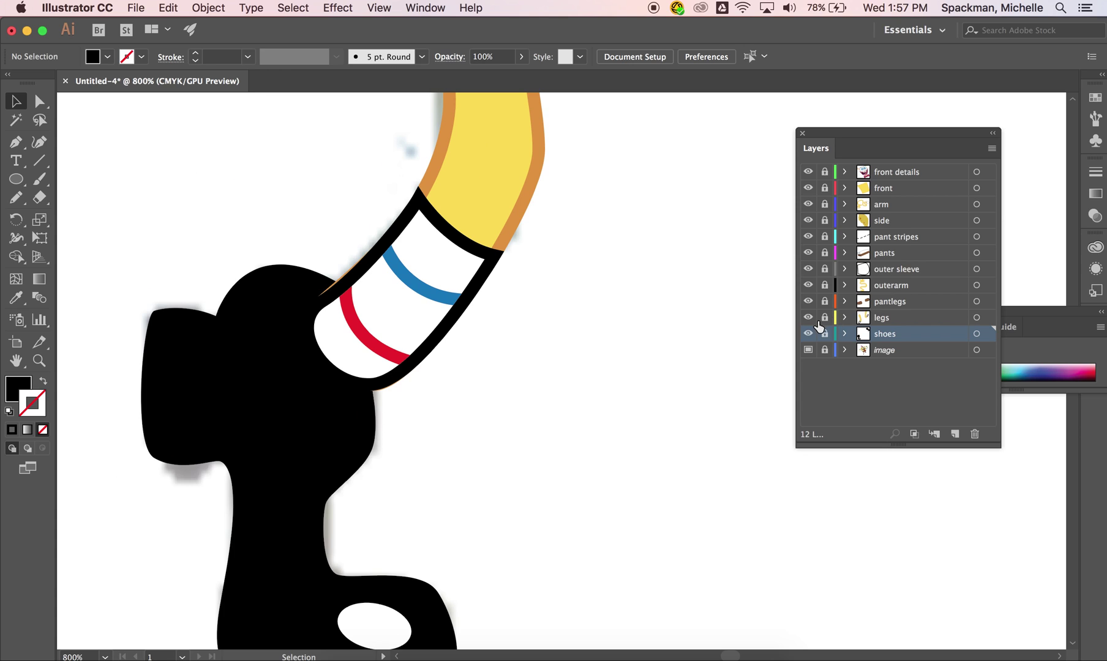
left_click(894, 316)
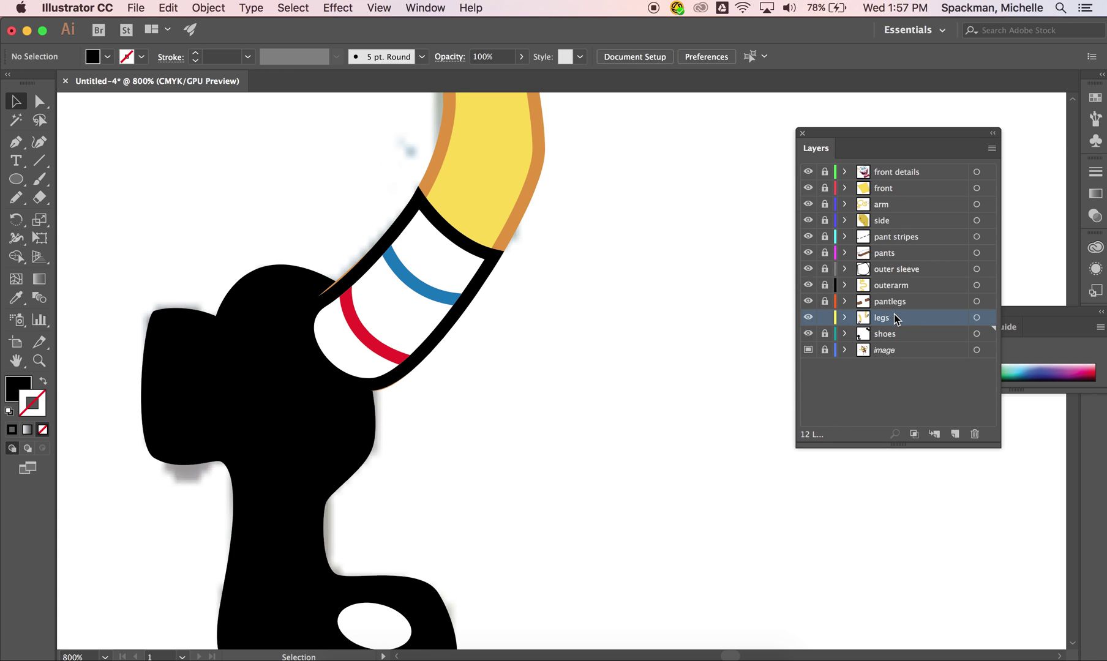
Step: Move the straight leg path's end anchor inward with Direct Selection to hide its orange outline behind the sock's upper edge
left_click(40, 102)
key("super+equal")
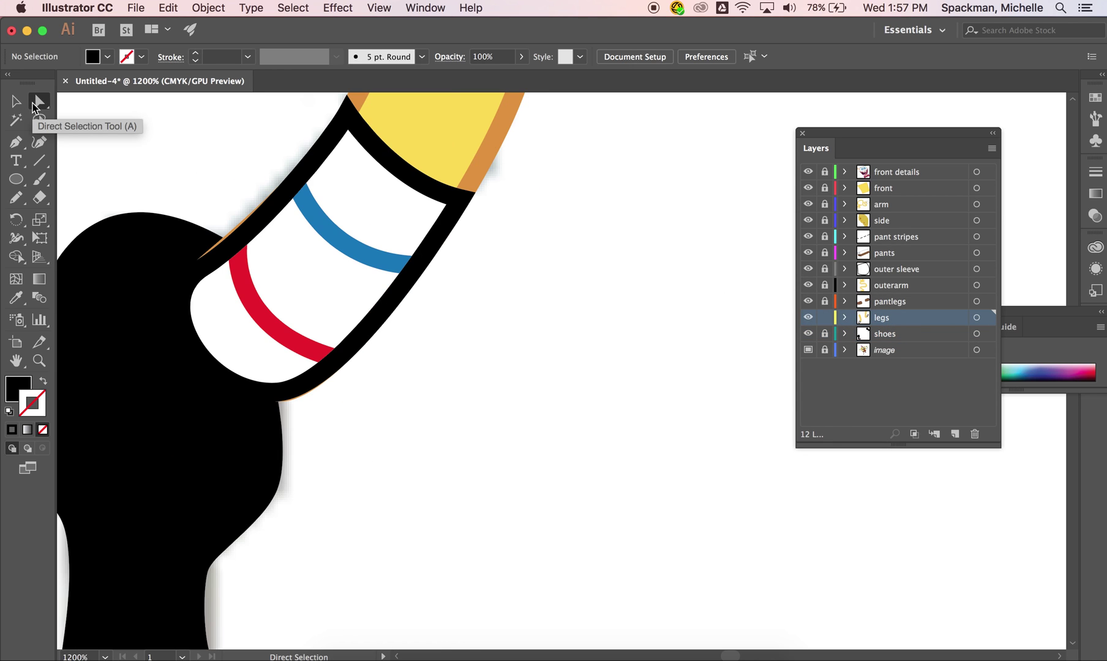
left_click(226, 251)
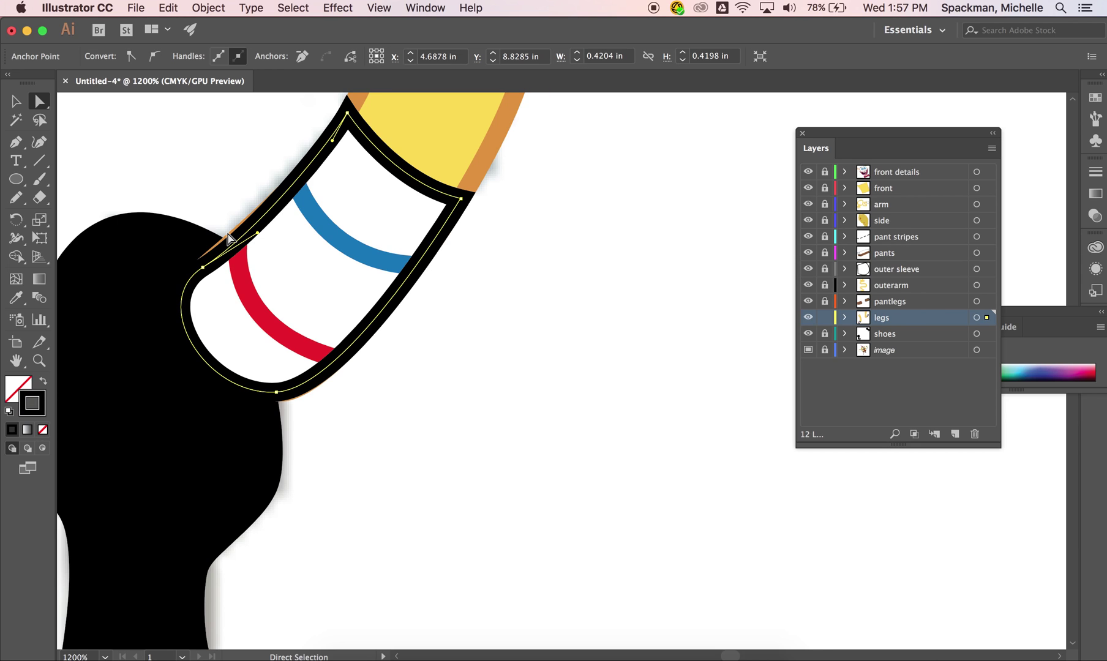
left_click(227, 242)
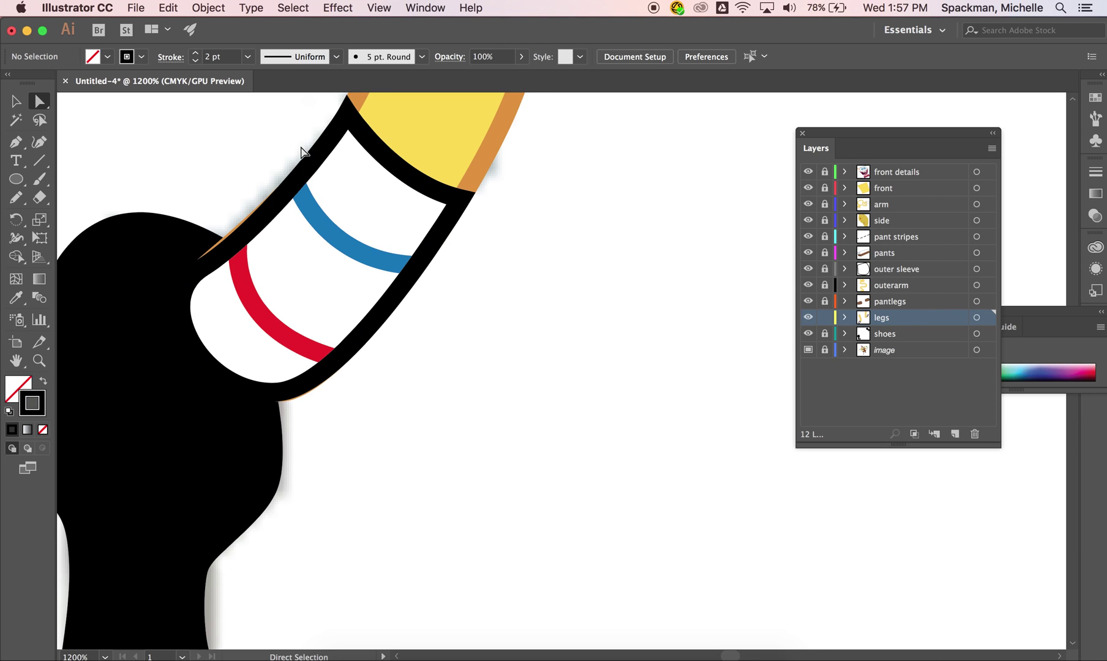
scroll(365, 106, "up", 5)
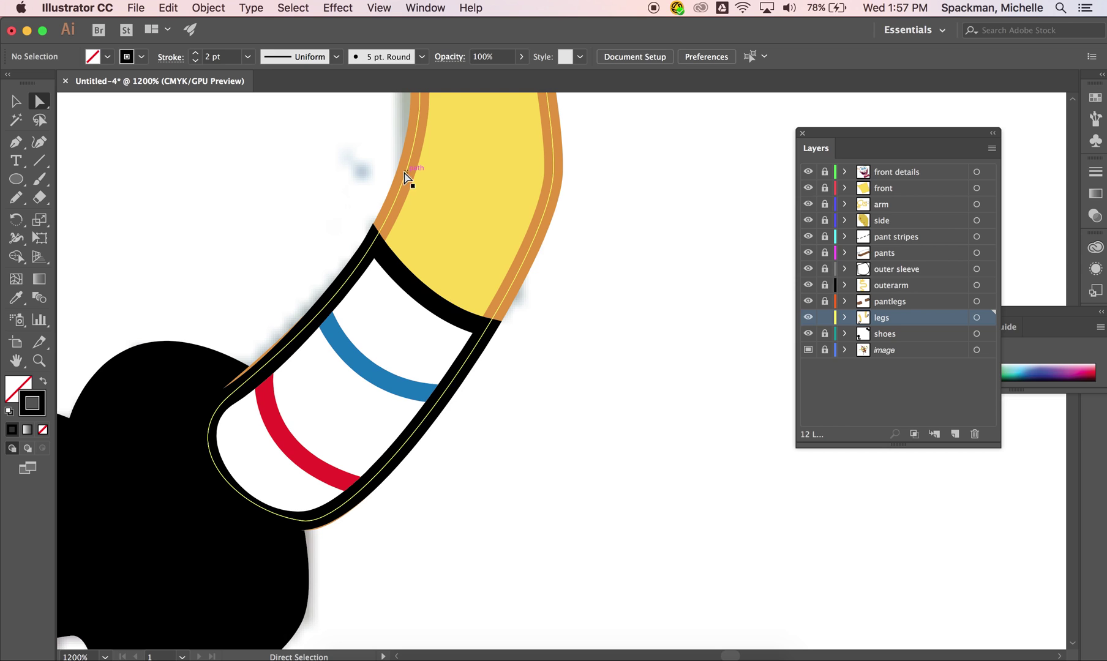
left_click(406, 176)
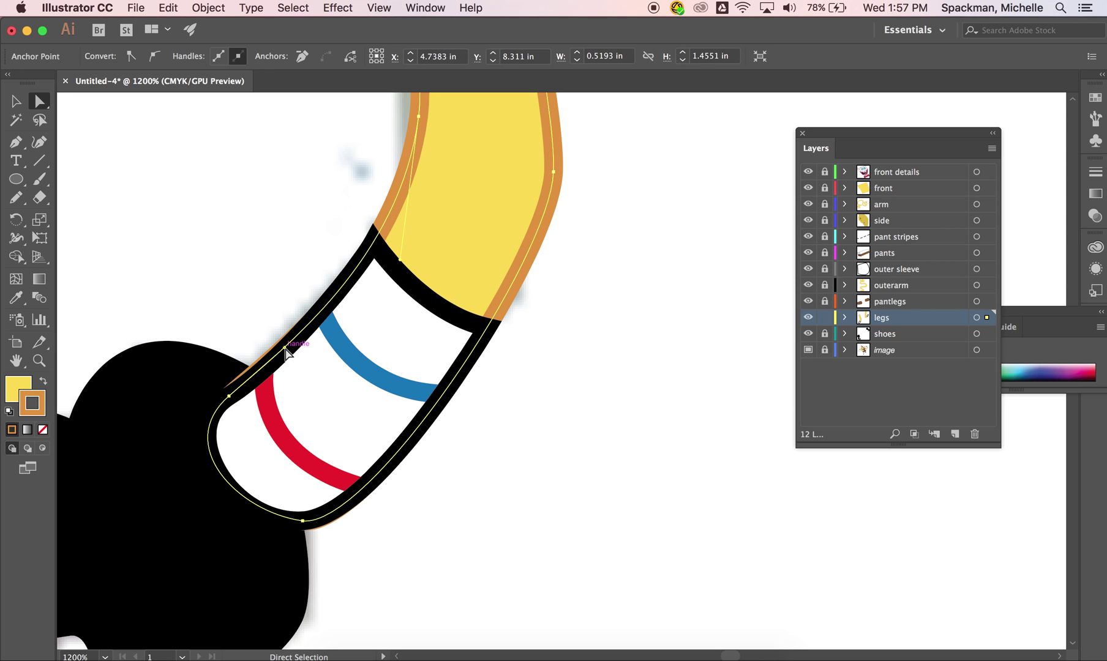
left_click_drag(287, 345, 286, 353)
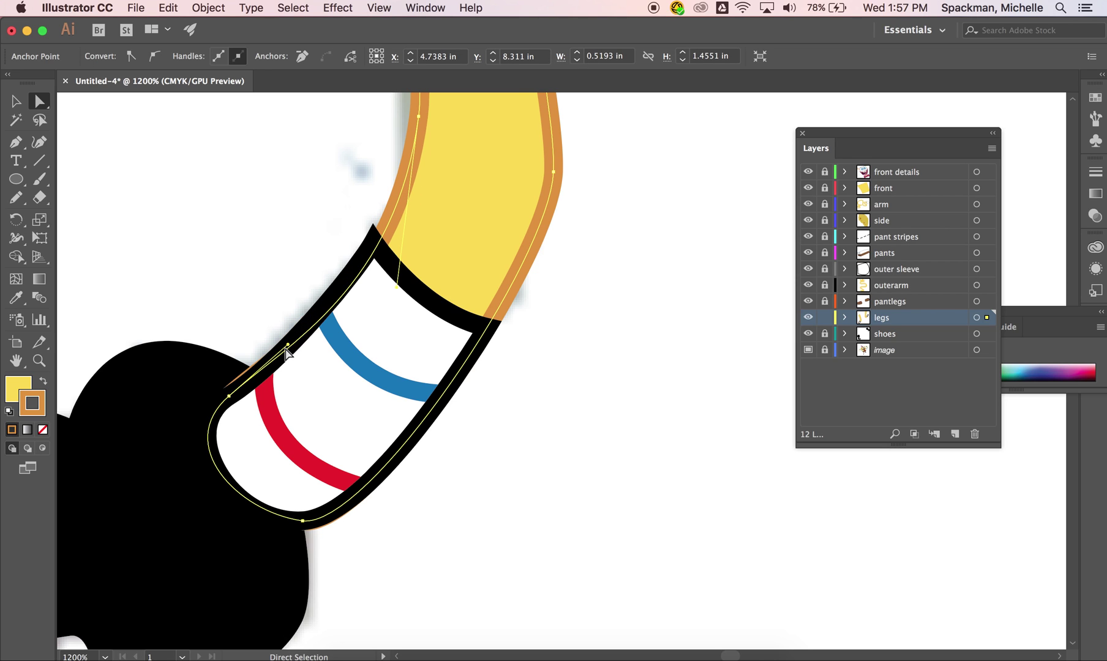
key("super+z")
left_click_drag(229, 398, 238, 395)
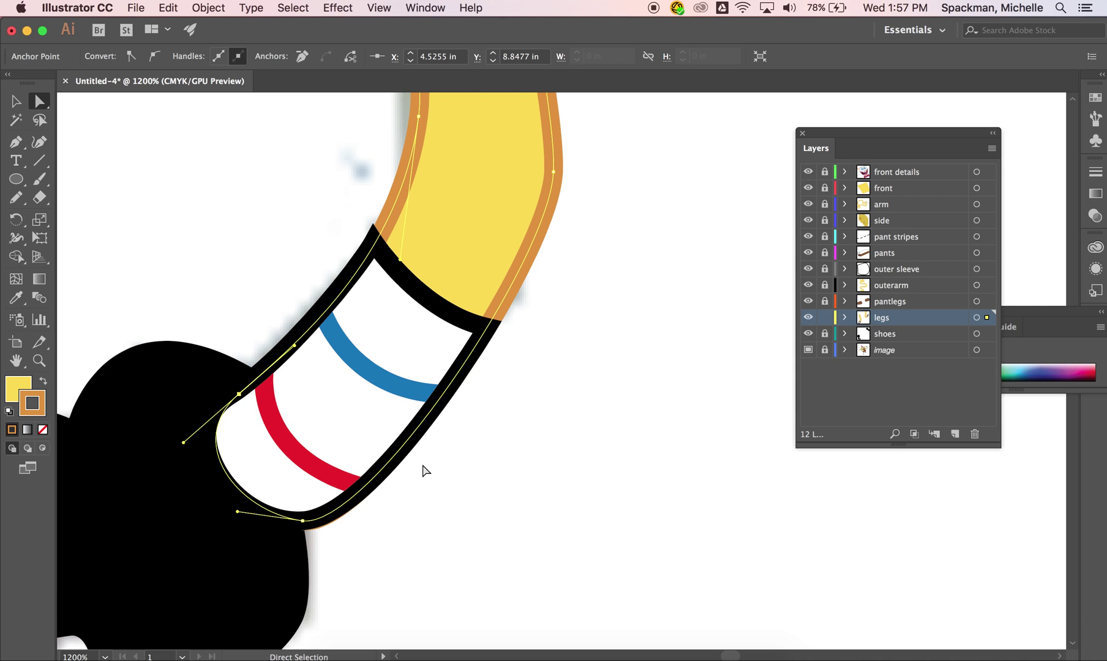
left_click(454, 493)
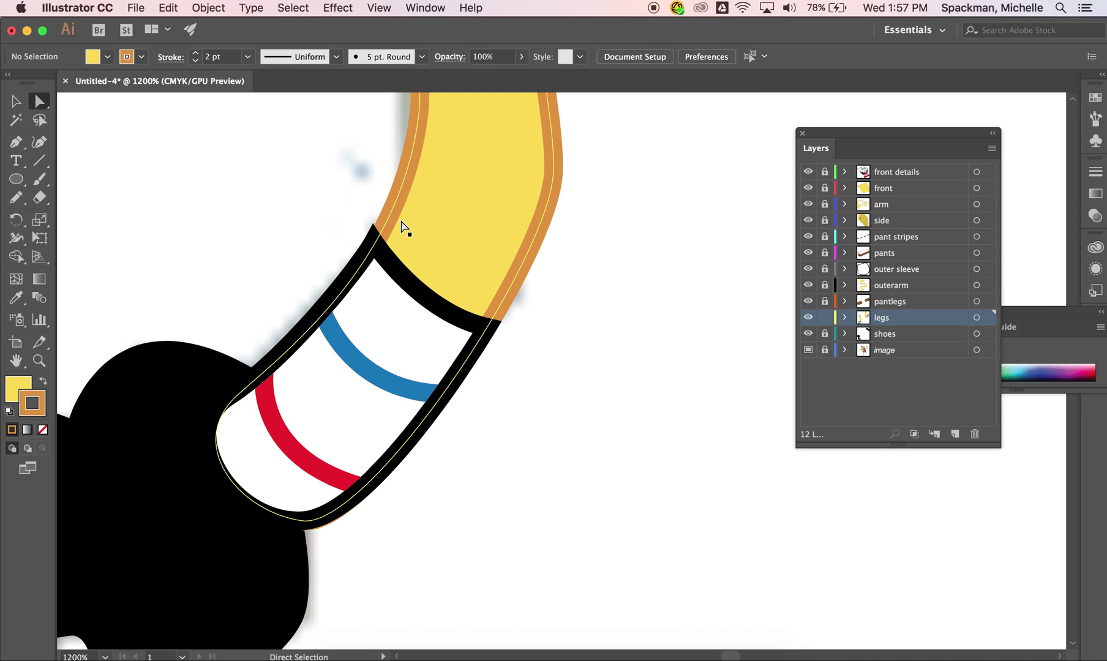
left_click(375, 243)
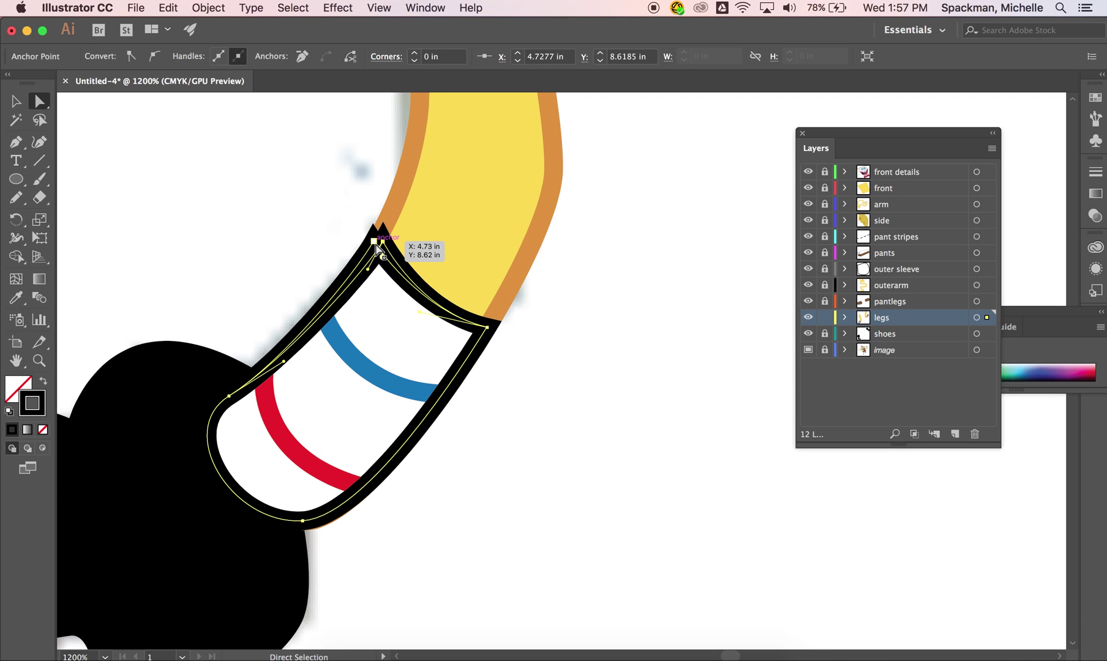
left_click(564, 330)
Step: Move the bent leg path's end anchor inward from the sock's corner beside the shoe to hide the orange edge
key("super+minus")
key("super+minus")
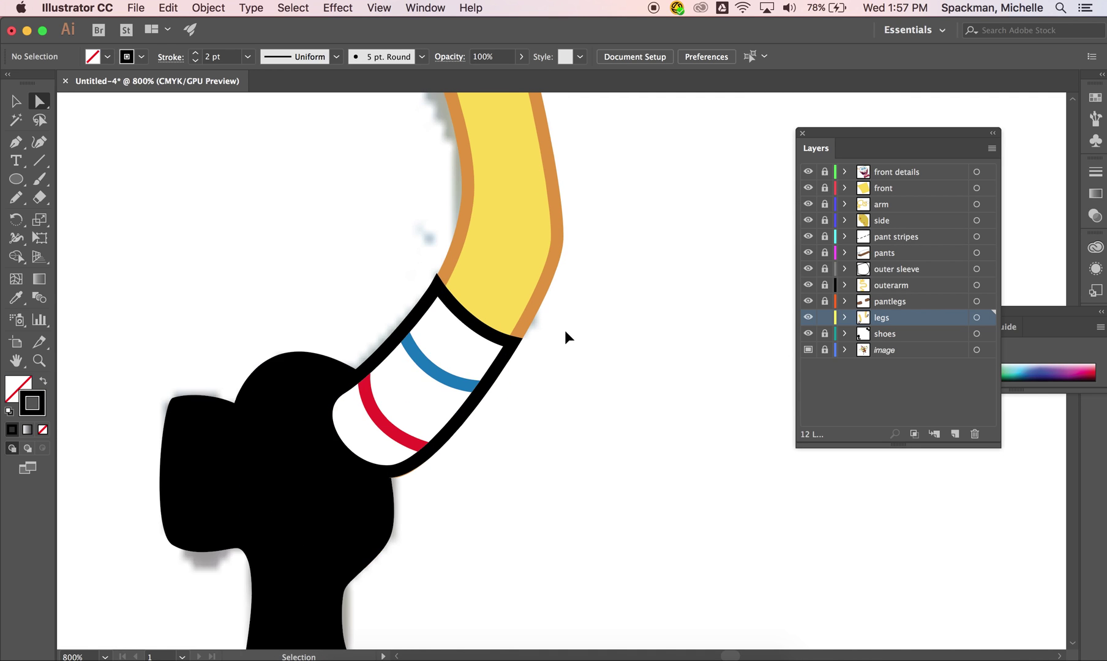
key("super+minus")
scroll(564, 330, "right", 5)
key("super+plus")
key("super+plus")
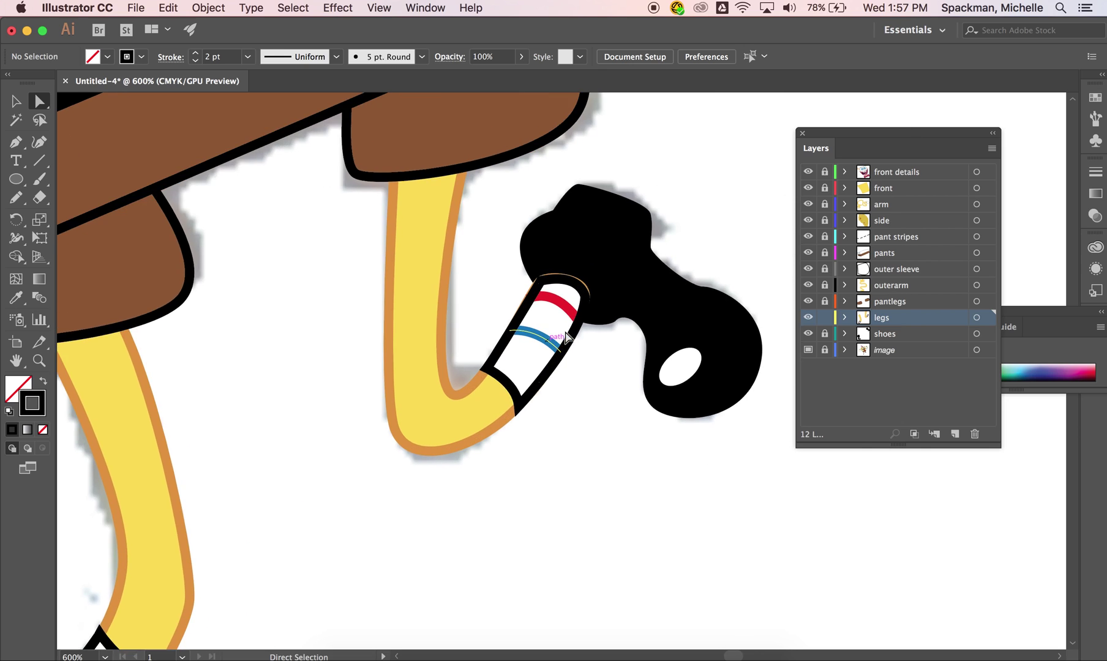
left_click(294, 414)
key("super+plus")
key("super+plus")
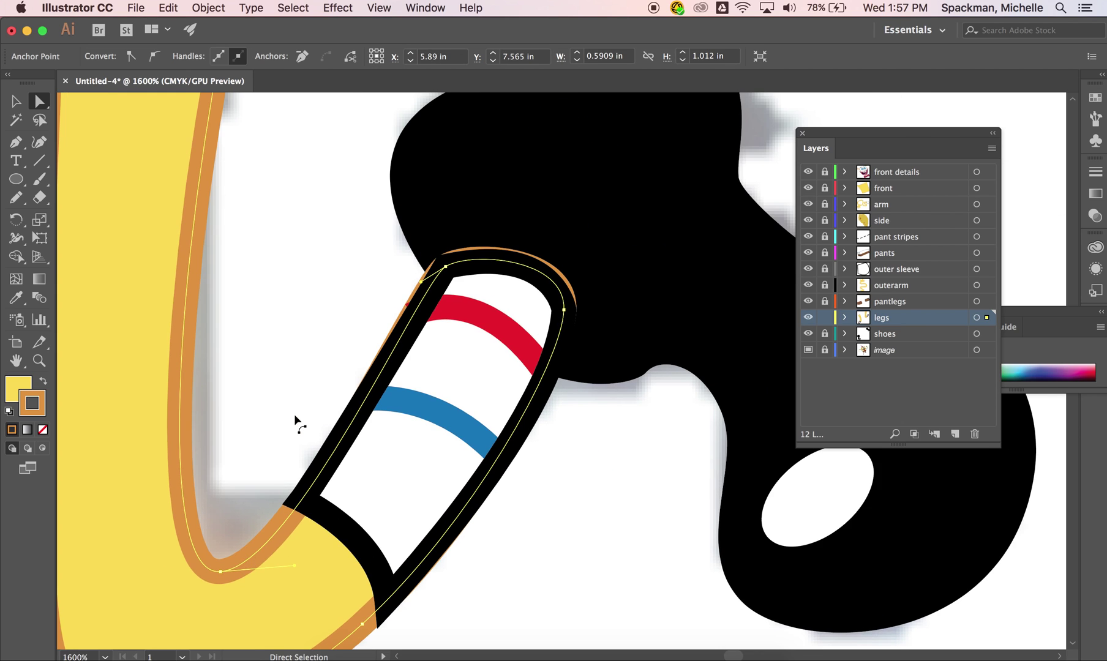
left_click(391, 314)
left_click_drag(392, 315, 395, 317)
Step: Pull the bent leg's end-curve handles and far anchor inward to tuck the rest of its orange outline behind the sock
left_click_drag(510, 304, 499, 314)
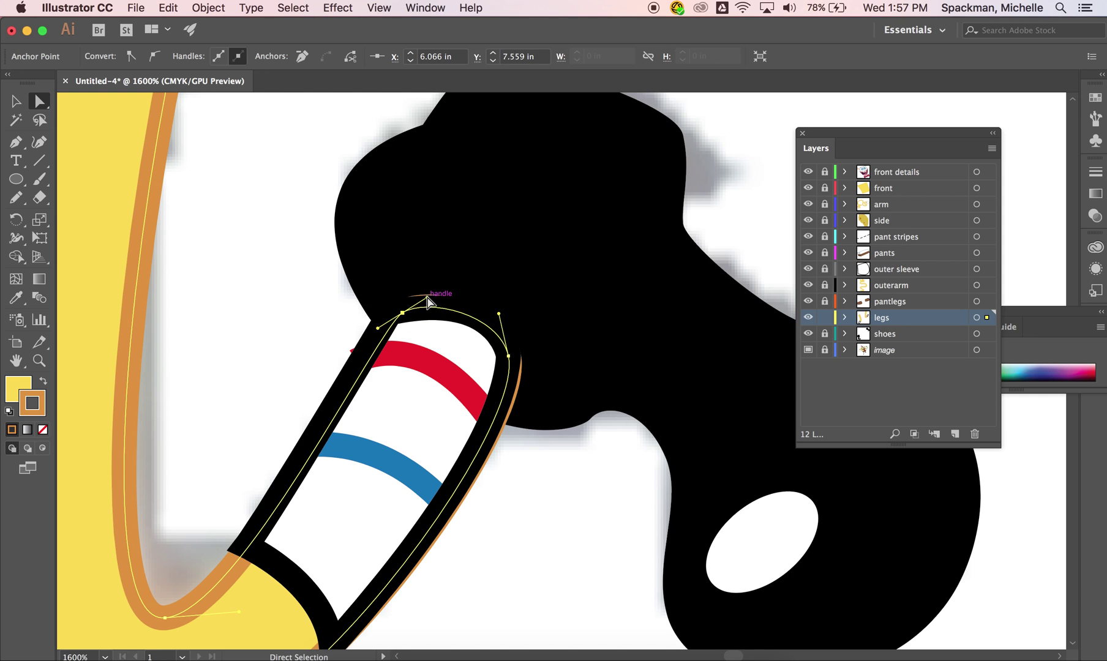
left_click_drag(427, 300, 428, 310)
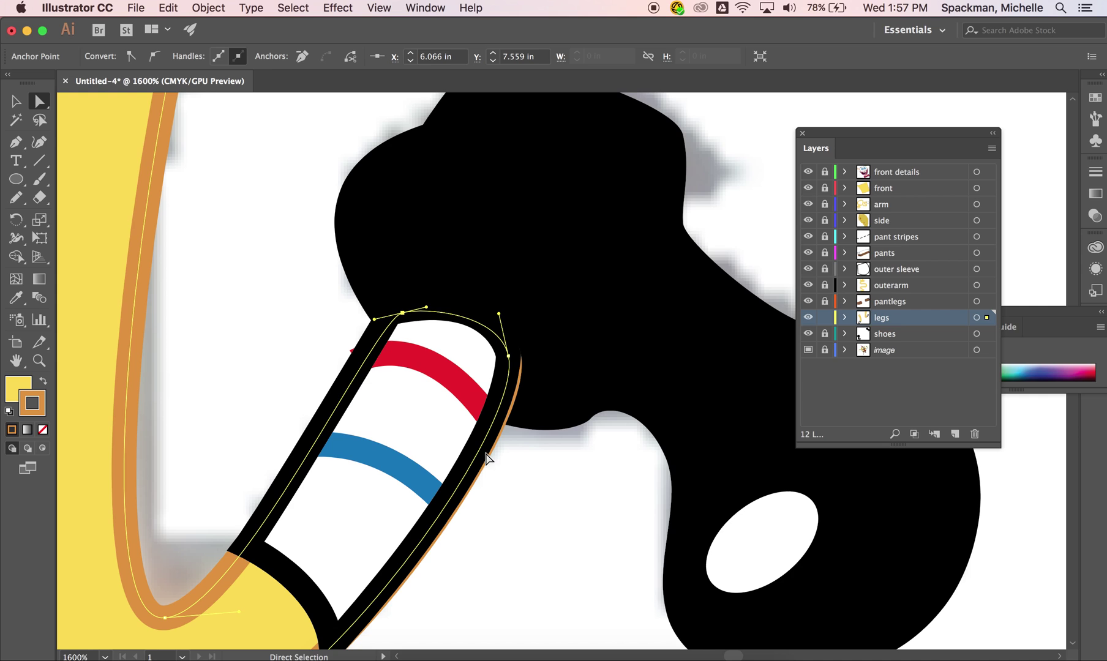
left_click_drag(511, 359, 510, 353)
left_click(481, 584)
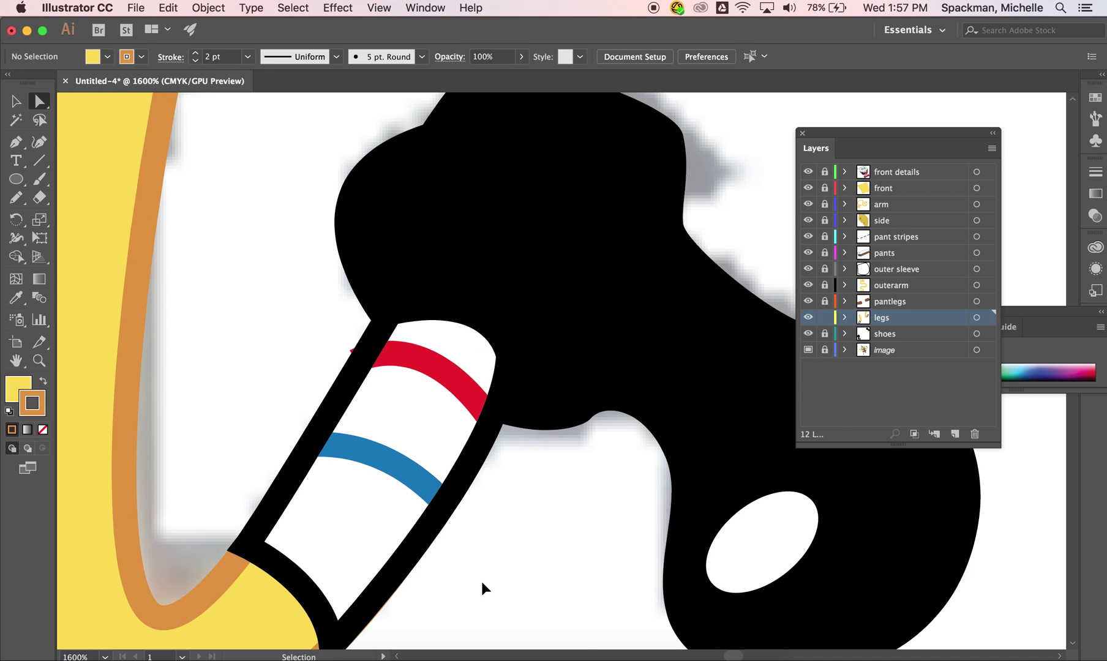
key("super+minus")
key("super+minus")
key("super+minus")
key("super+plus")
key("super+plus")
key("super+plus")
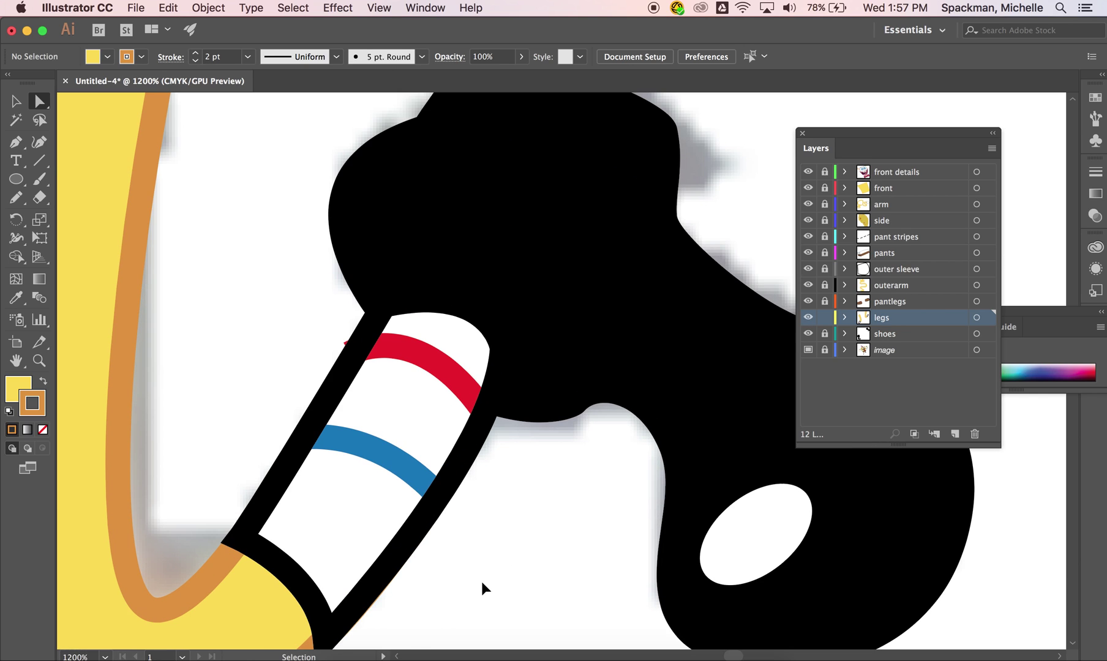
Step: Tuck the protruding end of the bent leg's red sock stripe inside the sock outline and flatten the stripe's curve
left_click(414, 362)
left_click(413, 362)
left_click(349, 350)
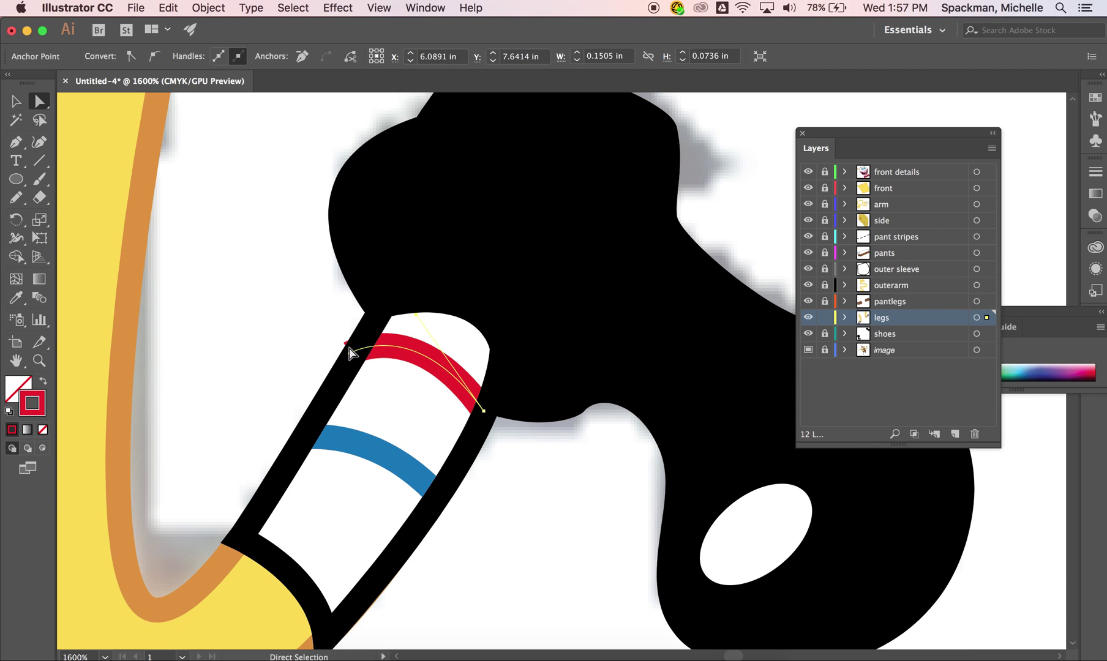
key("super+z")
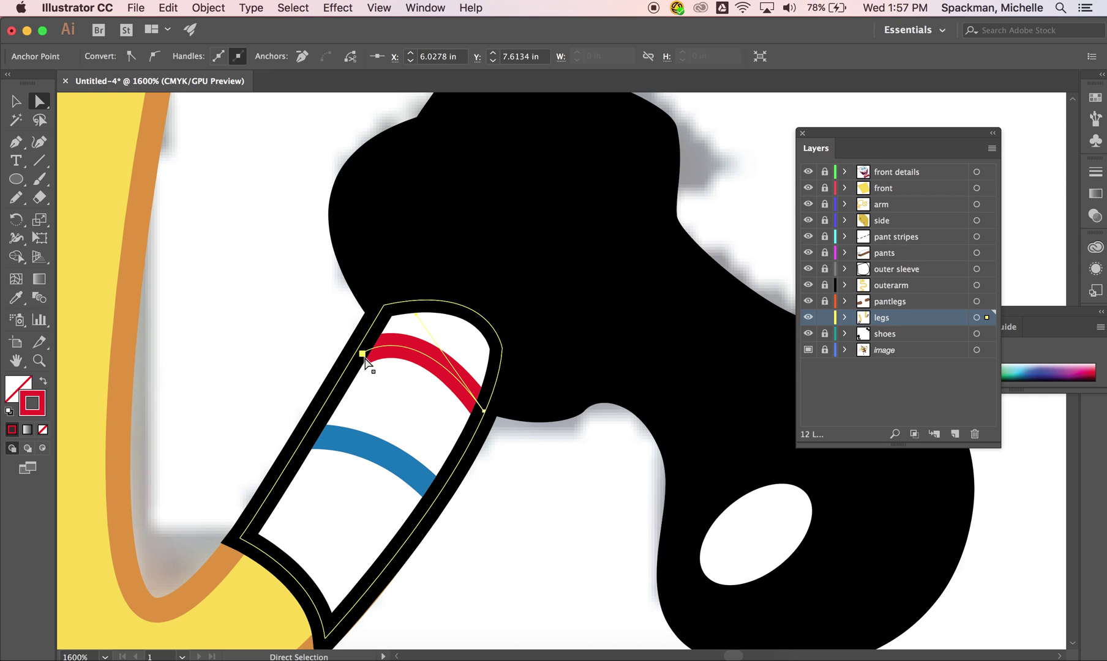
left_click(426, 322)
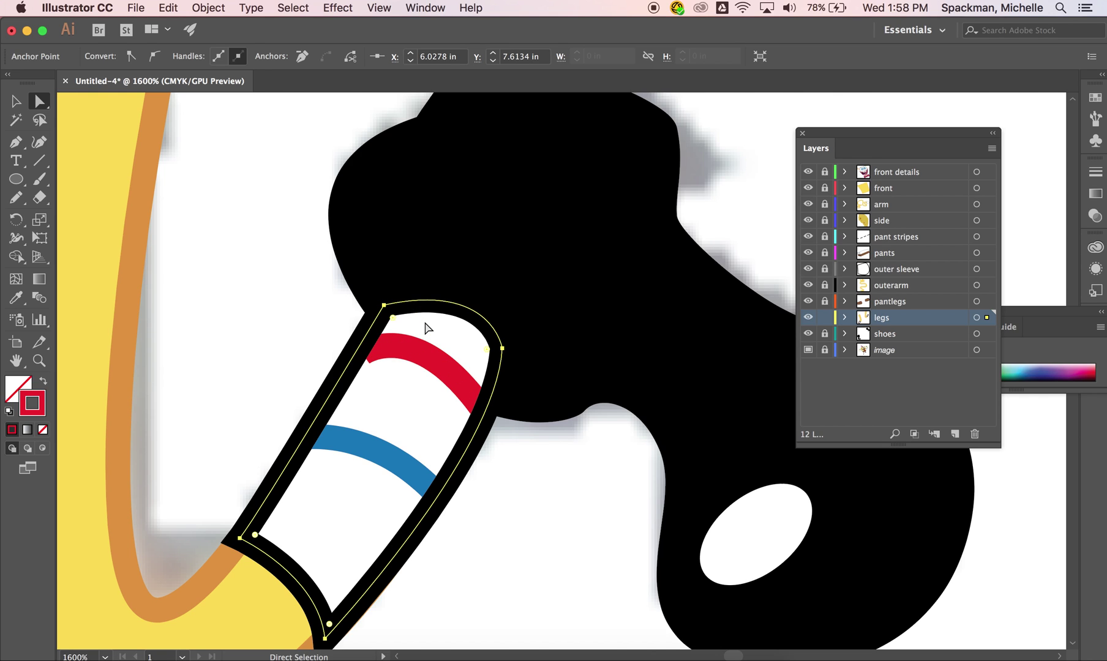
left_click(398, 352)
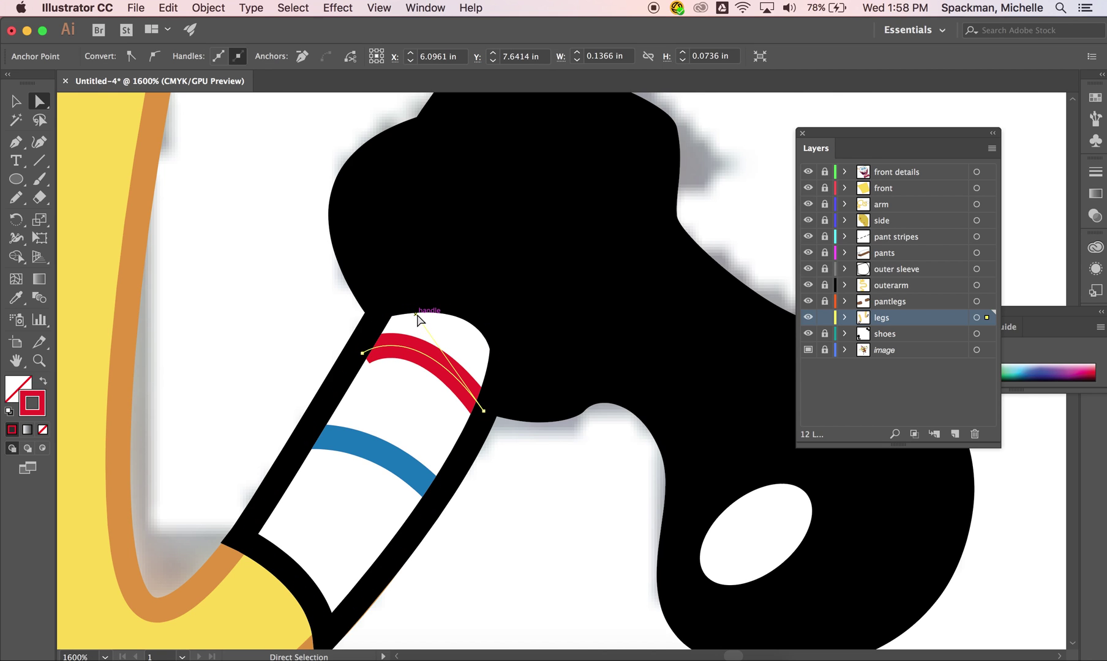
left_click_drag(415, 316, 354, 355)
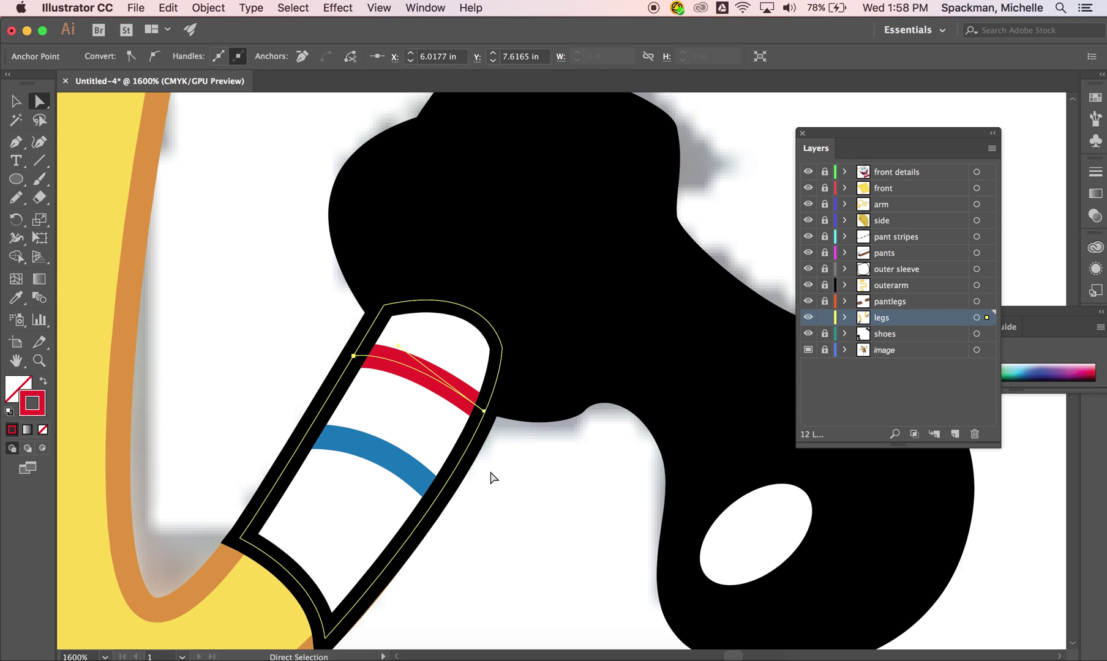
left_click(506, 483)
Step: Lock the legs layer and add a new layer directly above the image layer
key("super+minus")
key("super+minus")
key("super+minus")
key("super+minus")
key("super+minus")
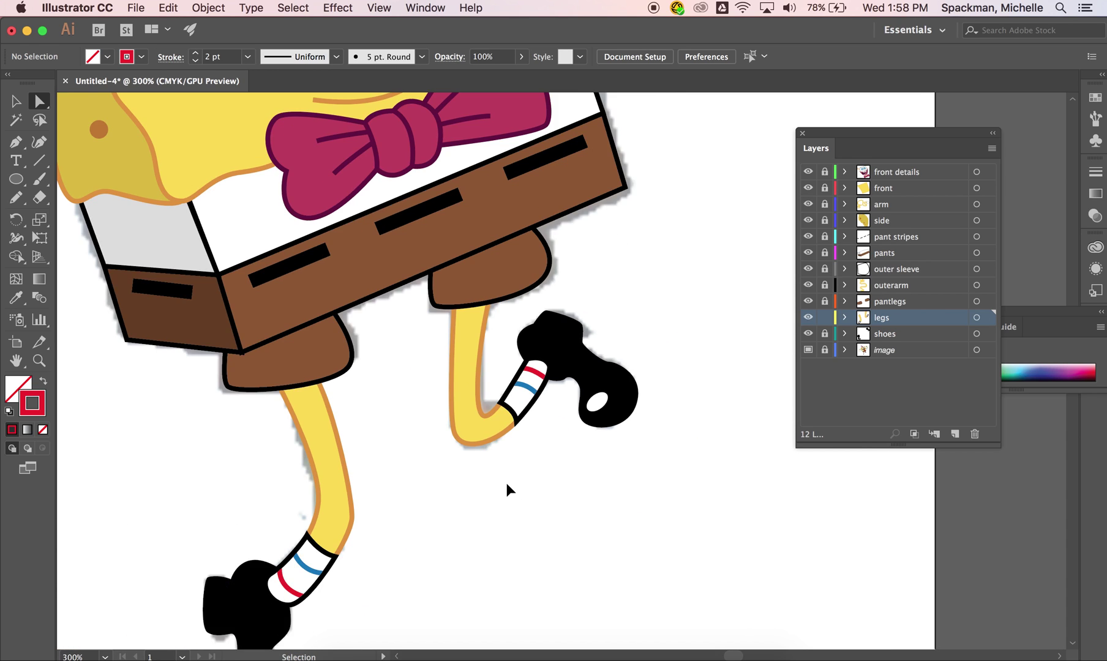
key("super+minus")
key("super+minus")
key("super+minus")
scroll(506, 487, "up", 5)
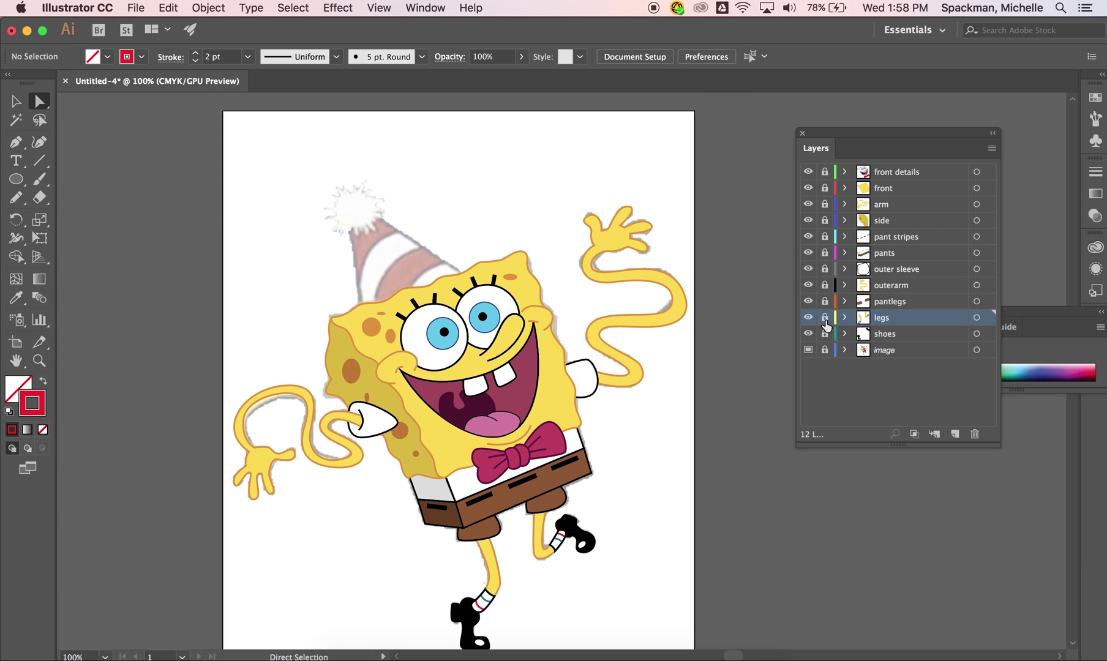
left_click(881, 352)
left_click(953, 432)
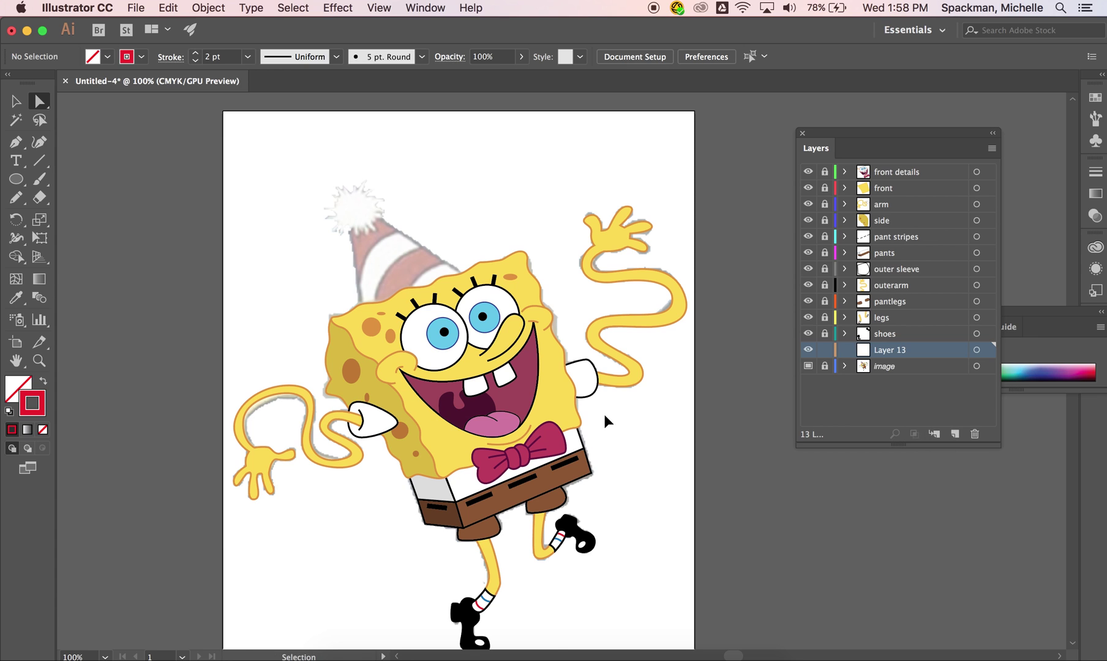
Step: Trace the right and upper spikes of the hat's pom-pom with the Pen tool, using a 2 pt black stroke and no fill
key("super+plus")
key("super+plus")
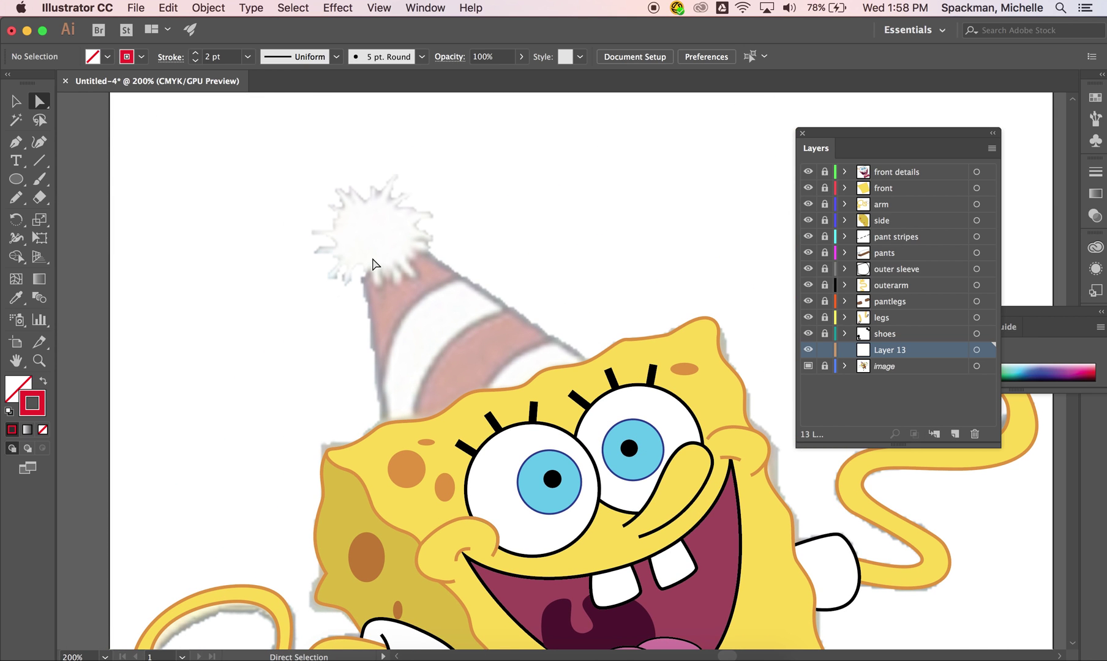
scroll(342, 202, "right", 3)
scroll(341, 202, "down", 1)
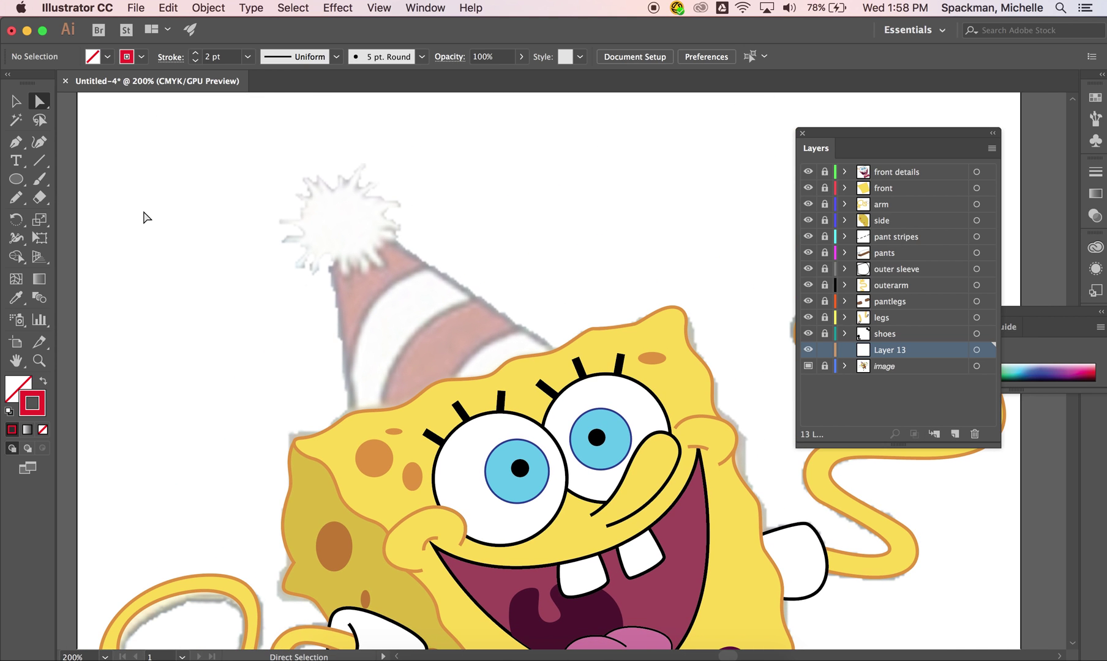
left_click(16, 142)
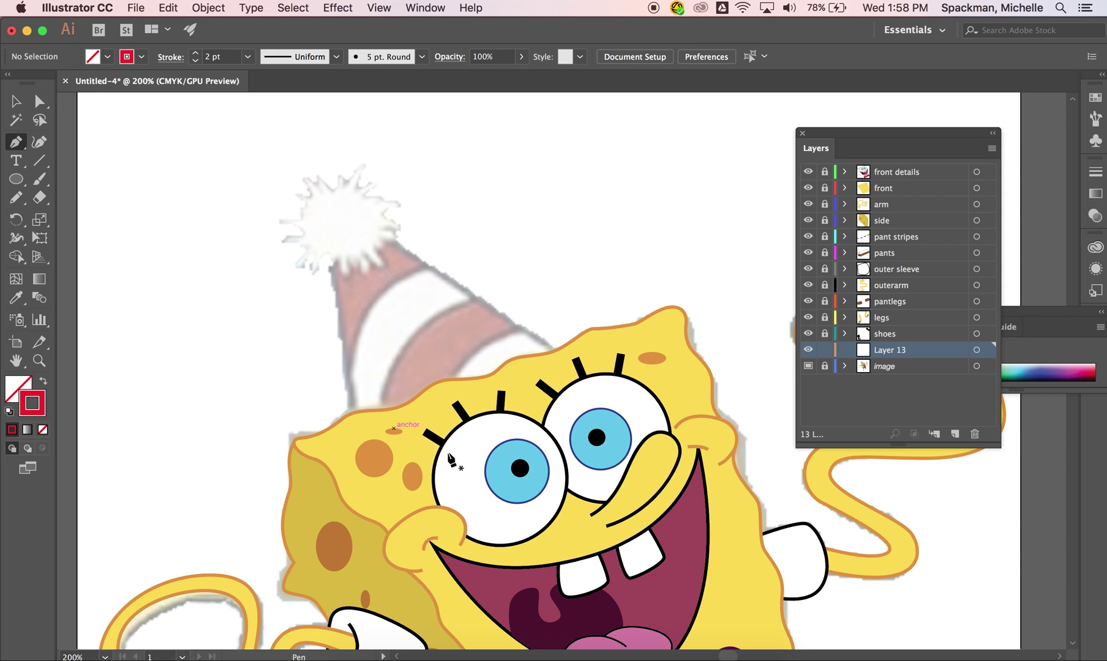
key("i")
left_click(6, 402)
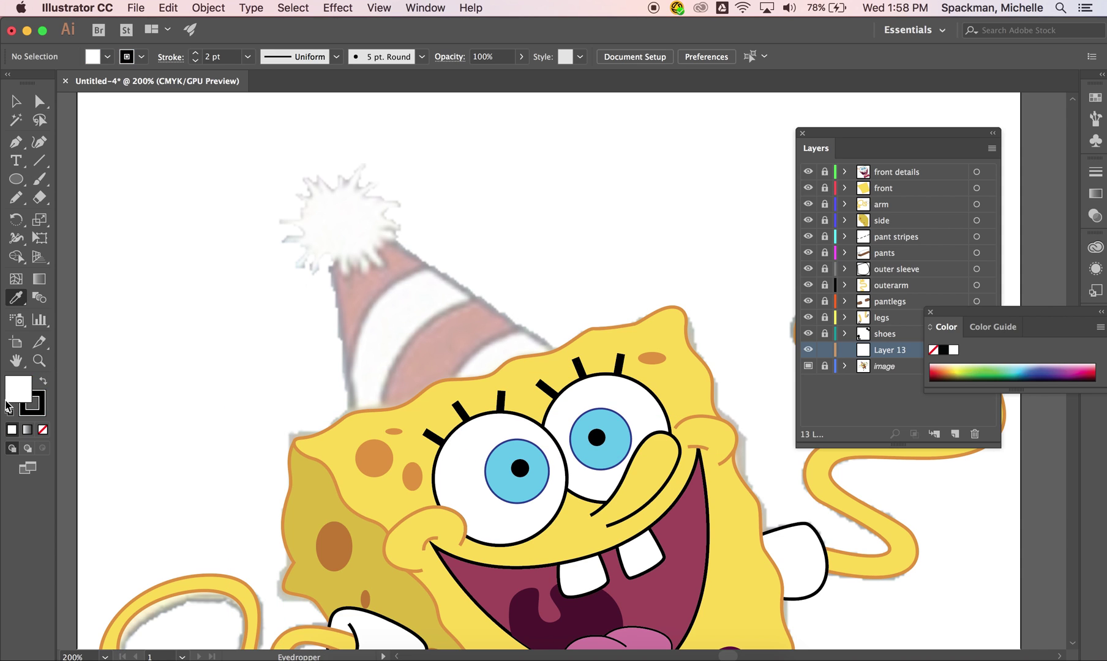
left_click(43, 429)
key("p")
left_click_drag(334, 256, 368, 259)
left_click(354, 252)
left_click(374, 243)
left_click(387, 263)
left_click(393, 244)
left_click_drag(391, 232, 366, 186)
left_click(403, 223)
left_click(378, 217)
left_click(410, 194)
left_click(390, 164)
left_click(364, 158)
left_click(353, 179)
left_click(339, 149)
left_click(334, 181)
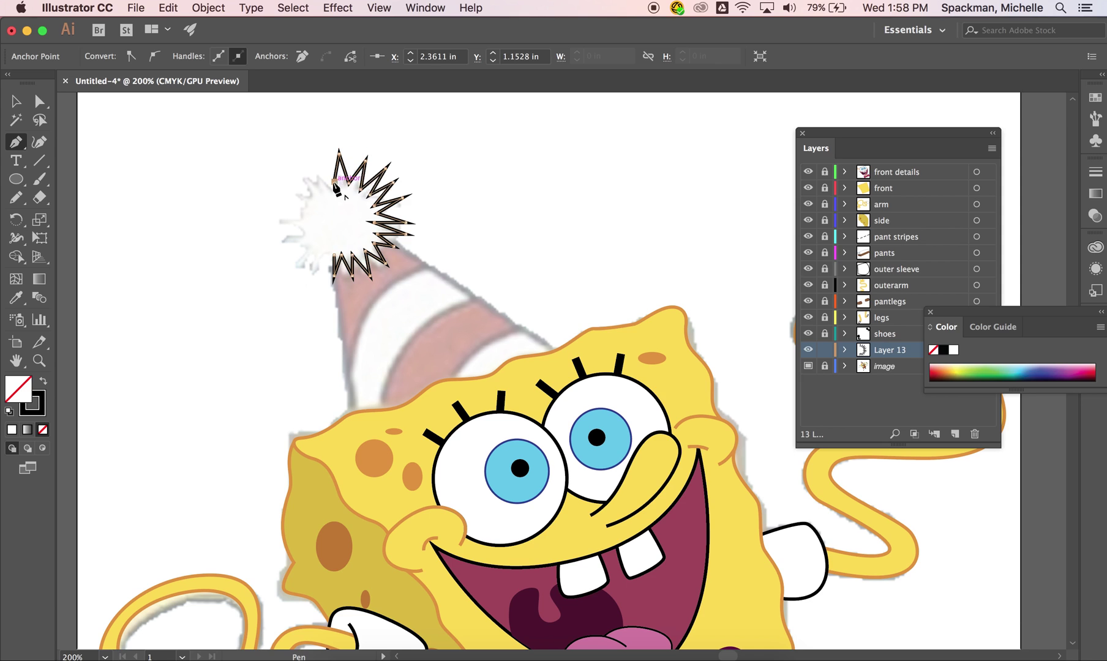
Step: Trace the remaining spikes along the pom-pom's left side and close the path at its starting point
left_click_drag(312, 165, 325, 185)
left_click(286, 185)
left_click(313, 193)
left_click(282, 207)
left_click(308, 208)
left_click(285, 225)
left_click(316, 228)
left_click_drag(294, 251, 337, 265)
left_click(335, 256)
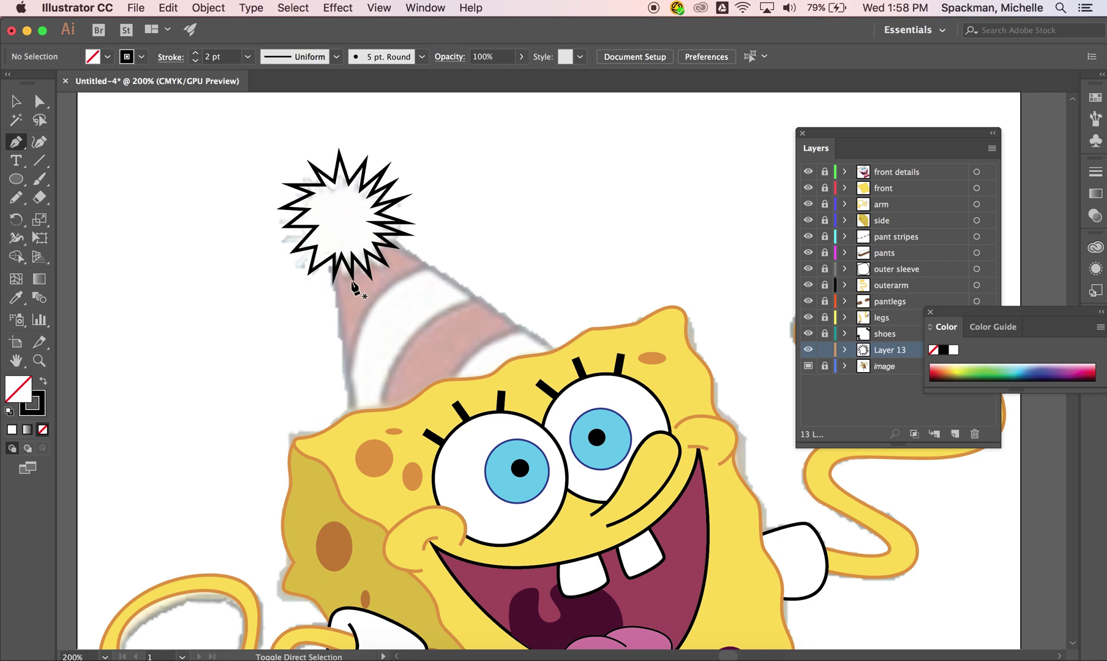
Step: Trace the party hat's cone as a closed path from the pom-pom, with its base hidden behind the head
left_click(341, 256)
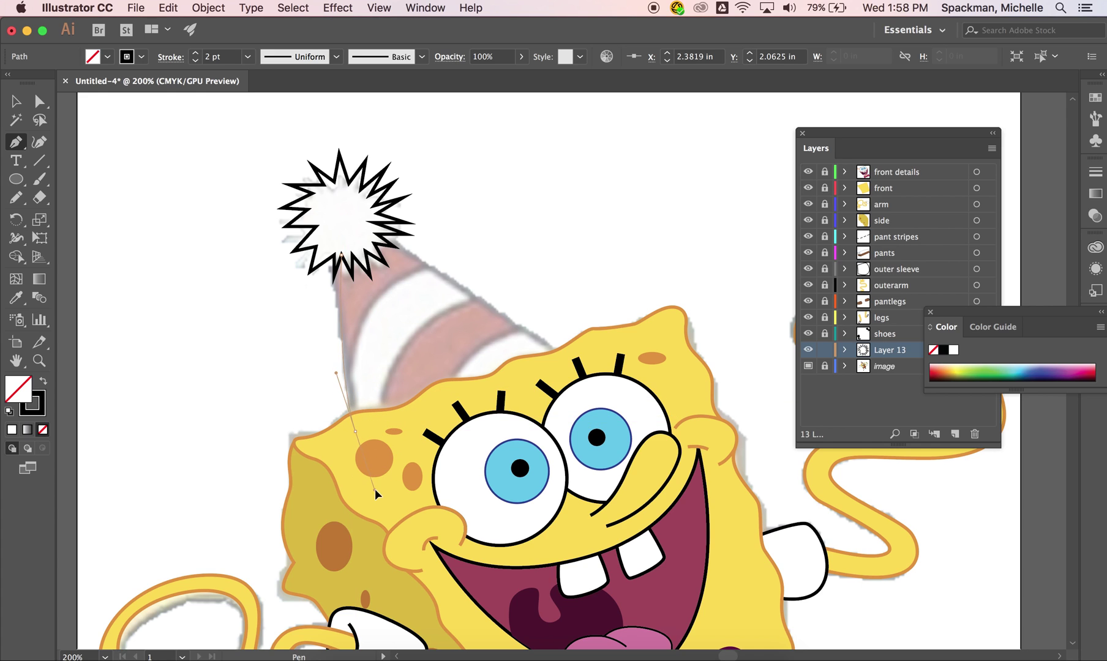
left_click_drag(367, 516, 389, 520)
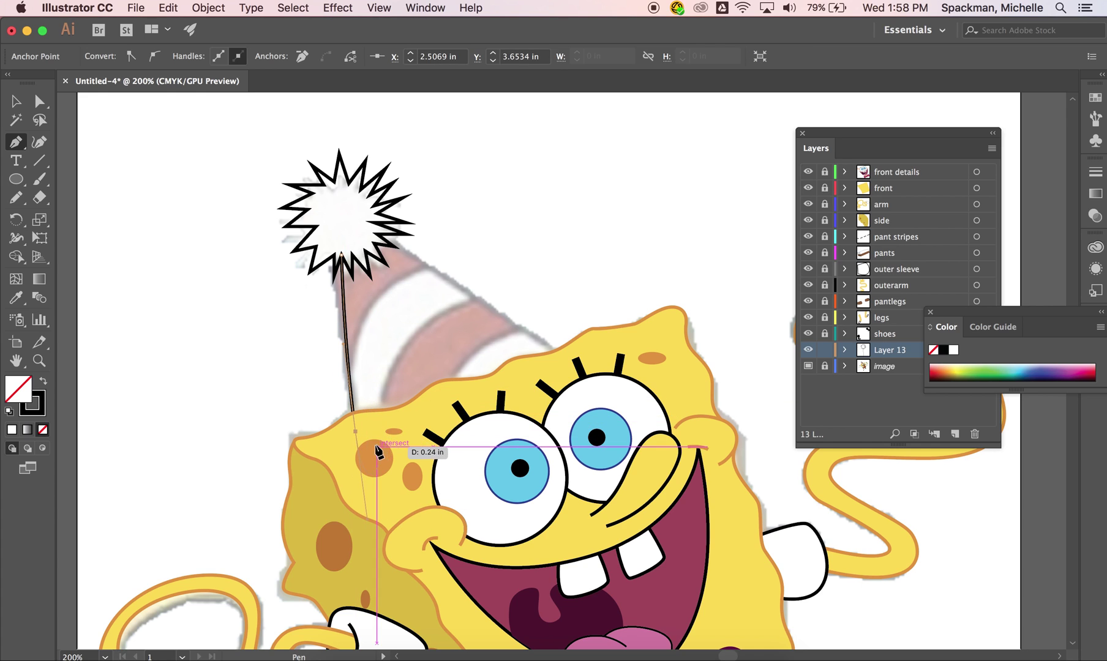
left_click(356, 432)
left_click(563, 357)
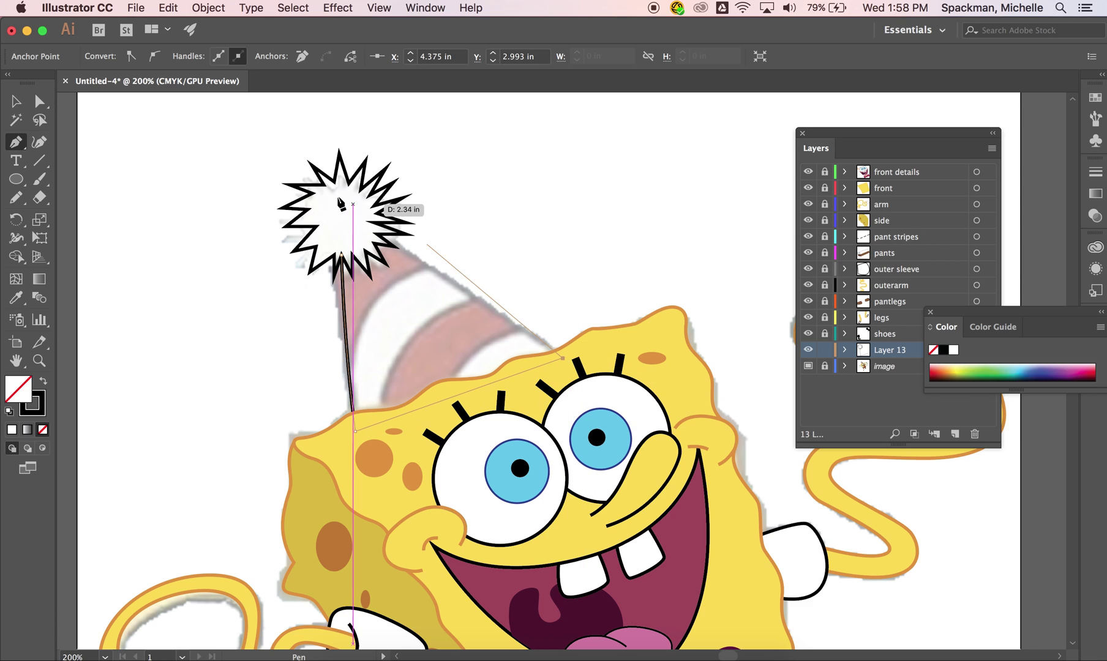
mouse_move(377, 234)
left_mouse_down()
mouse_move(325, 223)
mouse_move(375, 233)
left_mouse_up()
left_click(341, 253)
Step: Bring the pom-pom to the front and copy the eye's white fill and black stroke onto it, then deselect it
key("v")
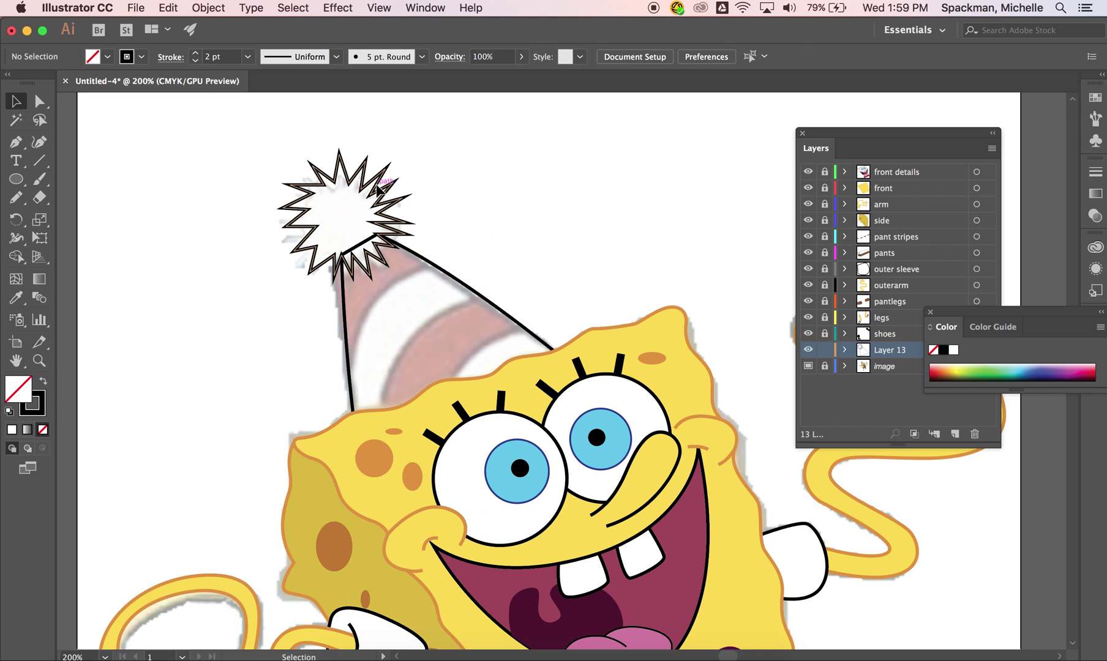
left_click(376, 189)
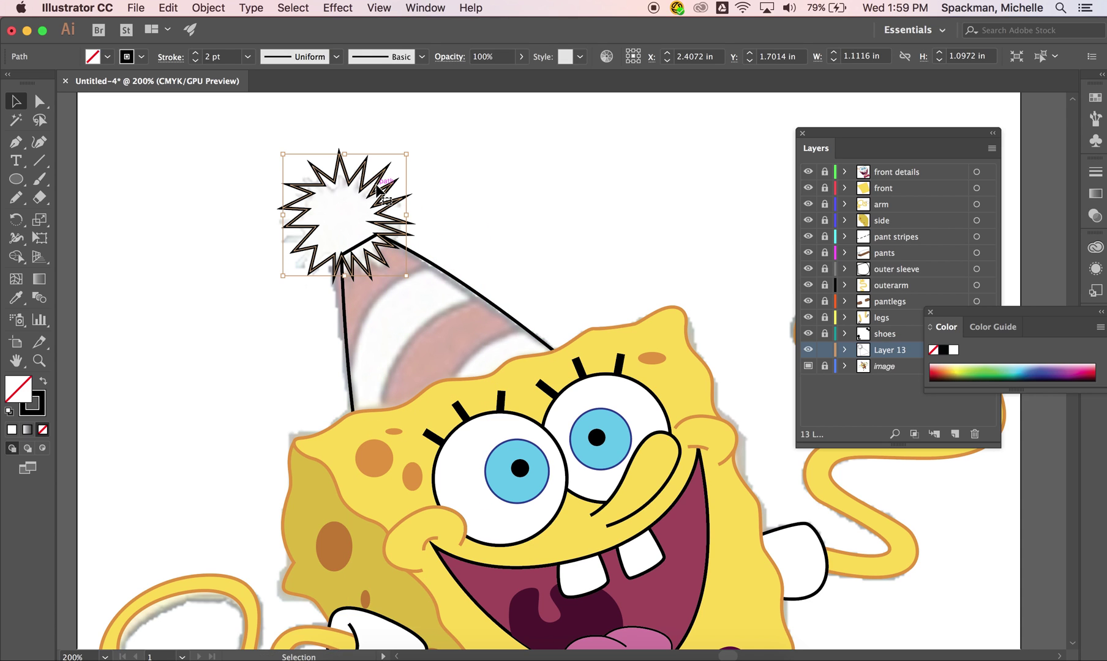
right_click(379, 190)
mouse_move(459, 421)
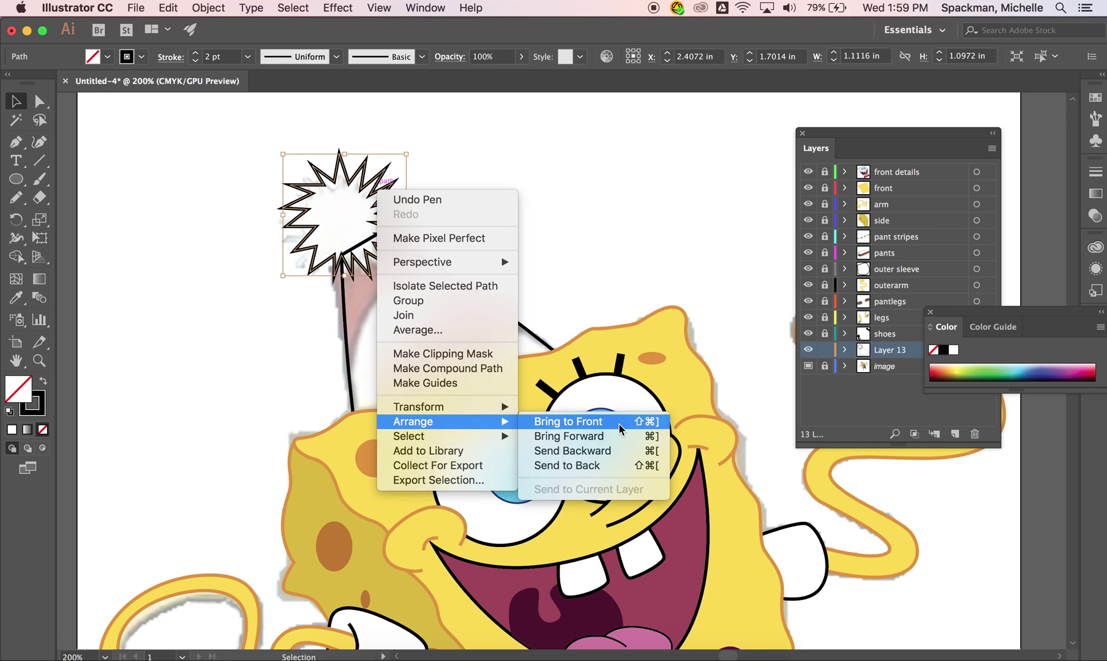
left_click(619, 422)
key("i")
left_click(472, 454)
key("super+shift+a")
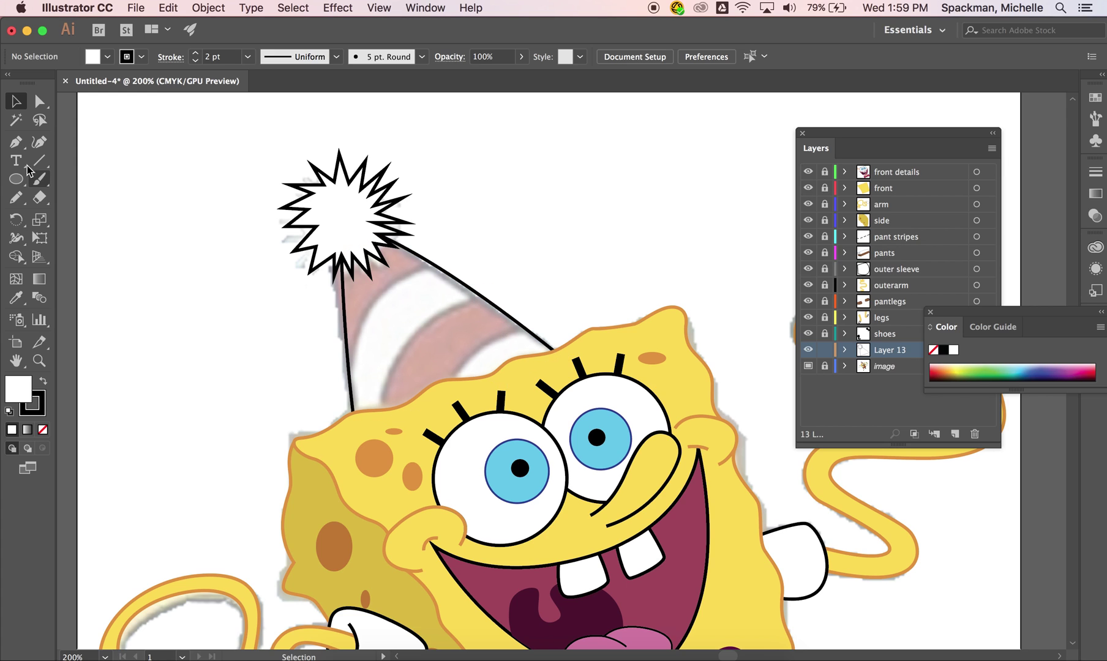
Step: Trace the hat's lower stripe as a closed, unfilled black-outlined path extending behind the head
left_click(17, 144)
left_click(43, 430)
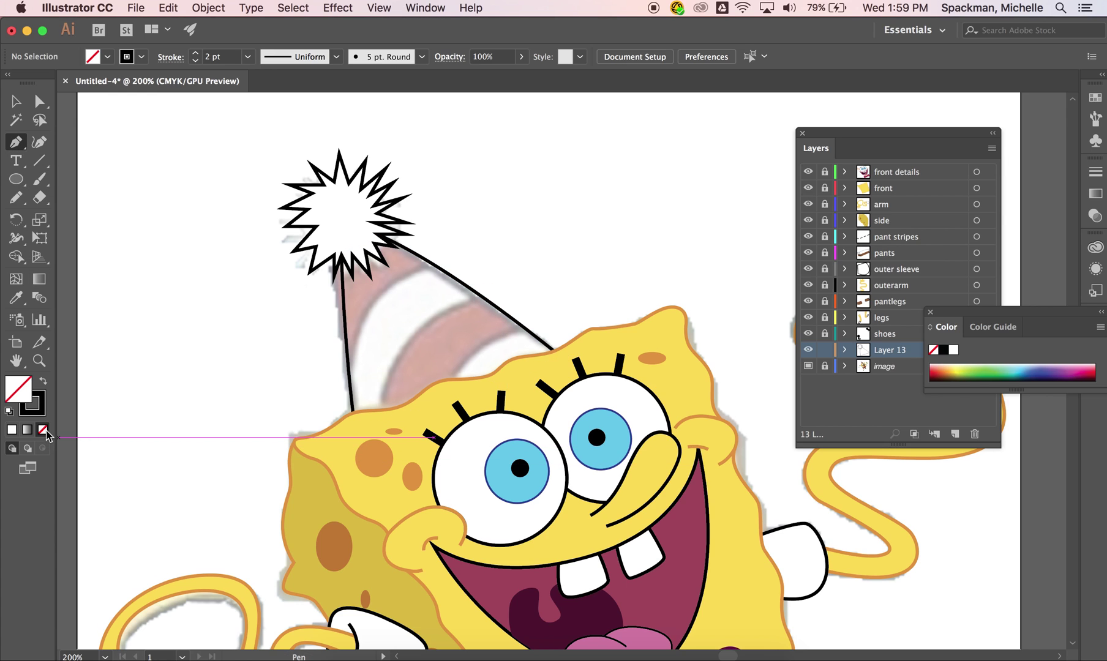
left_click(369, 425)
left_click_drag(483, 297, 568, 273)
left_click(482, 297)
left_click(530, 331)
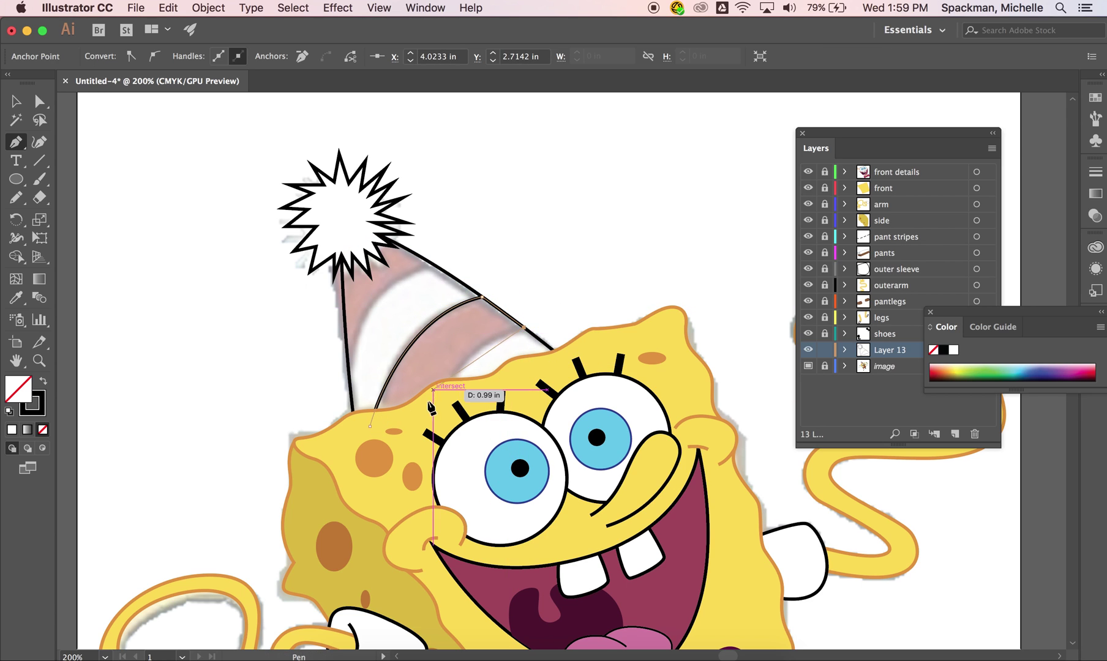
left_click(370, 426)
left_click(362, 375, "super")
Step: Trace the hat's tip section as a closed path with a curved lower edge and its peak behind the pom-pom
left_click(348, 360)
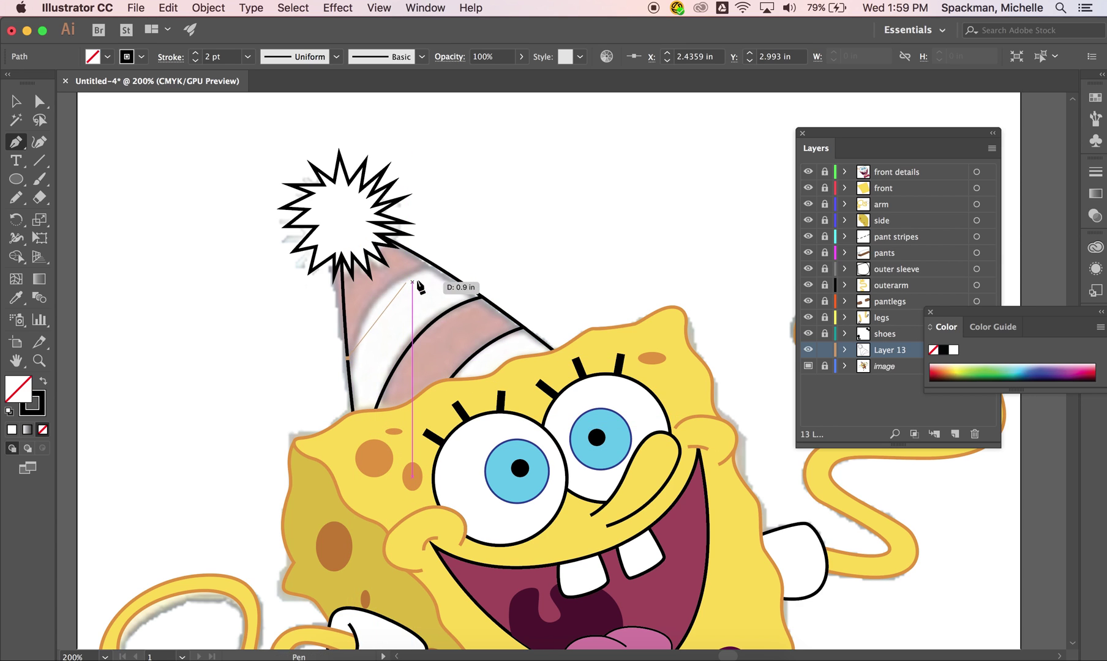
left_click_drag(433, 265, 492, 259)
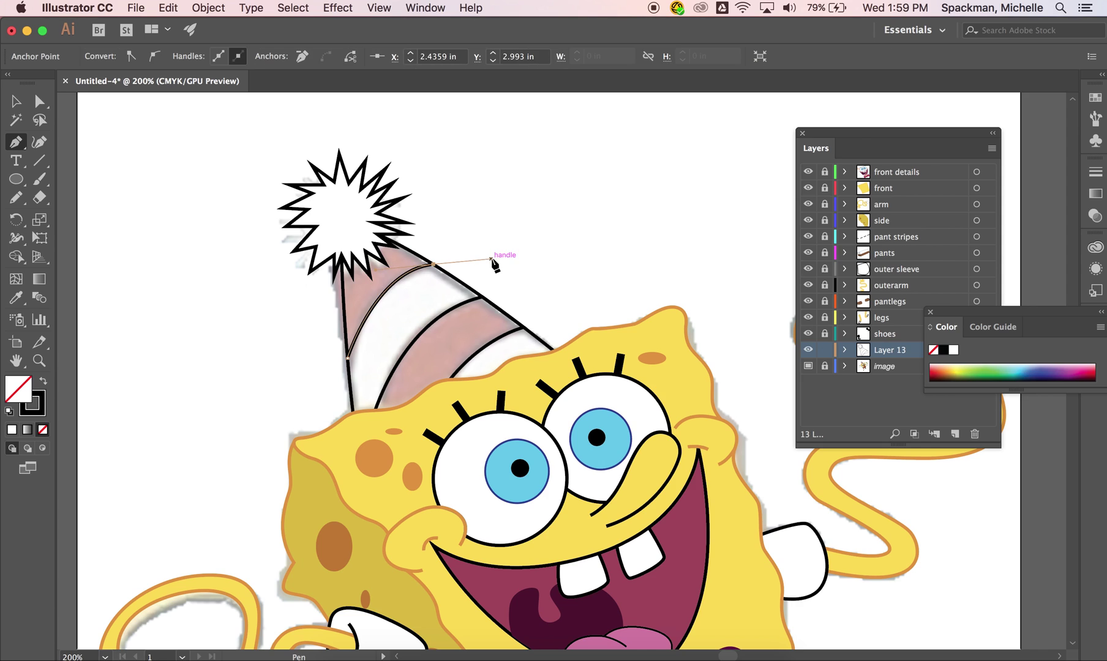
left_click(434, 265)
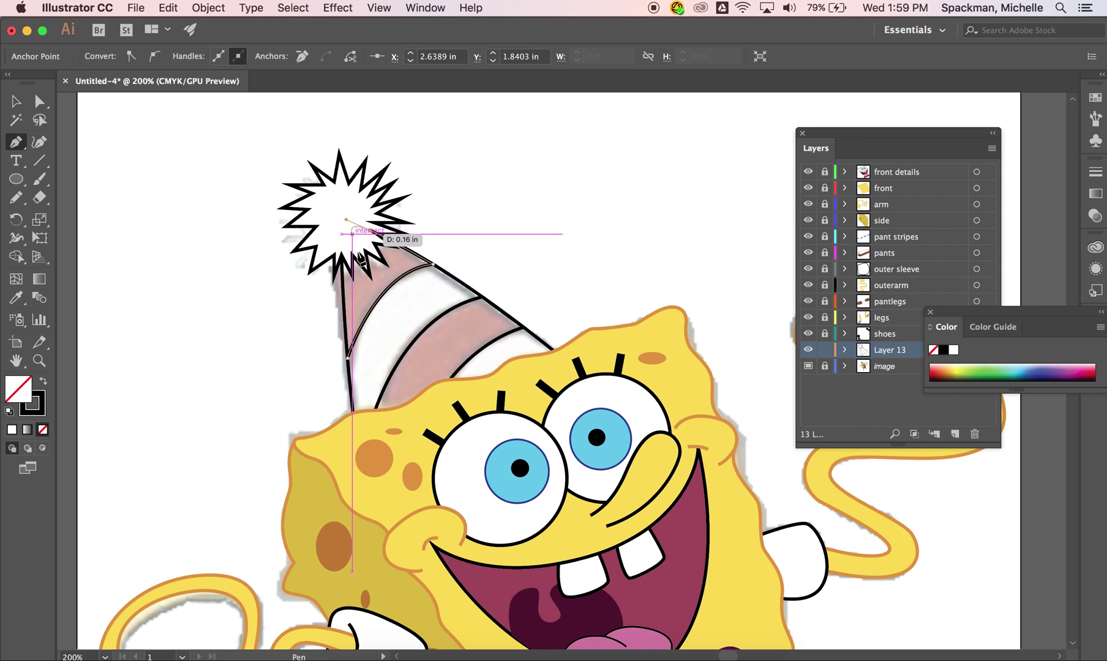
left_click_drag(341, 254, 352, 366)
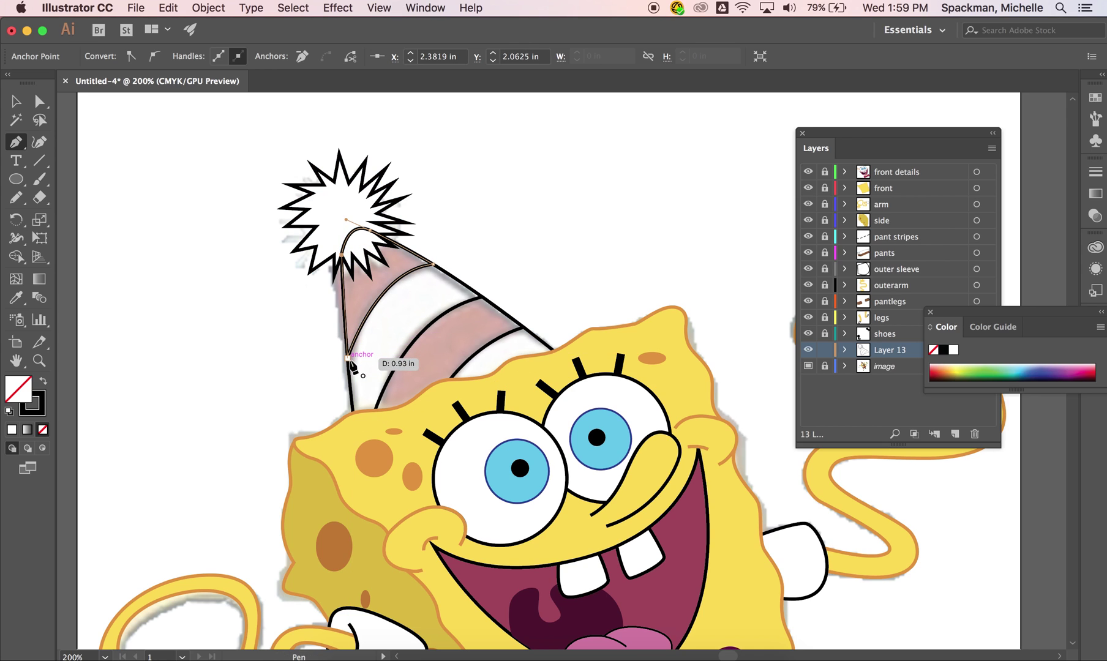
left_click(349, 357)
Step: Fill the hat's lower stripe and tip section with the red swatch
key("v")
left_click(468, 354)
left_click(403, 295)
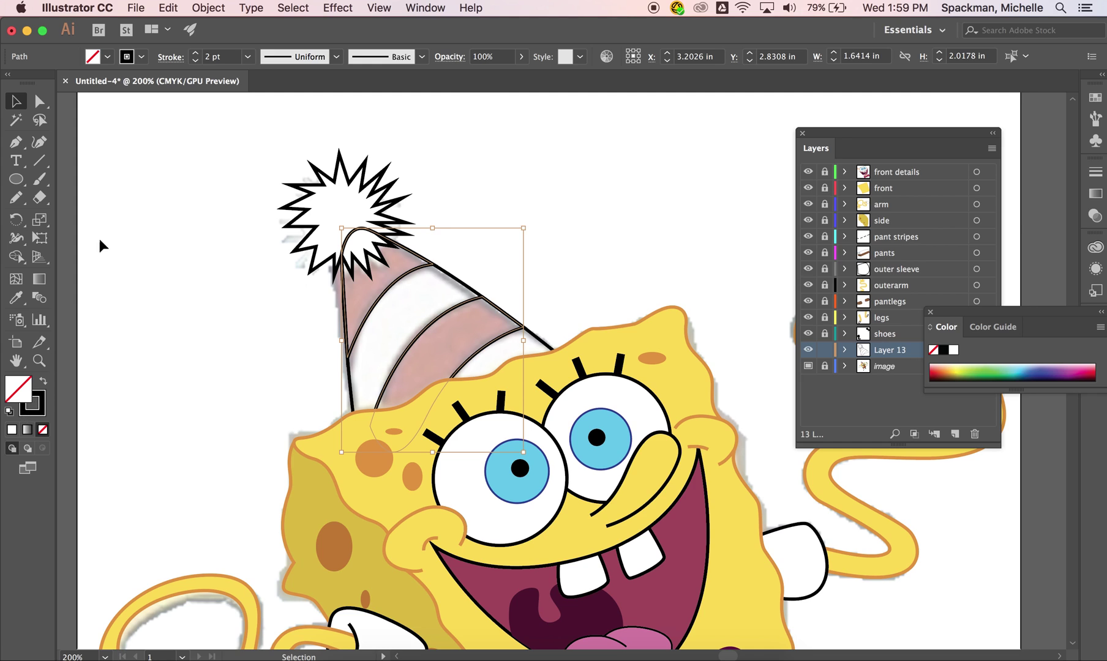
left_click(108, 57)
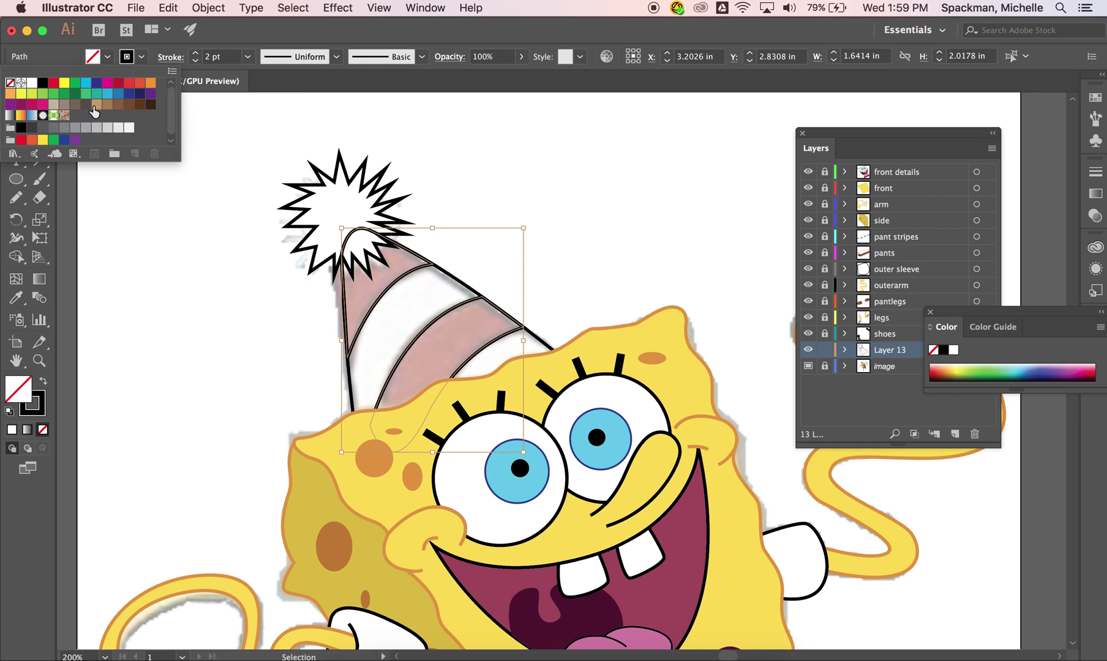
left_click(54, 82)
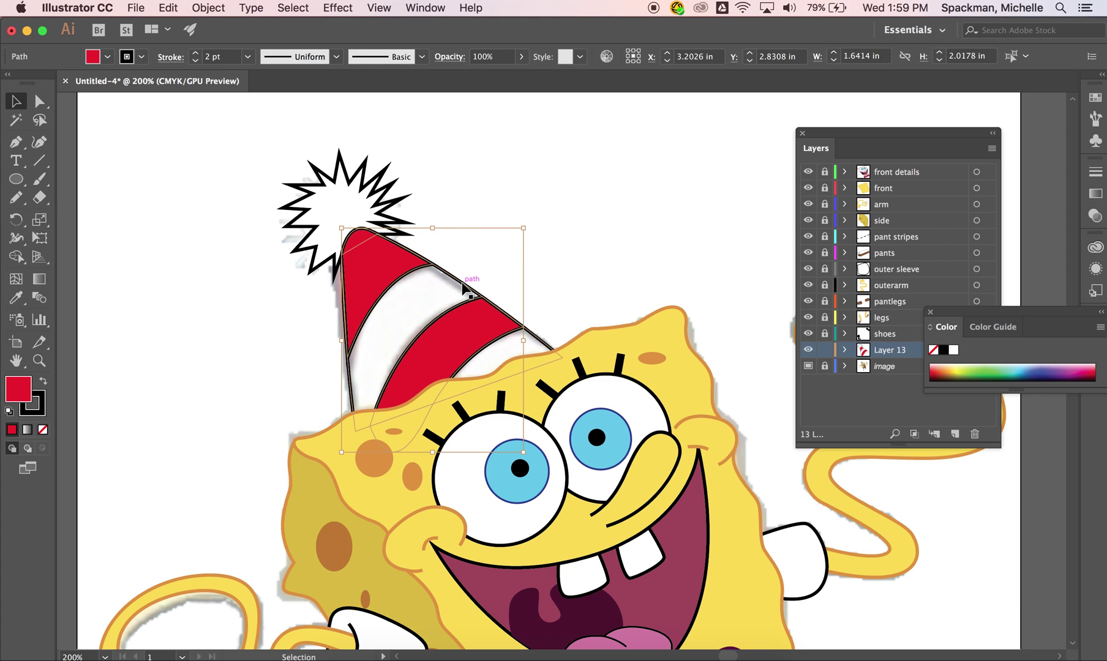
Step: Bring the white pom-pom in front of the red hat tip and deselect it
left_click(362, 208)
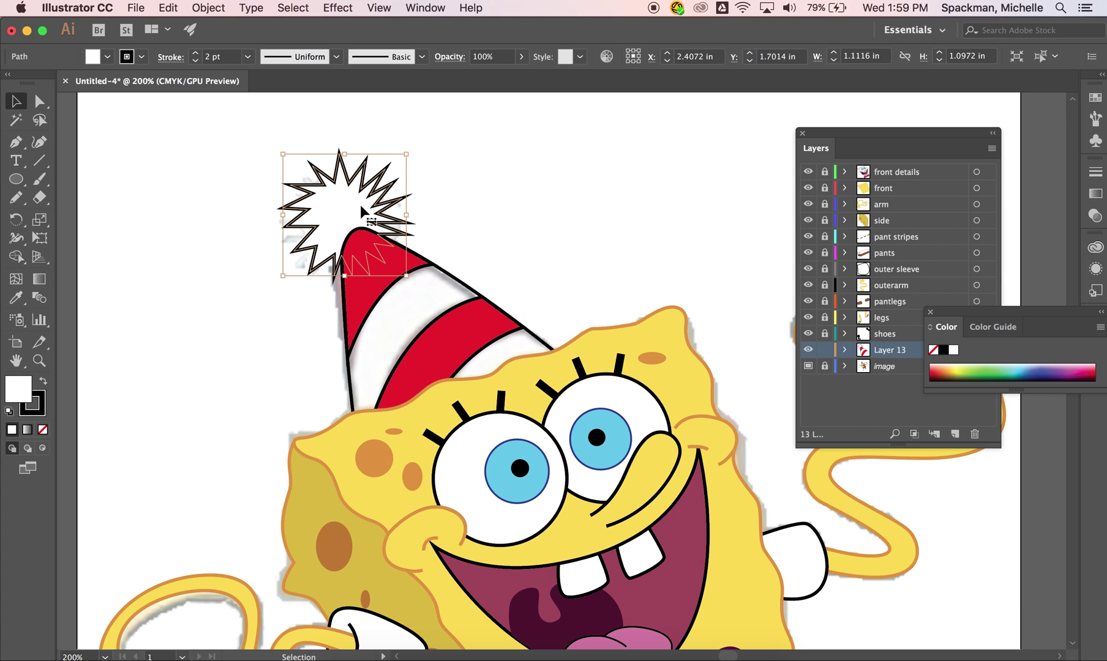
right_click(361, 209)
mouse_move(431, 442)
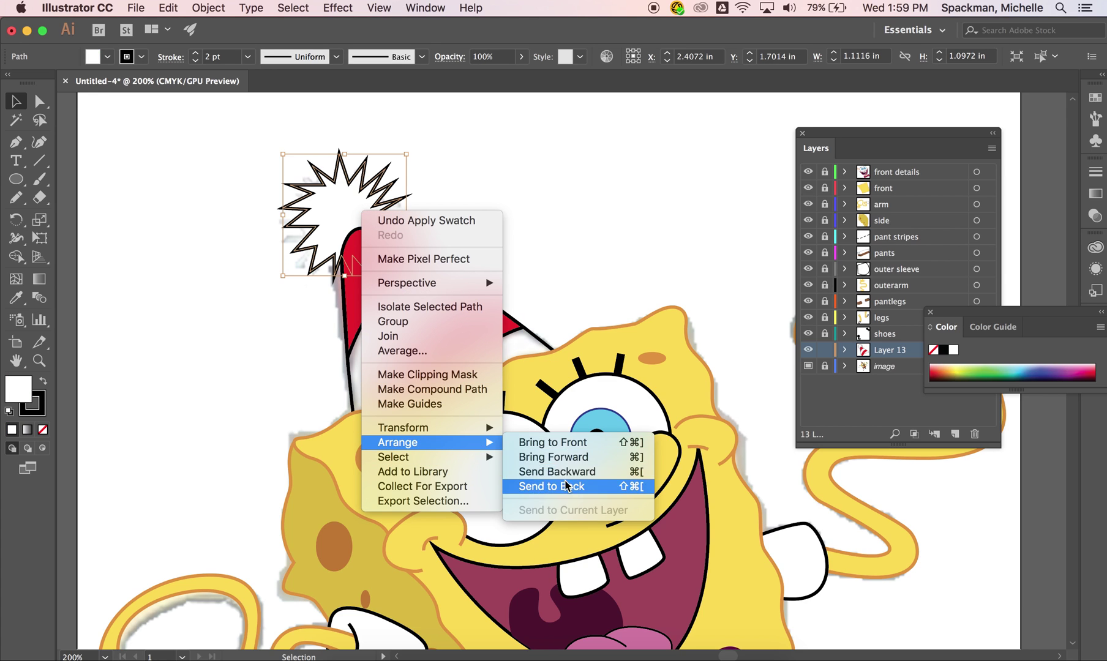
left_click(569, 447)
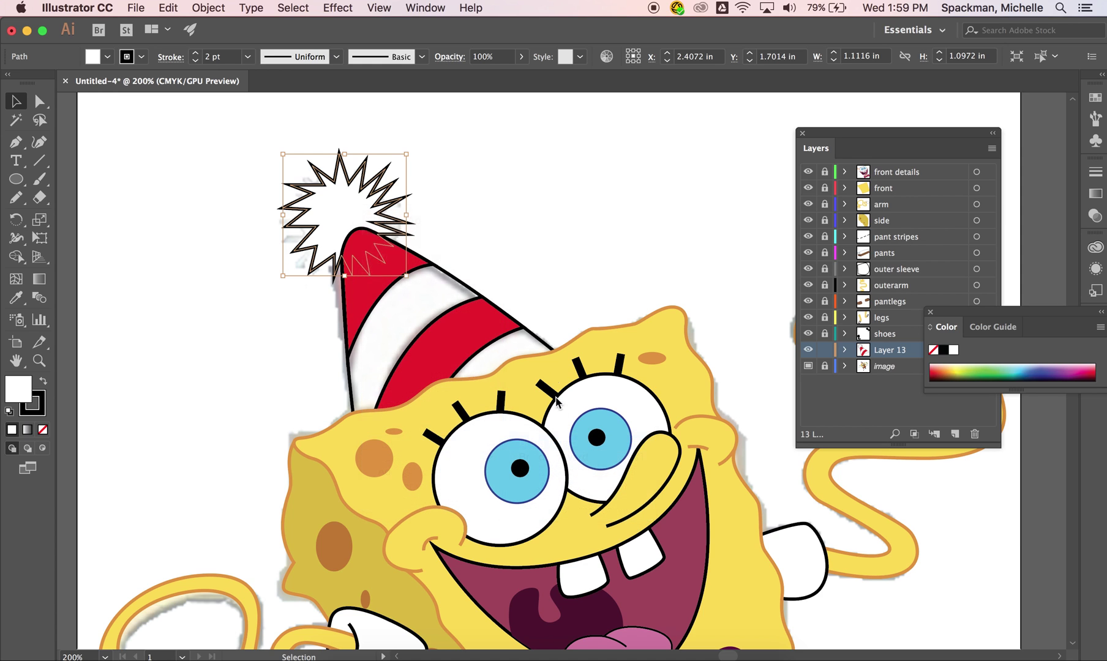
left_click(528, 252)
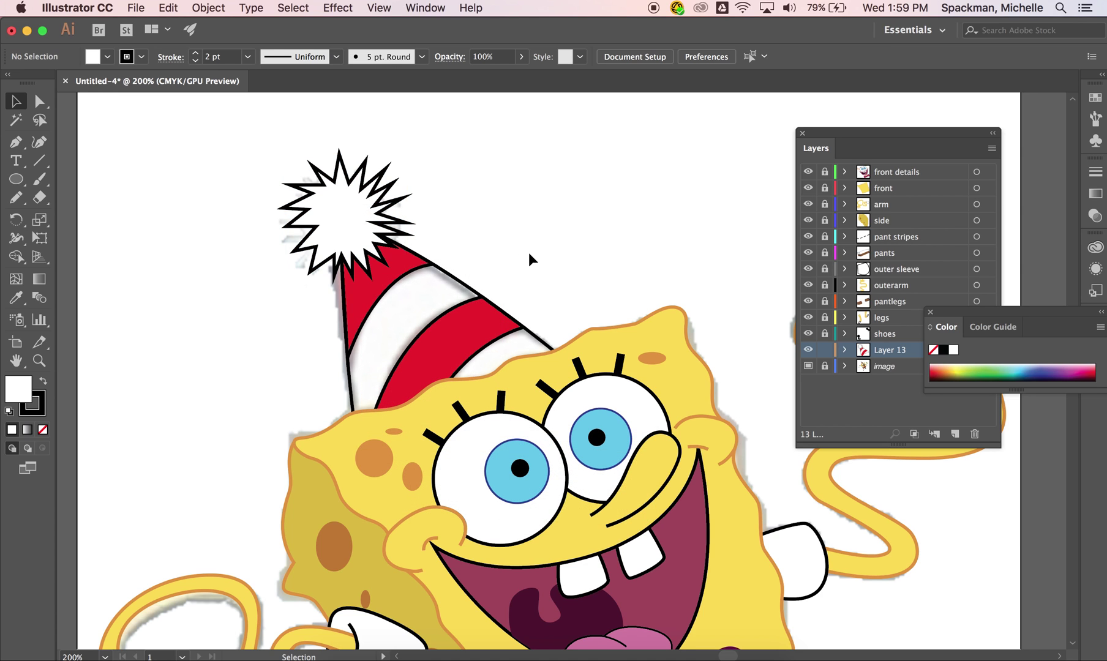
Step: Fill the party hat's overall outline path with white so its unpainted stripes are covered, and deselect it
scroll(528, 252, "down", 2)
left_click(455, 244)
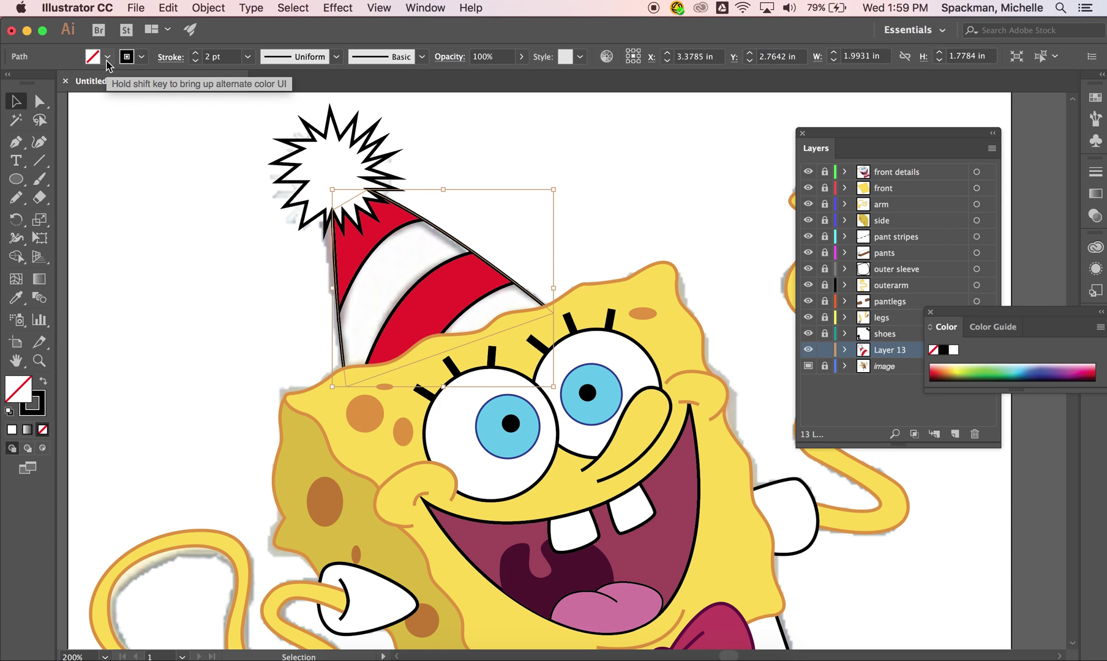
left_click(107, 57)
left_click(32, 82)
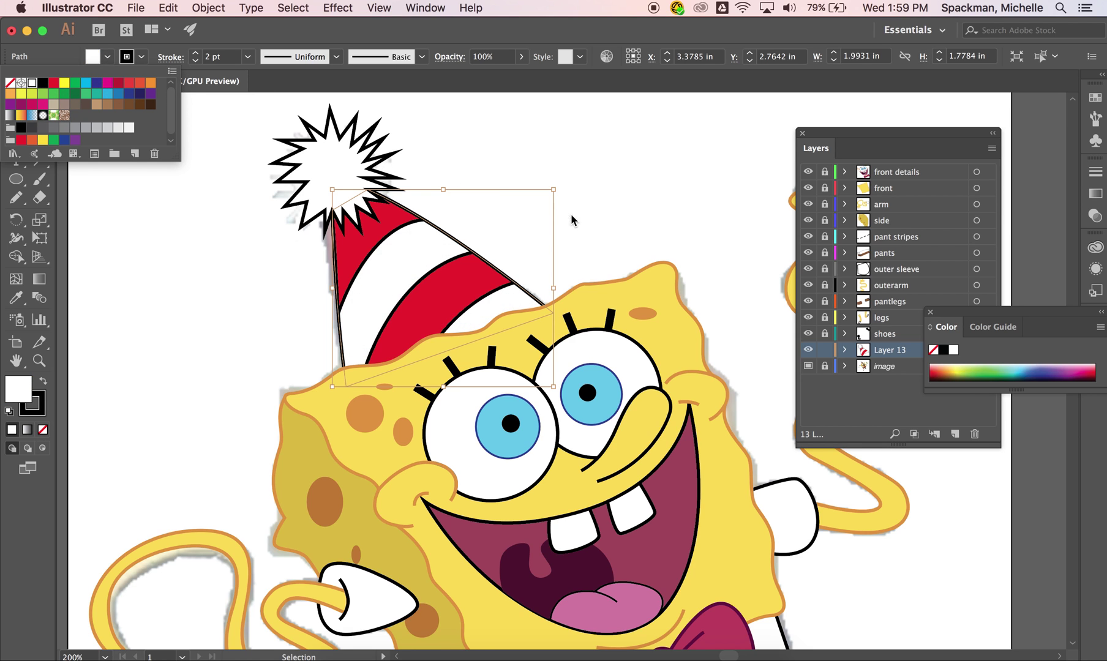
key("Escape")
key("super+minus")
key("a")
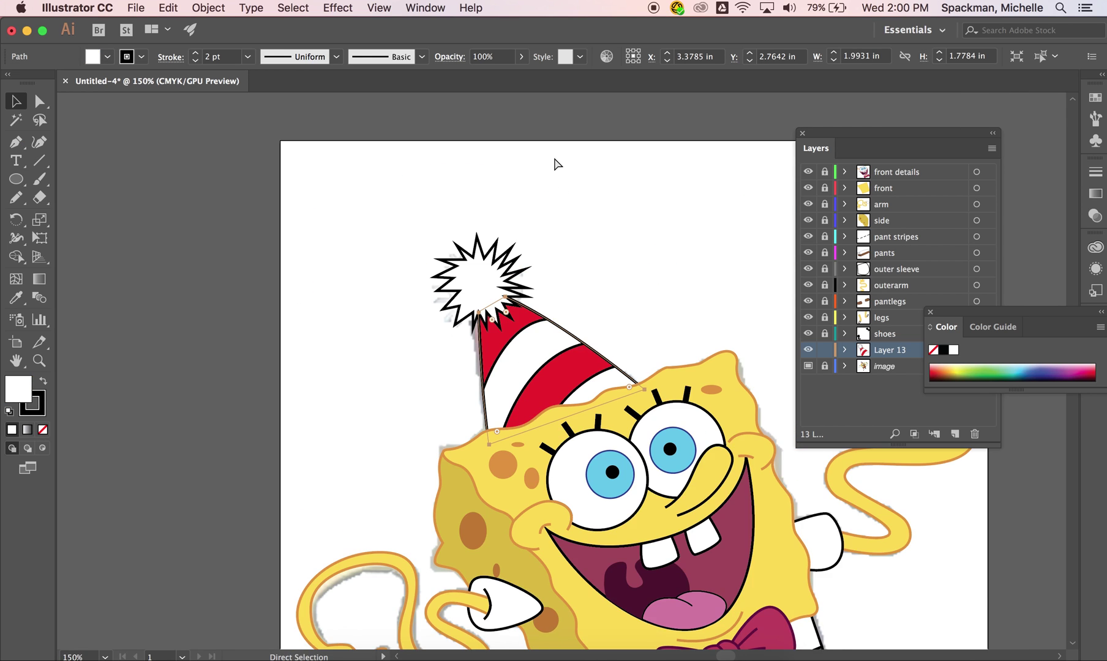
key("super+minus")
key("v")
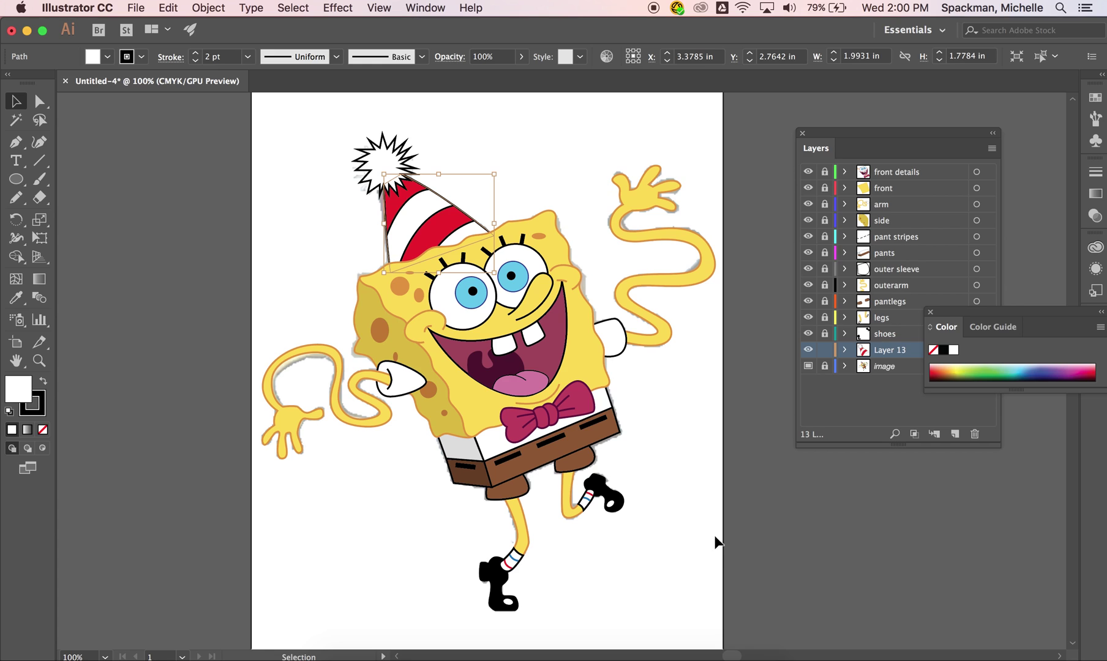
left_click(711, 538)
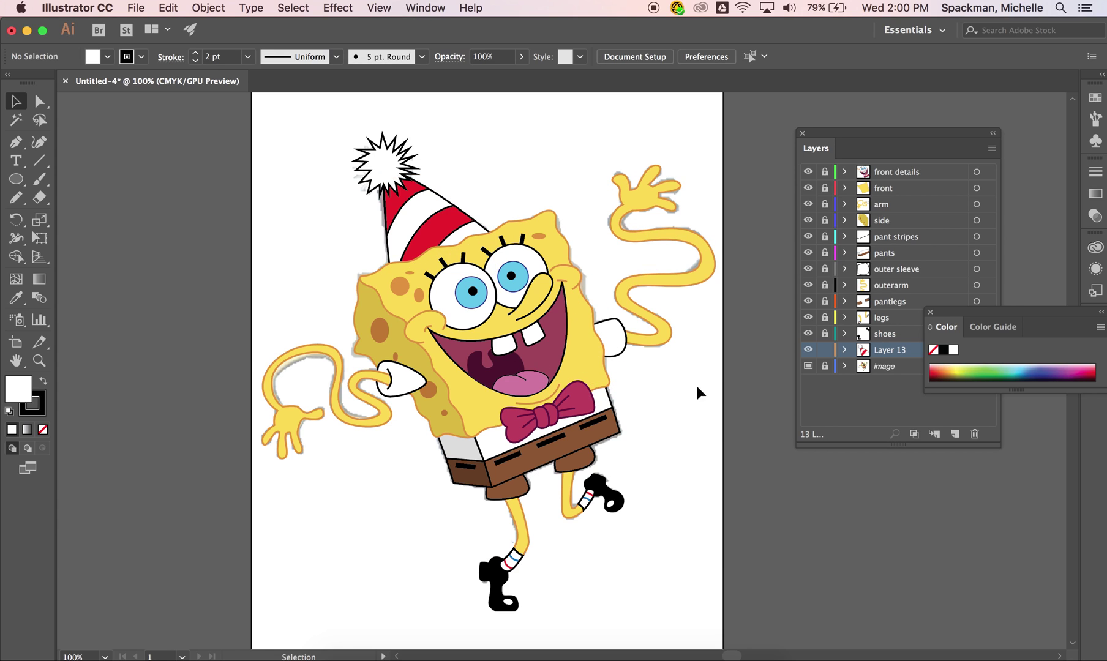
Step: Lock Layer 13 and toggle the image layer's visibility to compare the tracing with and without the reference
left_click(824, 353)
left_click(808, 366)
left_click(808, 367)
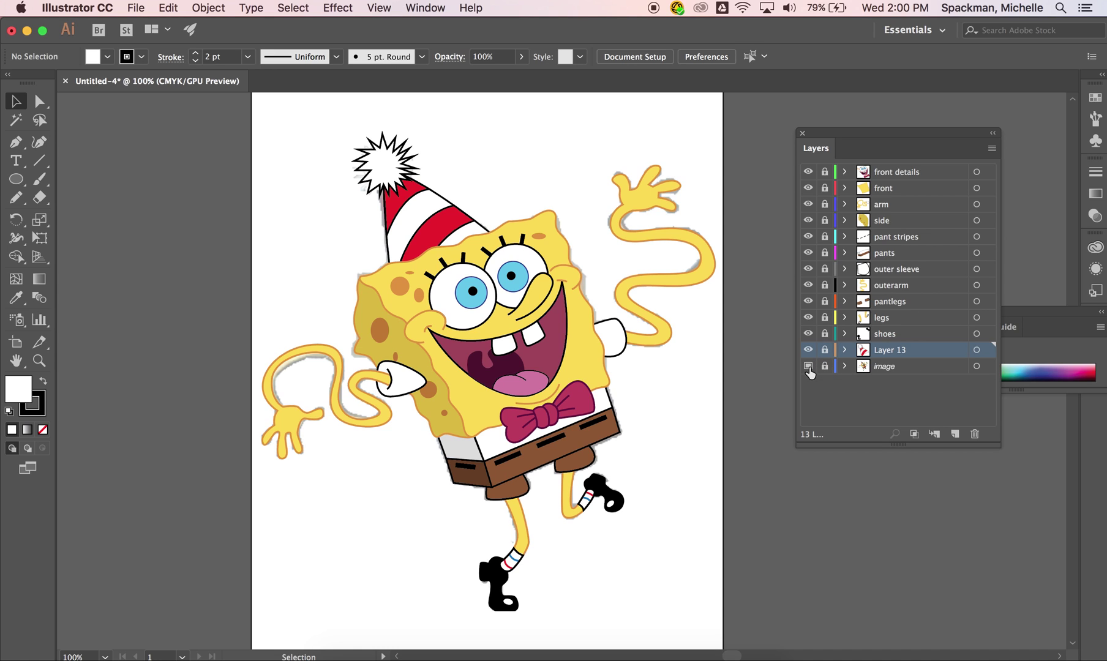
left_click(808, 366)
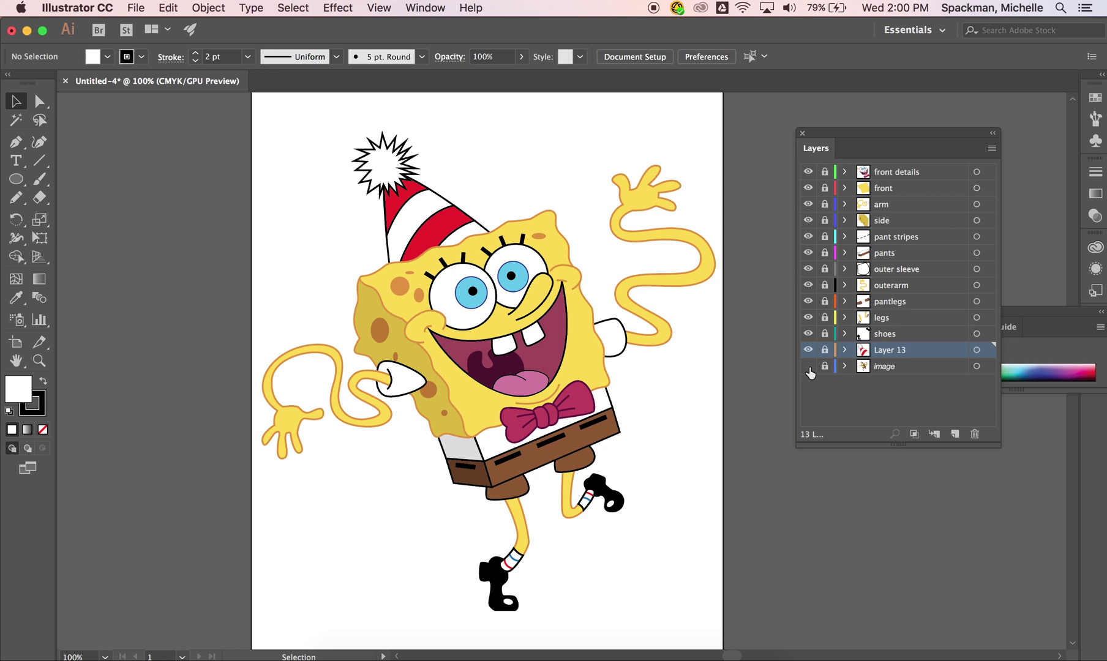
left_click(809, 371)
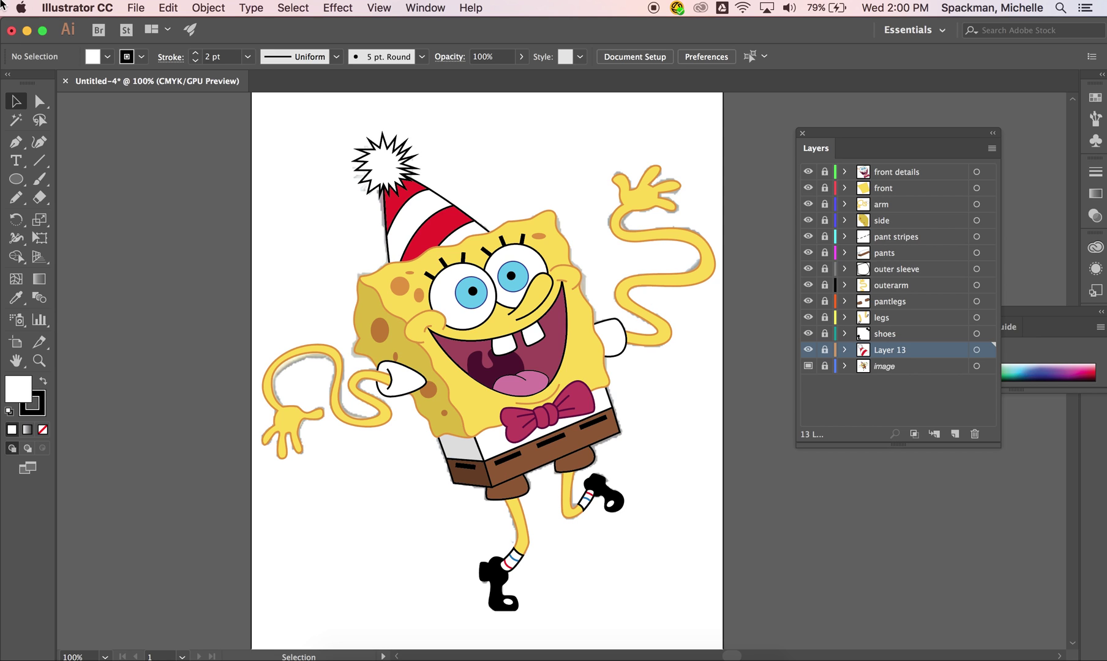
Step: Set up printing on the HP Color LaserJet M855 printer with US Letter as the media size
left_click(137, 8)
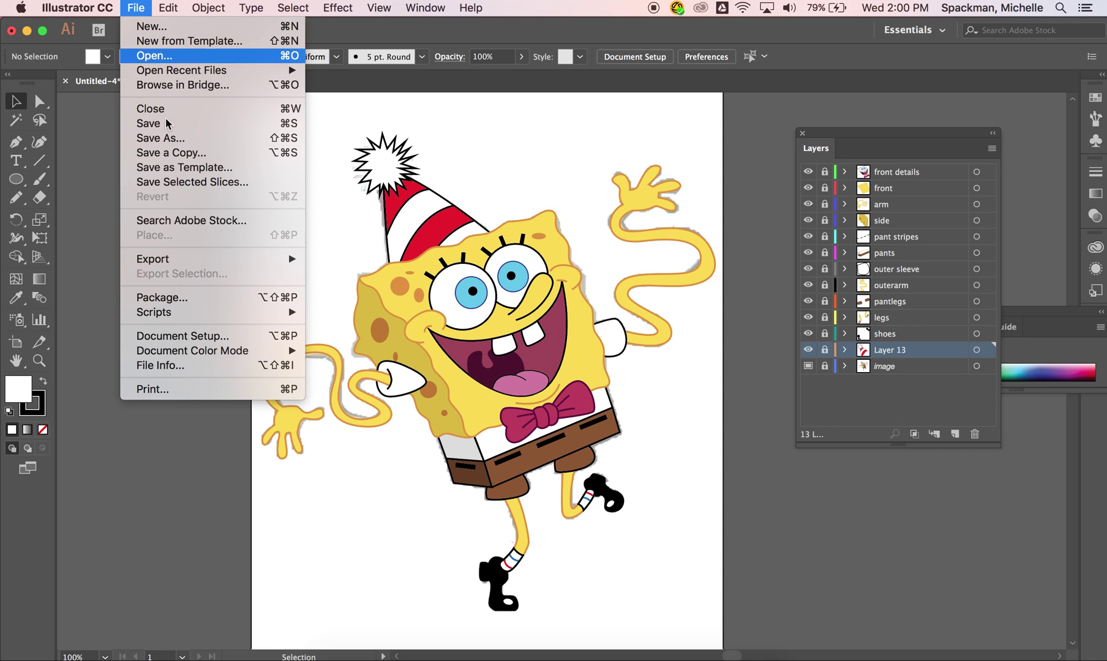
left_click(180, 385)
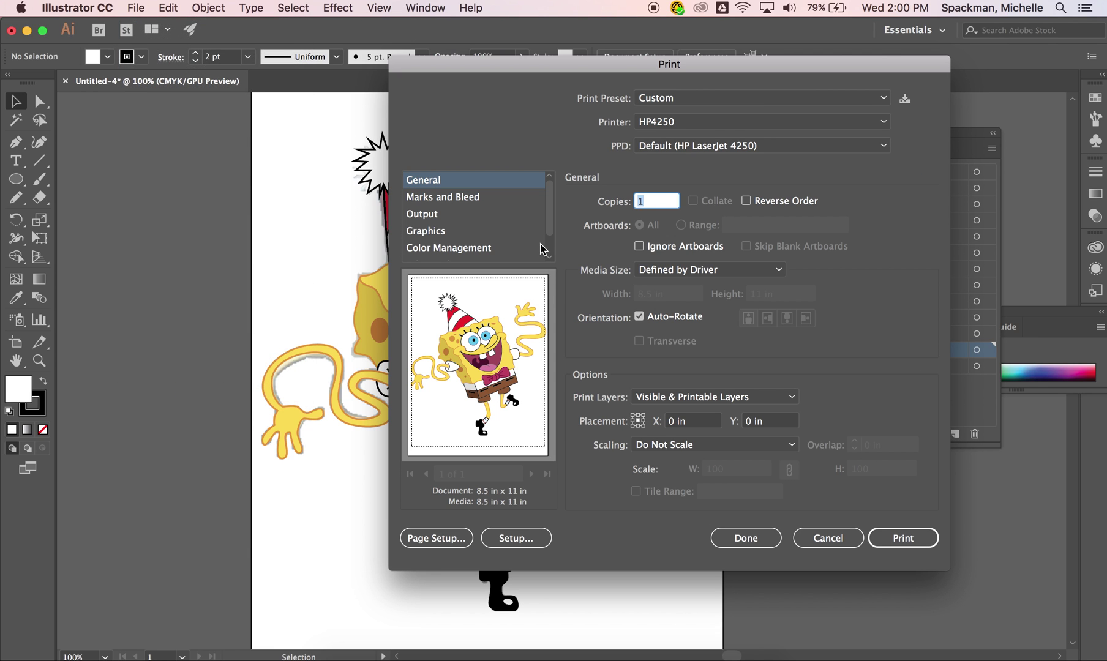
left_click(709, 122)
left_click(691, 160)
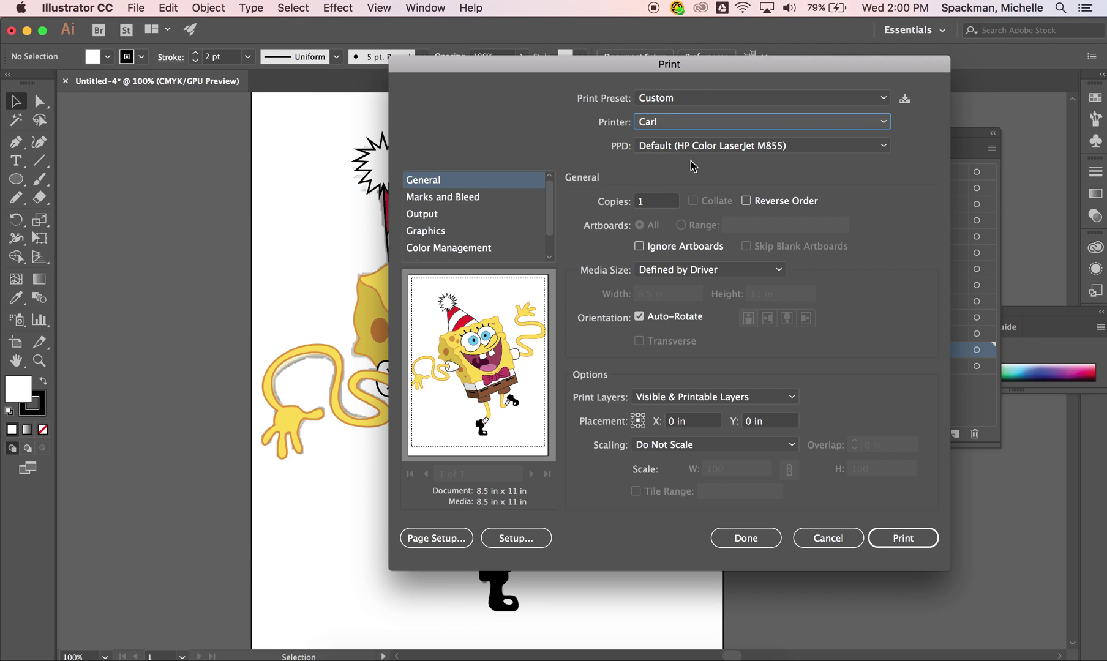
left_click(667, 268)
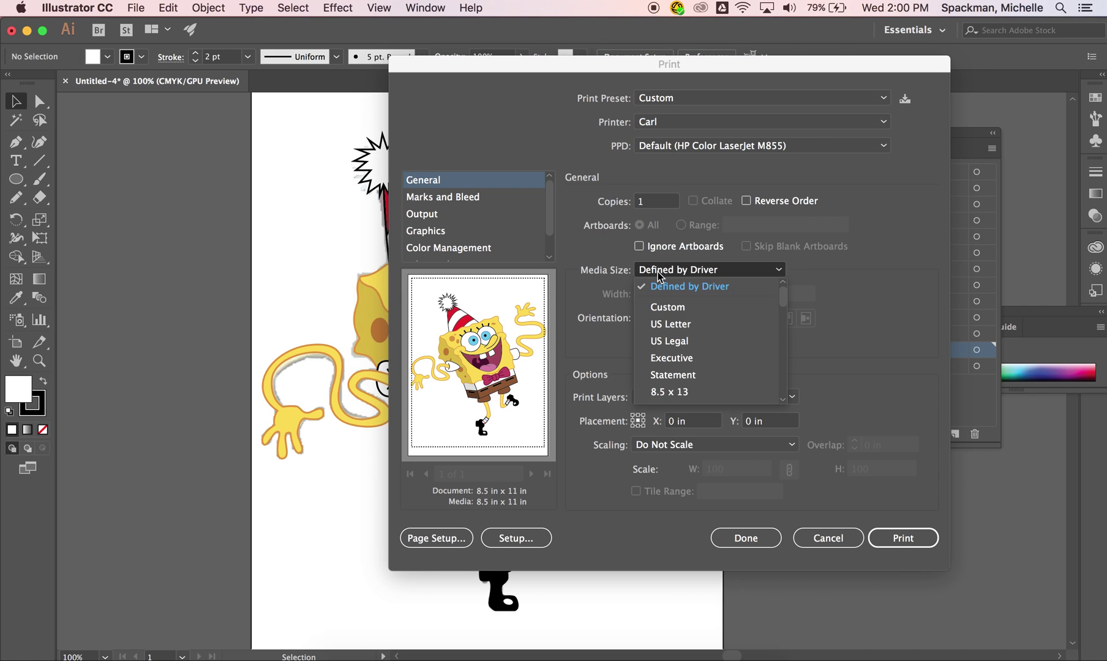
left_click(685, 324)
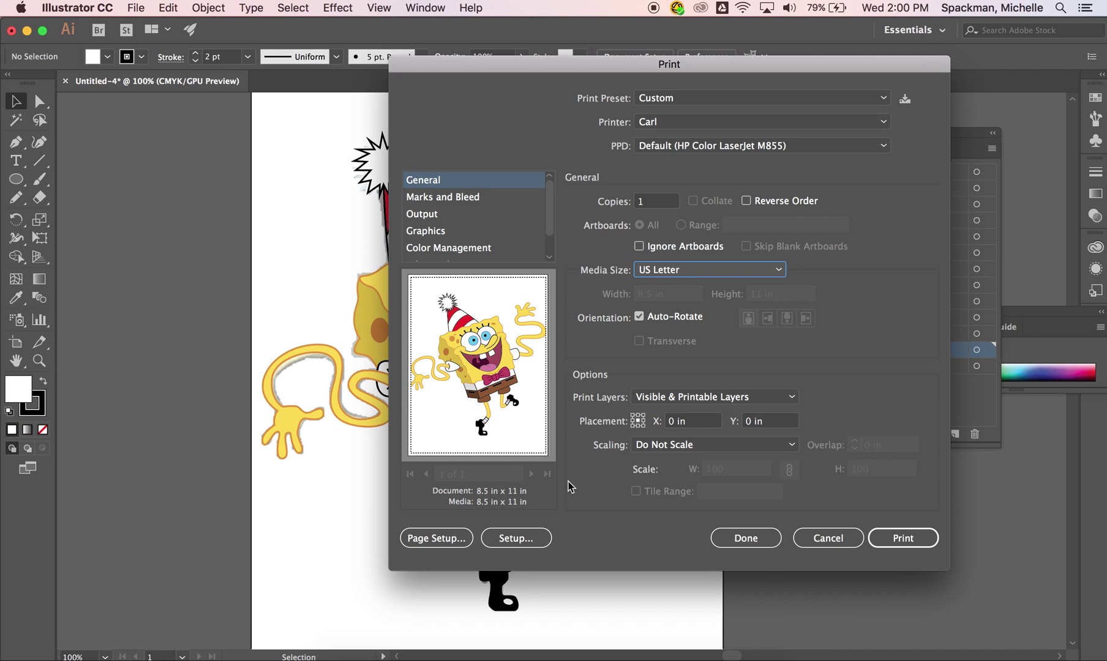
Step: Set the print scaling to Fit to Page and print one copy of the artwork
left_click_drag(524, 316, 526, 316)
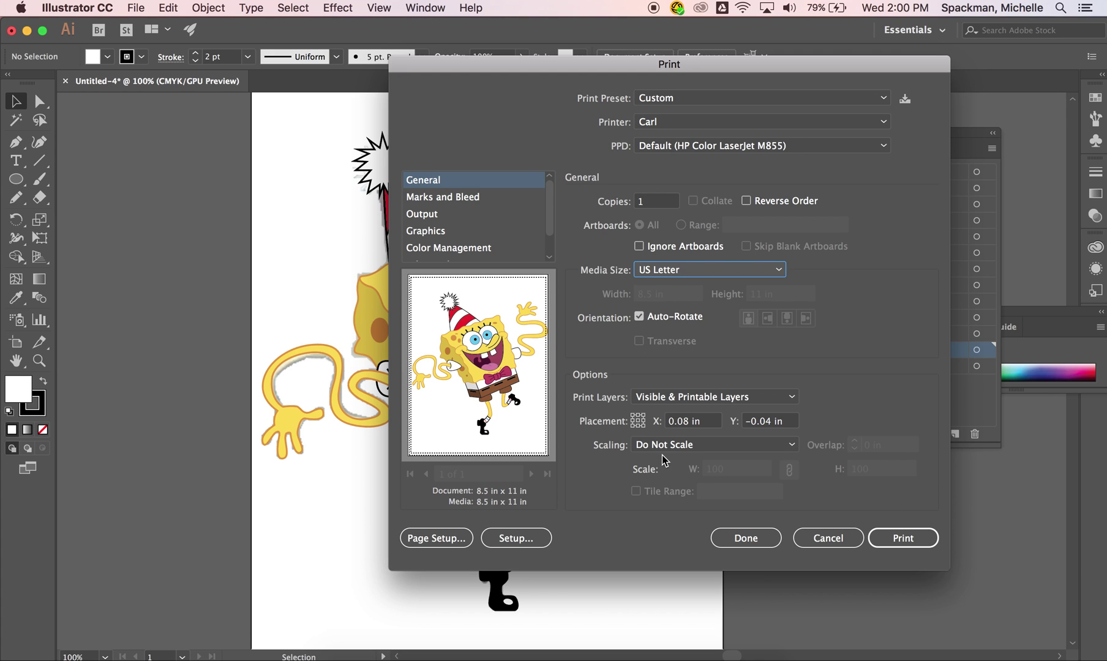
left_click(678, 446)
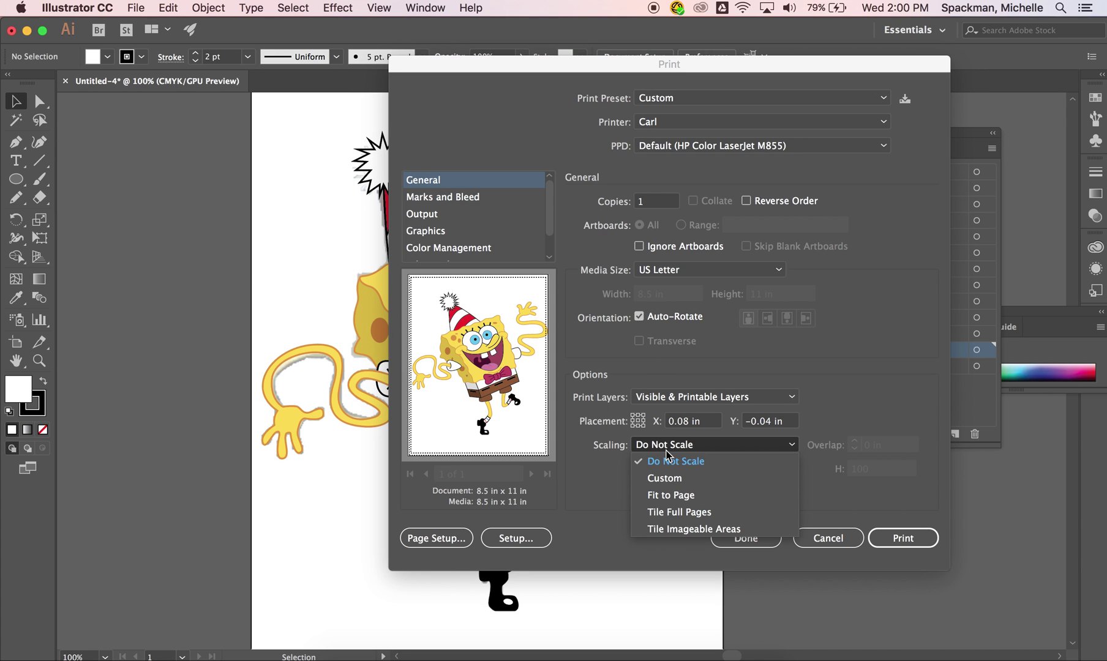
left_click(674, 495)
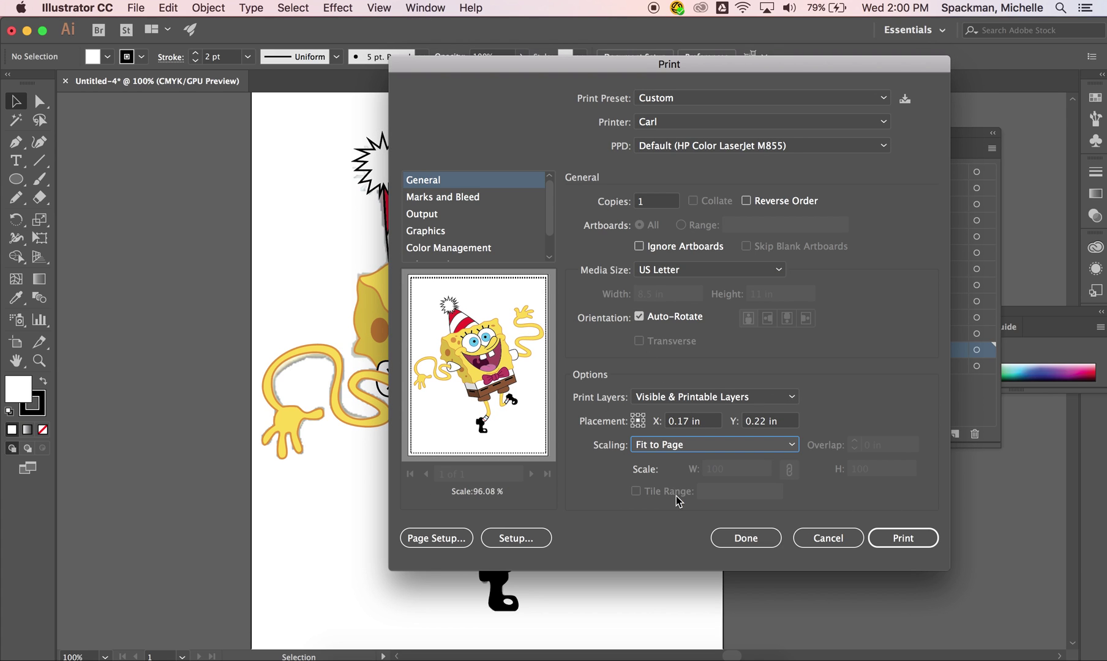
left_click(912, 541)
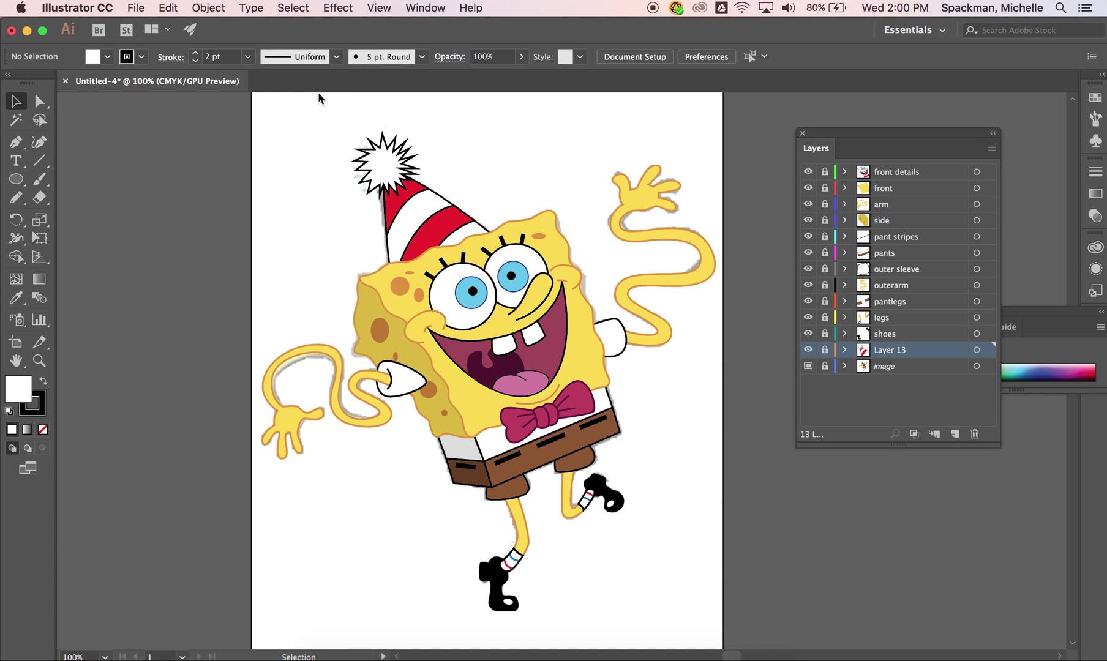
Step: Look through the file formats offered for exporting the artwork and leave without exporting
left_click(136, 8)
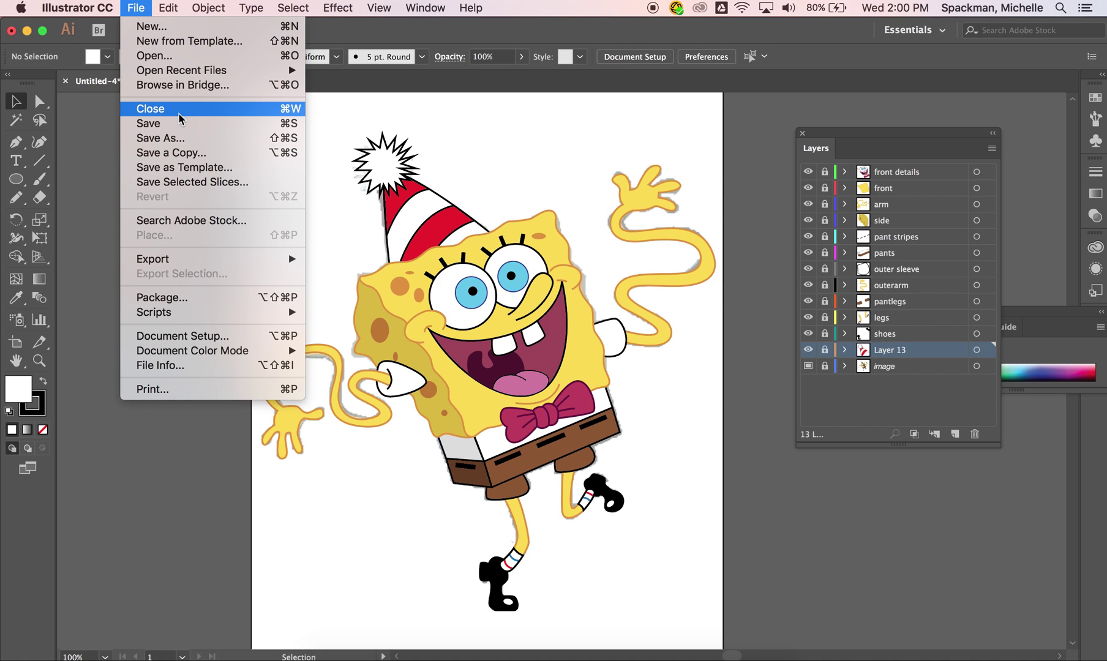
mouse_move(186, 263)
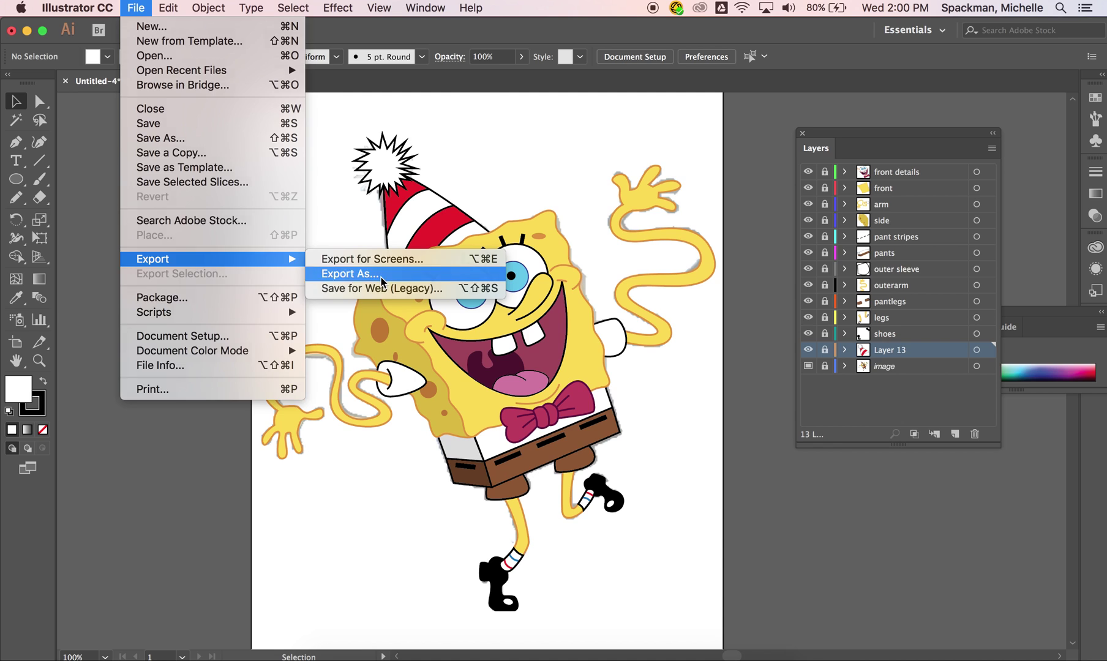
left_click(361, 274)
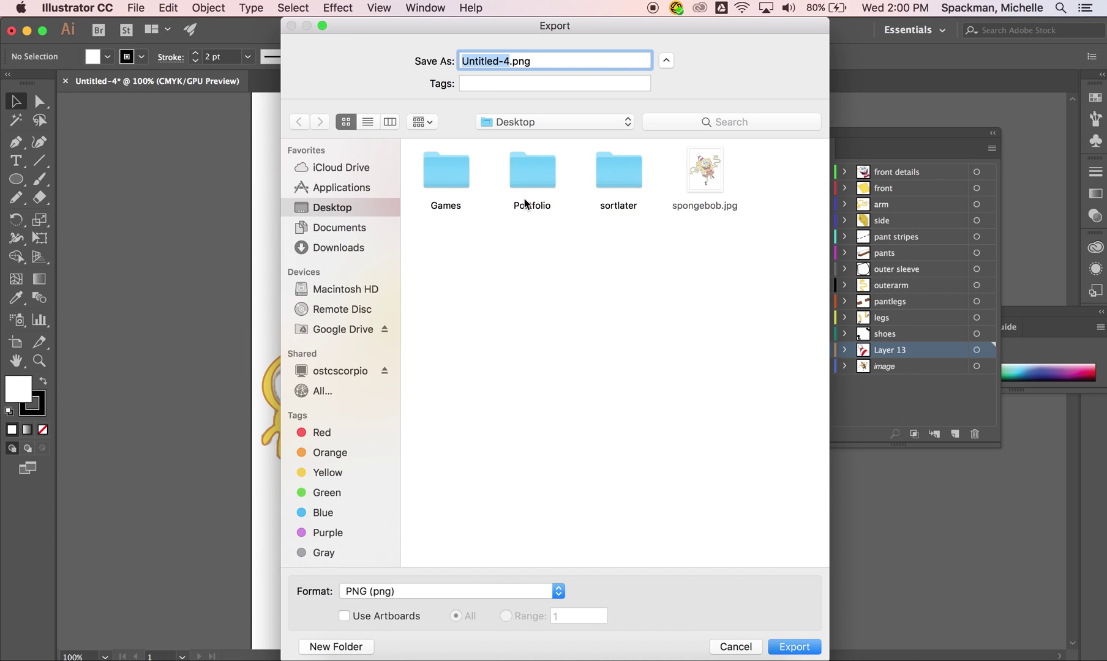
left_click(374, 592)
scroll(375, 594, "down", 5)
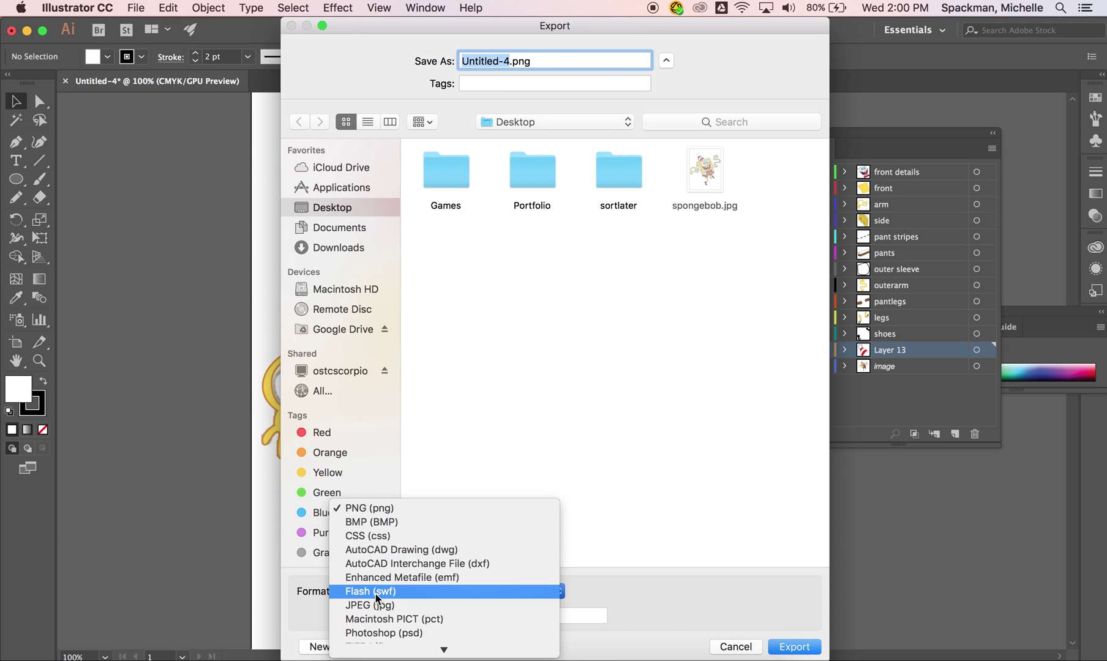
left_click(747, 648)
left_click(747, 648)
Step: Save the document to the Desktop in Adobe PDF format, named with spongebob, the author's full name and 91918, separated by underscores
left_click(136, 7)
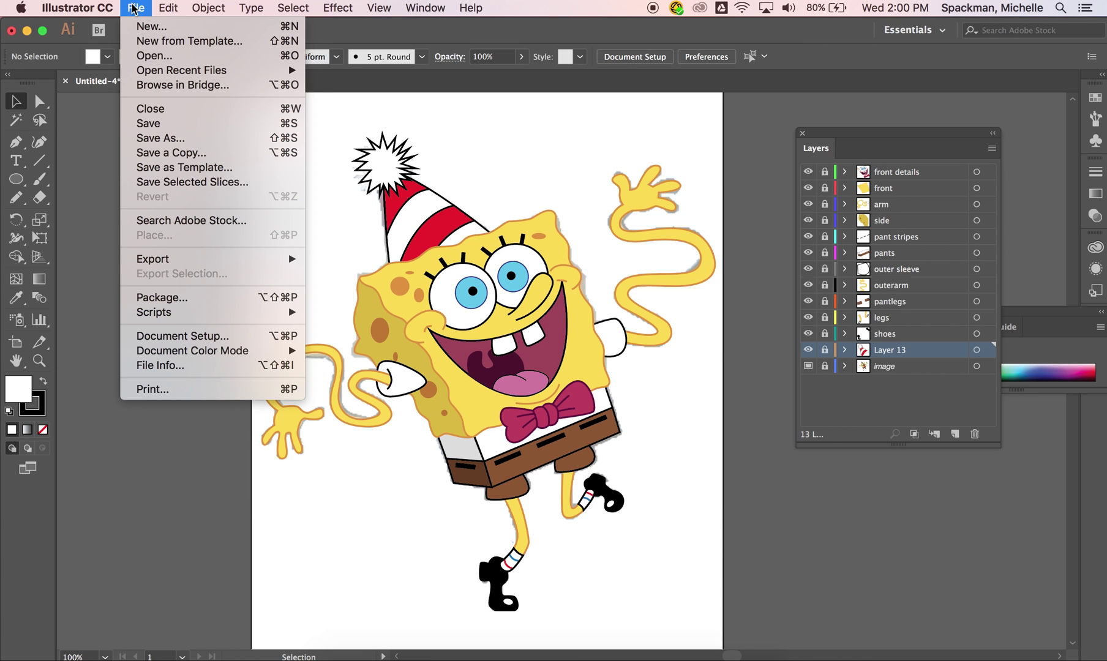
left_click(151, 141)
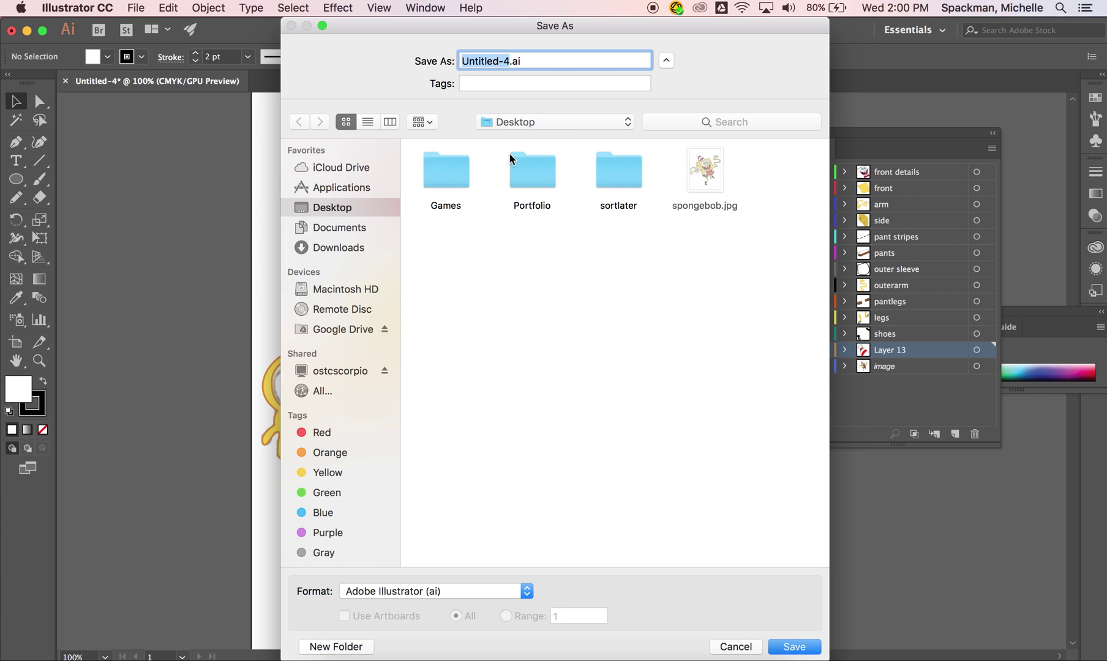
left_click(448, 592)
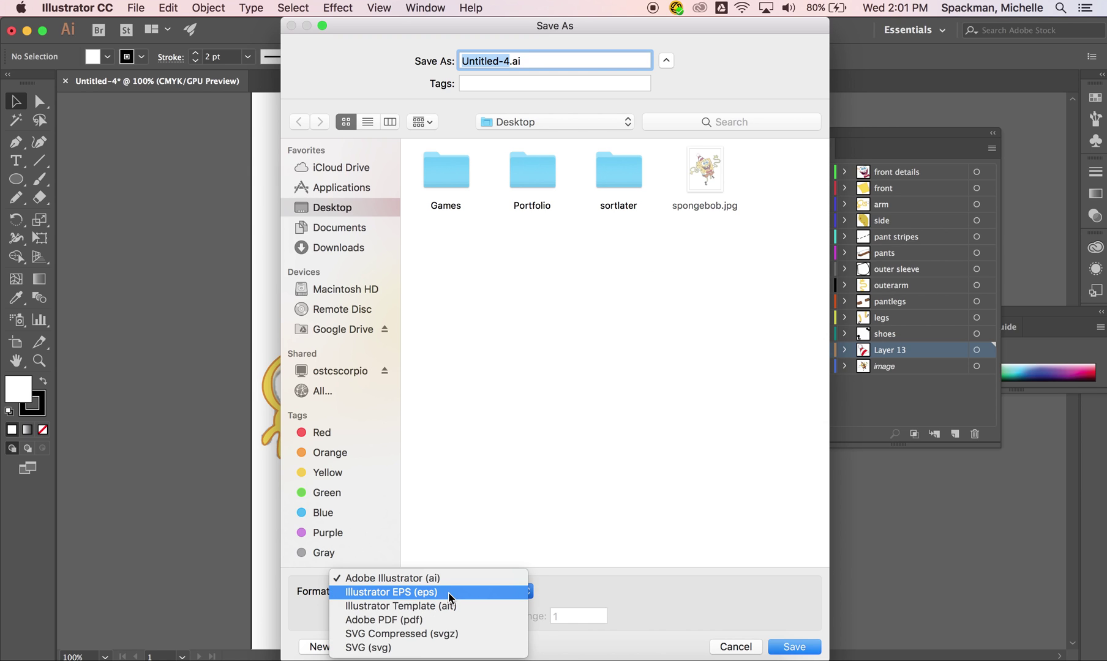
left_click(430, 619)
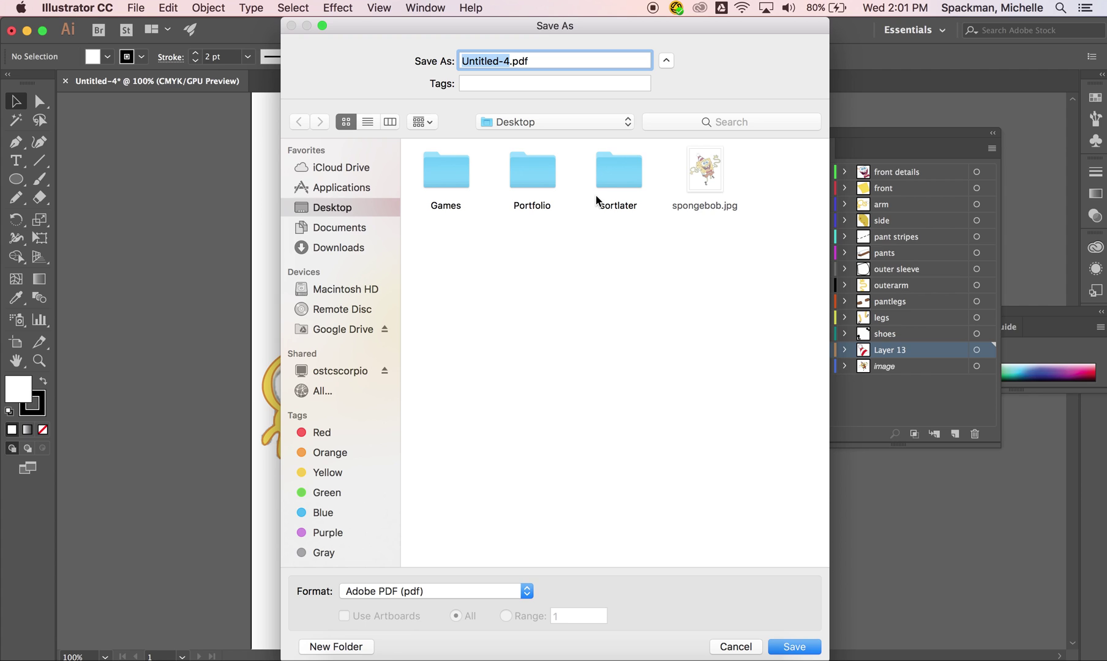
type("spongebo")
type("b_")
type("michellespackman")
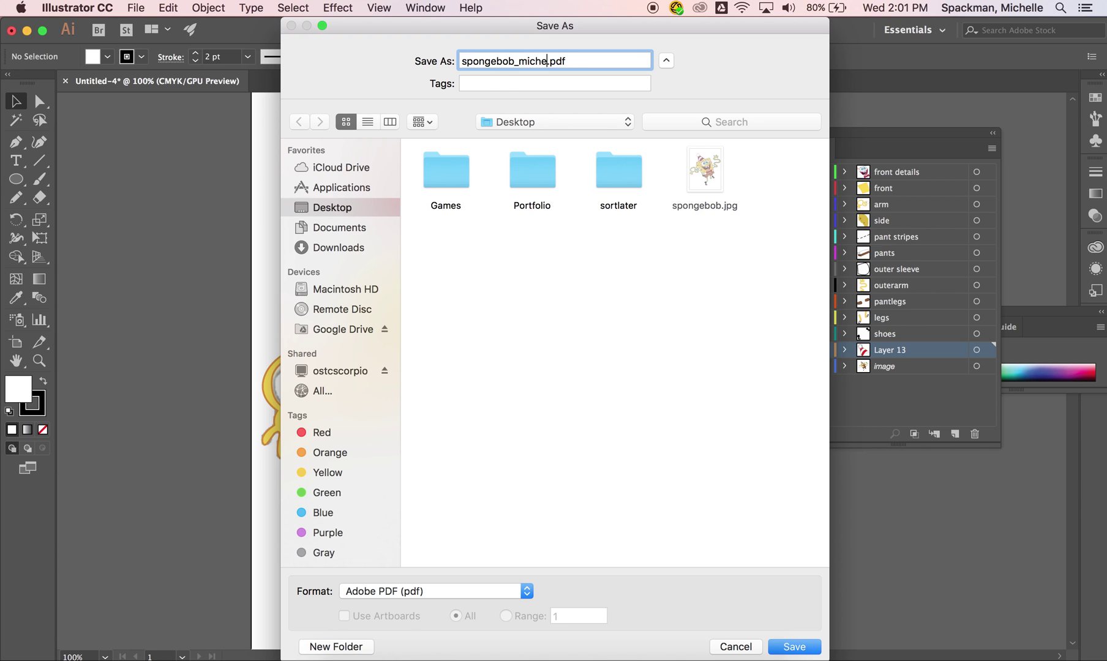
type("_91918")
left_click(795, 647)
Step: Choose the [High Quality Print] PDF preset and save the PDF
left_click(378, 124)
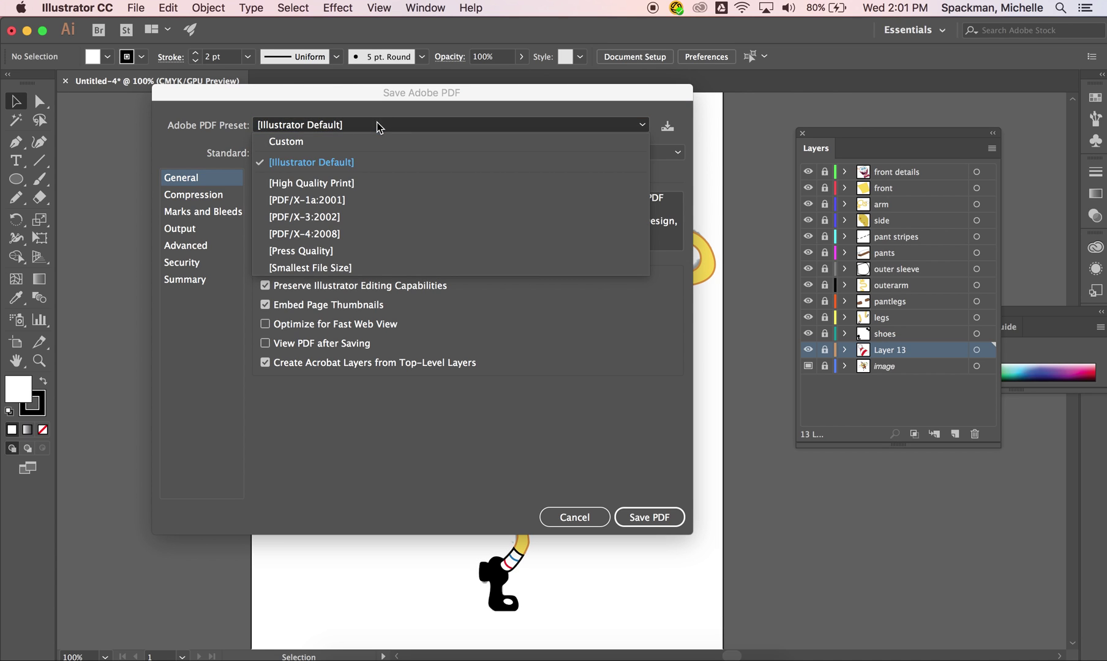
left_click(355, 182)
left_click(650, 517)
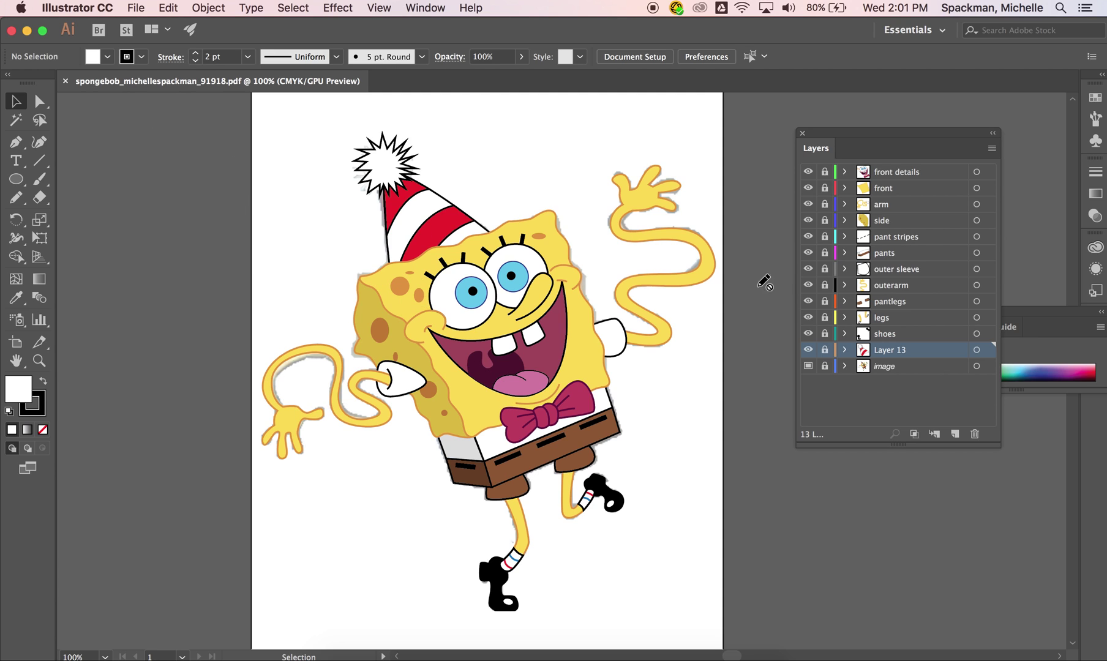
Step: Unlock the front layer and change the fill of SpongeBob's front body shape to purple BE47FC
left_click(825, 188)
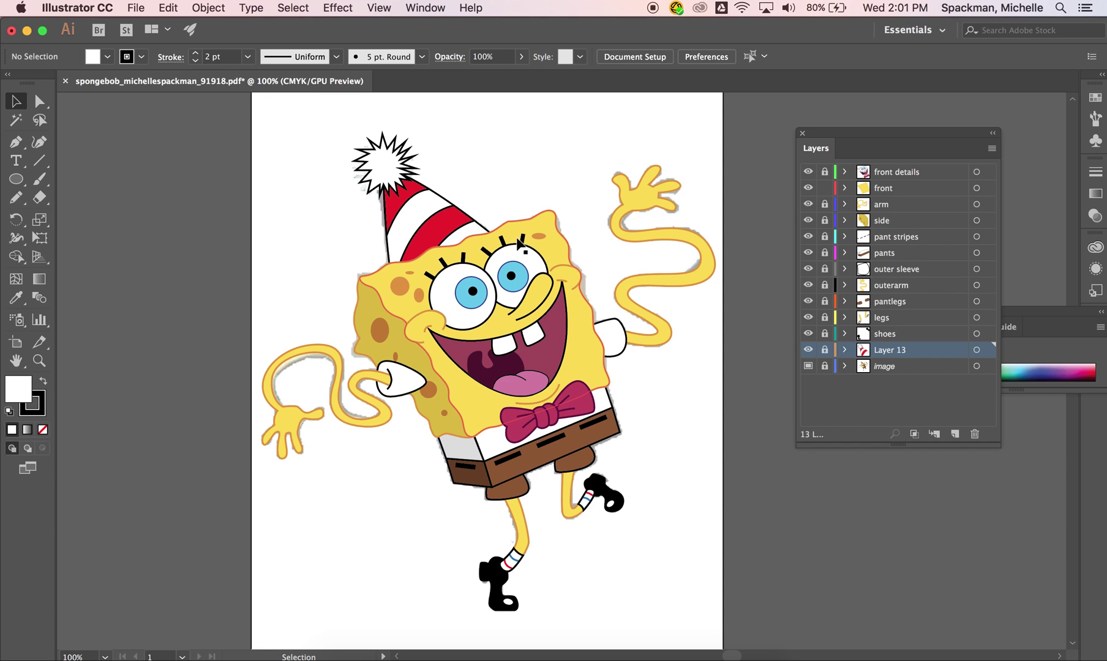
left_click(547, 218)
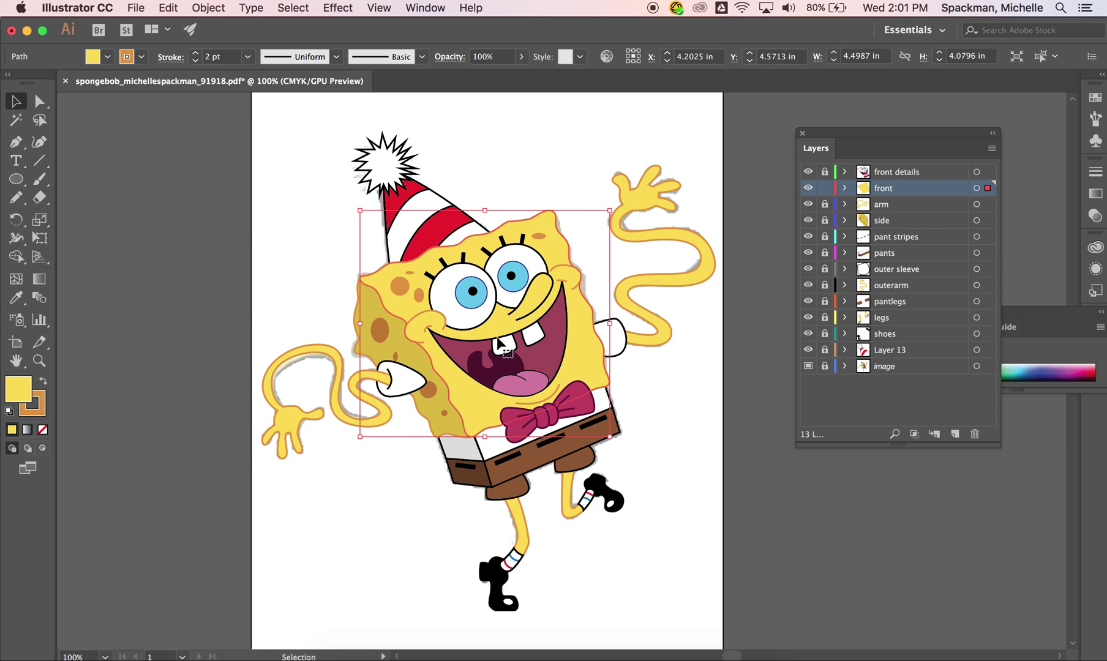
double_click(24, 386)
left_click(449, 253)
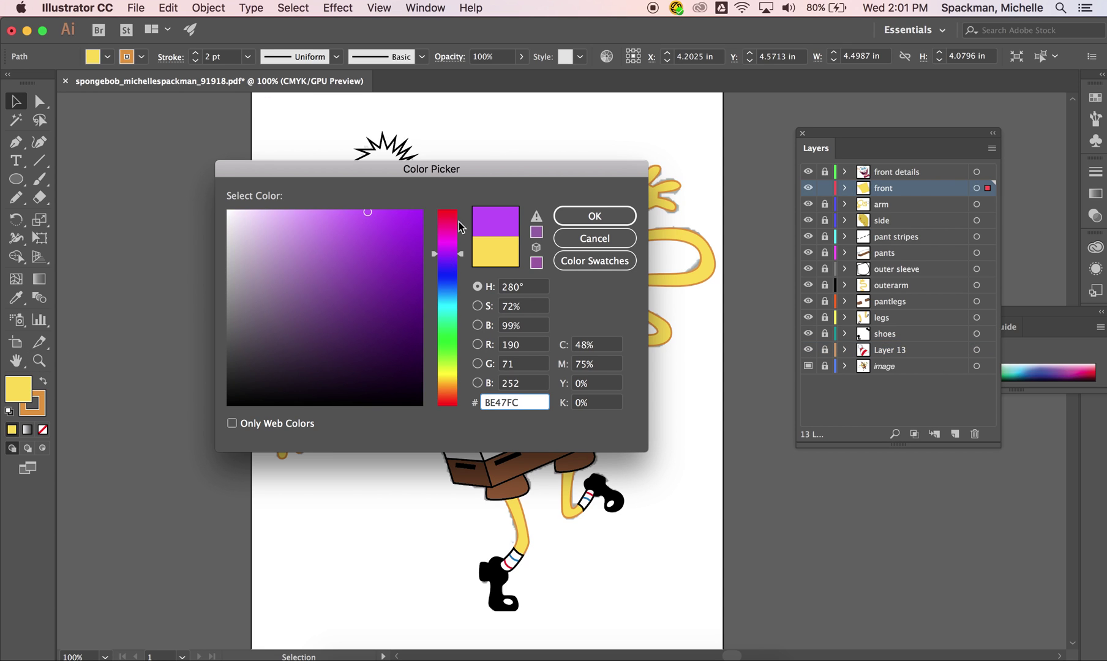
left_click(594, 216)
Step: Give the front body shape a green outline with a 7 pt stroke, and deselect it
double_click(34, 404)
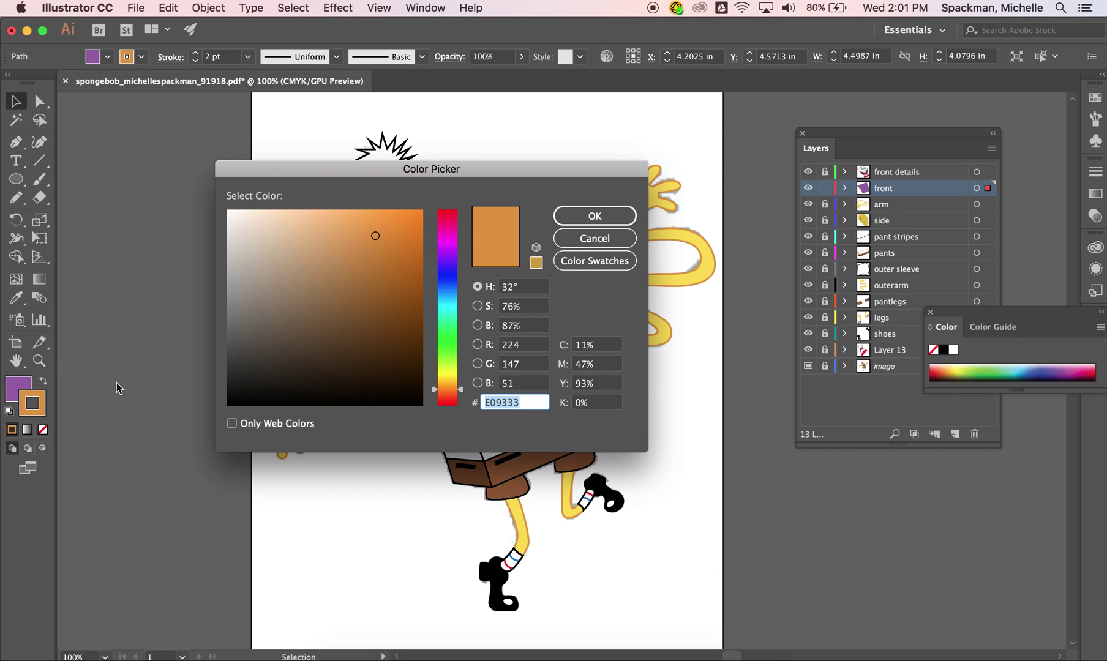
left_click(451, 349)
left_click(580, 212)
left_click(195, 53)
left_click(195, 53)
left_click(195, 53)
left_click(195, 53)
left_click(195, 53)
left_click(248, 280)
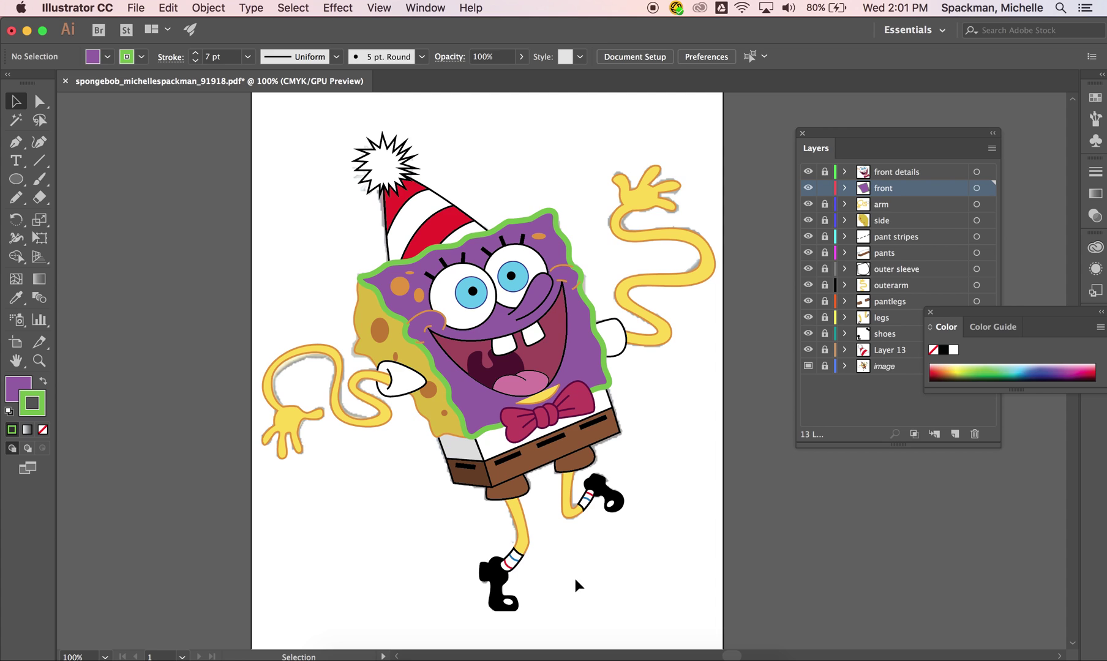